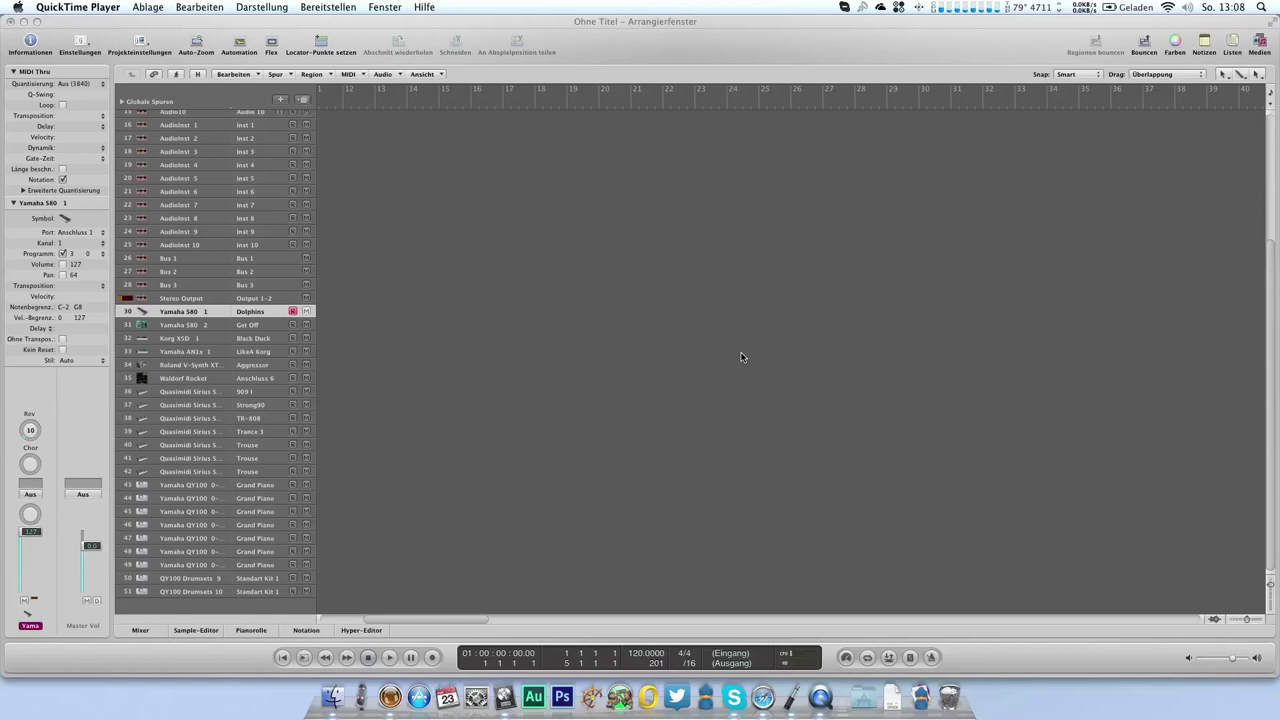
Switch to Logic Pro, select the Audio 1 track and look through the complete track list of the arrangement
left_click(738, 358)
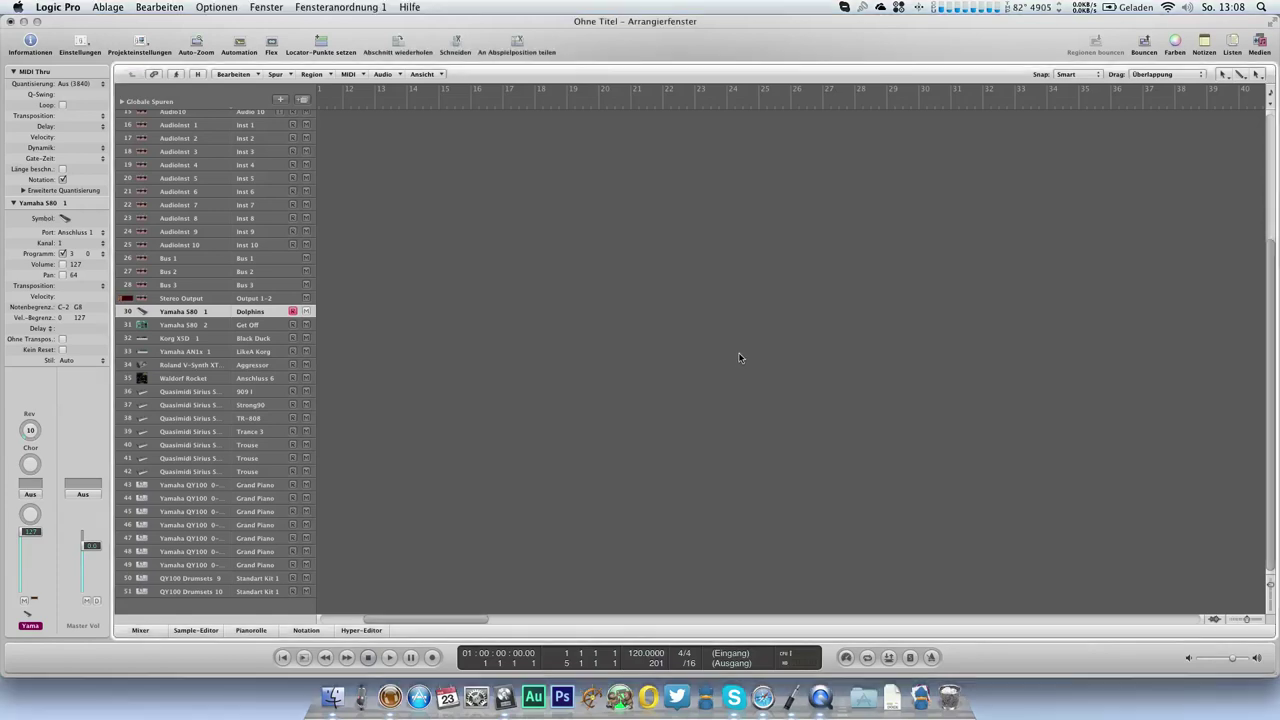
scroll(418, 240, "up", 5)
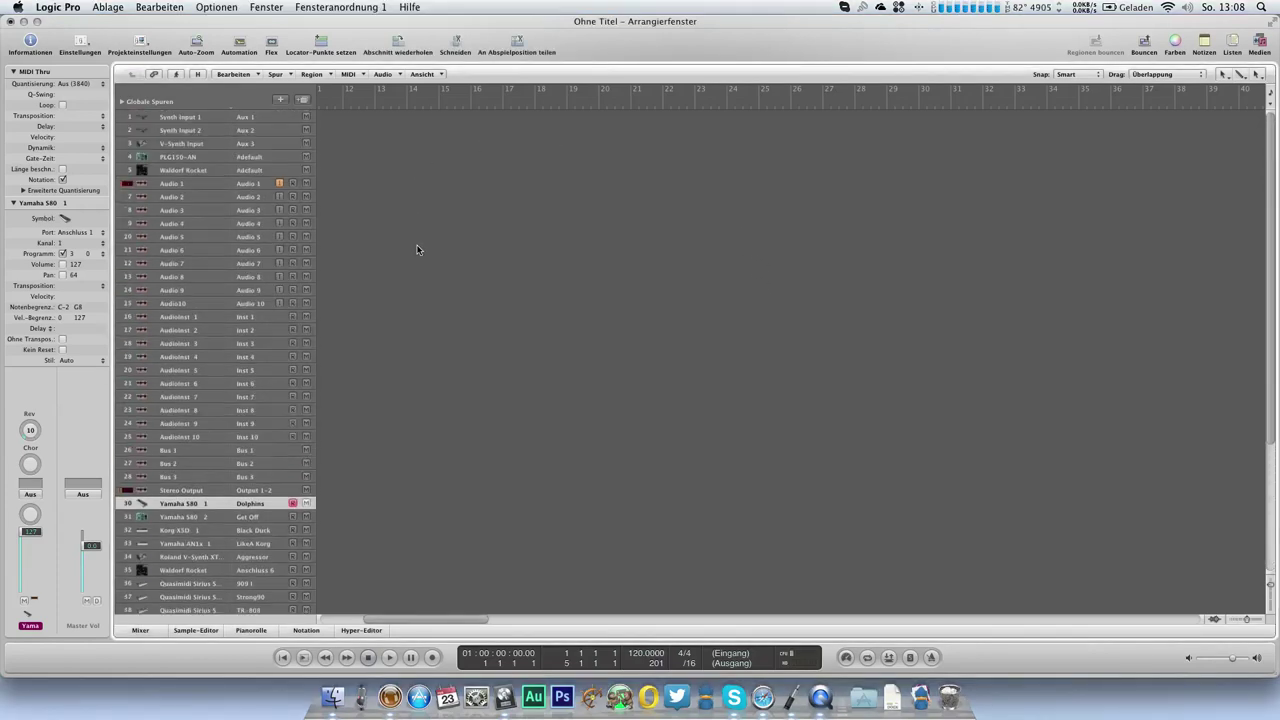
left_click(160, 186)
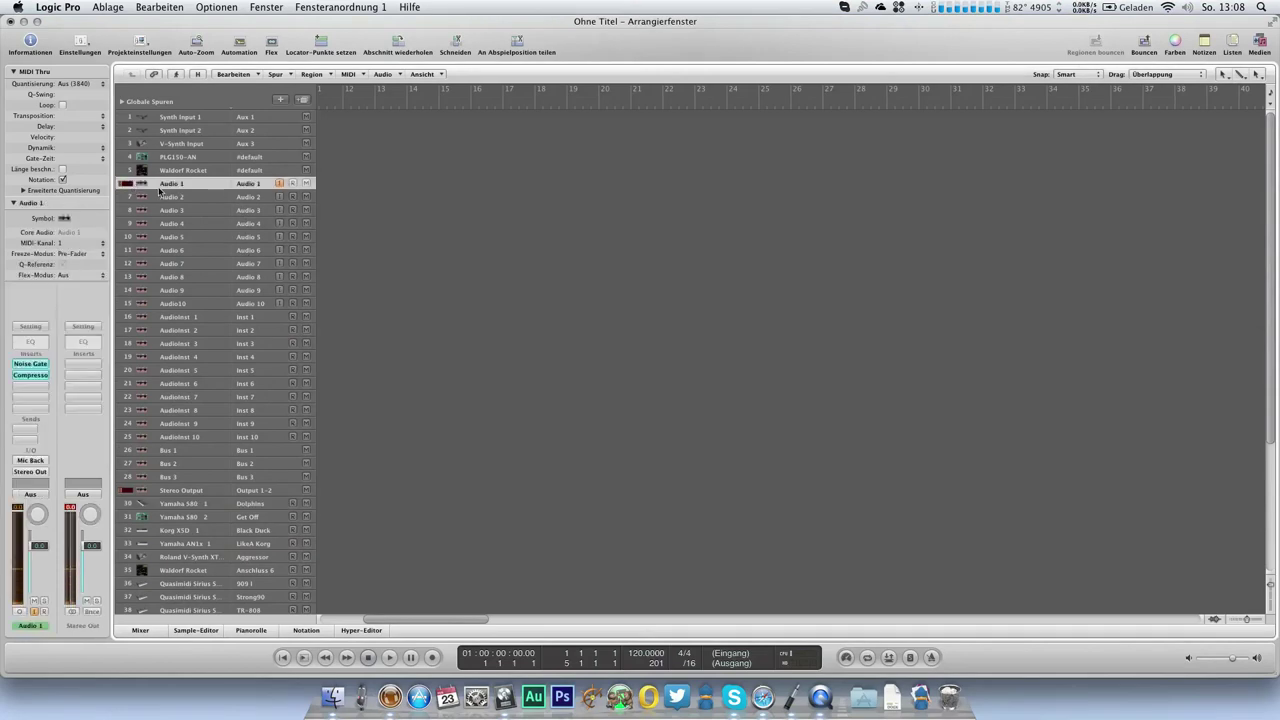
scroll(217, 318, "down", 1)
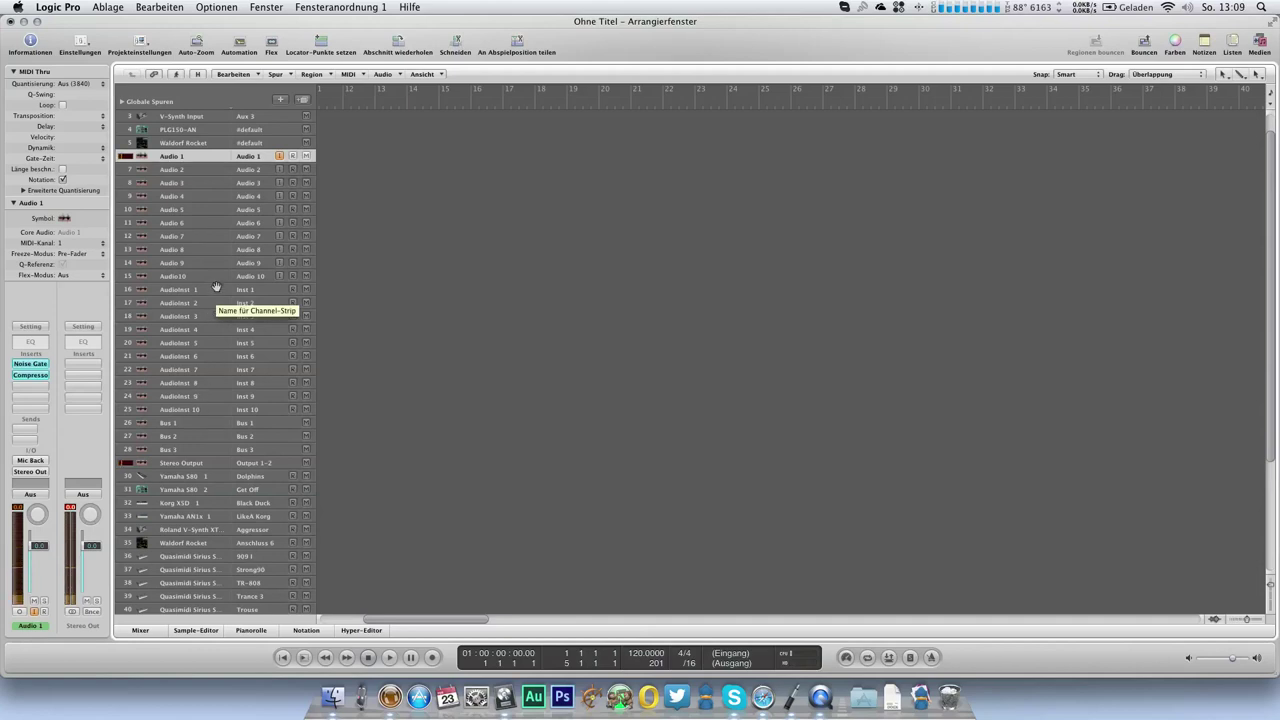
scroll(205, 395, "down", 6)
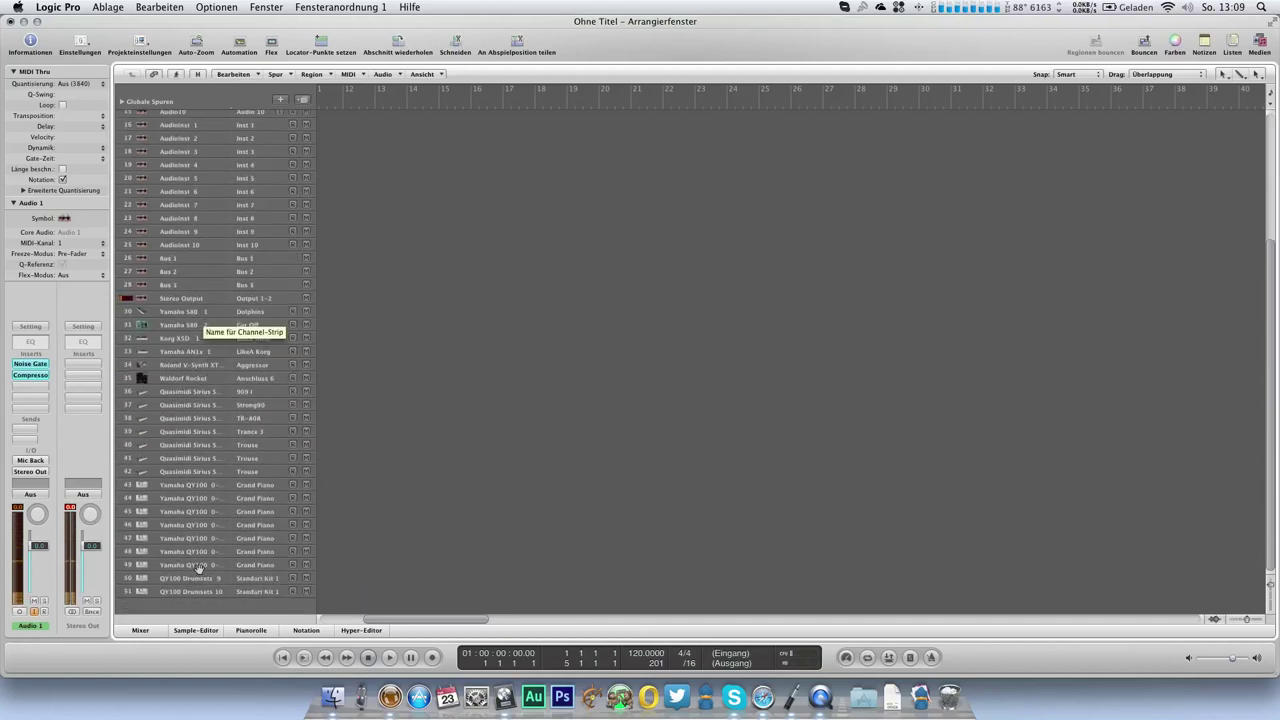
scroll(233, 298, "up", 7)
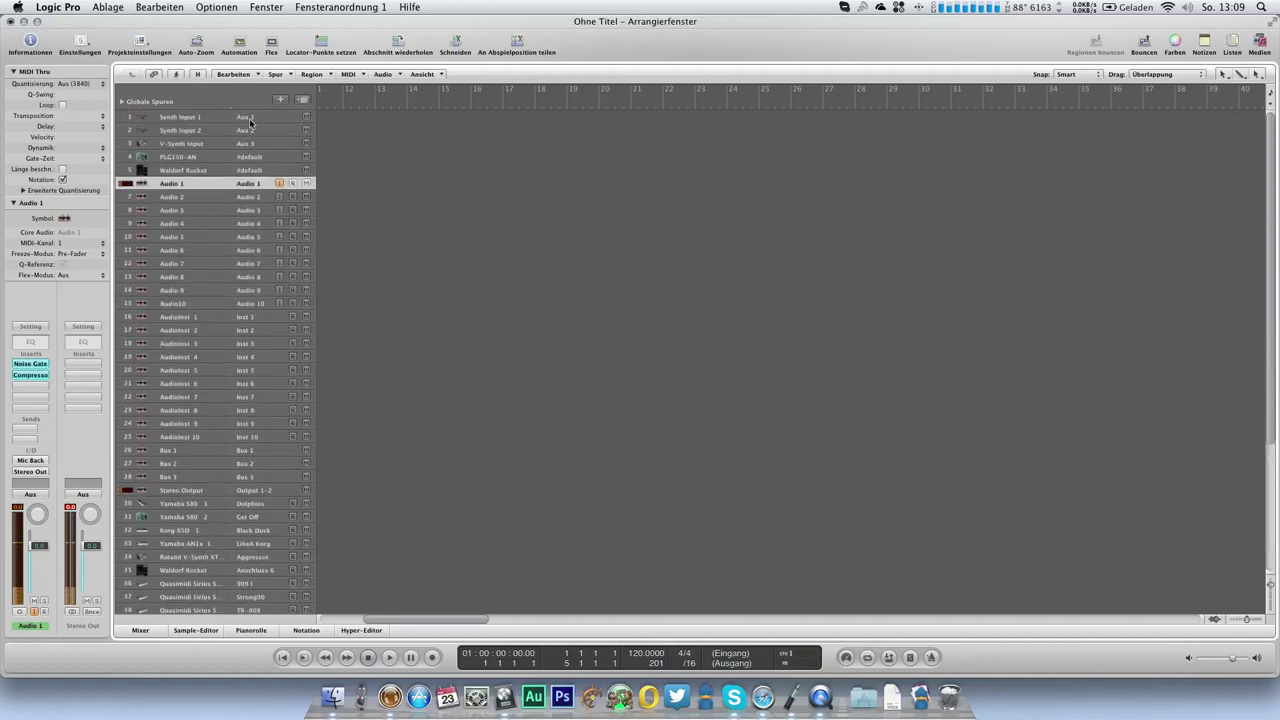
scroll(254, 248, "down", 3)
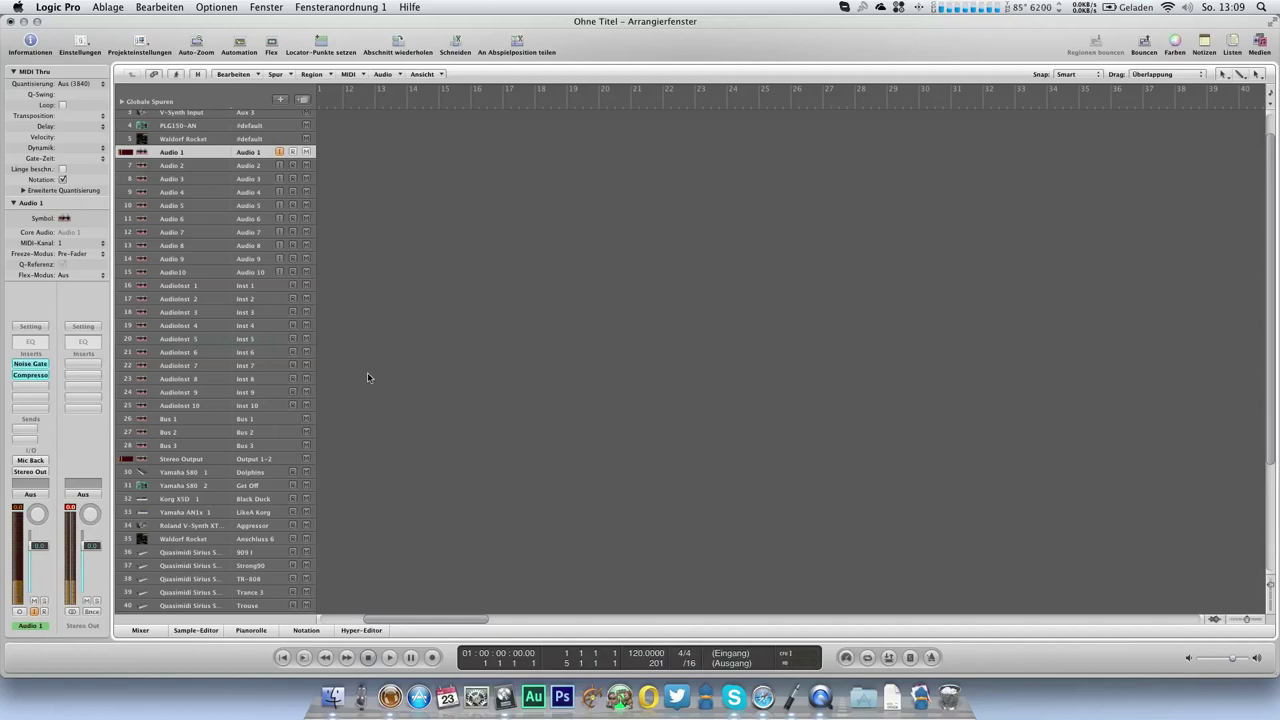
View the mixer and the hardware control windows for the Waldorf Rocket, overblast effects and delay, and return to the arrangement
key("3")
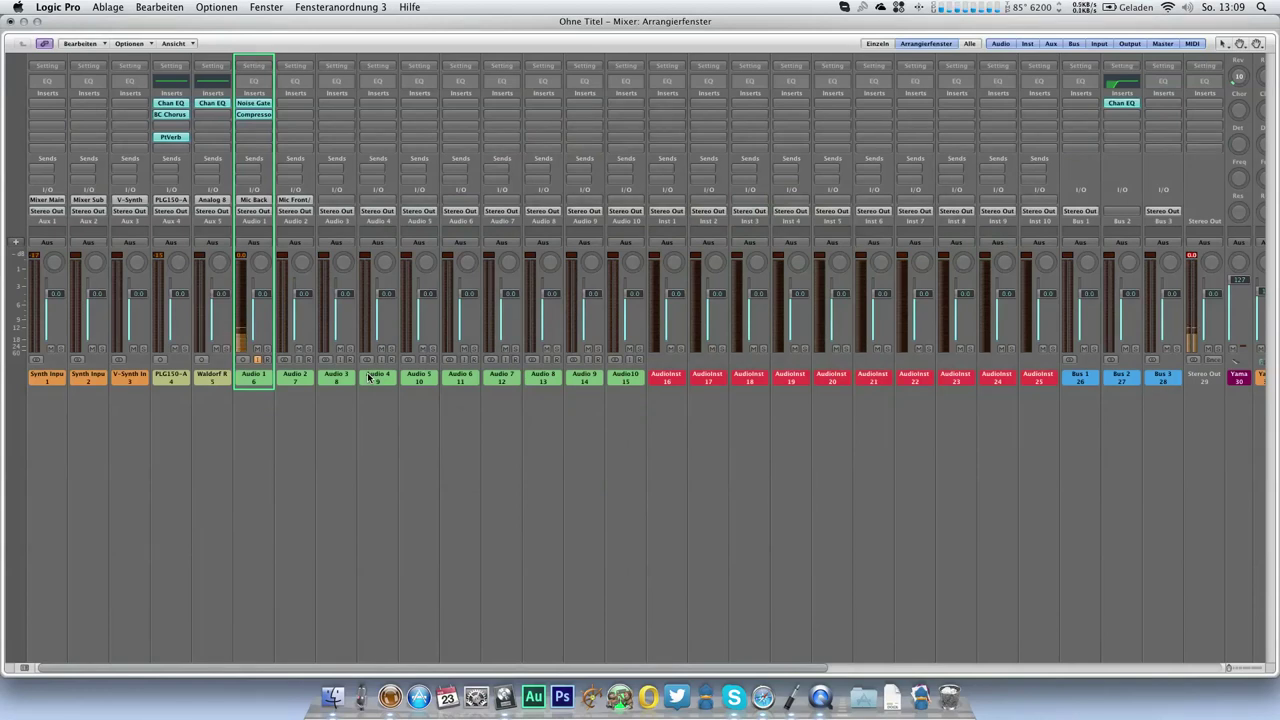
key("1")
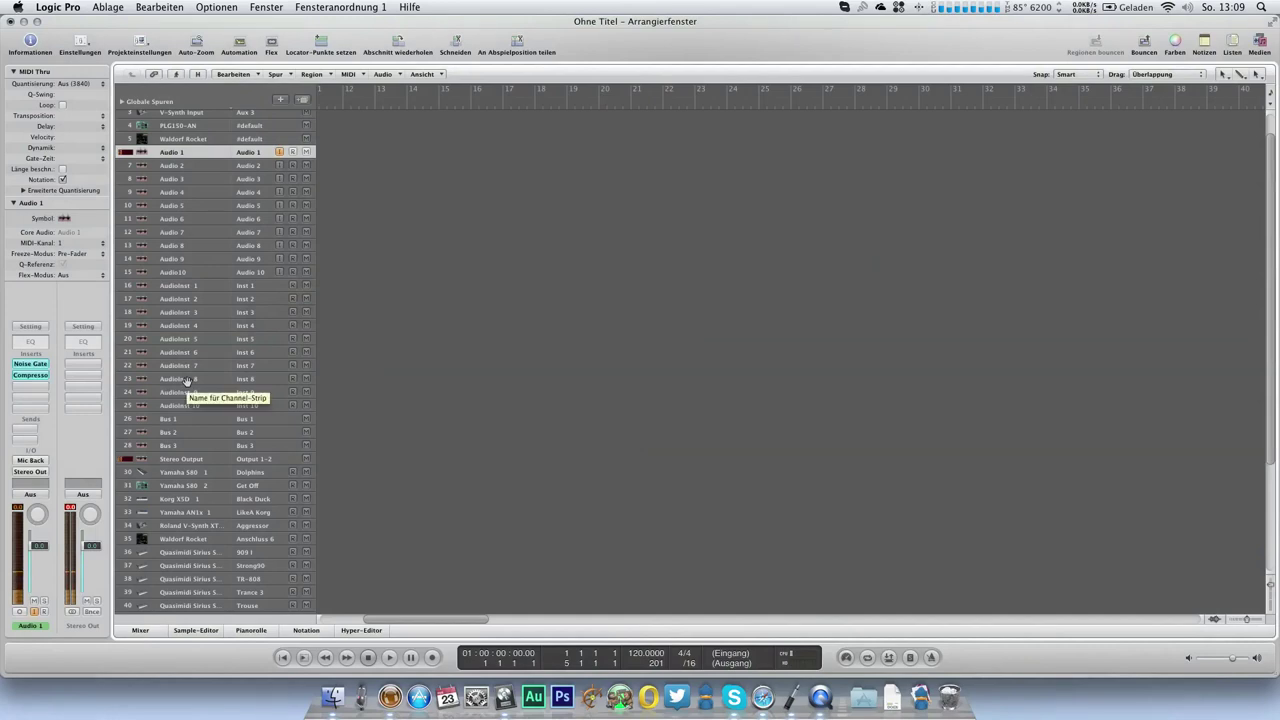
key("2")
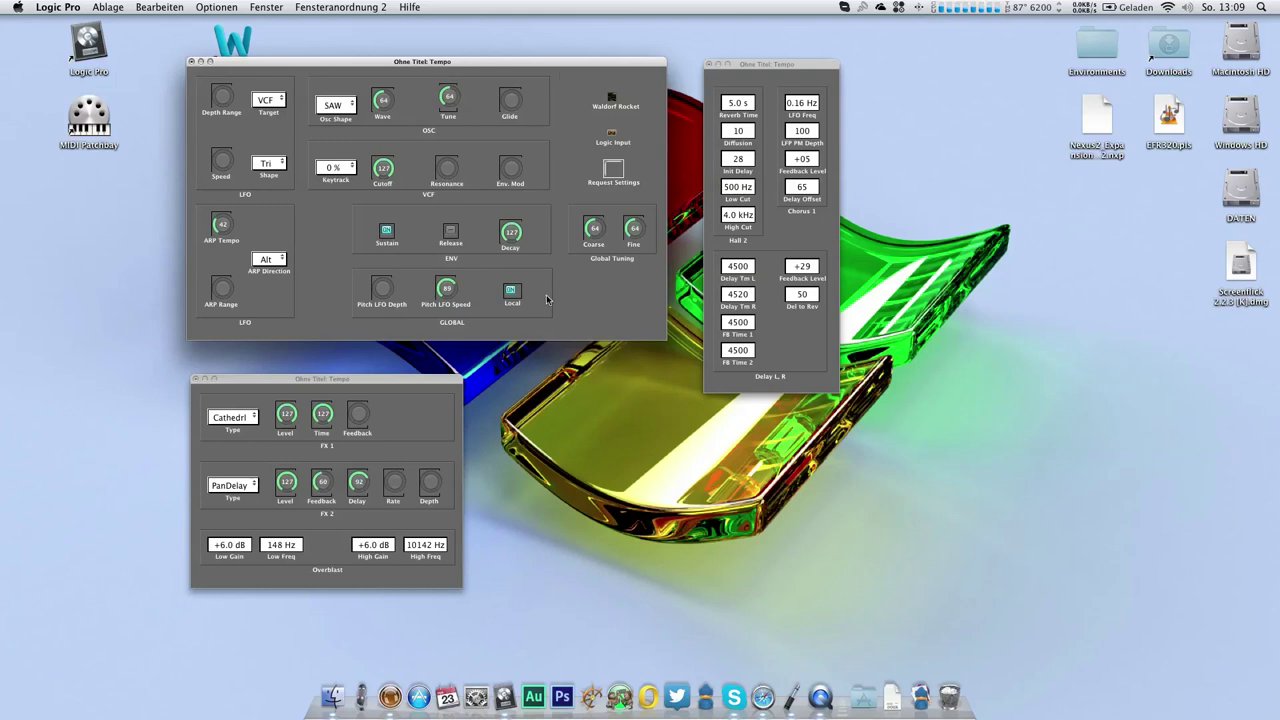
left_click_drag(259, 383, 265, 385)
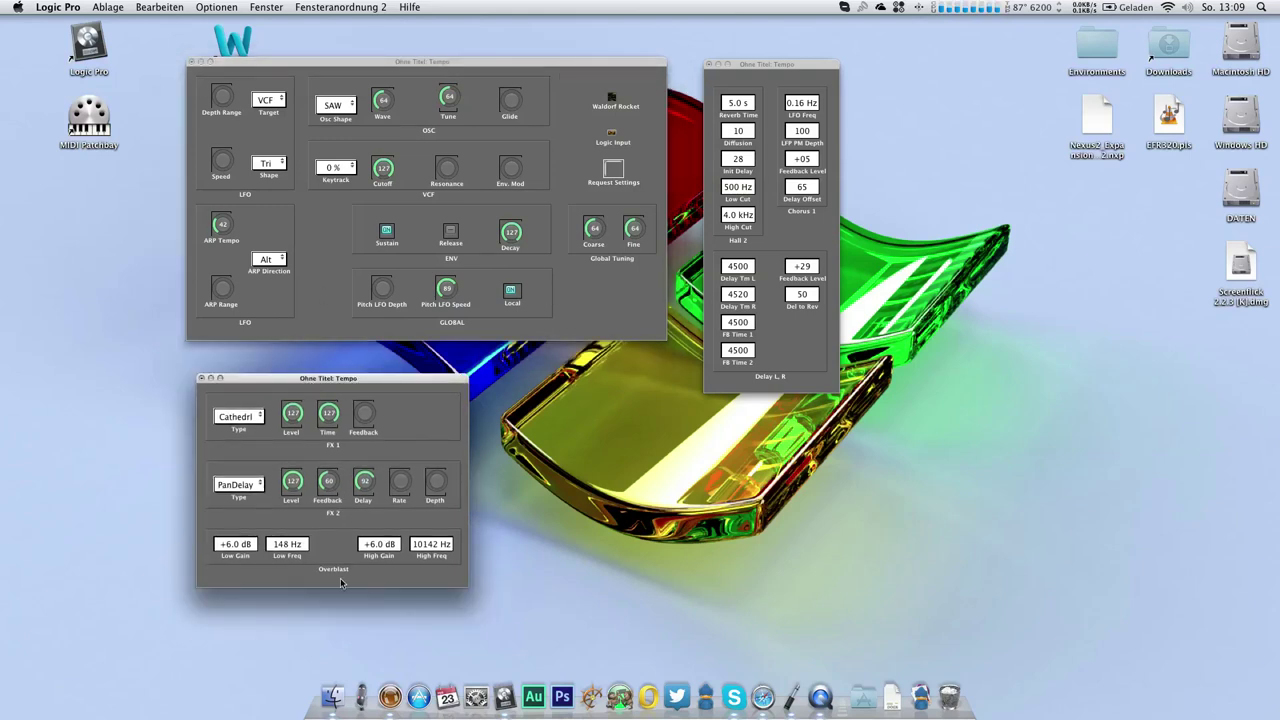
left_click(753, 72)
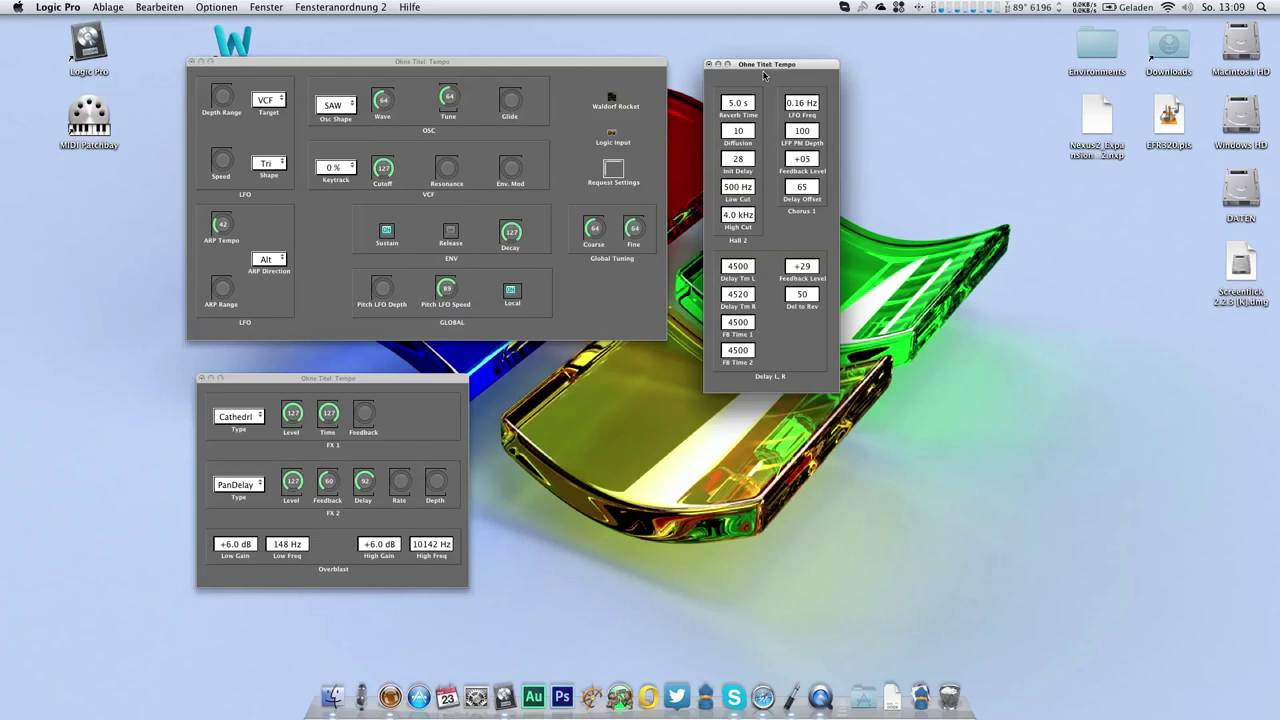
key("1")
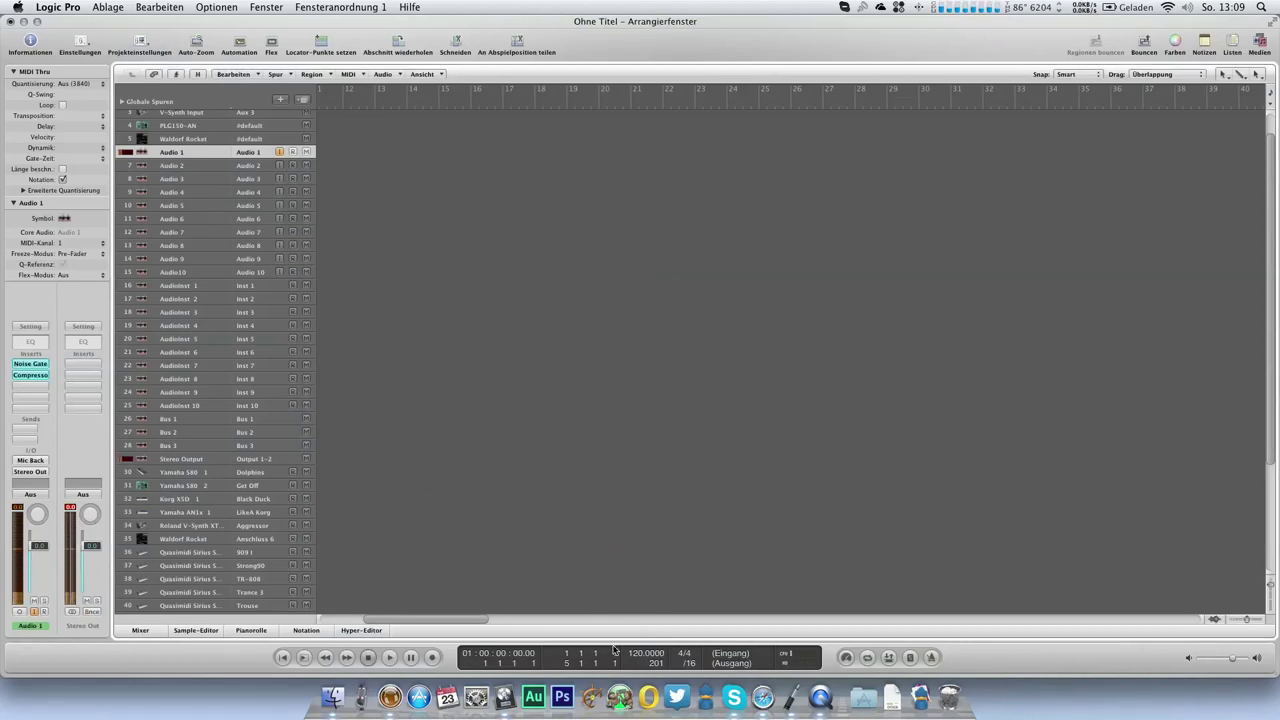
Set the project tempo to 132 BPM and place the playhead at bar 35
left_click_drag(641, 653, 641, 648)
scroll(628, 605, "down", 5)
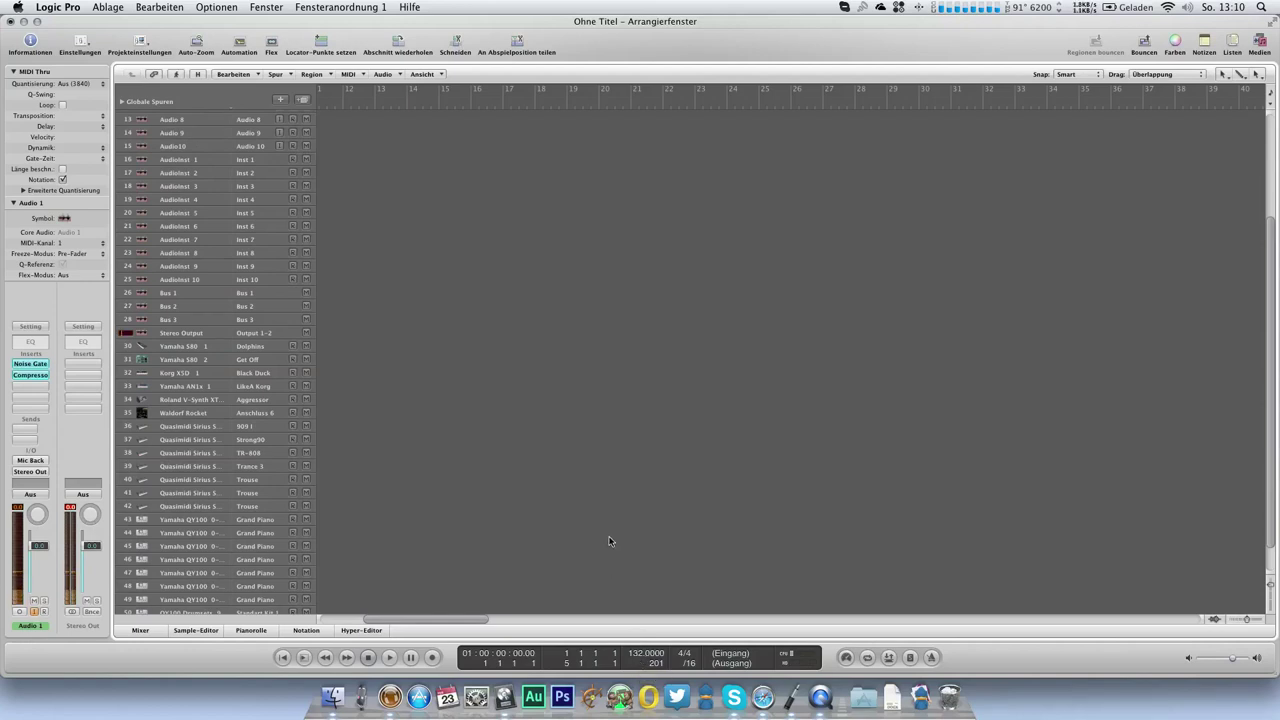
scroll(609, 539, "right", 5)
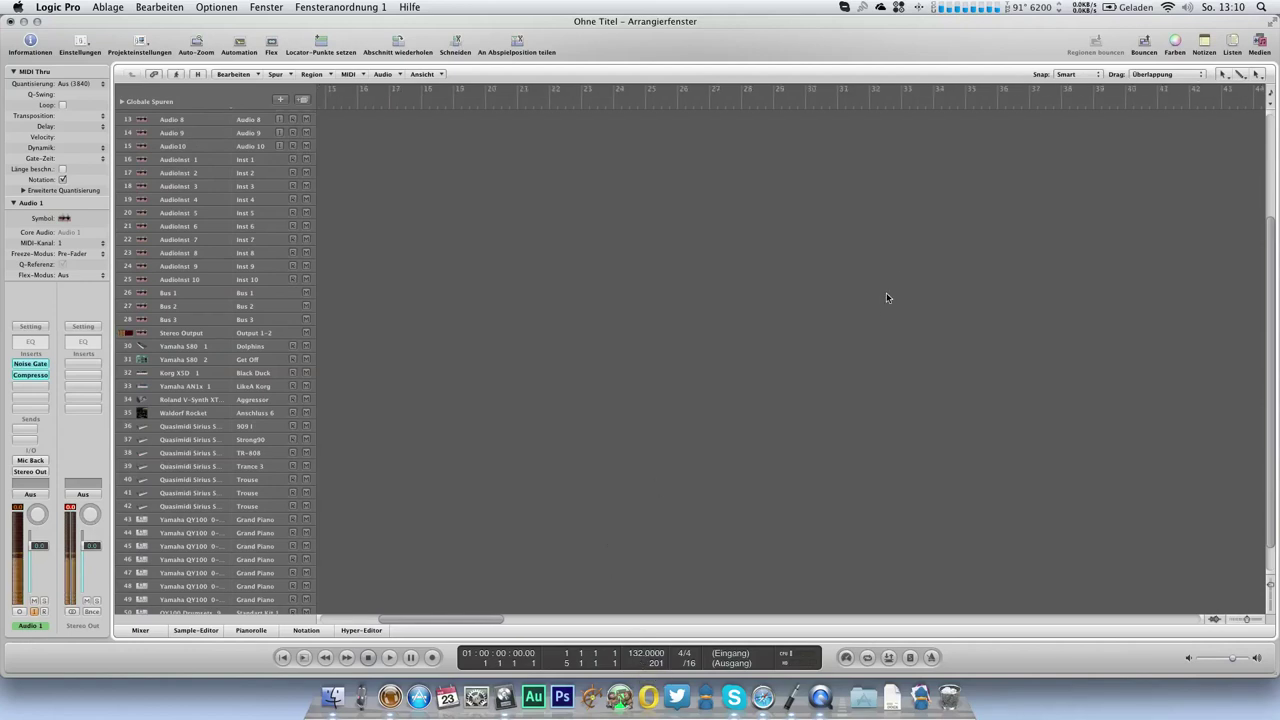
left_click(956, 111)
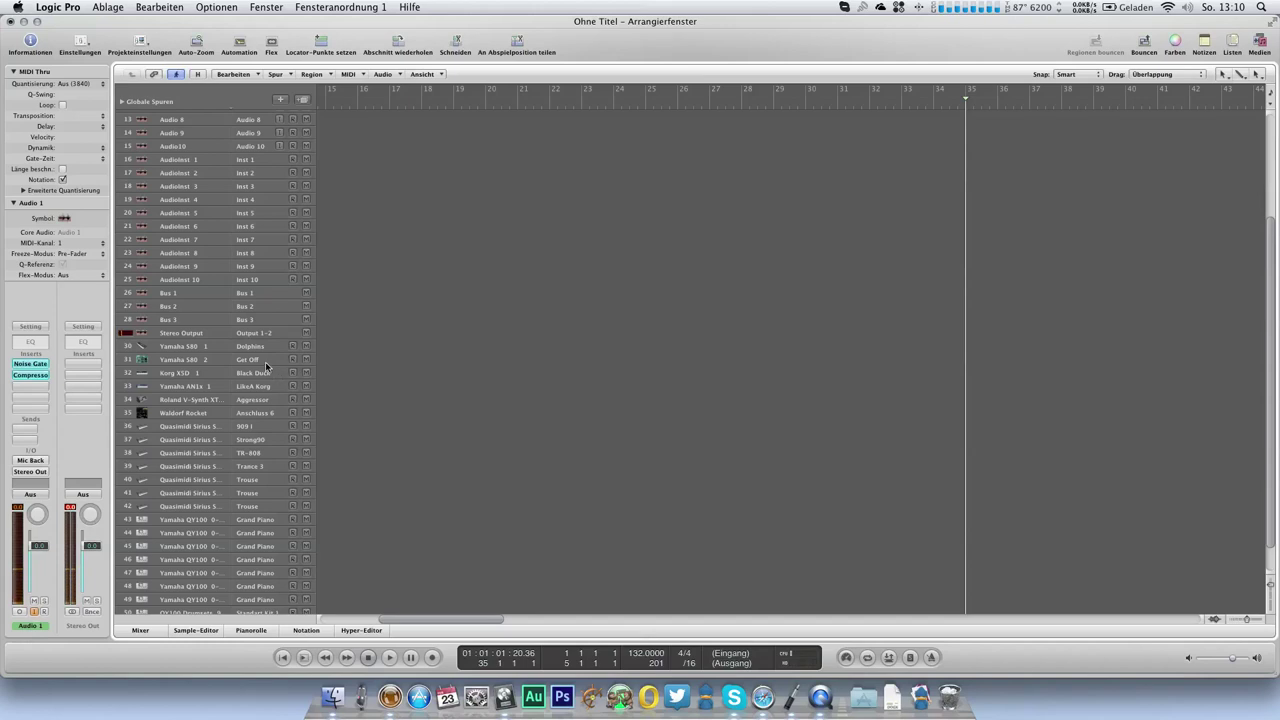
Assign the PercBass program to the Yamaha S80 2 track and close its program list
left_click(266, 360)
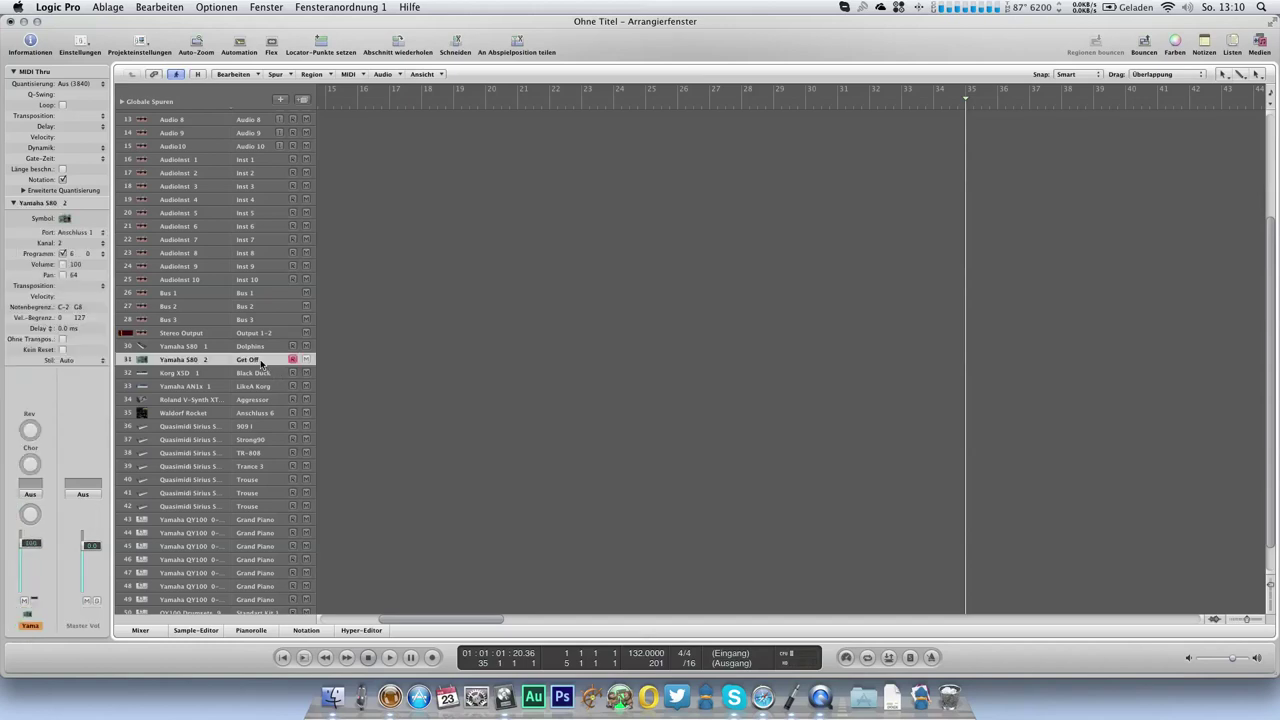
double_click(45, 205)
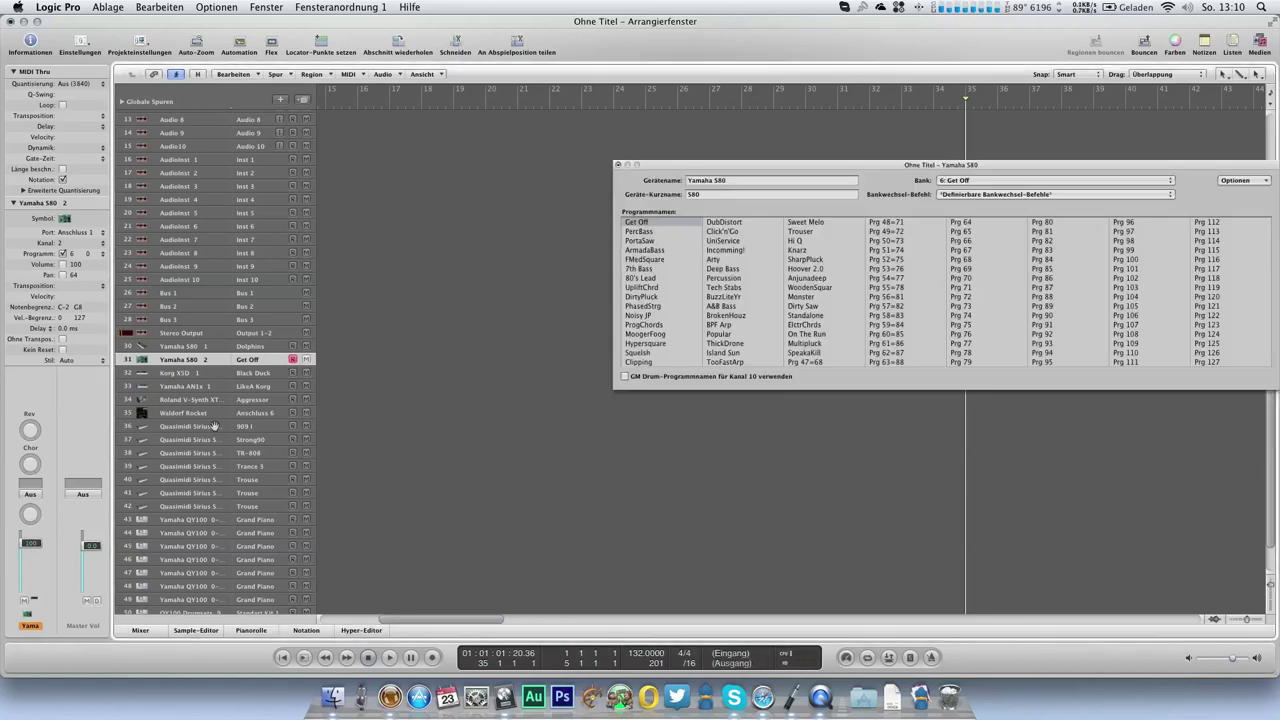
left_click(632, 234)
left_click(634, 236)
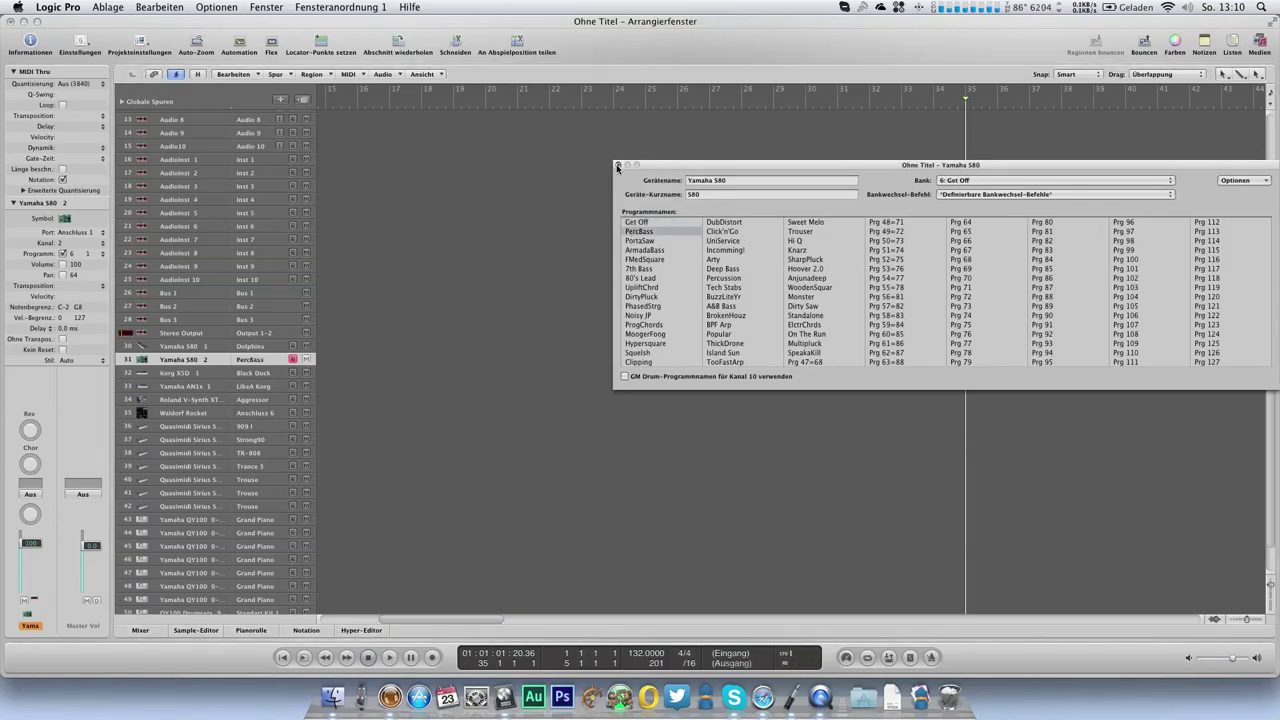
left_click(617, 165)
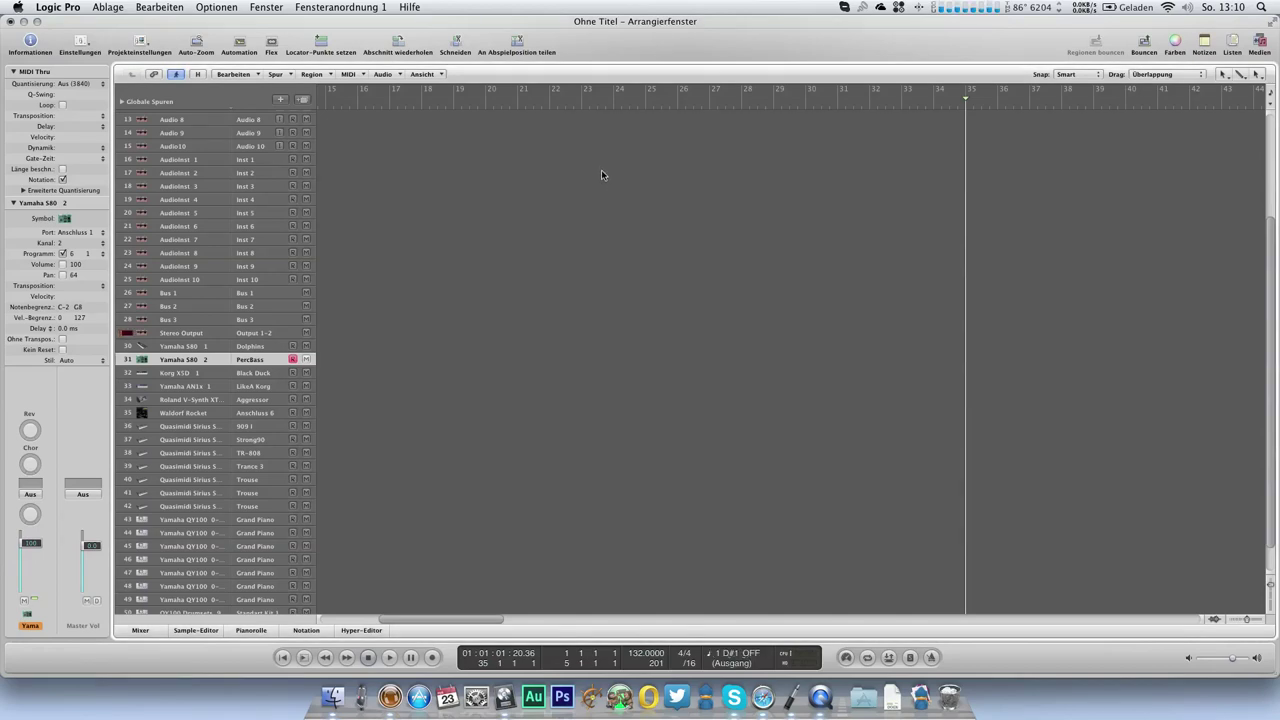
Create an empty MIDI region at bar 35 on the Yamaha S80 2 track and open it in the Piano Roll
scroll(880, 236, "right", 3)
scroll(880, 236, "right", 3)
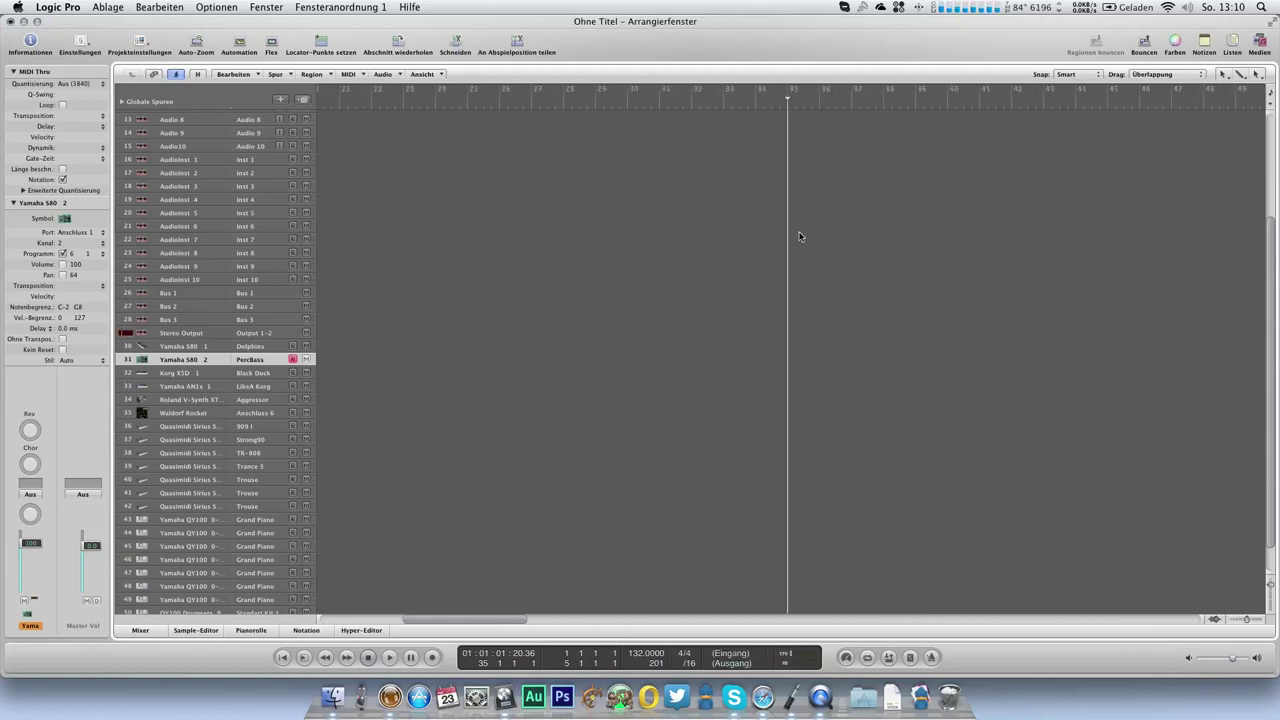
left_click(800, 361)
key("super+6")
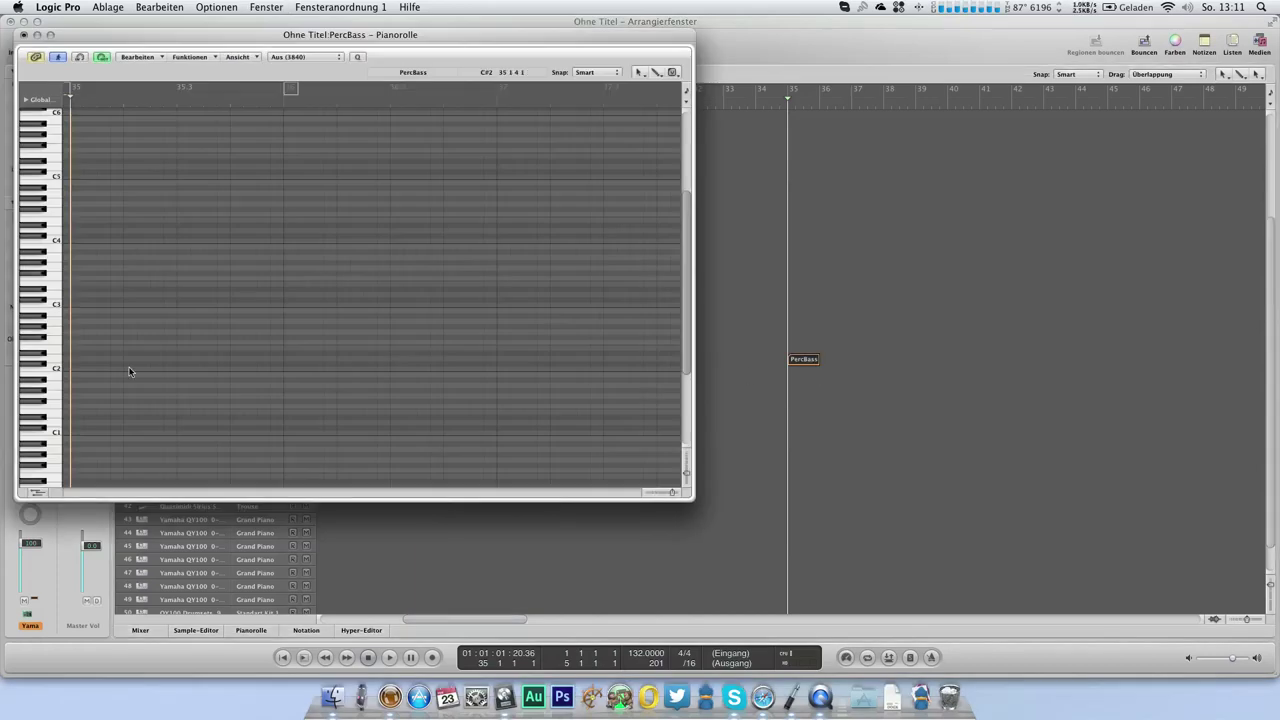
scroll(183, 358, "down", 2)
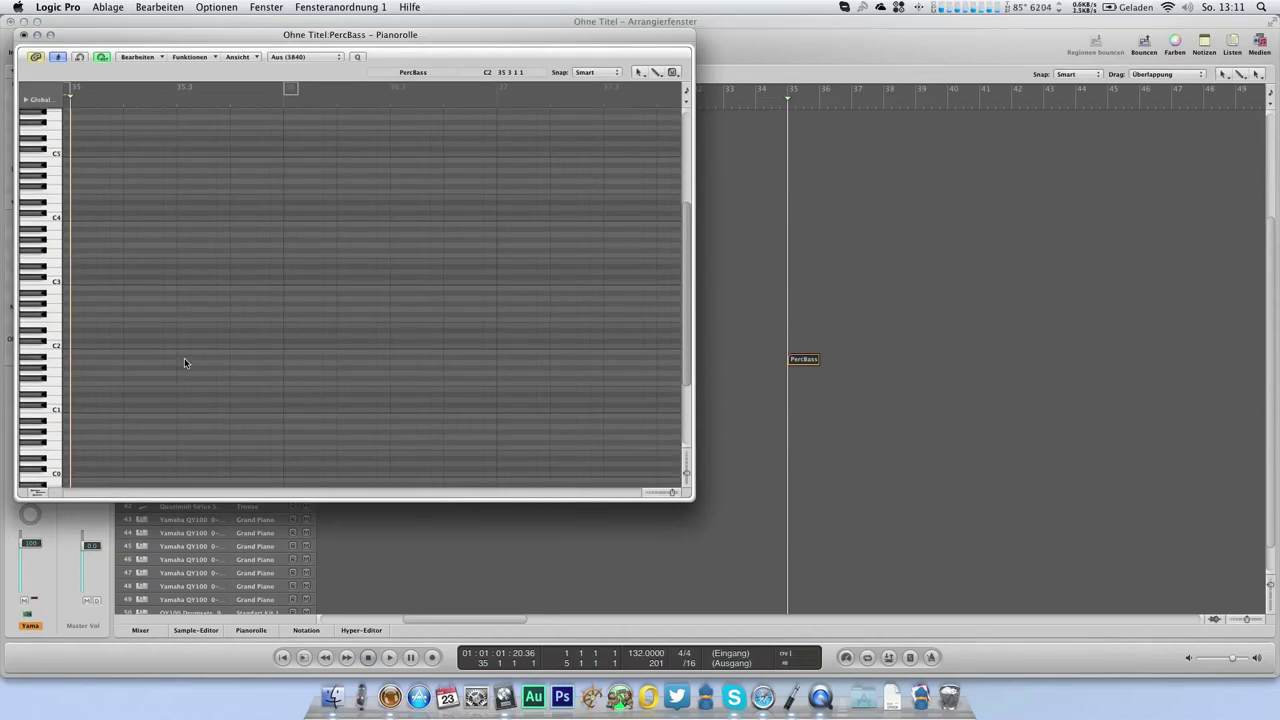
Enter a pattern of three short C2 notes in the second half of bar 35 and loop the PercBass region
left_click(57, 412)
left_click(197, 347, "super")
left_click(222, 347, "super")
left_click_drag(259, 348, 265, 360)
mouse_move(171, 332)
left_mouse_down()
mouse_move(277, 380)
mouse_move(261, 245)
left_mouse_up()
mouse_move(226, 340)
left_mouse_down()
mouse_move(194, 361)
mouse_move(234, 348)
left_mouse_up()
key("l")
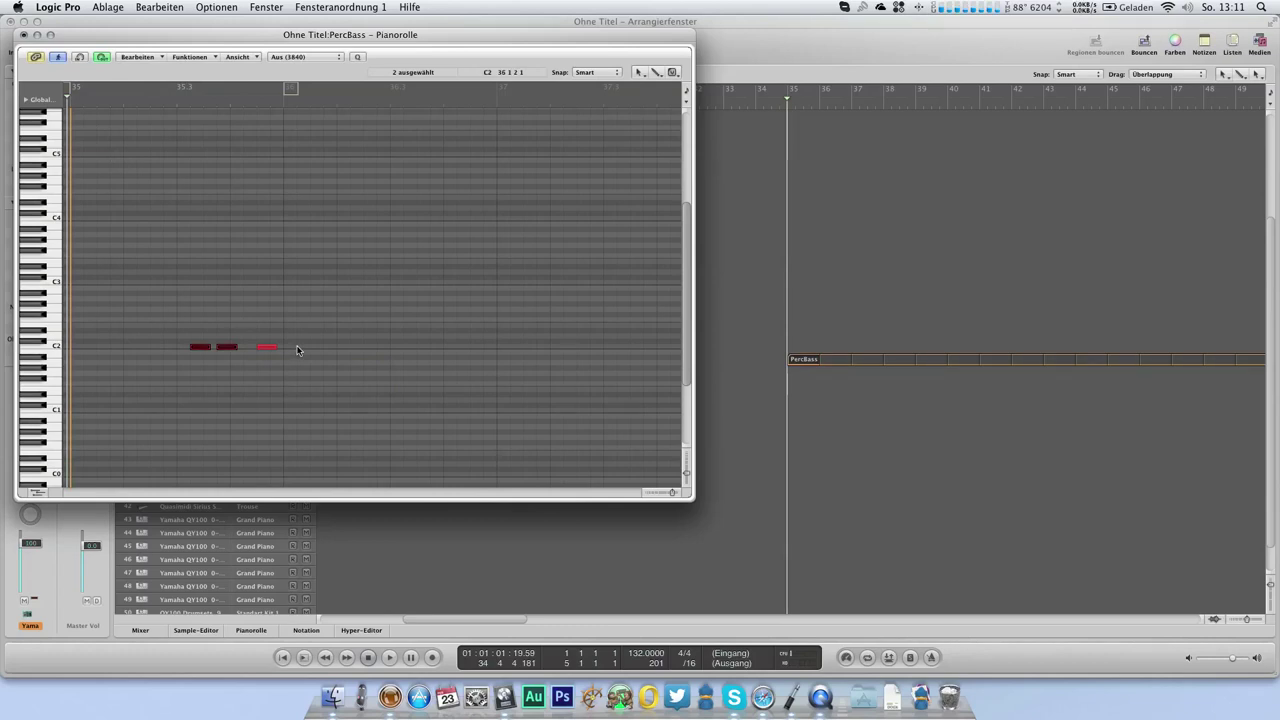
Play back the looped bass pattern, close the Piano Roll and inspect the PtVerb insert on the PLG150-AN mixer channel
key("space")
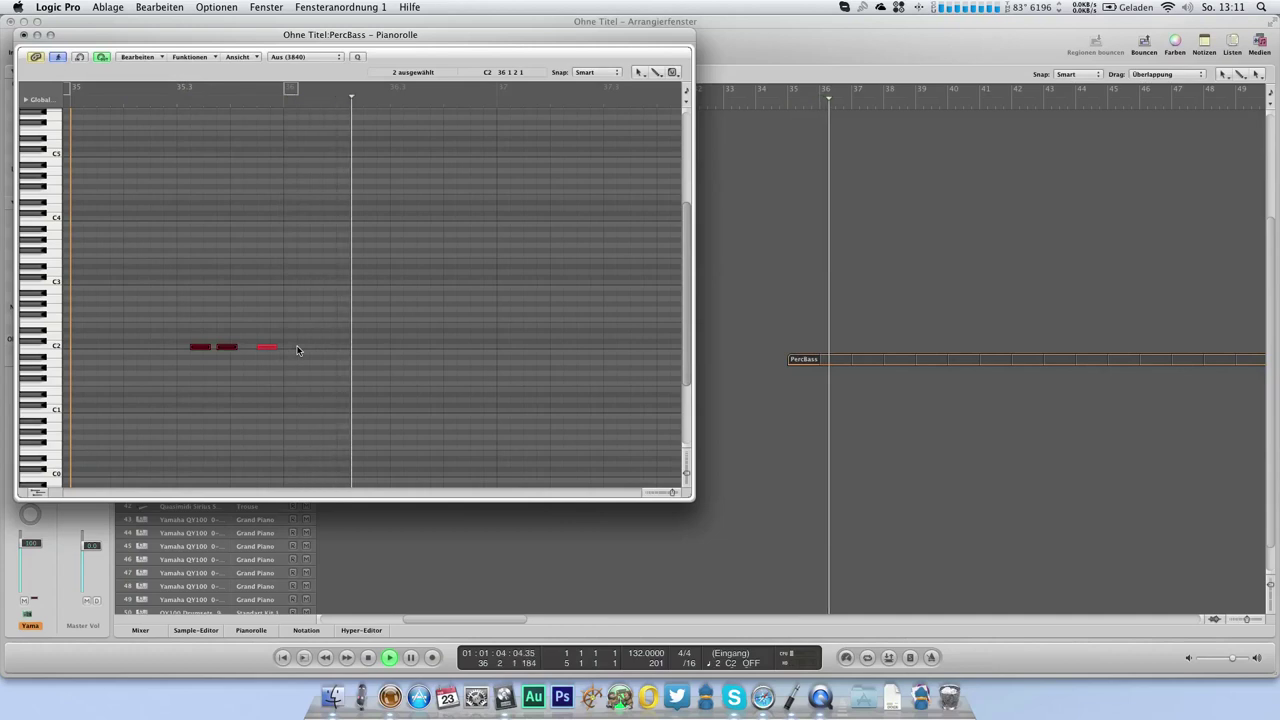
left_click(24, 35)
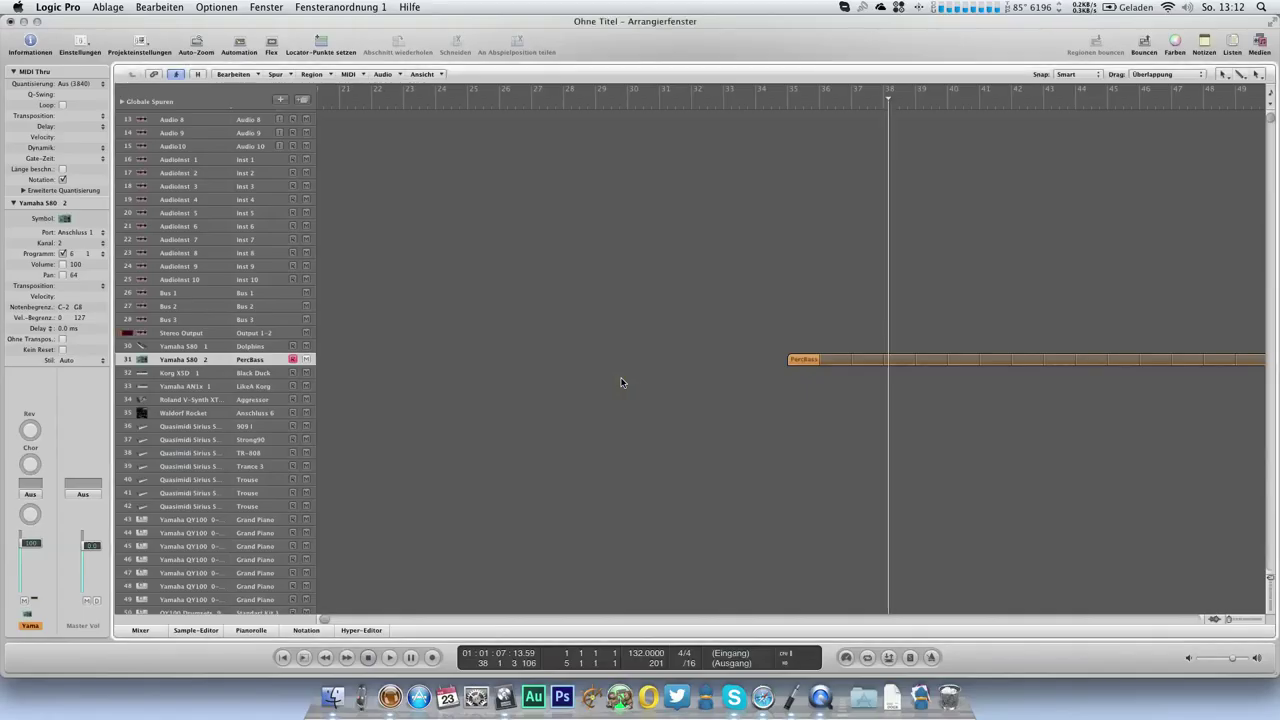
key("3")
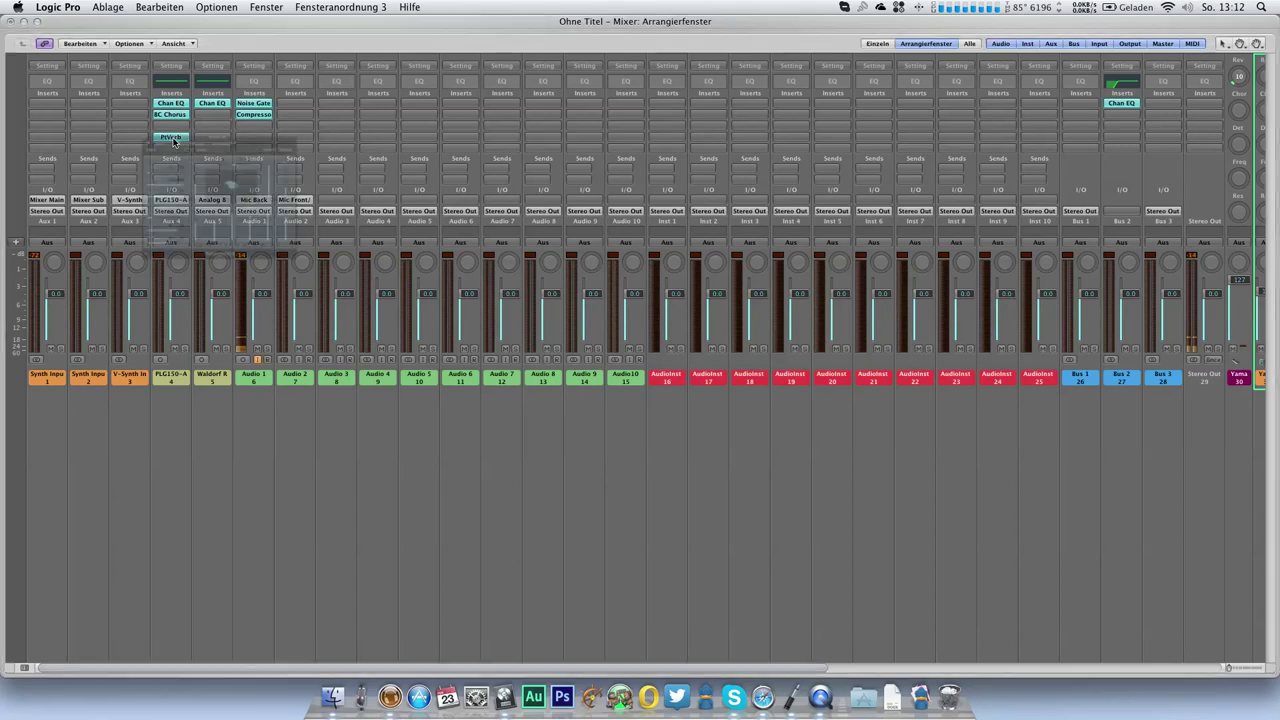
left_click_drag(378, 187, 372, 190)
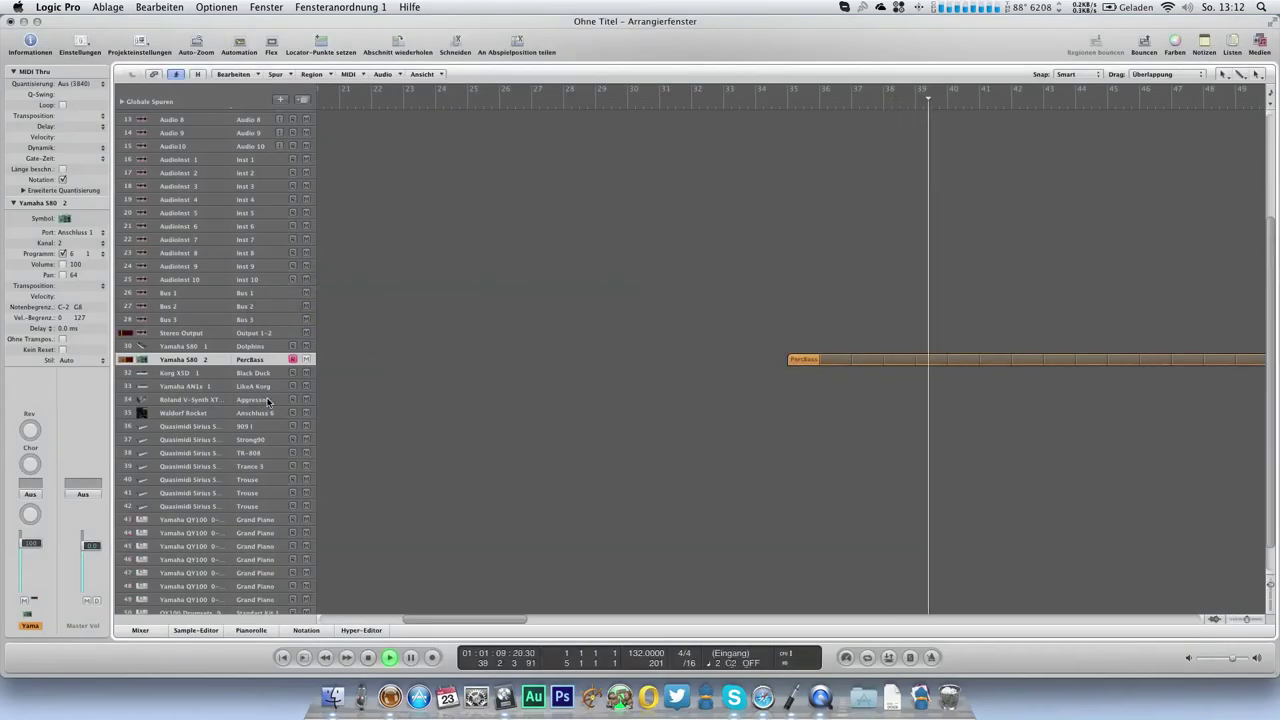
Reopen the PercBass region in the Piano Roll, lengthen its last C2 note to about the end of bar 35 and close the editor
left_click(801, 356)
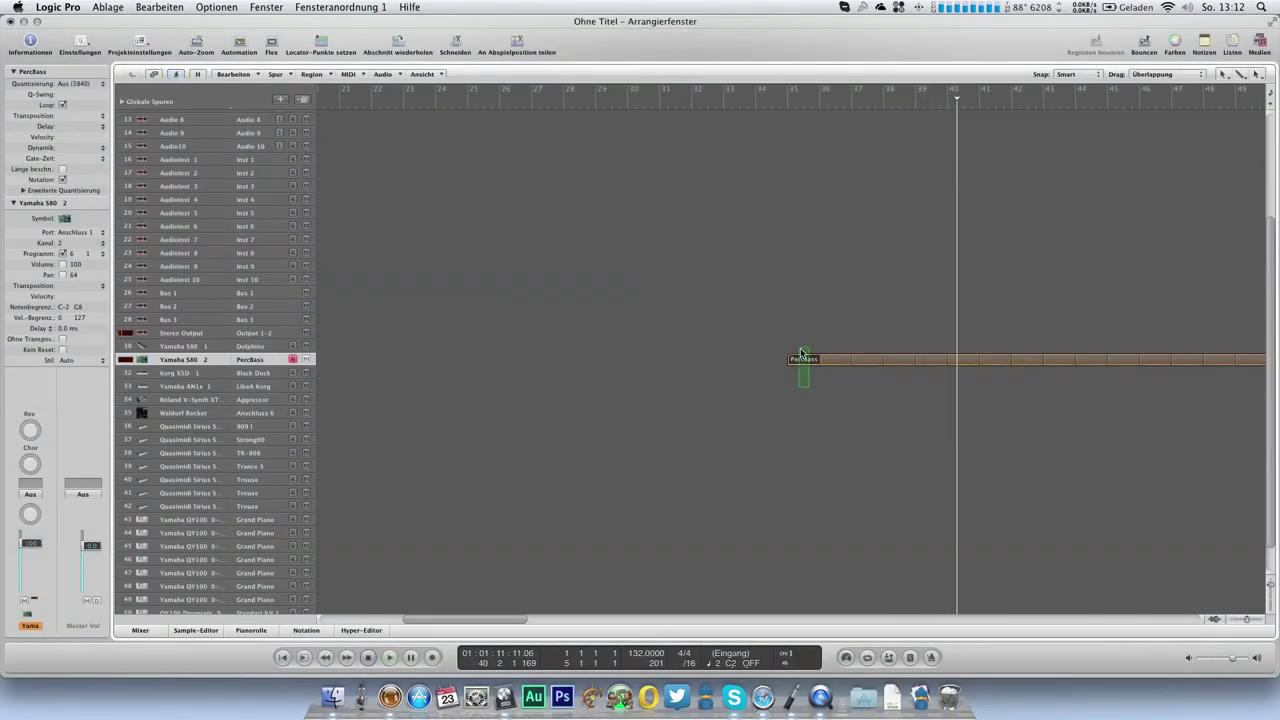
key("super+6")
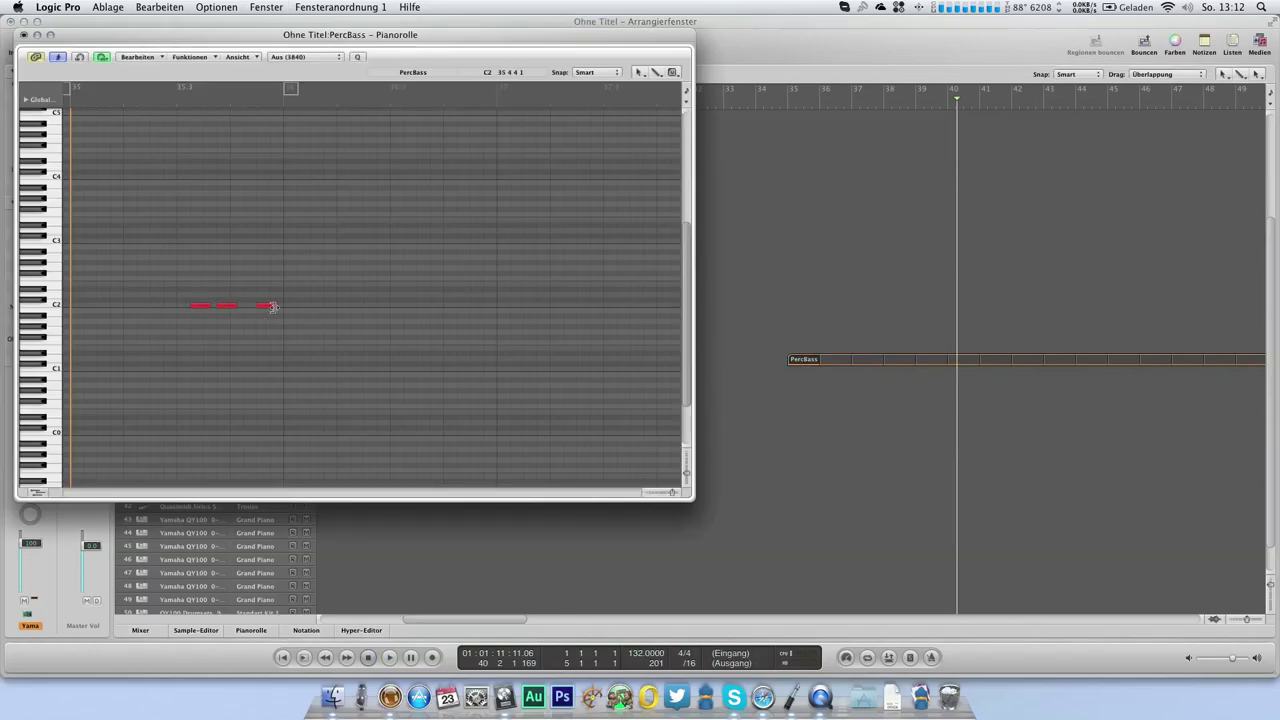
left_click_drag(272, 306, 278, 323)
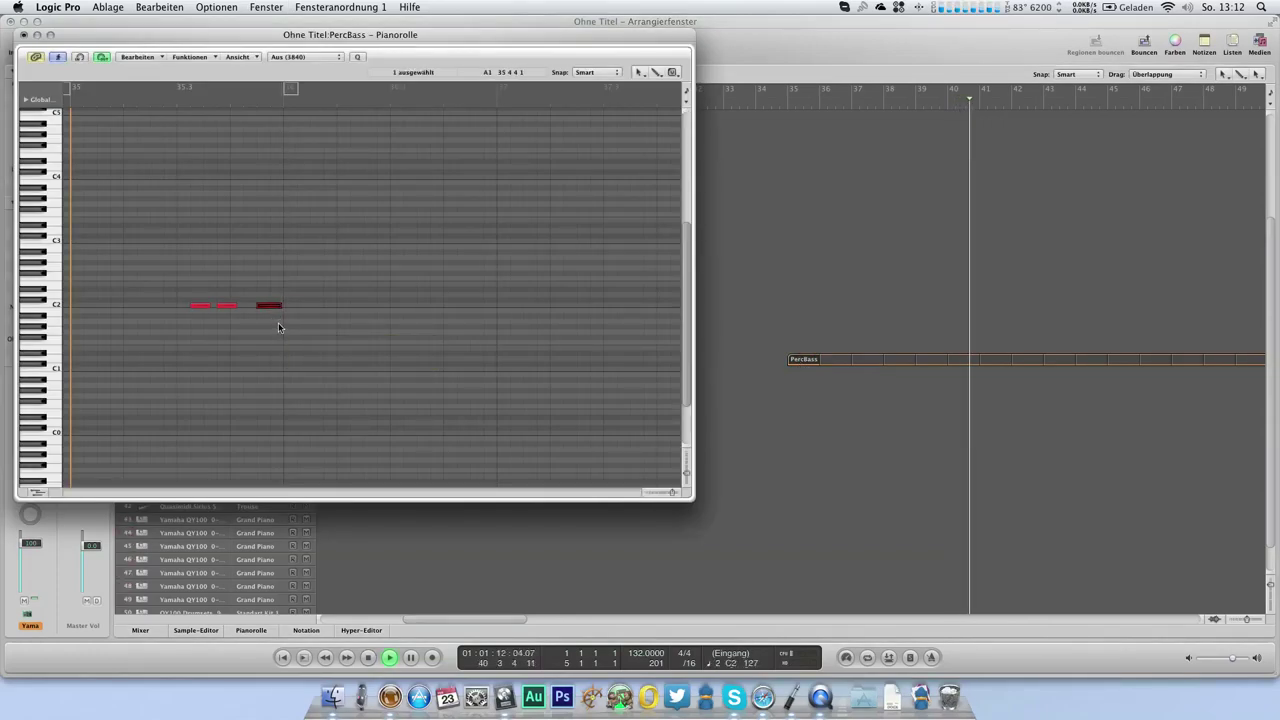
key("super+w")
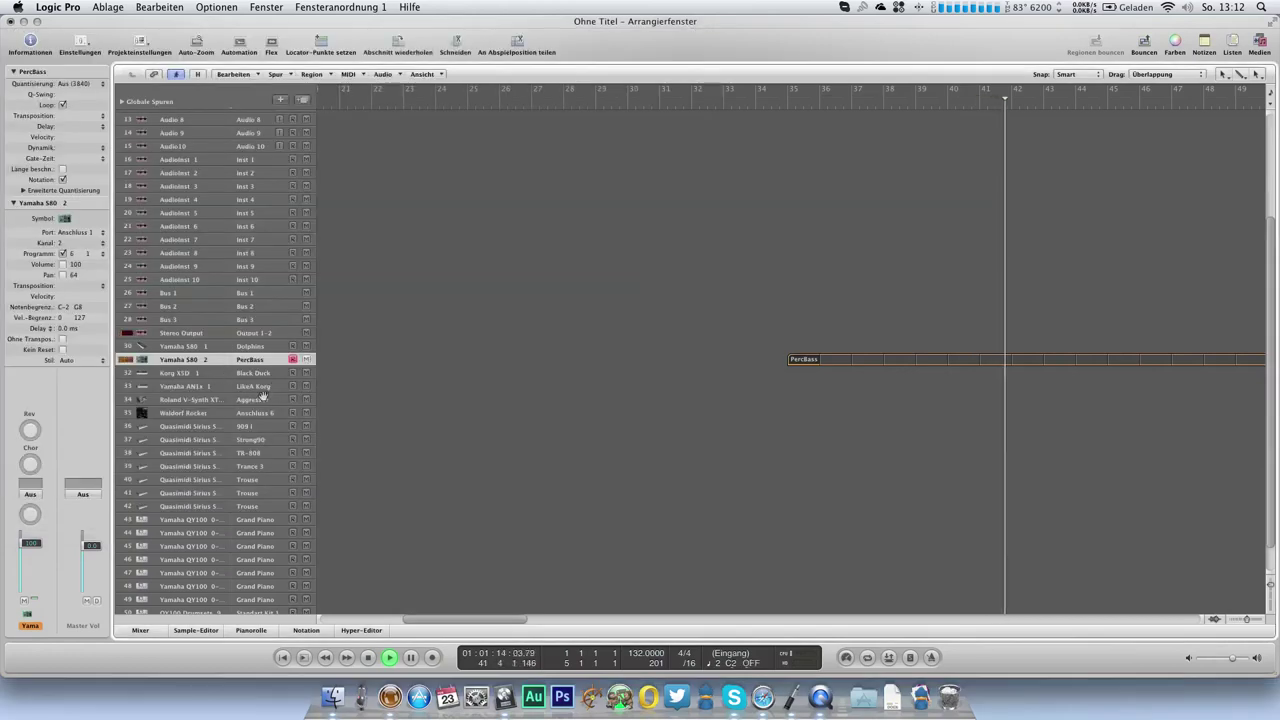
Assign the Mashiev FM program to the Yamaha AN1x 1 track
left_click(266, 390)
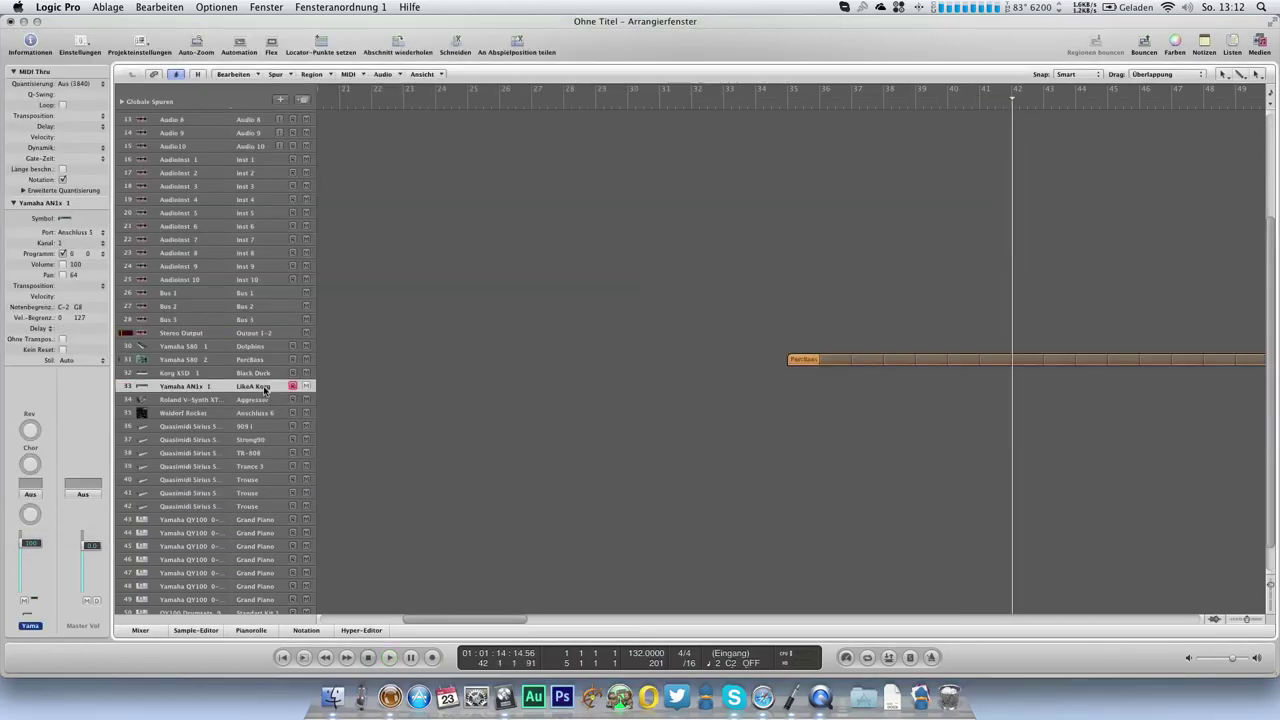
double_click(57, 205)
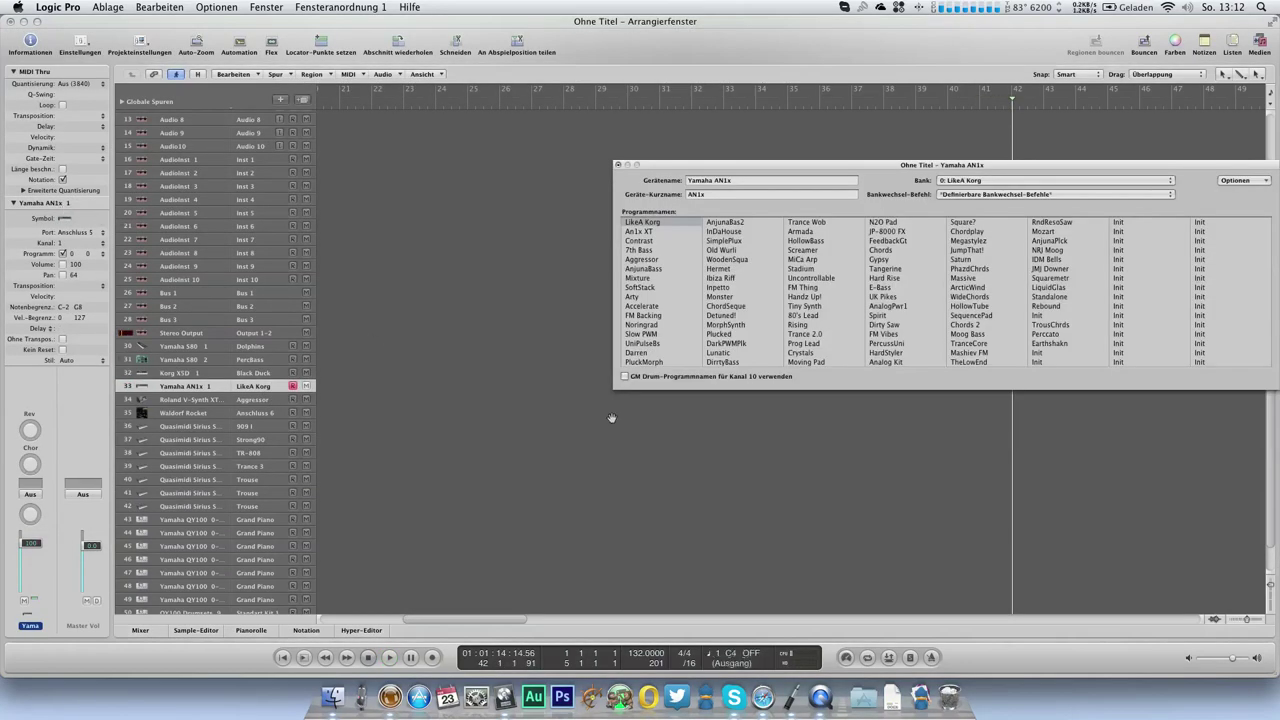
left_click(979, 354)
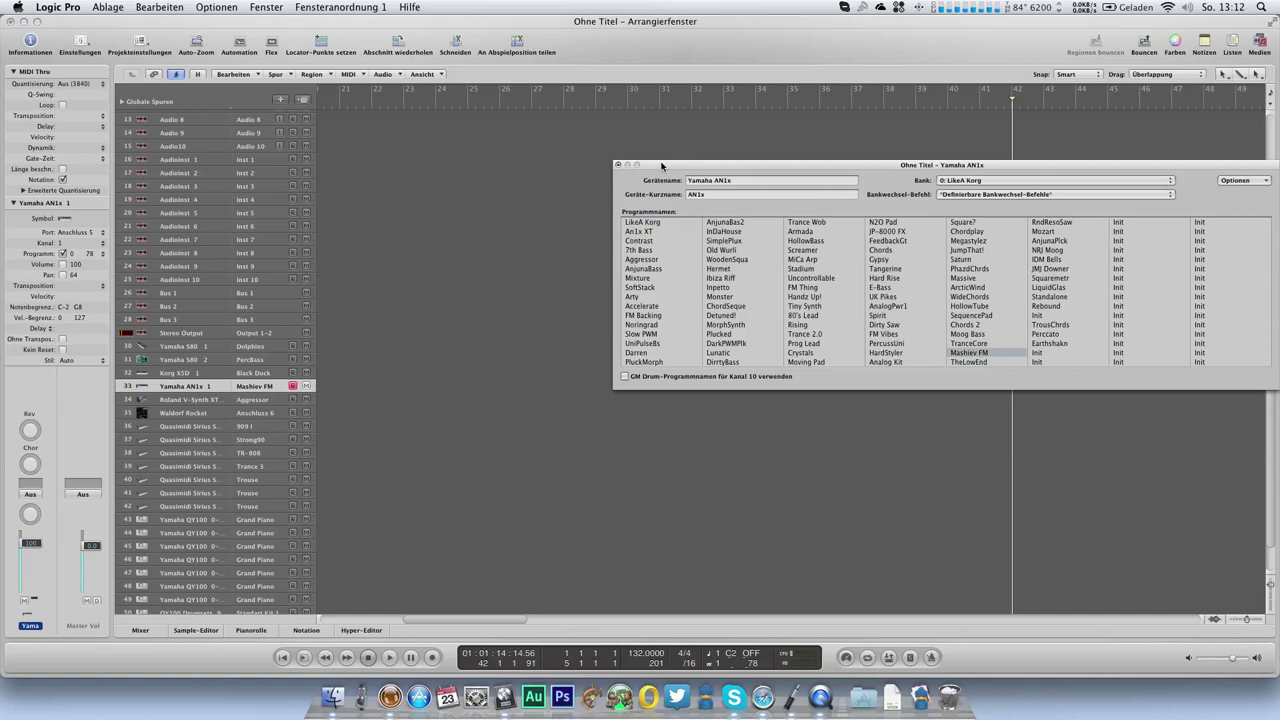
Close the program list, create an empty region at bar 35 on the Yamaha AN1x 1 track and open it in the Piano Roll
left_click(618, 166)
scroll(778, 455, "right", 2)
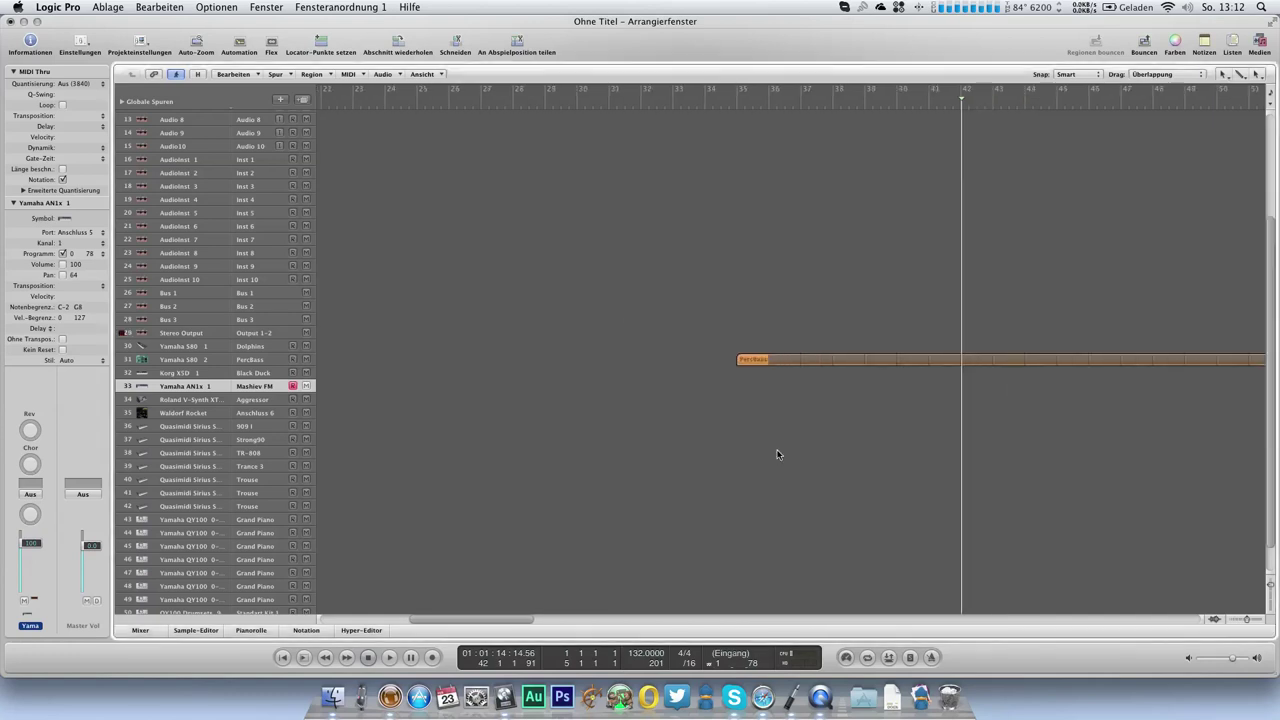
left_click(750, 388, "super")
double_click(765, 392)
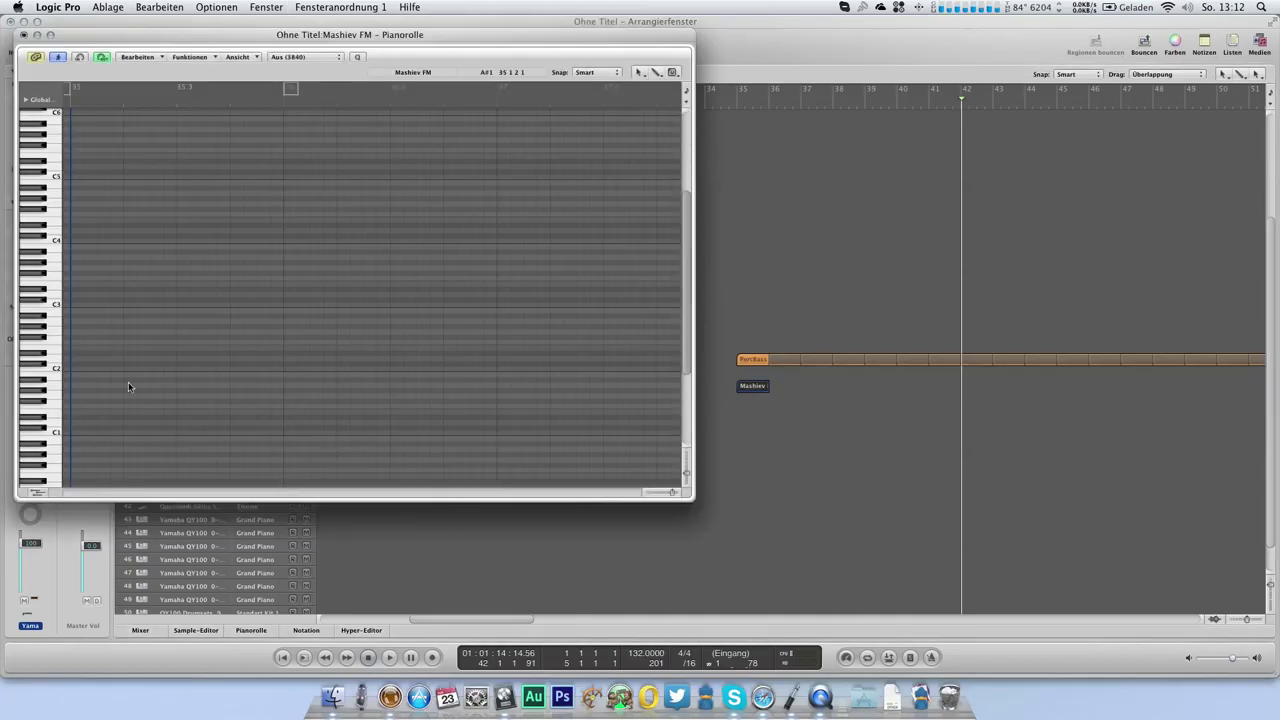
Enter three short C3 notes in the first half of bar 35, starting the third slightly before beat 3
left_click(45, 367)
left_click(56, 307)
left_click_drag(80, 311, 88, 314)
left_click(113, 310)
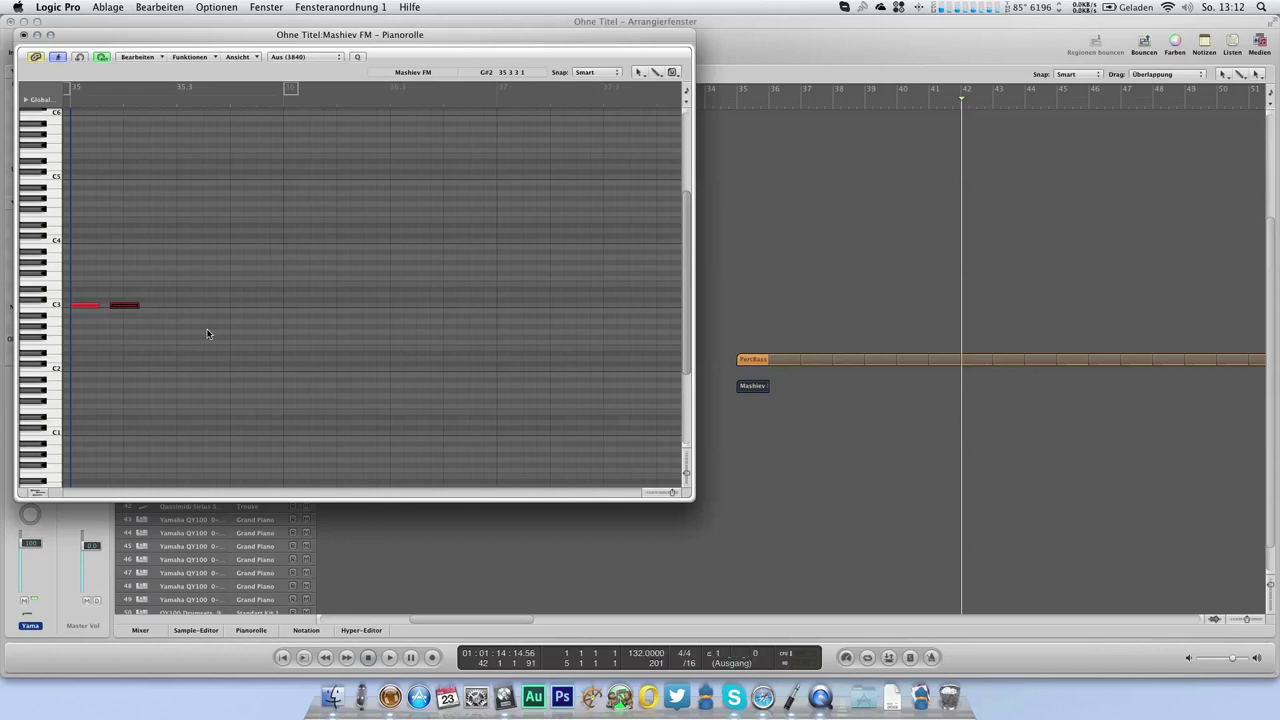
left_click(176, 301)
left_click_drag(176, 308, 151, 308)
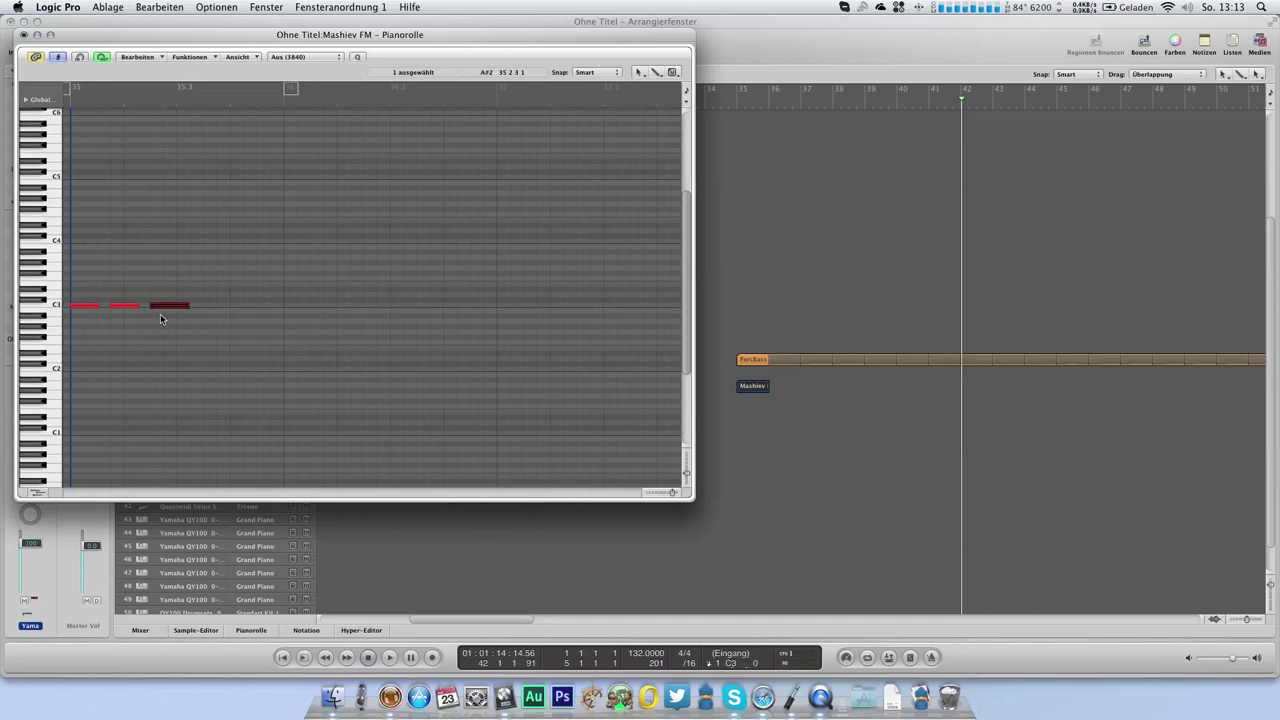
Loop the Mashiev FM region and play it back together with the bass from bar 35
left_click(68, 101)
key("space")
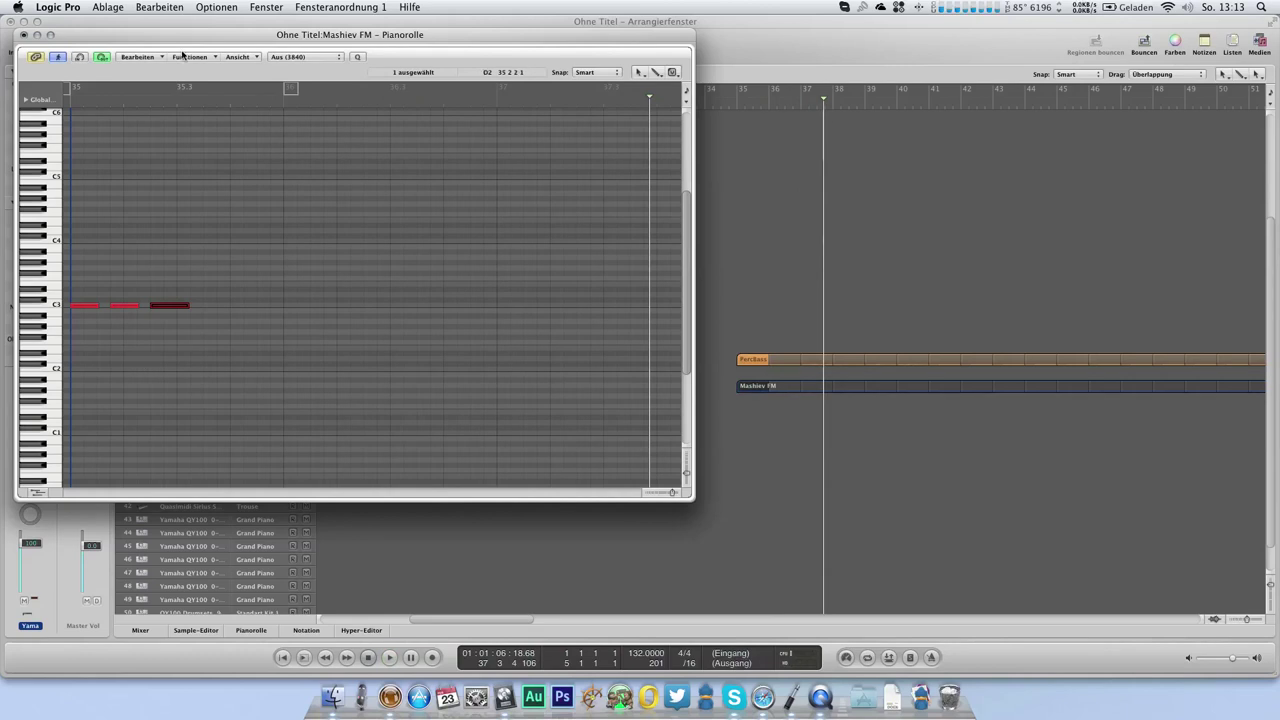
left_click_drag(268, 43, 335, 43)
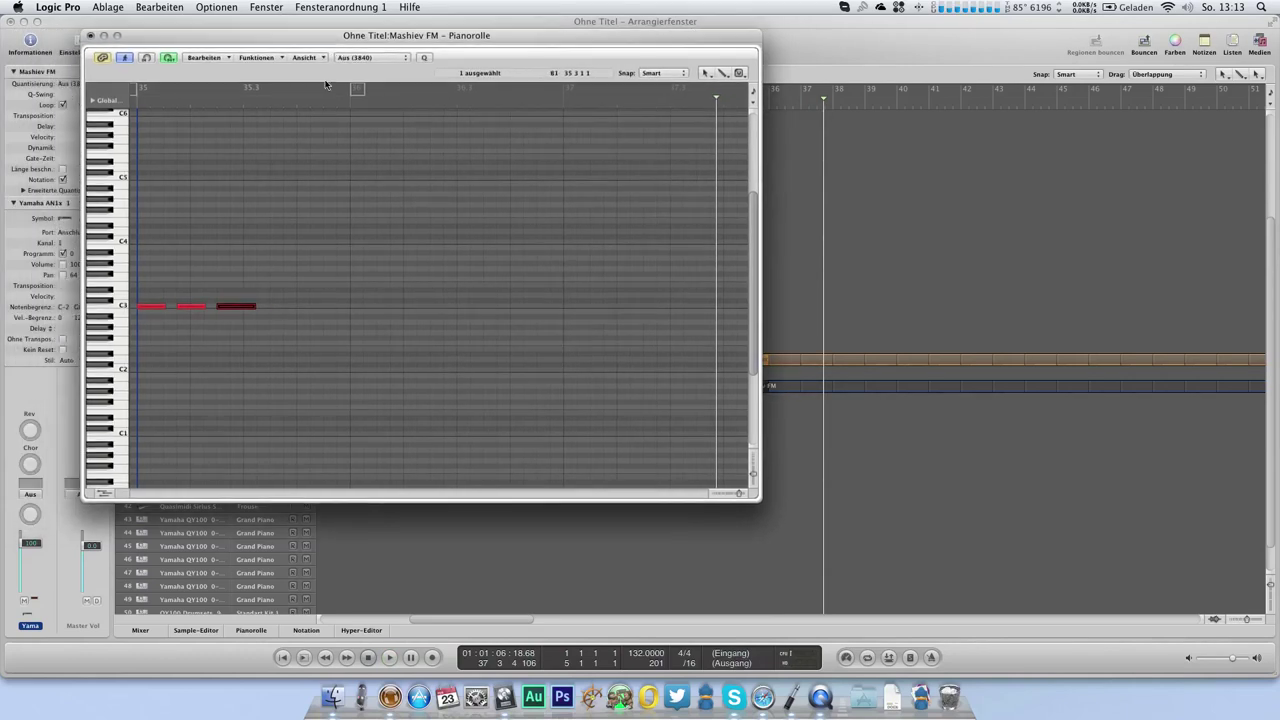
left_click(180, 104)
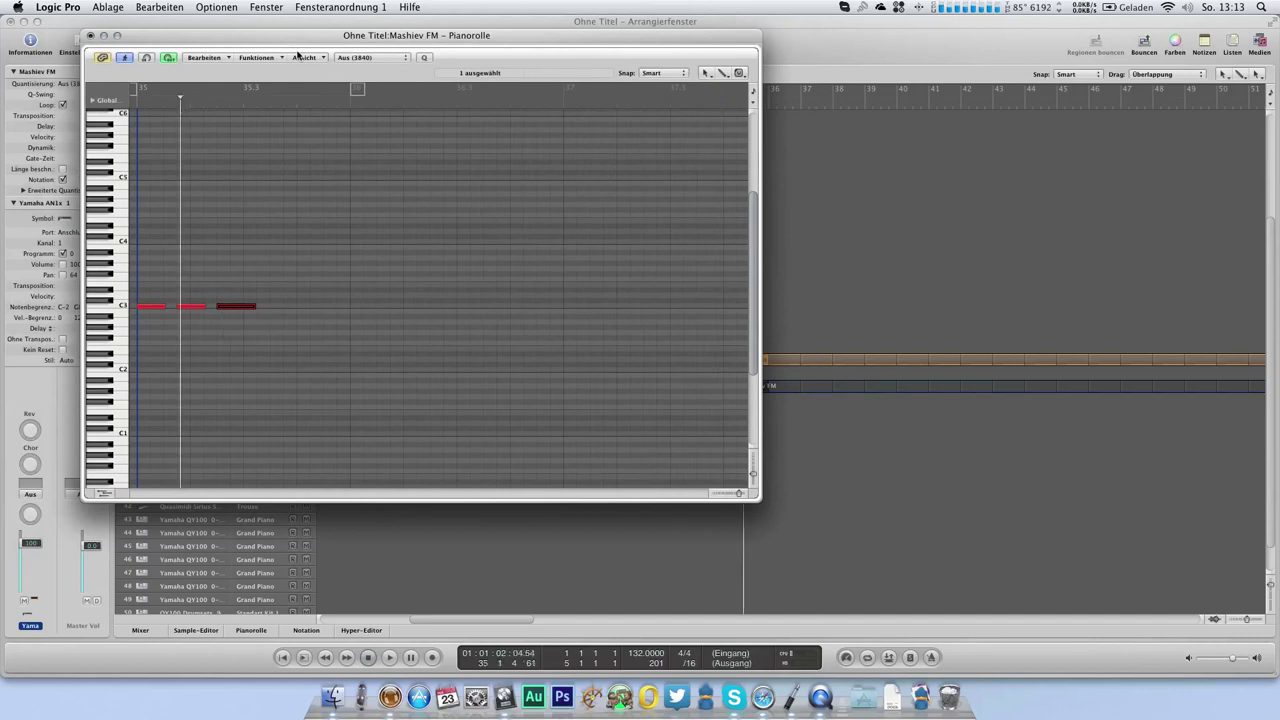
Show a Pitch Bend Hyper Draw lane in the Piano Roll and enlarge the editor window
left_click(302, 57)
mouse_move(378, 208)
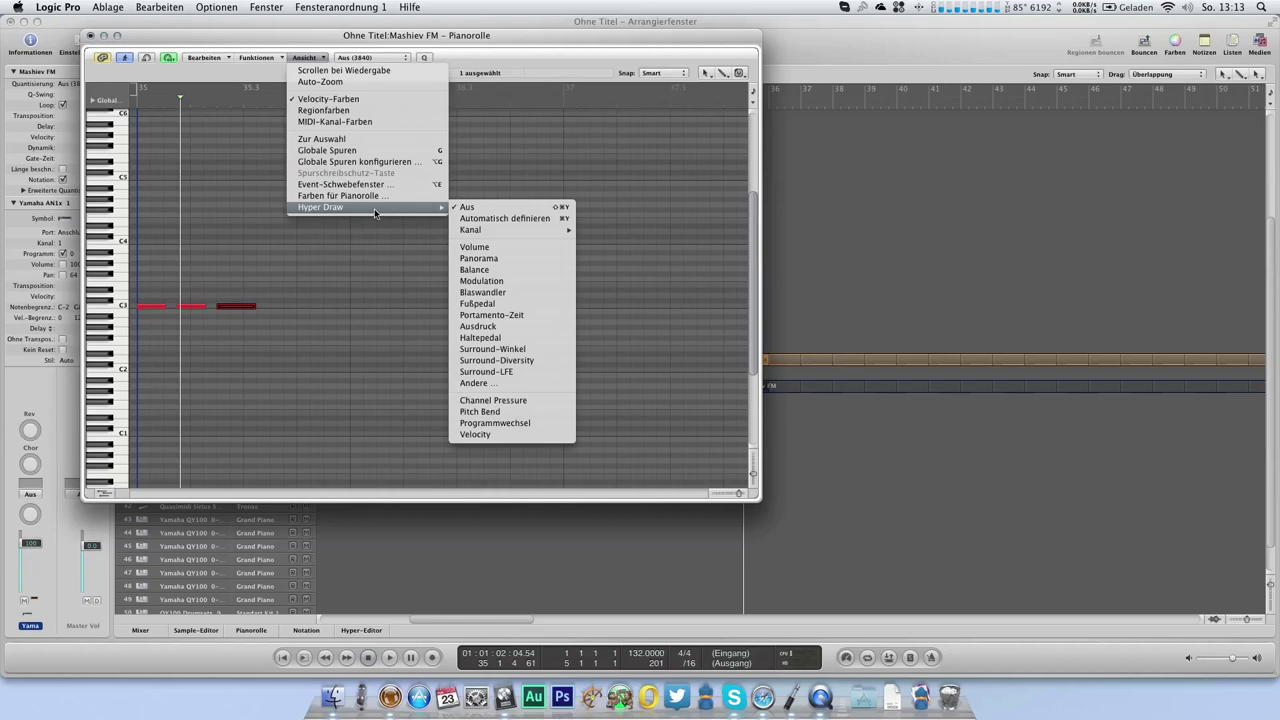
left_click(480, 411)
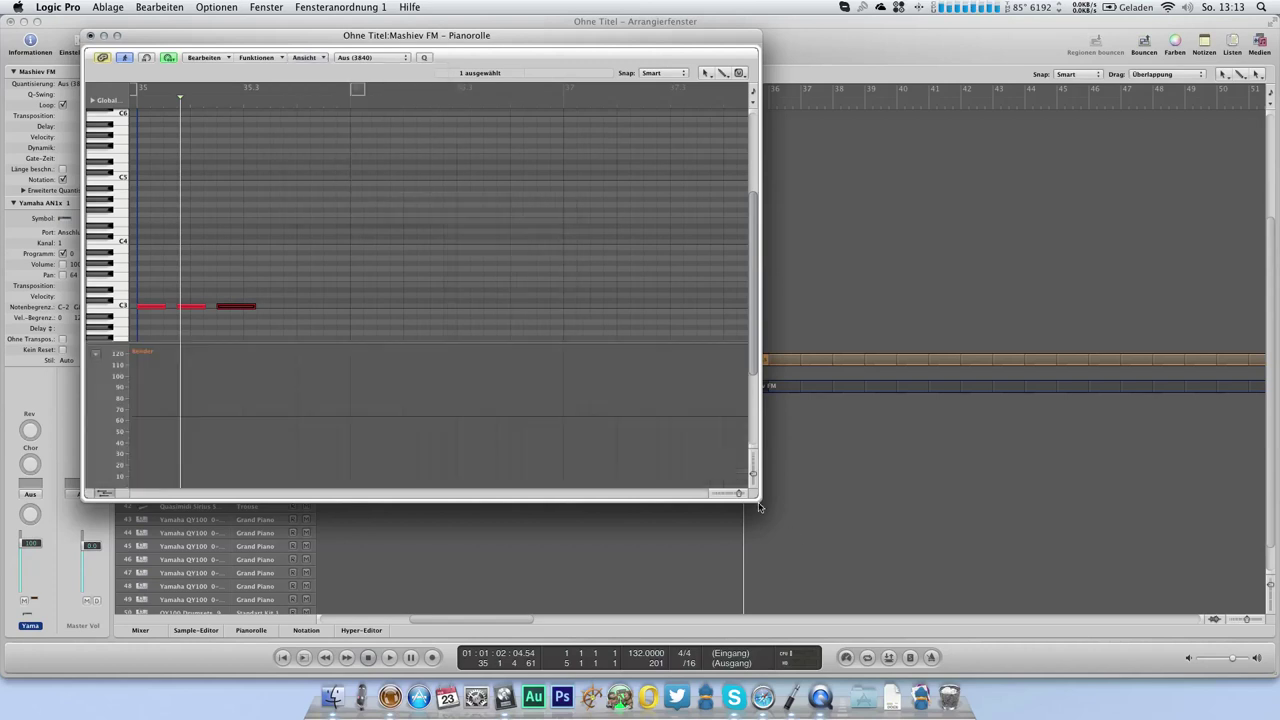
left_click_drag(755, 497, 929, 585)
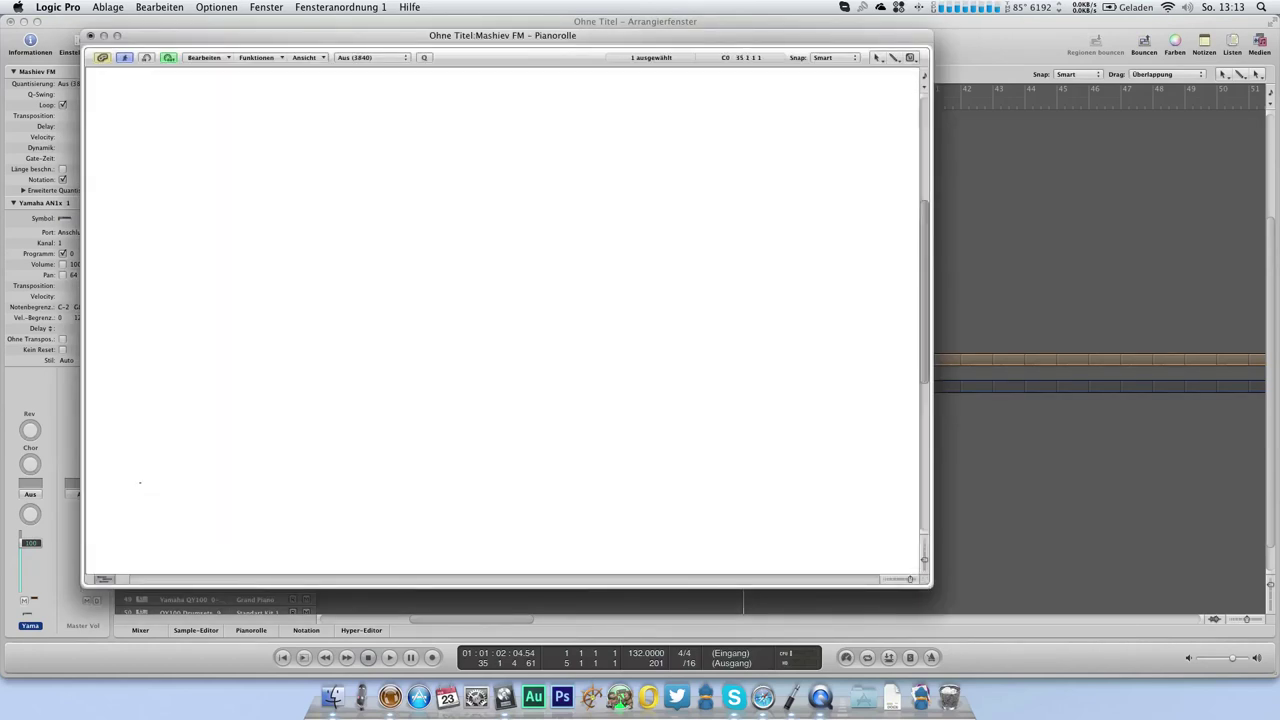
Draw pitch bend that stays at 0 from the start of bar 35 and falls to -64 at beat 3
left_click(143, 487)
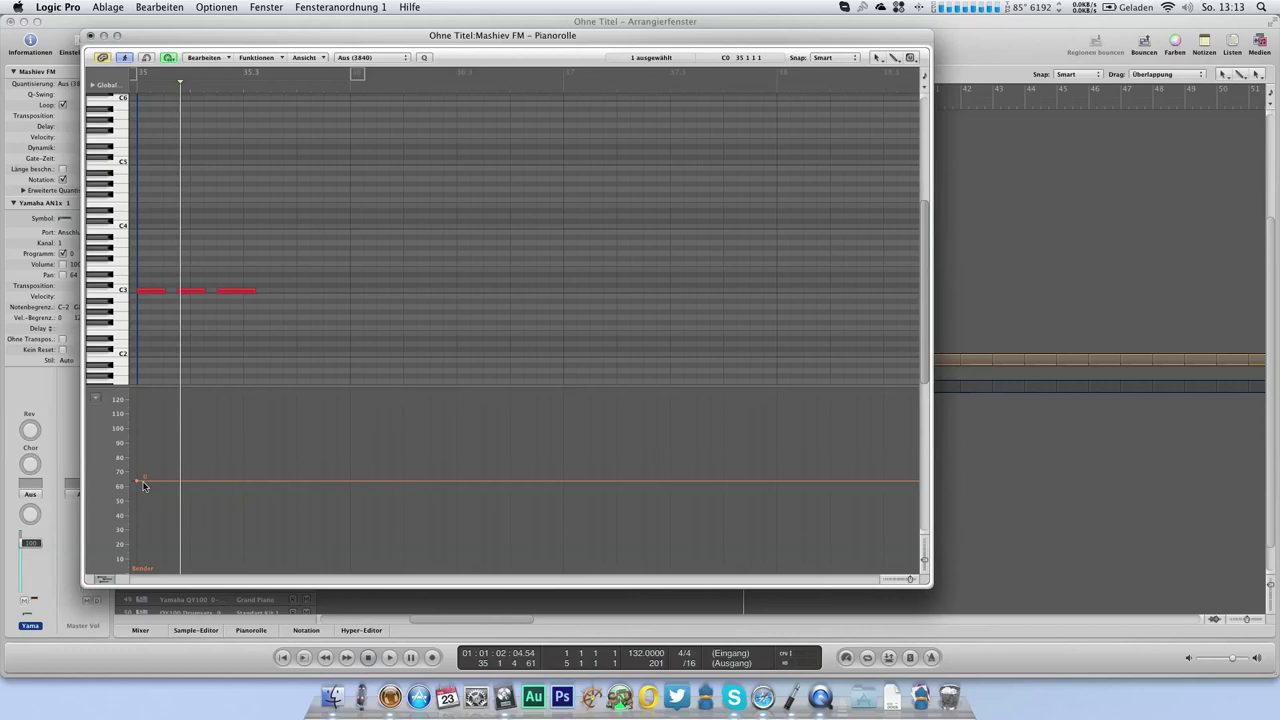
left_click(221, 484)
left_click_drag(223, 481, 232, 481)
left_click(244, 482)
left_click(237, 283)
left_click_drag(245, 485, 243, 572)
Play back the bend, hold it at -64 until beat 4 and return it to 0 just after that beat
key("space")
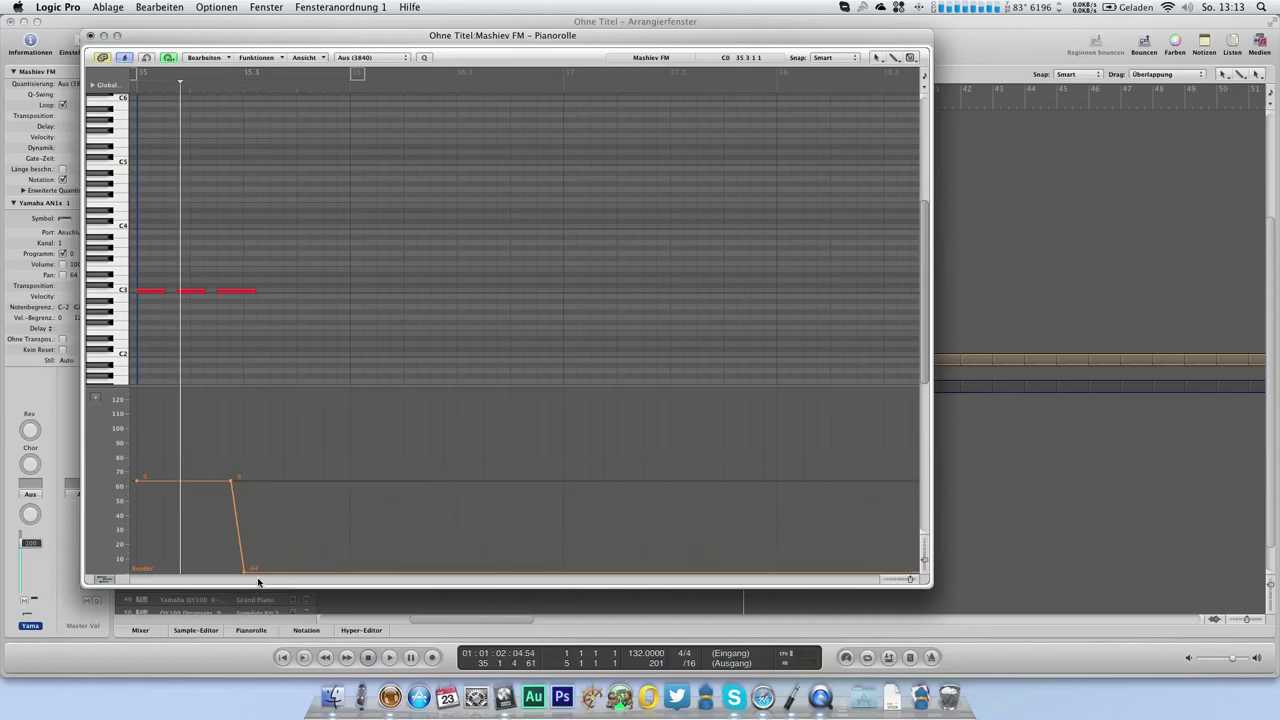
key("space")
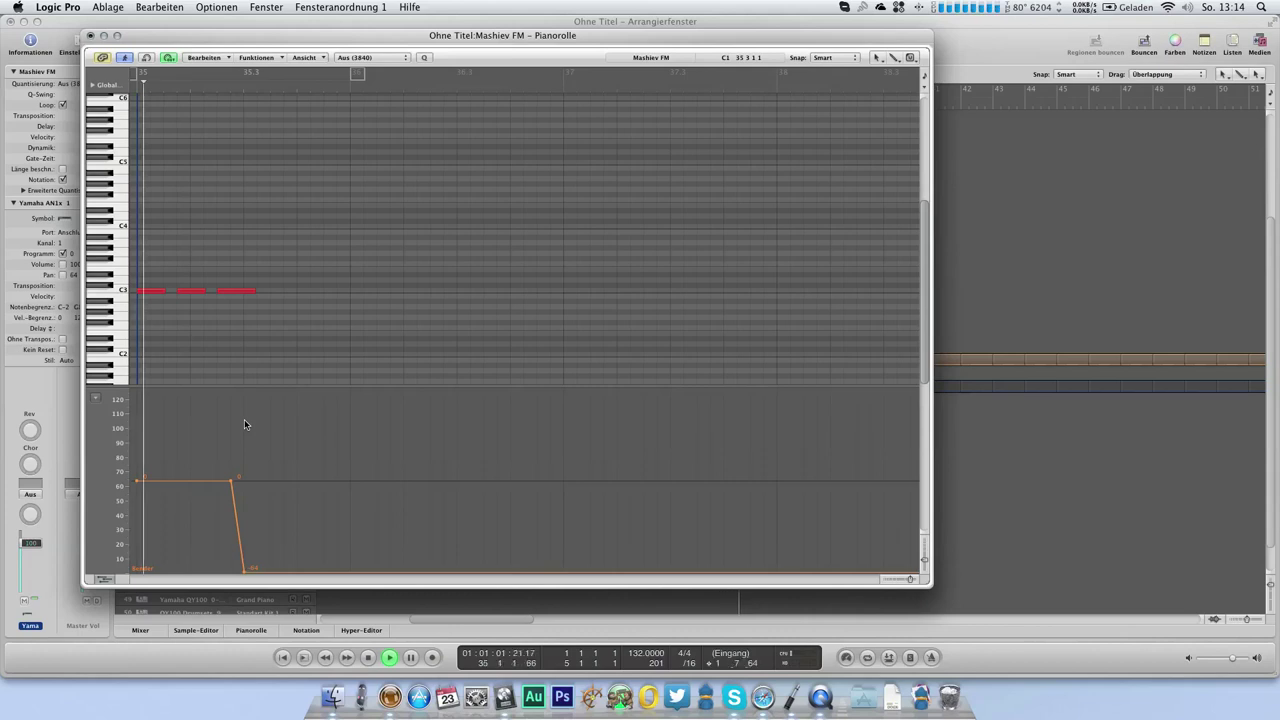
left_click(298, 571)
key("space")
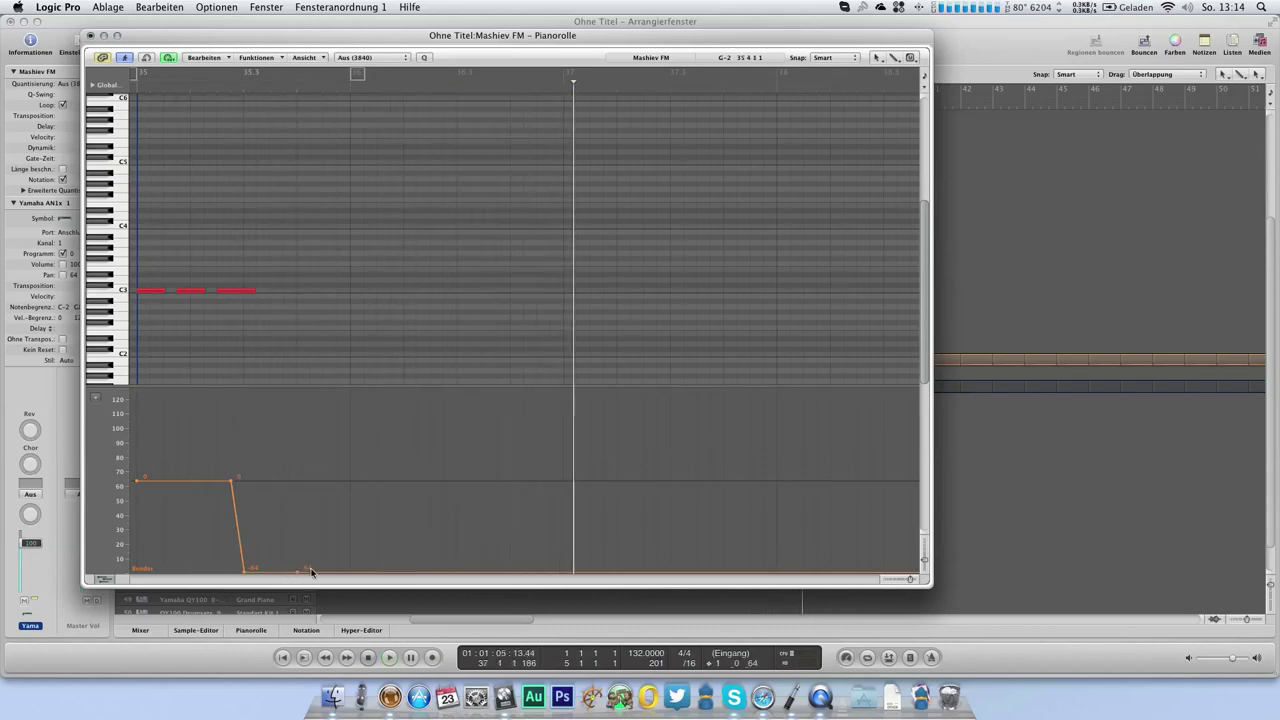
left_click_drag(309, 507, 309, 485)
Play back the pattern with the completed pitch bend from bar 35 and close the Piano Roll
left_click(135, 91)
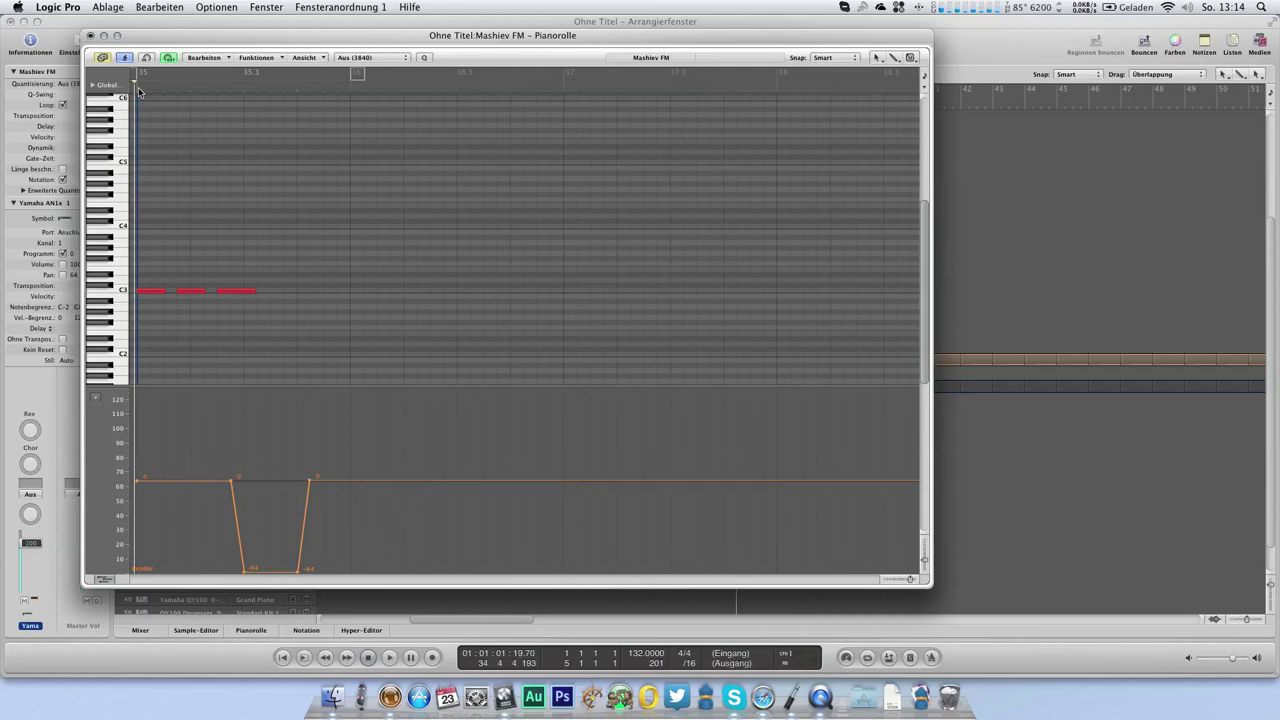
key("space")
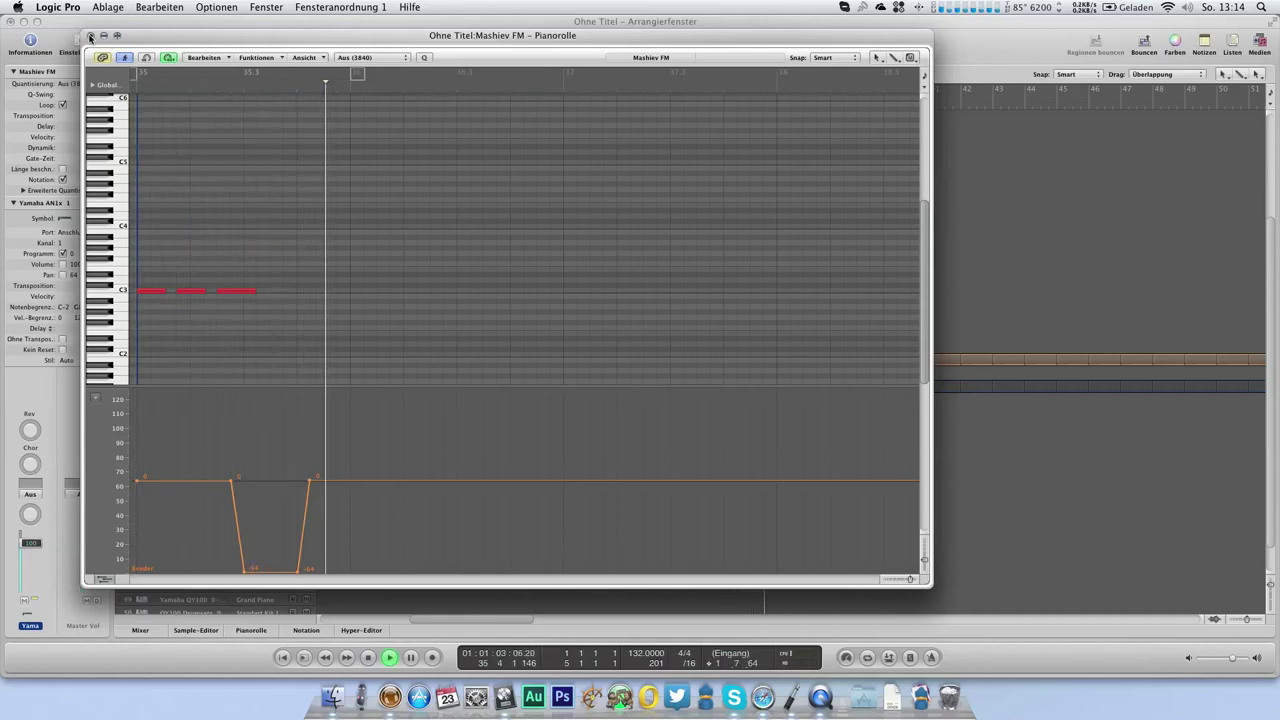
left_click(90, 36)
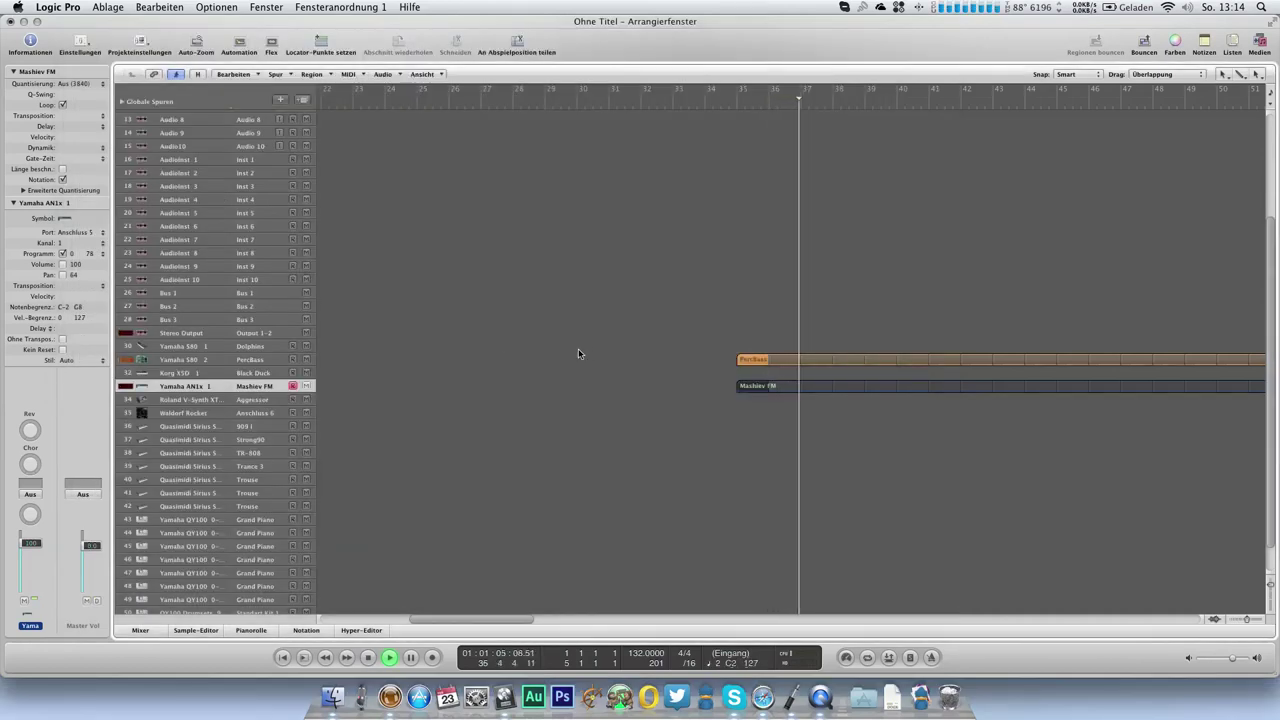
In the Mixer, set the Yamaha channel 30 volume to 101, raise channel 31 and lower the AN1x channel 33 slightly
key("2")
key("3")
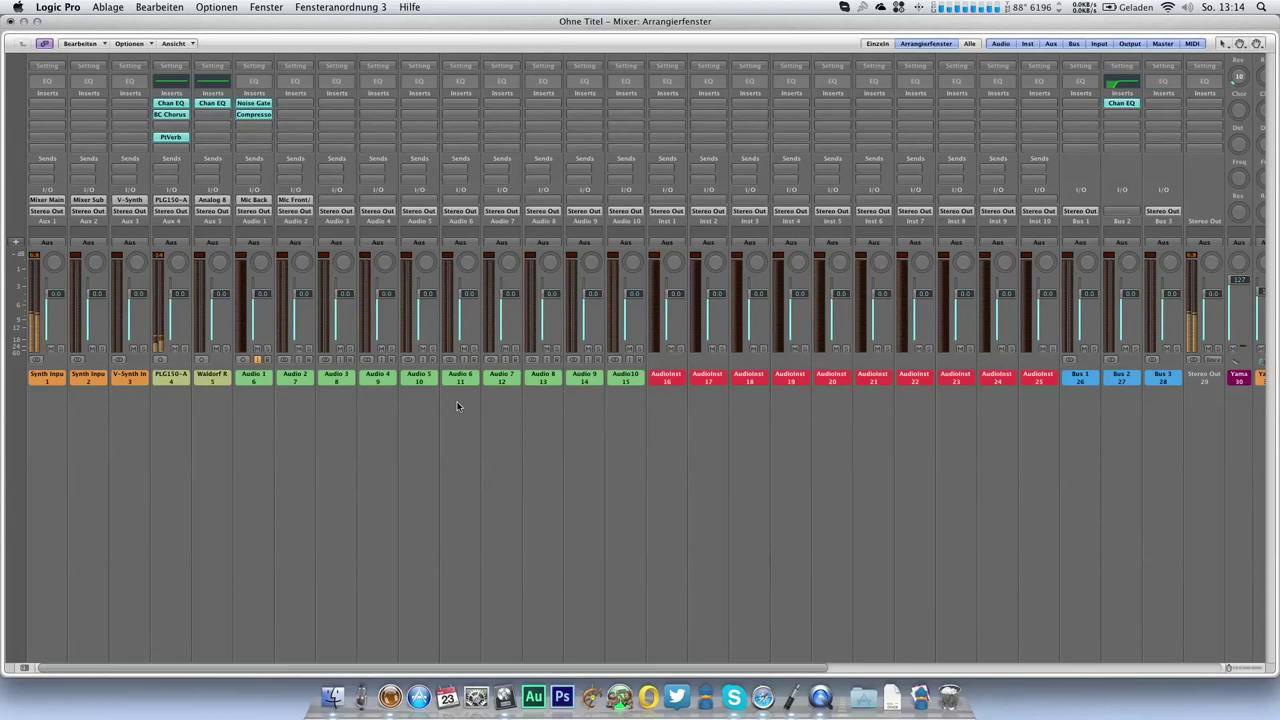
scroll(445, 486, "right", 5)
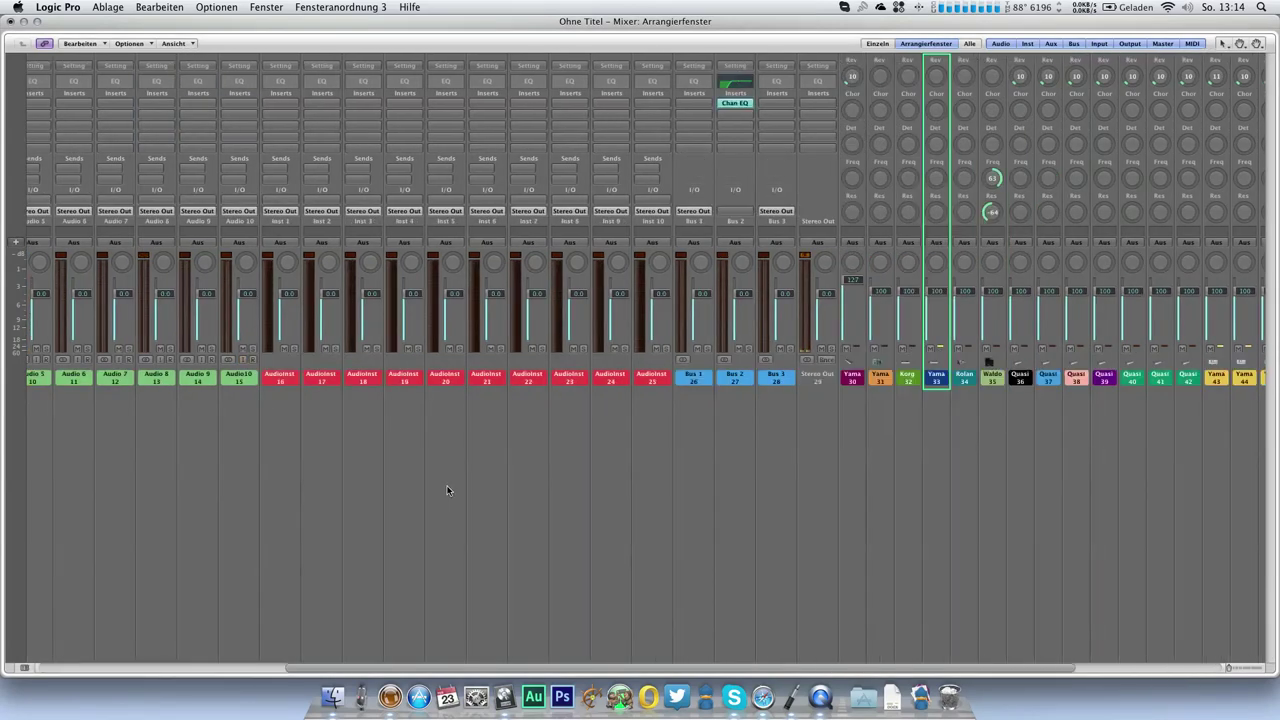
scroll(447, 490, "right", 3)
left_click_drag(644, 292, 622, 291)
left_click_drag(706, 291, 706, 302)
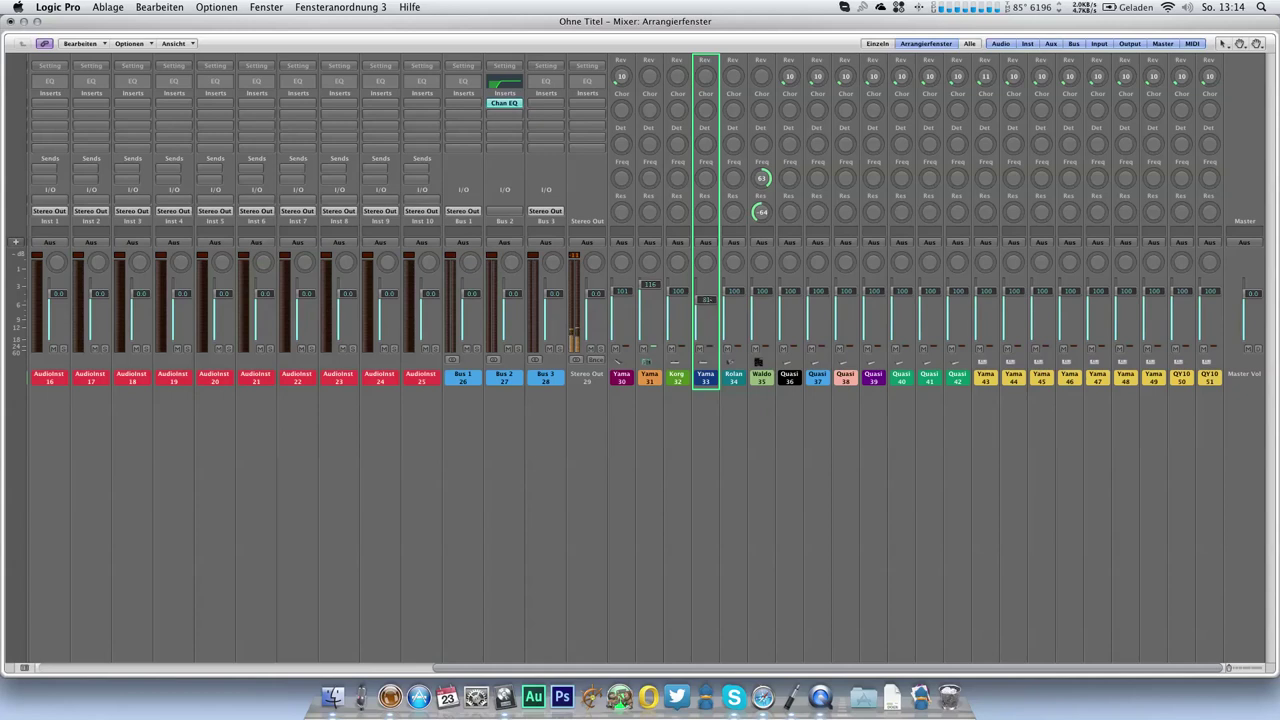
Rename the second synth input channel in the Mixer as An1x In
scroll(707, 403, "left", 10)
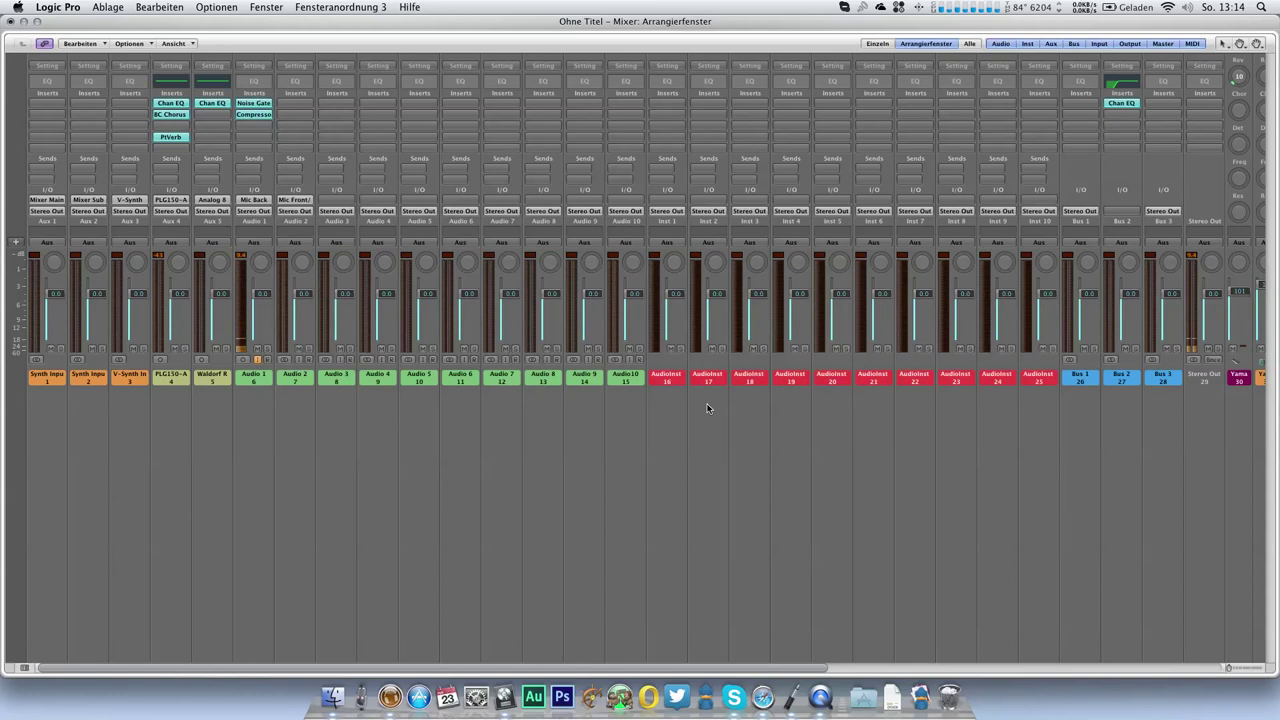
left_click(97, 378)
double_click(97, 378)
type("An1x In")
key("Return")
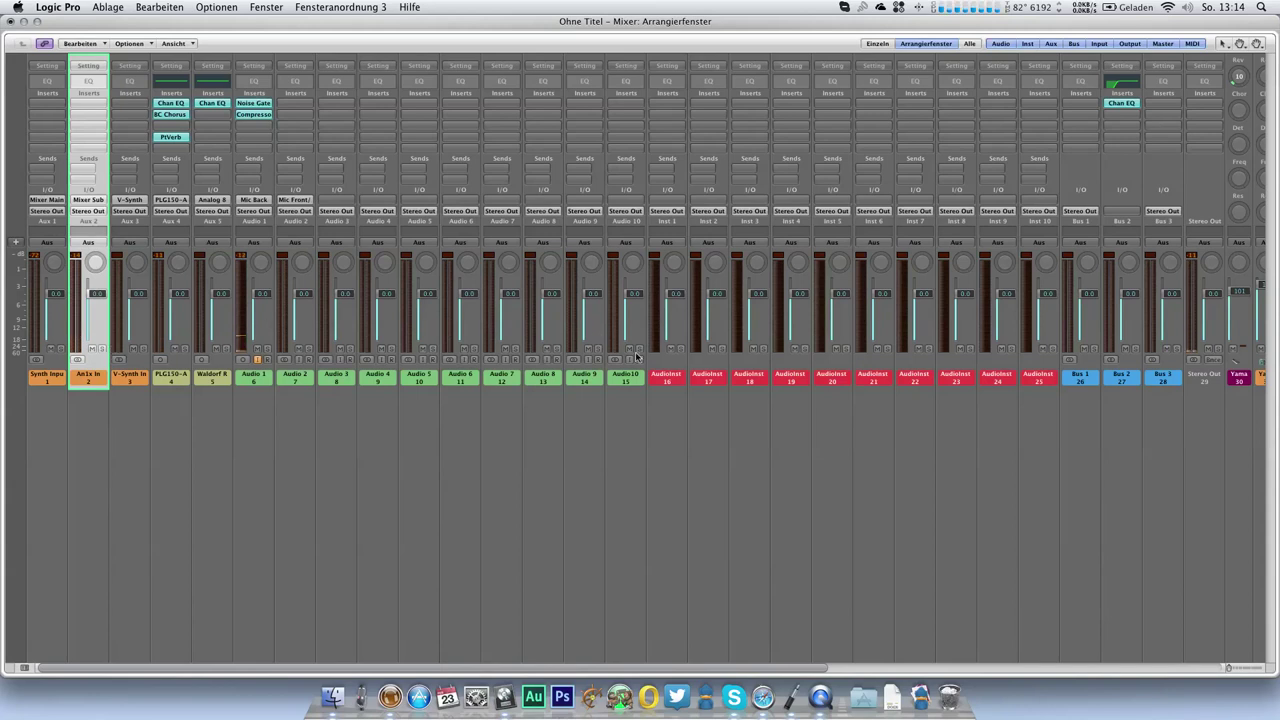
Insert an EXS24 sampler on the AudioInst 1 channel
left_click(676, 370)
left_click(678, 203)
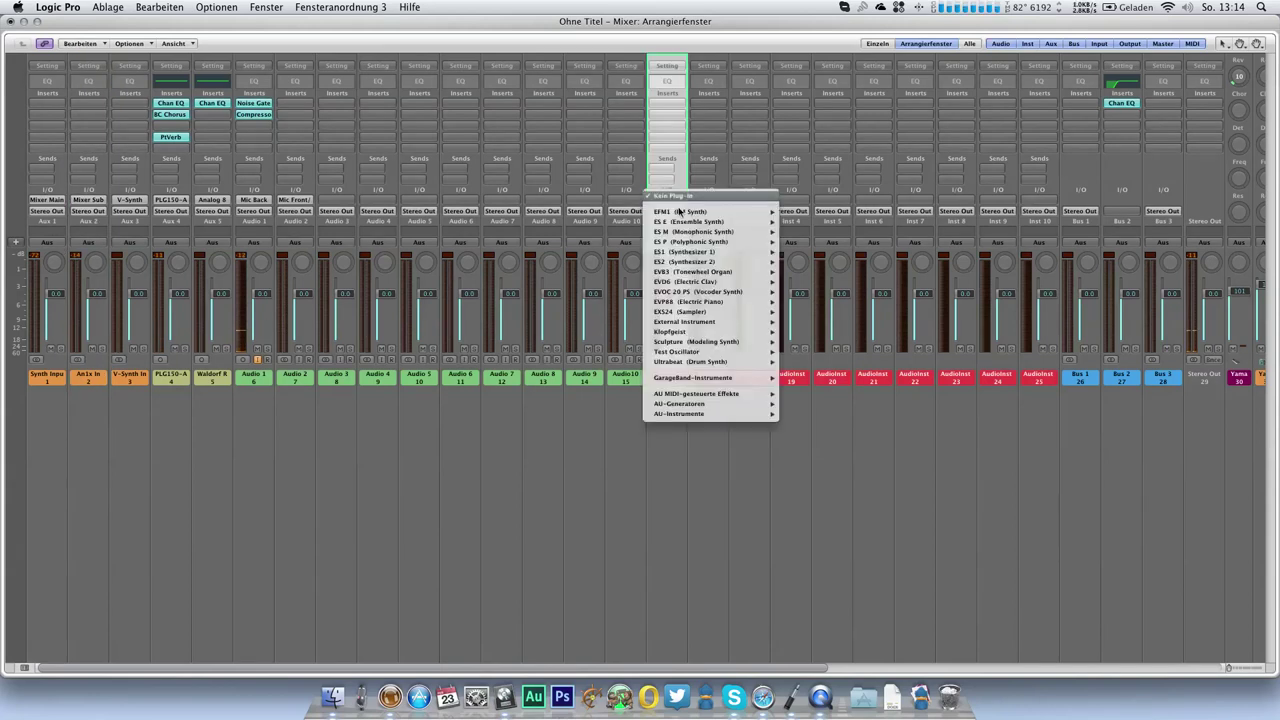
mouse_move(710, 317)
left_click(805, 321)
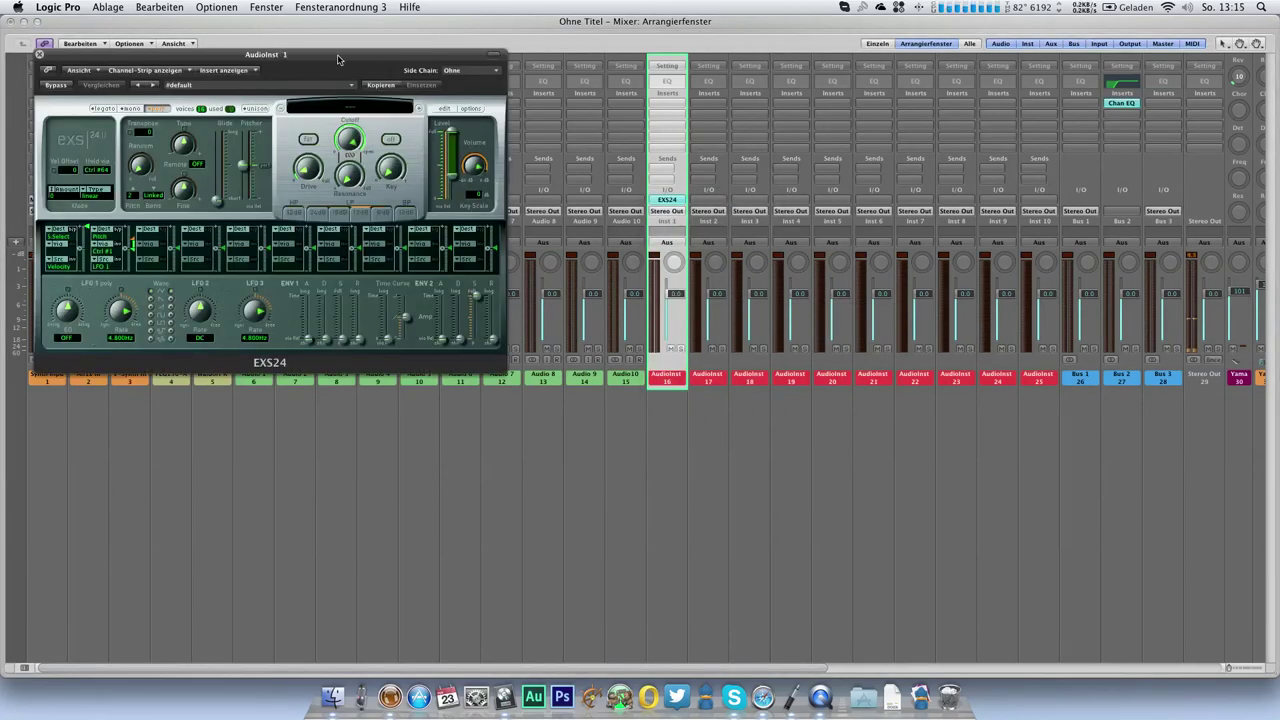
Return to the Arrange window, load the Progressive Kicks instrument into the AudioInst 1 EXS24 and close the plug-in window
key("1")
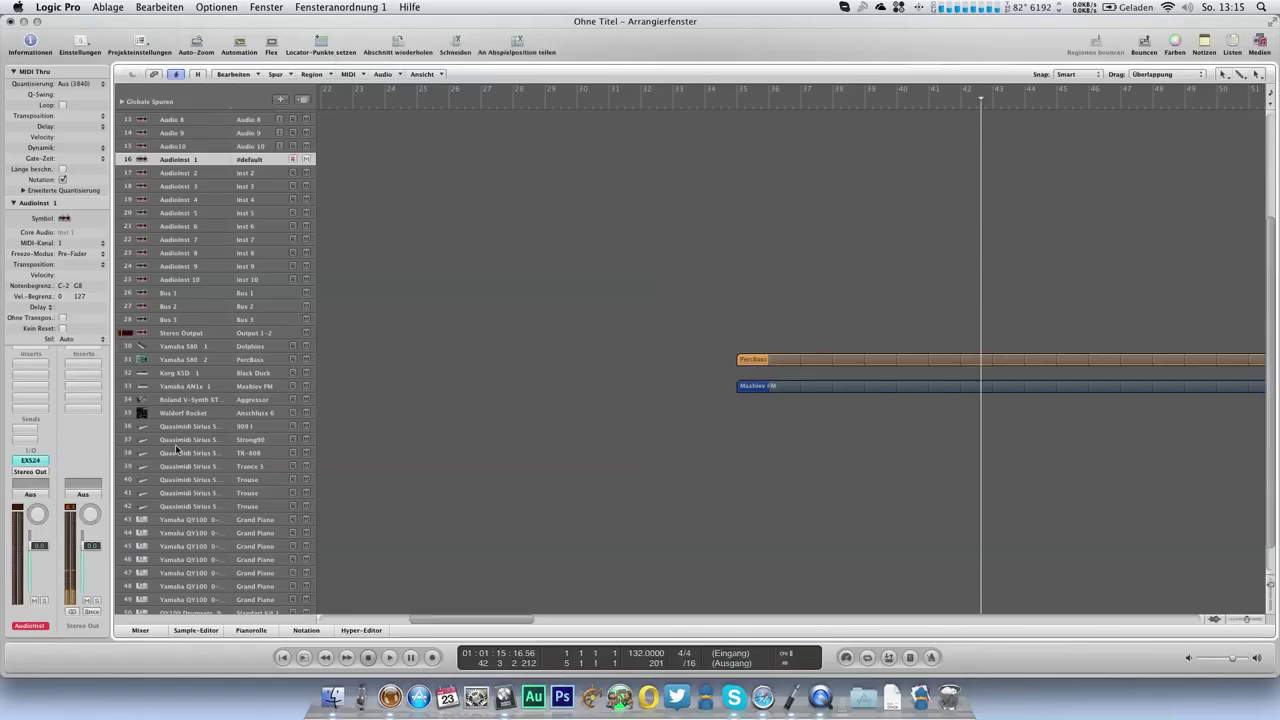
left_click(30, 460)
left_click(362, 108)
mouse_move(345, 220)
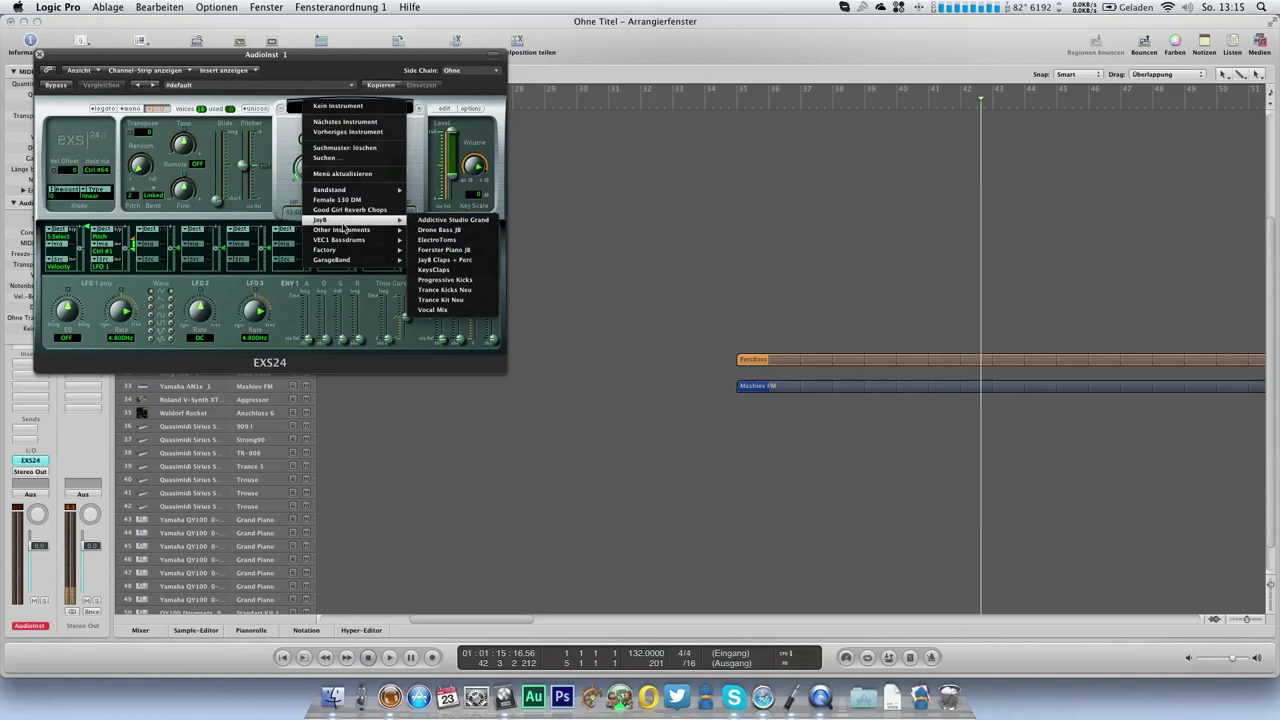
left_click(459, 283)
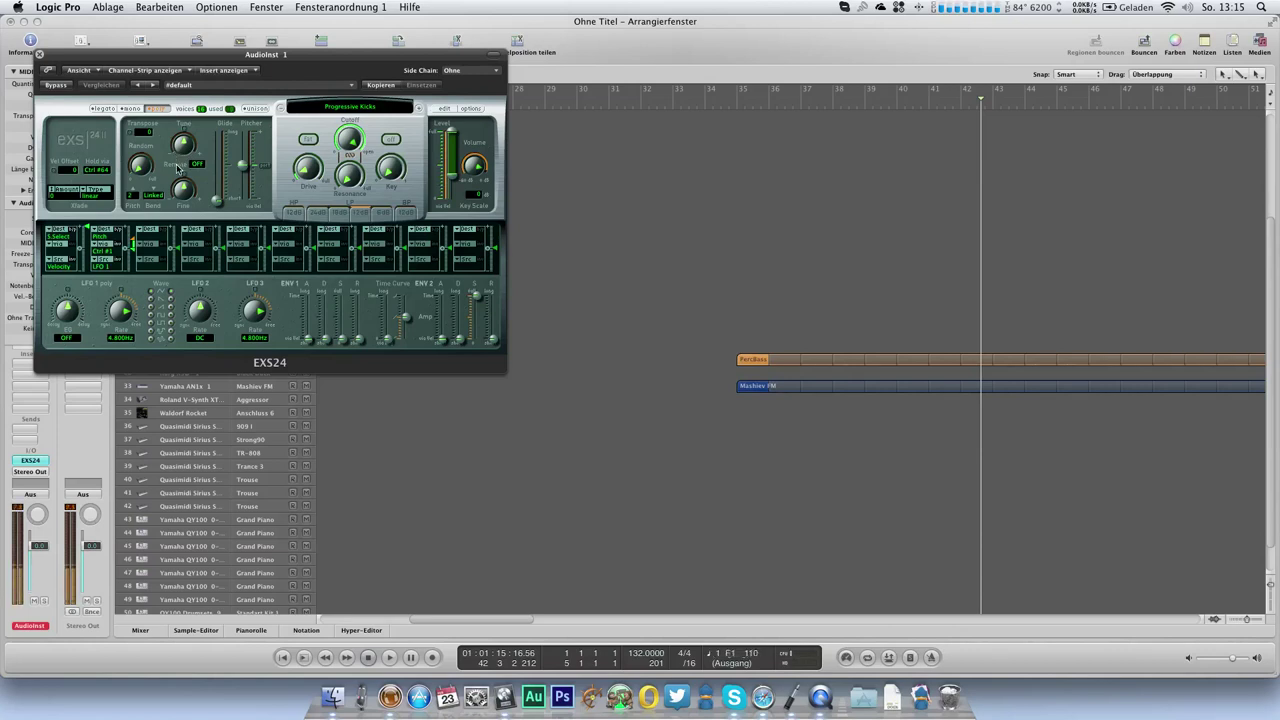
left_click(40, 56)
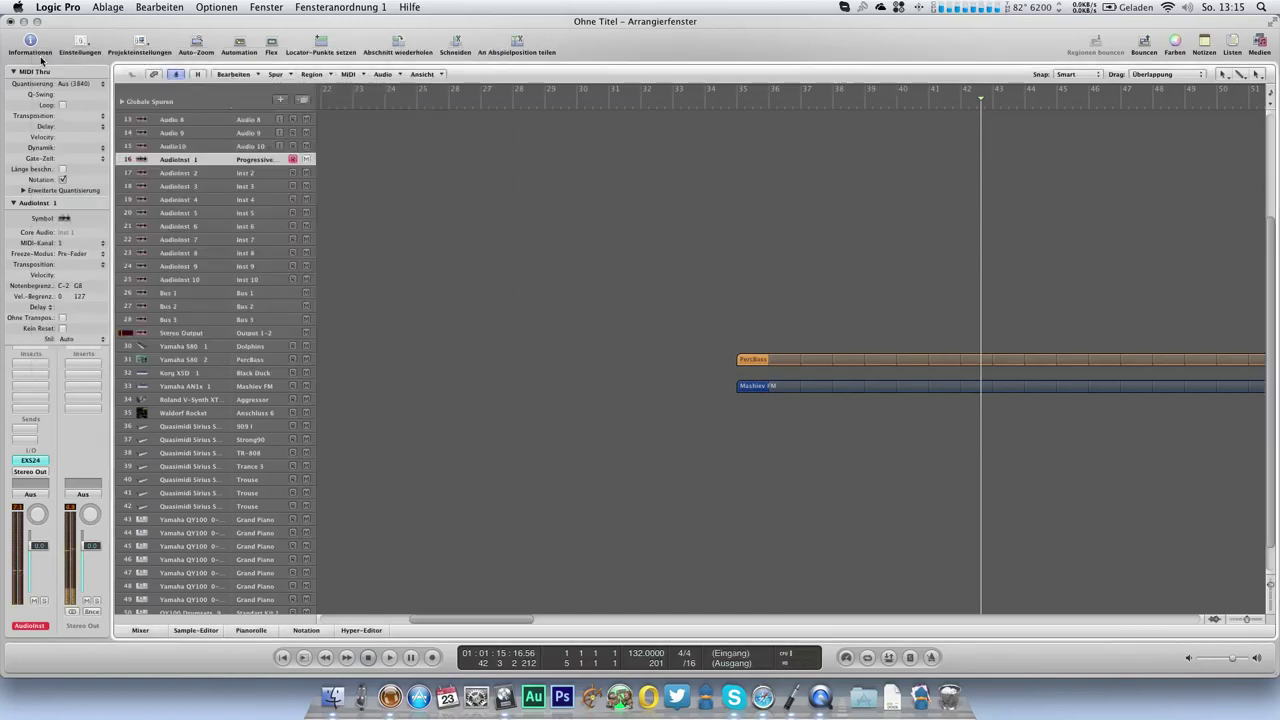
Play back both looped regions from just before bar 35 to audition them with the kick
left_click(711, 97)
key("space")
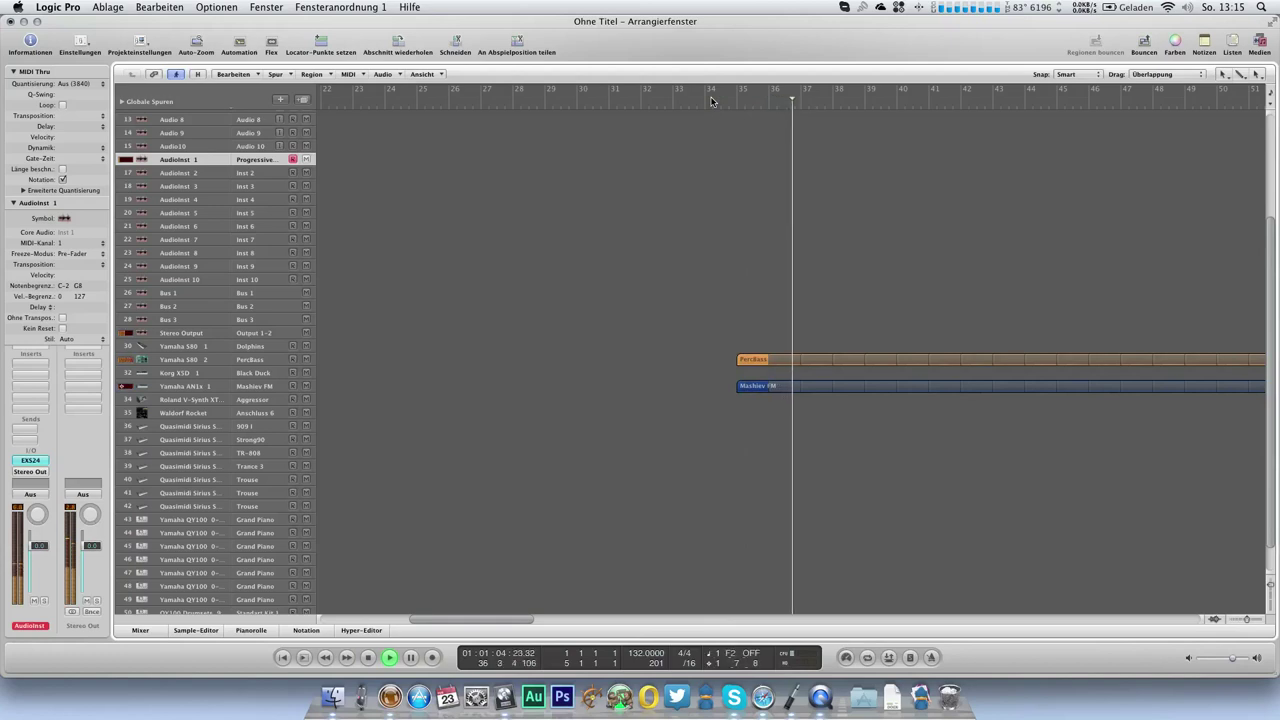
key("space")
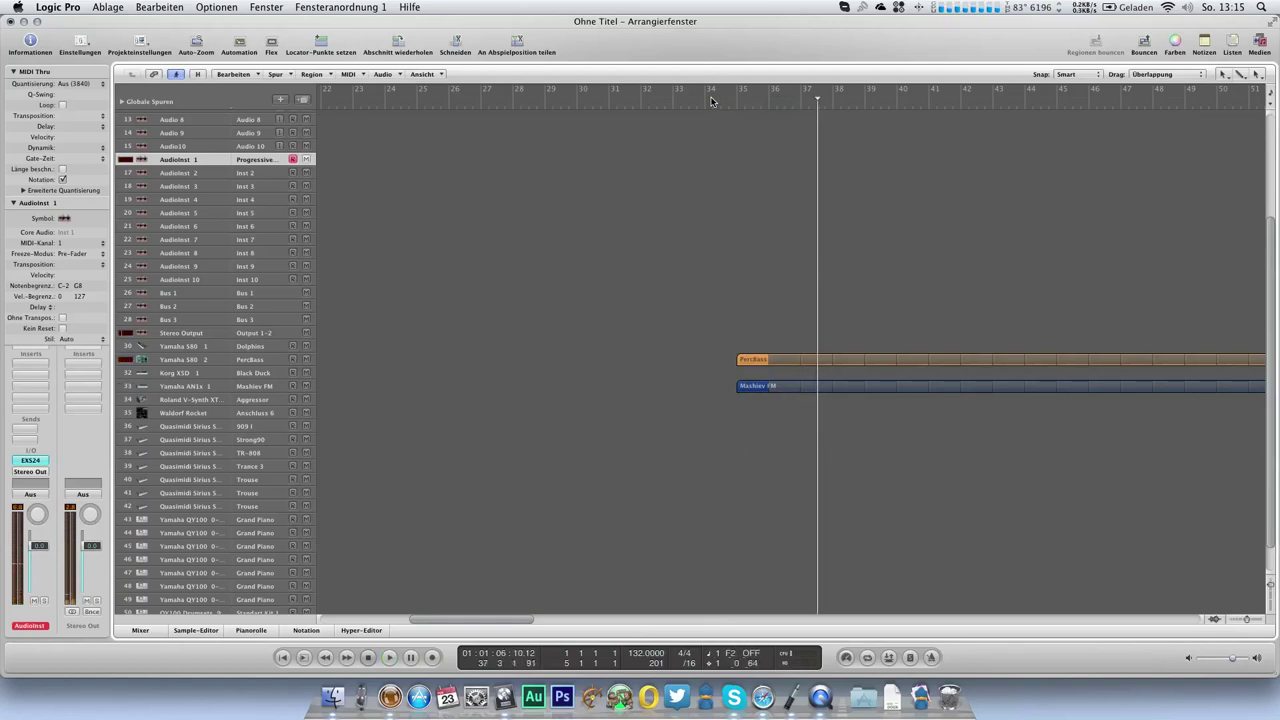
Create an empty region at bar 35 on the AudioInst 1 track and open it in the Piano Roll
left_click(753, 149, "super")
key("super+z")
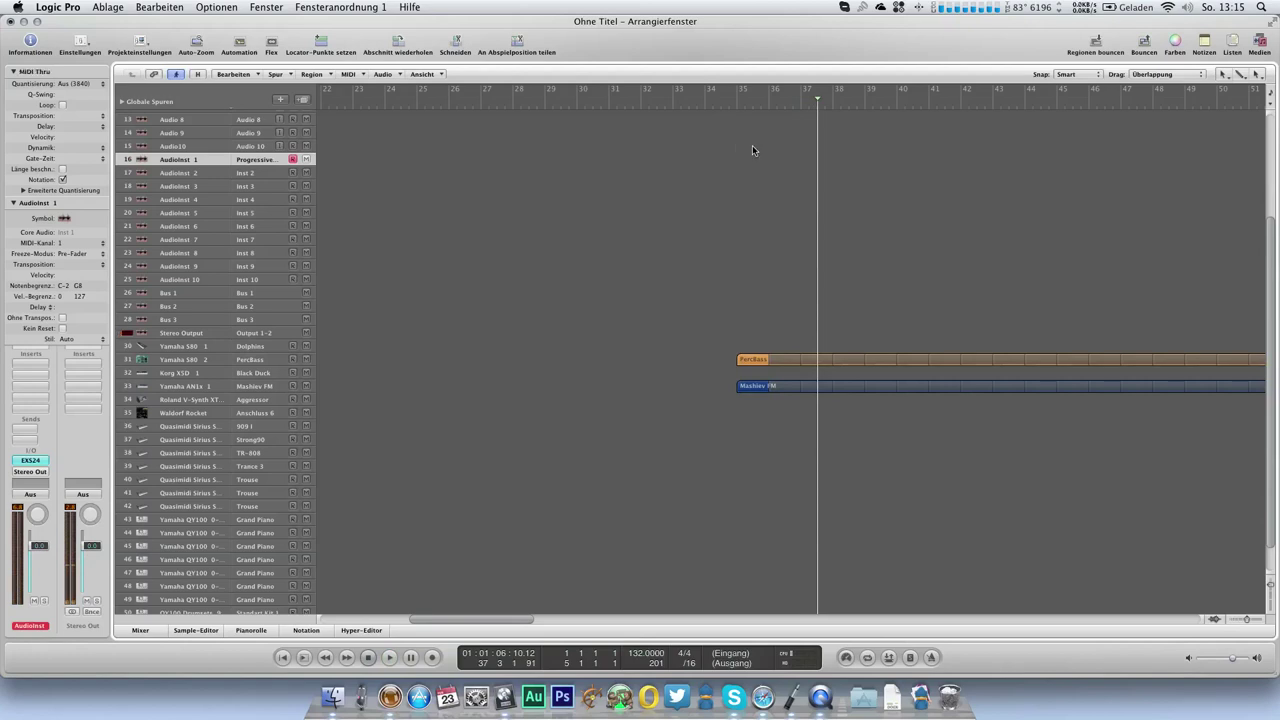
left_click(754, 160, "super")
key("super+6")
scroll(183, 231, "down", 2)
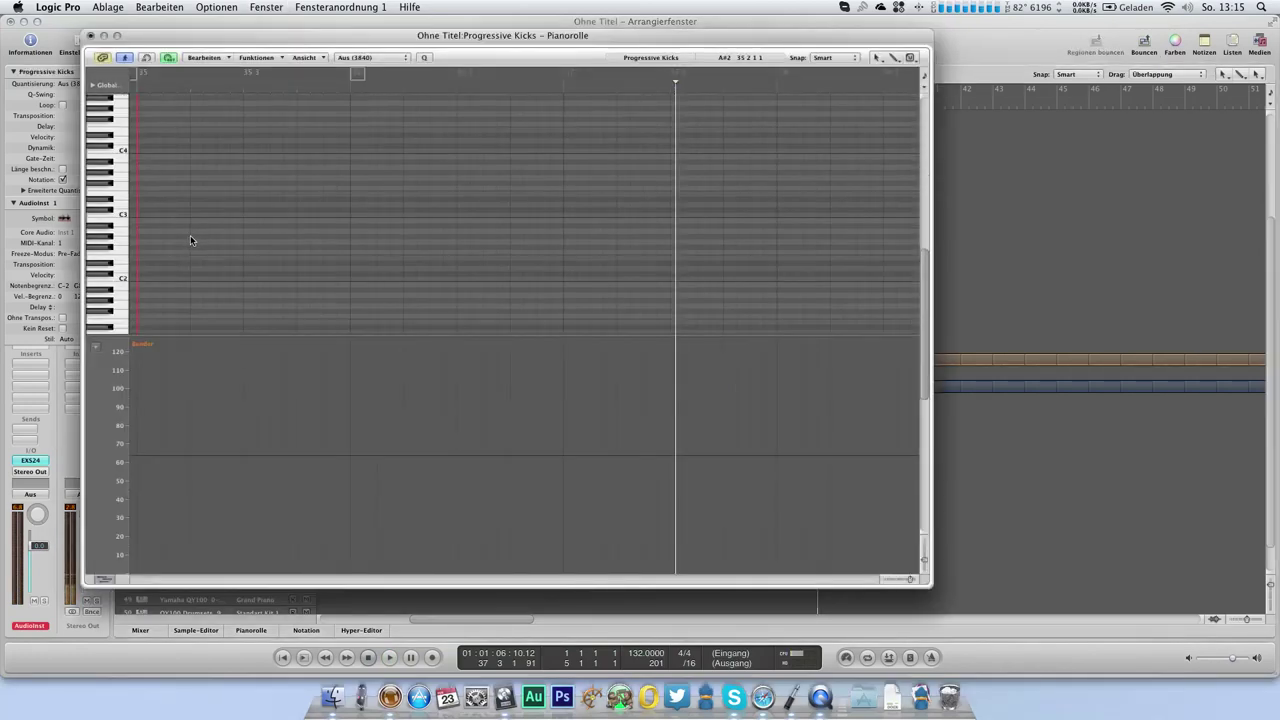
Enter four F2 kick notes, one on each beat of bar 35, and close the Piano Roll
left_click(143, 252, "super")
left_click(202, 253, "super")
left_click(256, 253, "super")
left_click(310, 253, "super")
left_click(90, 36)
Move the Progressive Kicks region to bar 3, loop it and return the playhead to the project start
left_click_drag(752, 163, 402, 162)
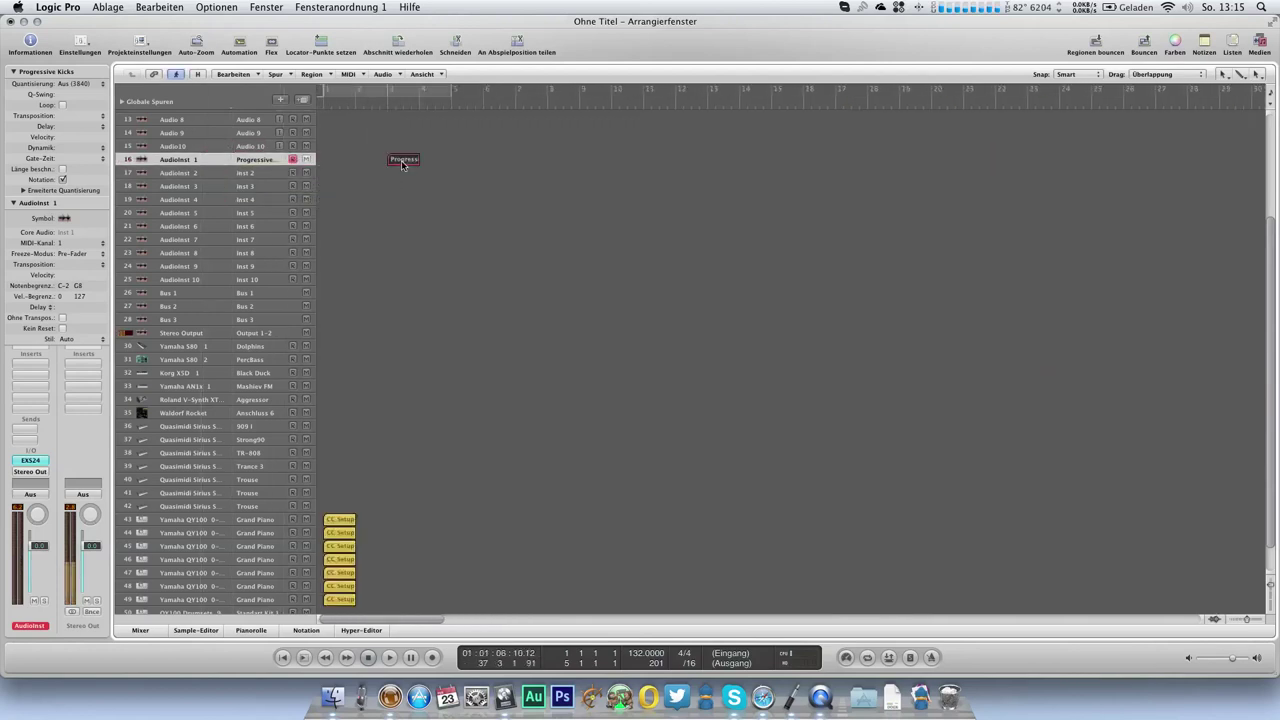
key("l")
left_click(329, 108)
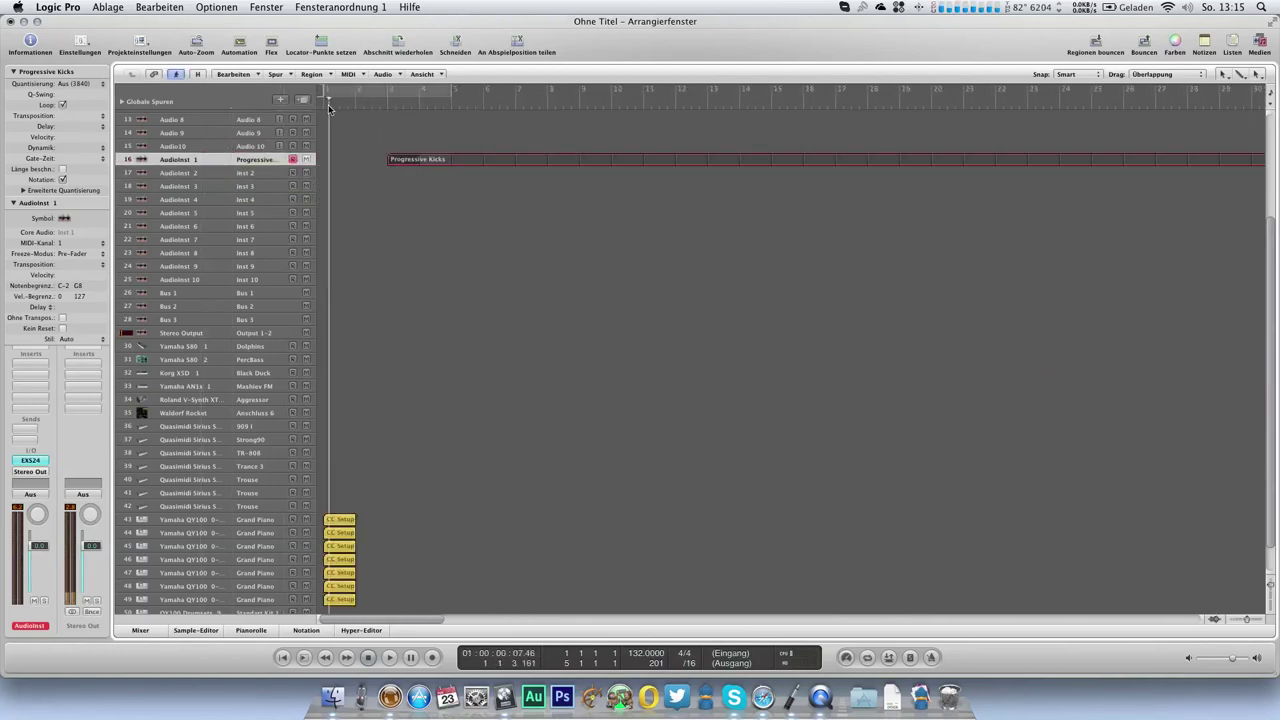
key("Return")
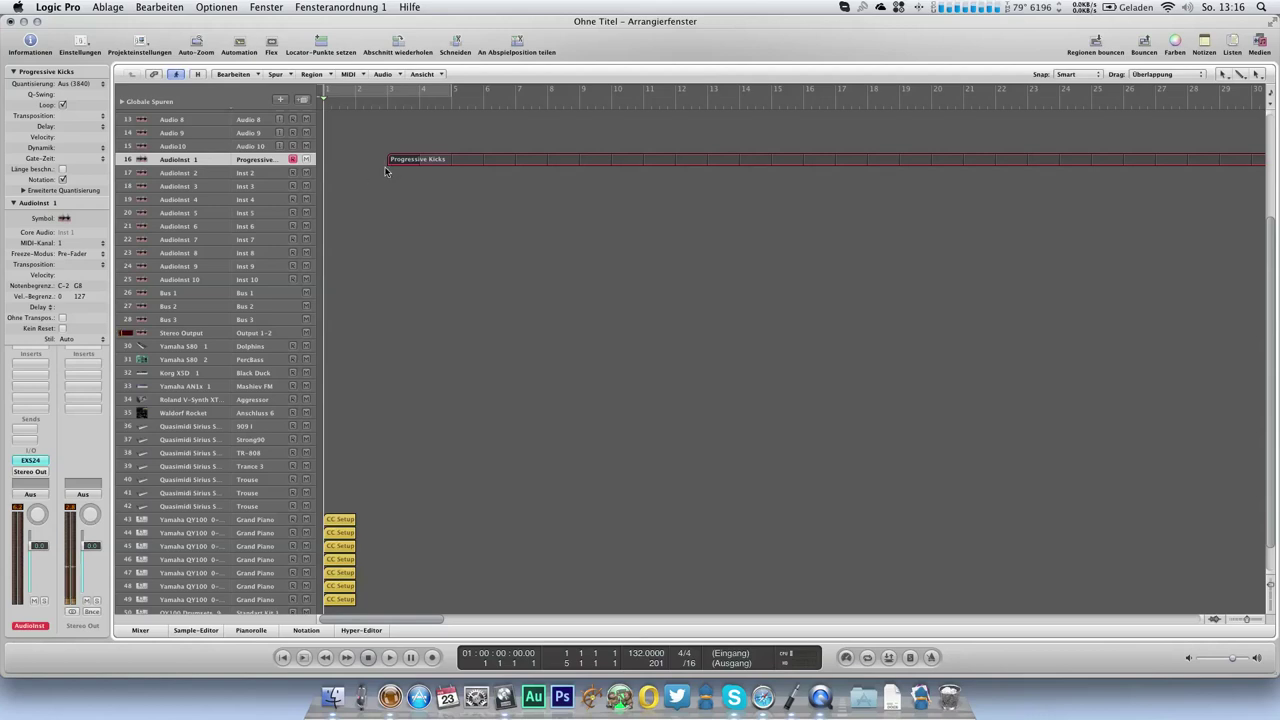
Play back the kick with the two looped regions from bar 35, then set a cycle range from bar 35 to bar 39
scroll(386, 171, "right", 10)
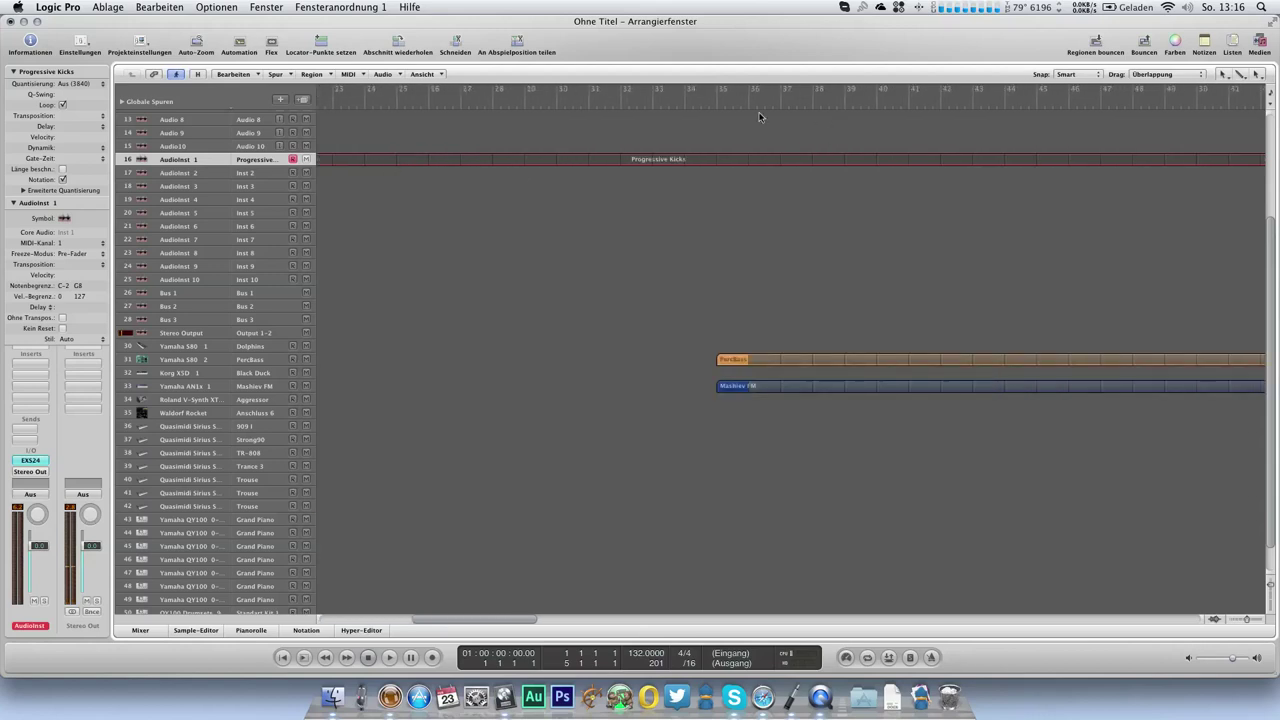
left_click(677, 107)
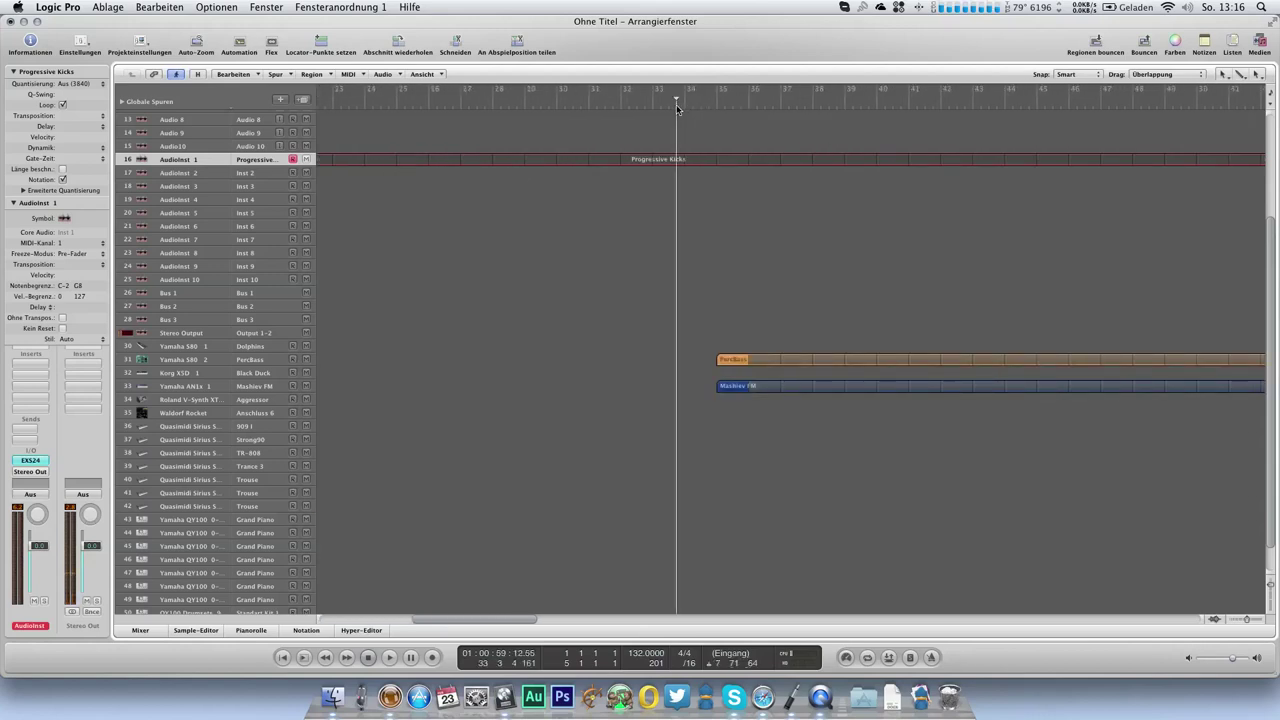
left_click(716, 105)
key("space")
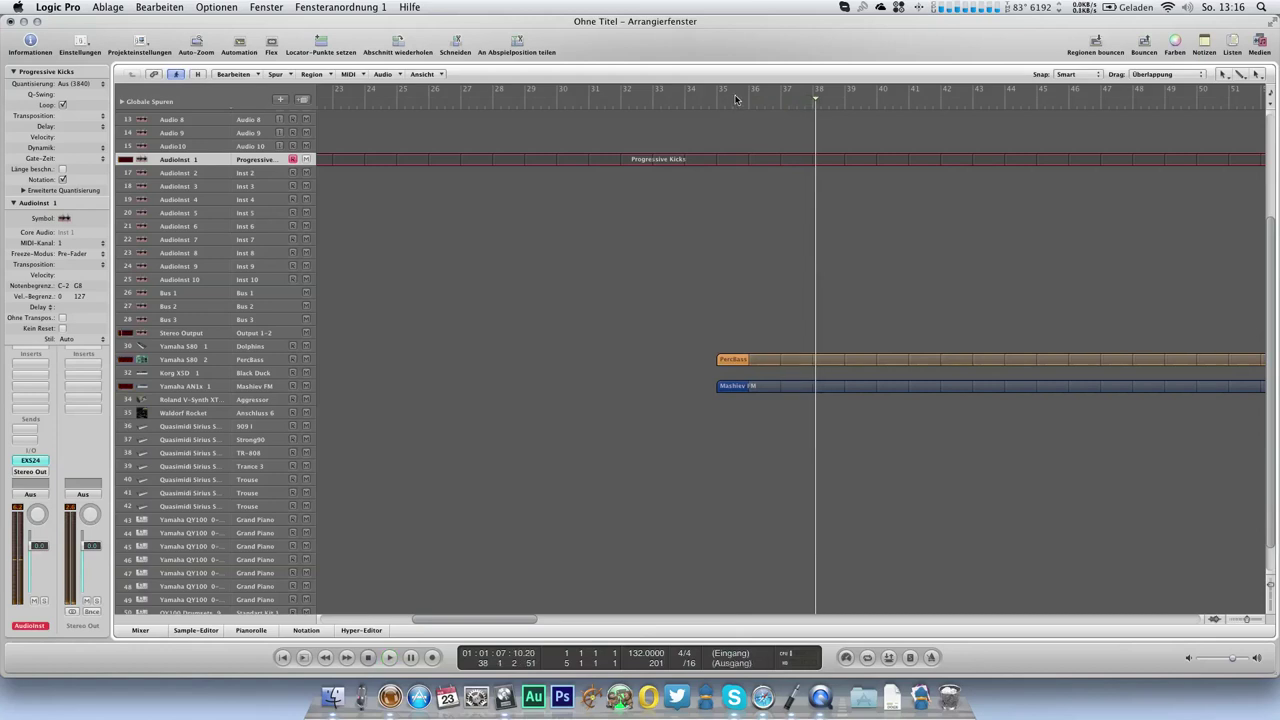
left_click(854, 104)
left_click_drag(855, 106, 861, 103)
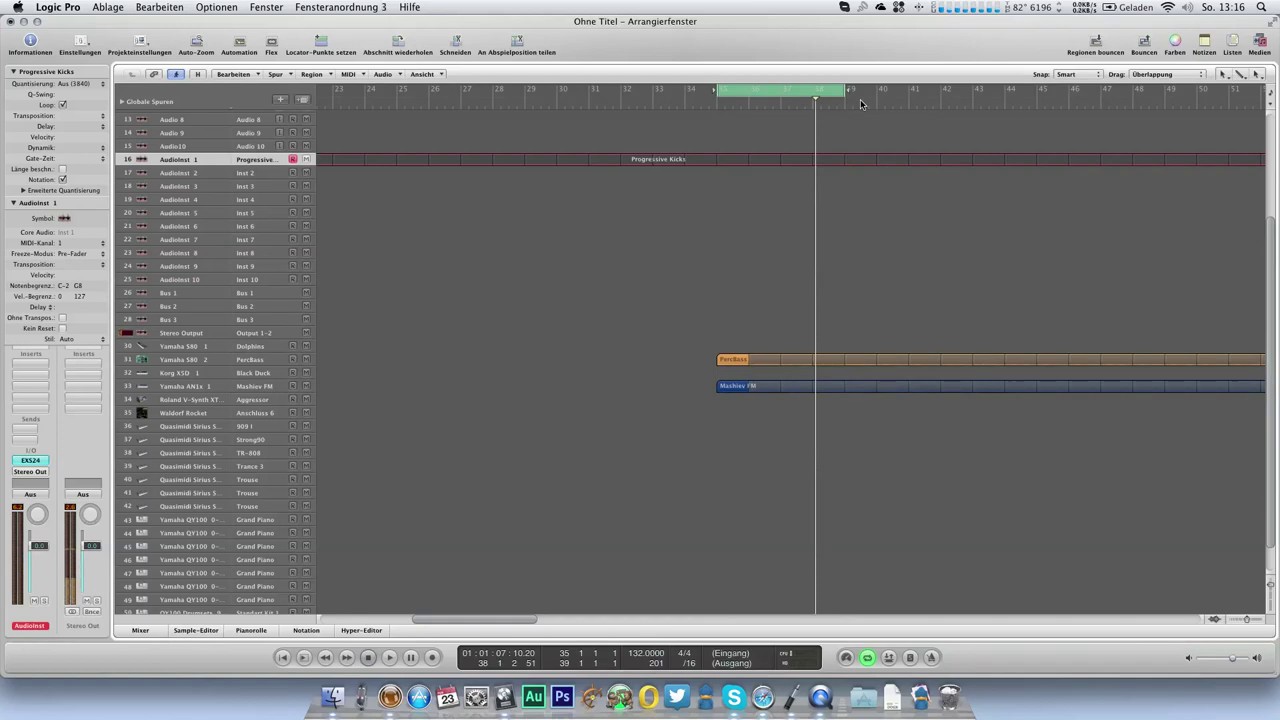
Open the Mixer, close the EXS24 window and add a pre-fader Bus 2 send to the AudioInst 1 channel
key("3")
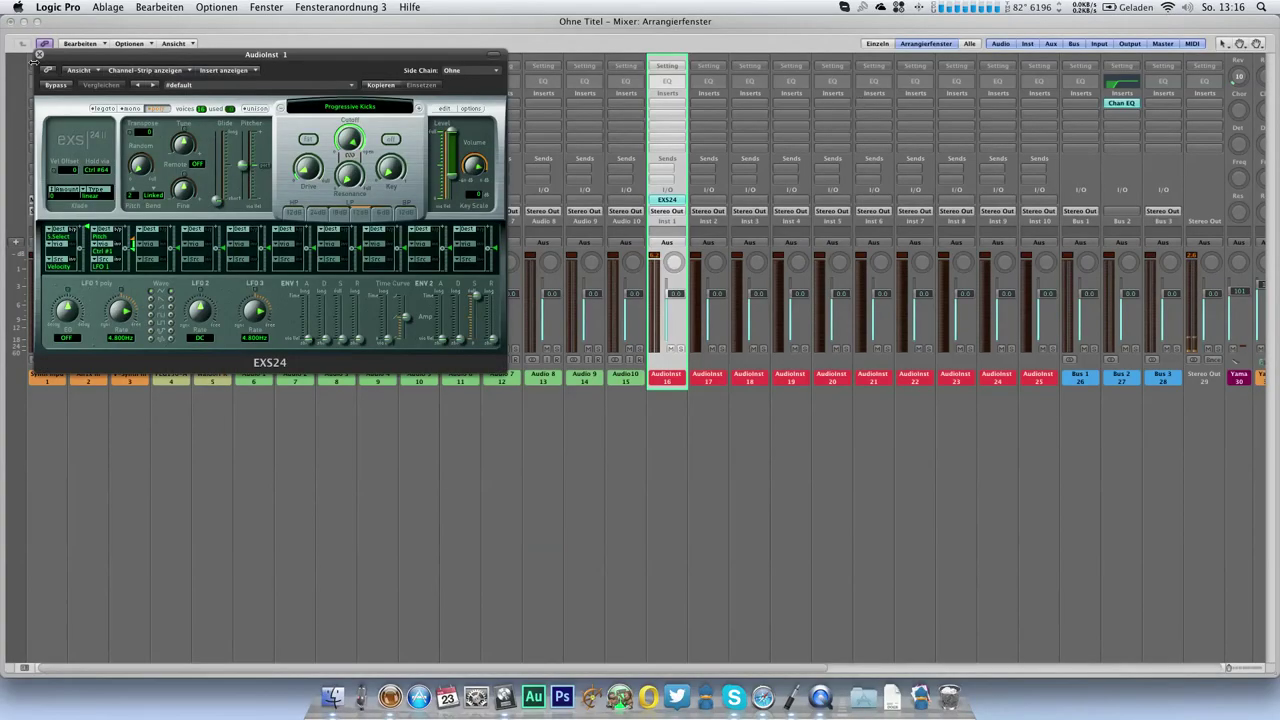
left_click(40, 56)
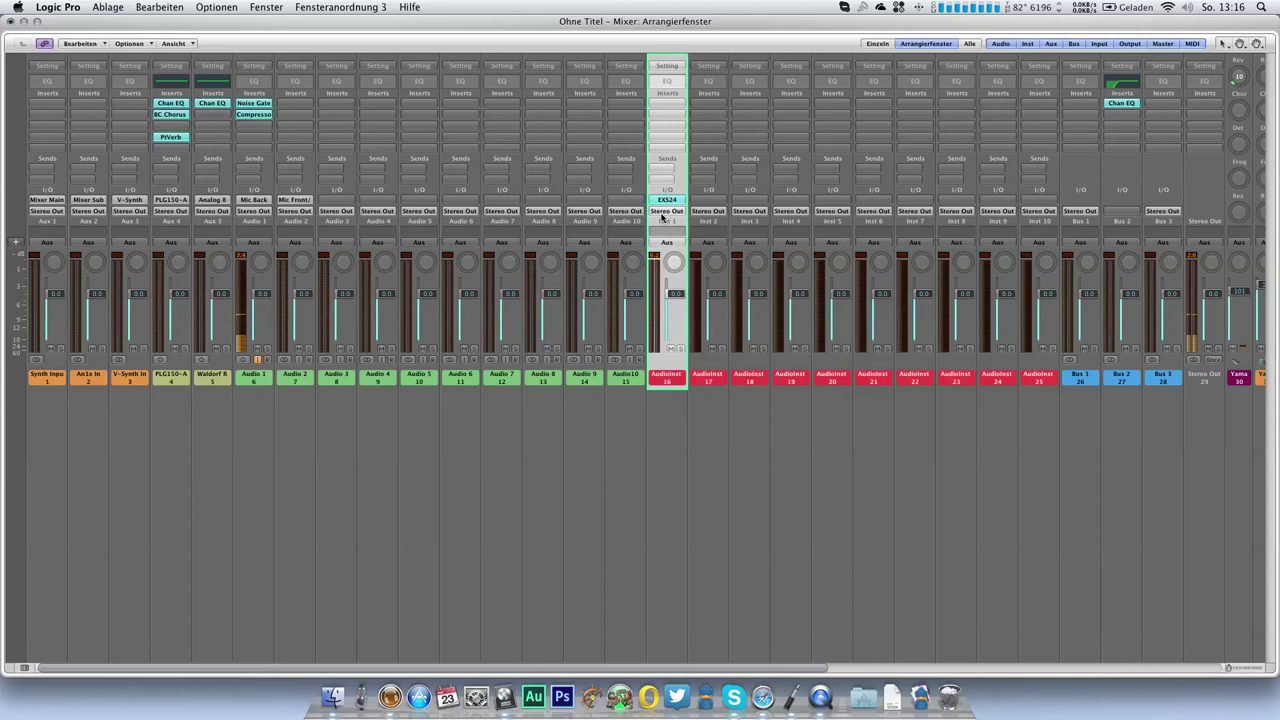
left_click(667, 175)
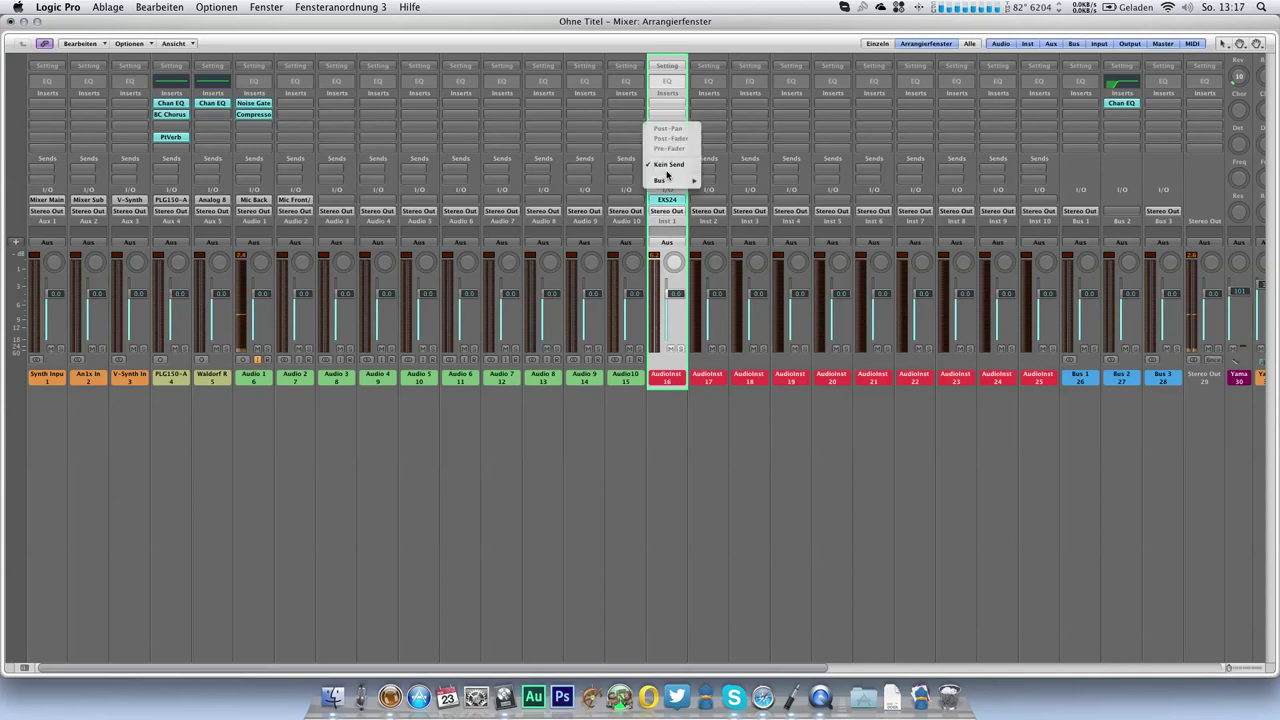
mouse_move(668, 181)
left_click(725, 197)
left_click(662, 168)
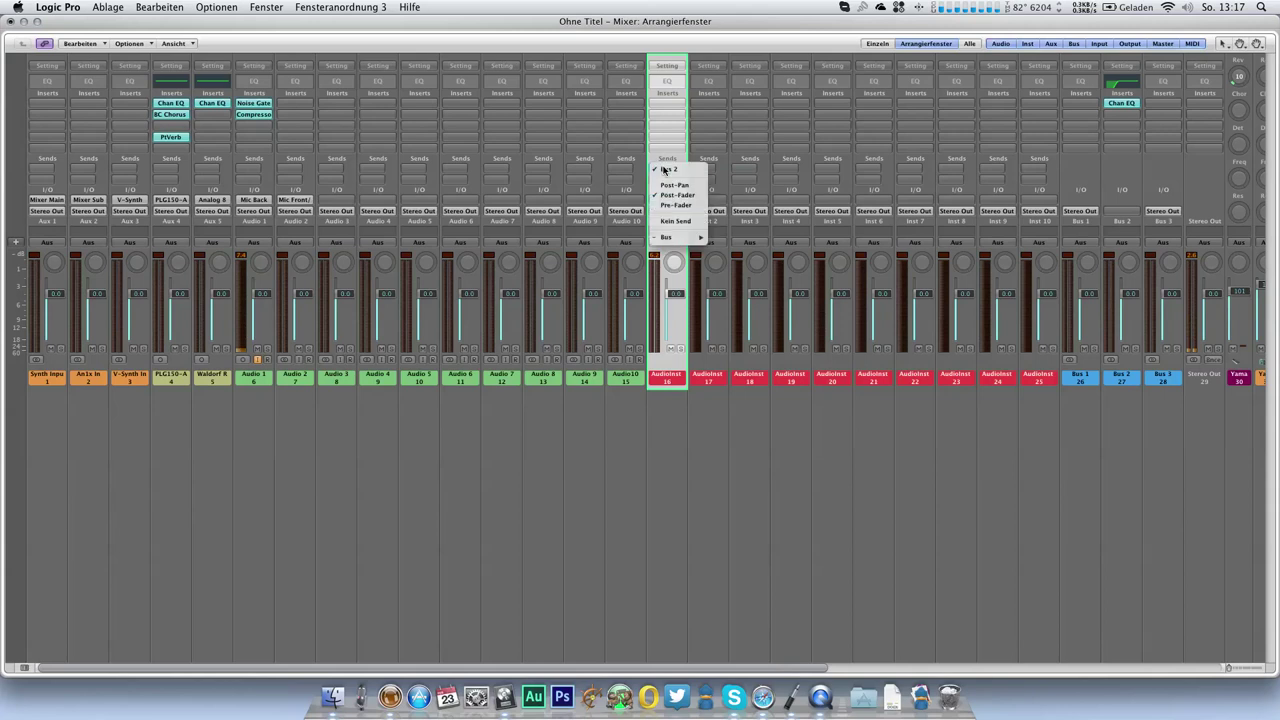
left_click(663, 207)
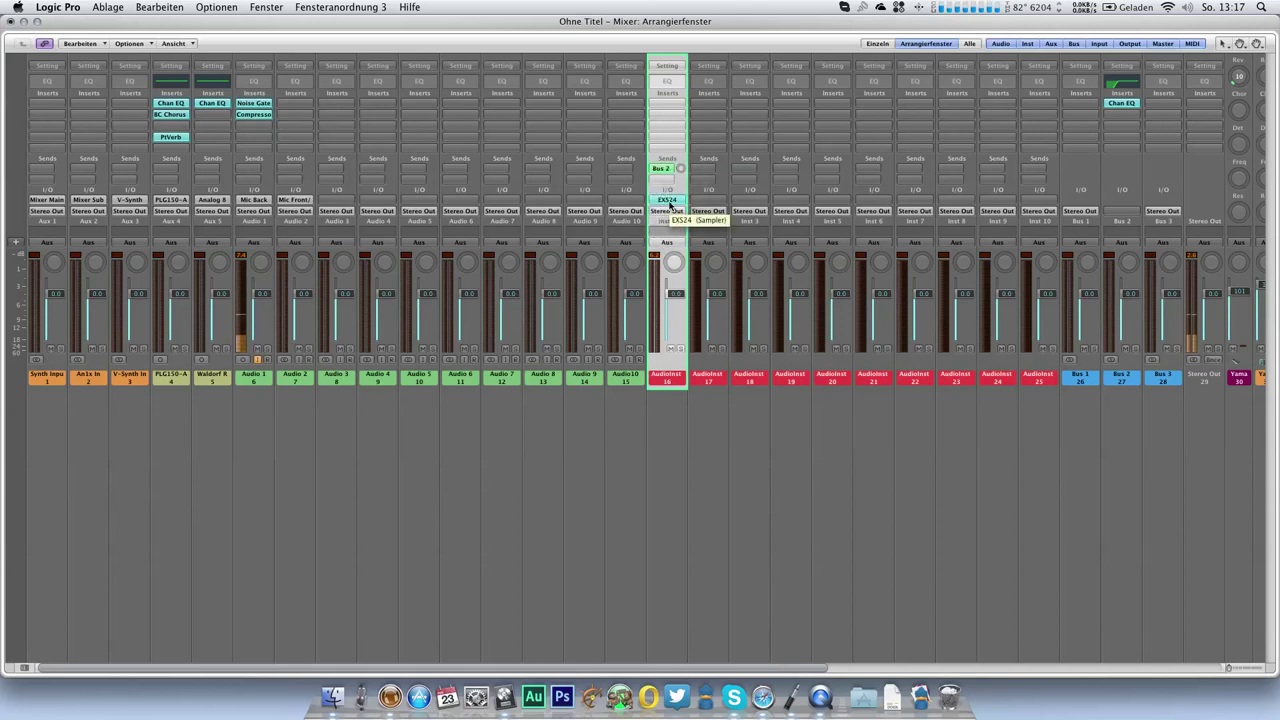
Rename the AudioInst 1 channel as Kick, adjust its Bus 2 send level and lower its volume fader
double_click(668, 375)
type("Kick")
key("Return")
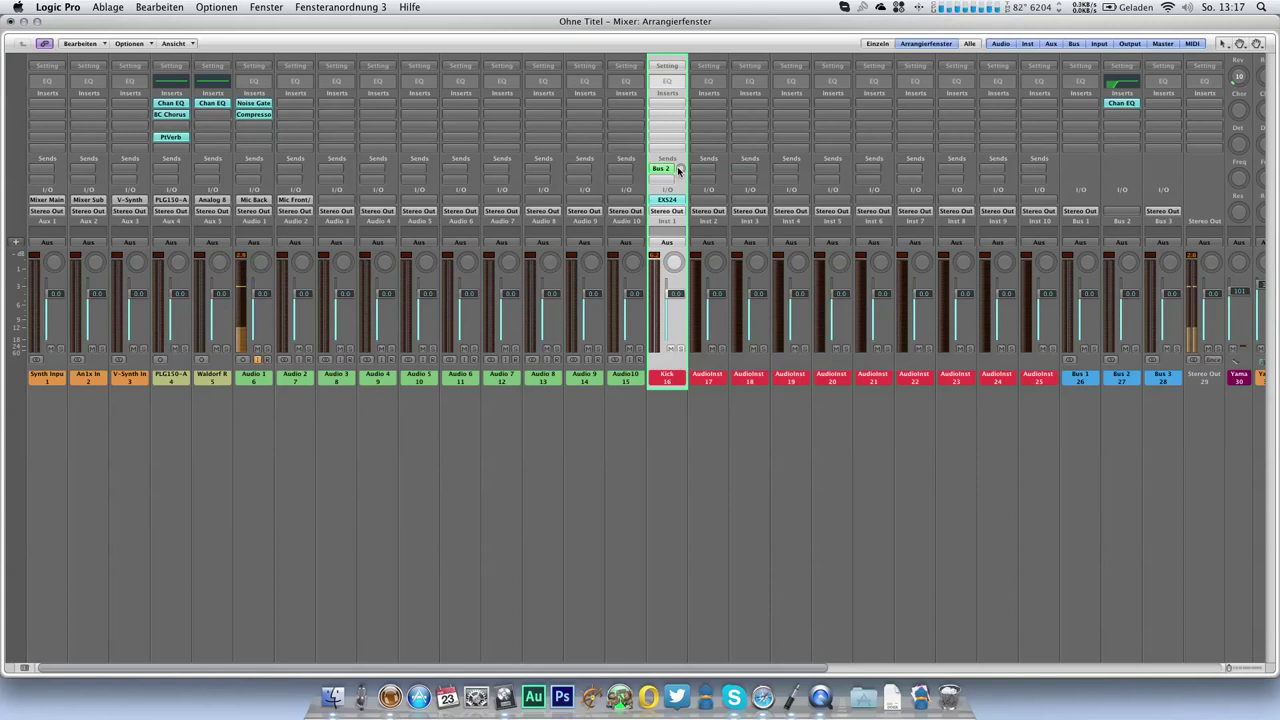
left_click_drag(681, 172, 679, 168)
mouse_move(677, 295)
left_mouse_down()
mouse_move(677, 317)
mouse_move(676, 306)
left_mouse_up()
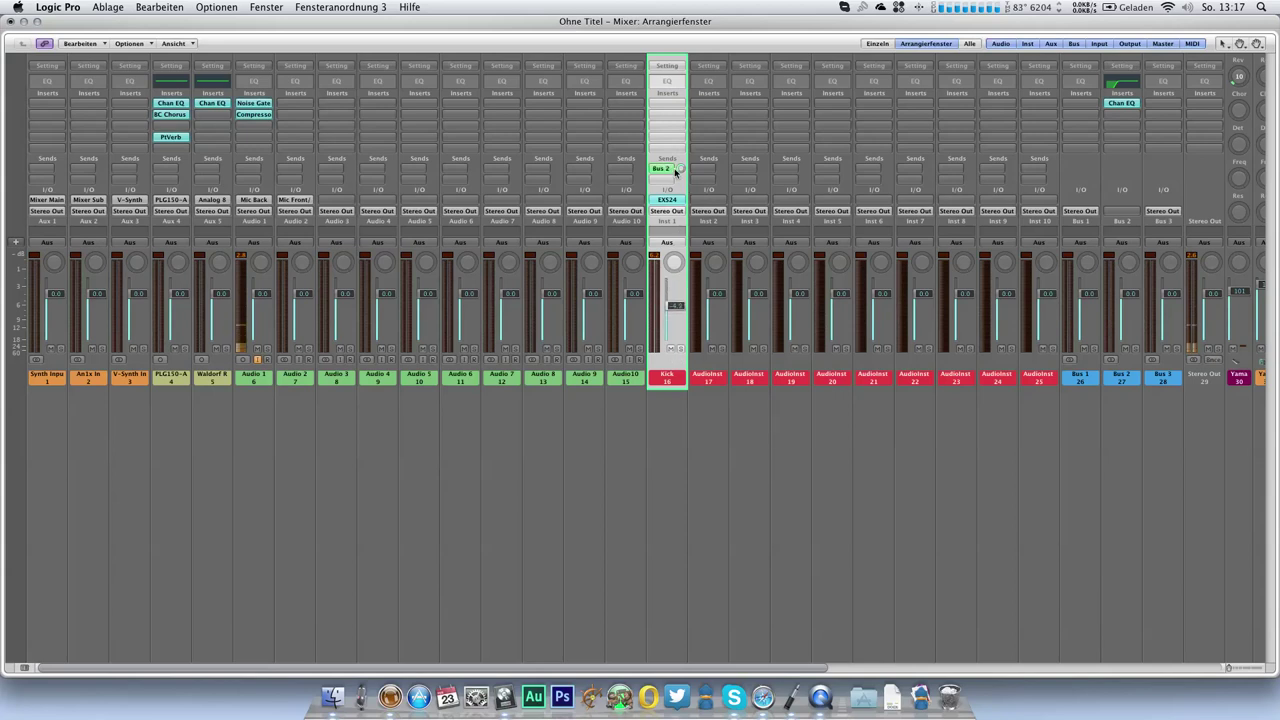
left_click_drag(680, 172, 680, 168)
left_click_drag(678, 311, 679, 310)
Examine the low-cut settings of the Channel EQ on Bus 2, then close the plug-in window
left_click(1134, 371)
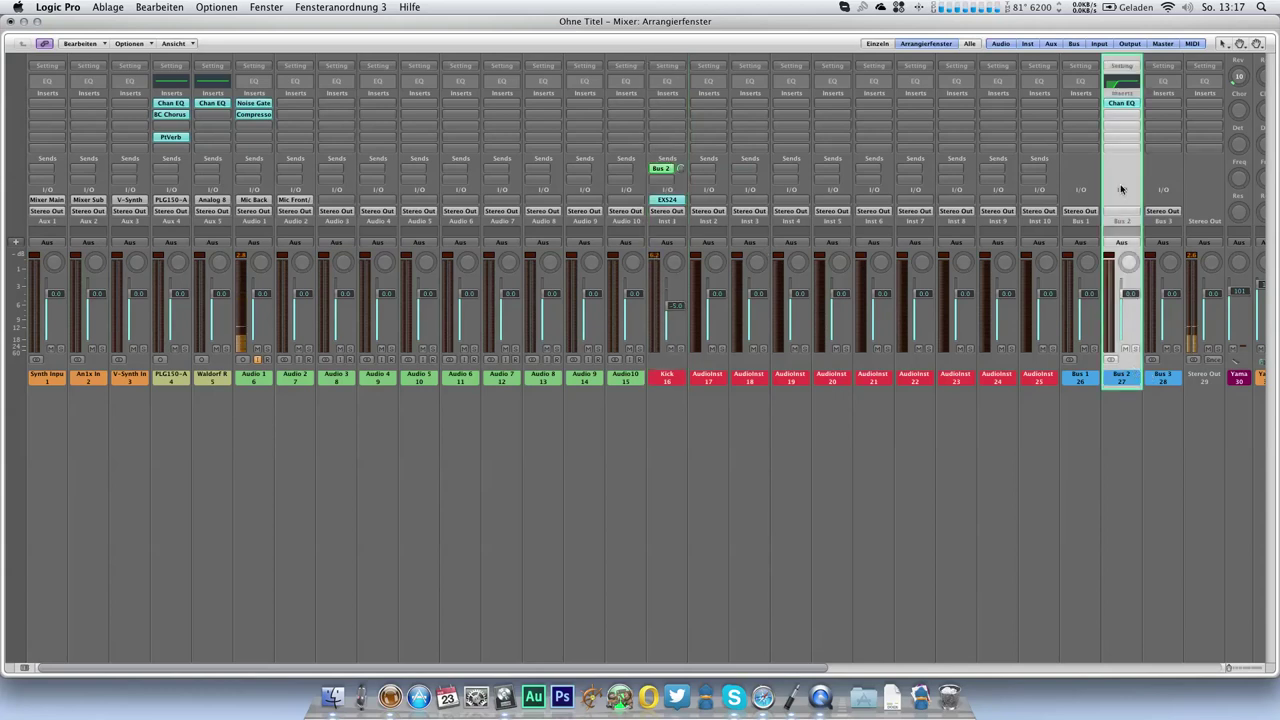
left_click(1124, 105)
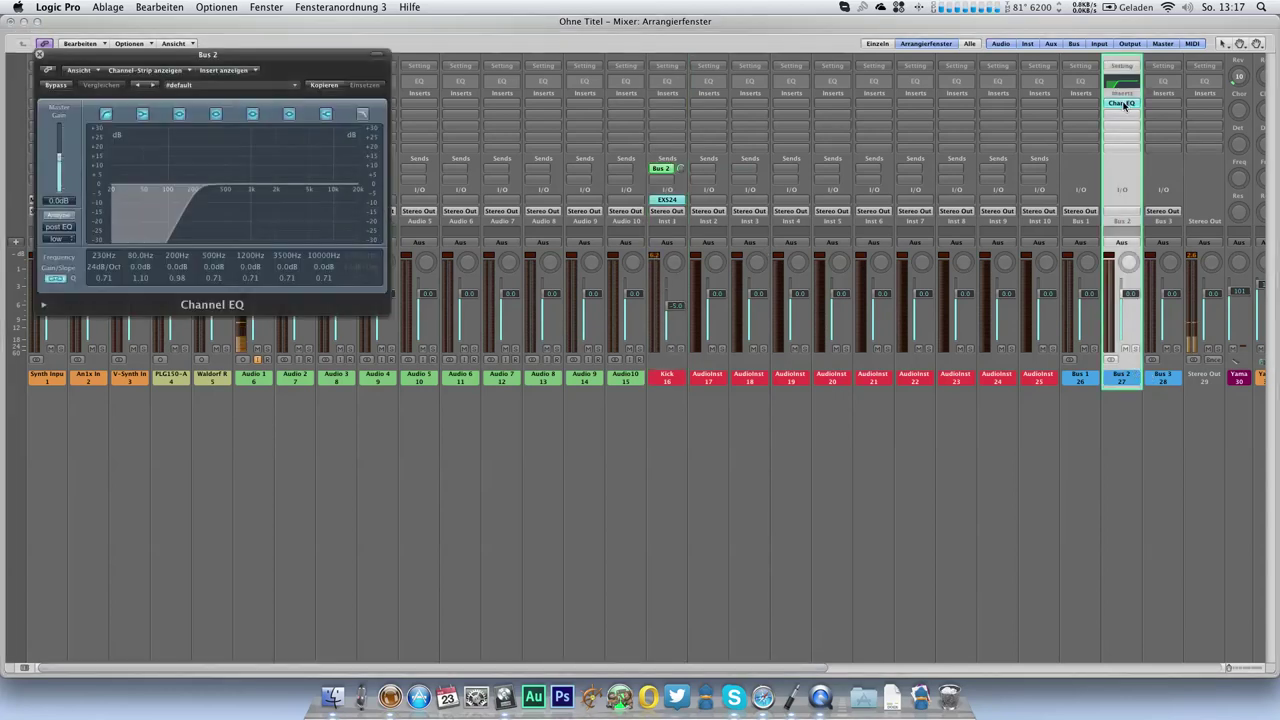
left_click_drag(228, 56, 407, 97)
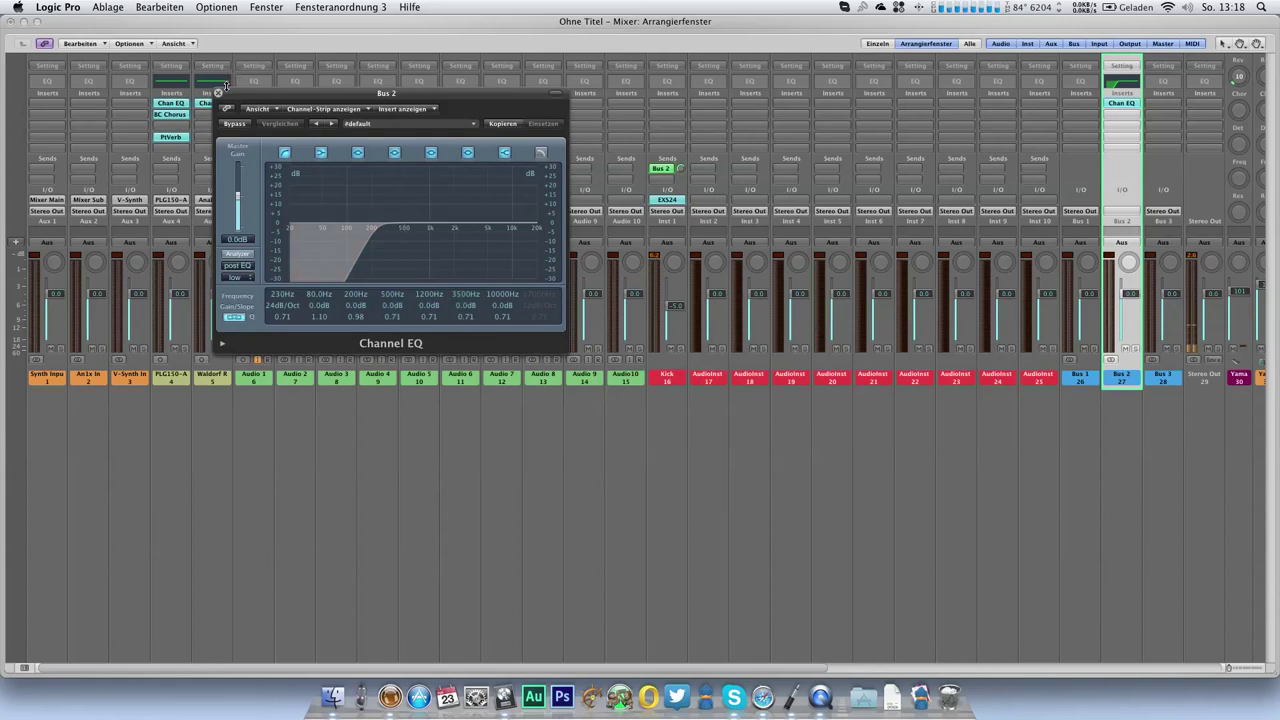
left_click(219, 94)
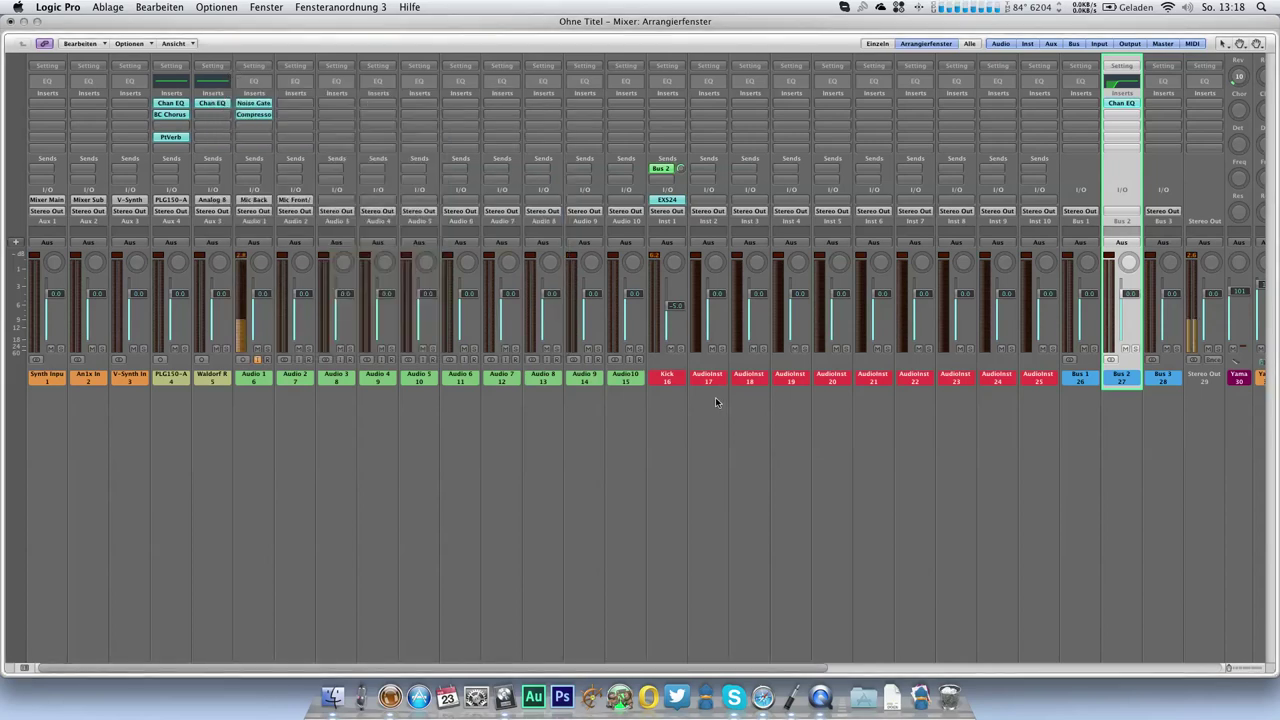
Route the output of the five synth input channels, Synth Input through Waldorf, to Bus 1
left_click_drag(162, 407, 43, 386)
left_click_drag(191, 367, 216, 392)
left_click(212, 211)
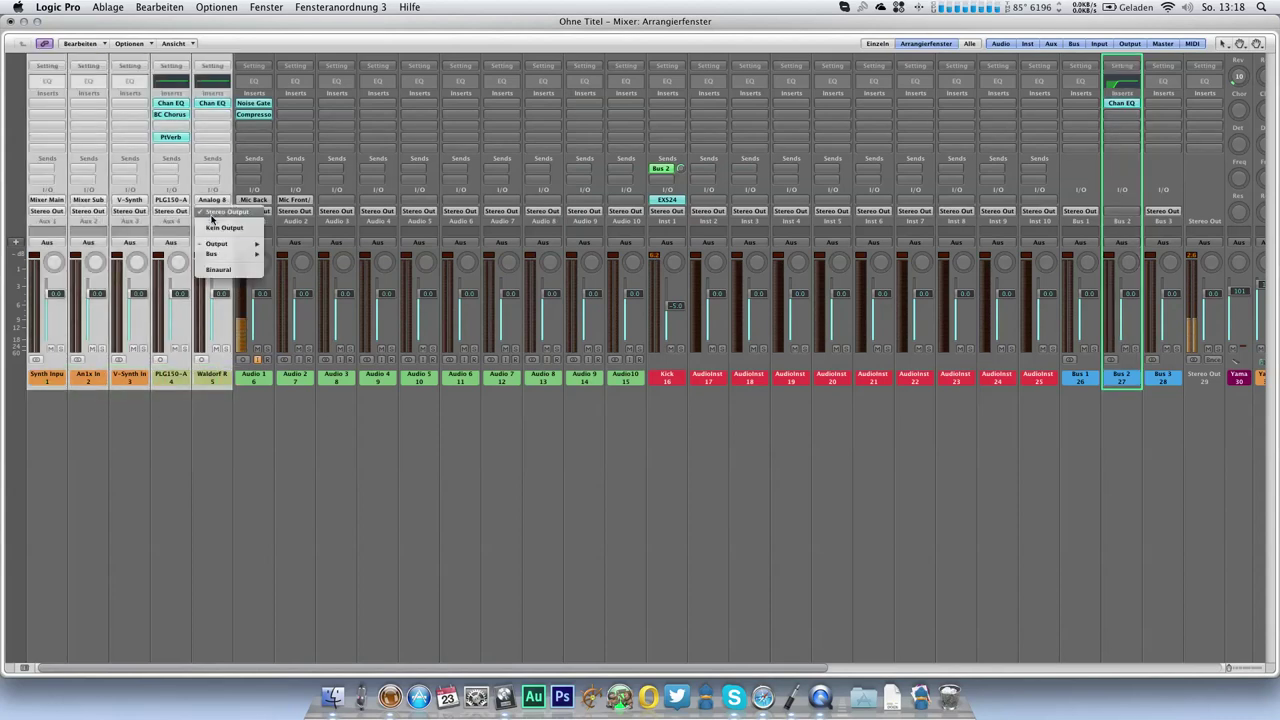
mouse_move(222, 255)
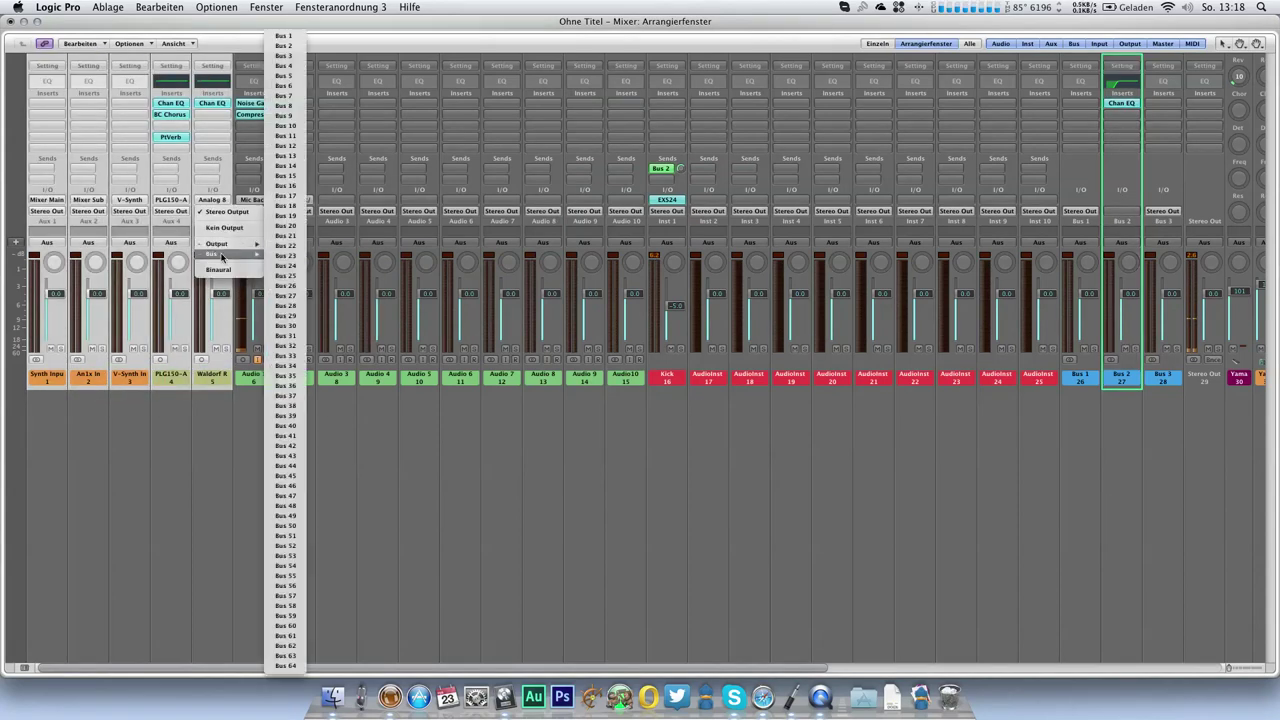
left_click(290, 37)
left_click(680, 407)
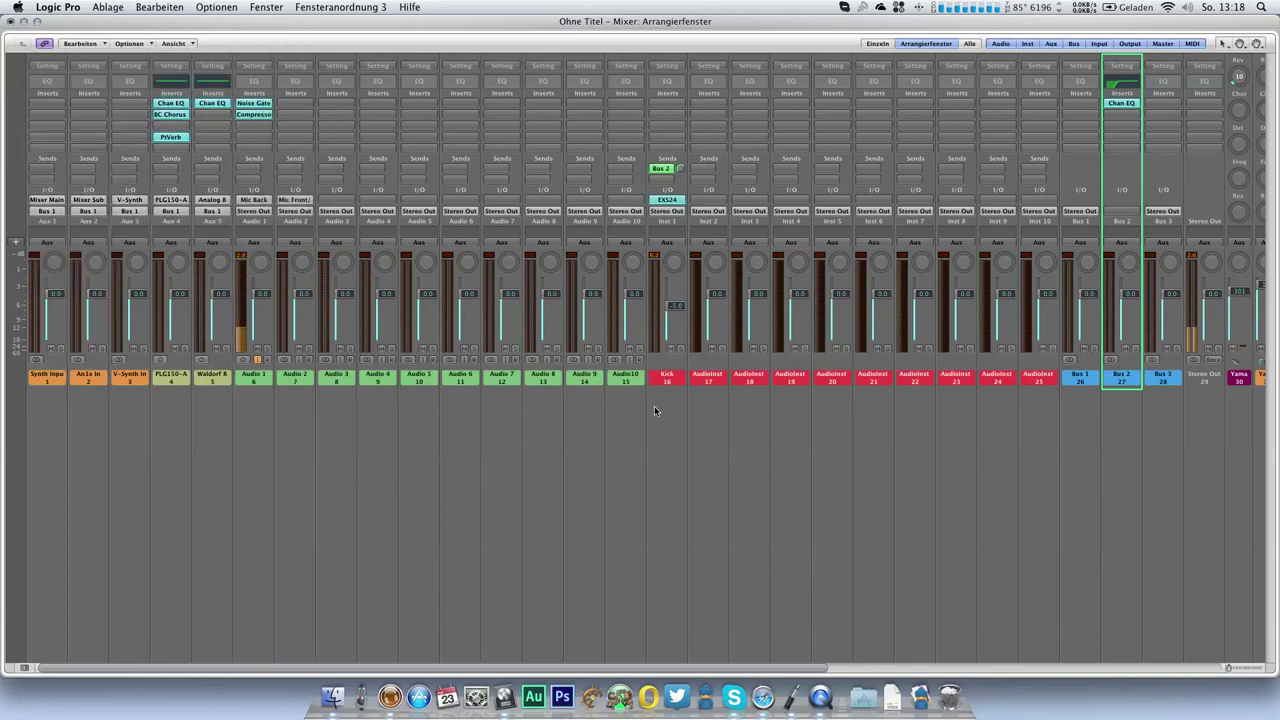
Route the output of the remaining AudioInst channels, 17 through 25, to Bus 1
left_click_drag(709, 408, 1037, 346)
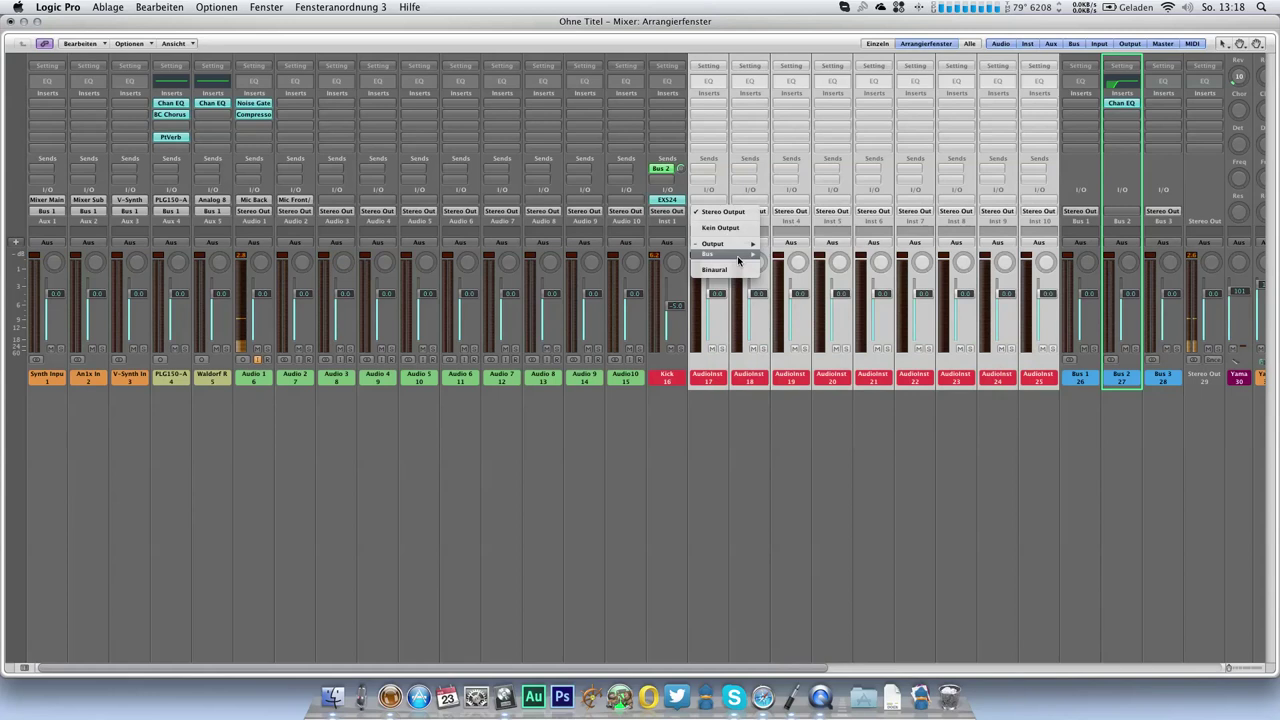
mouse_move(740, 255)
left_click(790, 36)
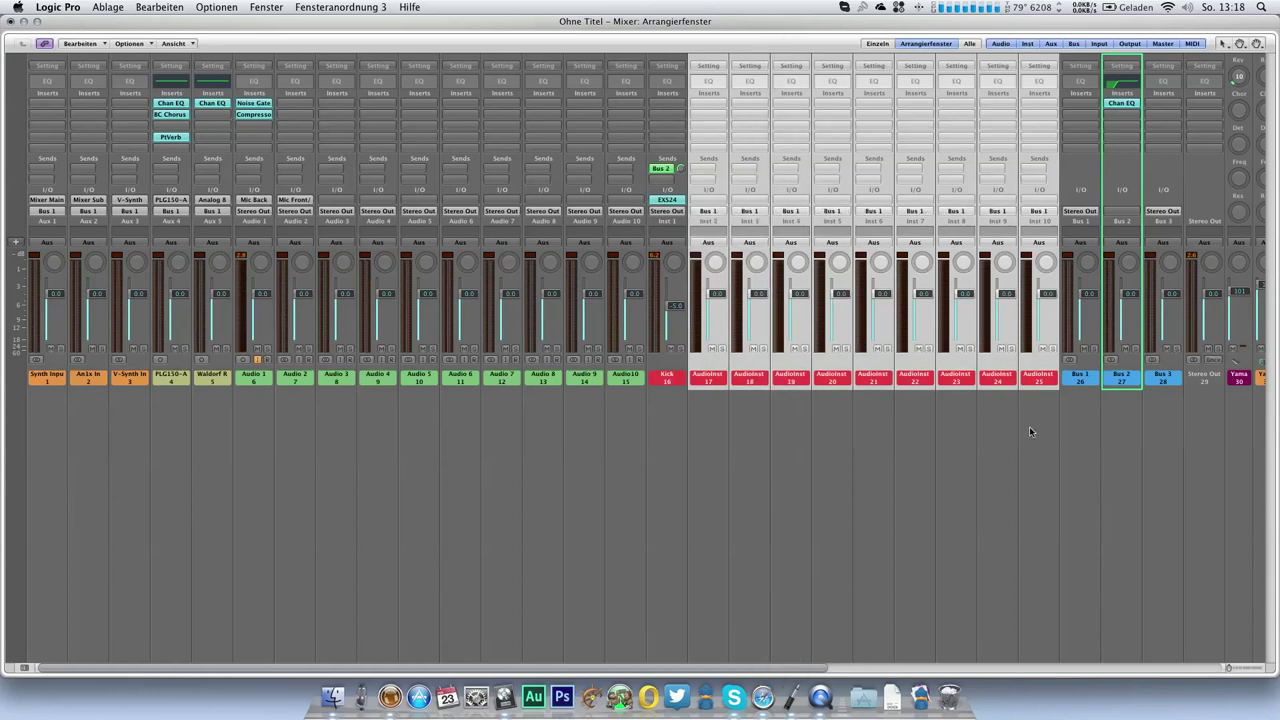
left_click(1024, 432)
Insert a stereo Compressor in the first insert slot of the Bus 1 channel
left_click(1094, 370)
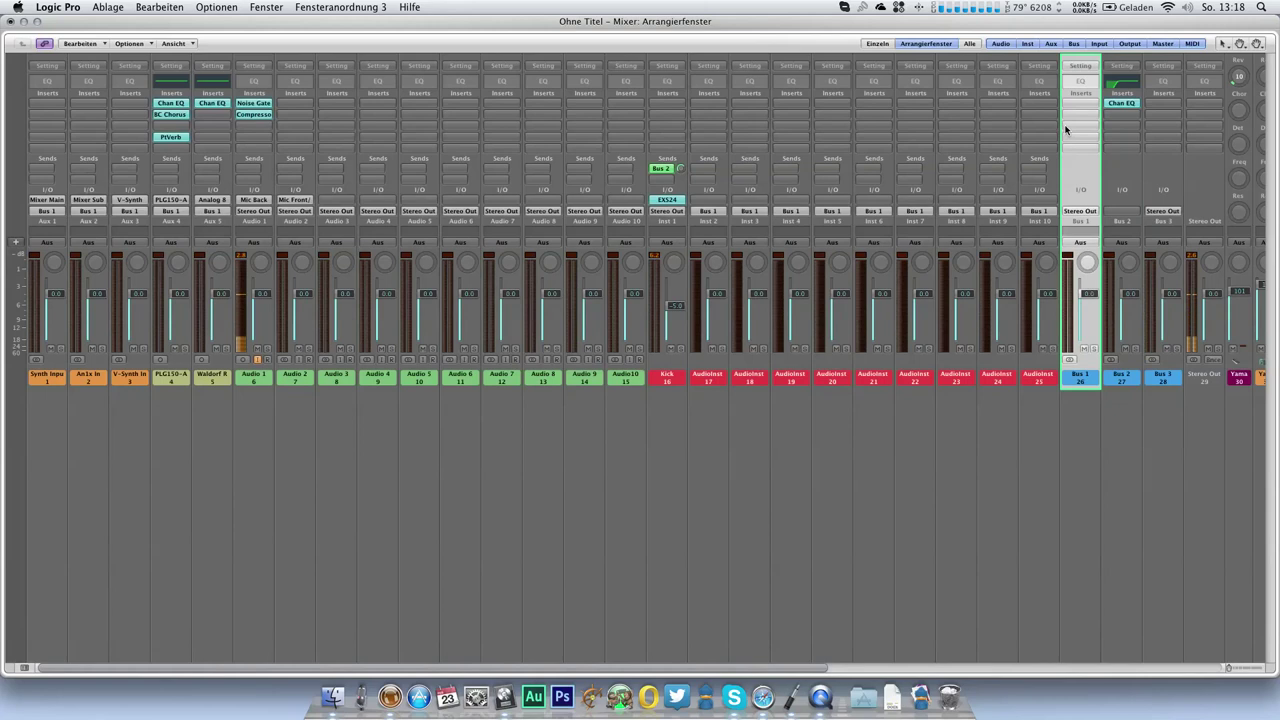
left_click(1090, 106)
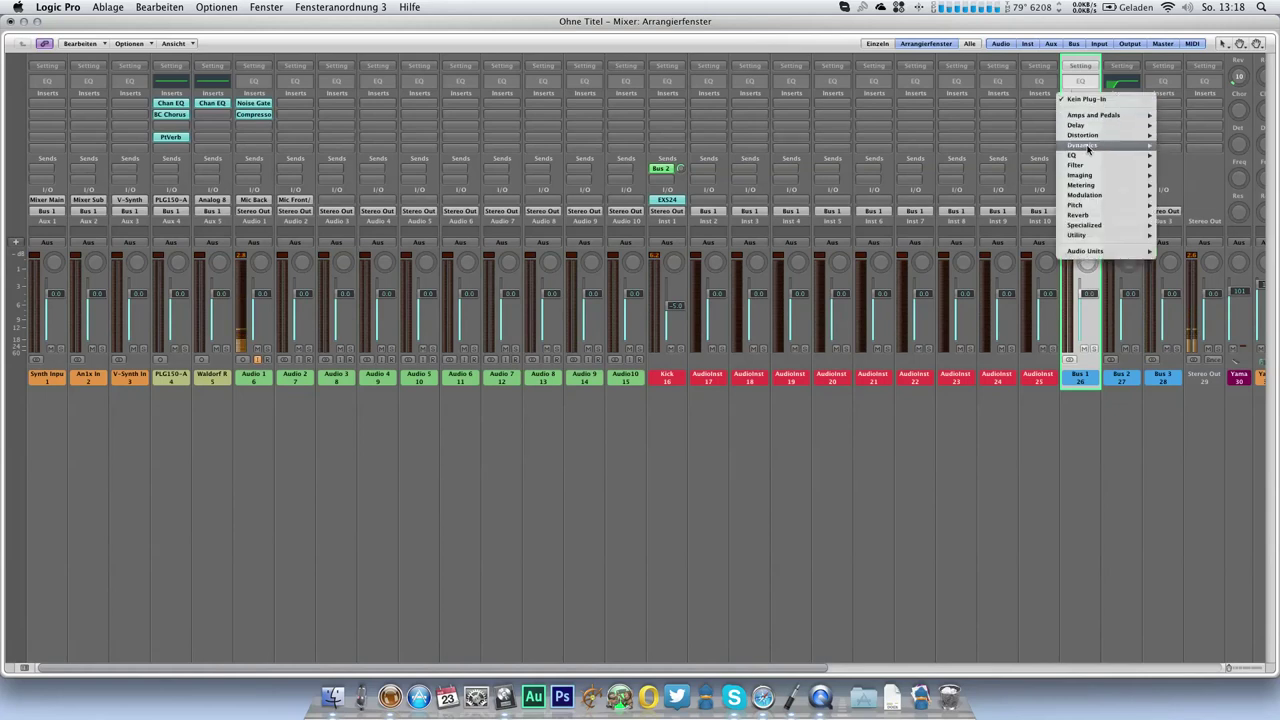
mouse_move(1088, 148)
mouse_move(1166, 155)
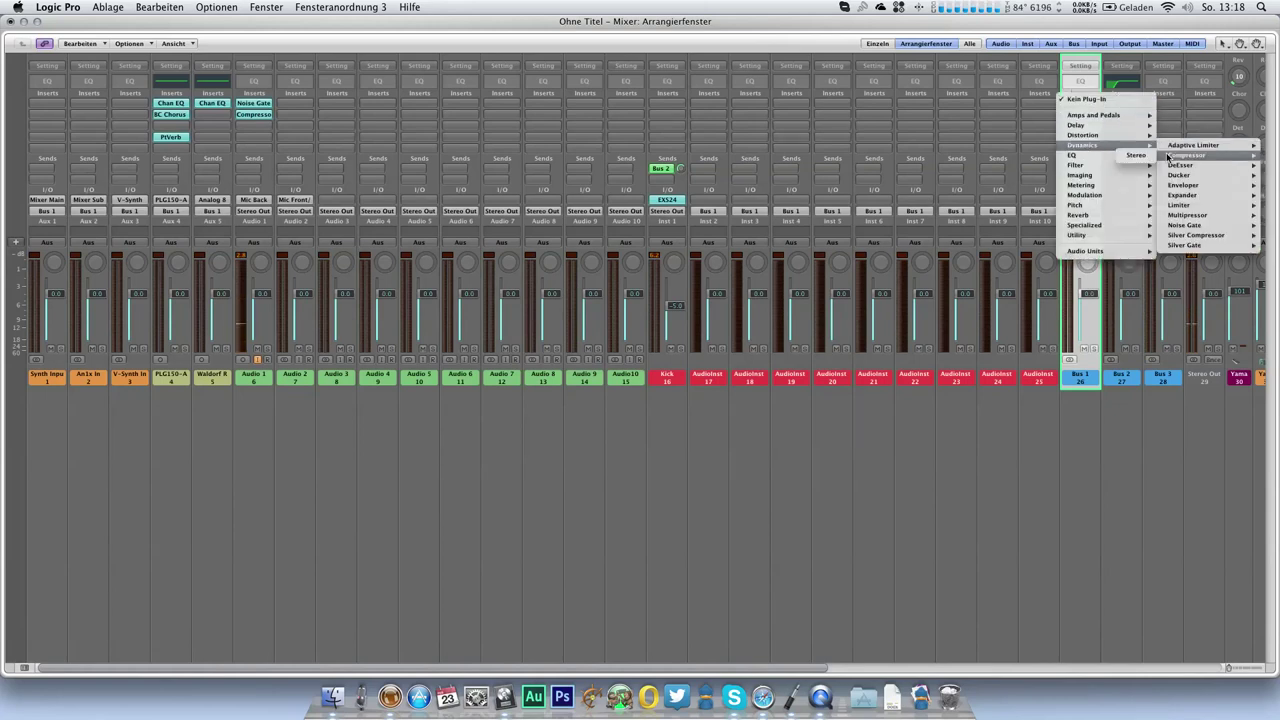
left_click(1125, 158)
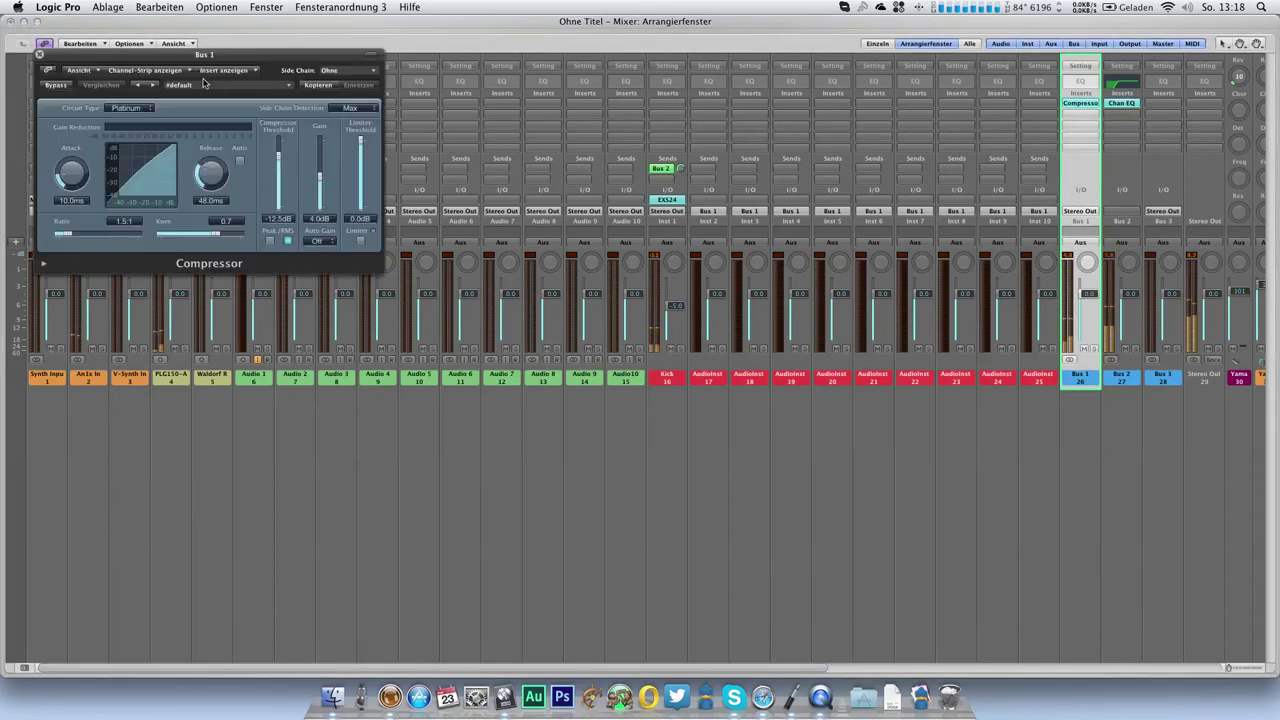
Load the Pumping preset in the Bus 1 Compressor, set its side chain to Bus 2 and its threshold to -17 dB
left_click(207, 85)
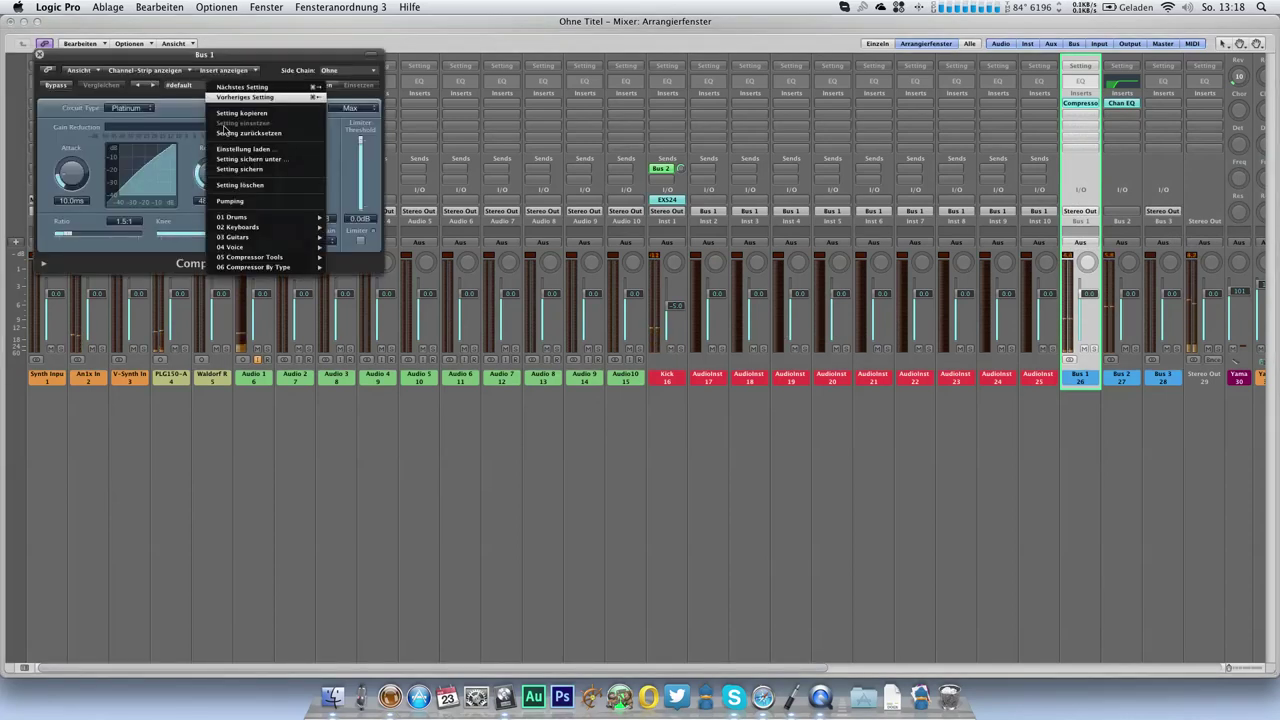
left_click(252, 203)
left_click(360, 71)
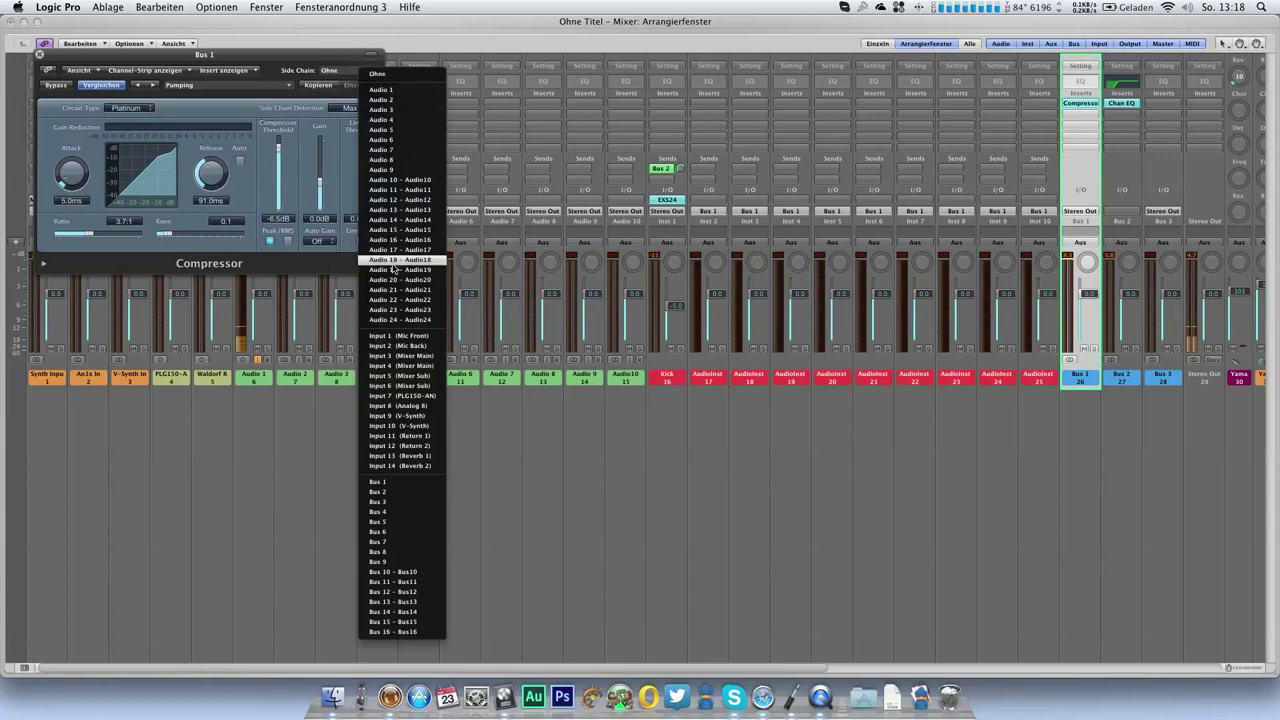
left_click(381, 494)
left_click_drag(279, 146, 280, 165)
left_click(38, 55)
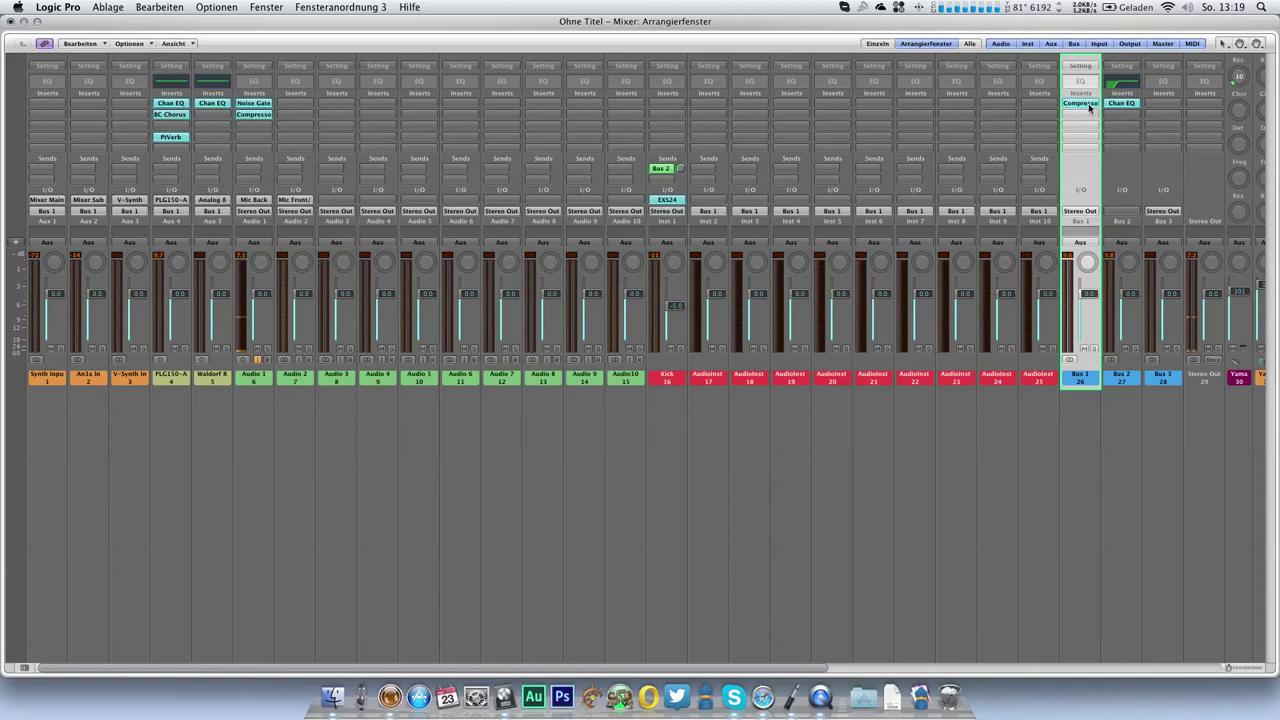
Copy the Bus 1 Compressor to the An1x In and PLG150-A channels, and set An1x In's threshold to -26.5 dB and release to 45 ms
left_click_drag(1088, 104, 172, 150)
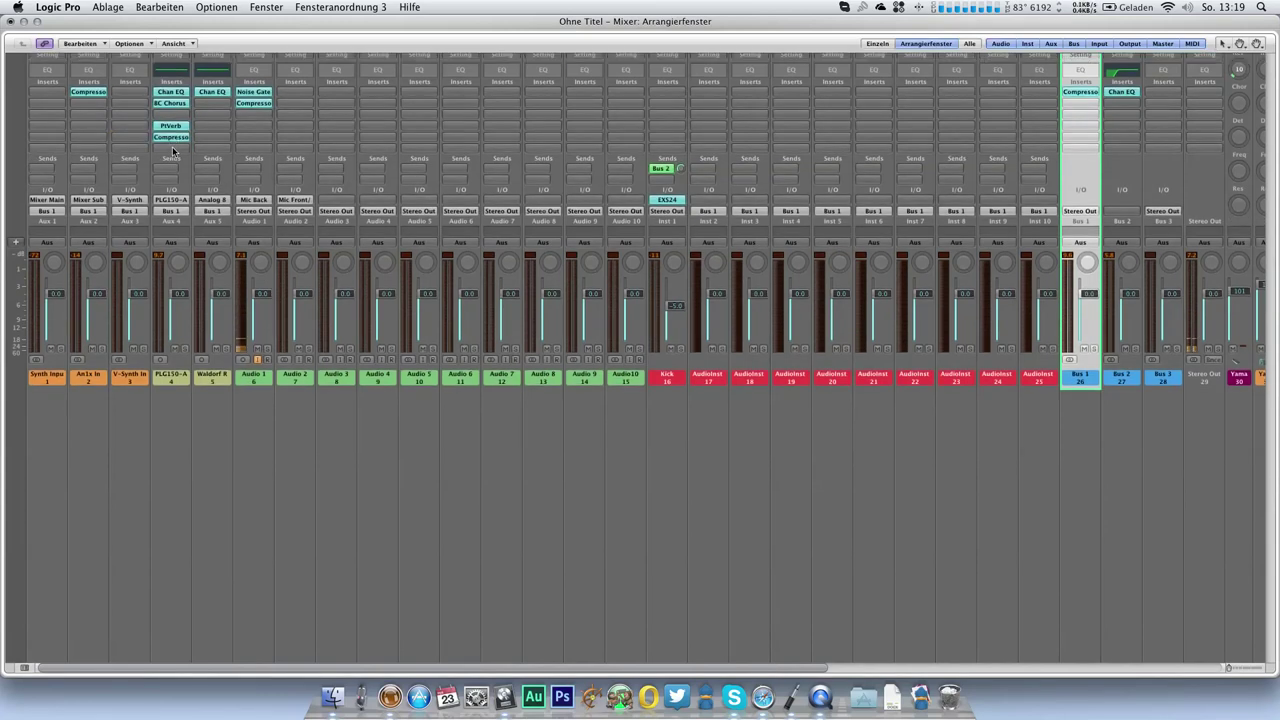
left_click(92, 93)
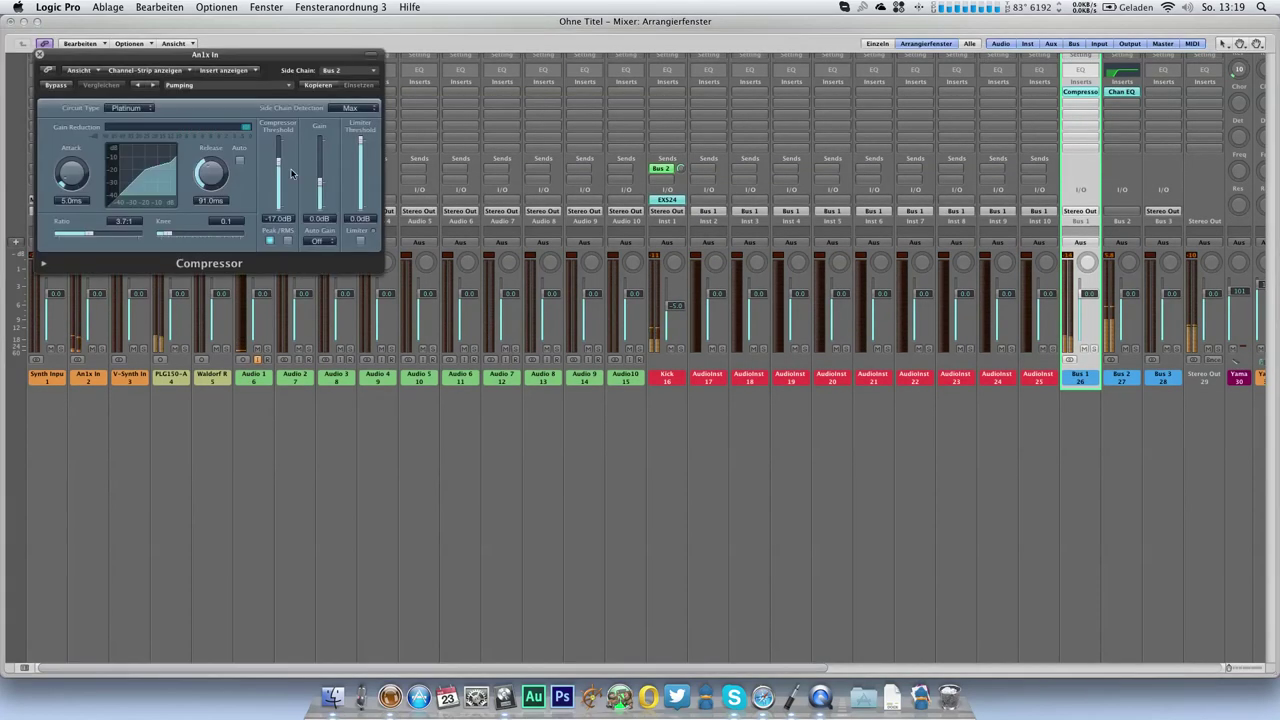
left_click_drag(278, 163, 221, 187)
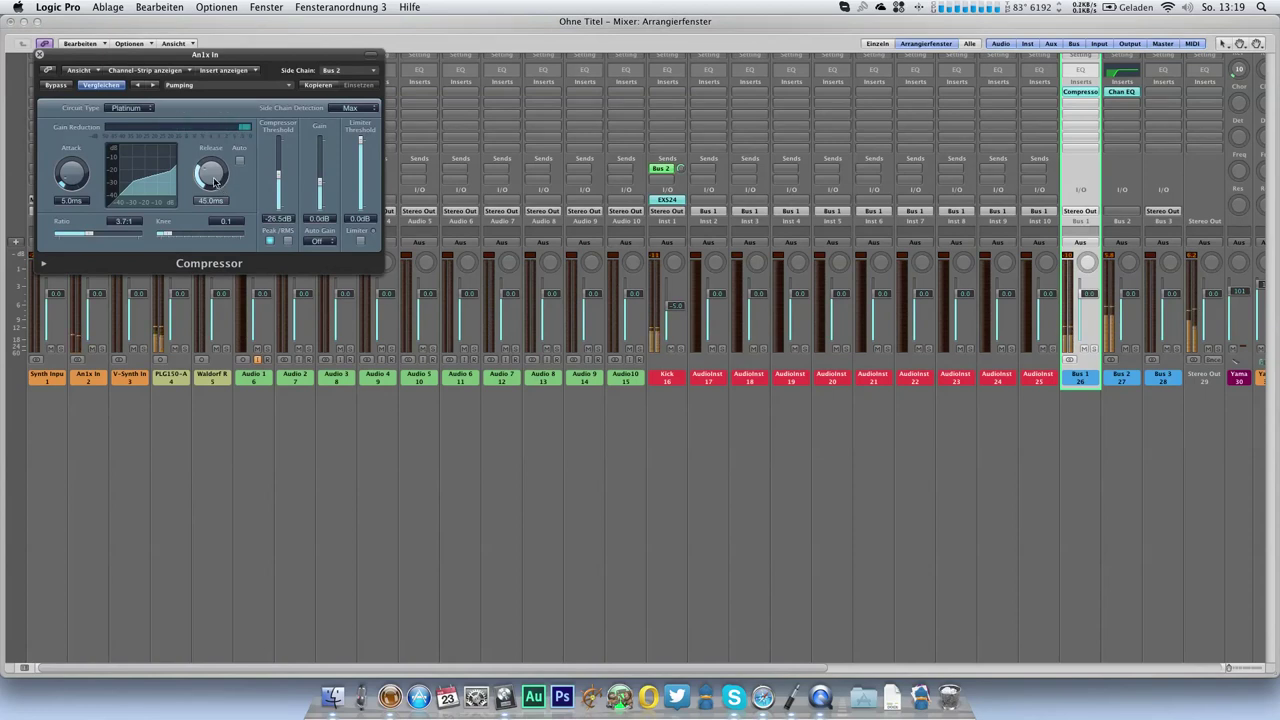
left_click(40, 55)
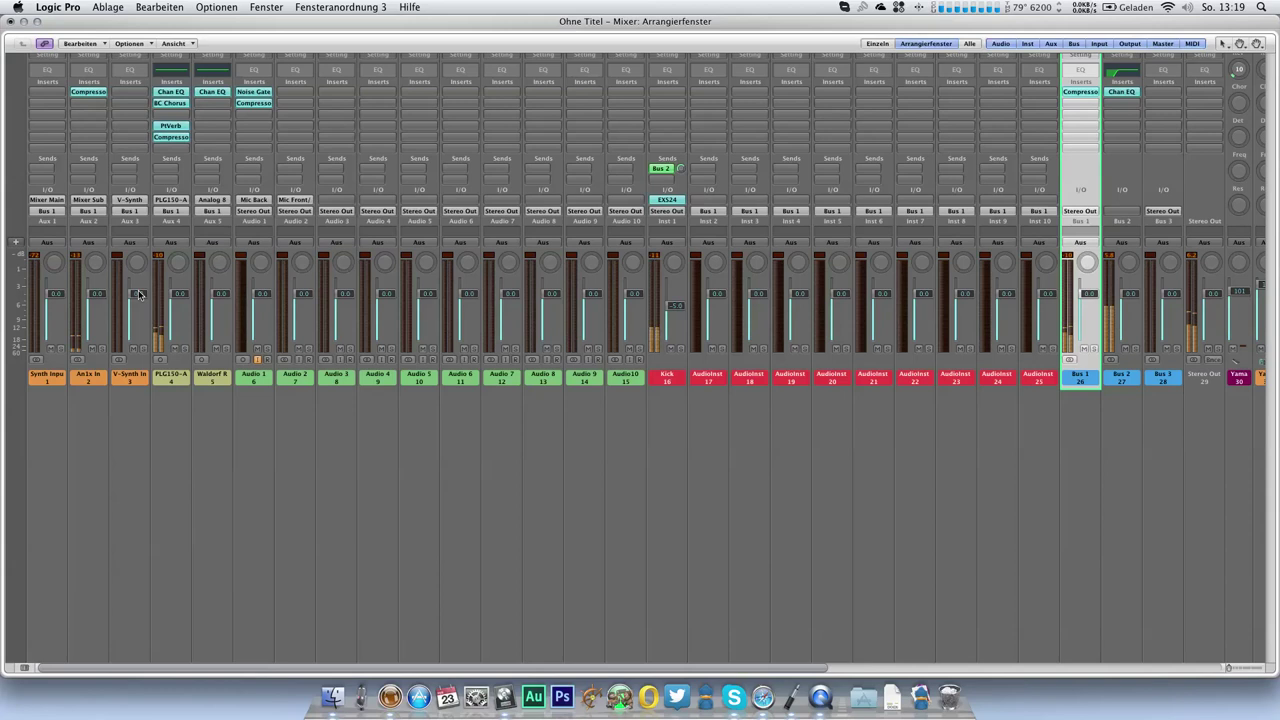
Lower the Kick channel's volume slightly and fine-tune the Yamaha AN1x channel's level
scroll(855, 420, "right", 5)
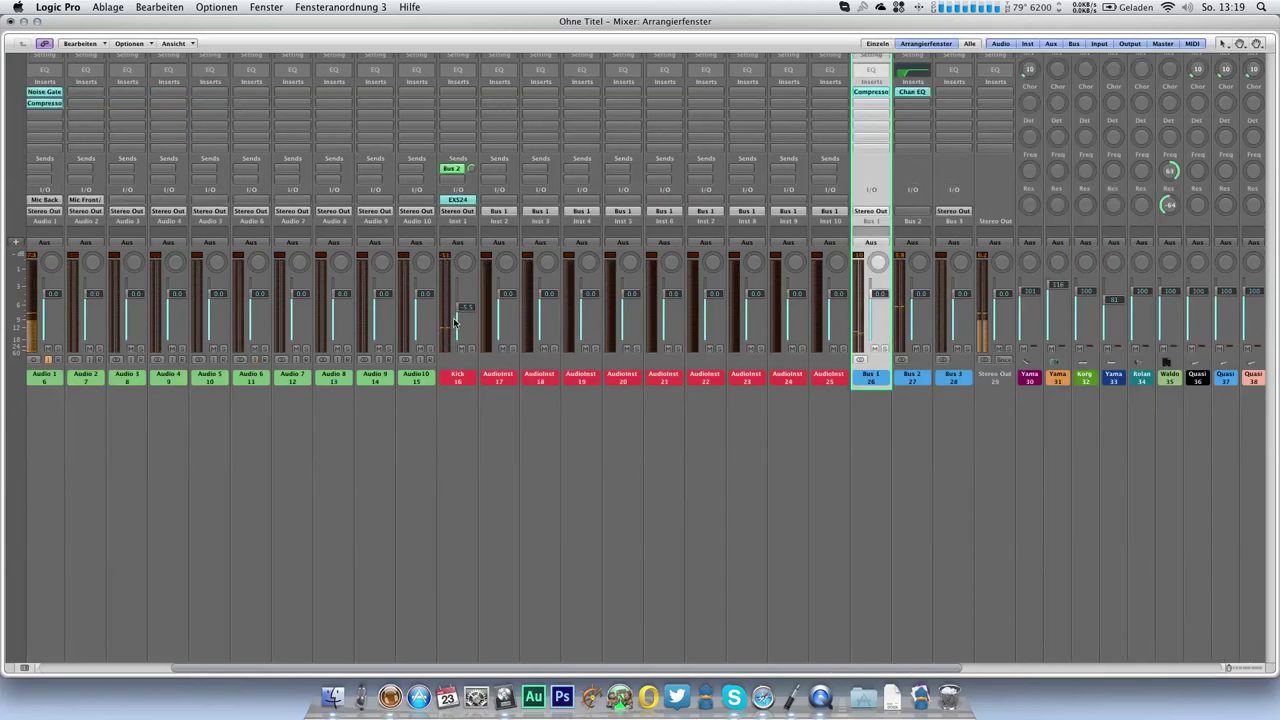
scroll(453, 322, "left", 5)
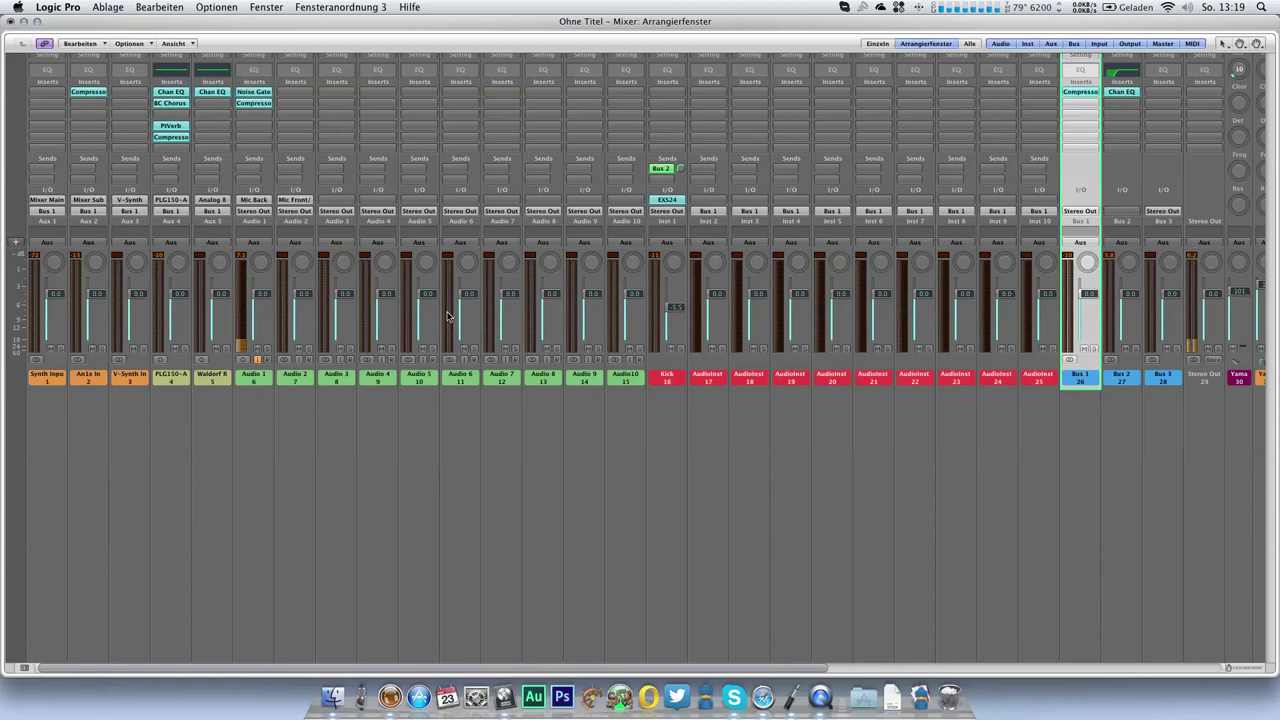
scroll(1110, 300, "right", 4)
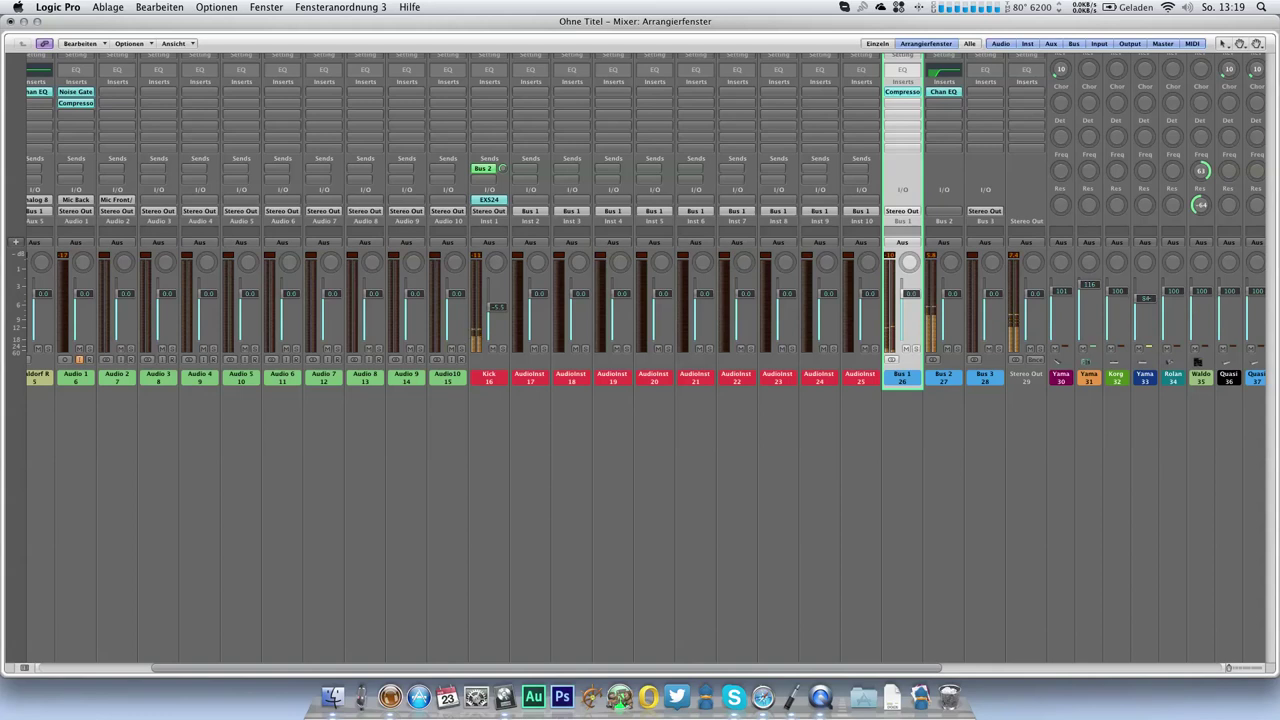
scroll(695, 371, "left", 4)
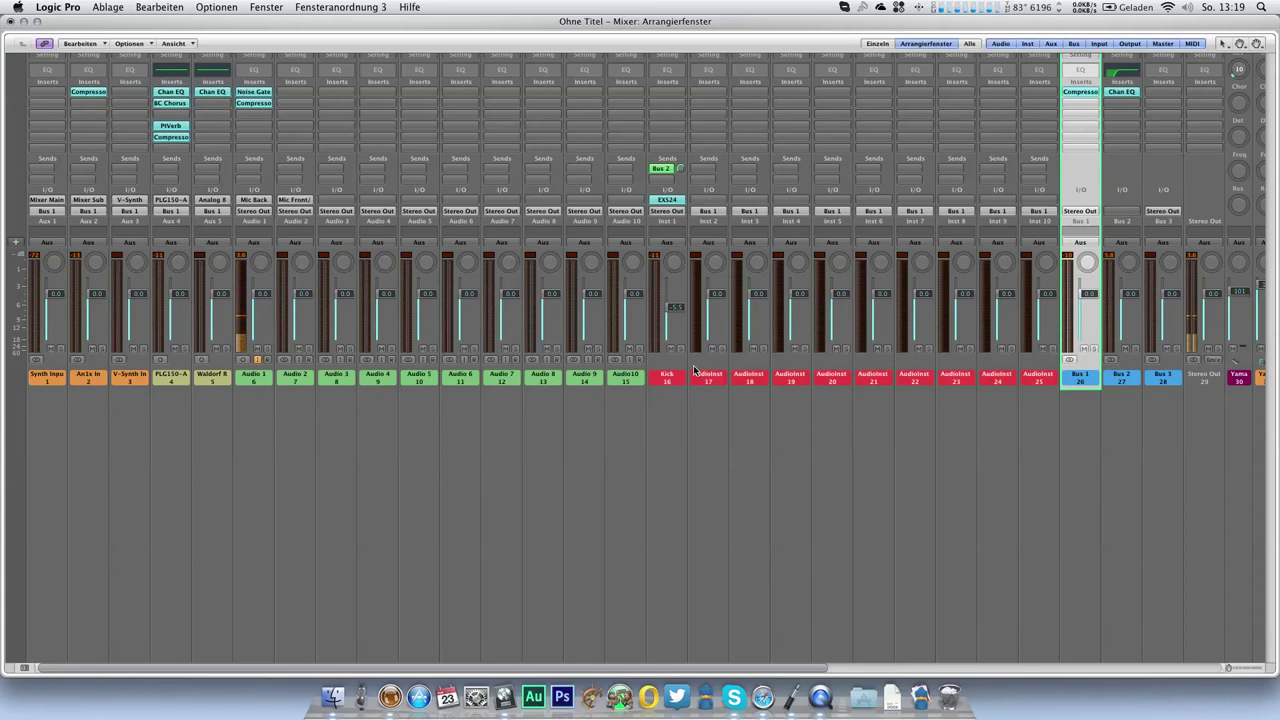
Set the PLG150-A channel's Compressor to a threshold of -24.5 dB and a release of 40 ms
left_click(175, 142)
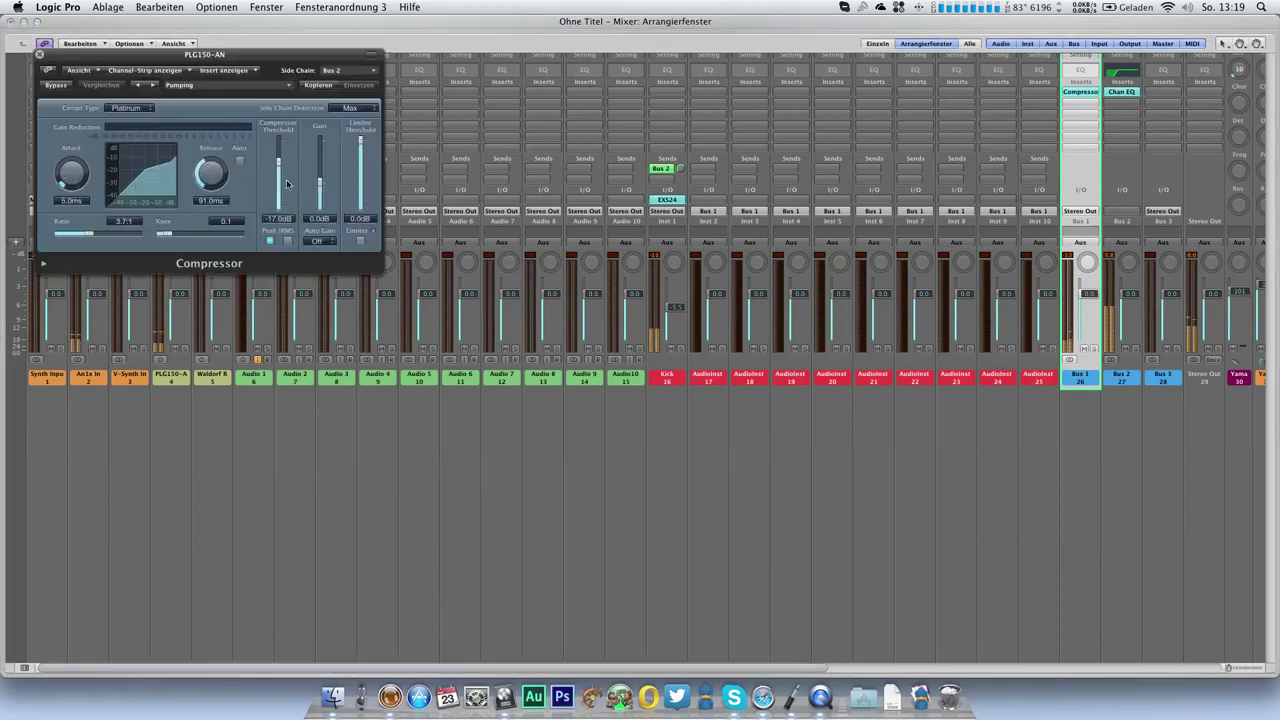
left_click_drag(276, 177, 208, 179)
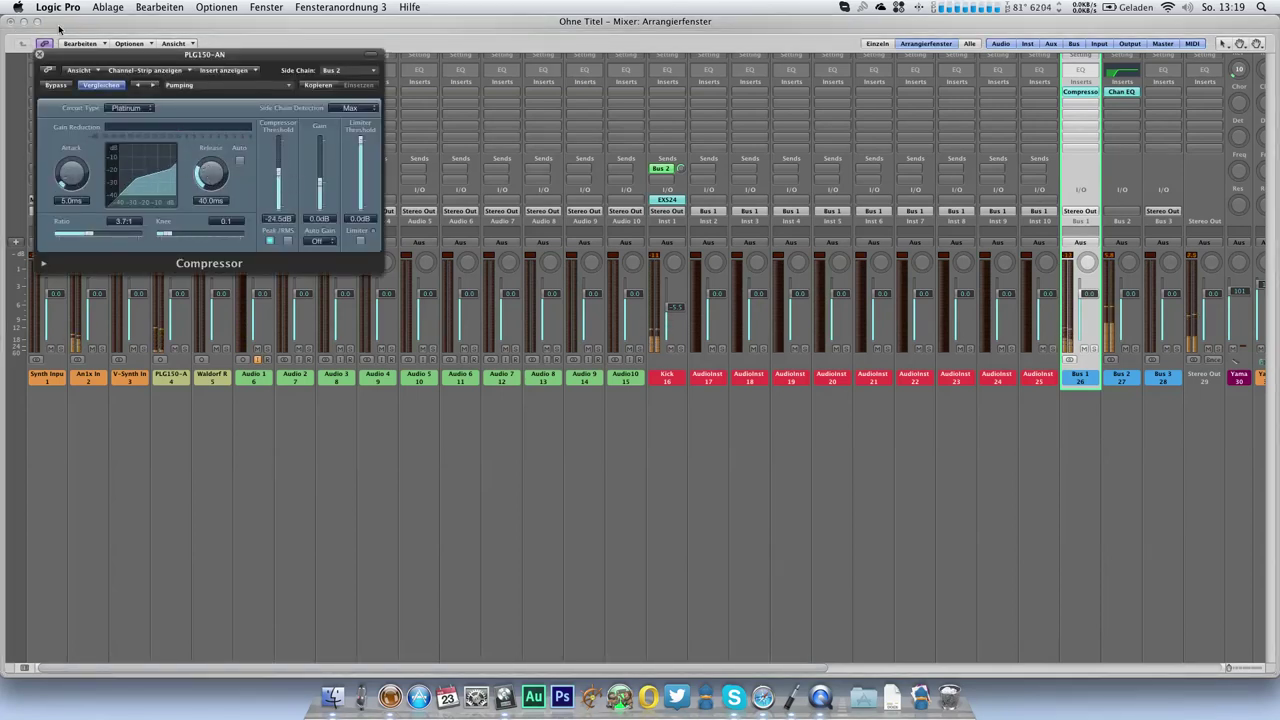
left_click(40, 54)
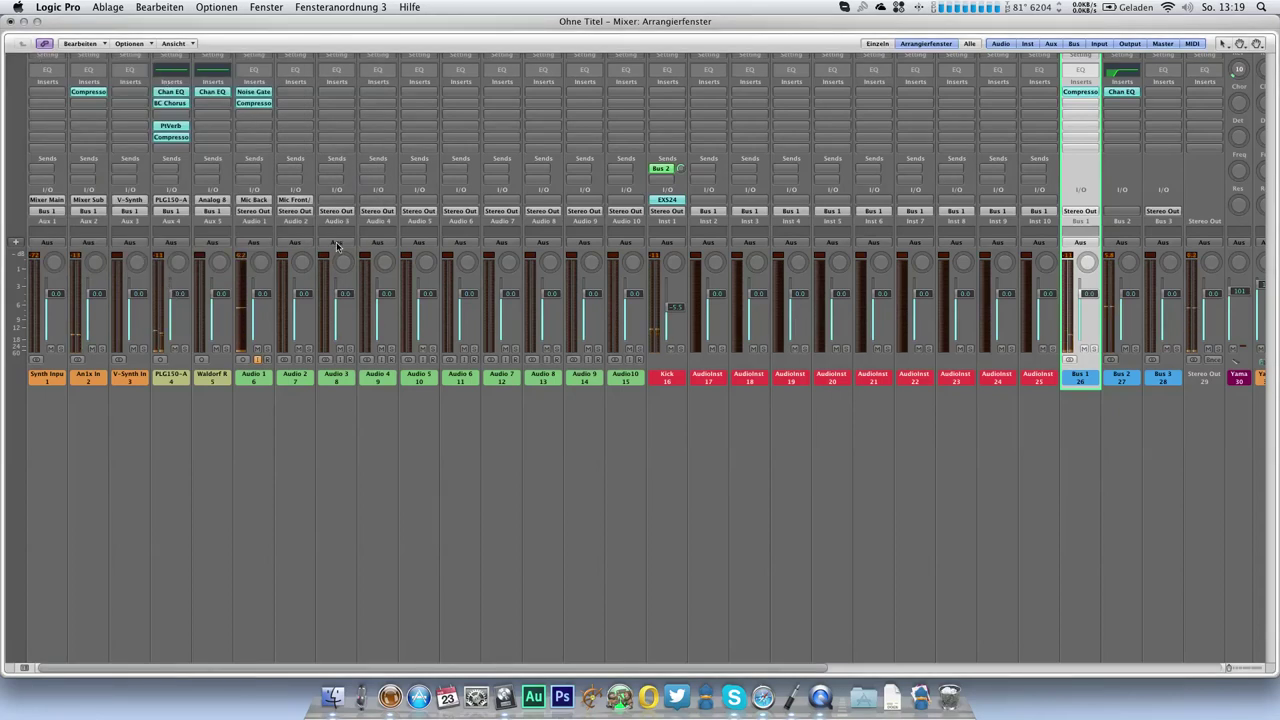
Save the project as "Make A Wish Remix" in the Logic folder under Musik on the DATEN drive
key("1")
key("super+s")
scroll(390, 294, "down", 1)
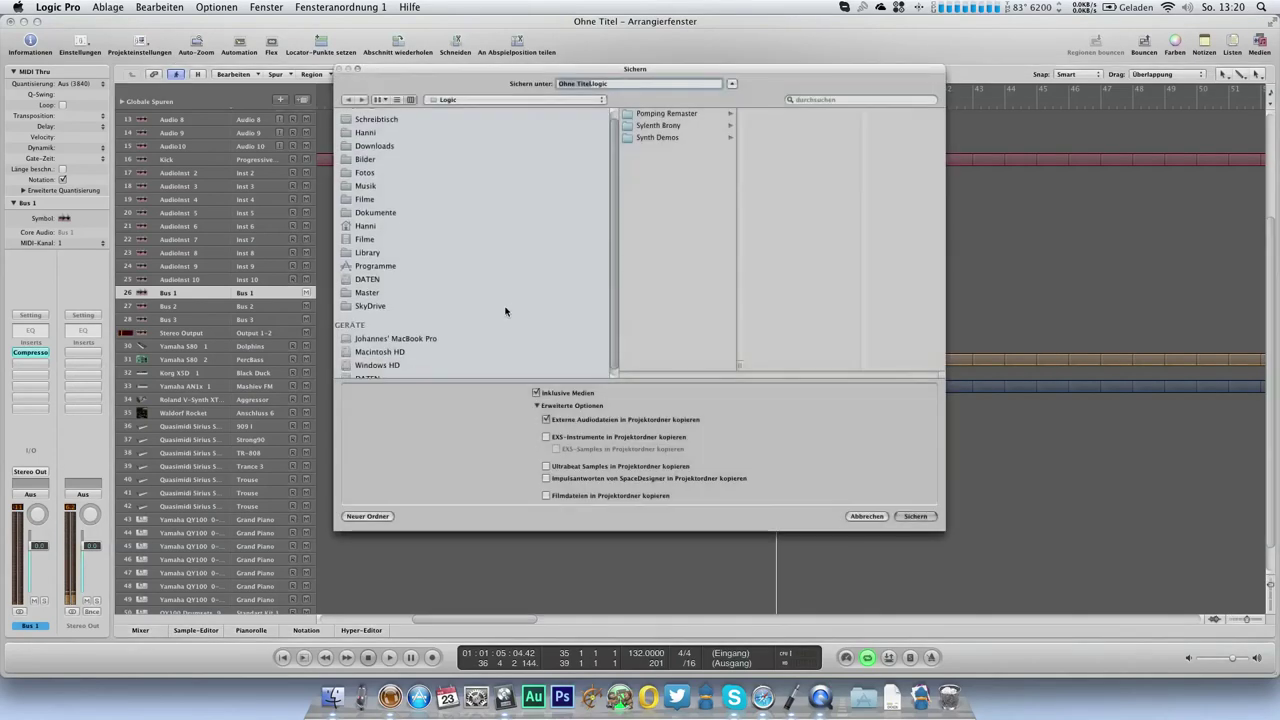
left_click(376, 293)
left_click(372, 280)
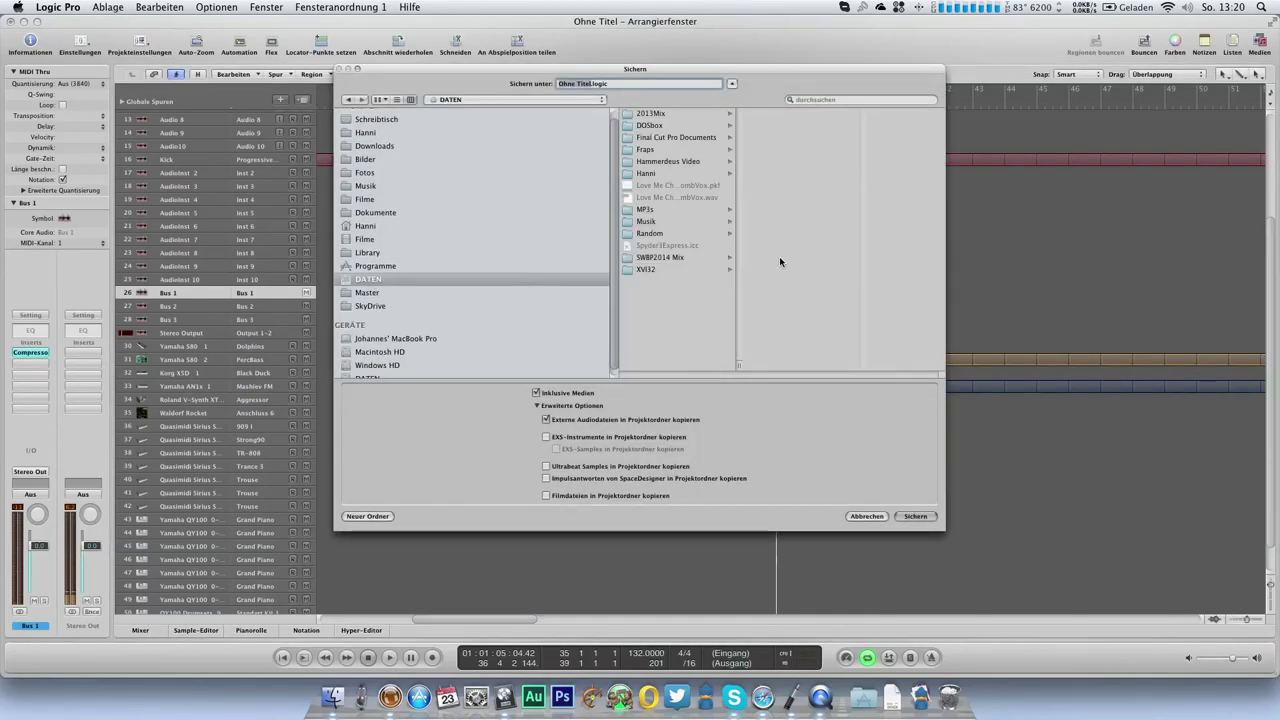
left_click(663, 222)
left_click(769, 197)
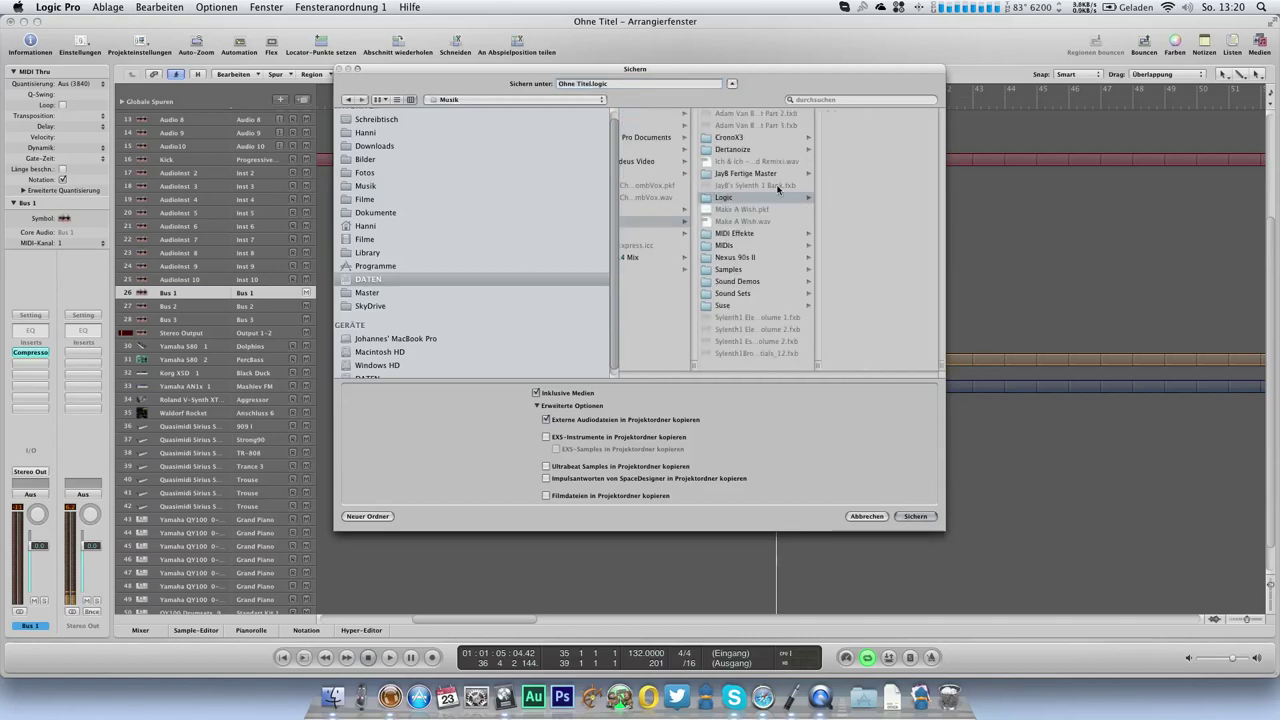
left_click(600, 84)
key("super+a")
type("M")
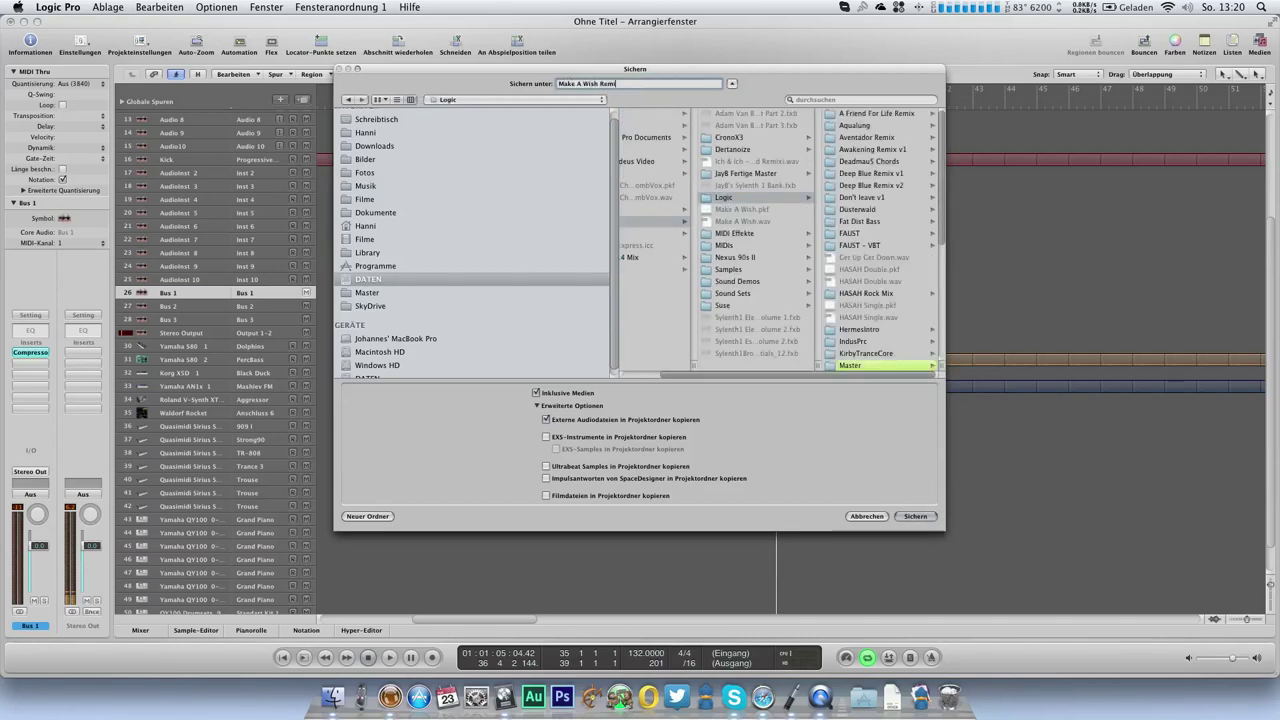
key("Return")
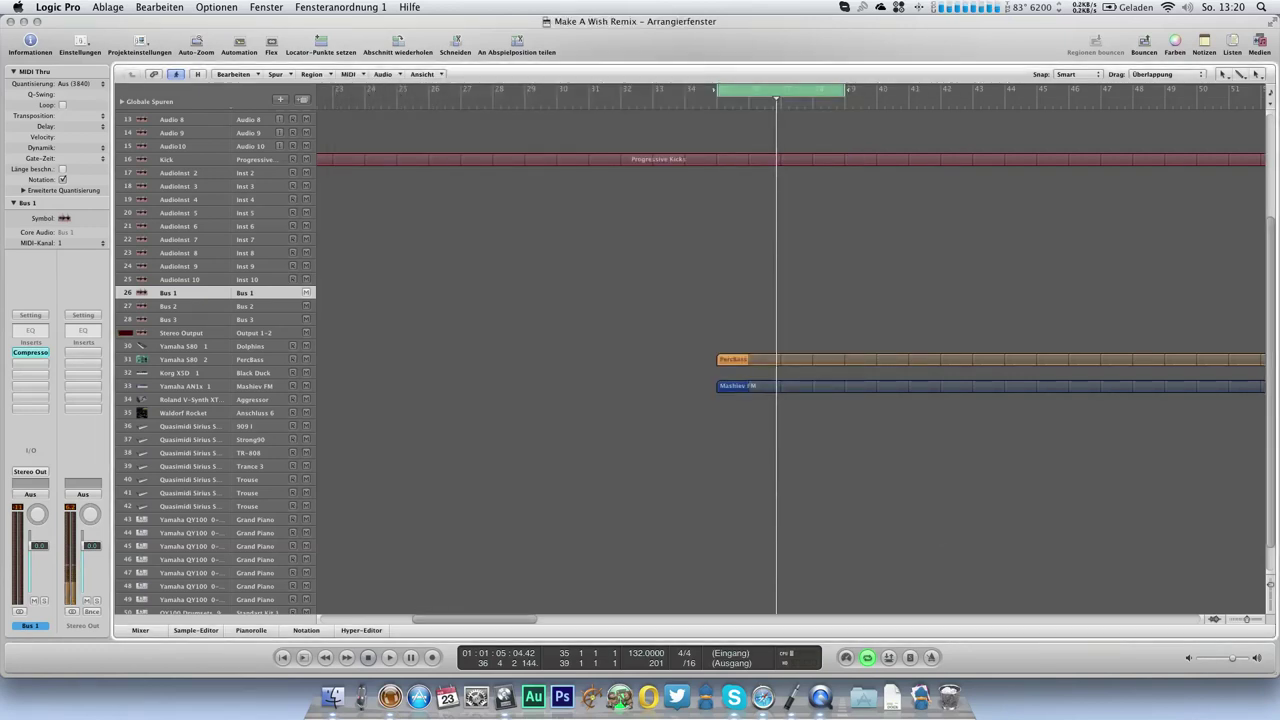
Load LennarDigital's Sylenth1 as the instrument on the AudioInst 4 track
key("space")
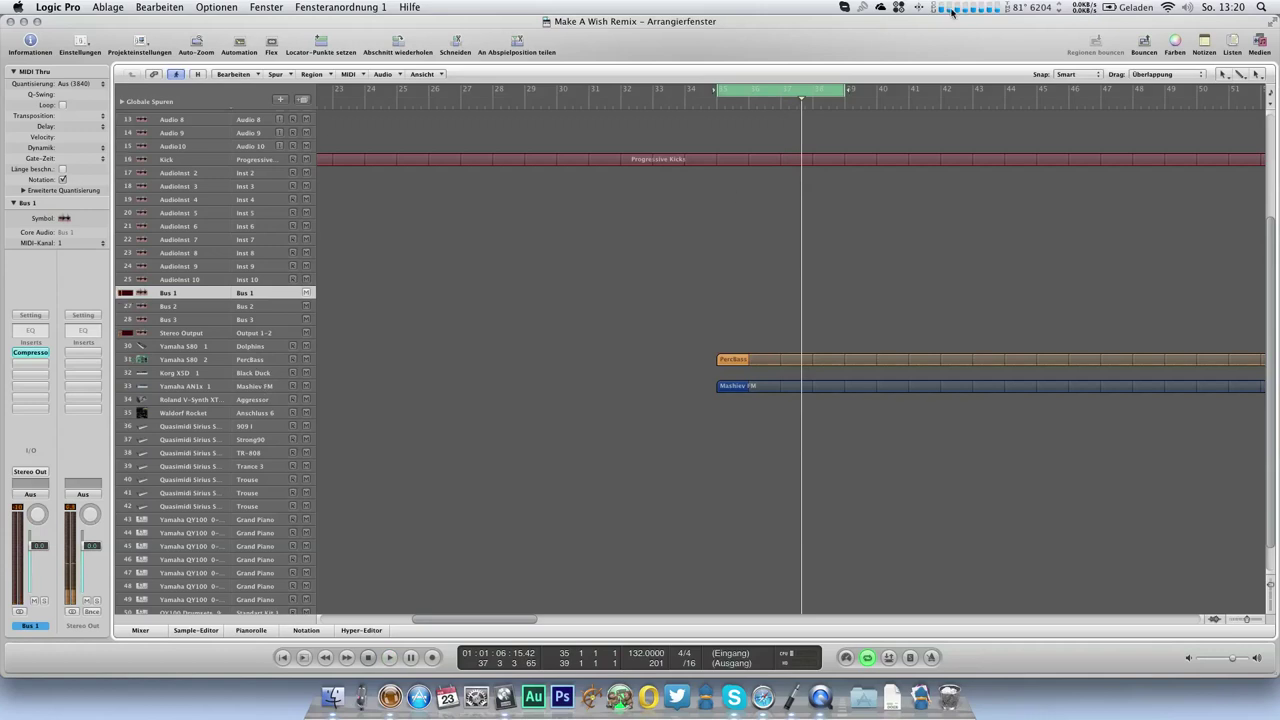
left_click(265, 200)
left_click(32, 467)
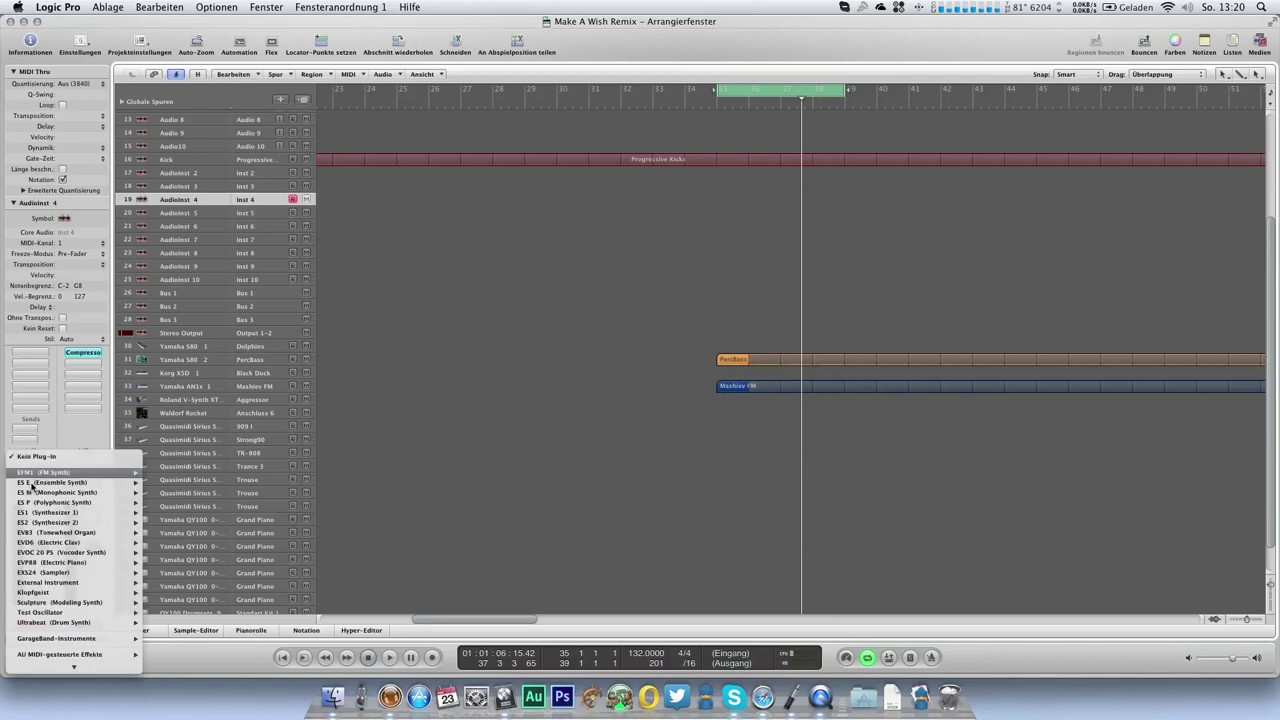
mouse_move(64, 668)
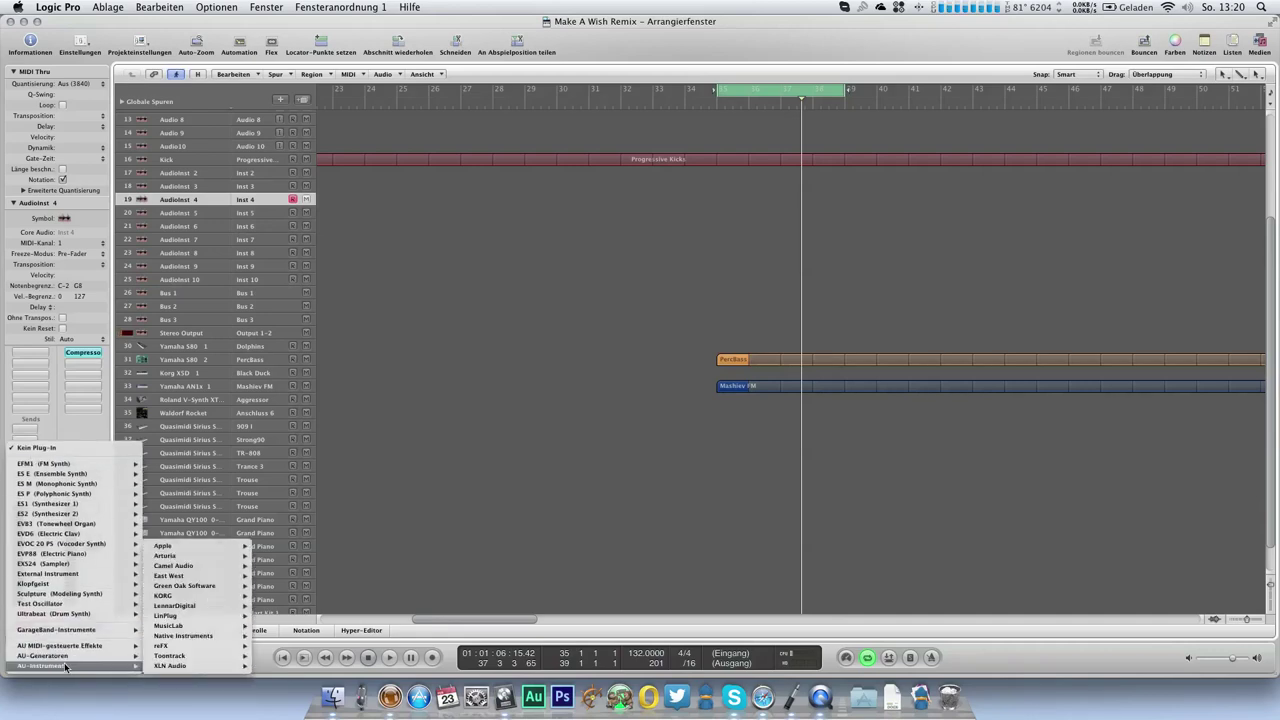
mouse_move(218, 606)
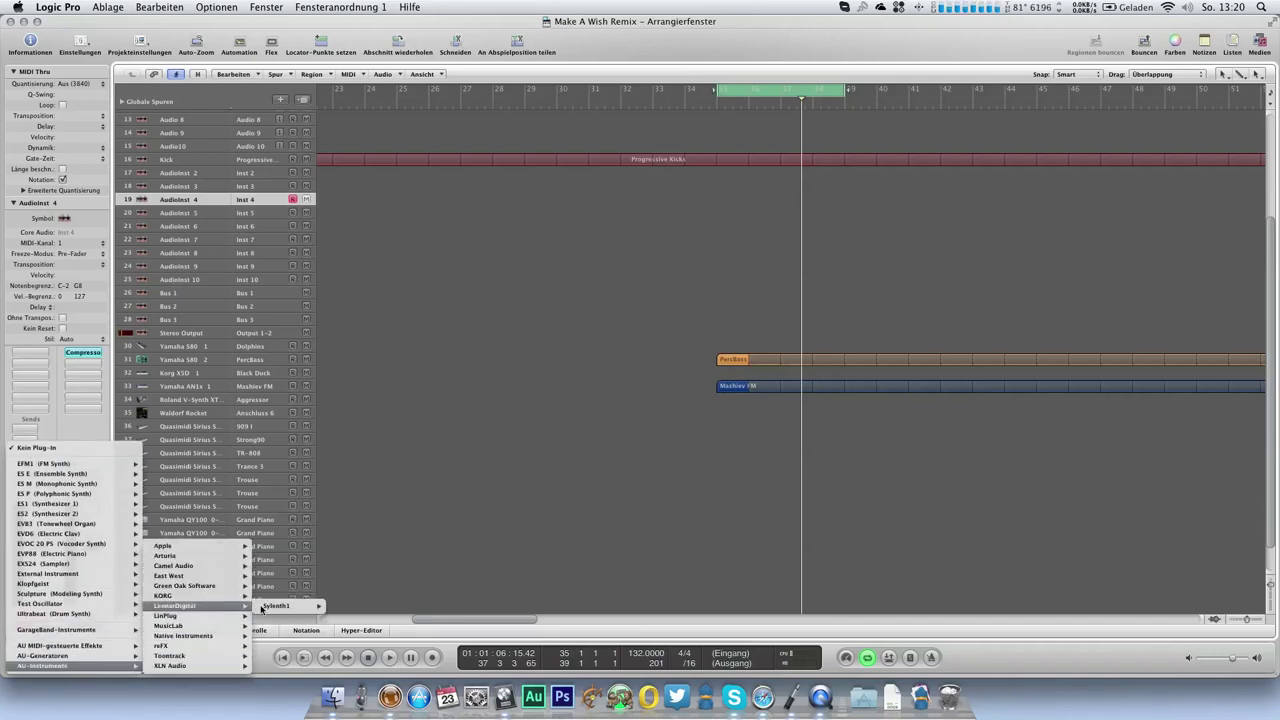
mouse_move(300, 606)
left_click(357, 607)
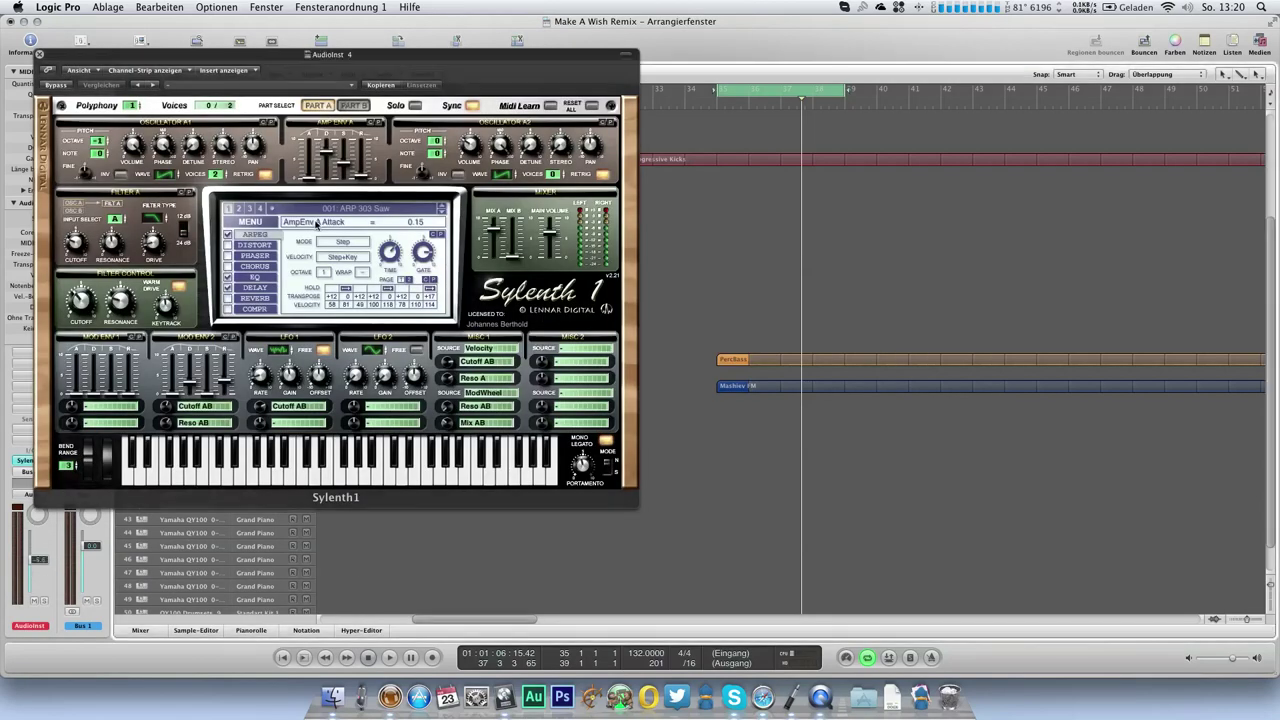
Load a Sylenth1 sound bank from the Musik folder on the DATEN drive
left_click(266, 222)
left_click(328, 296)
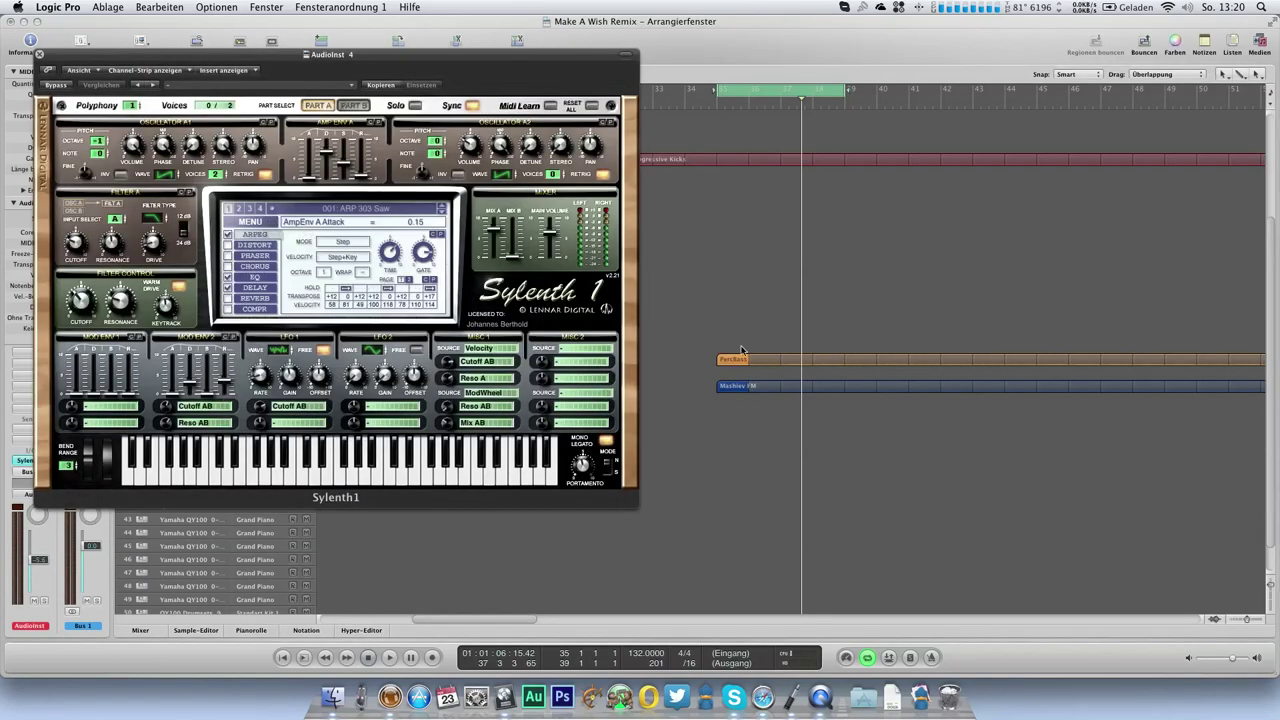
scroll(510, 345, "down", 3)
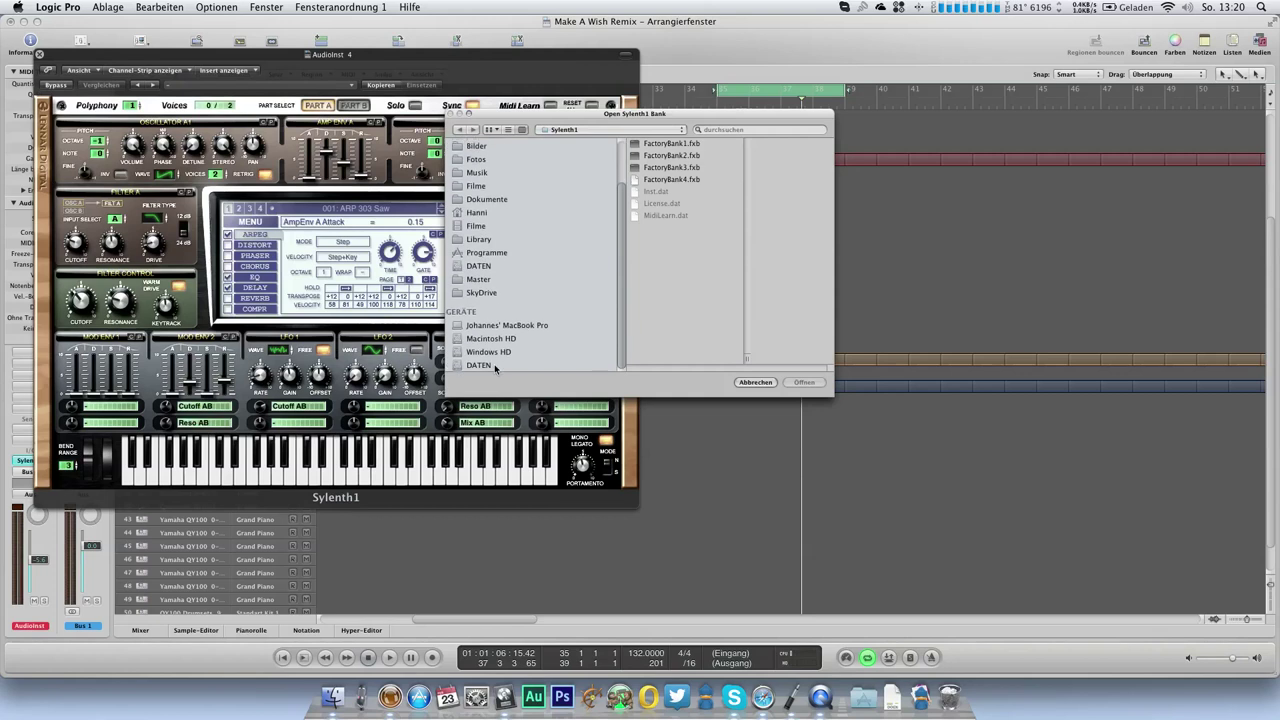
left_click(485, 365)
left_click(660, 203)
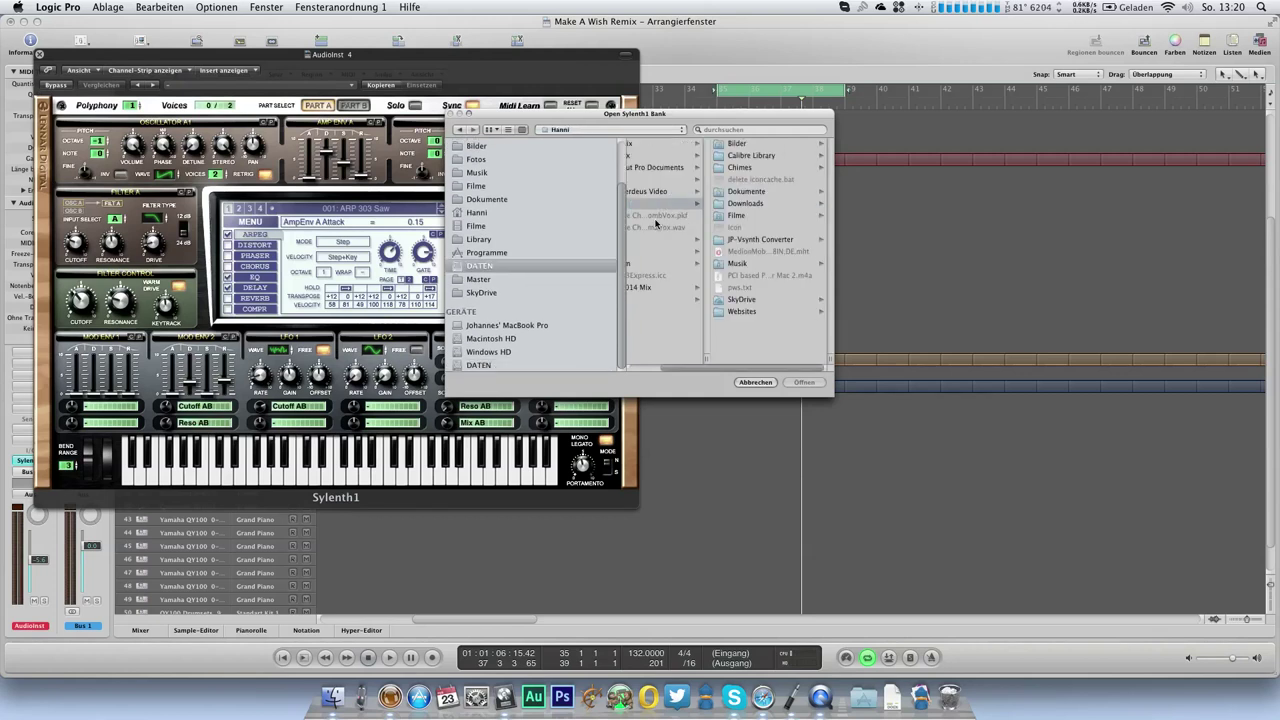
left_click(737, 263)
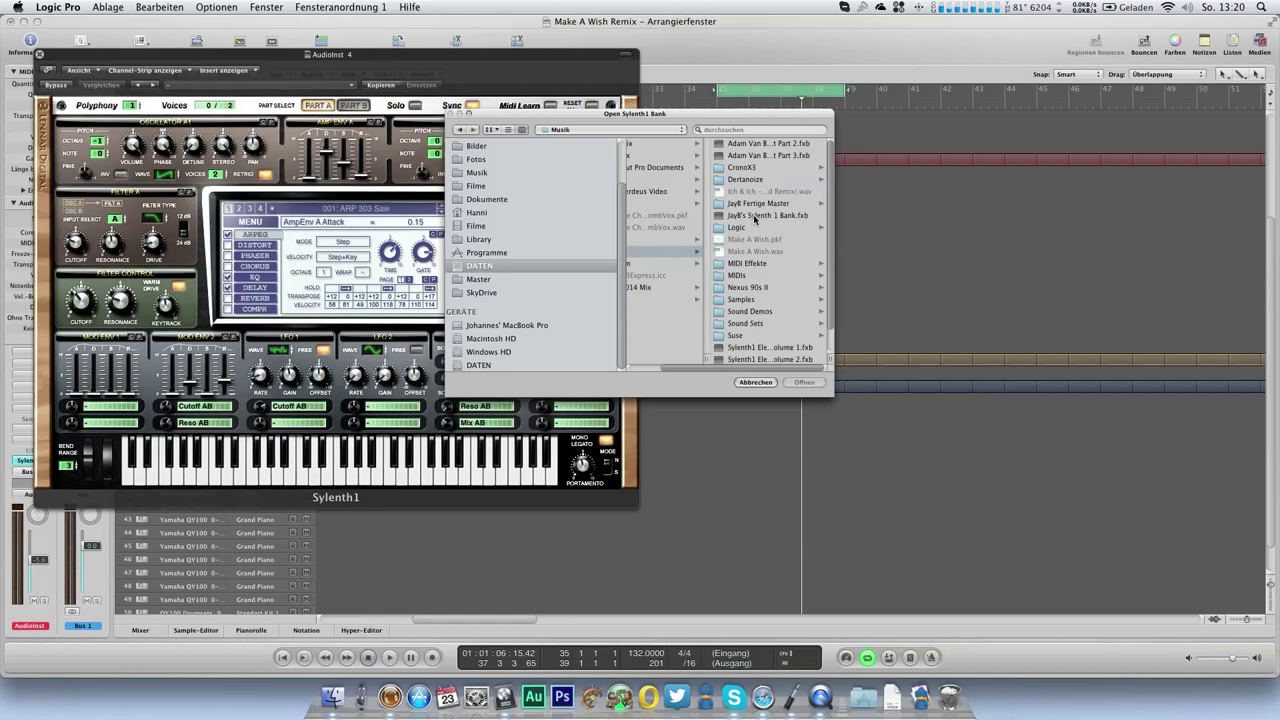
scroll(775, 280, "down", 2)
double_click(792, 353)
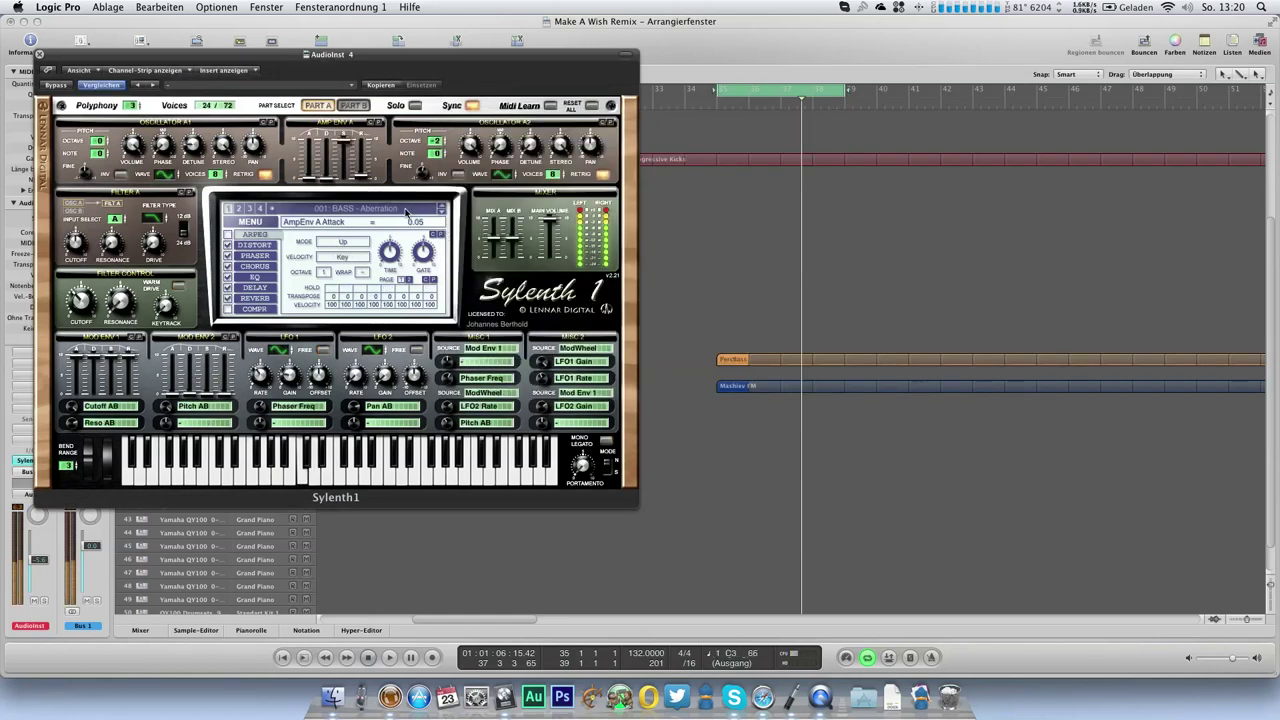
Audition Sylenth1's BASS presets, select one just past Bass Pluck, and close the plug-in window
left_click(406, 212)
left_click(439, 222)
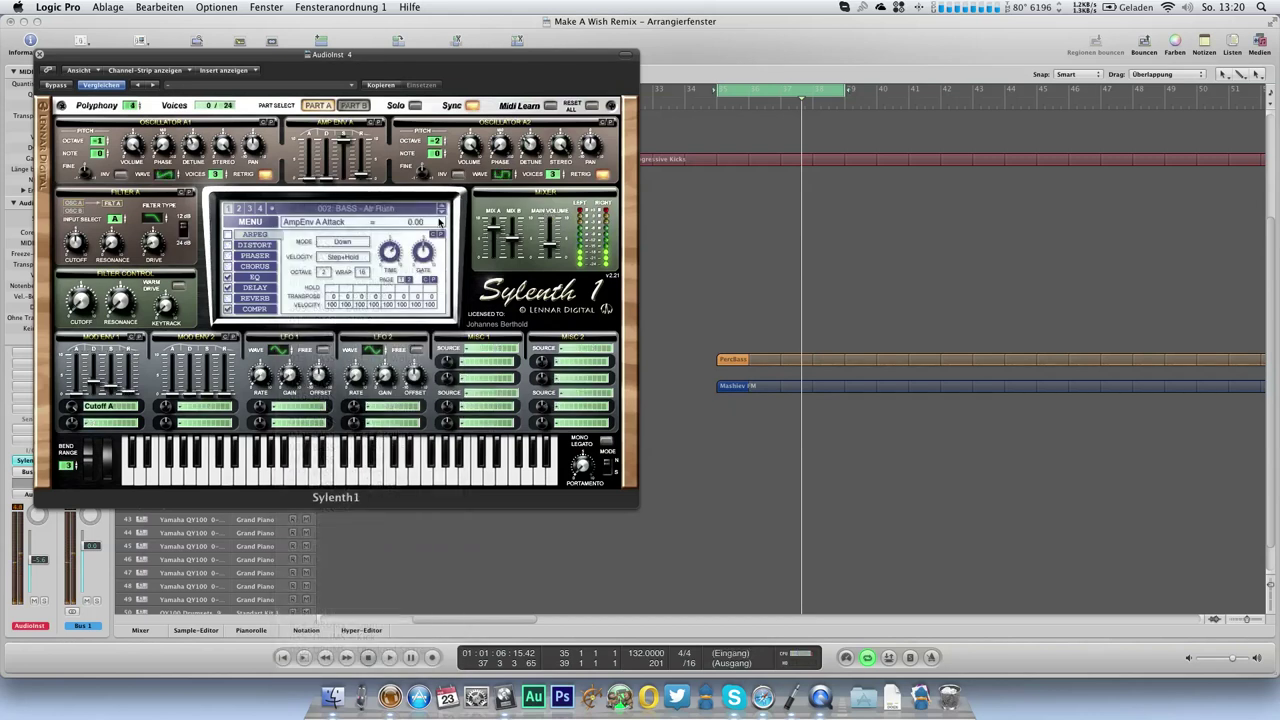
left_click(442, 213)
left_click(442, 213)
left_click(442, 213)
left_click(442, 213)
left_click(442, 213)
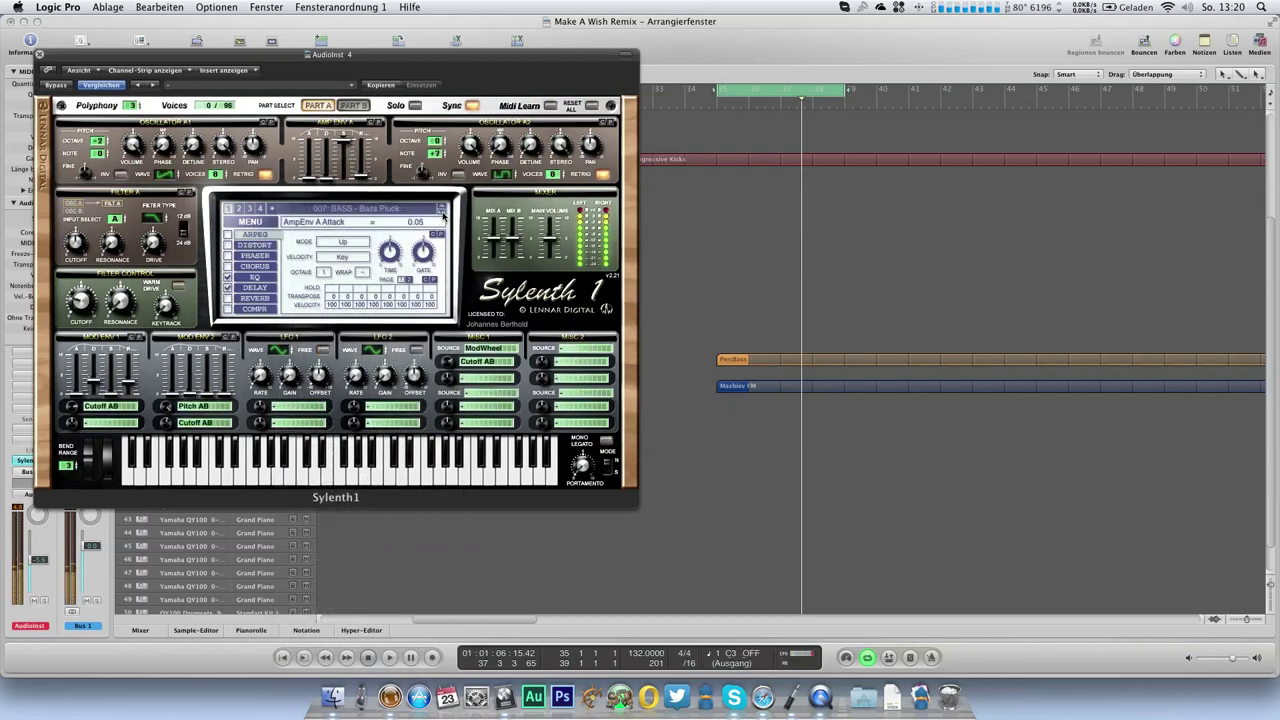
left_click(442, 213)
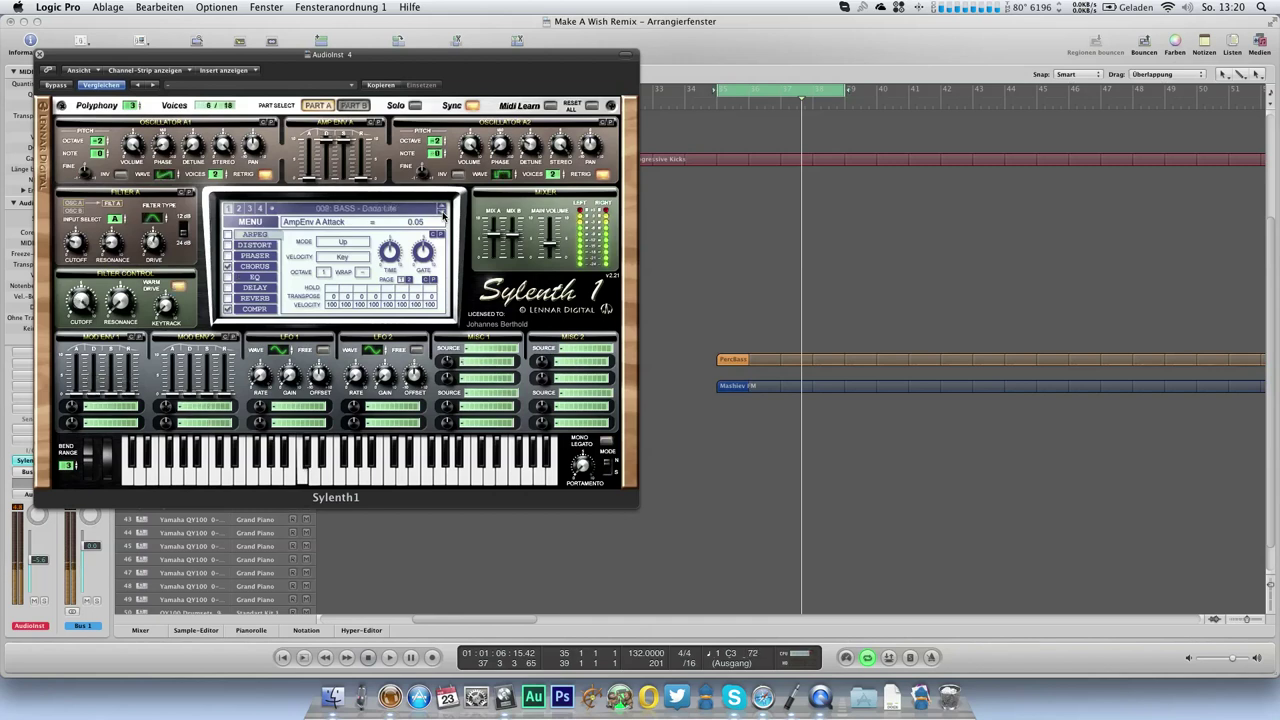
left_click(40, 55)
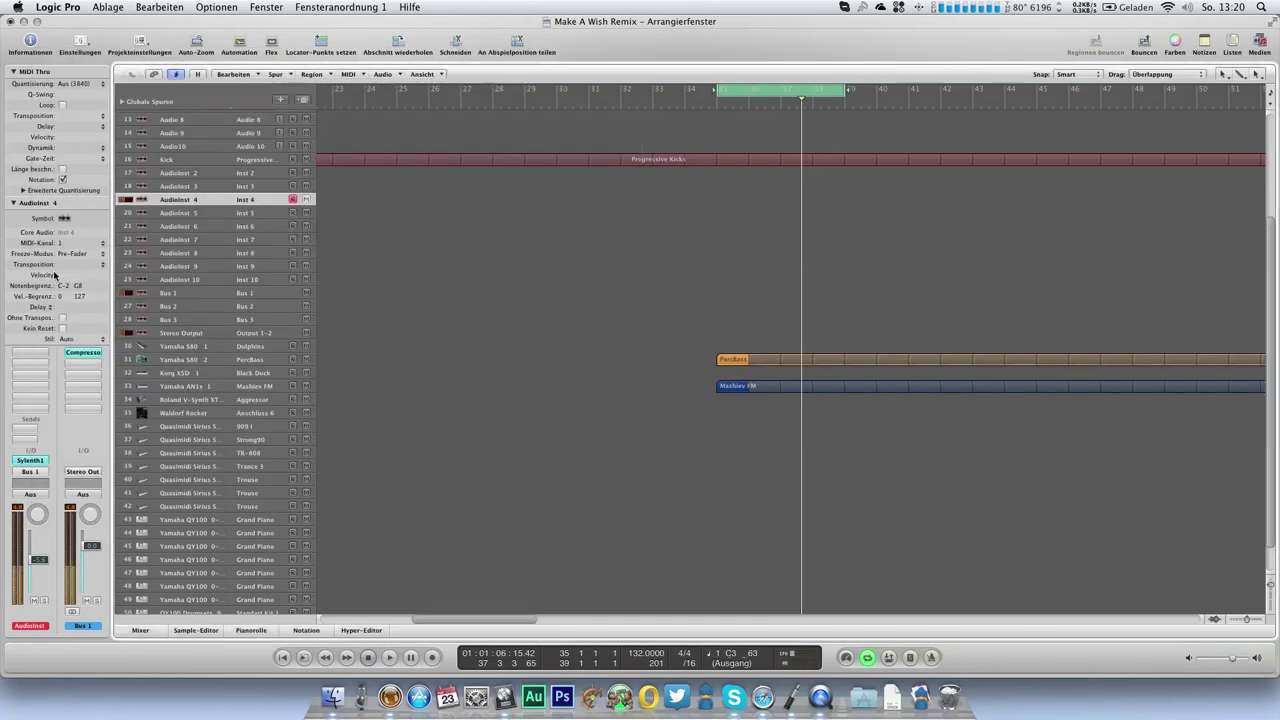
Insert PlatinumVerb on AudioInst 4 with 39% dry, 100% wet, 13/87 ER/reverb balance, 10700 Hz high cut and 0.50 s reverb time
left_click(30, 361)
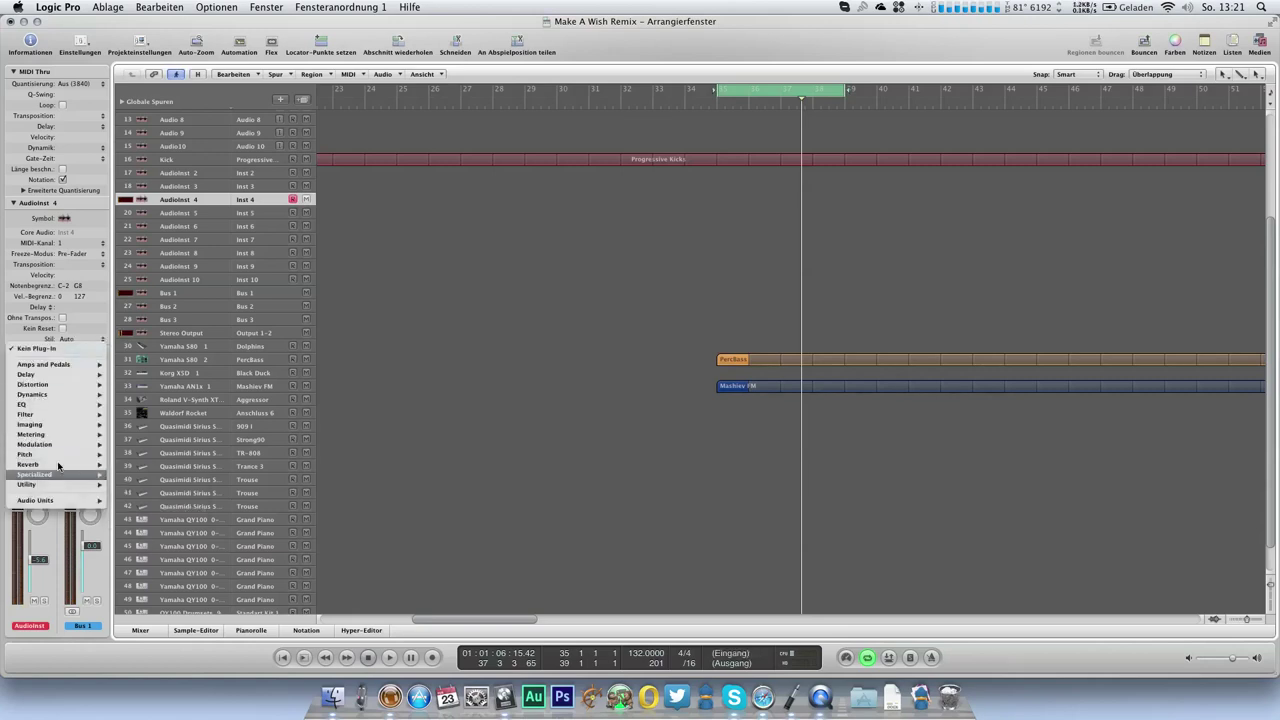
mouse_move(60, 466)
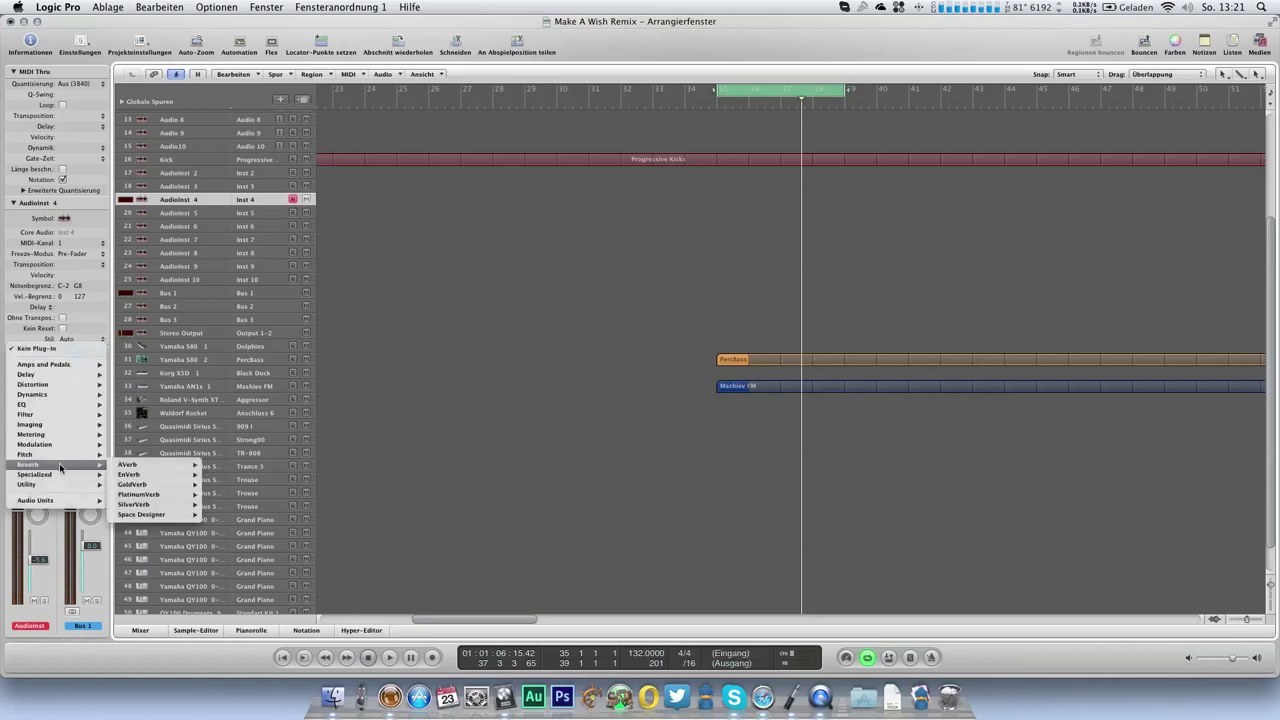
left_click(215, 495)
left_click_drag(377, 183, 377, 132)
left_click_drag(377, 272, 378, 298)
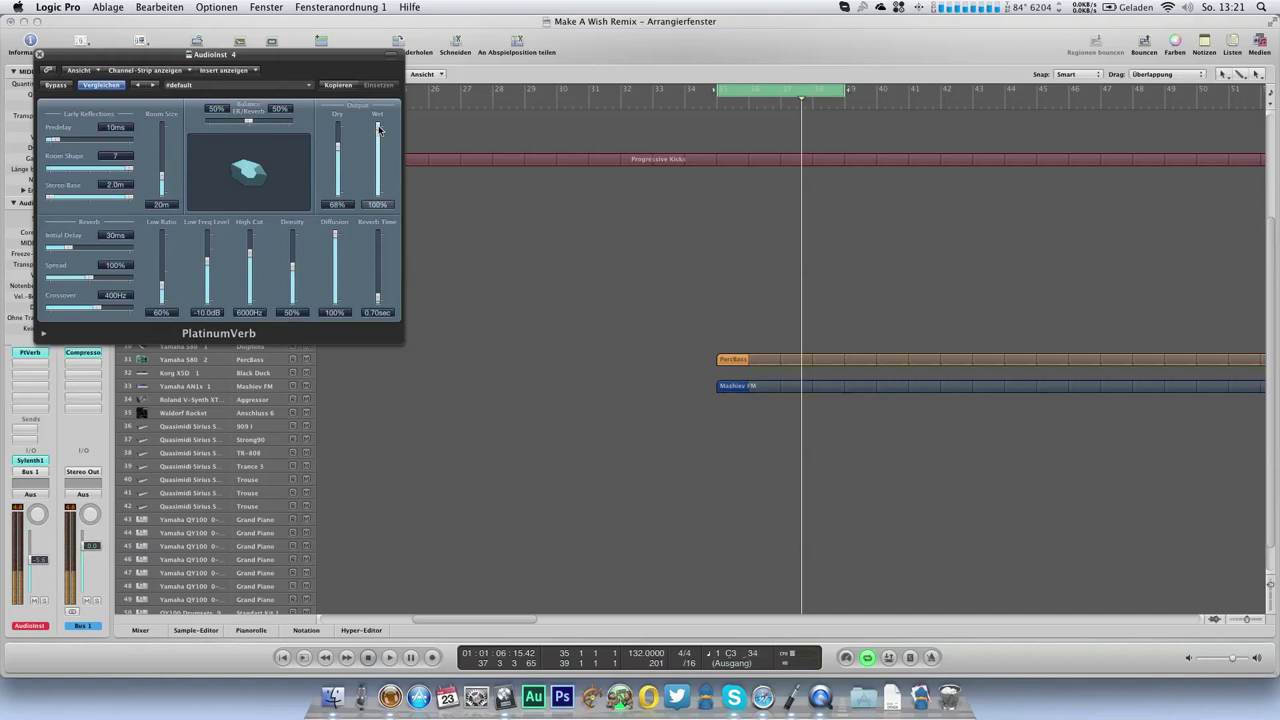
left_click_drag(338, 148, 338, 157)
left_click_drag(249, 272, 256, 240)
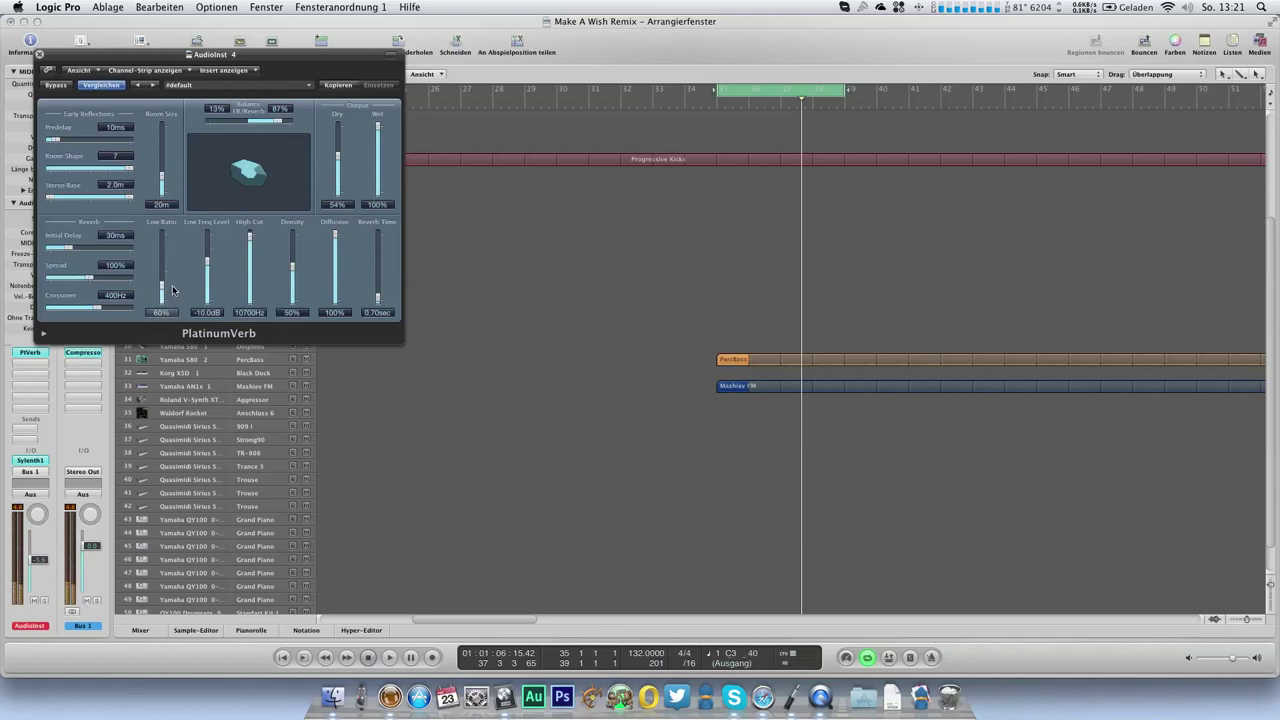
left_click_drag(338, 157, 340, 168)
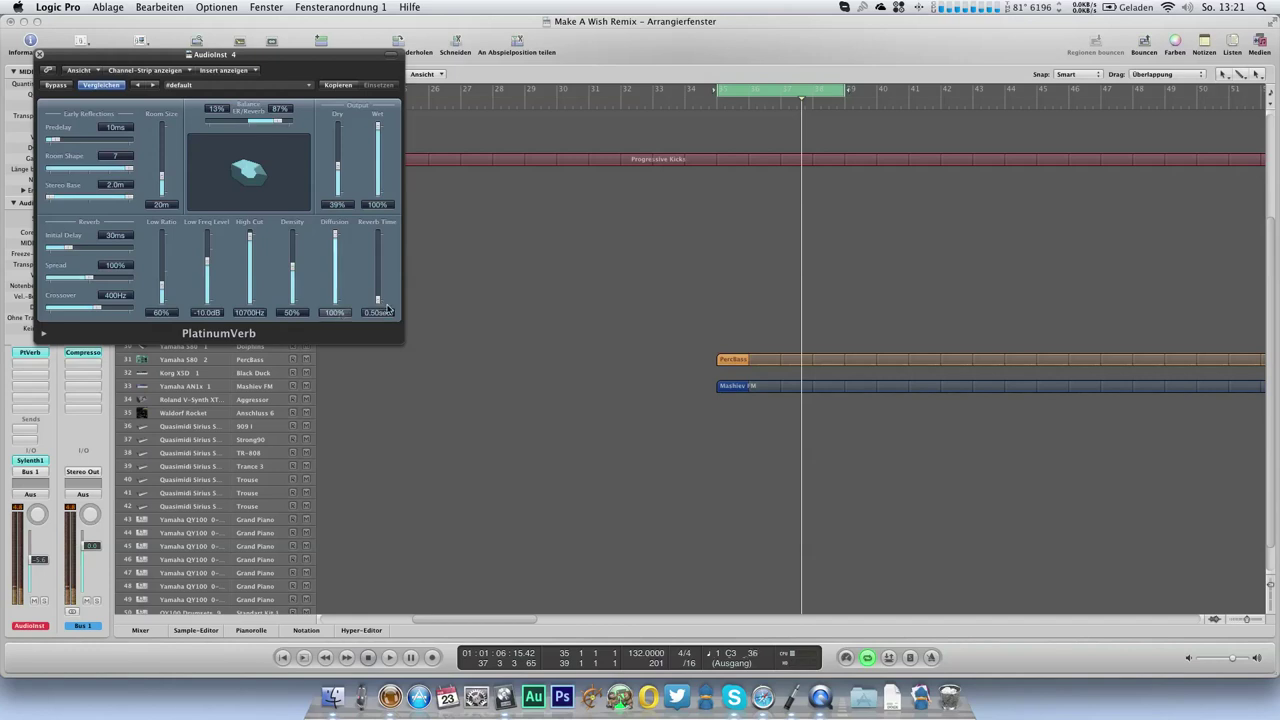
left_click(39, 53)
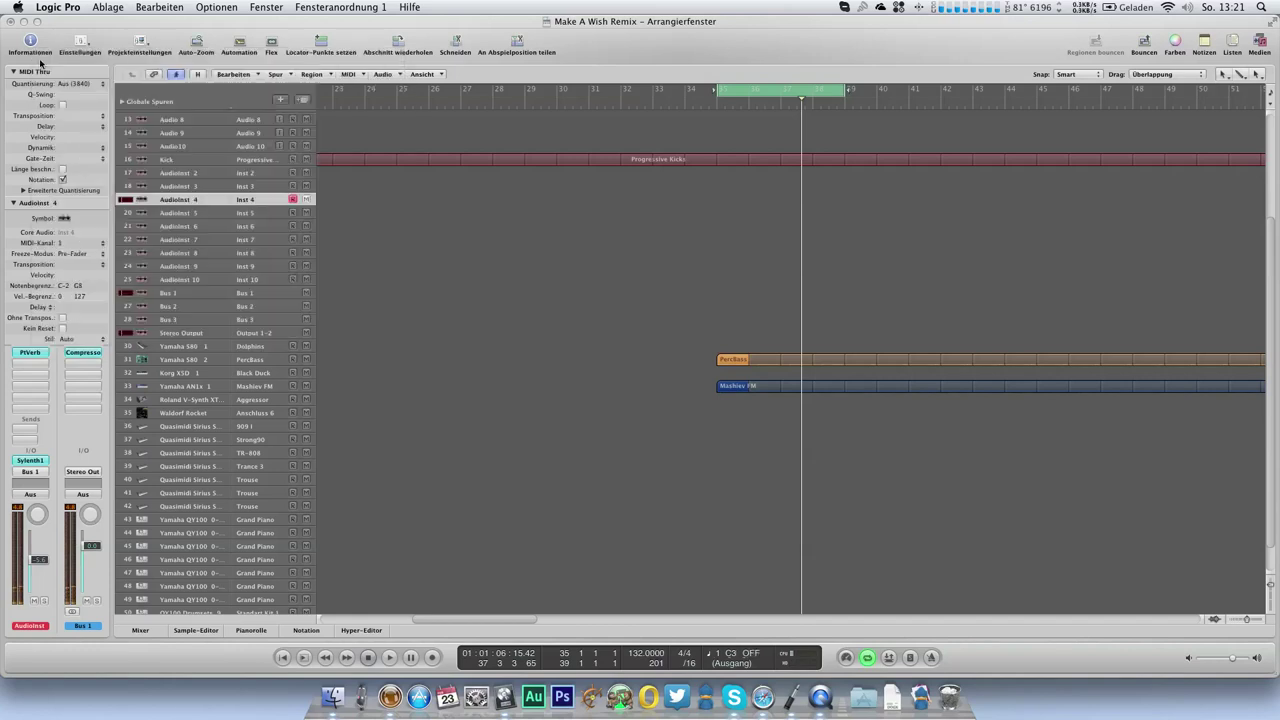
Add a Channel EQ to AudioInst 4 with an 18 dB/Oct low cut at 215 Hz and a broad boost of about 5.5 dB at 6800 Hz
left_click(13, 202)
double_click(29, 333)
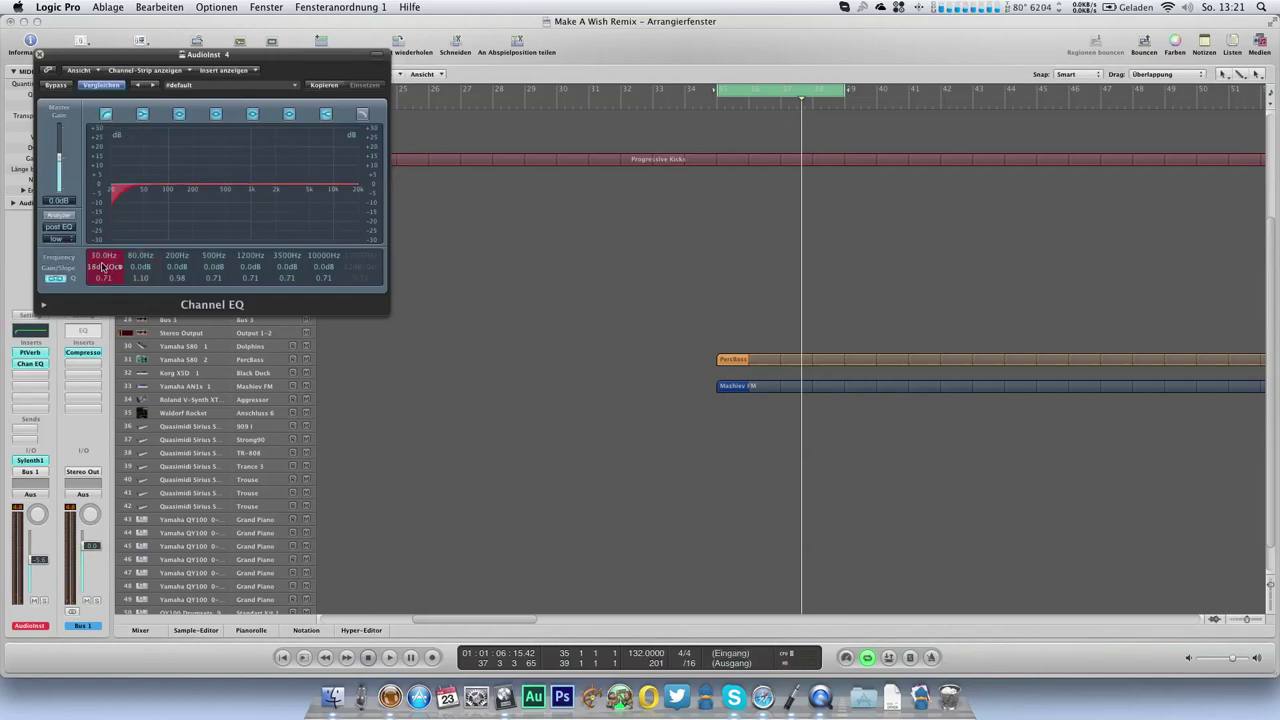
left_click_drag(103, 256, 102, 171)
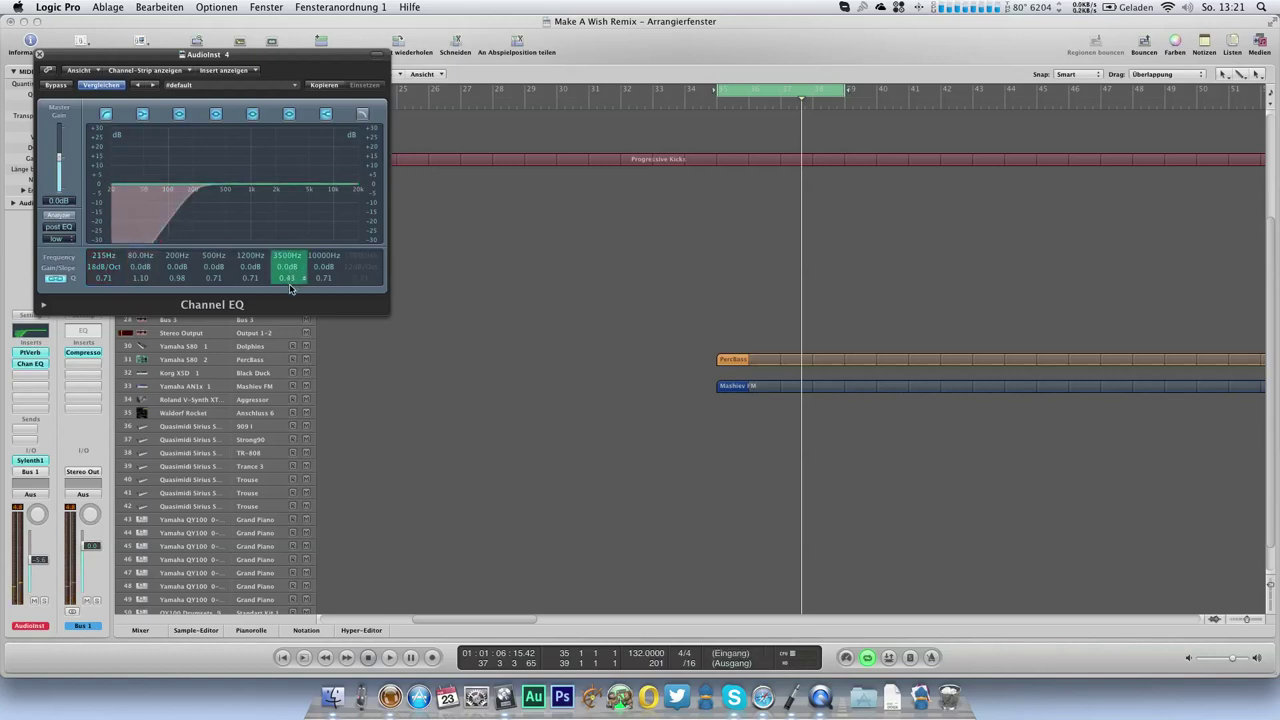
left_click_drag(286, 265, 286, 242)
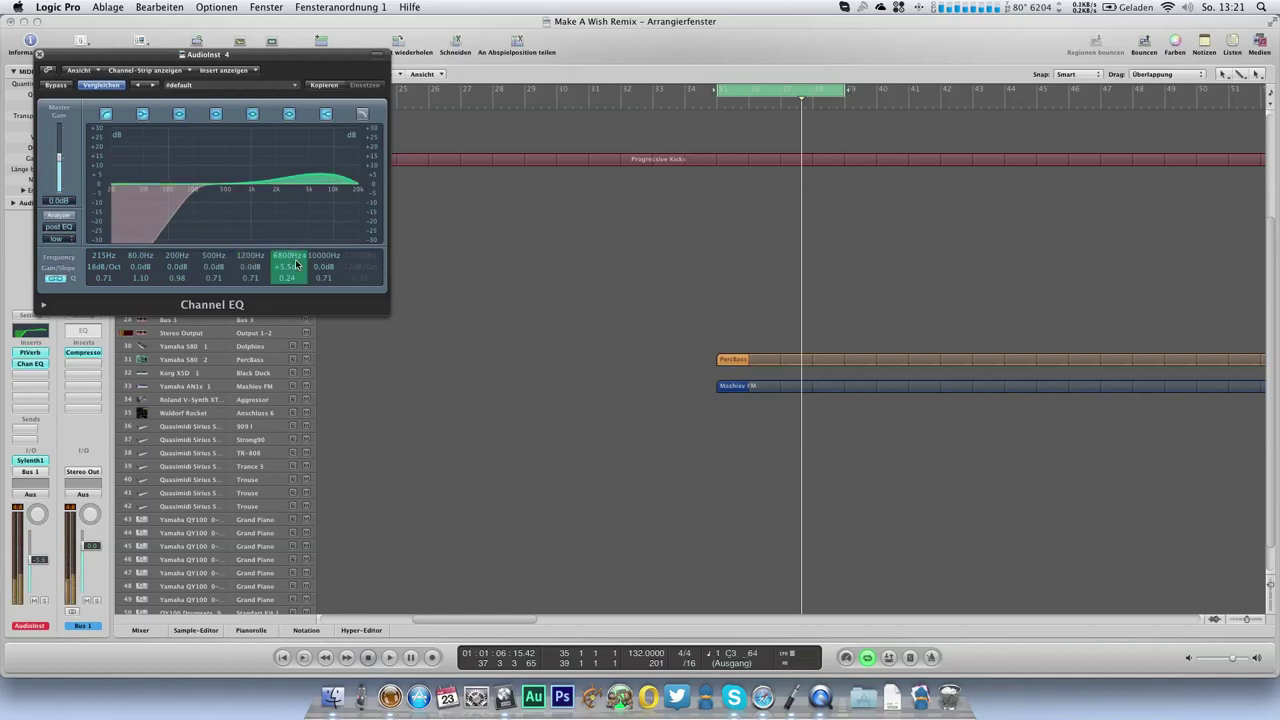
left_click_drag(287, 278, 287, 272)
left_click_drag(286, 270, 286, 272)
left_click(39, 54)
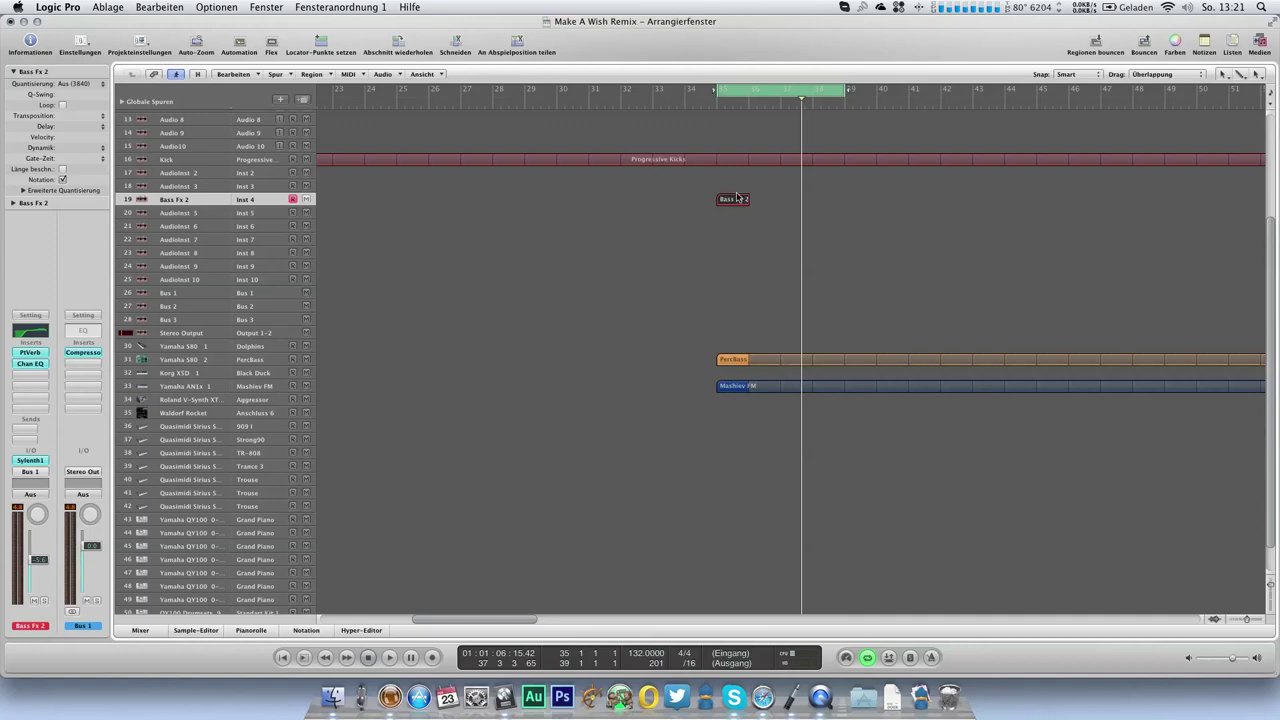
Draw a one-beat C3 note on beat 2 of bar 35 in the Bass Fx 2 region and play it back
mouse_move(746, 202)
left_mouse_down()
mouse_move(772, 203)
mouse_move(750, 203)
left_mouse_up()
key("super+6")
scroll(160, 268, "down", 5)
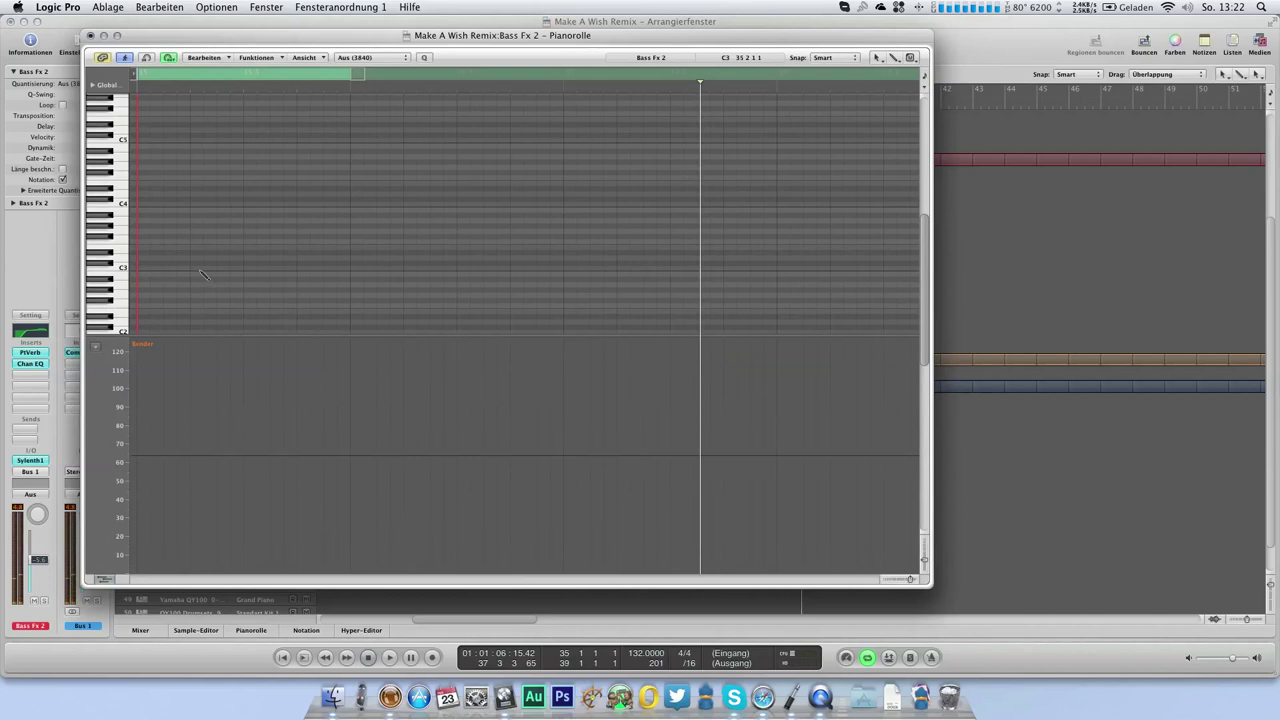
left_click_drag(201, 273, 226, 287)
key("space")
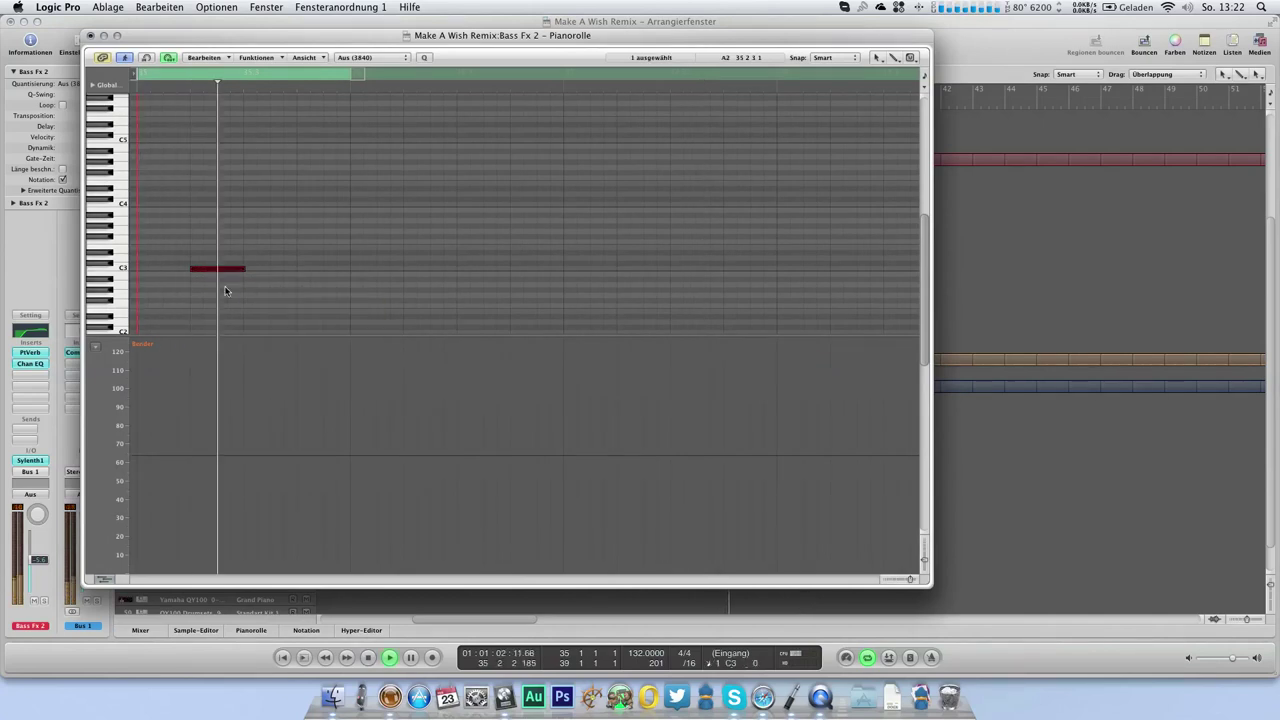
left_click(90, 36)
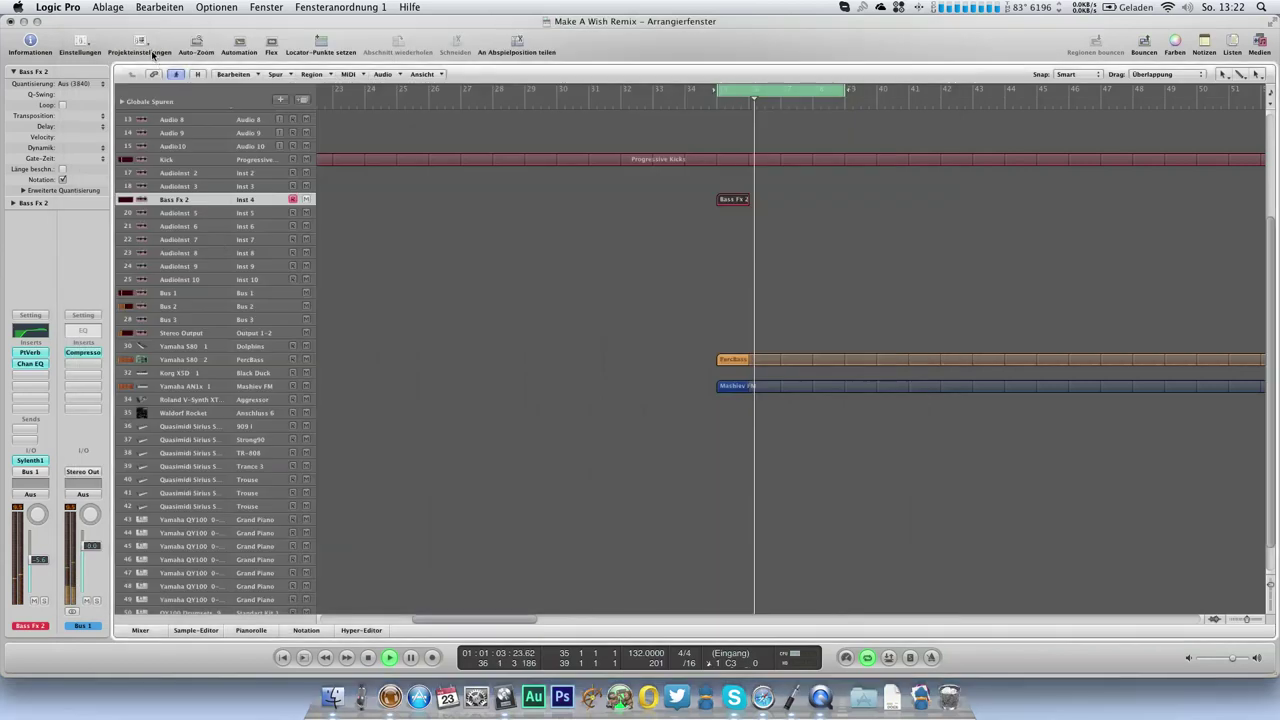
Loop the Bass Fx 2 region and insert a Compressor on its track with the Pumping preset and Bus 1 as side chain
key("l")
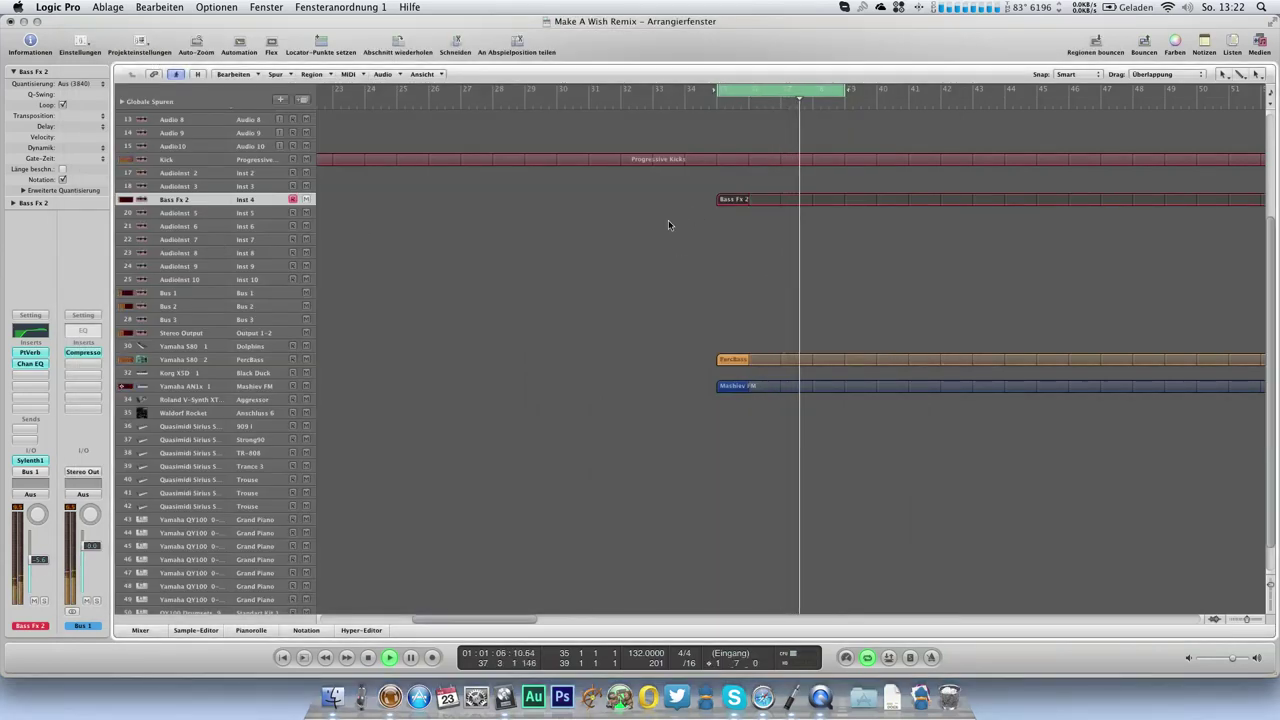
left_click(30, 371)
mouse_move(55, 417)
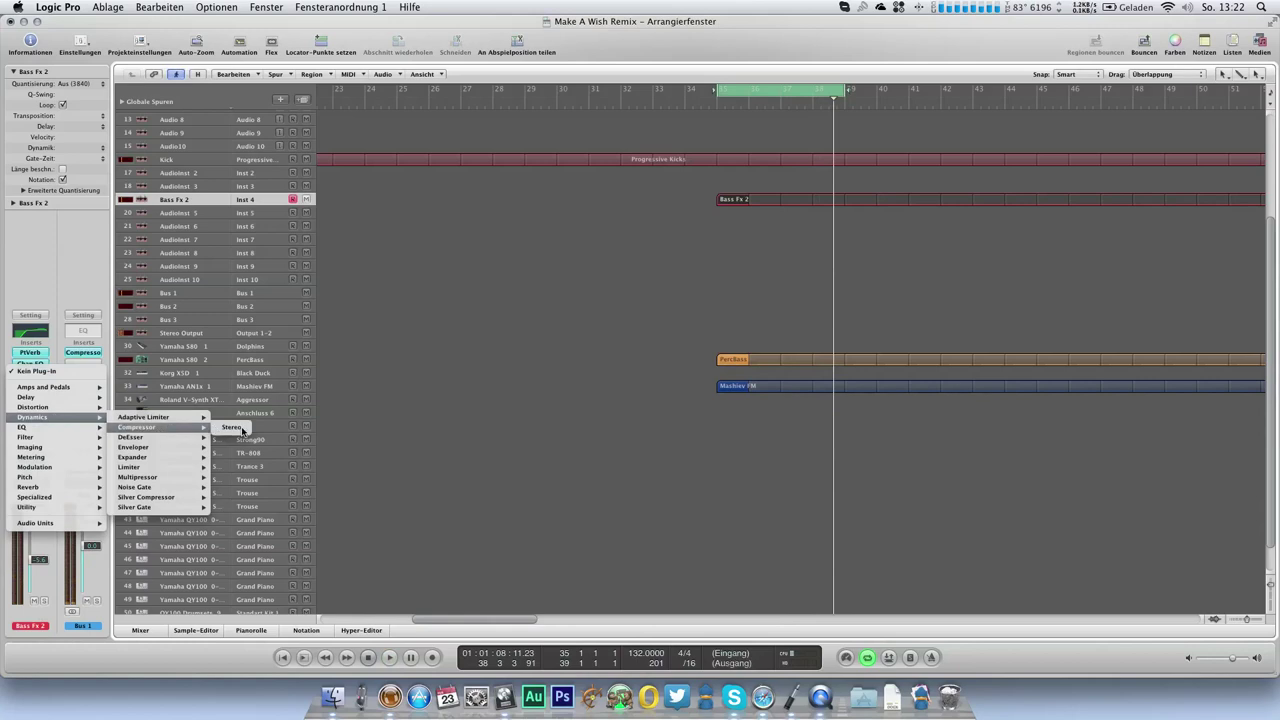
left_click(238, 428)
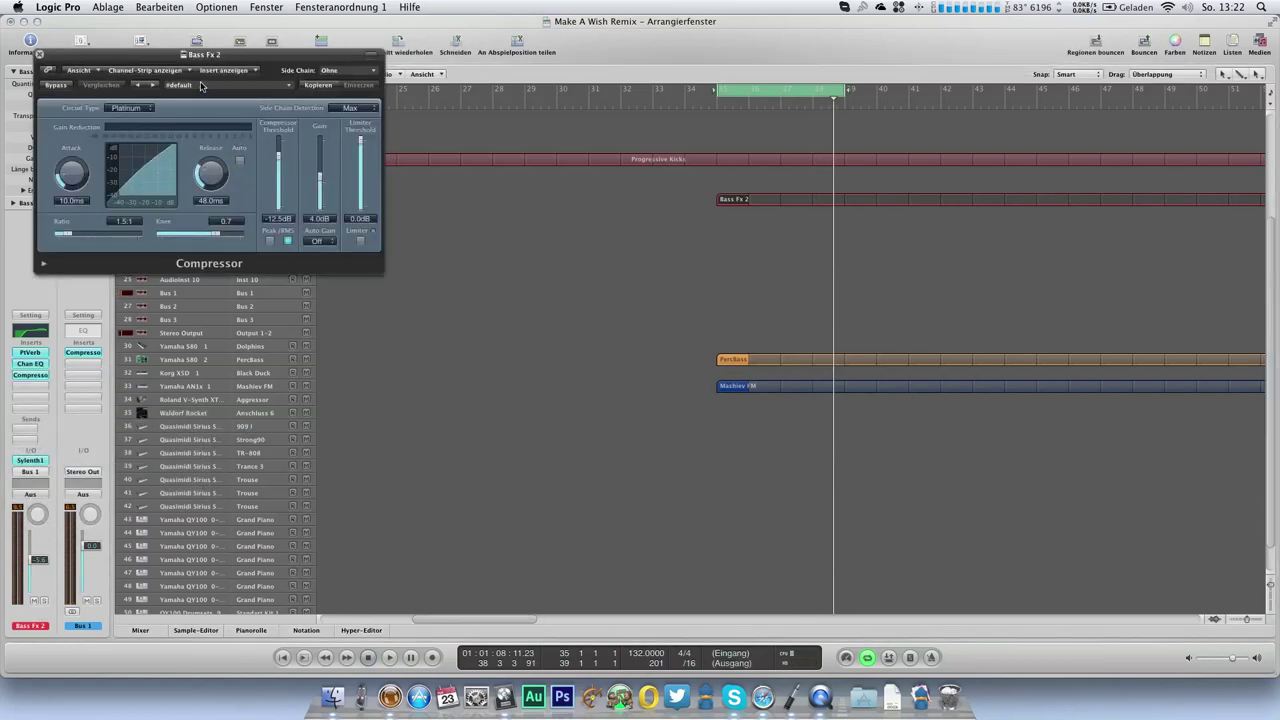
left_click(201, 86)
left_click(233, 200)
left_click(342, 72)
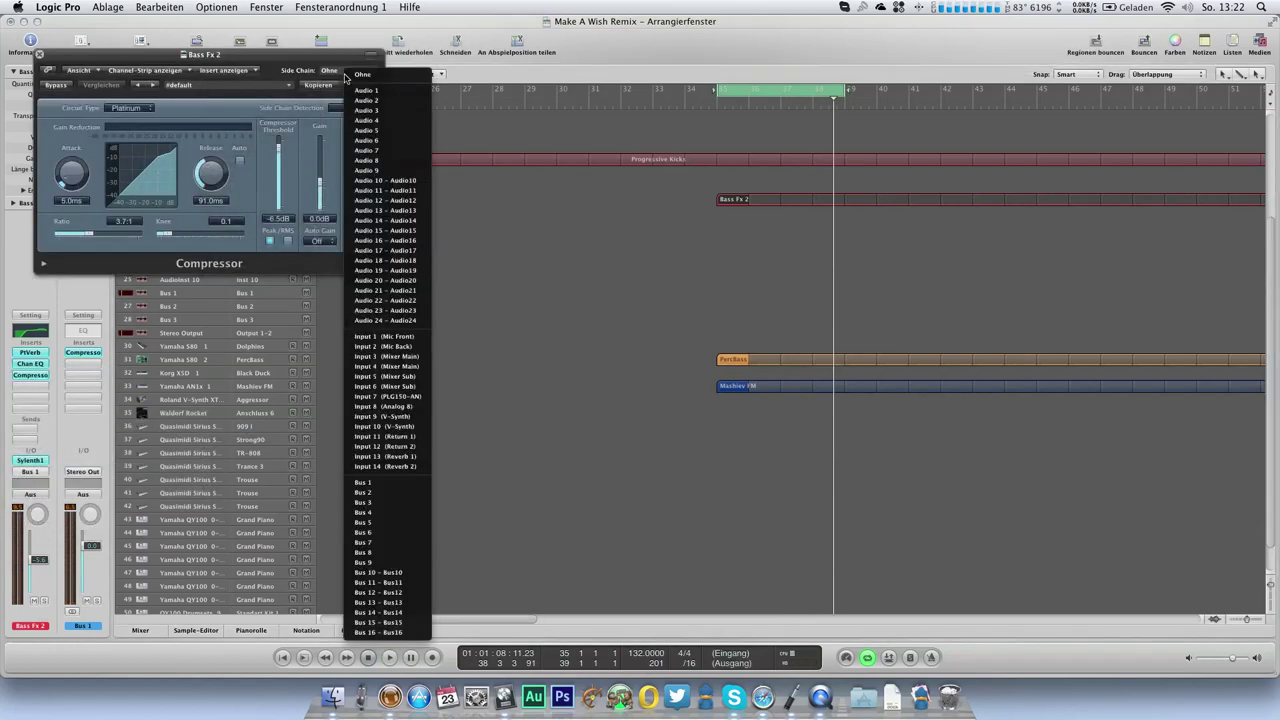
left_click(392, 485)
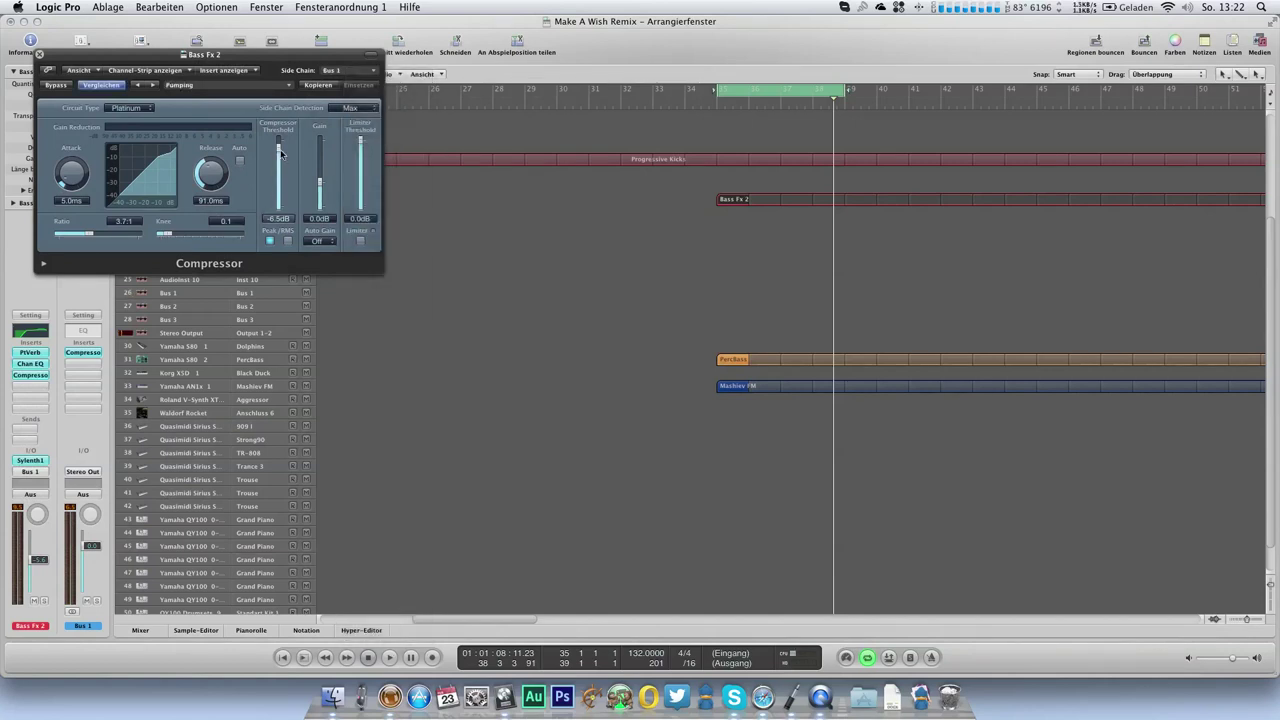
During playback, set the Bass Fx 2 compressor to -36.5 dB threshold, 34.0 ms release and 11.0:1 ratio
key("space")
left_click_drag(277, 174, 277, 186)
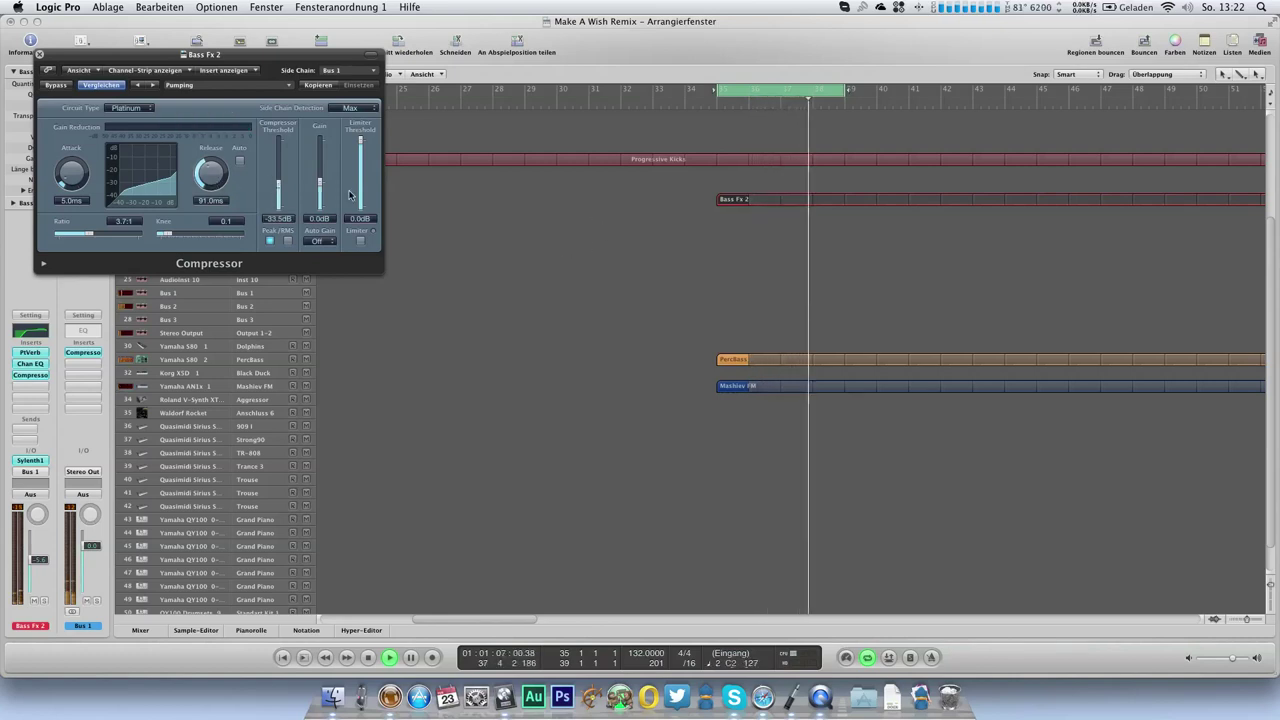
left_click_drag(278, 186, 284, 176)
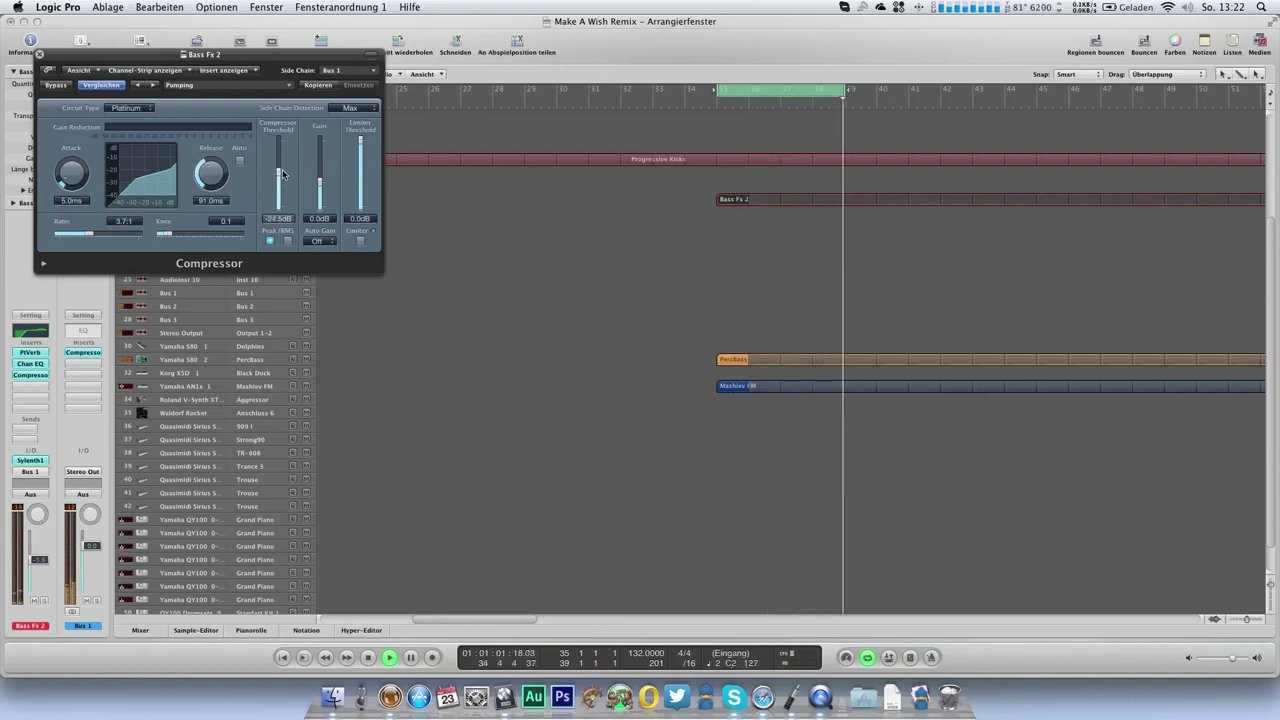
left_click_drag(224, 178, 281, 194)
left_click_drag(136, 233, 156, 238)
left_click_drag(280, 196, 281, 190)
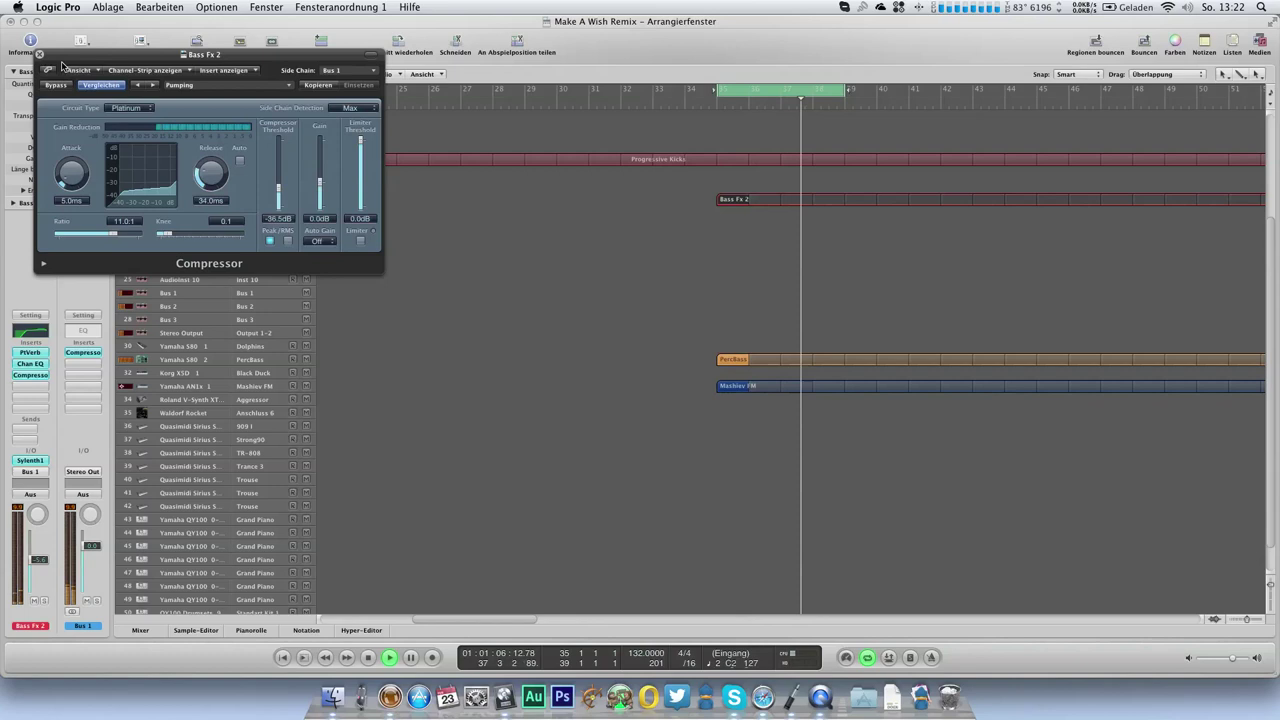
left_click(40, 55)
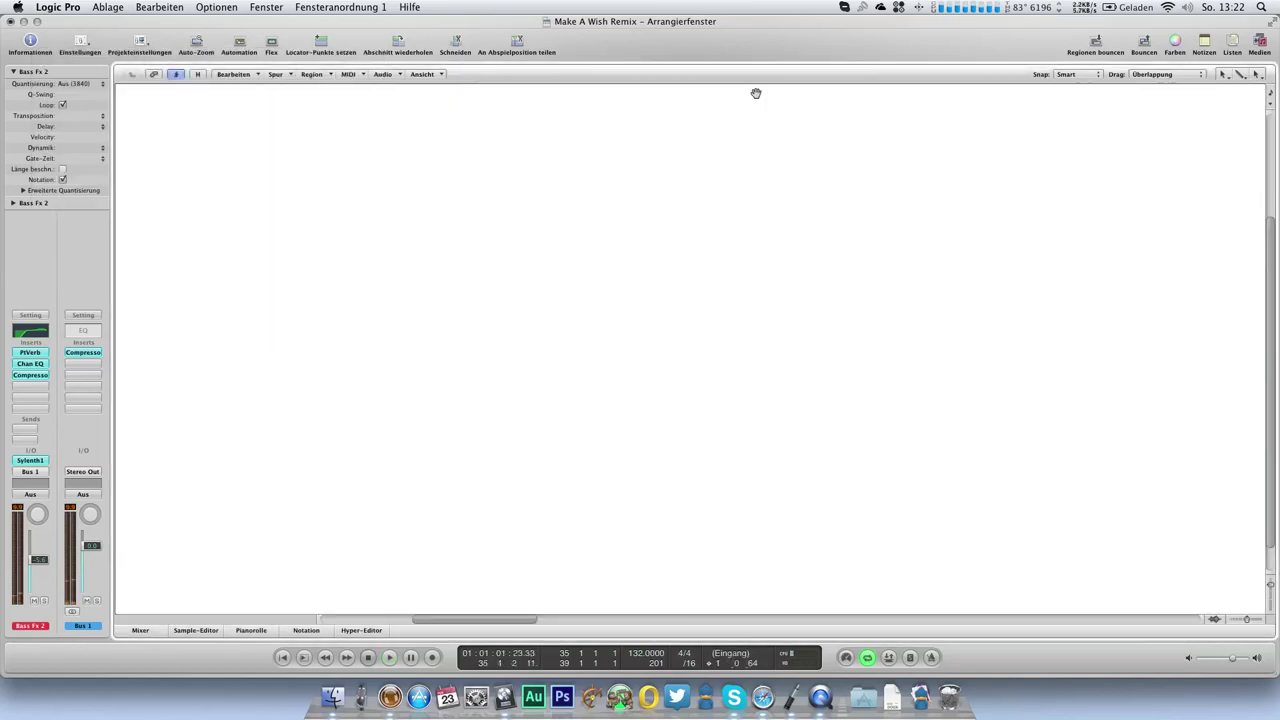
Play back the cycle range from bar 35 to hear the compressed Bass Fx 2 track in the mix
left_click(756, 93)
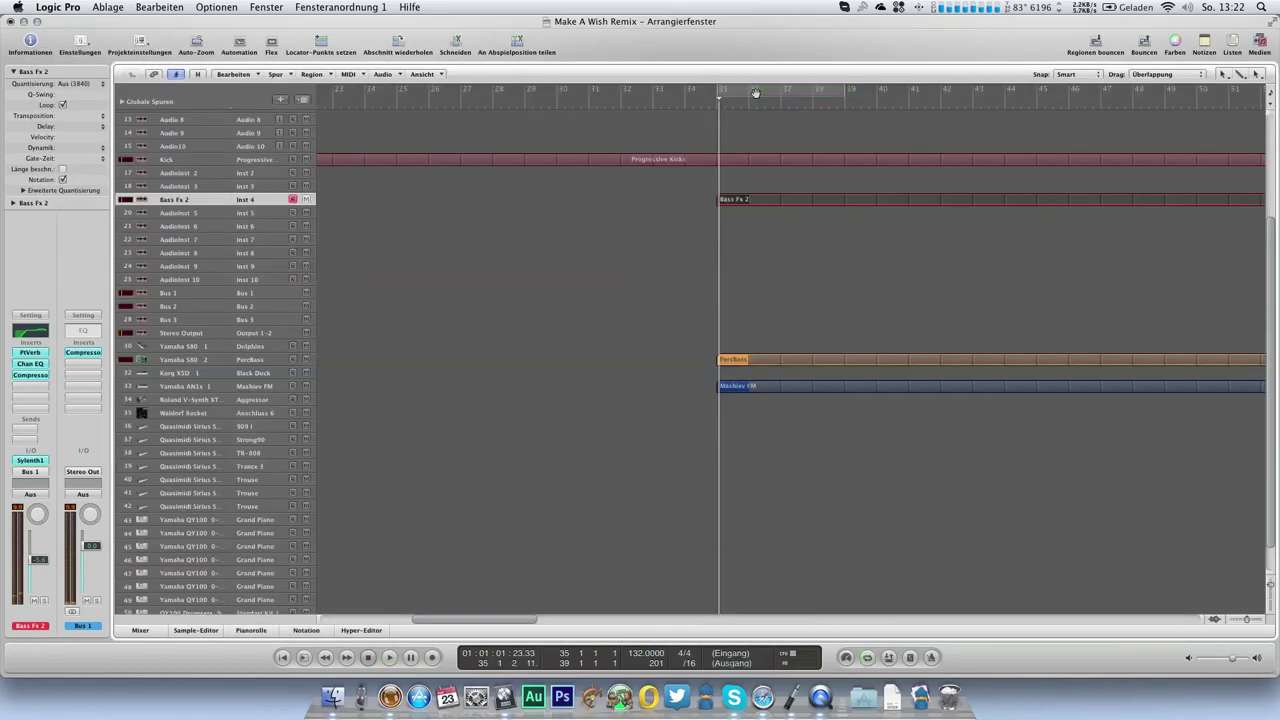
left_click(754, 92)
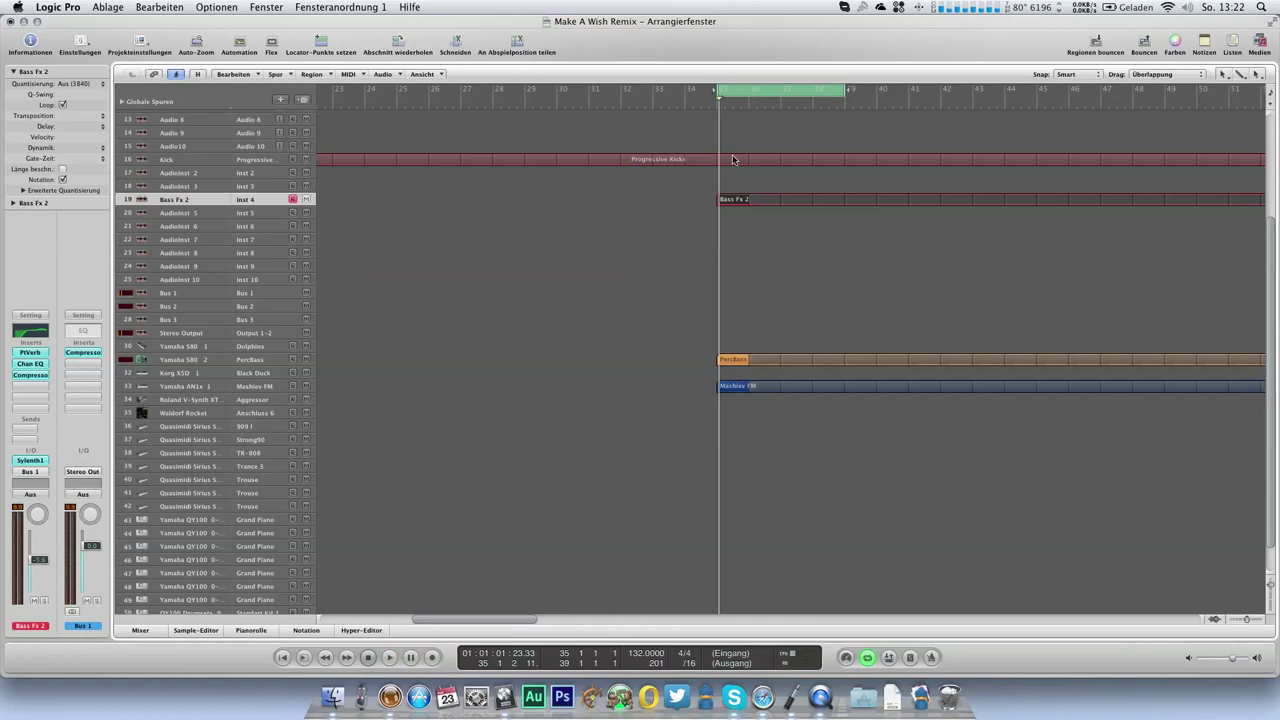
key("space")
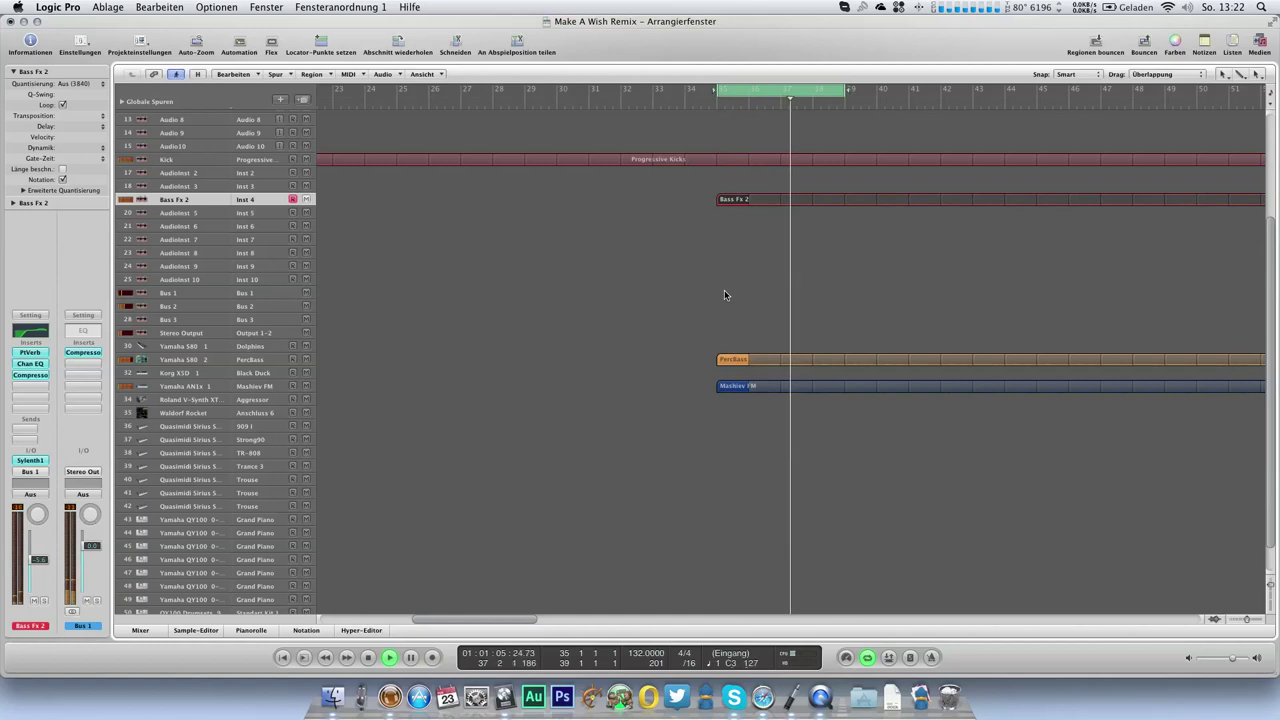
Select the TR-808 track of the Quasimidi Sirius and send all MIDI mixer settings from the mixer
key("Down")
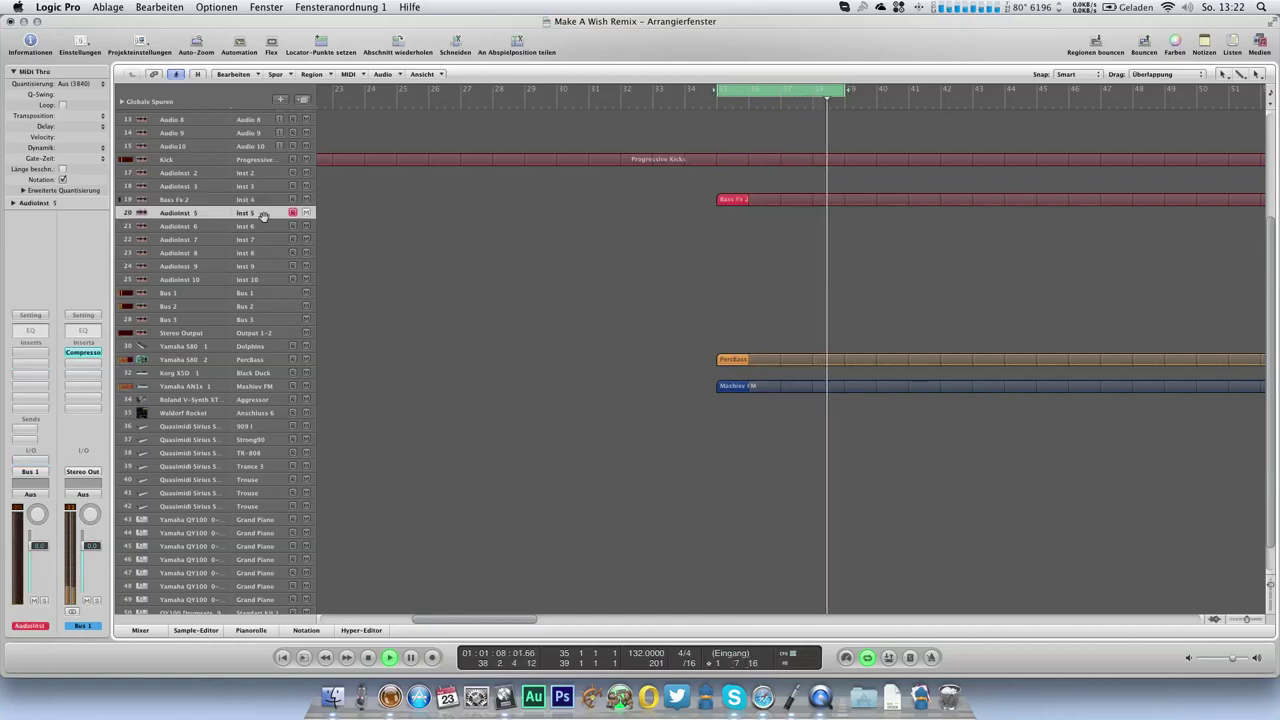
left_click(263, 455)
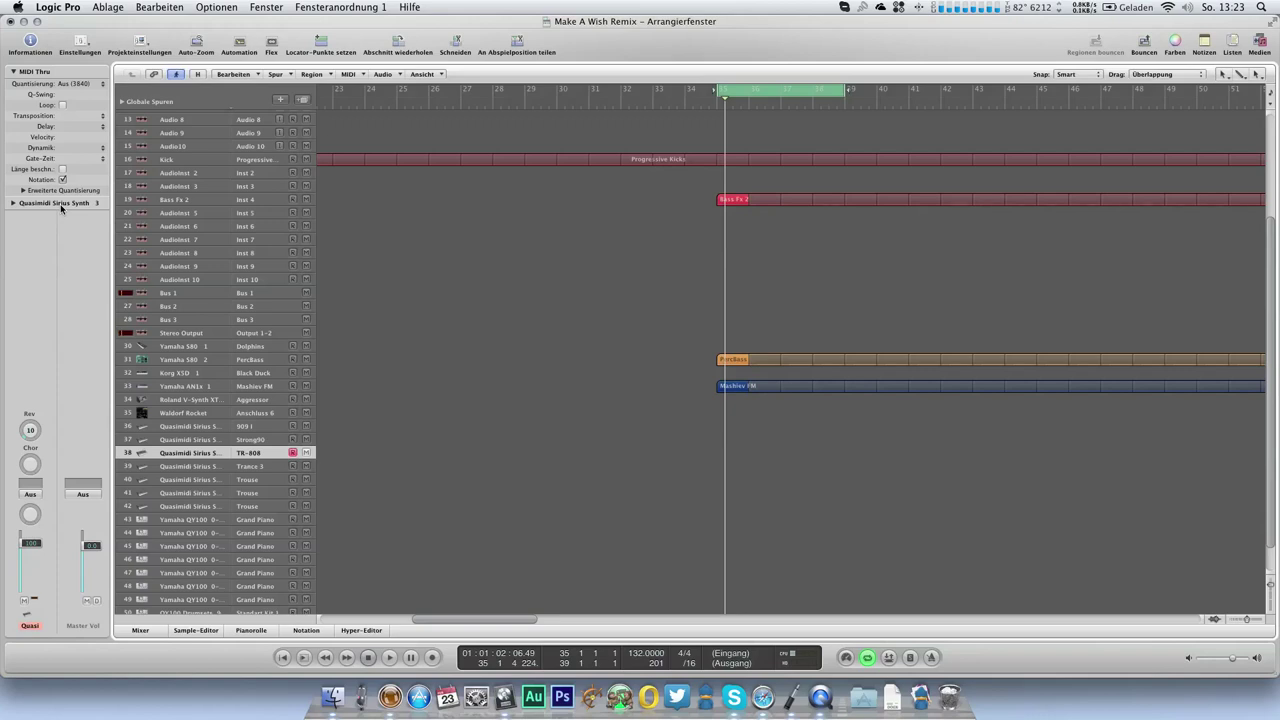
double_click(225, 455)
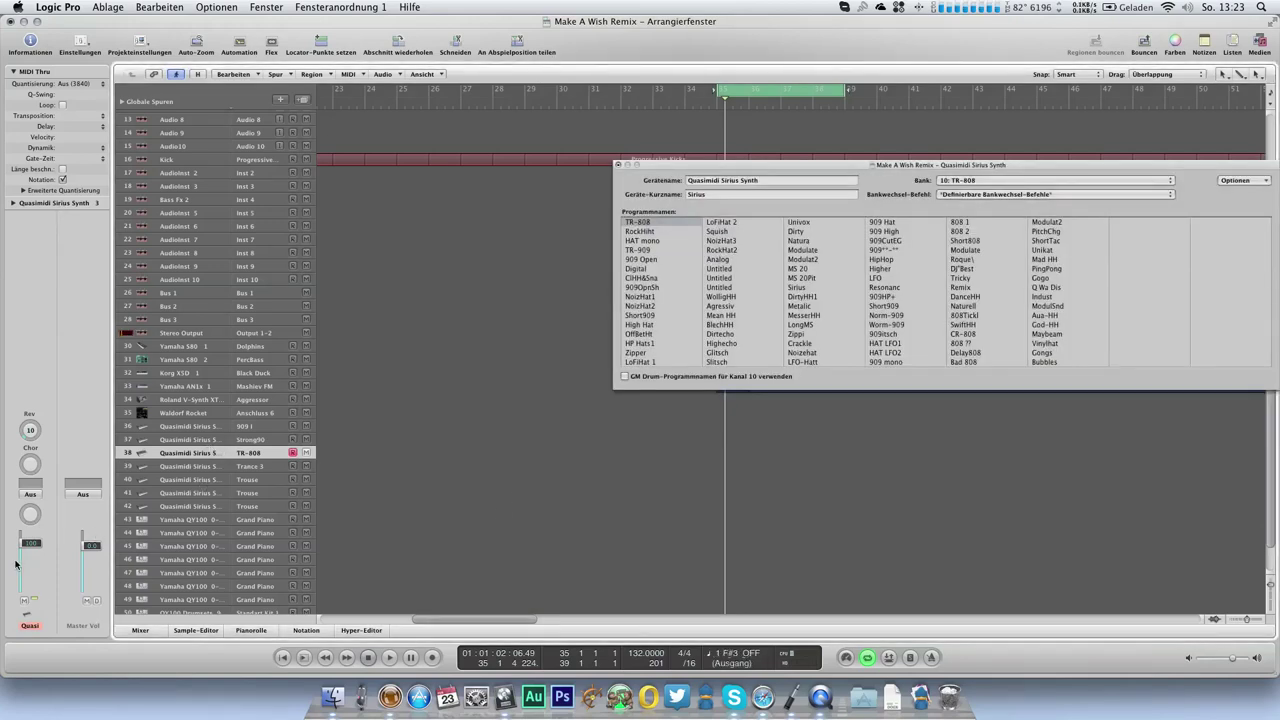
key("3")
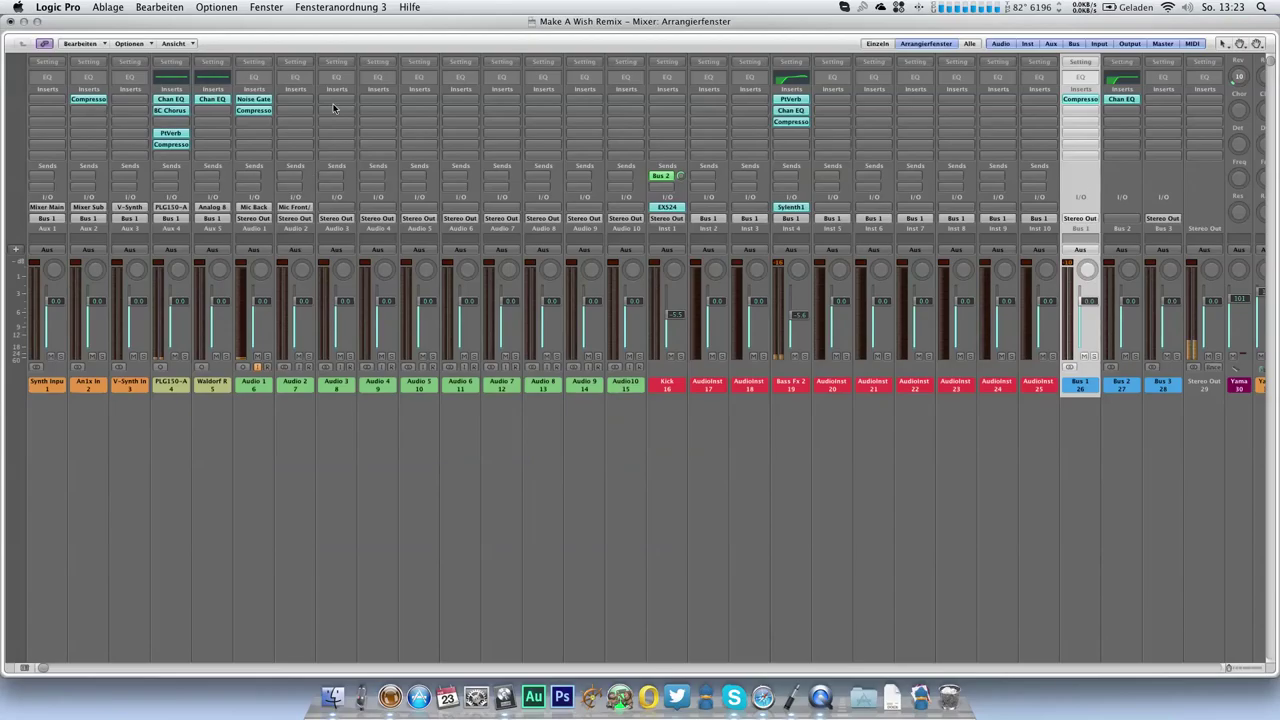
left_click(142, 45)
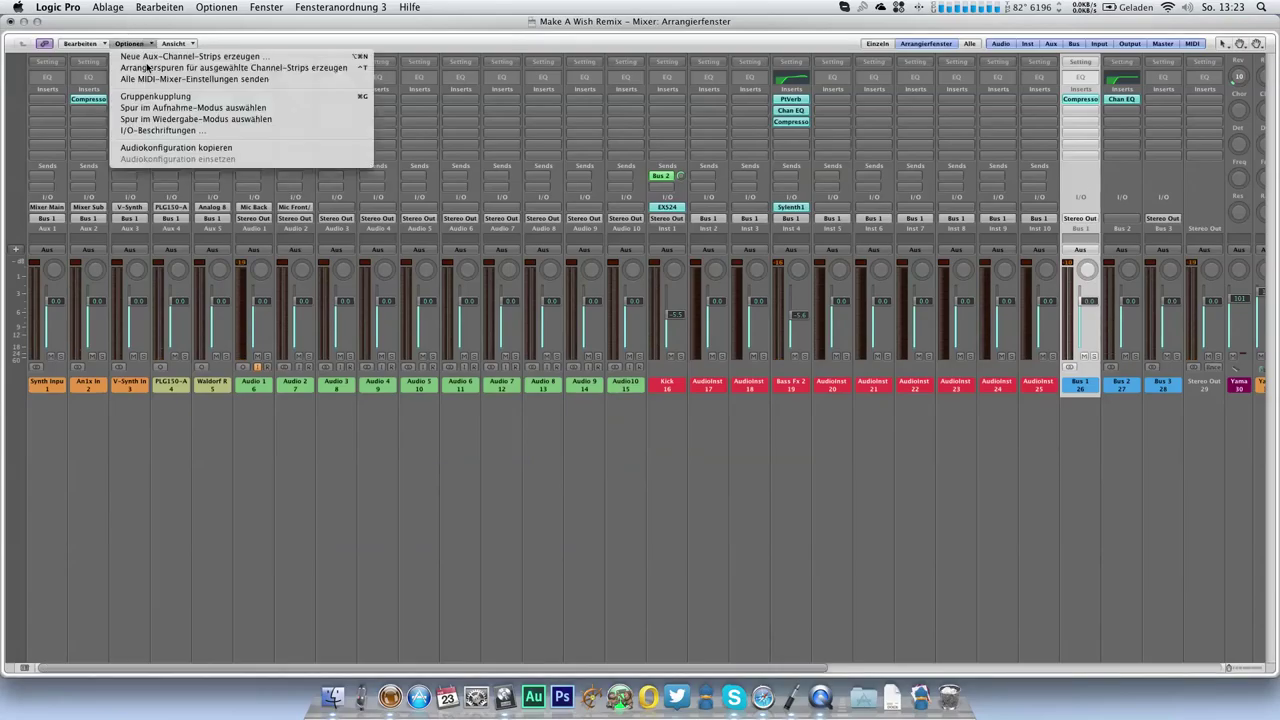
left_click(146, 77)
key("1")
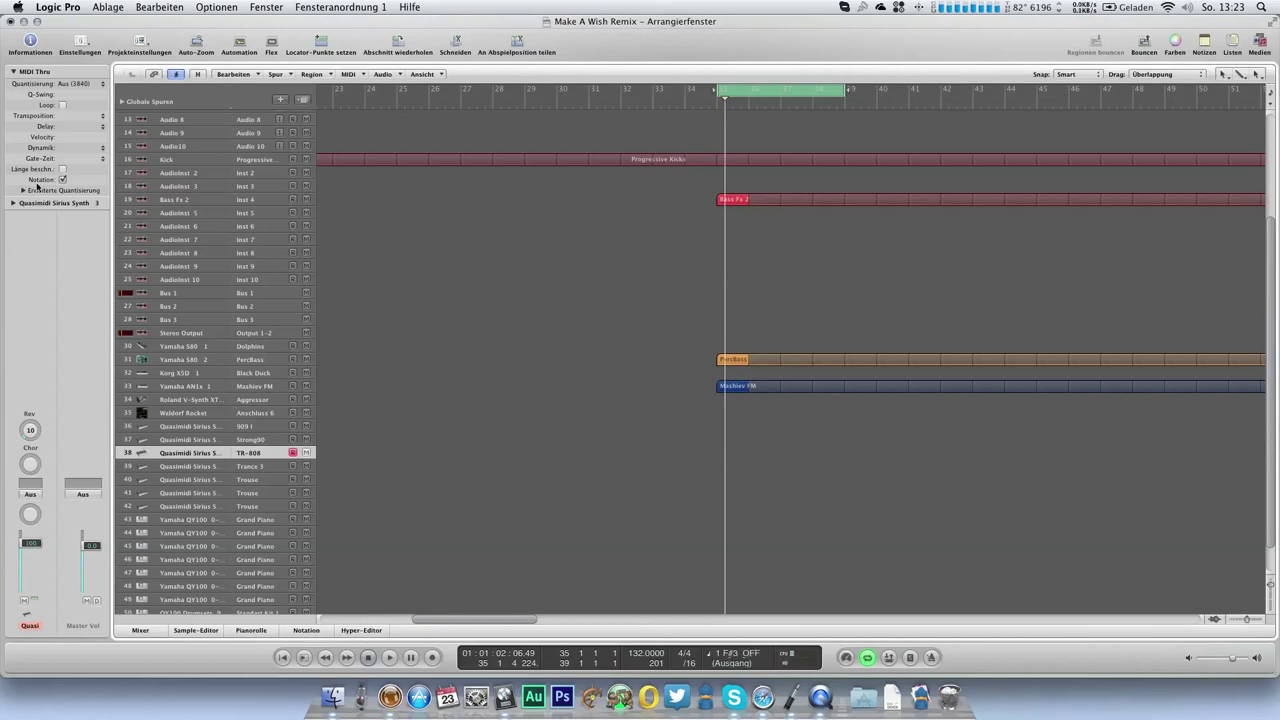
Choose the second Untitled program in the Quasimidi Sirius TR-808 bank and name it Crisp2
double_click(50, 204)
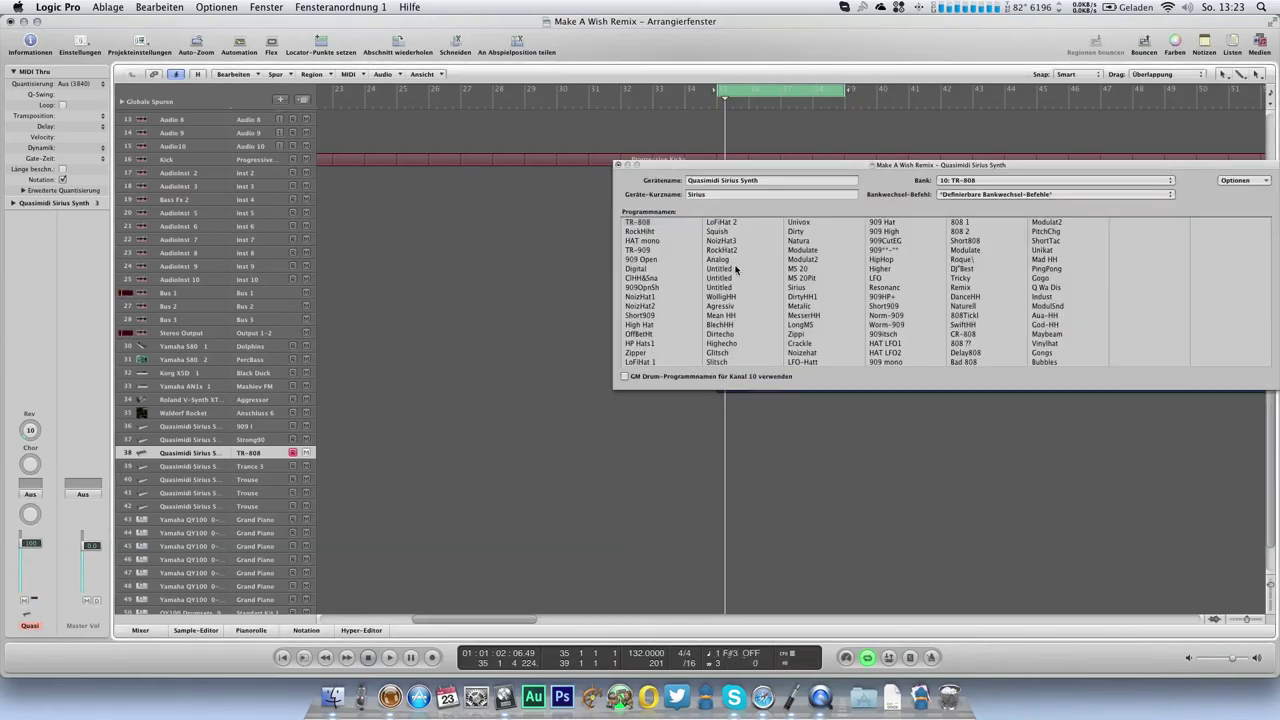
left_click(730, 270)
left_click(725, 279)
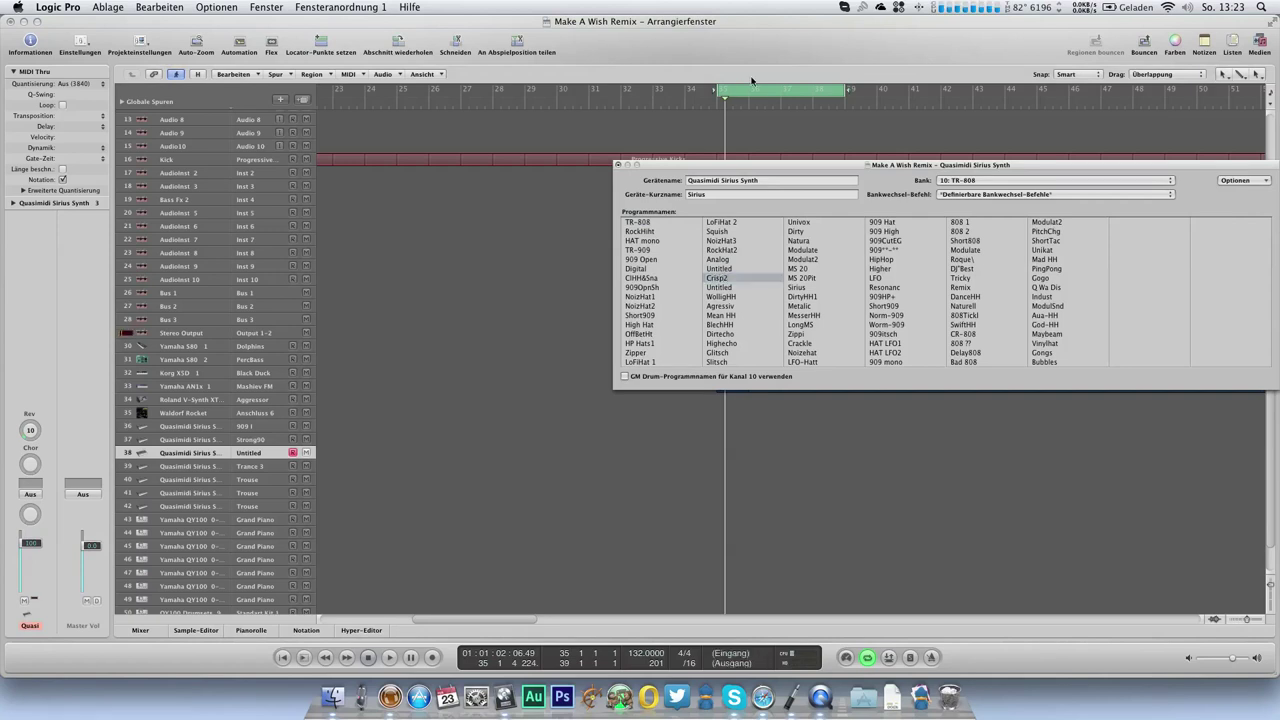
left_click(618, 165)
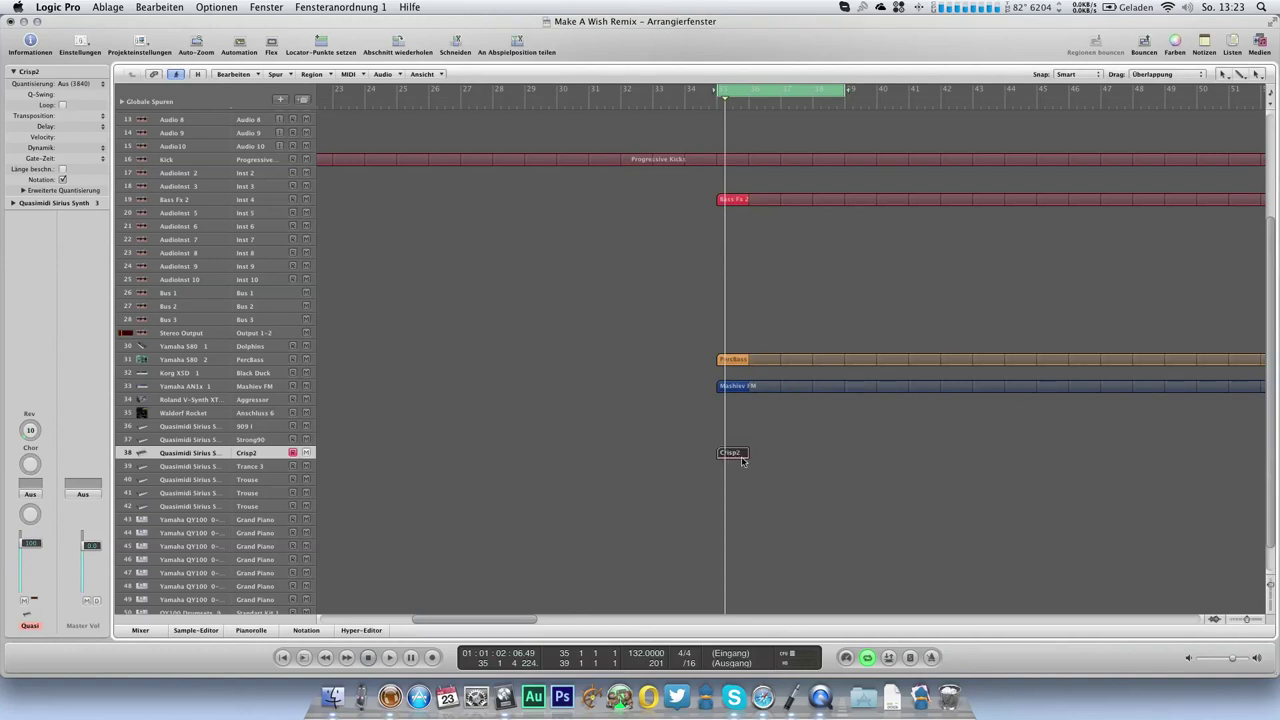
Draw four sixteenth A#2 notes on the off-beats of the Crisp2 region at bar 35 and play them back
double_click(745, 456)
scroll(273, 251, "down", 2)
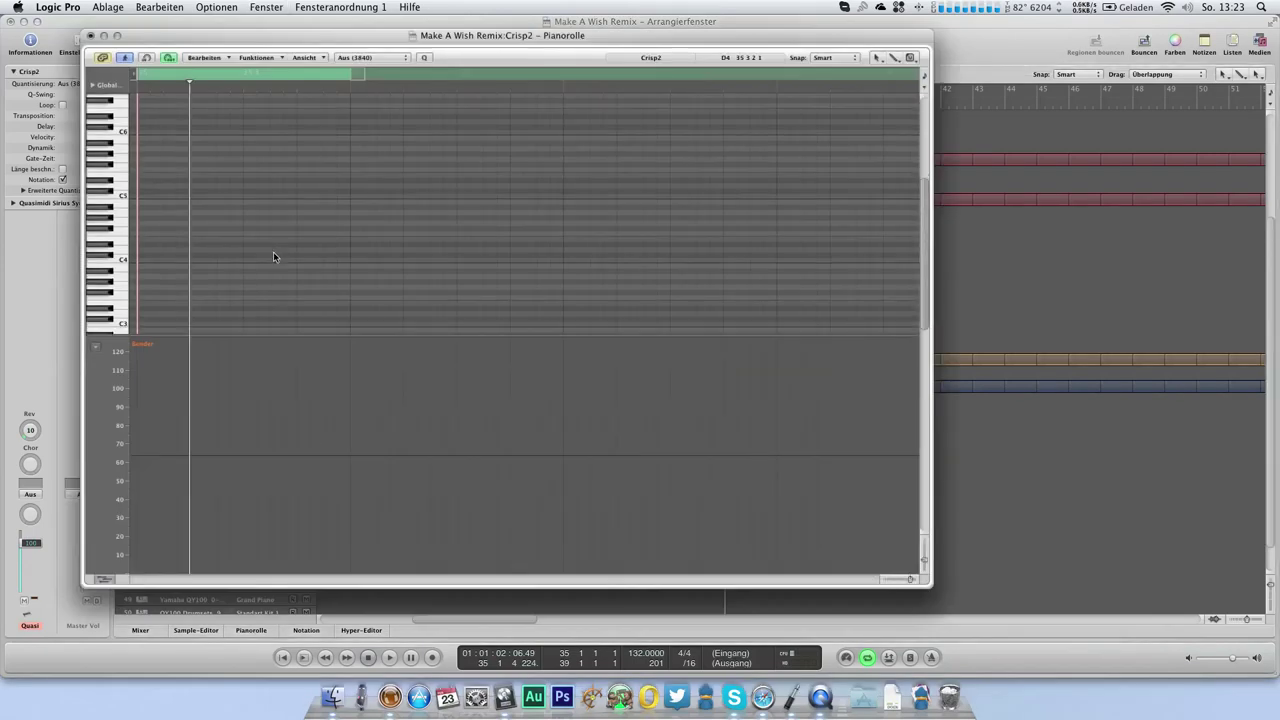
scroll(274, 251, "down", 5)
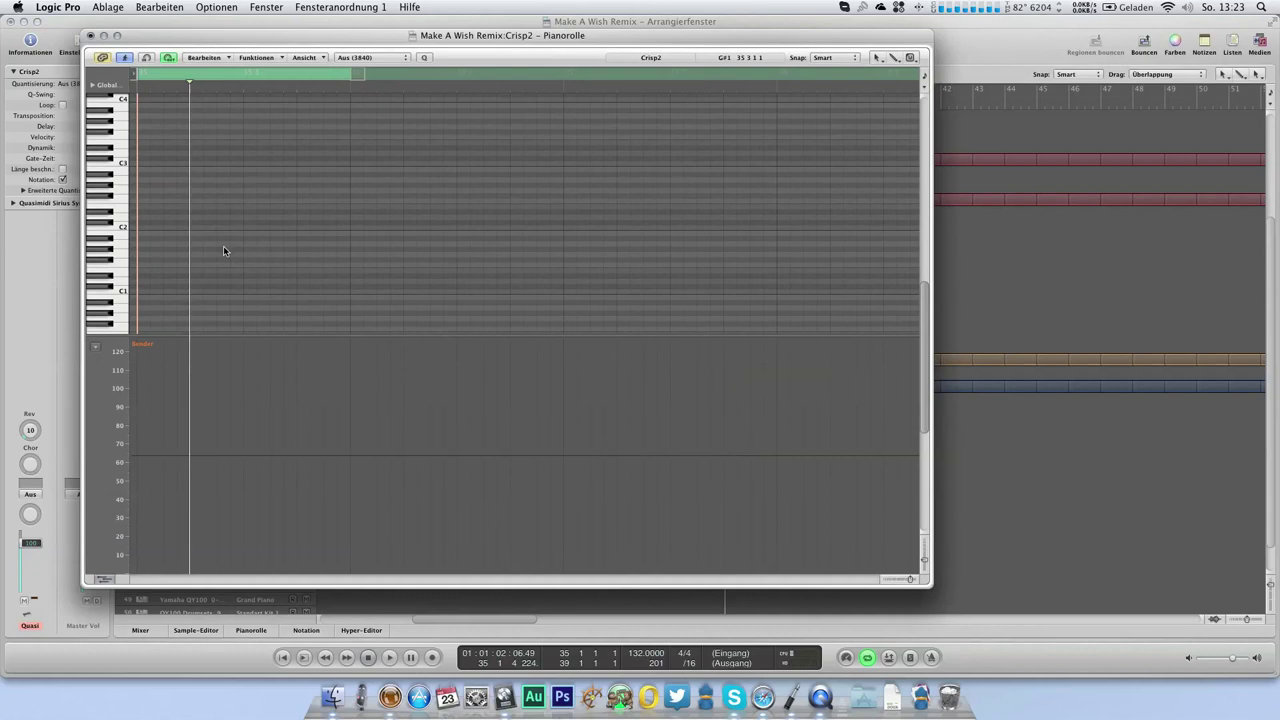
left_click_drag(210, 177, 180, 178)
key("space")
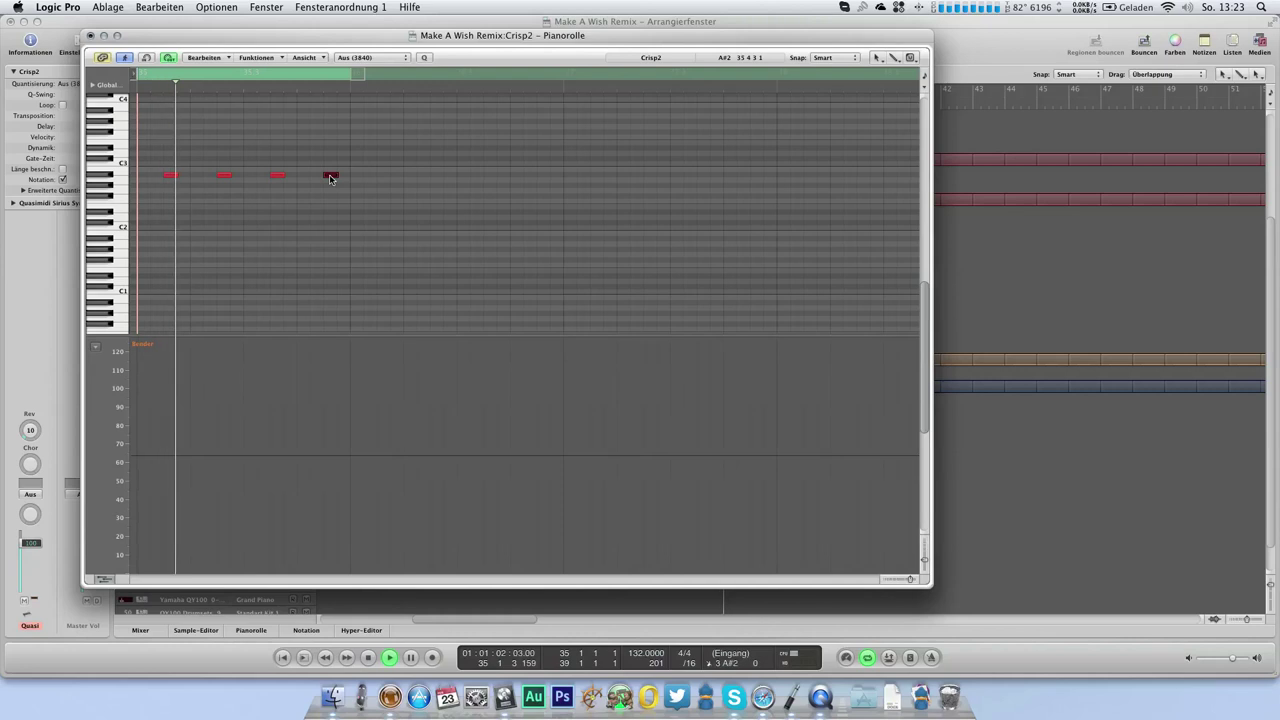
left_click(90, 37)
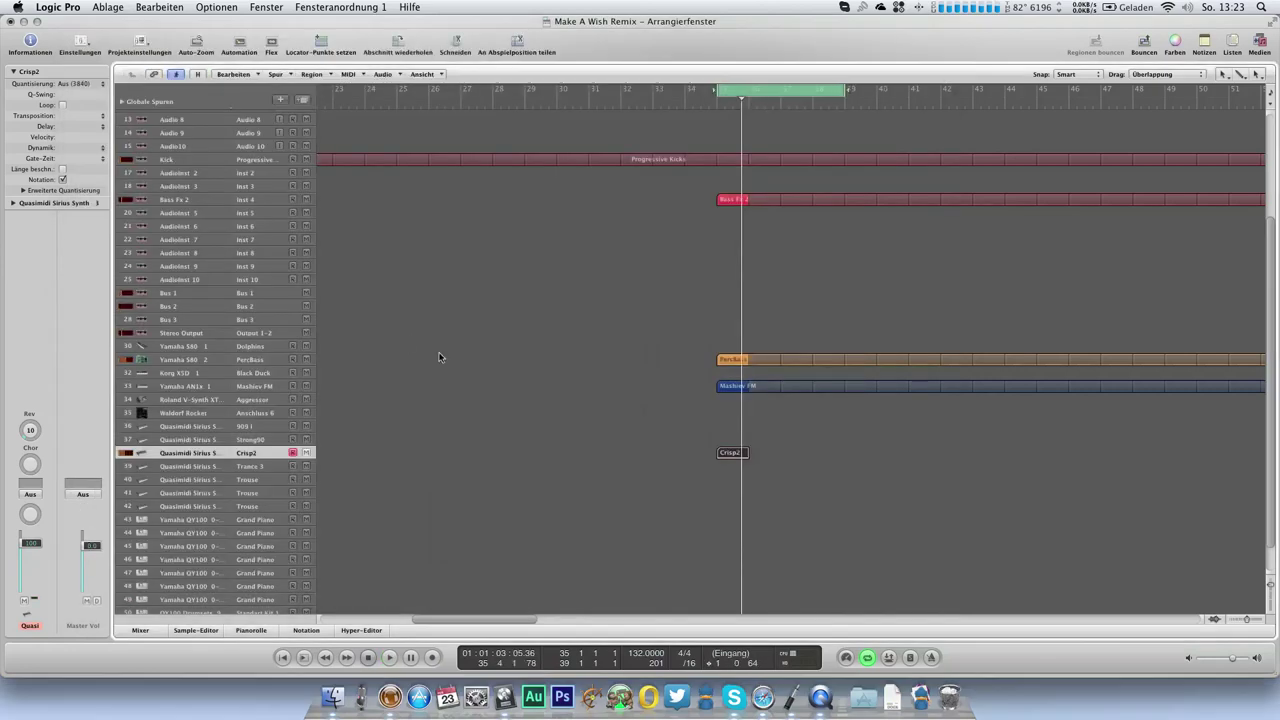
Expand the Maxhiev FM track's parameters, toggle its program setting, and select the PercBass track
left_click(273, 365)
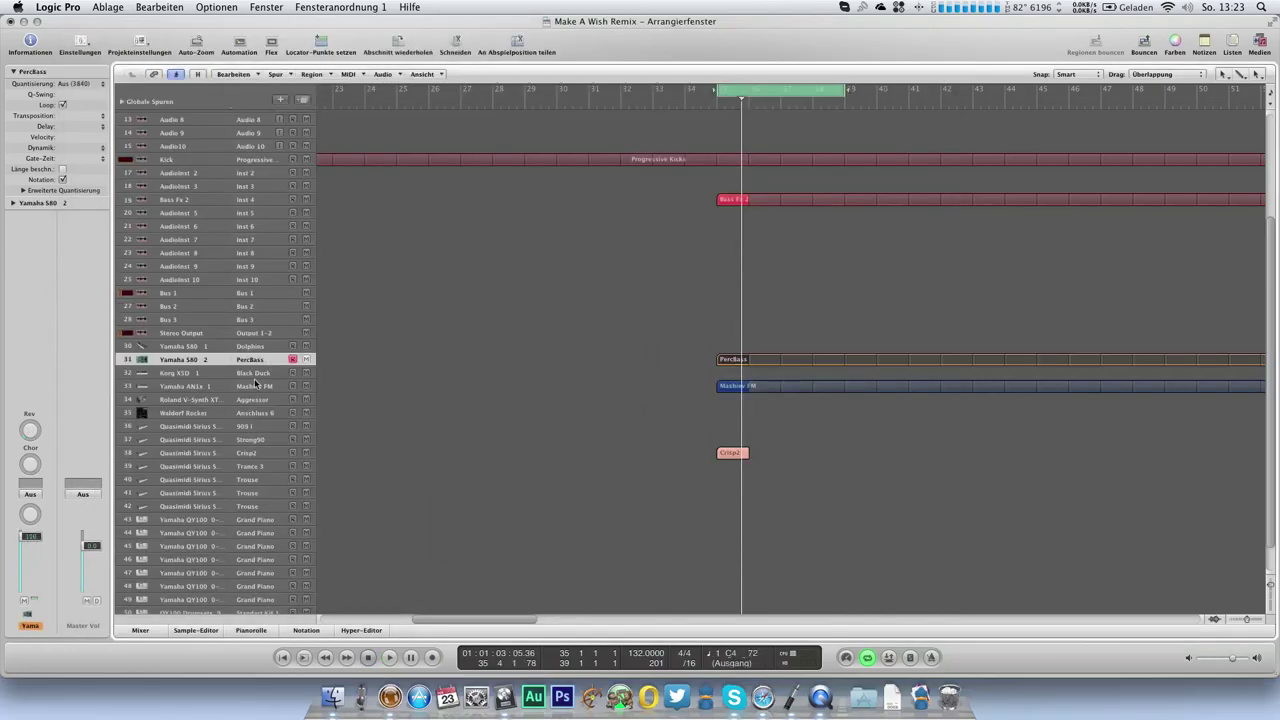
left_click(256, 386)
left_click(14, 203)
left_click(63, 254)
left_click(275, 361)
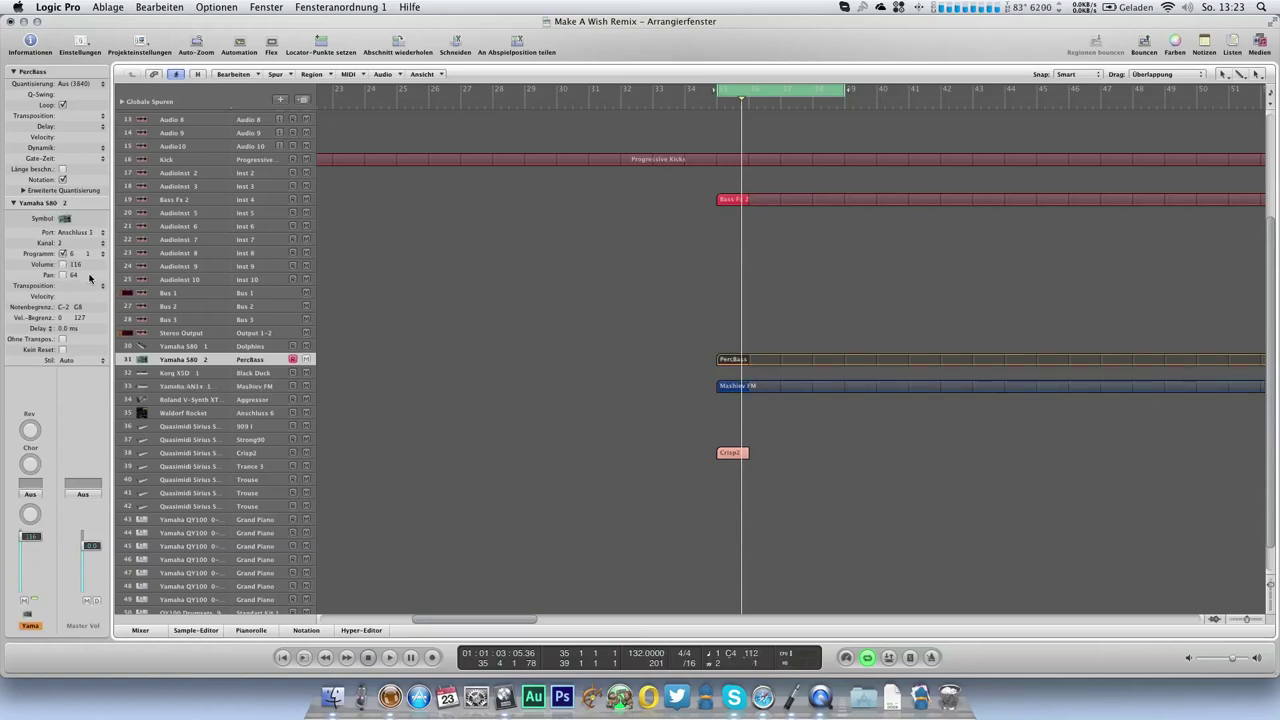
Loop the Crisp2 region and play it back together with the other tracks
key("space")
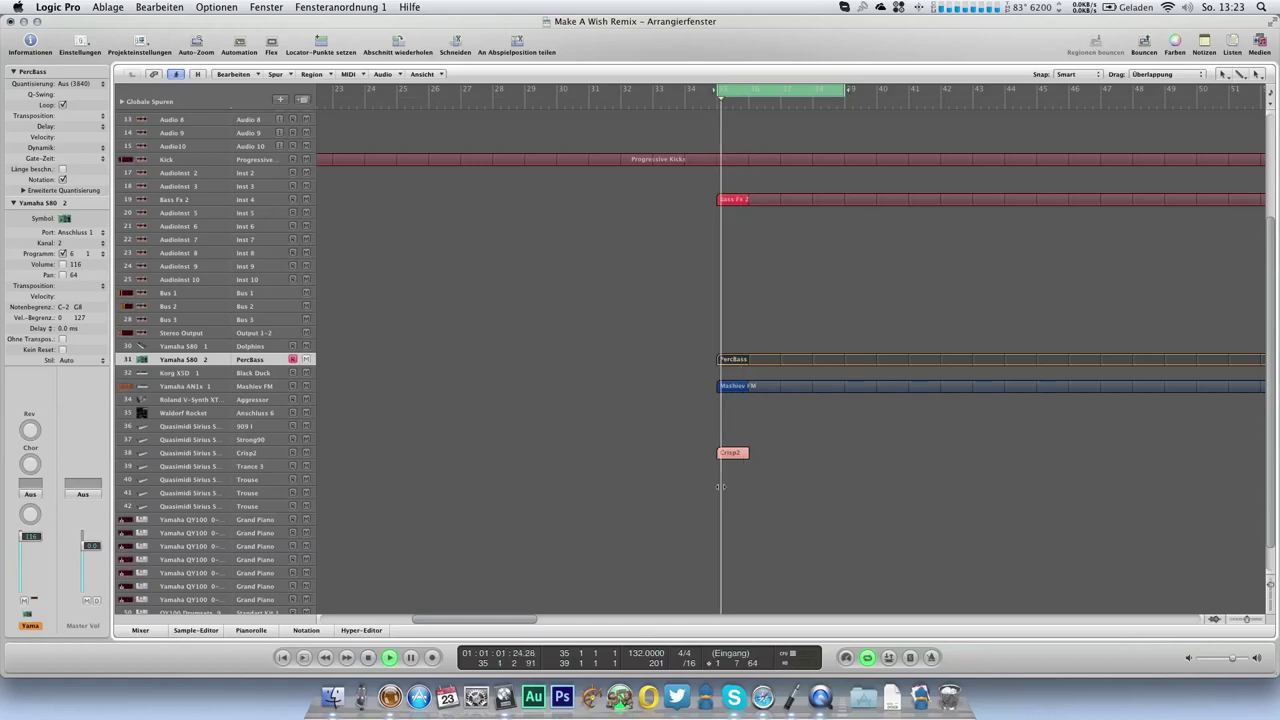
left_click(728, 451)
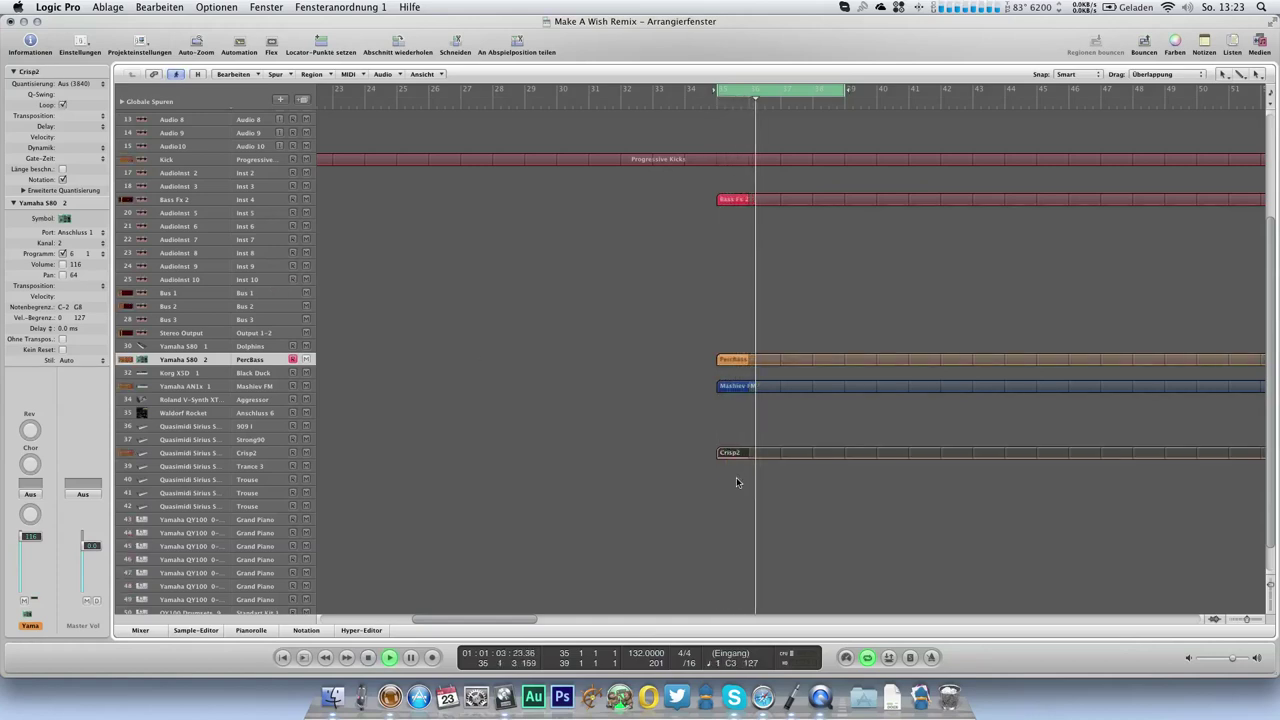
key("super+6")
scroll(248, 304, "down", 2)
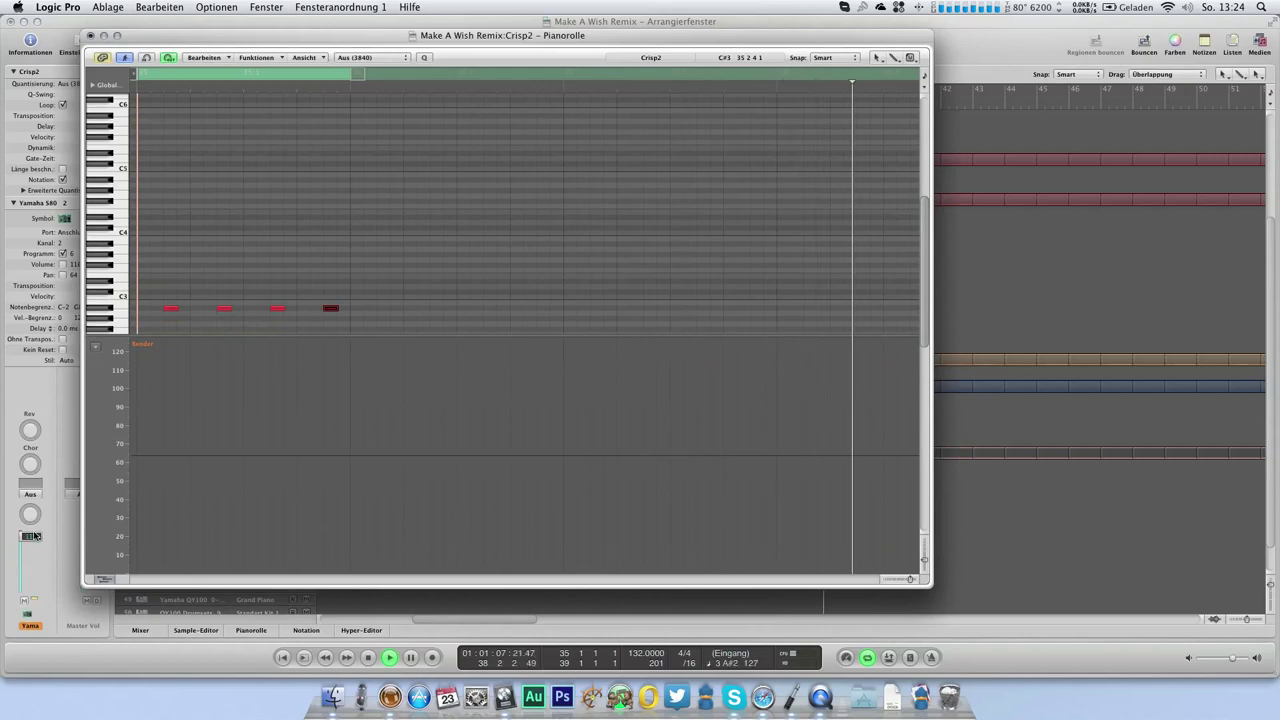
key("super+w")
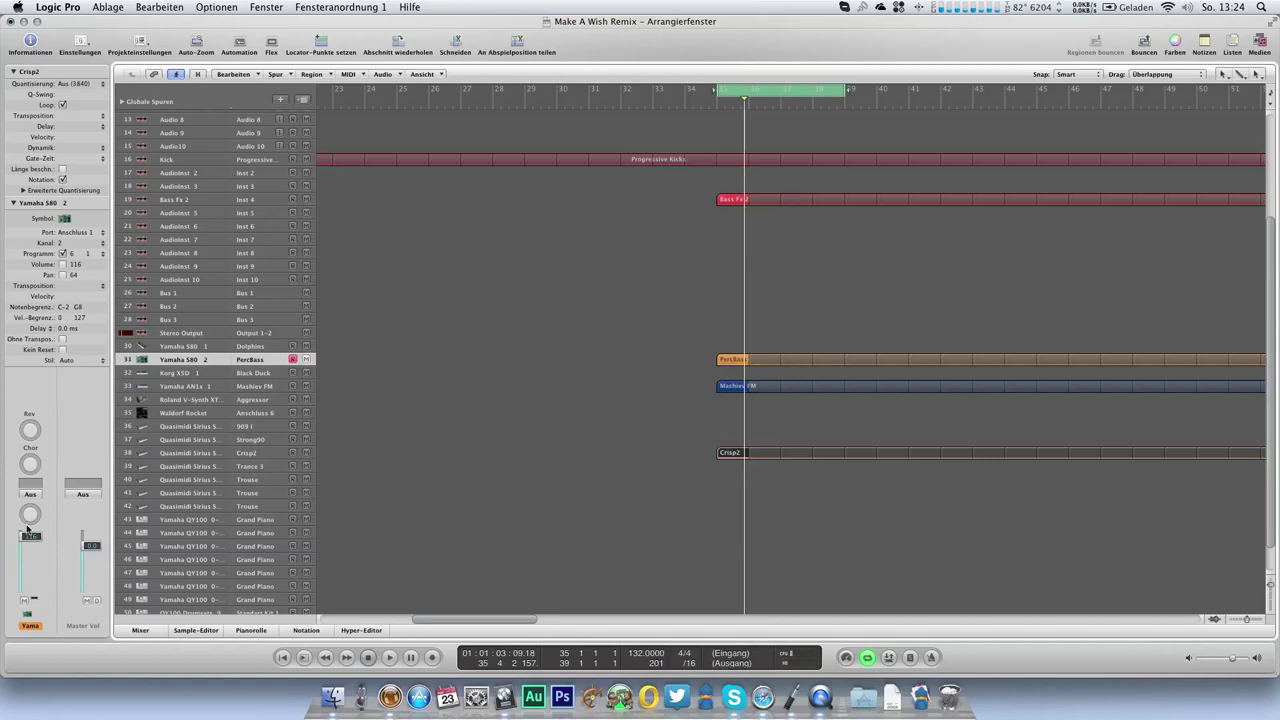
key("space")
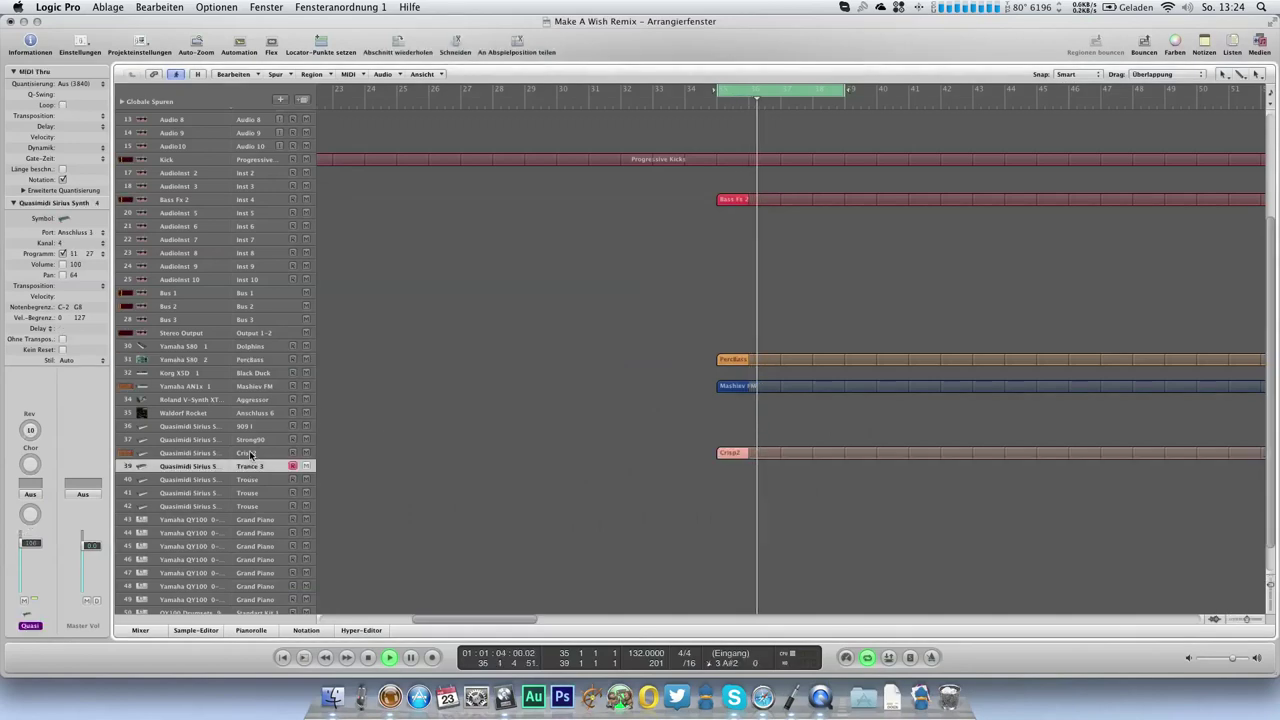
Set the Crisp2 track's reverb to 20 and copy its four A#2 notes a sixteenth later at a lower pitch and velocity
left_click(250, 455)
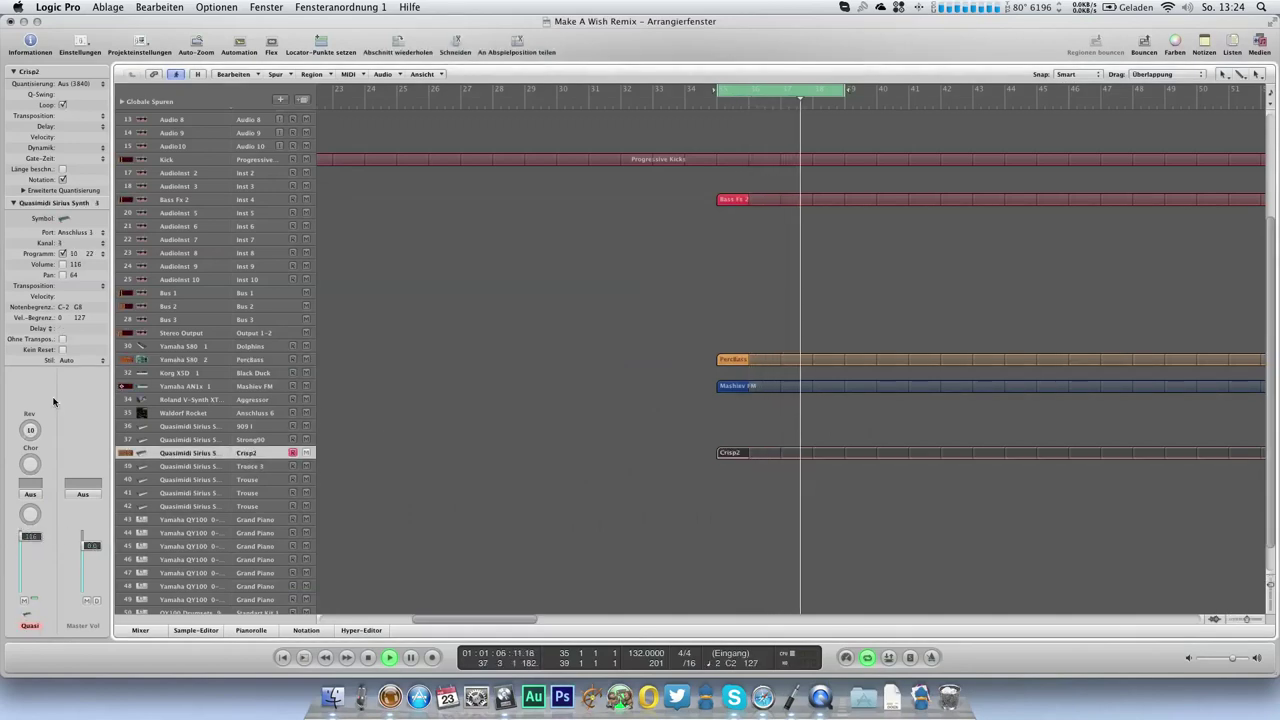
double_click(742, 446)
key("super+a")
left_click_drag(171, 214, 184, 236)
left_click_drag(184, 236, 183, 264)
left_click_drag(157, 192, 342, 235)
left_click(136, 91)
key("space")
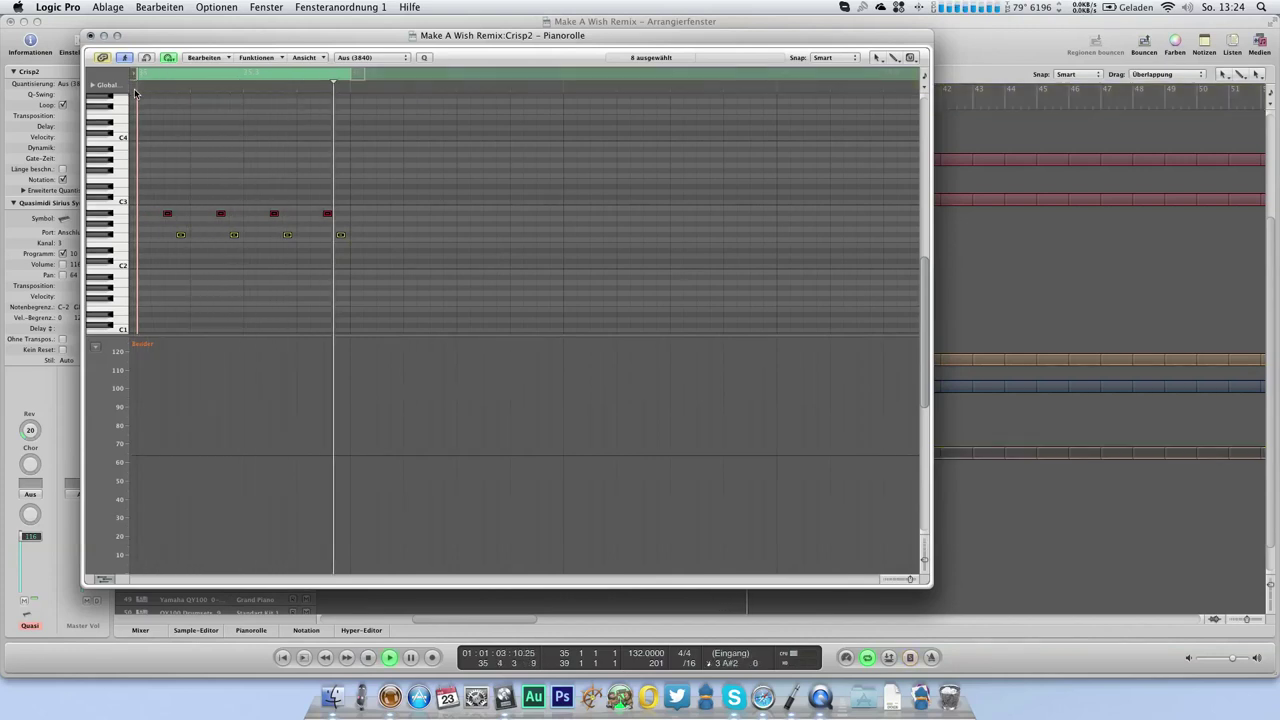
left_click(91, 36)
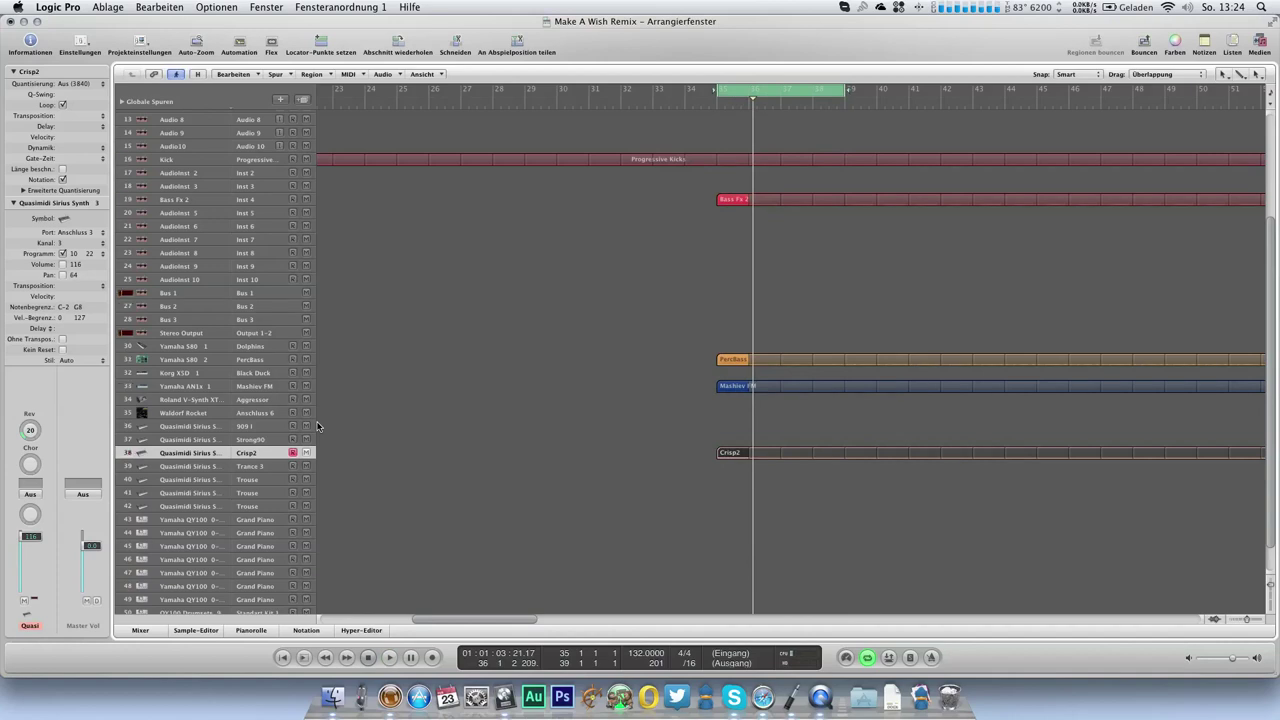
Load the LinPlug CronoX 3 synthesizer as the instrument on the AudioInst 5 track
left_click(260, 213)
left_click(42, 462)
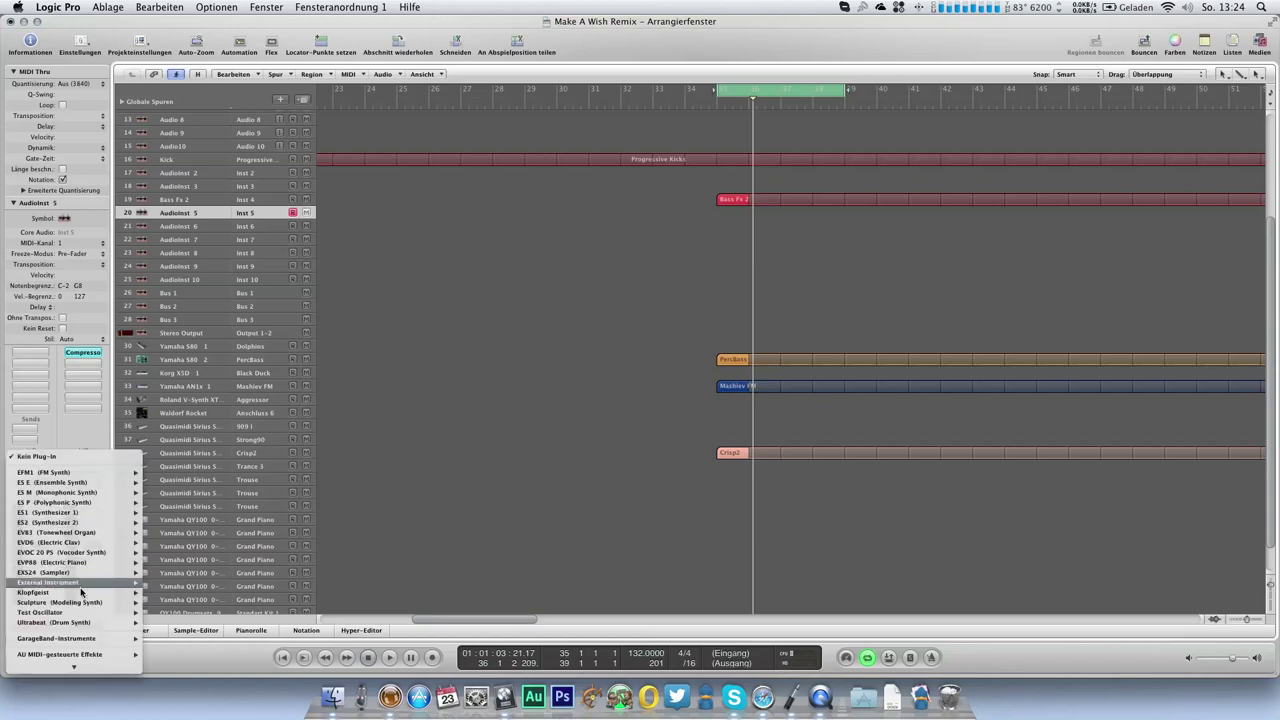
mouse_move(138, 668)
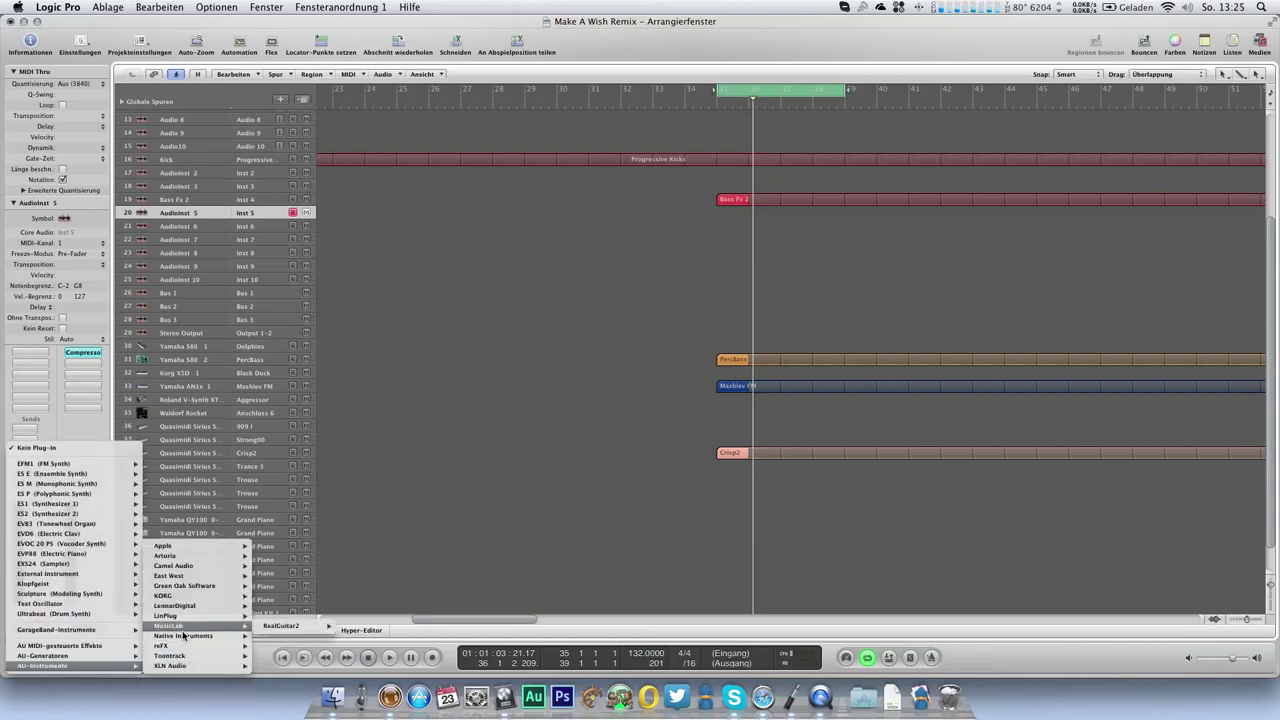
mouse_move(188, 617)
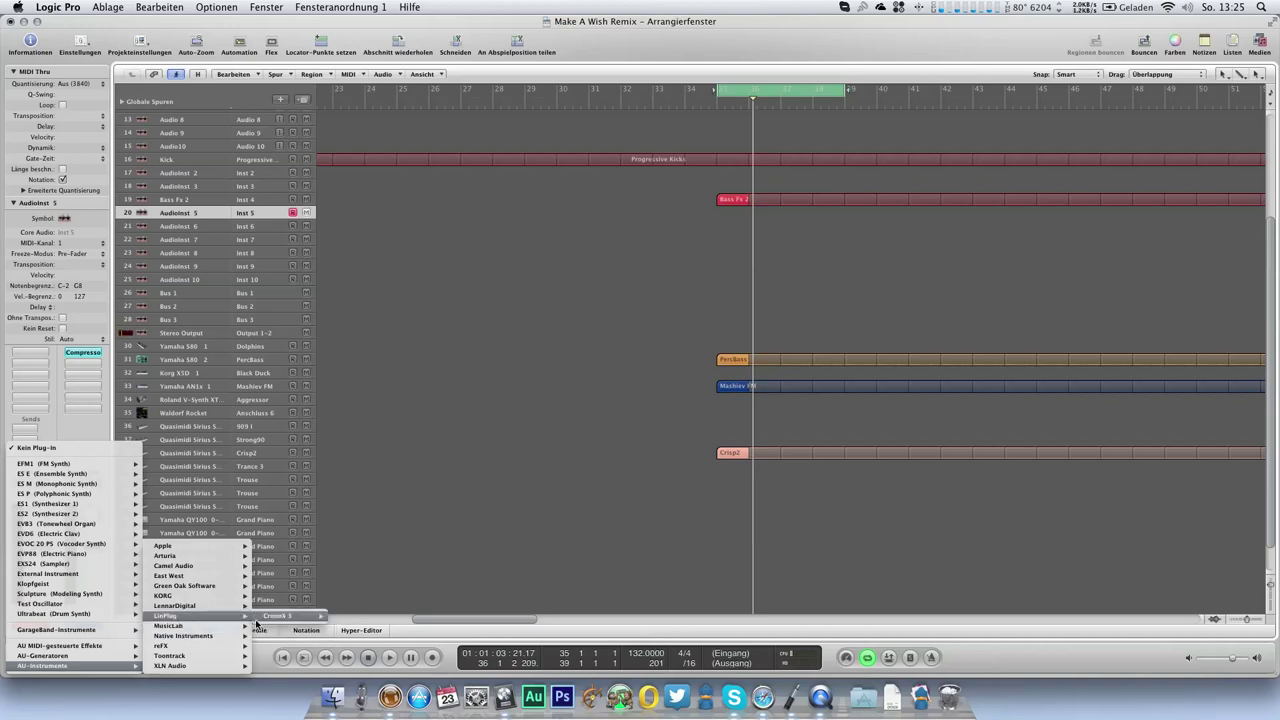
mouse_move(295, 621)
mouse_move(238, 607)
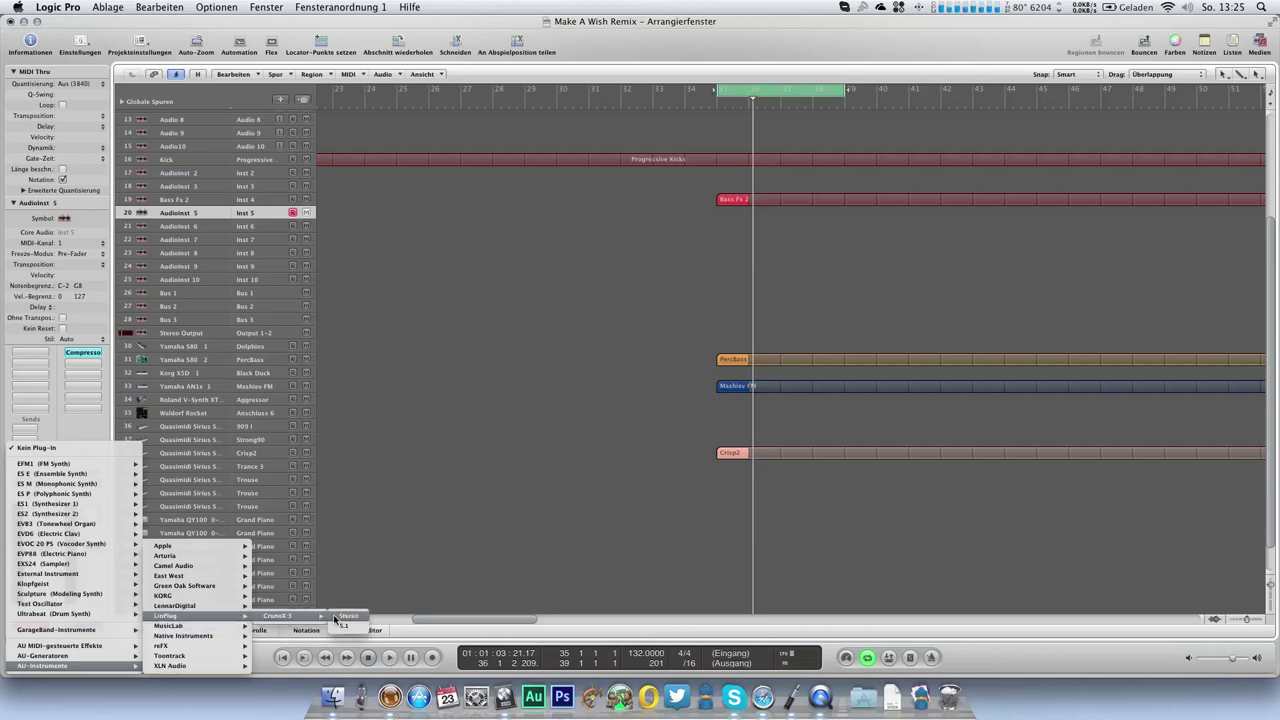
left_click(340, 617)
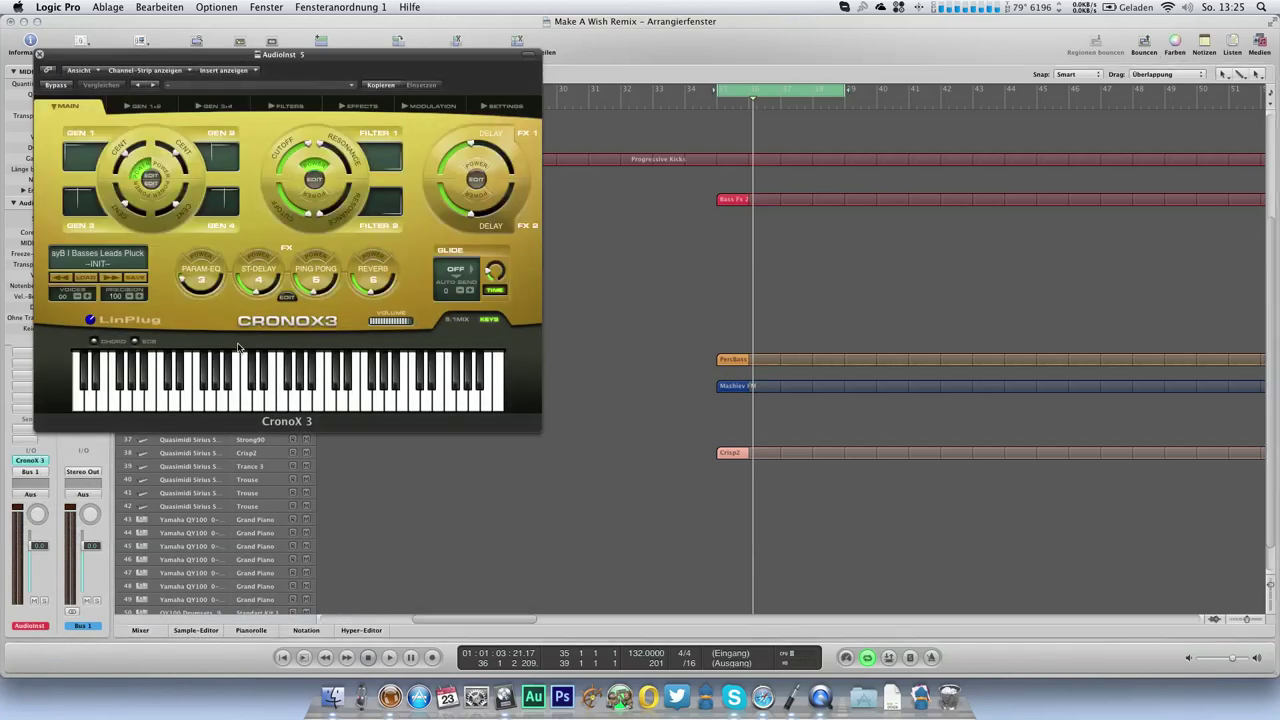
Load the PLUCK 7th Plucker preset in CronoX 3 and move the plug-in window clear of the channel strip
left_click(107, 262)
scroll(105, 384, "down", 15)
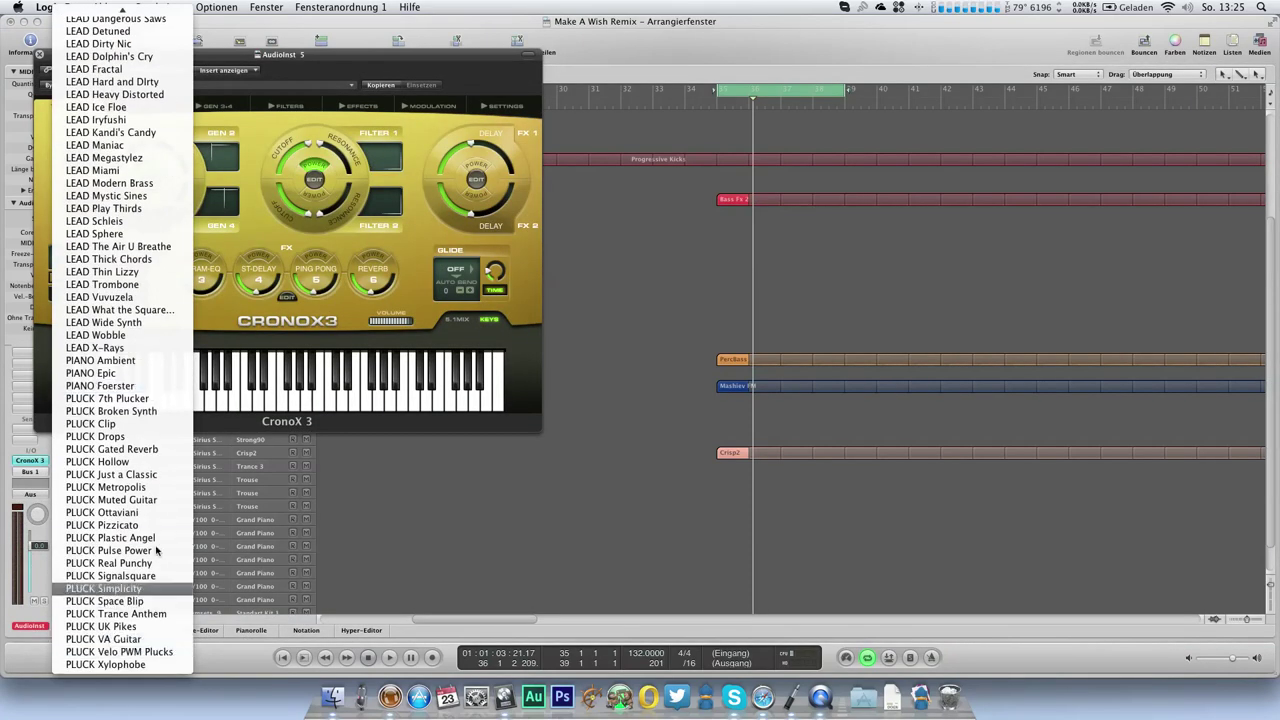
left_click(140, 399)
left_click_drag(350, 62, 589, 155)
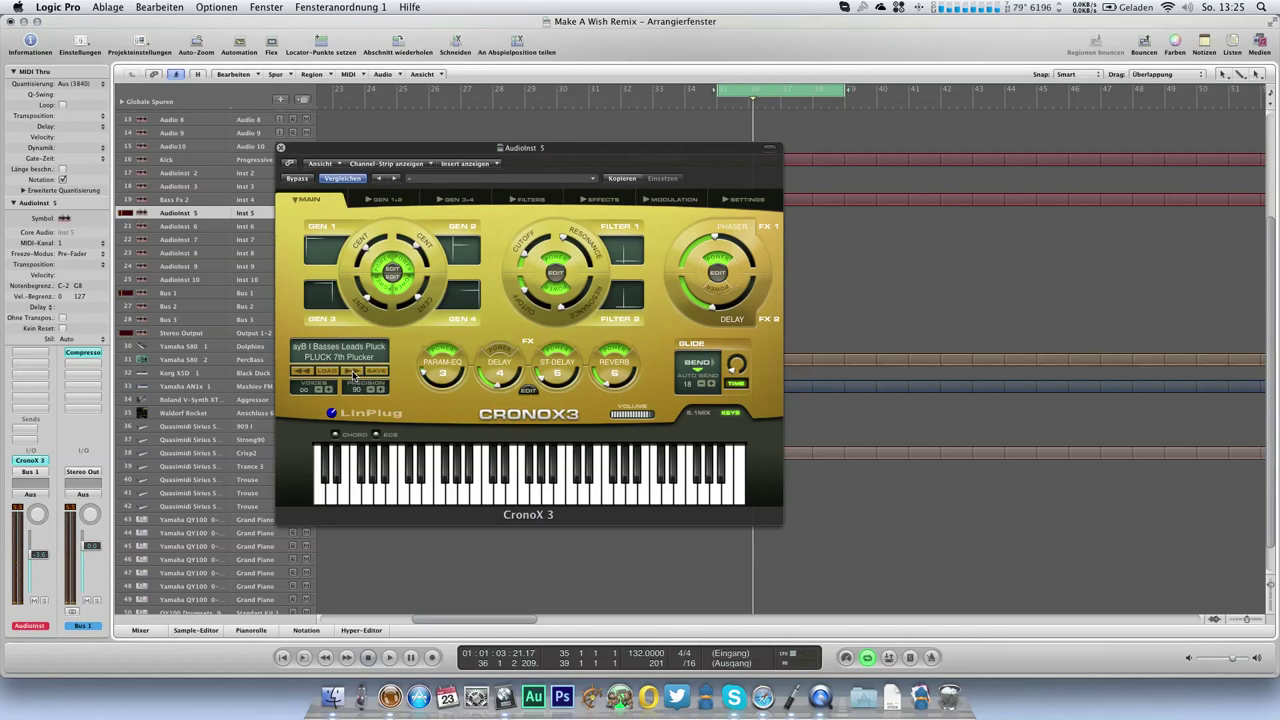
Advance through the CronoX 3 presets to PLUCK Gated Reverb and play the loop to audition it with the other tracks
left_click(353, 374)
left_click(353, 374)
left_click(353, 374)
left_click(353, 374)
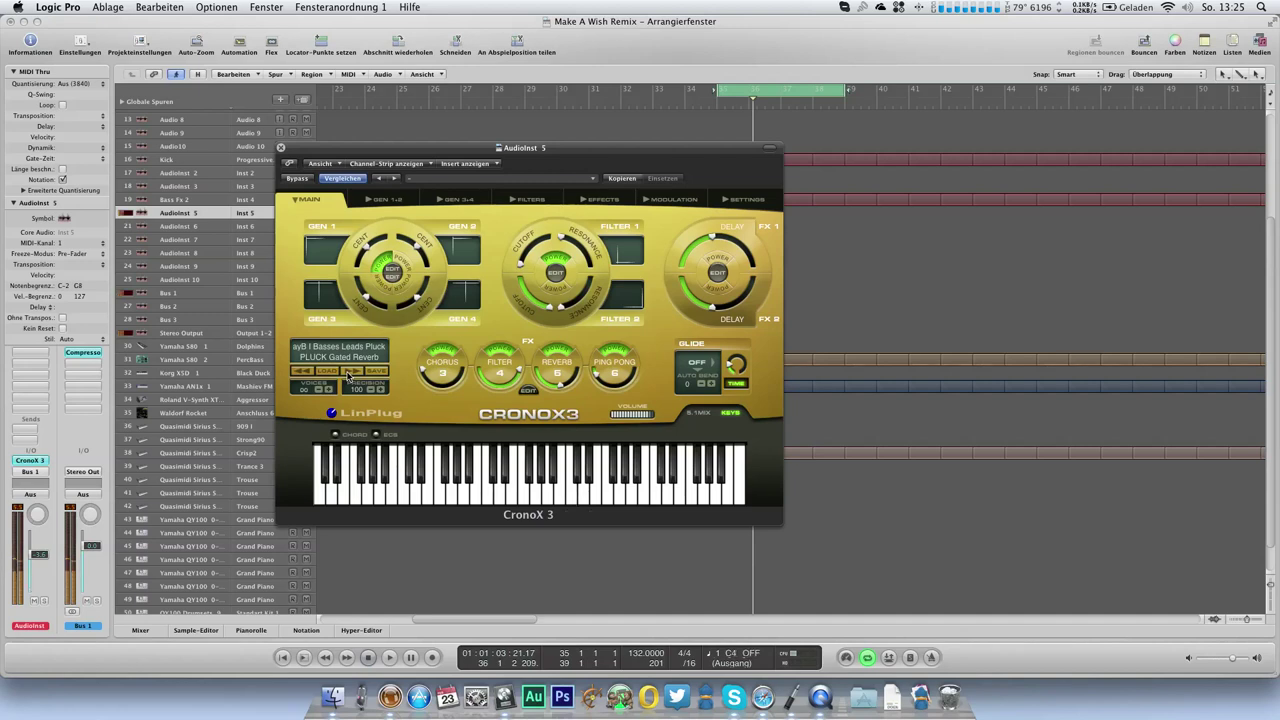
key("space")
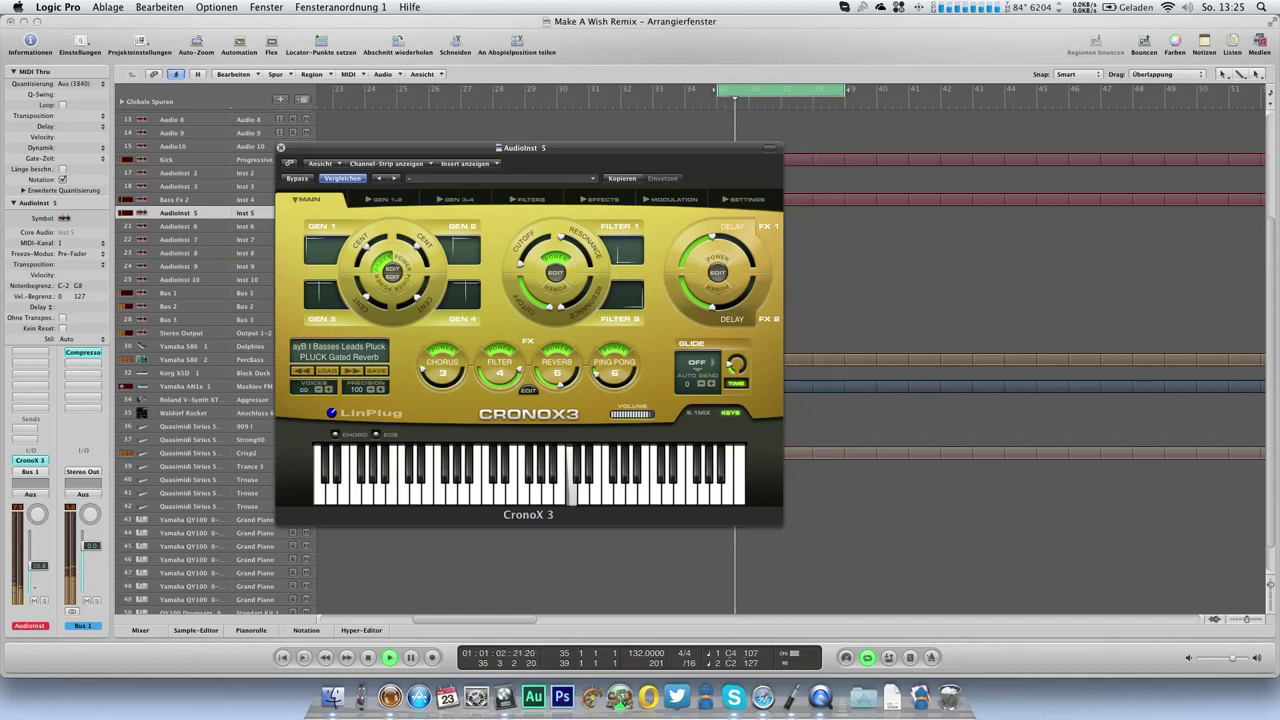
Audition the following pluck presets up to PLUCK Signalsquare, close CronoX 3, stop playback and rename the track Blip
left_click(350, 372)
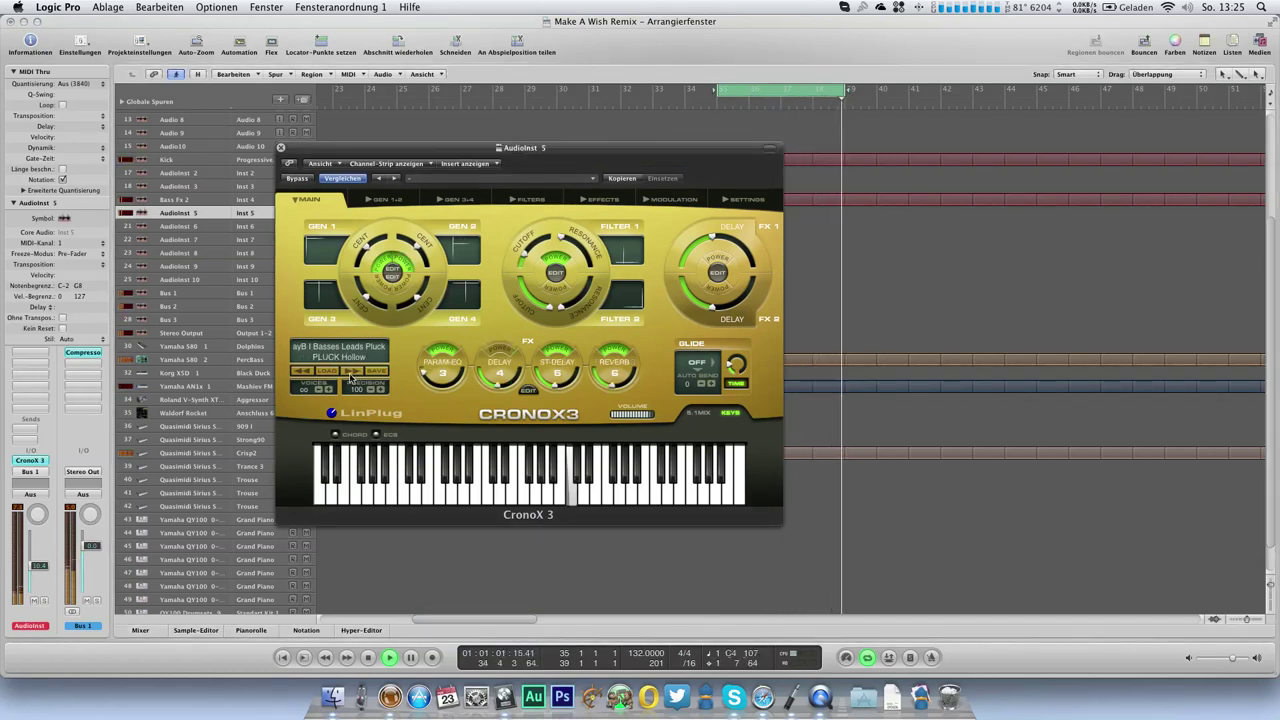
left_click(350, 372)
left_click(350, 372)
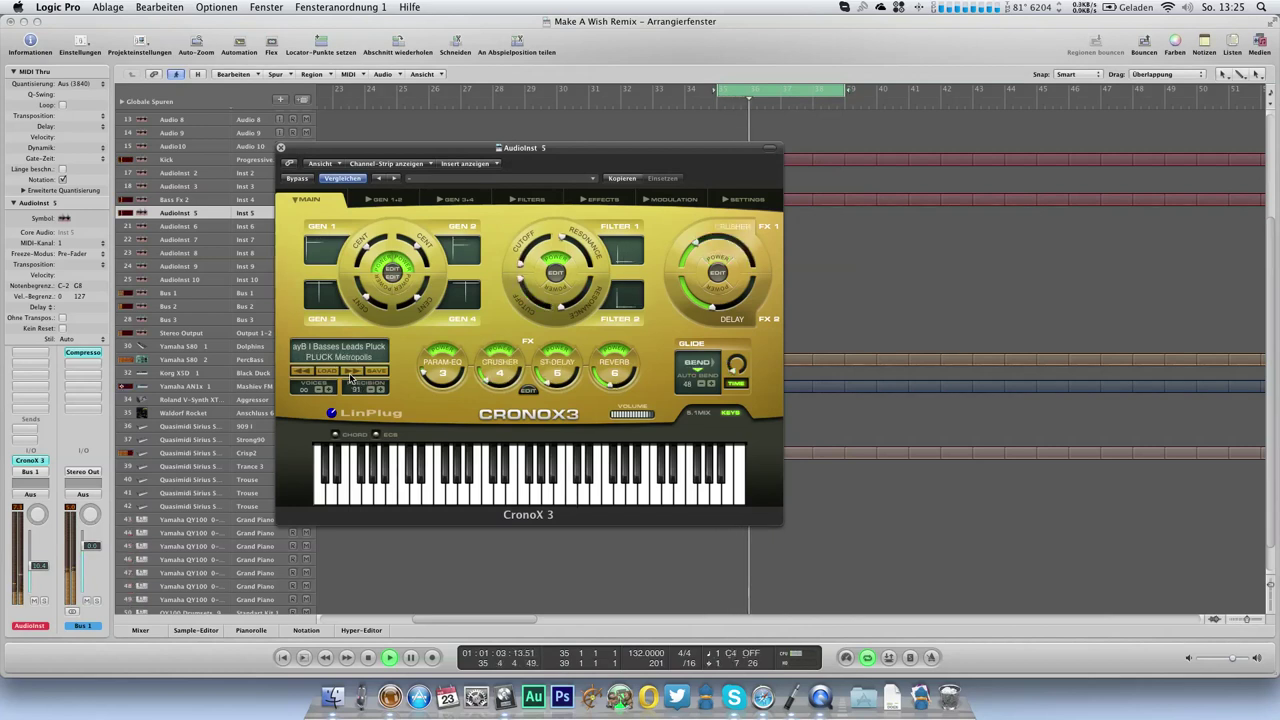
left_click(350, 372)
left_click(350, 372)
left_click(350, 372)
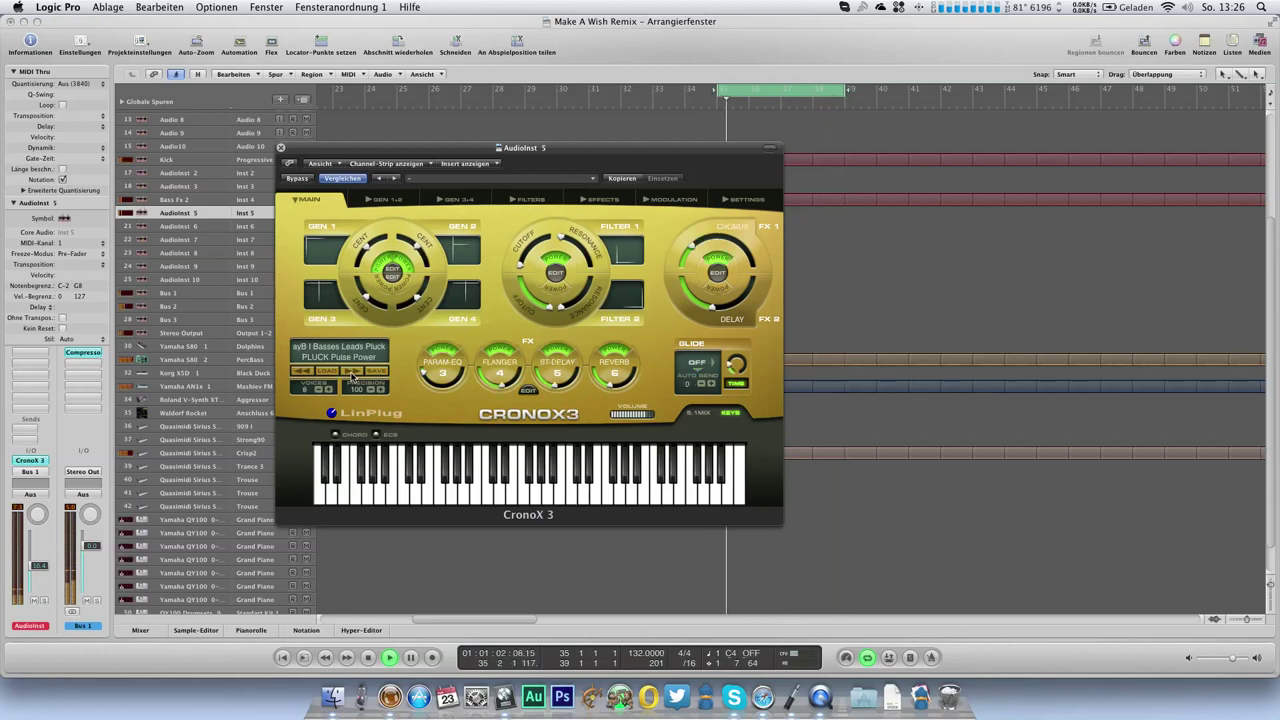
left_click(352, 372)
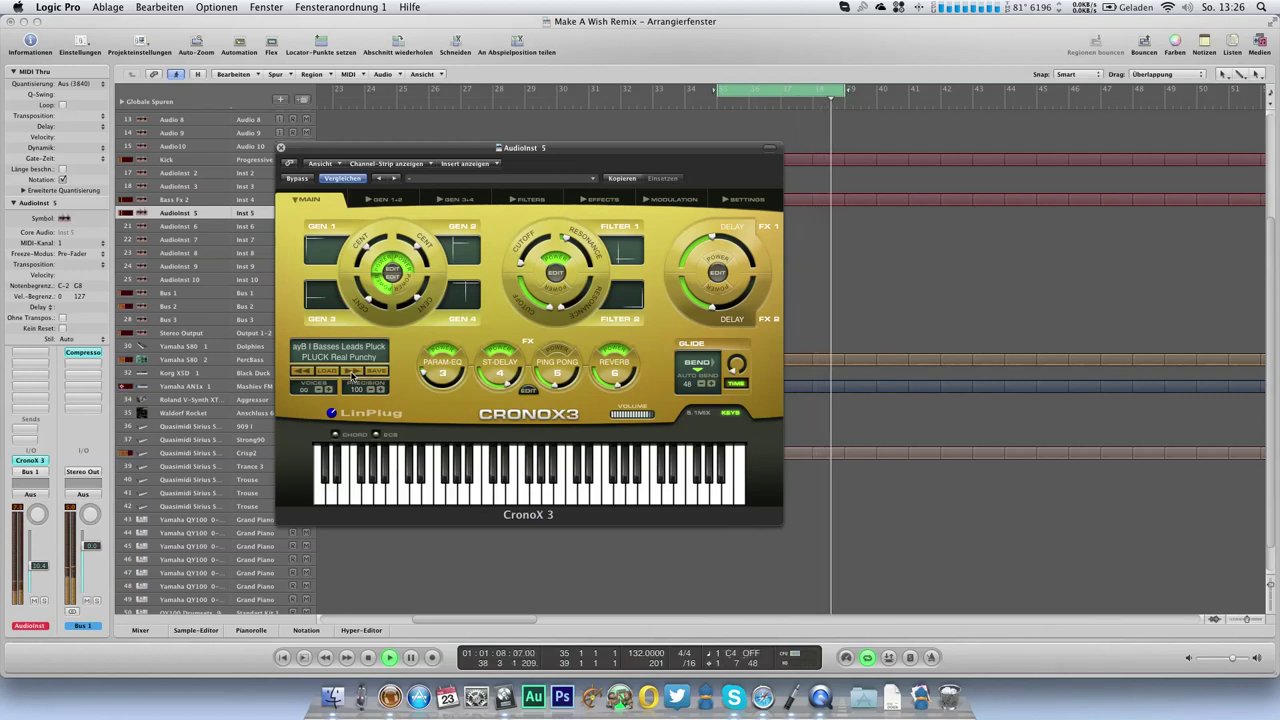
left_click(352, 372)
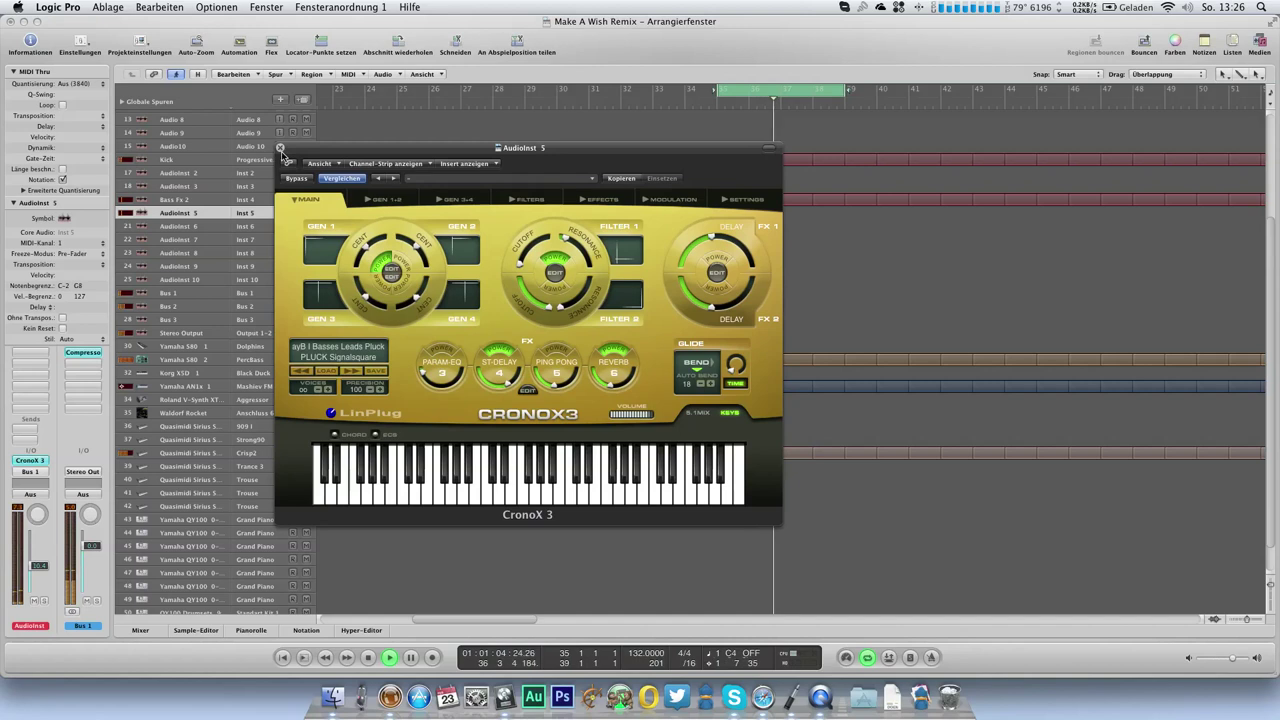
left_click(280, 149)
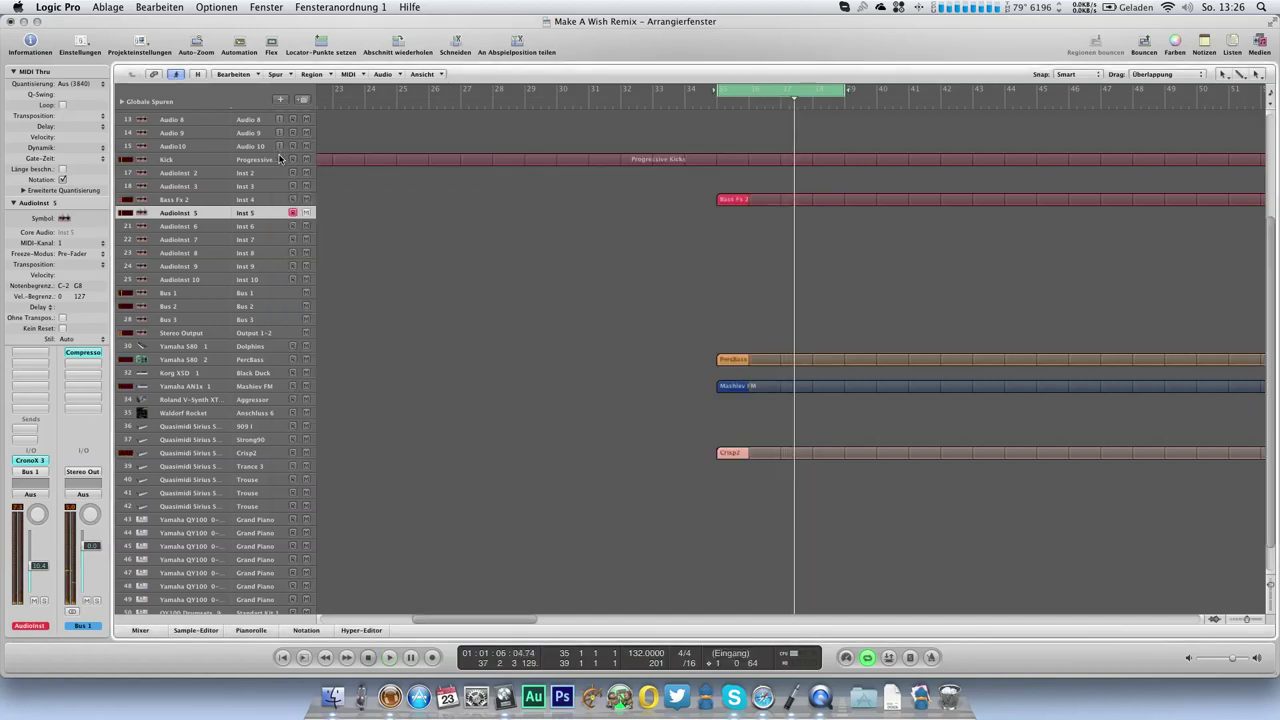
key("space")
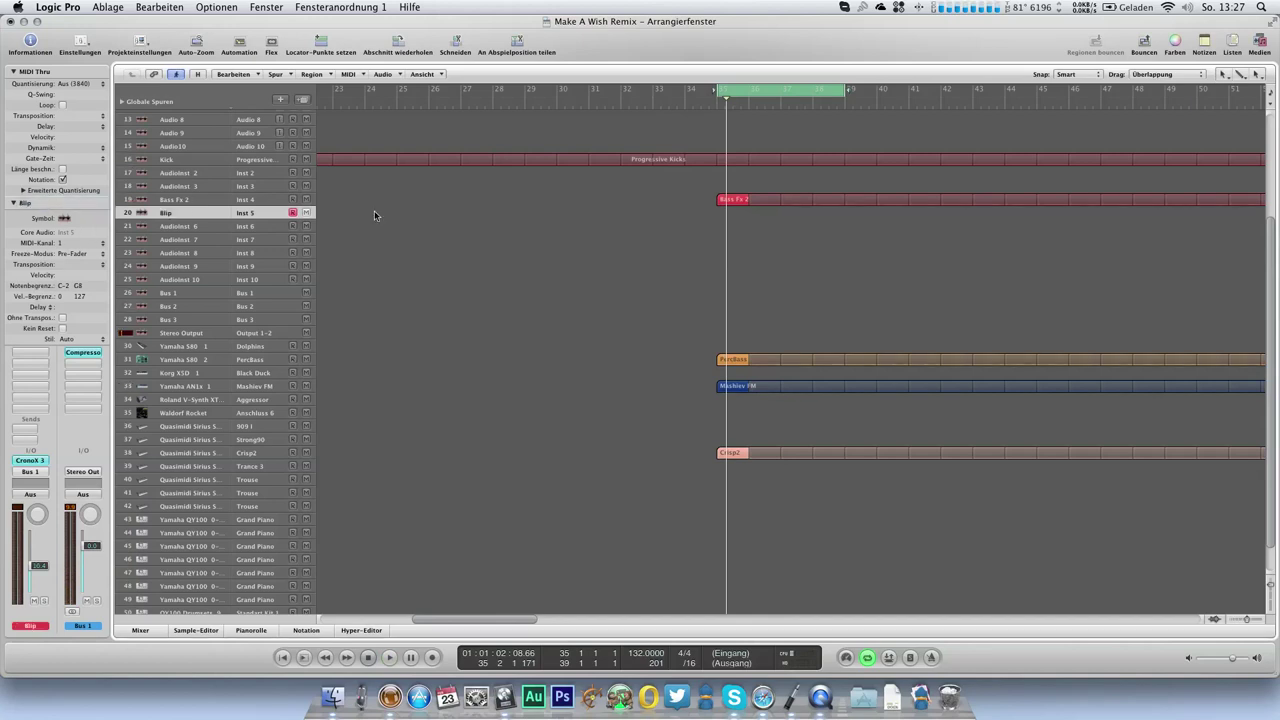
Draw a one-bar pattern of eight C4 and two A#3 notes in the Blip region at bar 35 and play it
key("super+6")
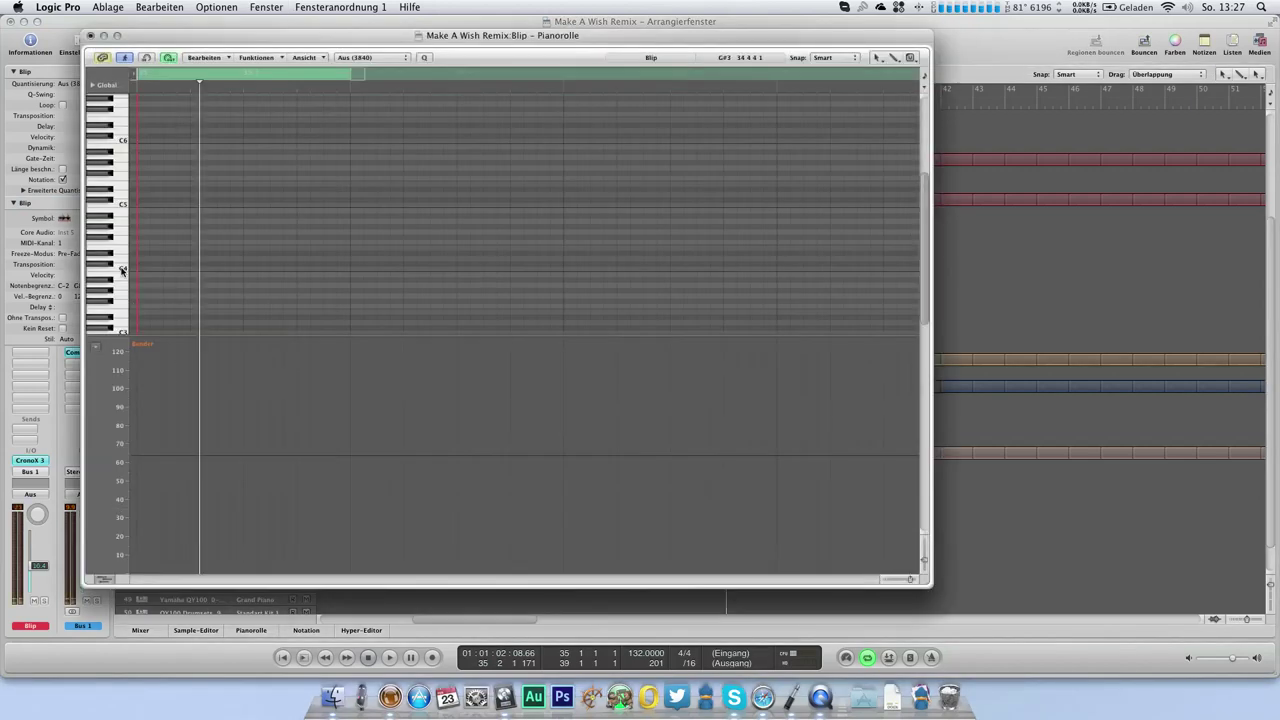
left_click(142, 269)
mouse_move(141, 270)
left_mouse_down()
mouse_move(164, 281)
mouse_move(143, 270)
left_mouse_up()
left_click_drag(209, 273, 209, 283)
left_click_drag(288, 277, 289, 283)
key("space")
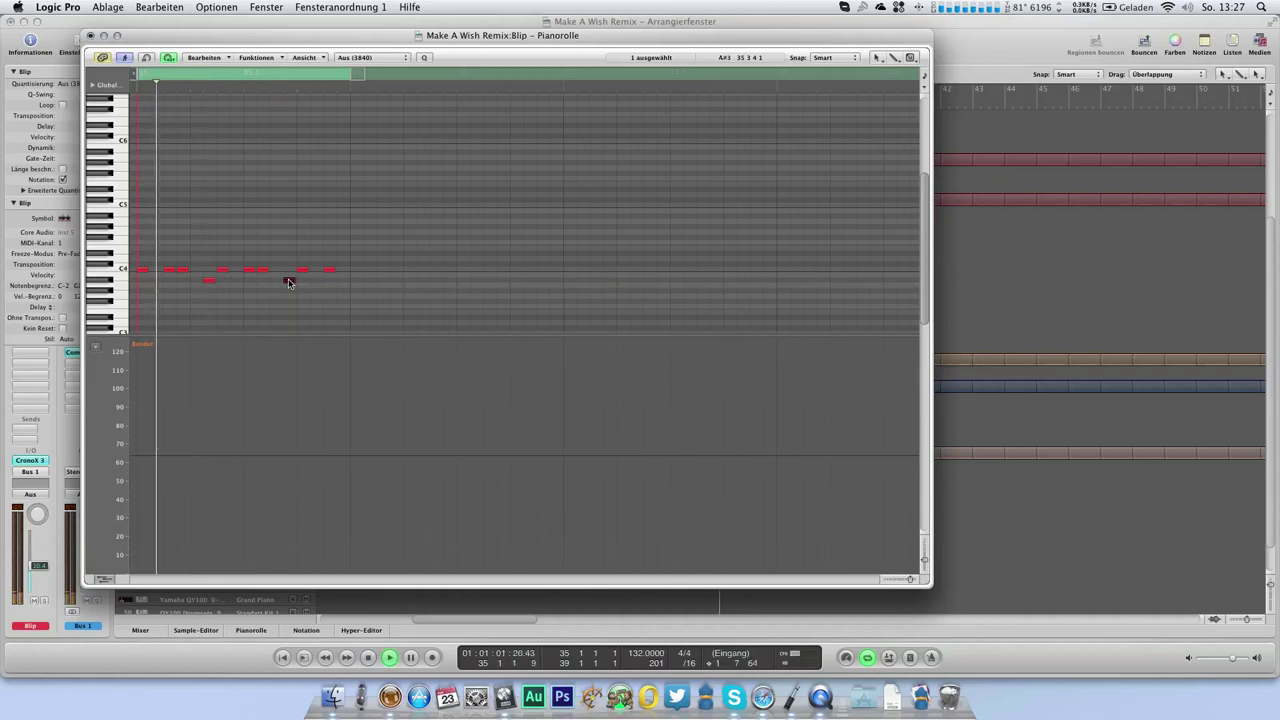
Loop the Blip region, solo its track, and turn down the Ping Pong and Reverb effect levels in CronoX 3
left_click(90, 36)
left_click(42, 602)
double_click(30, 462)
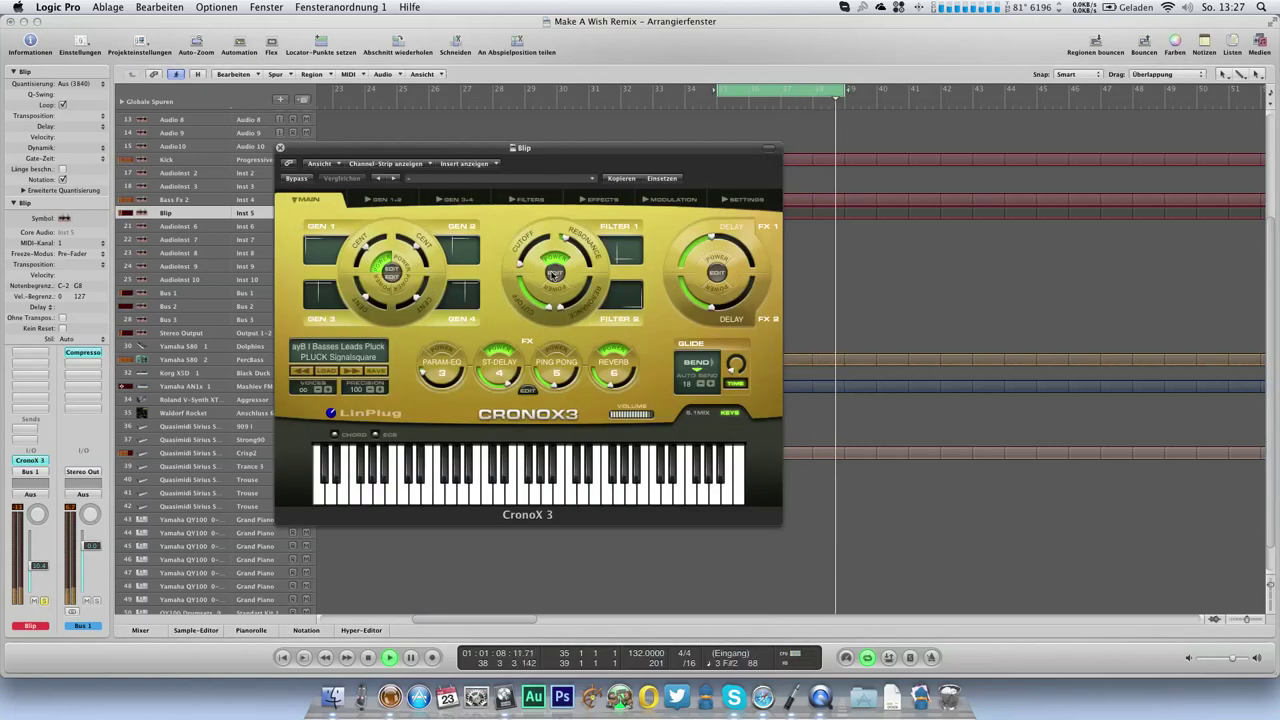
left_click(668, 199)
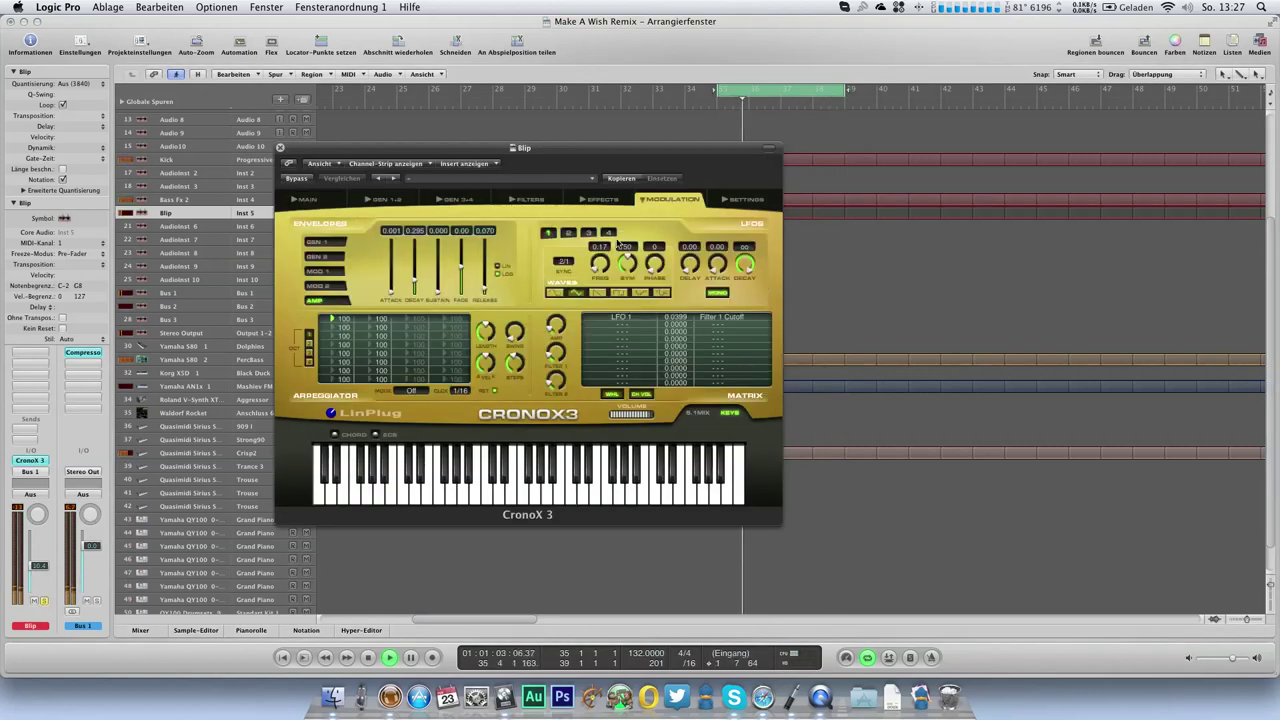
left_click(603, 199)
left_click_drag(766, 269, 766, 281)
left_click_drag(766, 352, 766, 362)
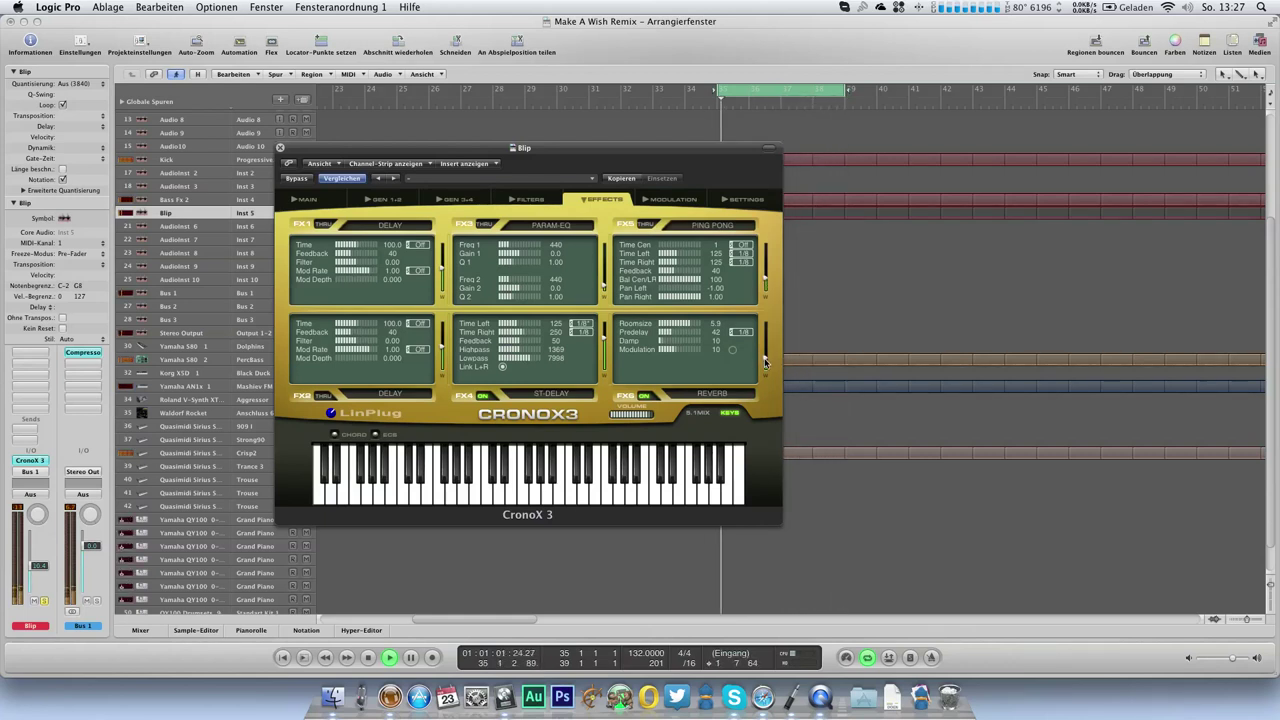
Inspect the CronoX 3 envelopes, shorten Filter 1's envelope decay to 0.084, and try its LP12 filter type
left_click(527, 199)
left_click(664, 199)
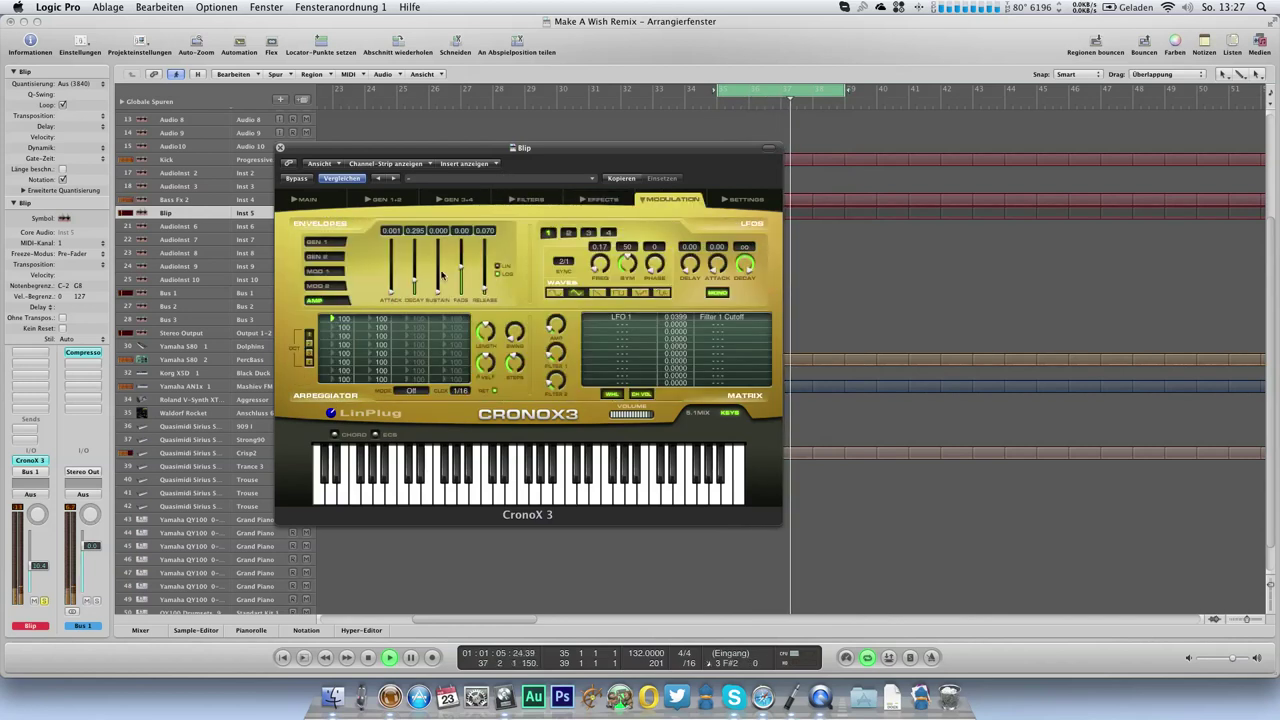
left_click(334, 272)
left_click(323, 244)
left_click(326, 257)
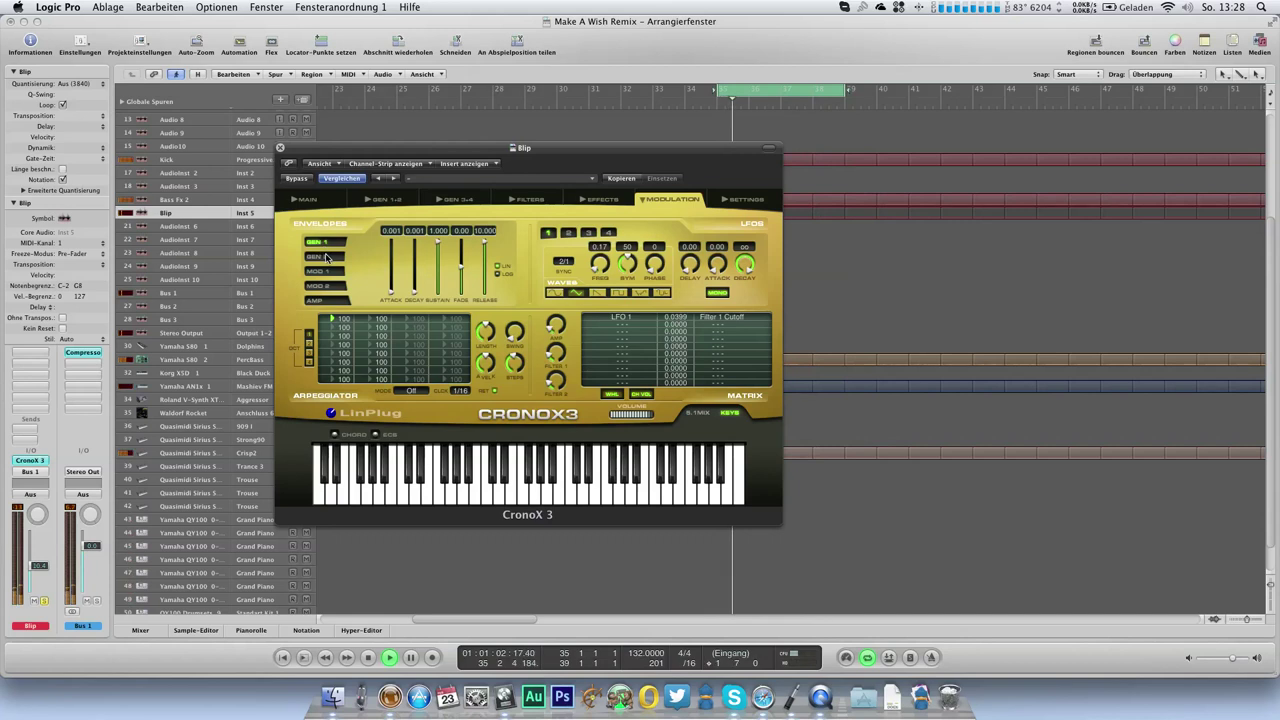
left_click(531, 200)
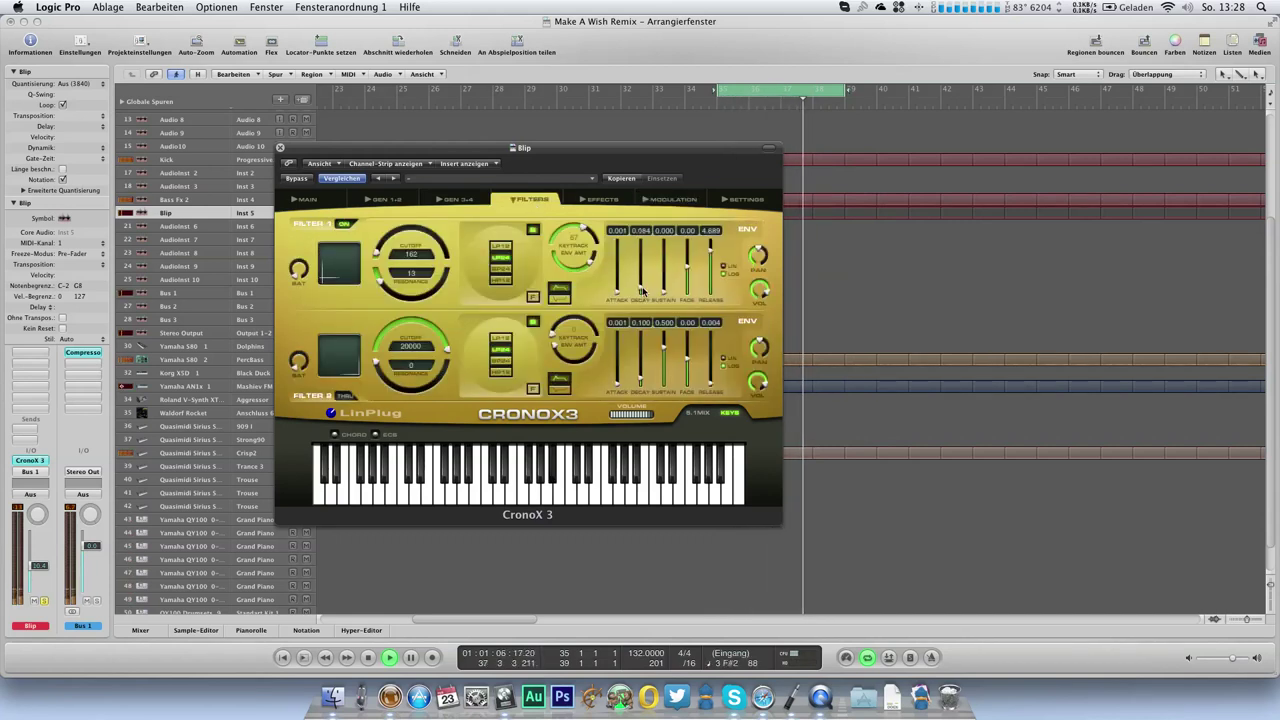
left_click(494, 249)
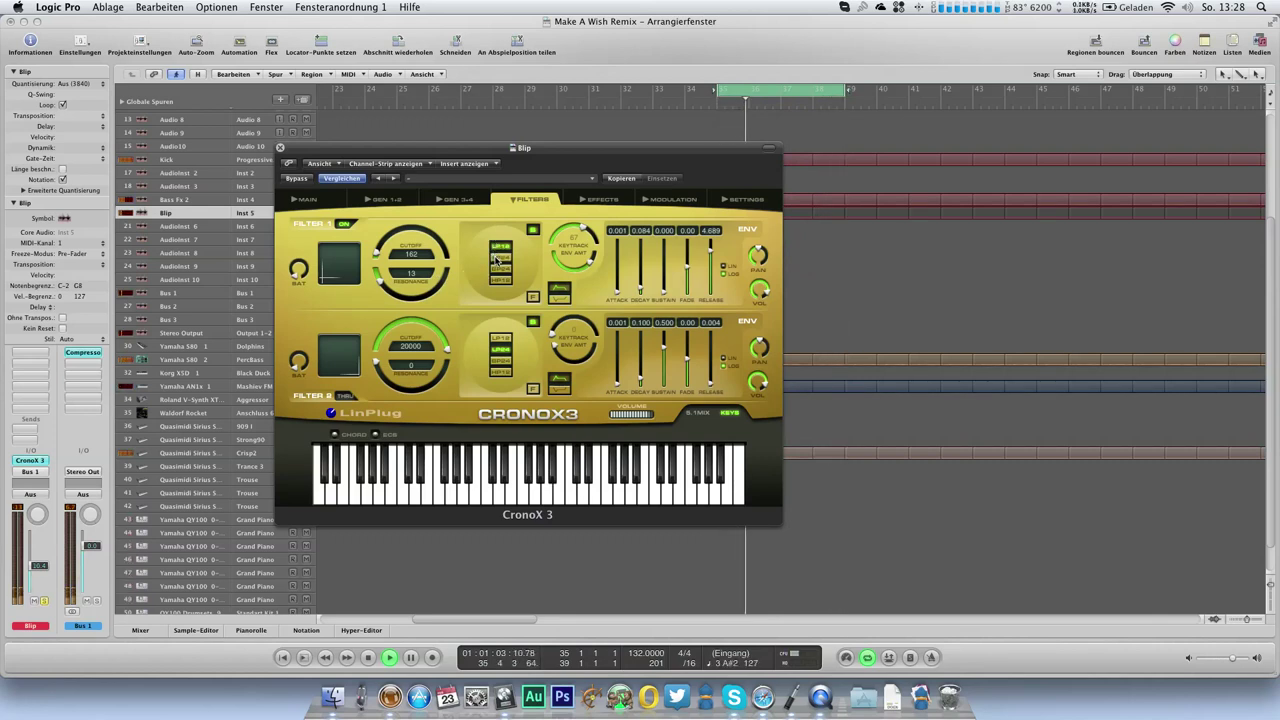
left_click(280, 148)
key("v")
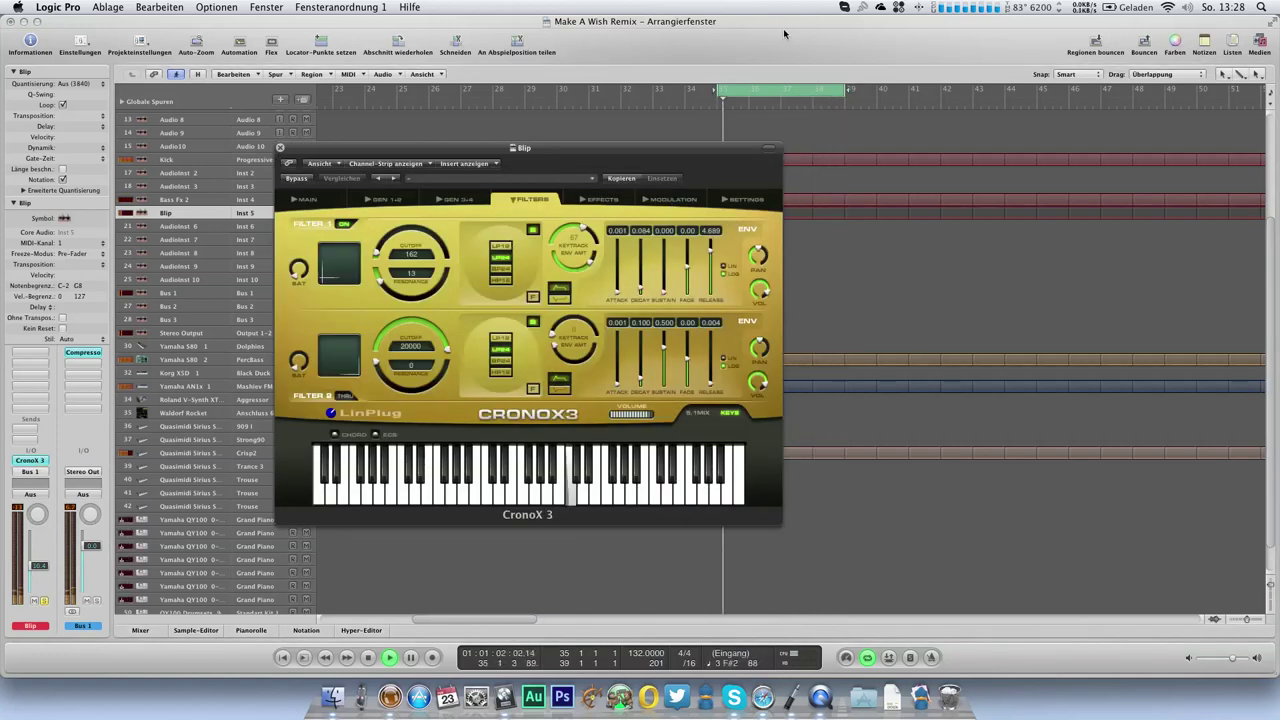
left_click(280, 148)
Raise the third note of the Blip pattern an octave to C5 and play it with the track's volume lowered
key("super+6")
scroll(242, 280, "down", 2)
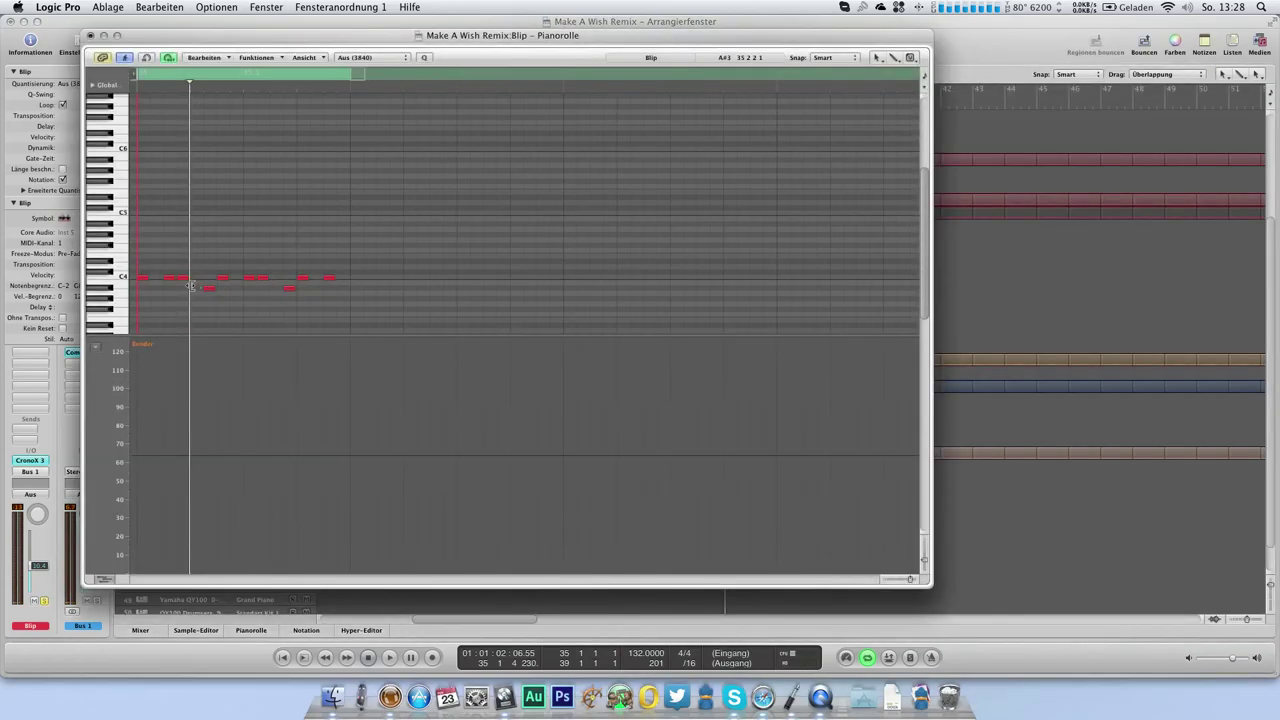
left_click_drag(182, 277, 182, 213)
key("space")
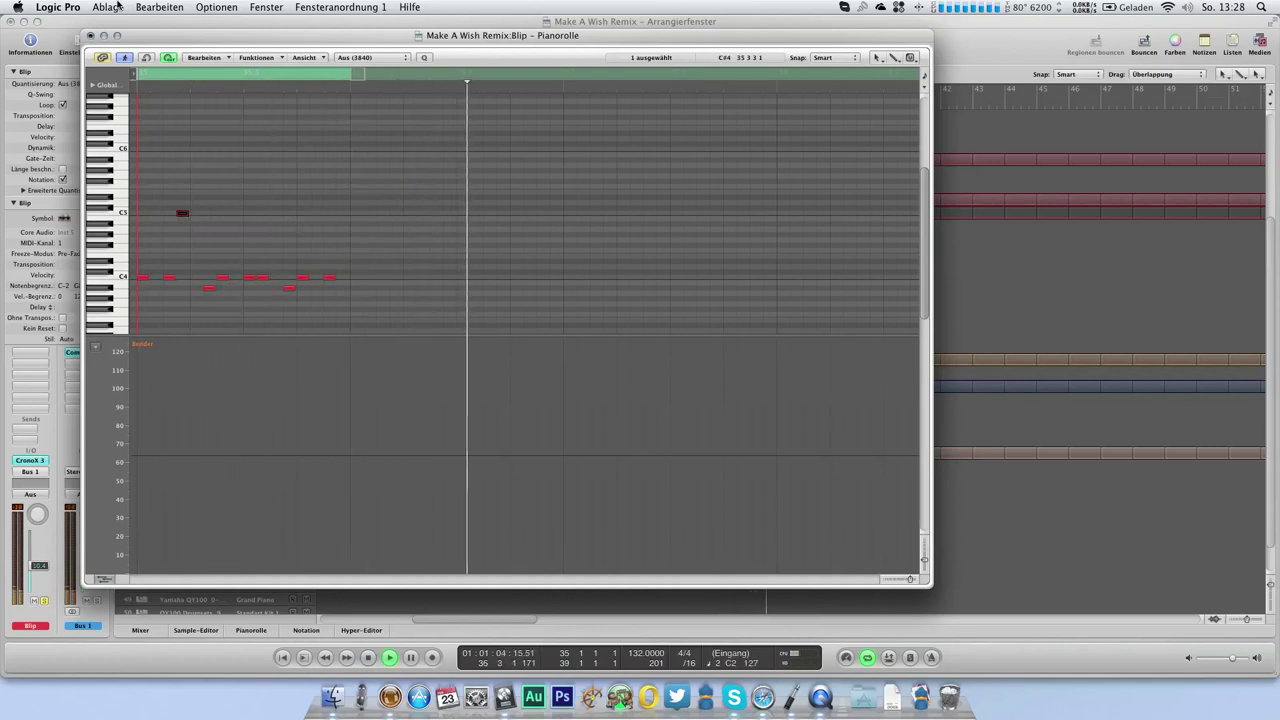
left_click(91, 36)
left_click(91, 39)
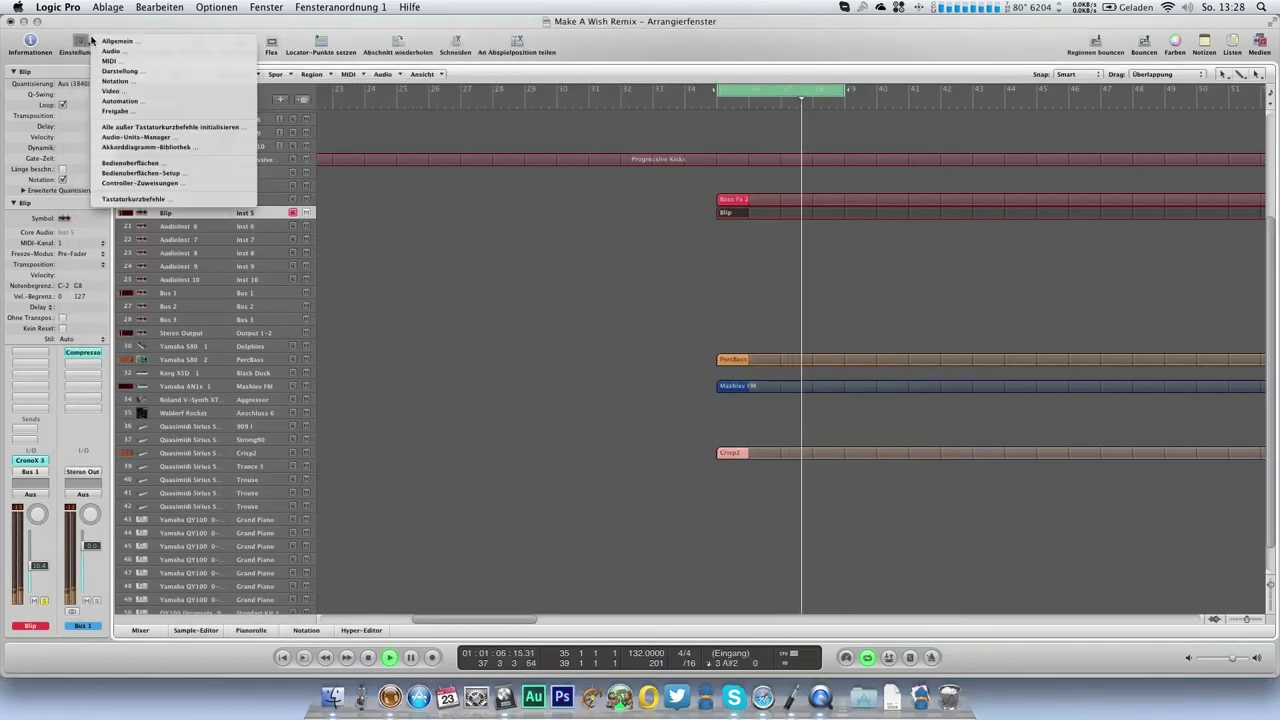
left_click(525, 305)
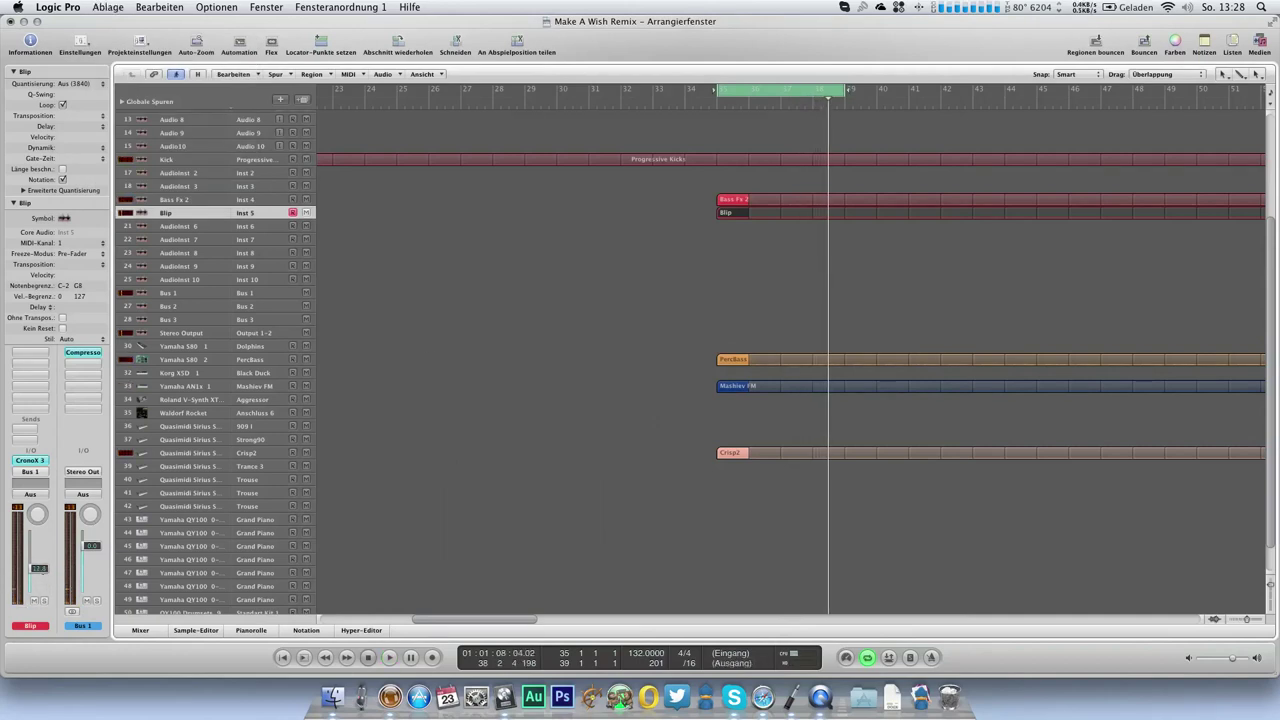
key("space")
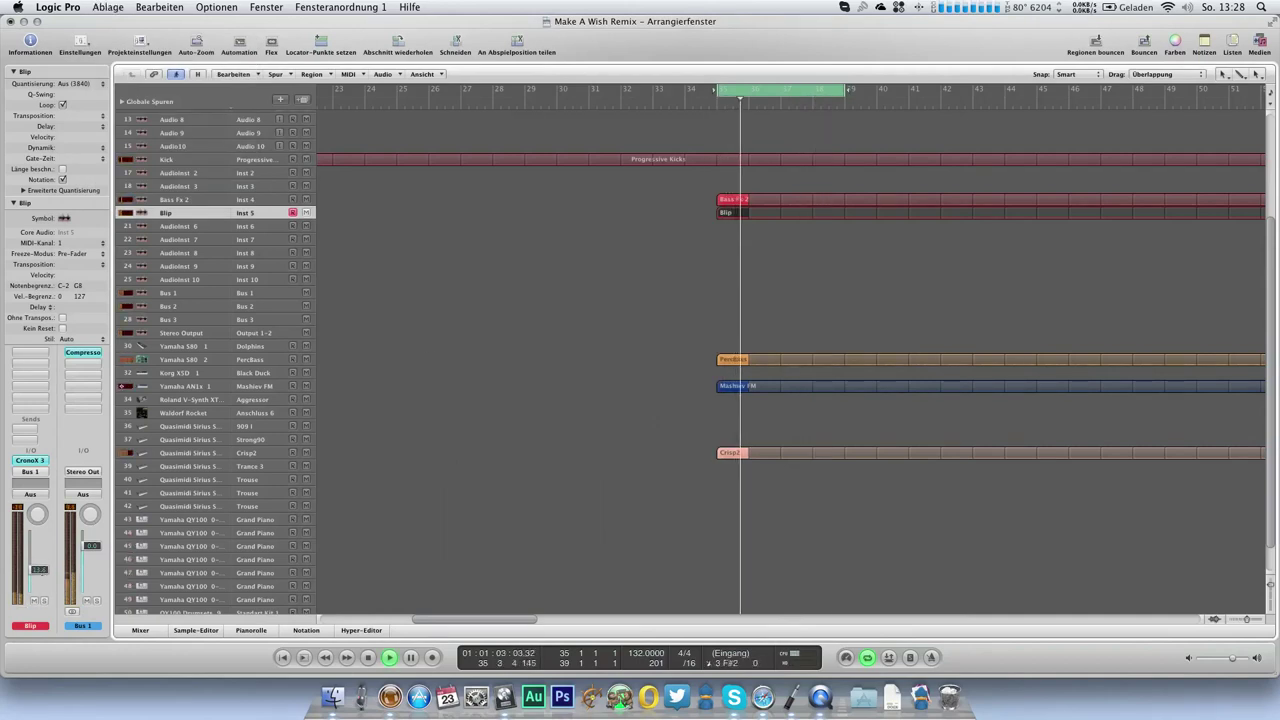
Add a Channel EQ to the soloed Blip track, boosting 4950 Hz by 11.0 dB and cutting 500 Hz by 7.5 dB
left_click(14, 203)
double_click(37, 332)
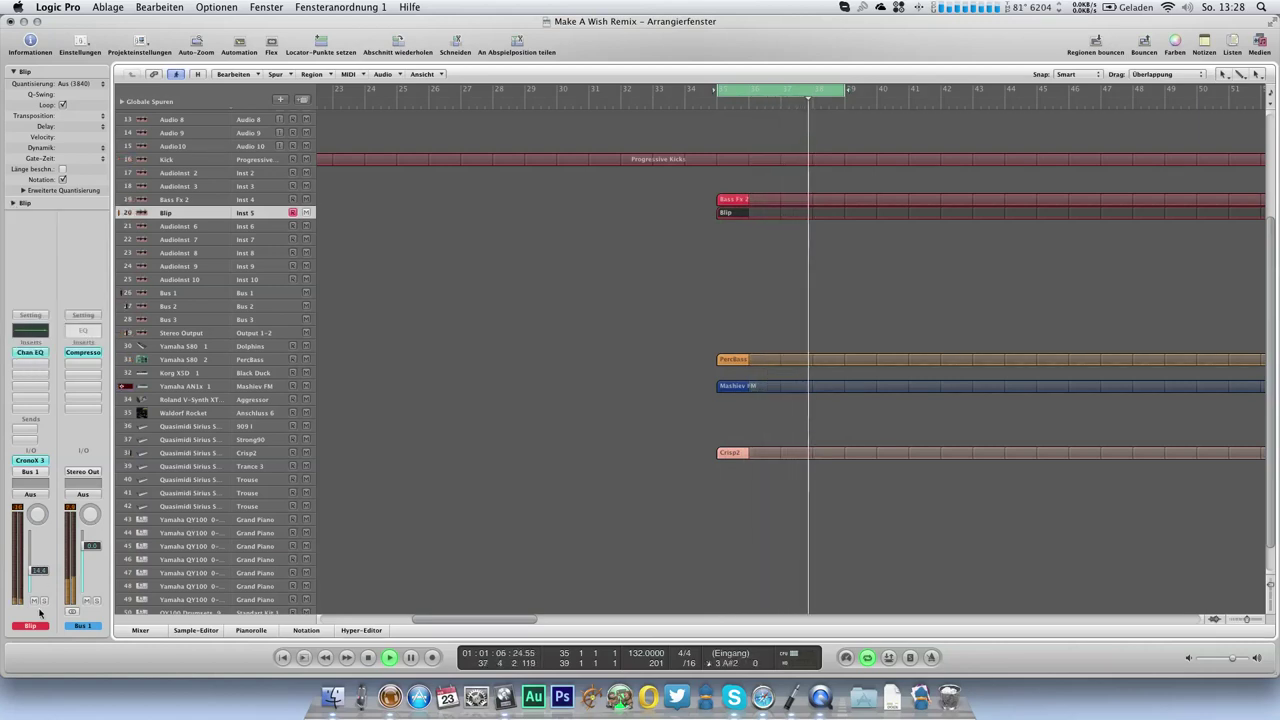
left_click(45, 603)
left_click_drag(323, 268, 318, 290)
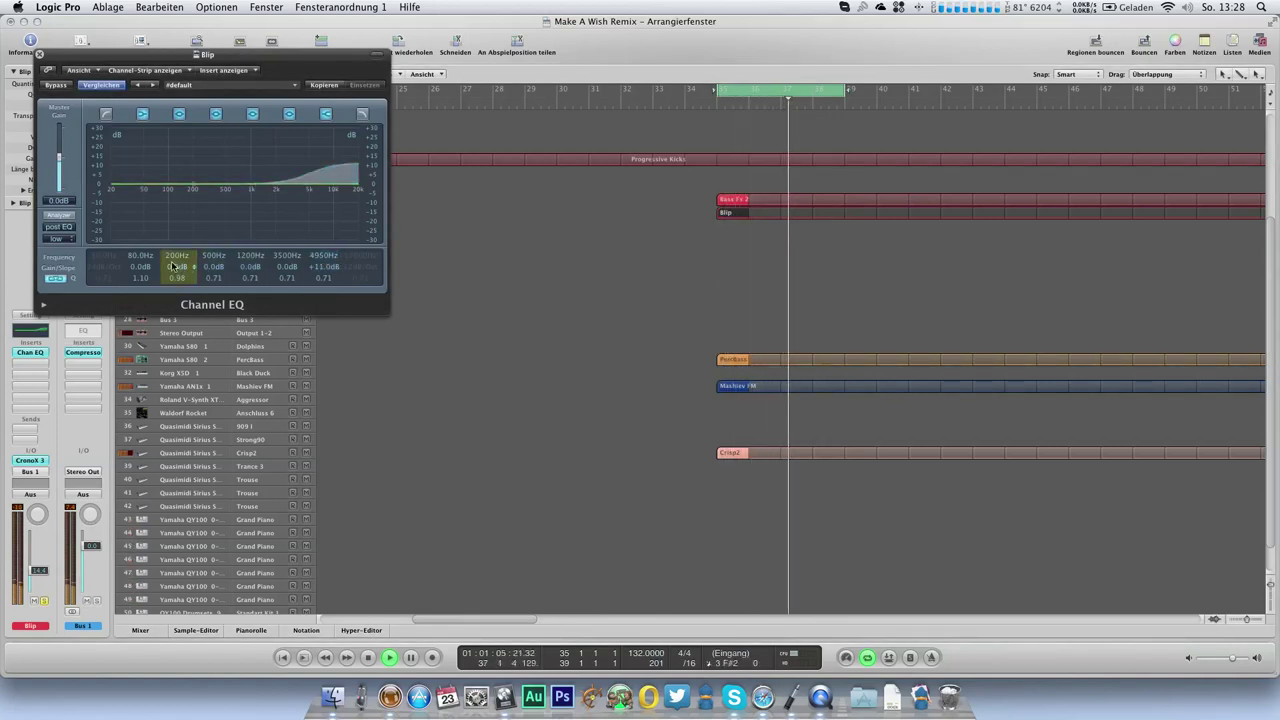
left_click(58, 215)
left_click_drag(216, 267, 211, 308)
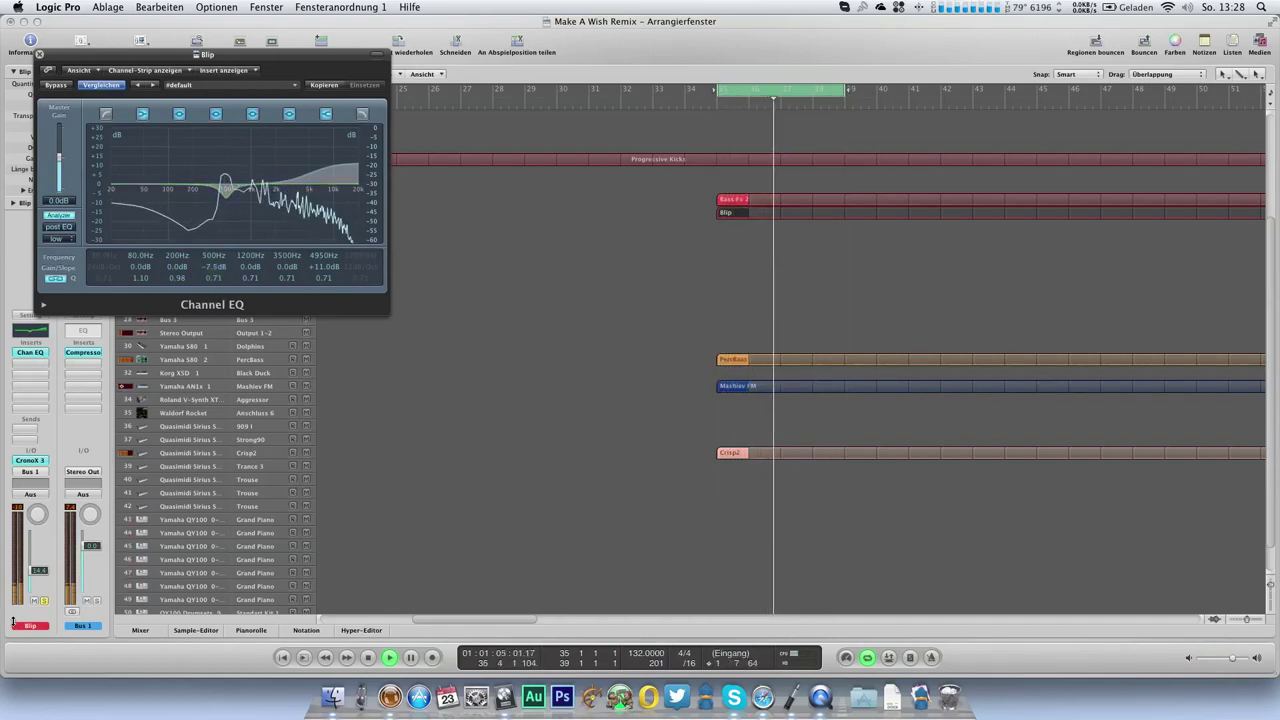
left_click(39, 55)
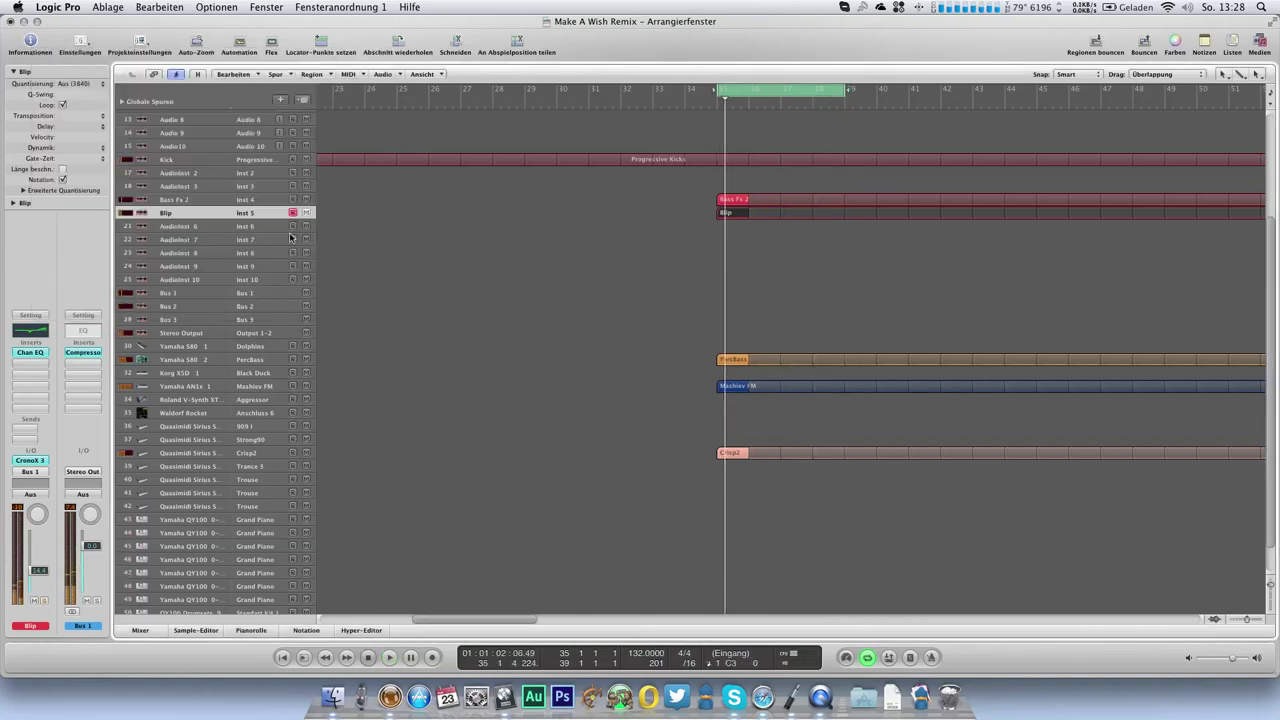
Play the arrangement from just before bar 35 and switch off the cycle range over bars 35 to 39
left_click(711, 104)
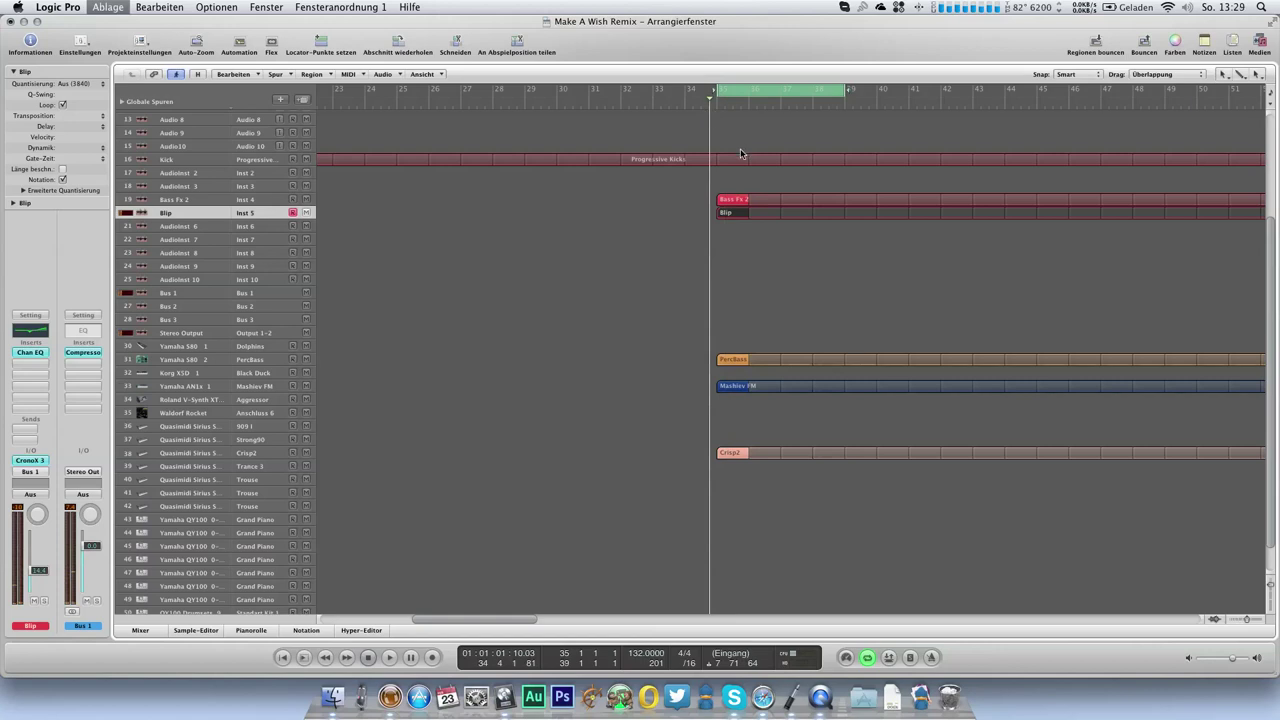
key("space")
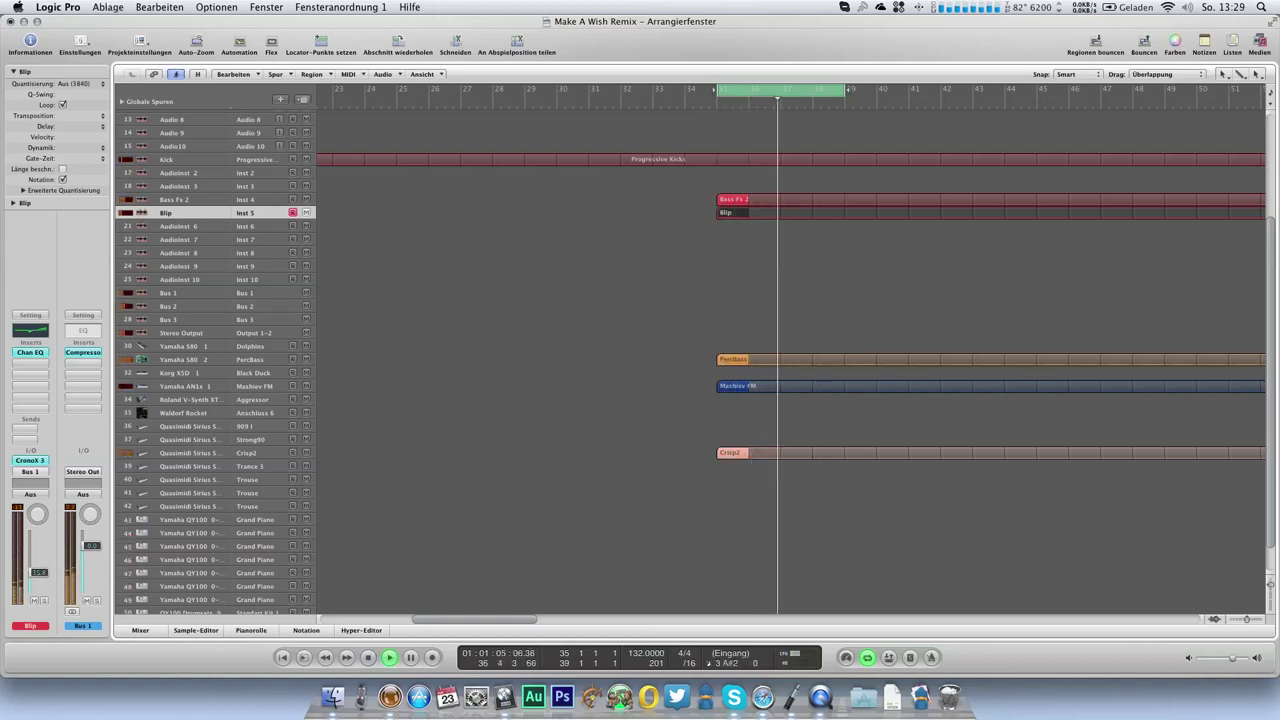
left_click(801, 91)
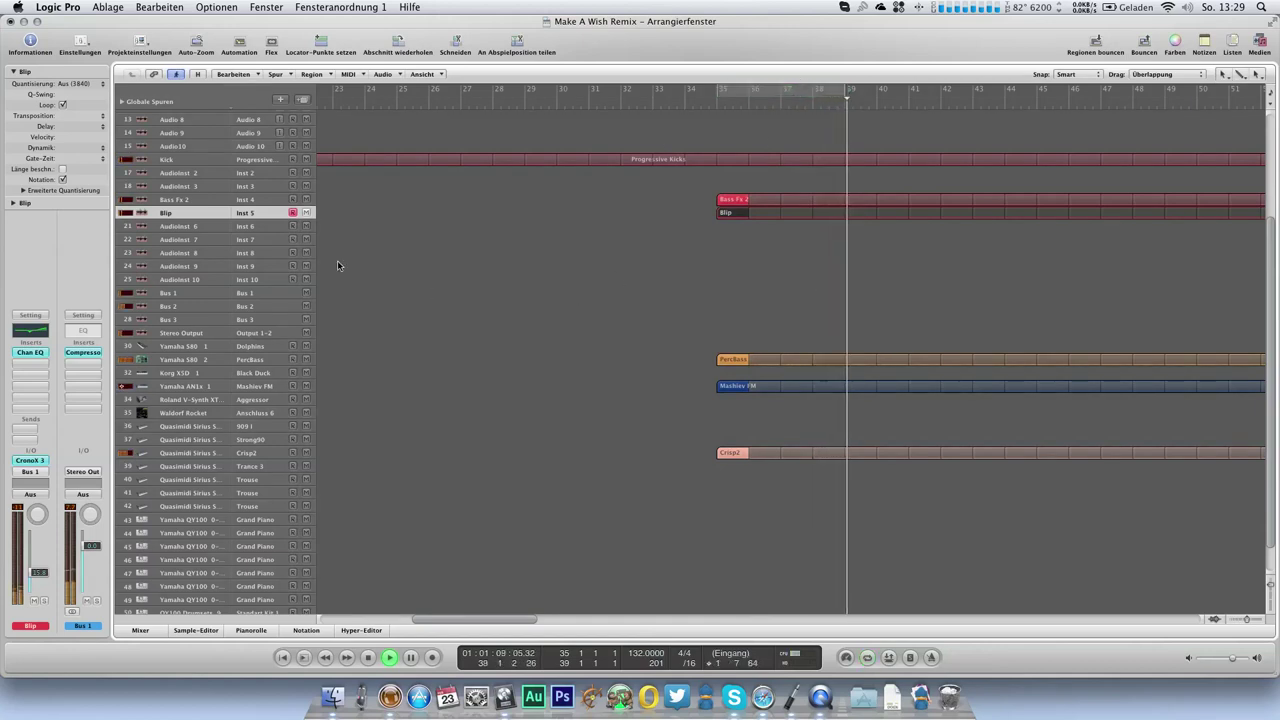
Insert a stereo EXS24 sampler on the AudioInst 2 track and load the Trance Kit Neu instrument from the JayB folder
left_click(250, 174)
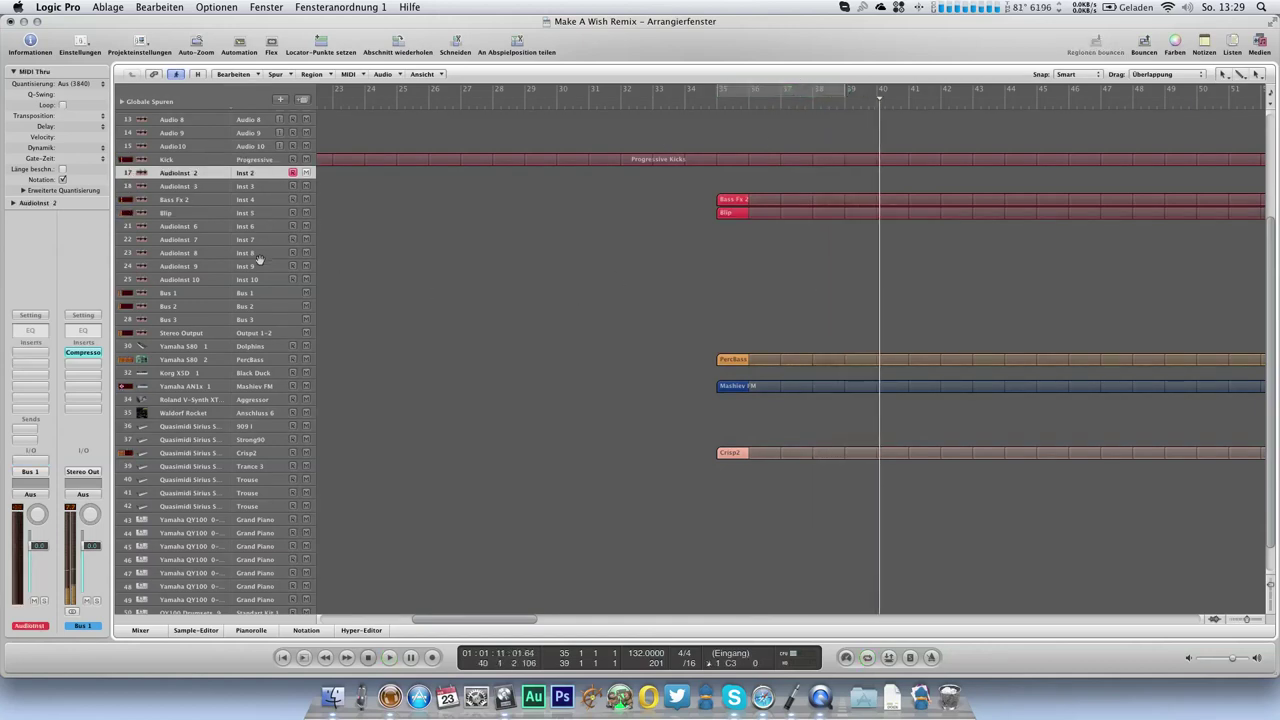
left_click(30, 463)
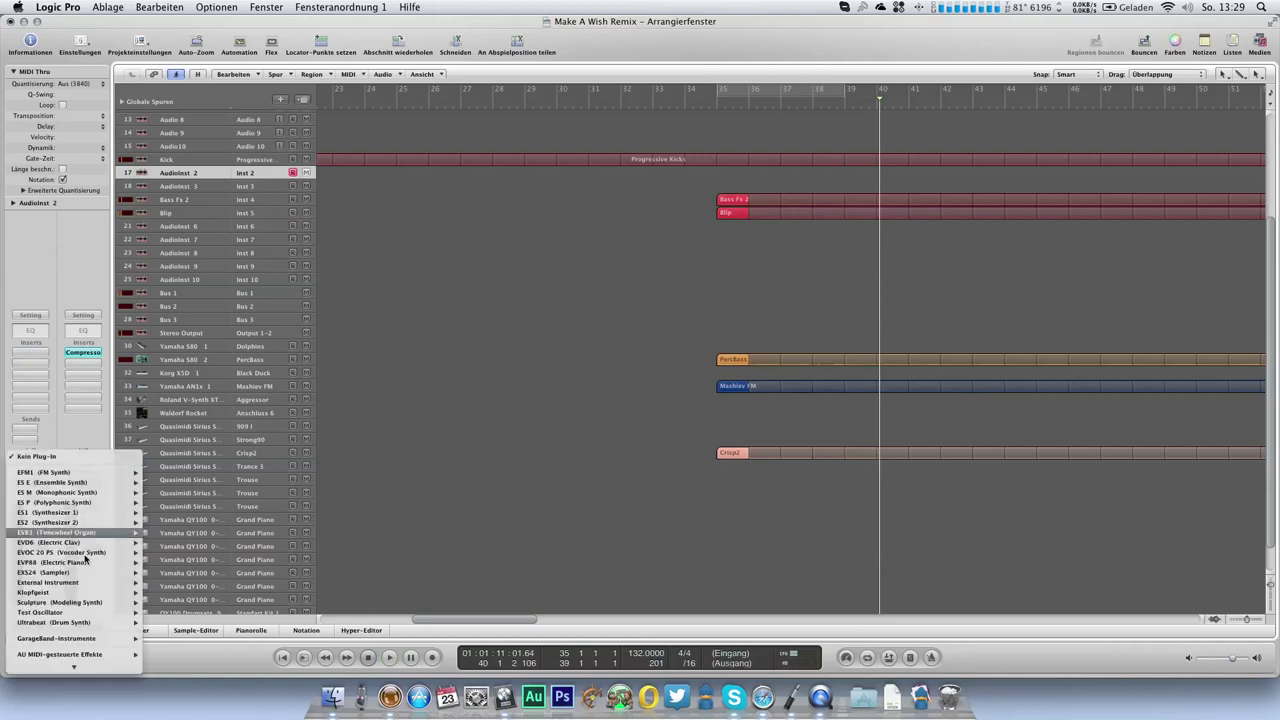
mouse_move(110, 572)
left_click(178, 584)
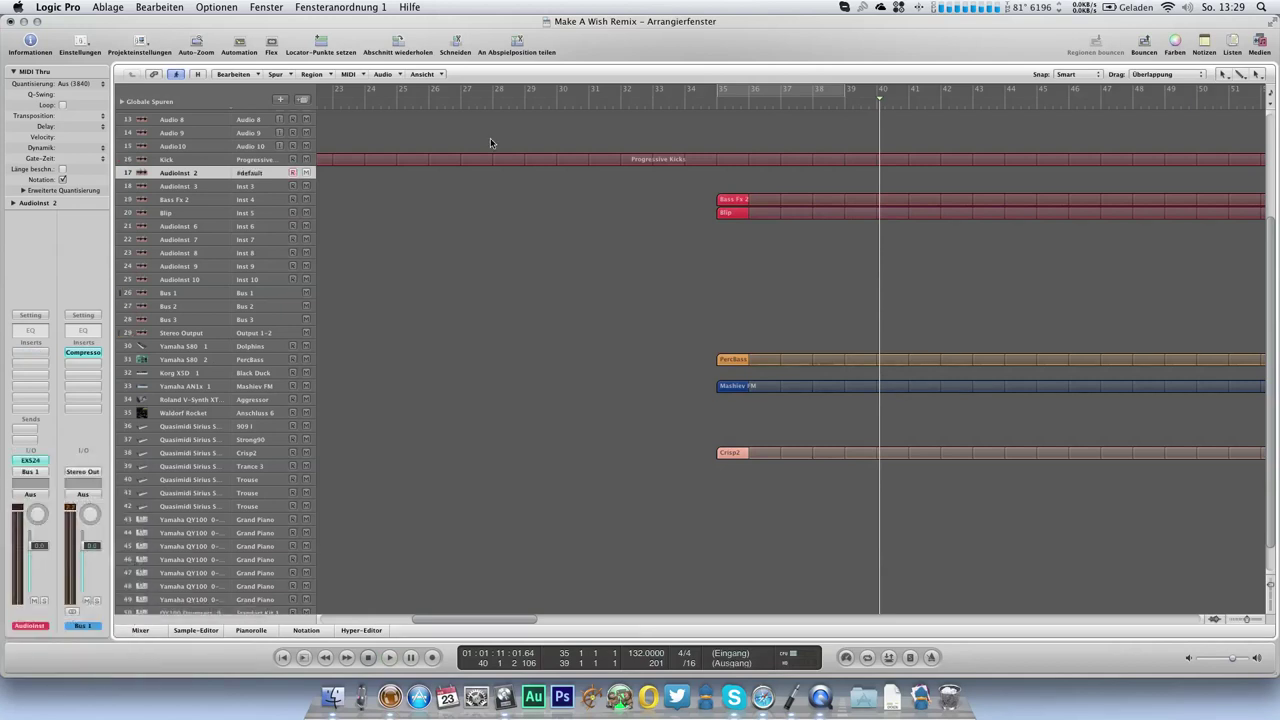
left_click(355, 108)
mouse_move(372, 247)
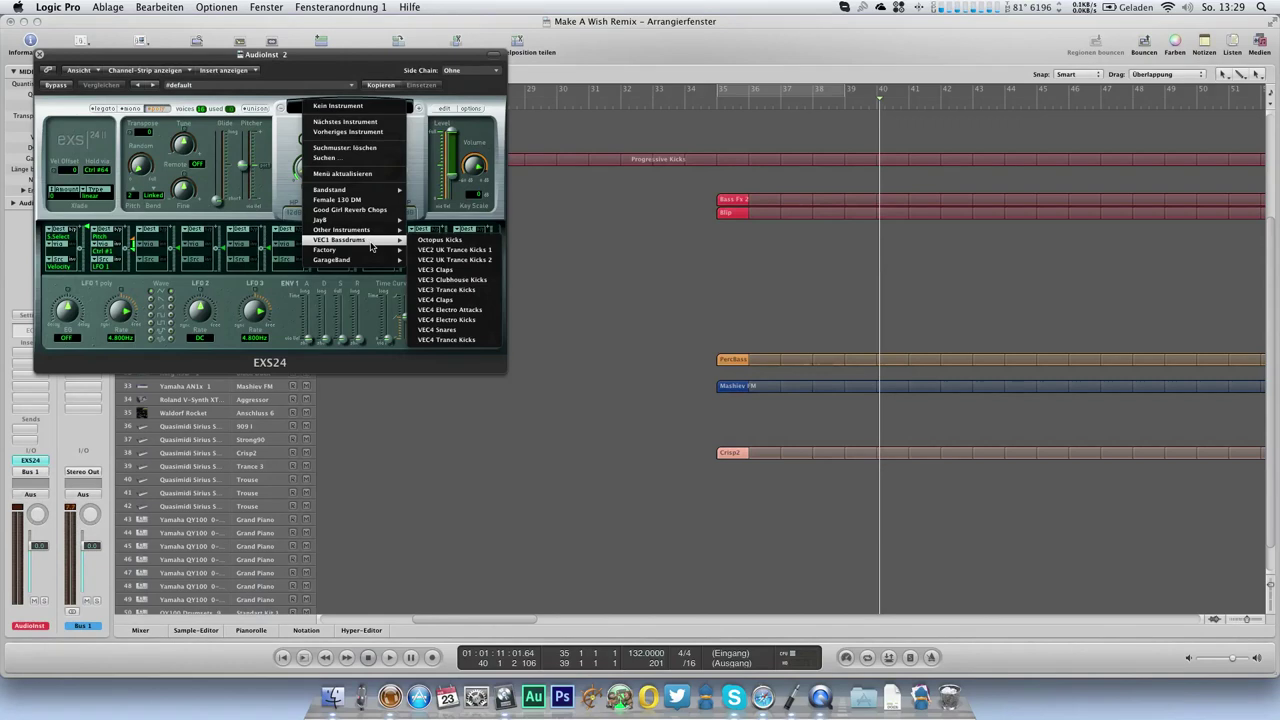
mouse_move(368, 220)
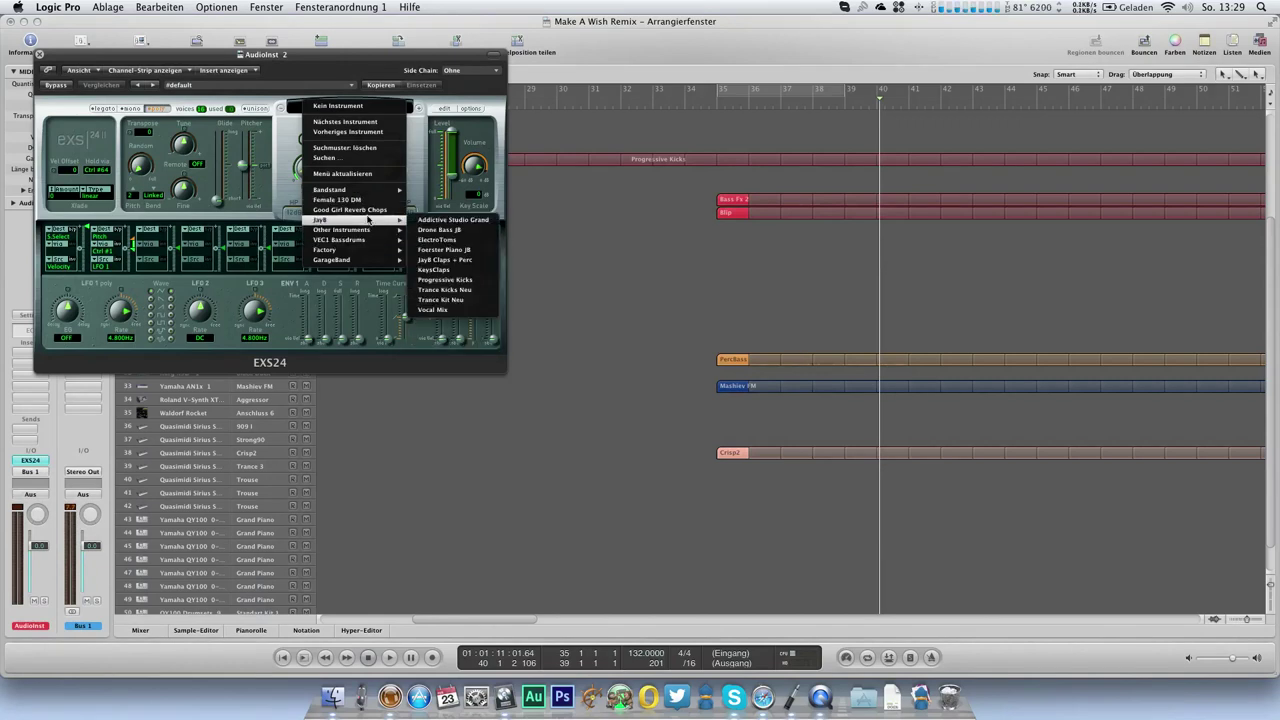
left_click(435, 300)
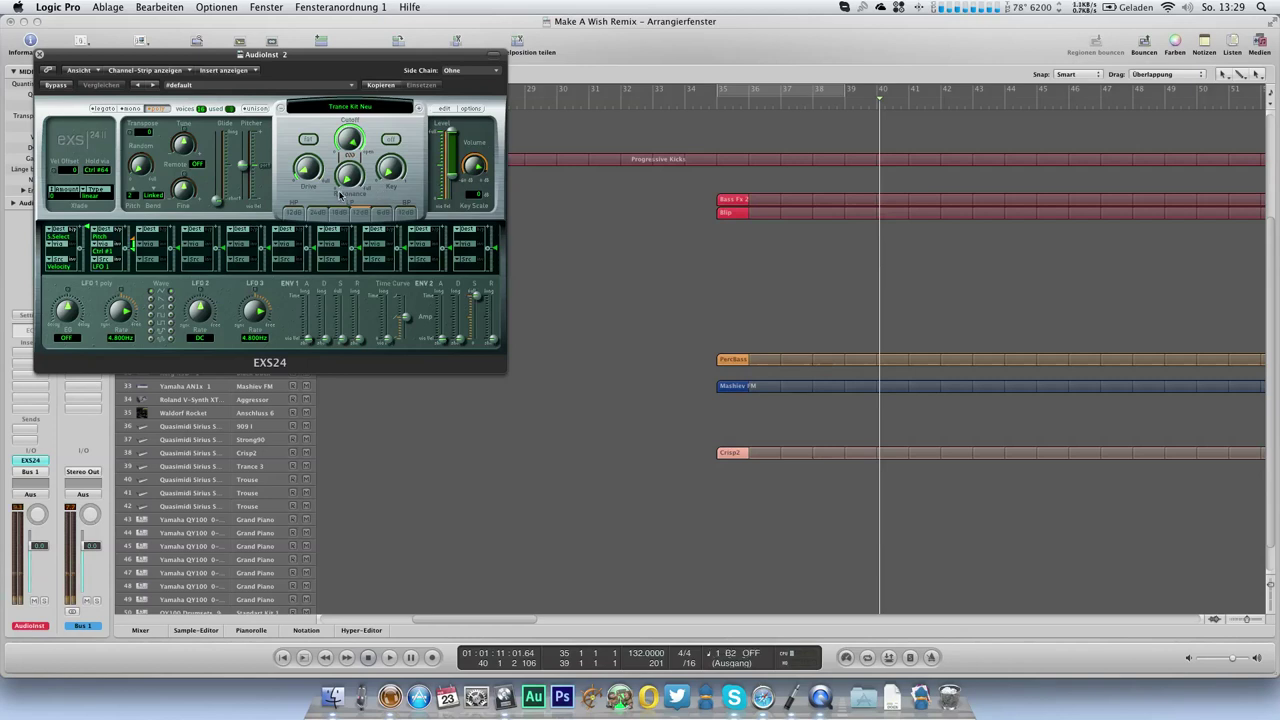
left_click(40, 55)
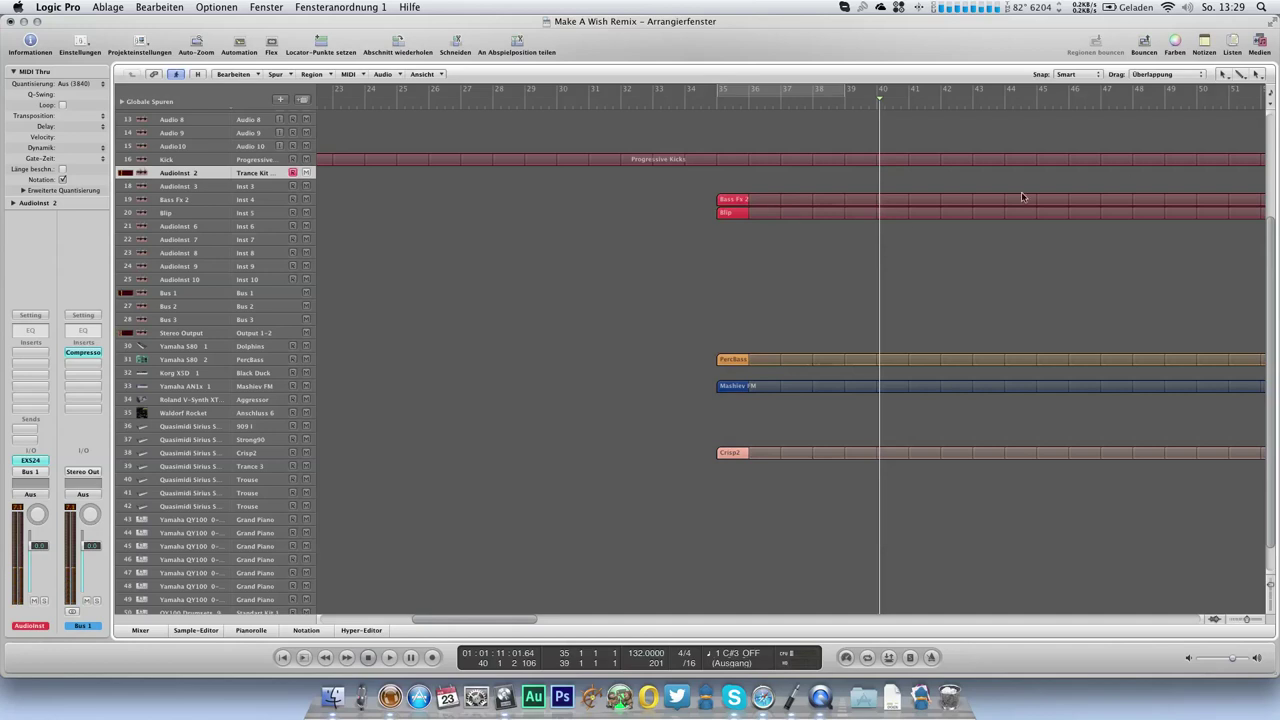
Create a one-bar Trance Kit Neu region at bar 35 with same-pitch notes on beats 2 and 4, loop it and play
left_click(729, 175)
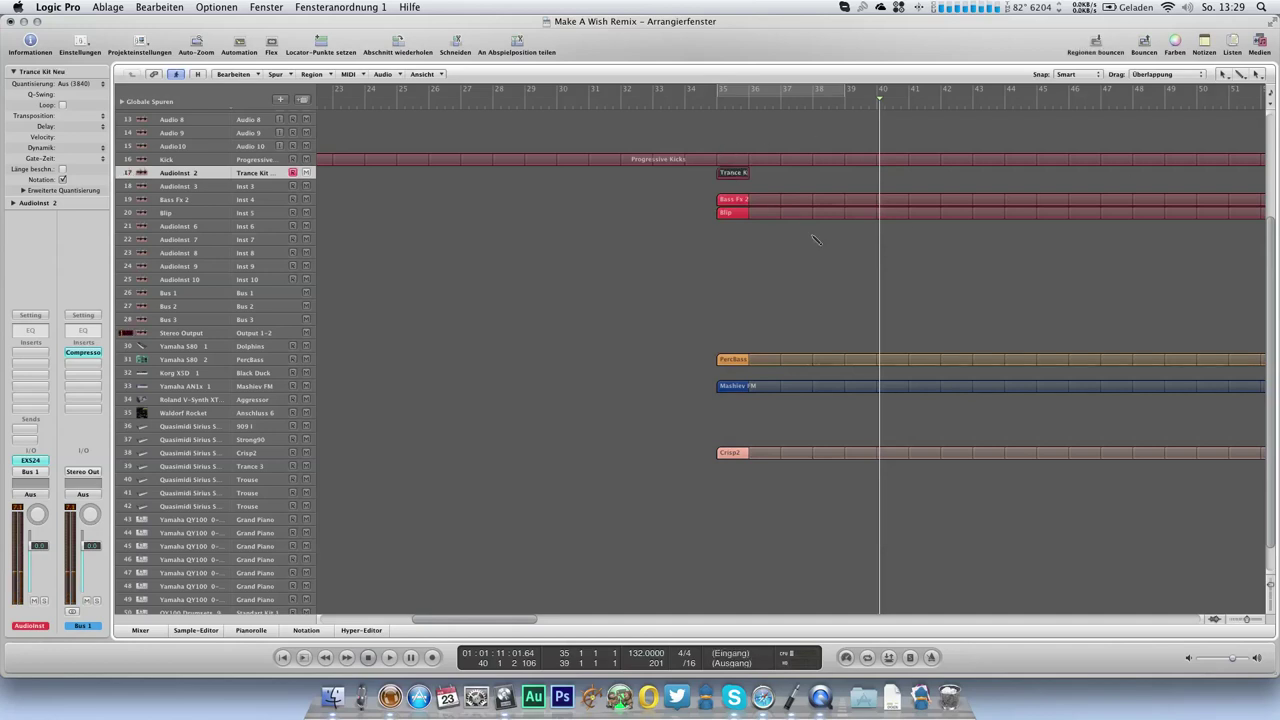
key("super+6")
scroll(123, 257, "down", 5)
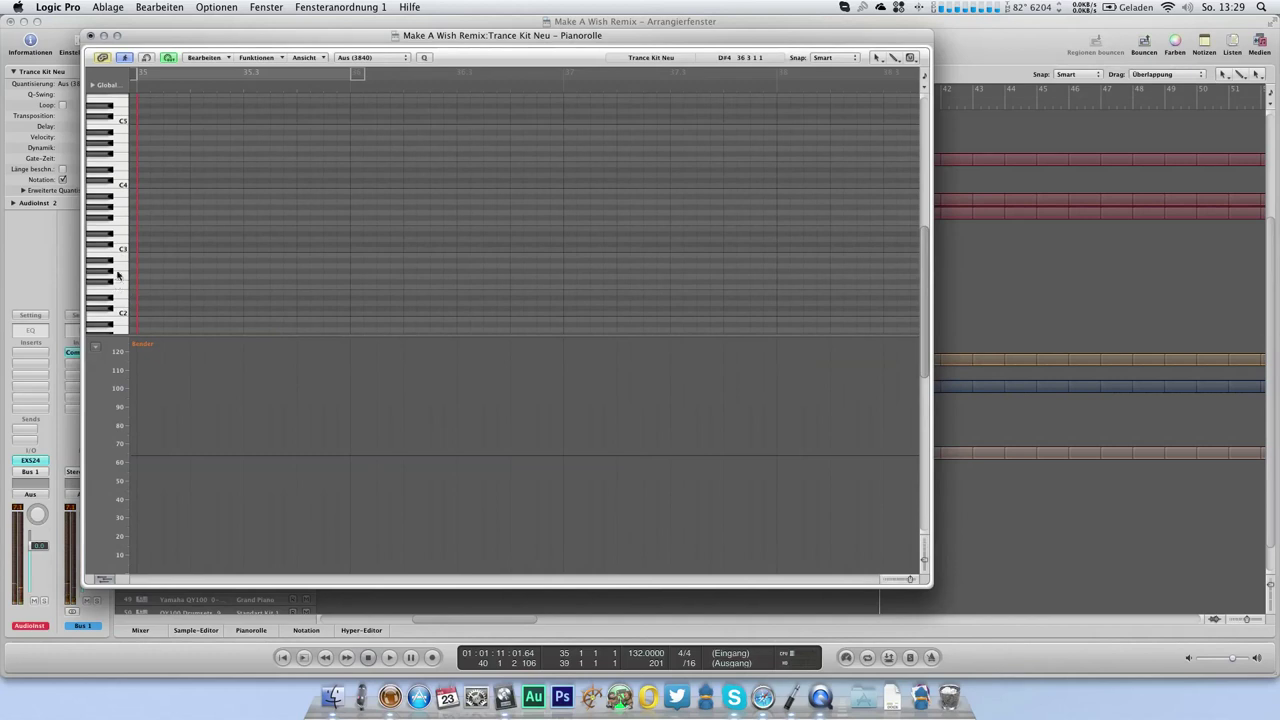
left_click(195, 266)
left_click(302, 263)
left_click_drag(303, 264, 303, 268)
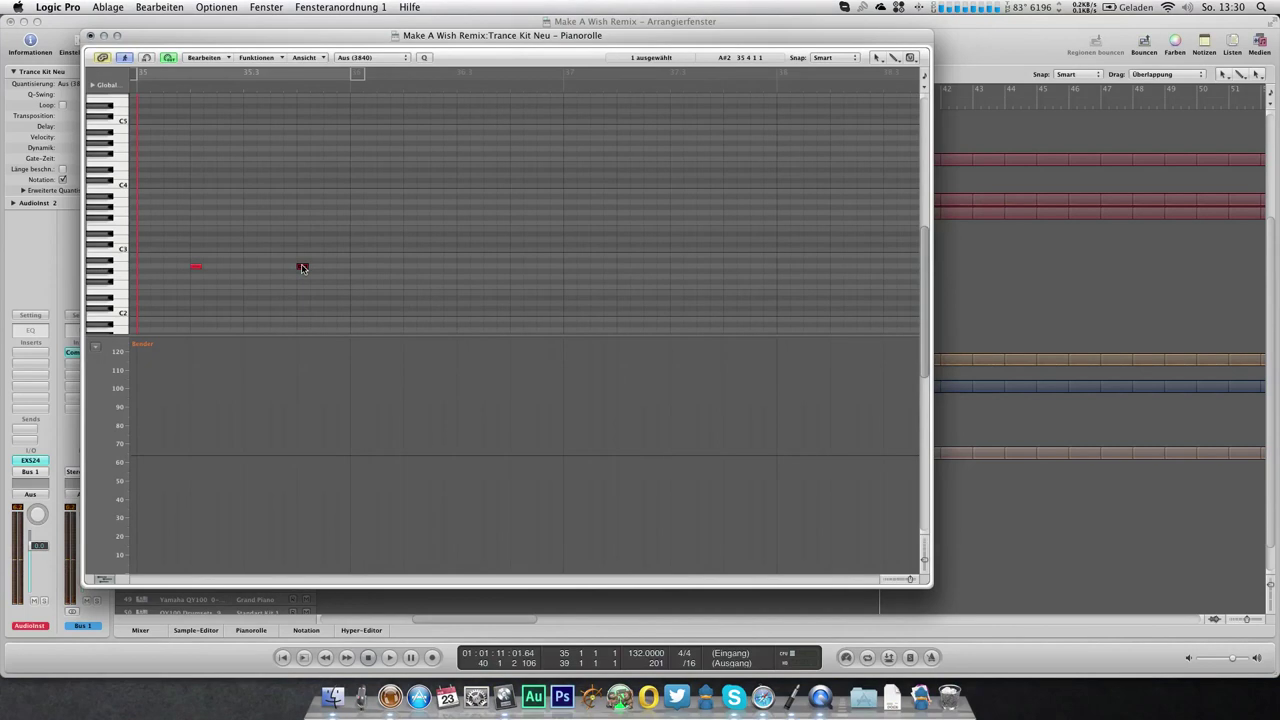
left_click(91, 36)
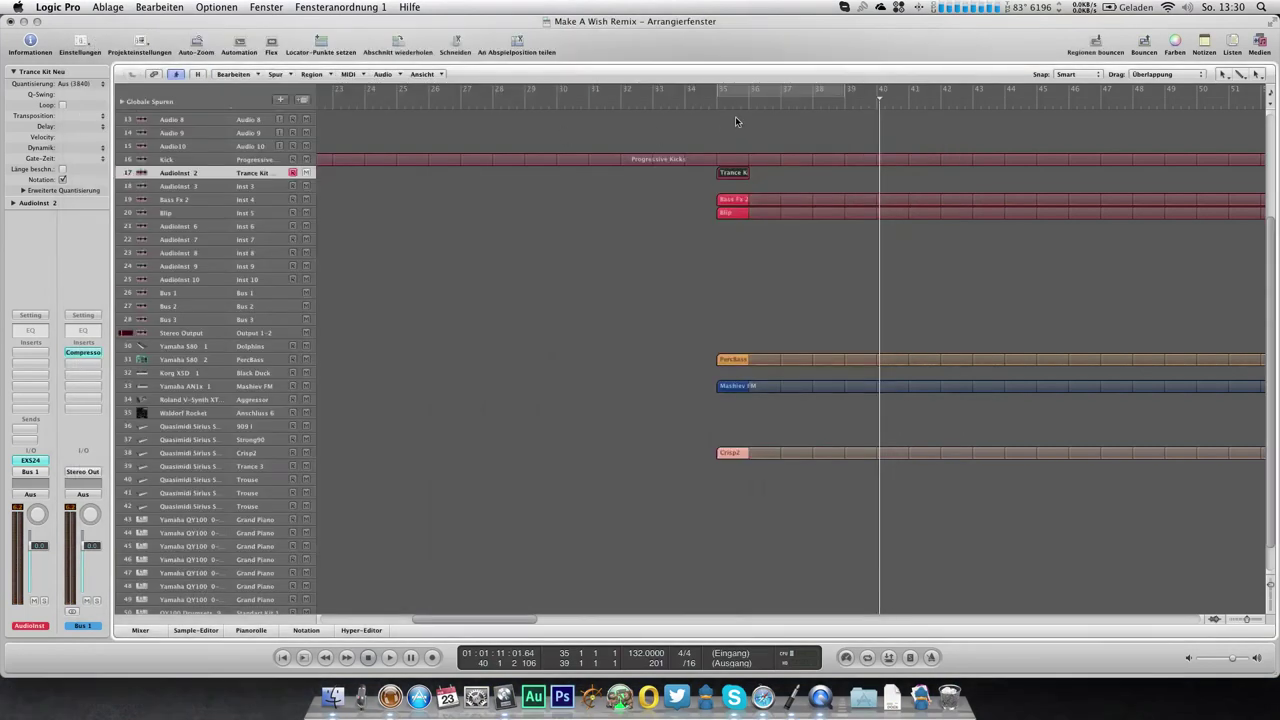
key("space")
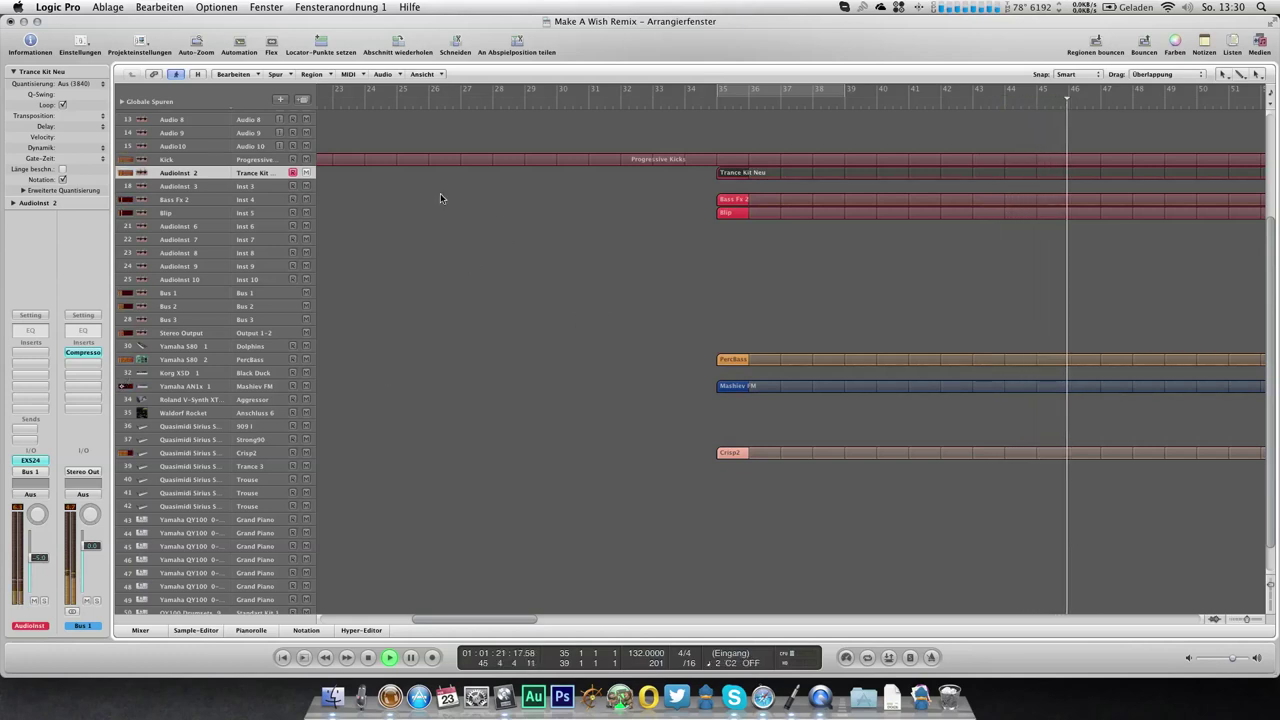
Insert a stereo EXS24 sampler on the AudioInst 3 track and load VEC4 Claps from the VEC1 Bassdrums folder
left_click(256, 187)
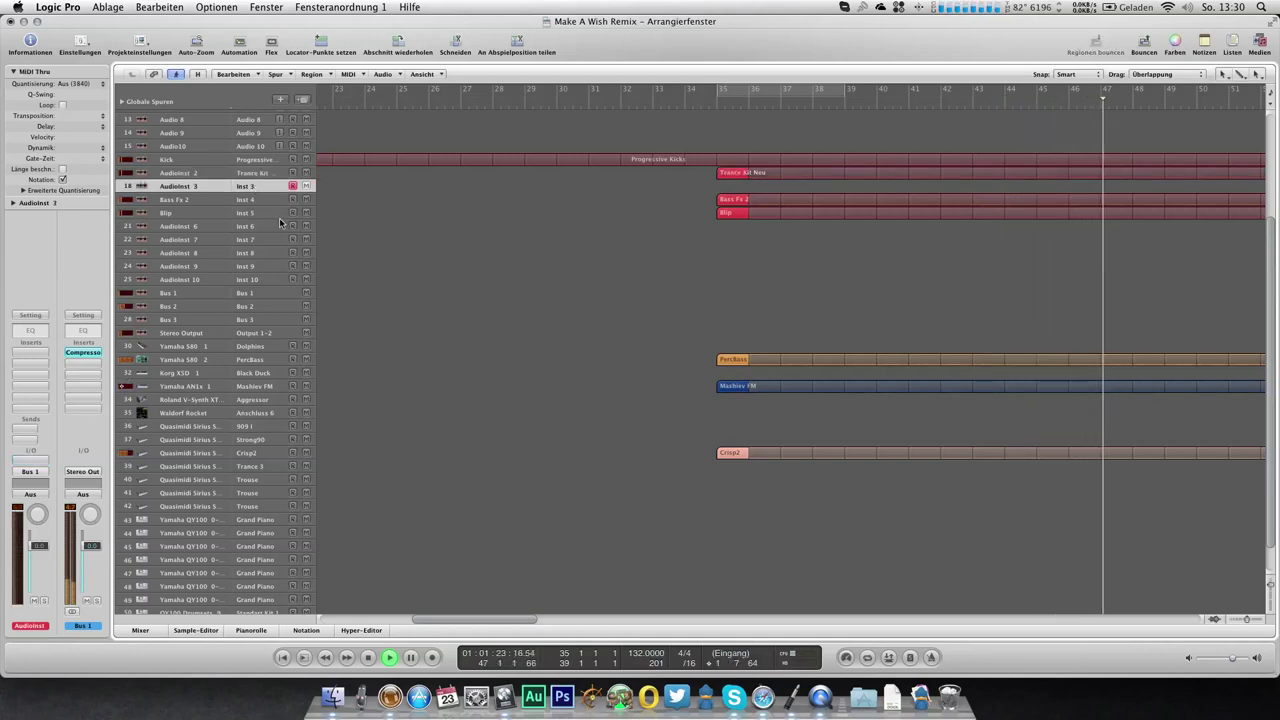
left_click(36, 461)
mouse_move(88, 578)
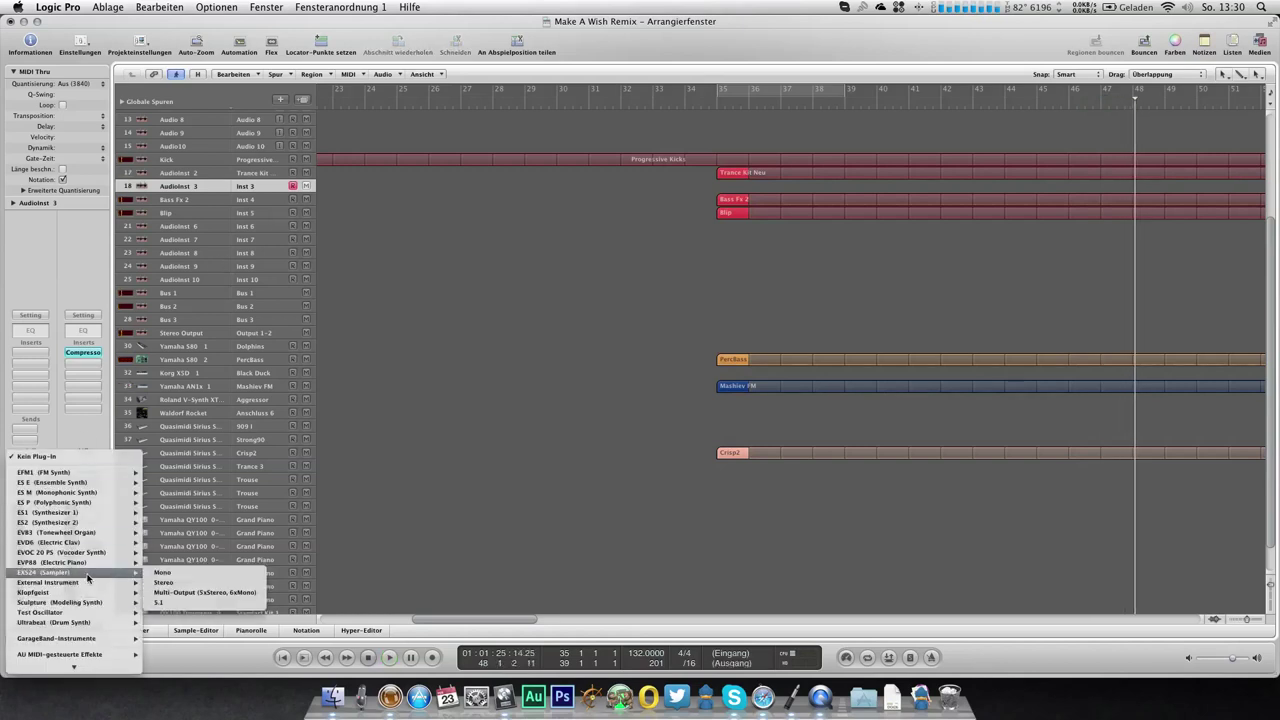
left_click(164, 582)
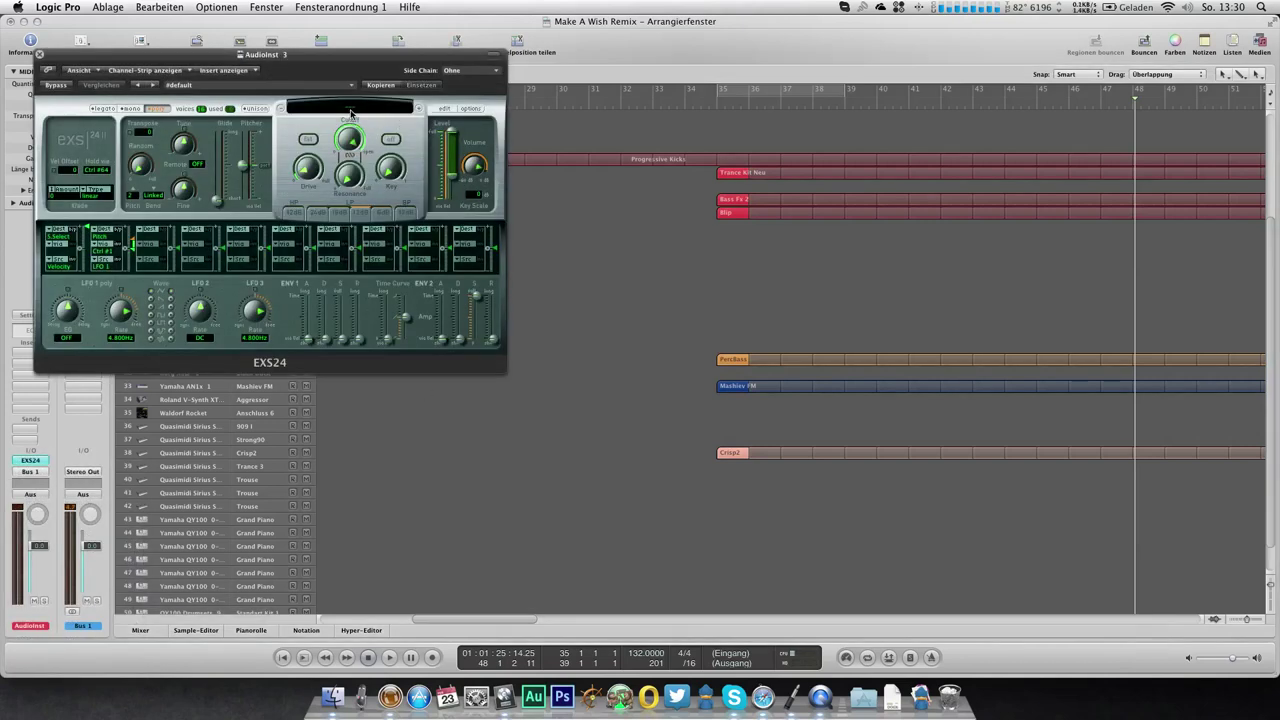
left_click(350, 110)
mouse_move(370, 243)
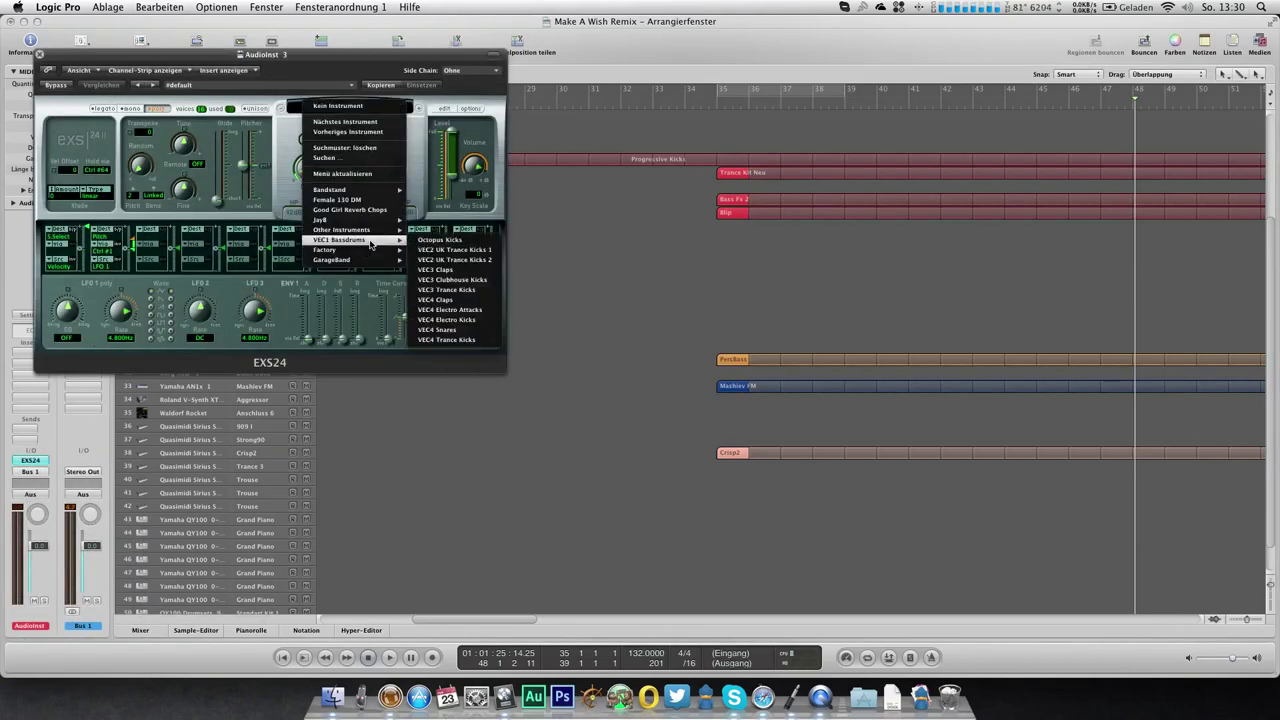
left_click(446, 300)
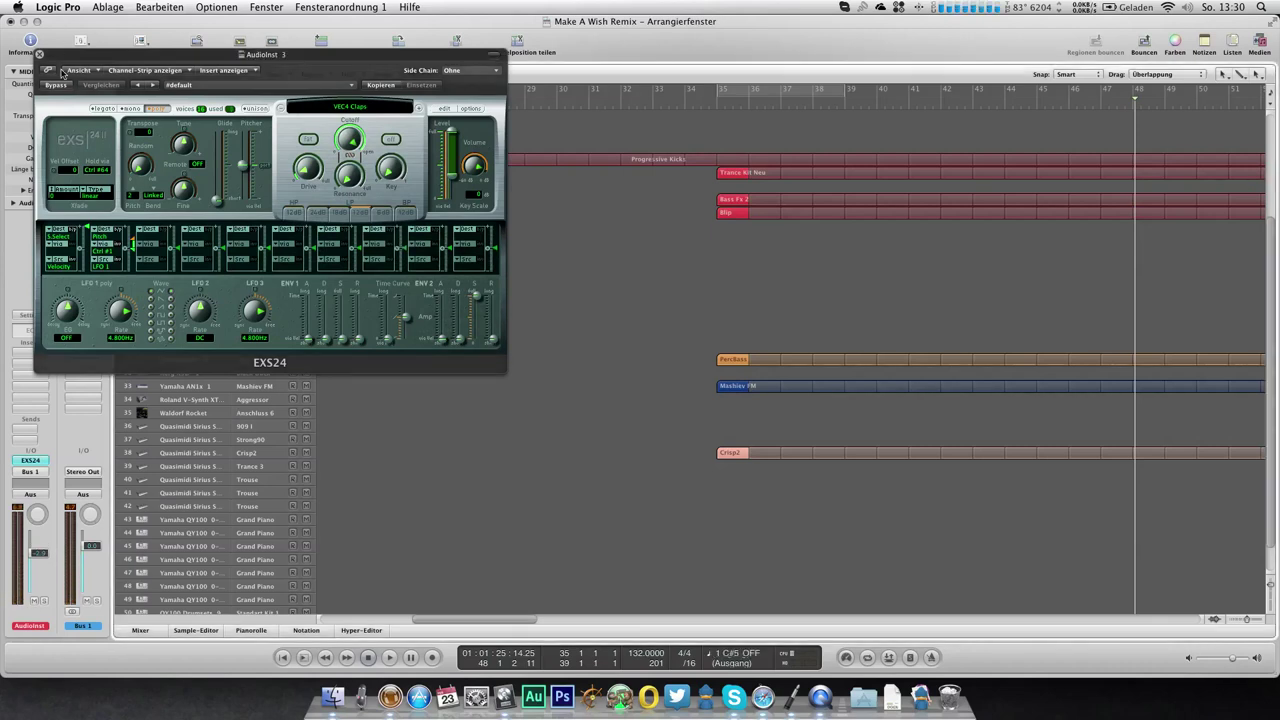
left_click(39, 53)
Add a Channel EQ to the claps track, boosting 10000 Hz by 9.5 dB and cutting 200 Hz by 19.0 dB with Q 0.10
left_click(33, 356)
left_click(36, 338)
double_click(37, 331)
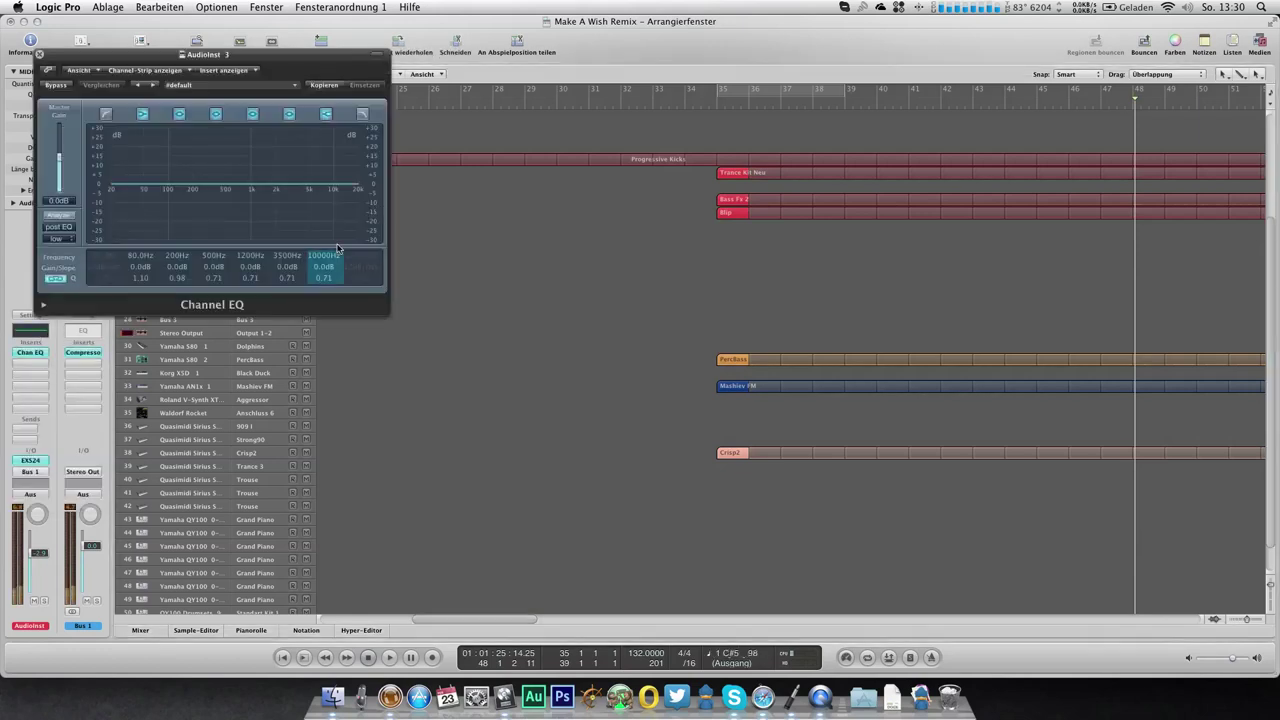
left_click_drag(323, 267, 323, 245)
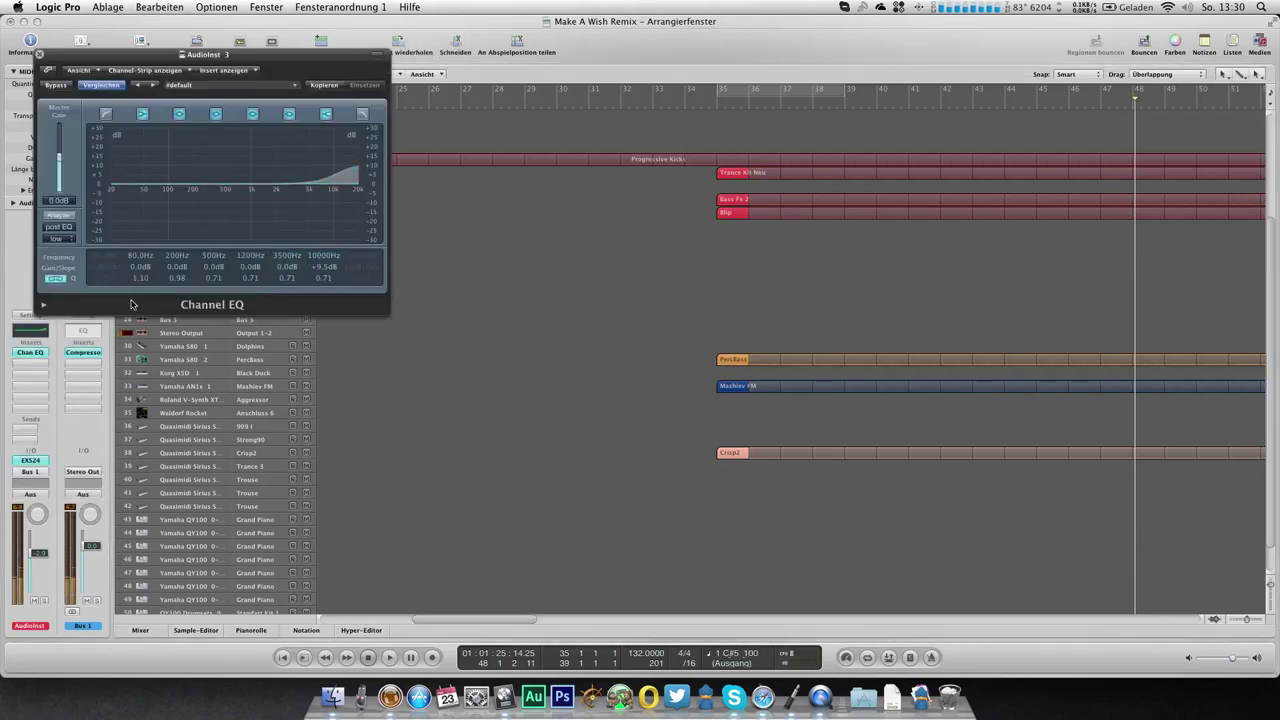
left_click_drag(176, 267, 180, 329)
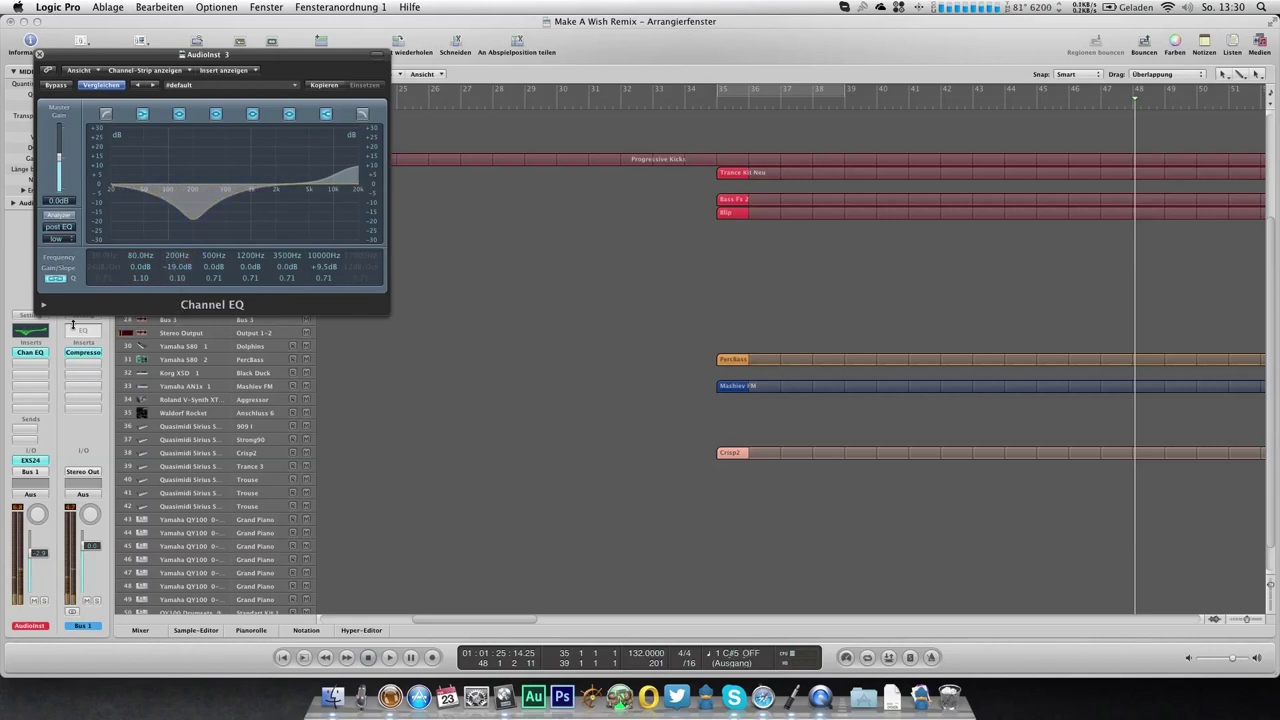
Add a PlatinumVerb to the claps track with 65% wet output and a 2.15 sec reverb time, and close the plug-in windows
left_click(28, 369)
mouse_move(60, 476)
mouse_move(169, 506)
left_click(222, 506)
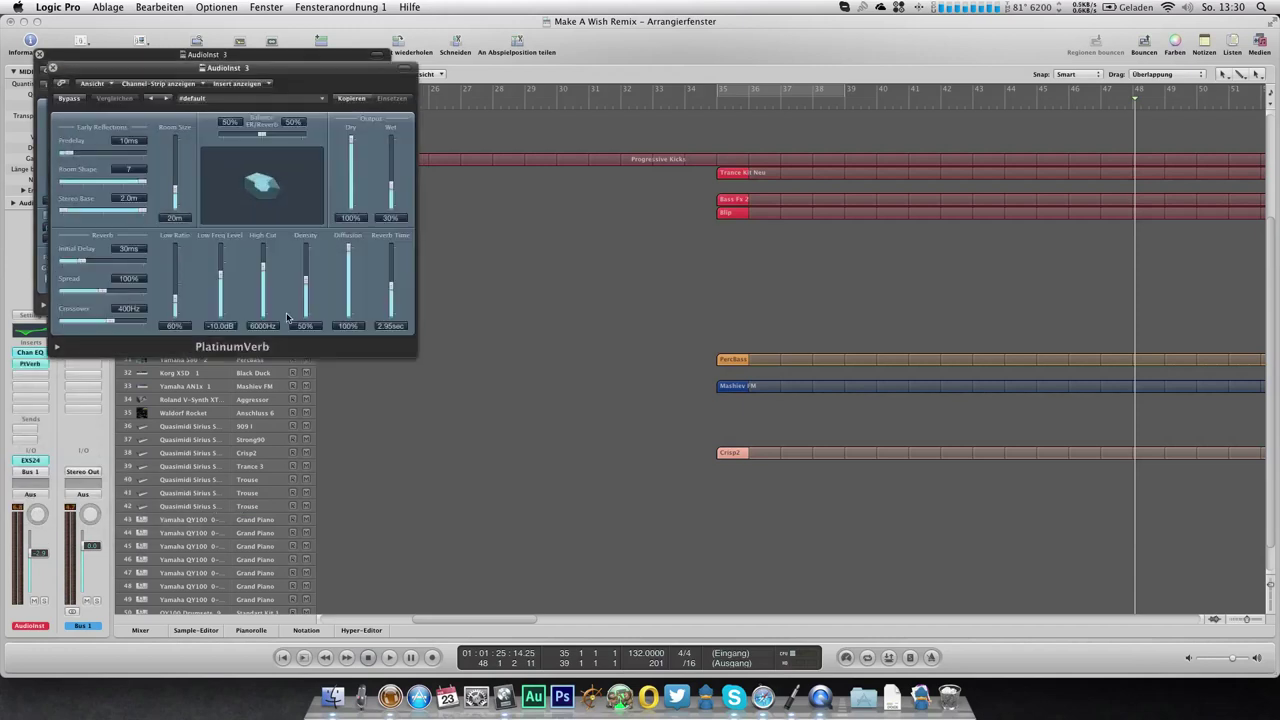
left_click_drag(390, 185, 390, 158)
left_click_drag(396, 290, 392, 293)
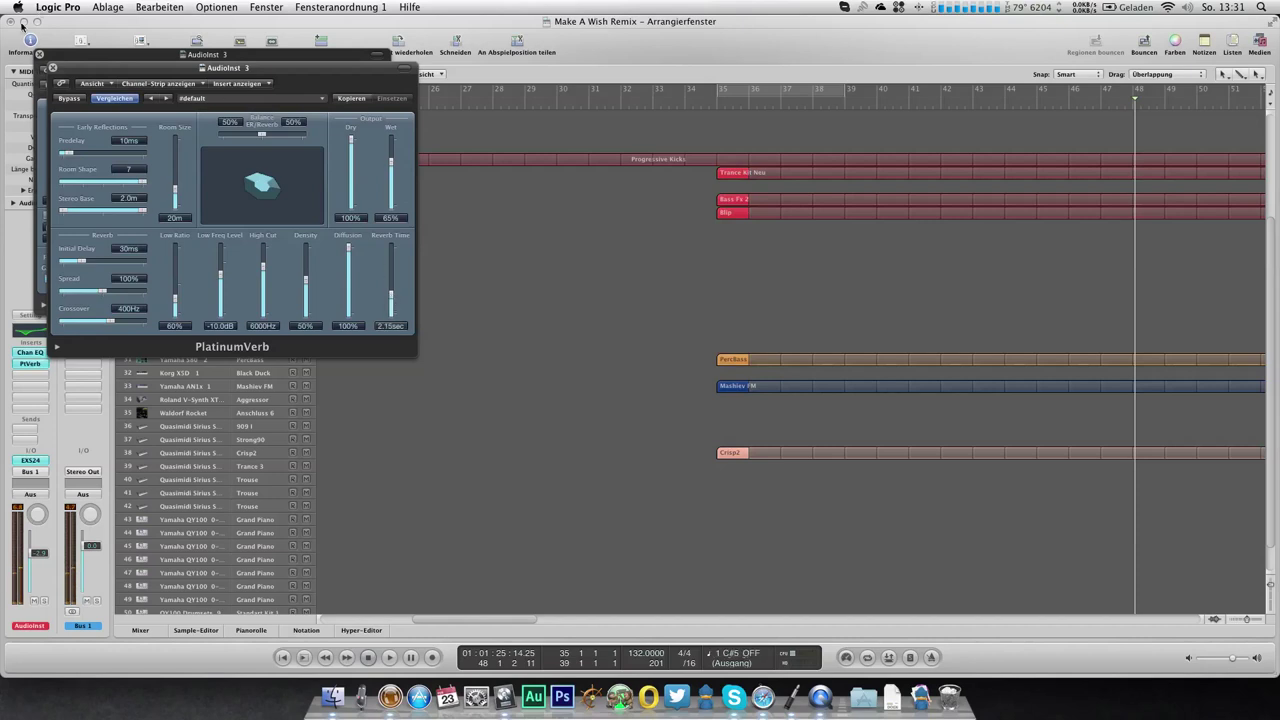
left_click(53, 68)
left_click(40, 54)
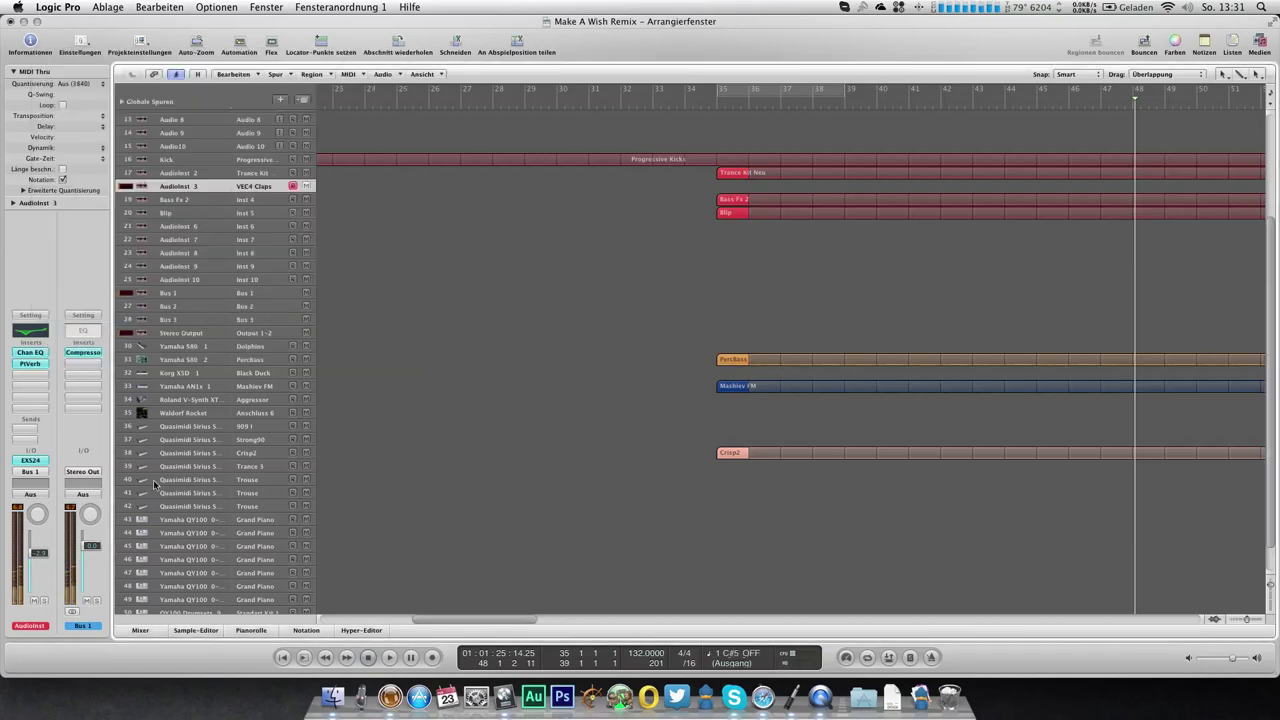
Create a two-bar VEC4 Claps region at bar 35 and add an E3 note on beat 4 of its first bar
double_click(741, 188)
left_click_drag(748, 188, 774, 189)
key("super+6")
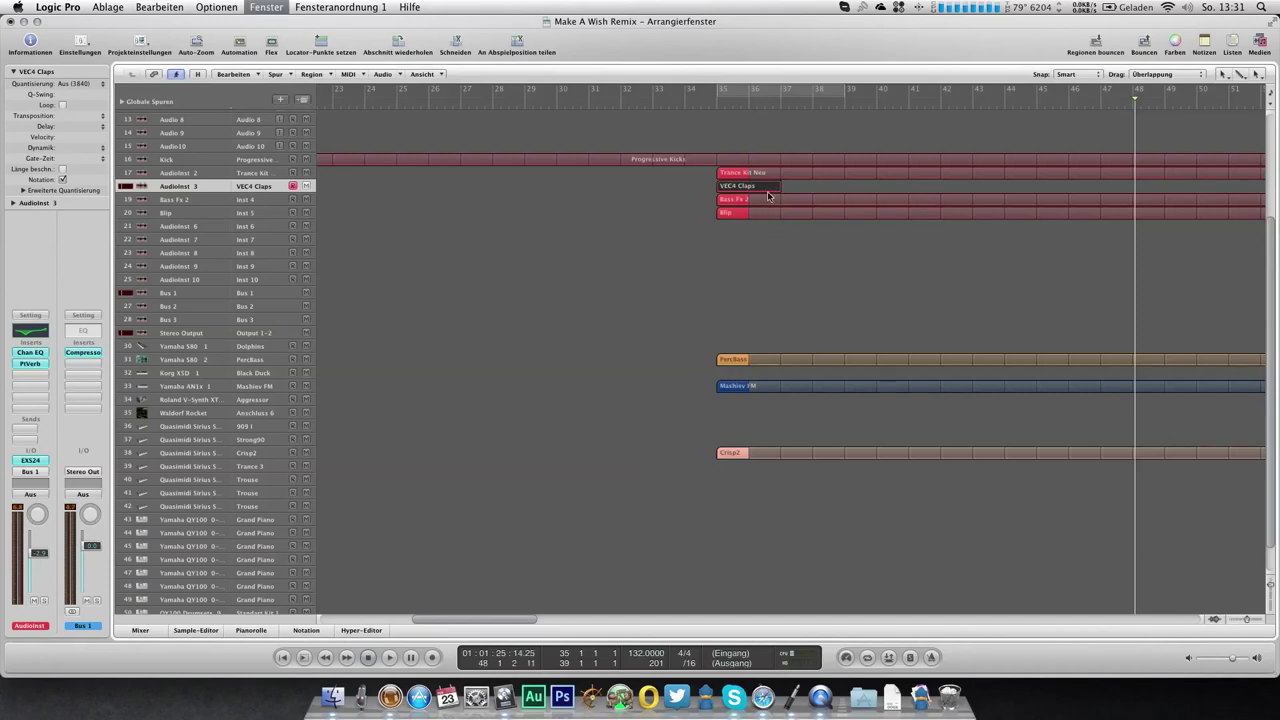
scroll(318, 276, "down", 1)
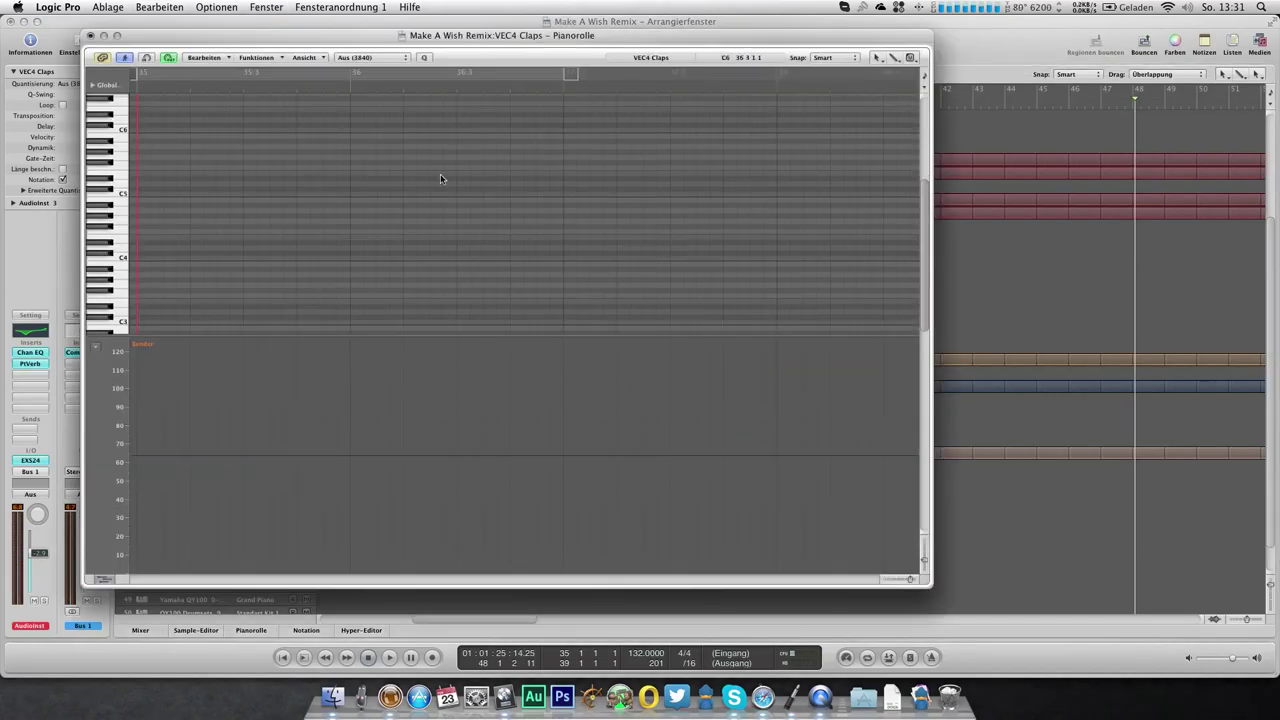
scroll(430, 178, "down", 2)
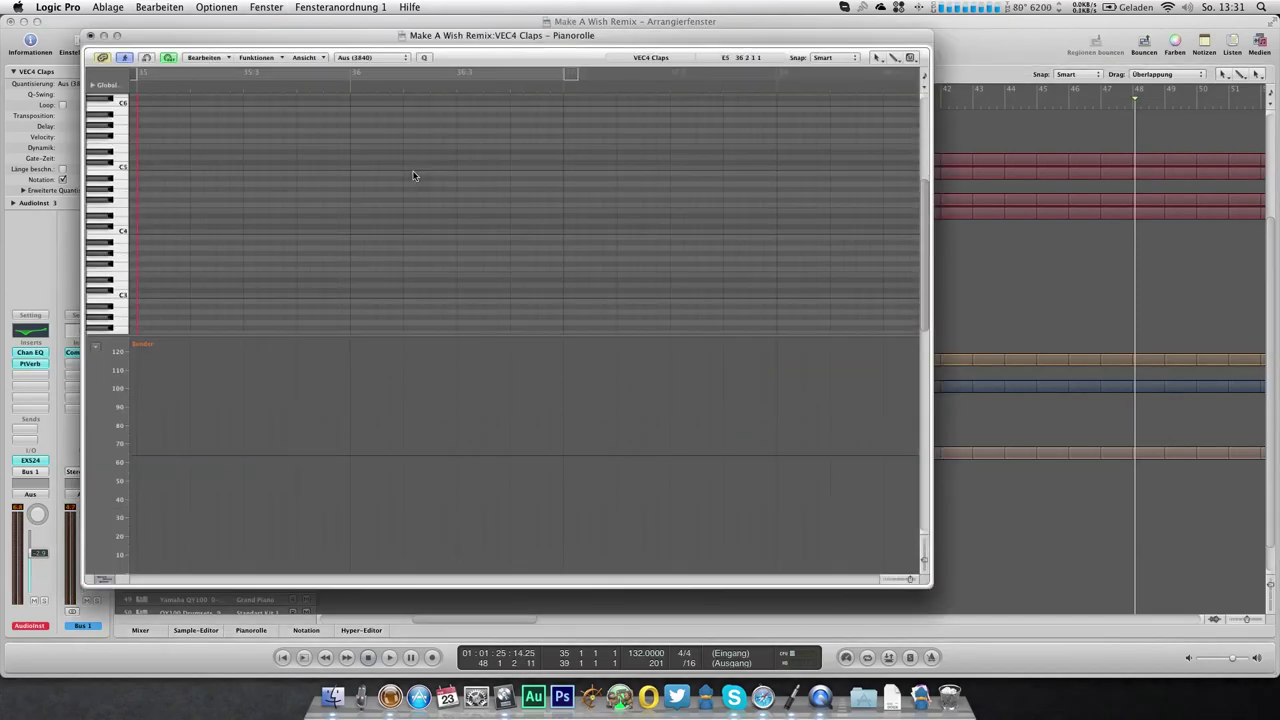
left_click(121, 203)
left_click(121, 203)
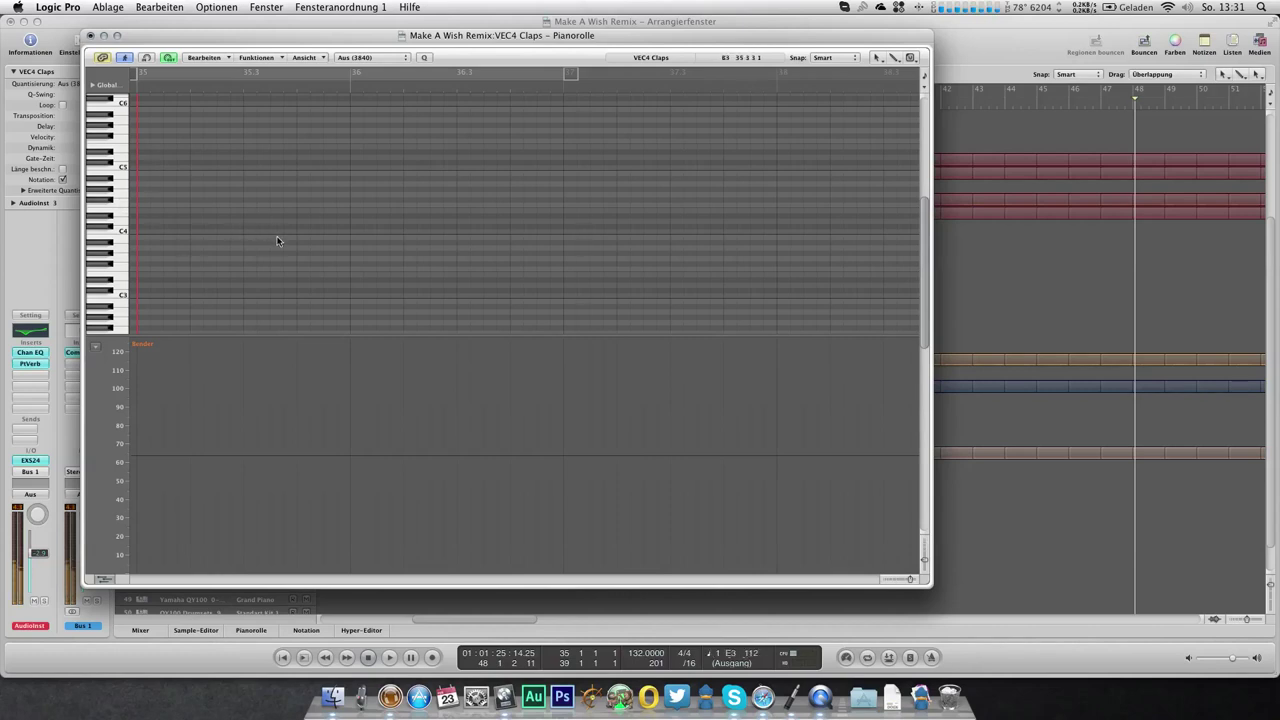
left_click(299, 275)
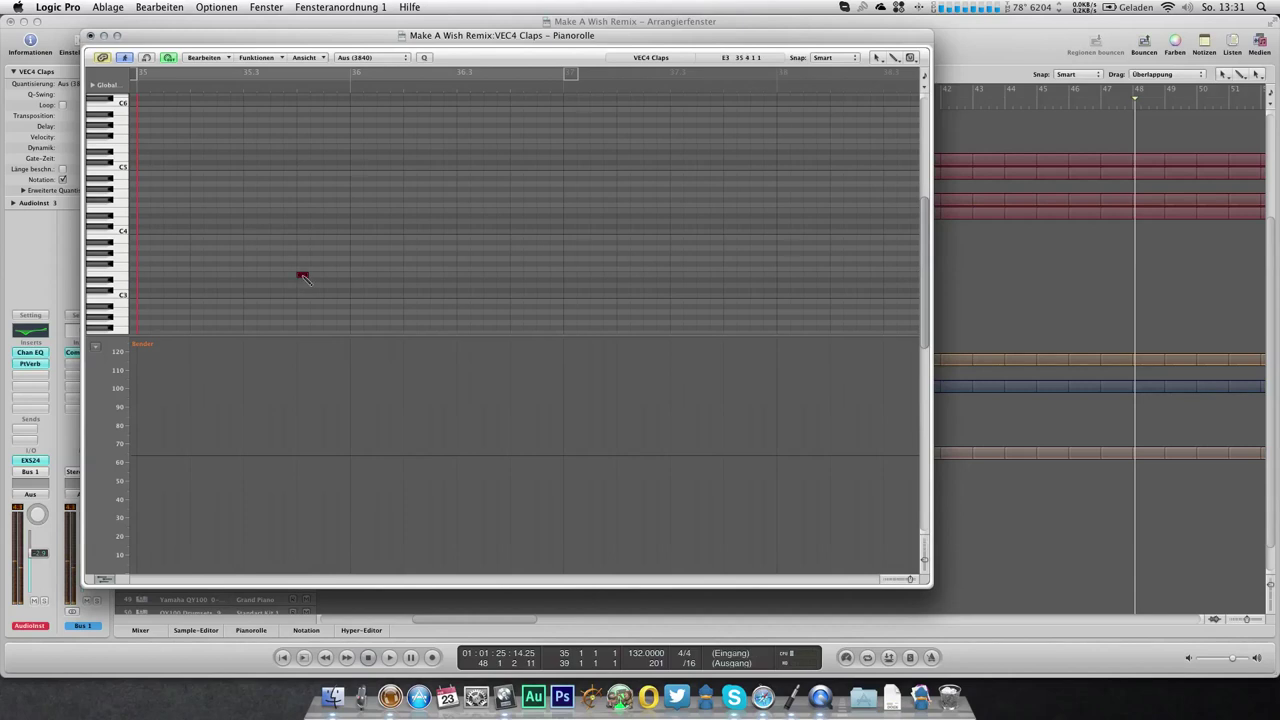
left_click(91, 35)
Loop the VEC4 Claps region and lower the claps track's volume during playback
key("space")
key("l")
left_click_drag(40, 564, 40, 577)
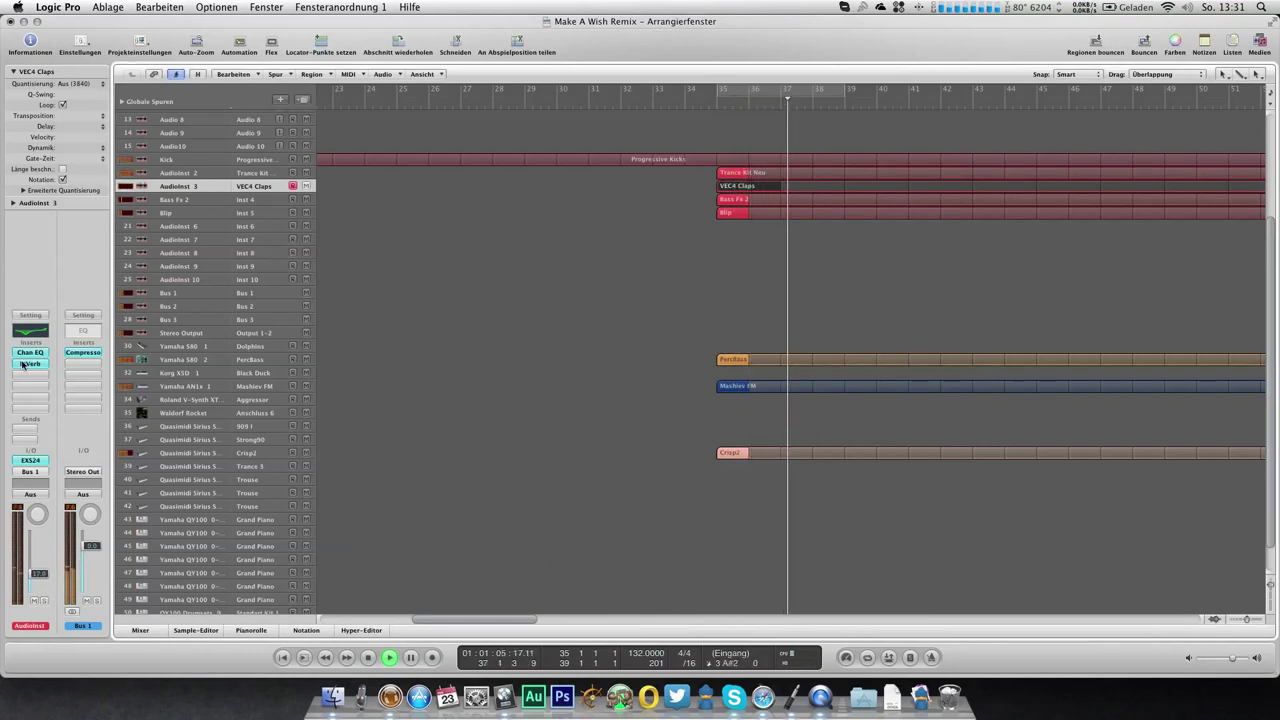
Set the claps' PlatinumVerb to 70% dry, 100% wet and an early reflections/reverb balance of 14% to 86%
left_click(22, 363)
left_click_drag(396, 170, 351, 166)
left_click_drag(262, 134, 299, 138)
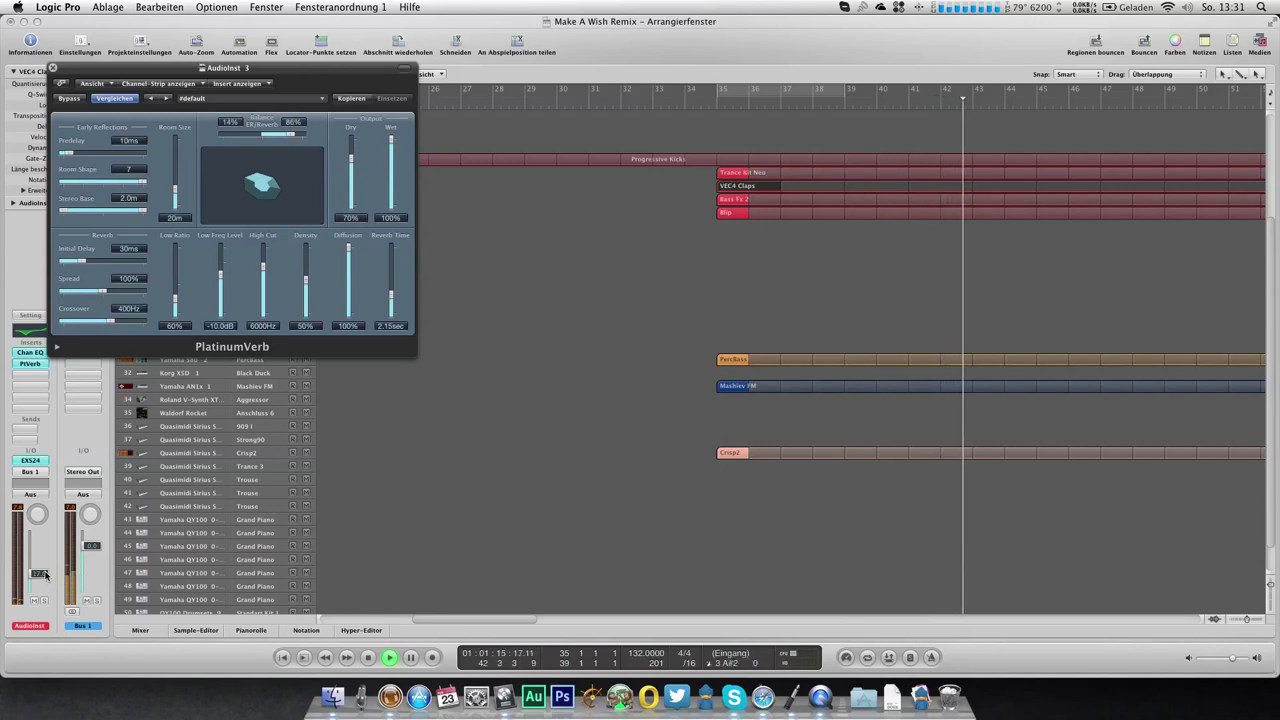
Lower the frequency of the claps EQ's high-shelf boost to 4750 Hz and close the EQ
left_click(36, 354)
left_click_drag(315, 288, 313, 294)
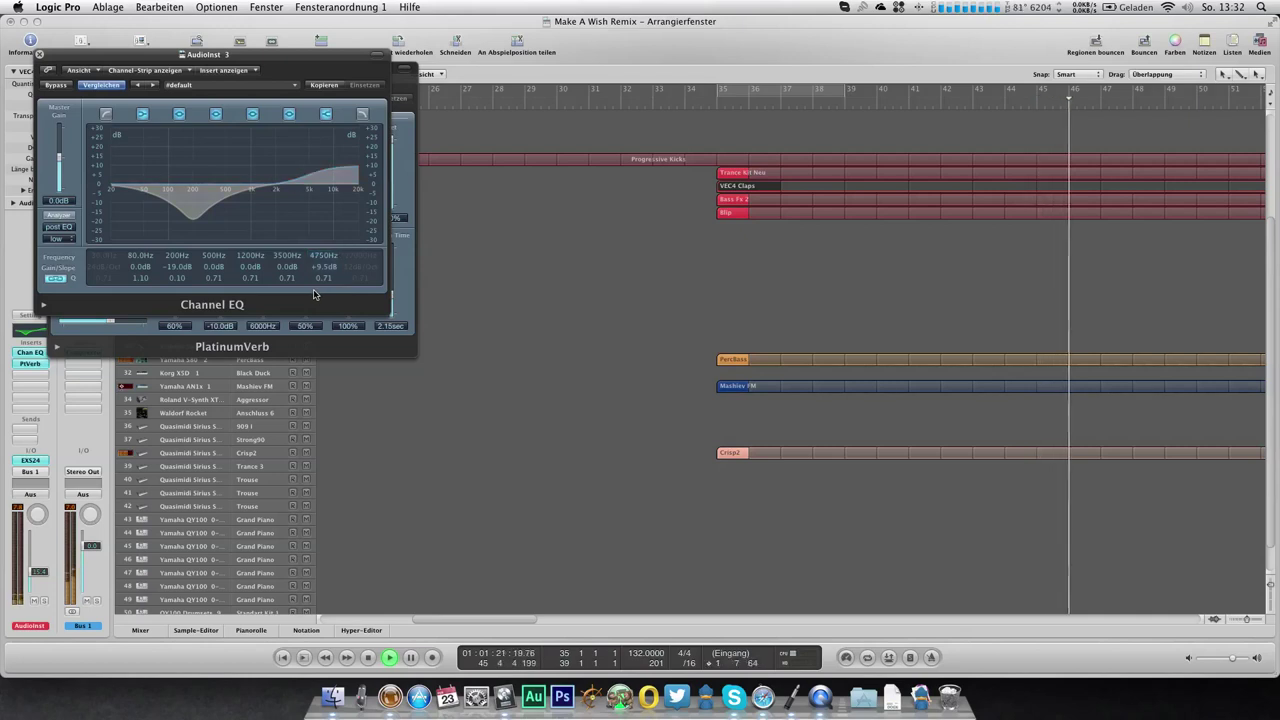
left_click(40, 54)
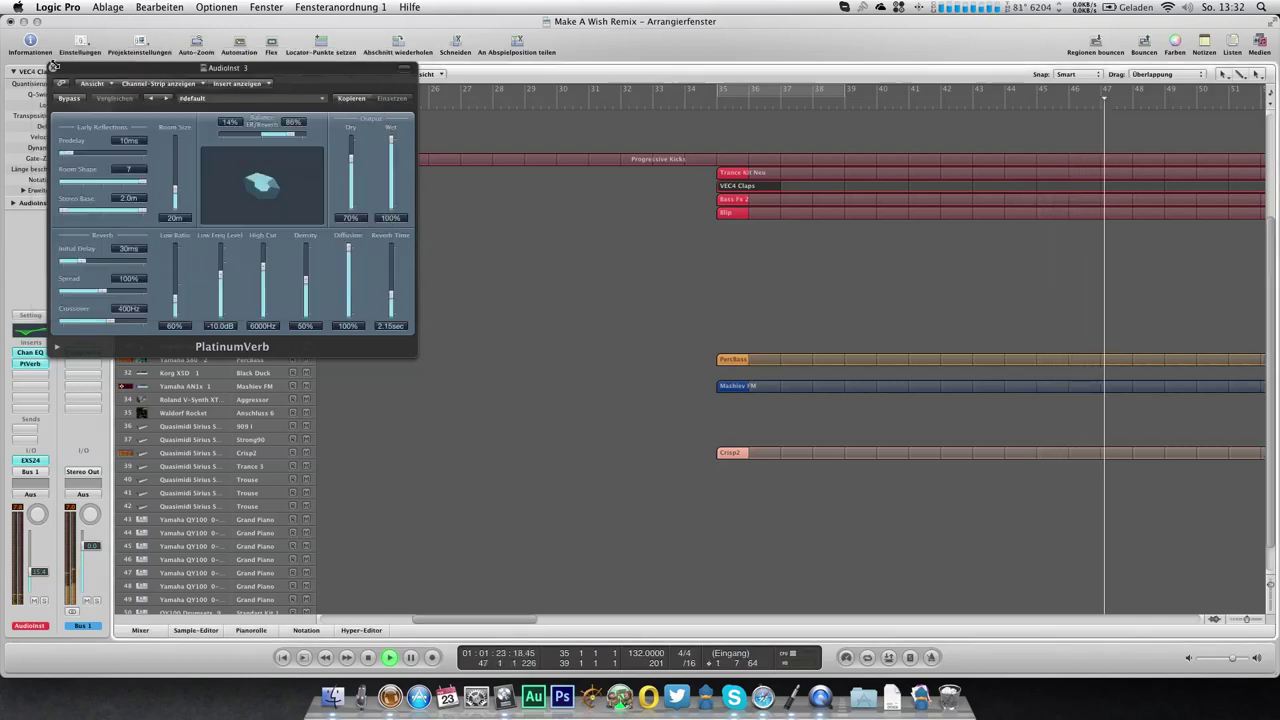
Close the claps' PlatinumVerb, stop playback and save the project
left_click(55, 67)
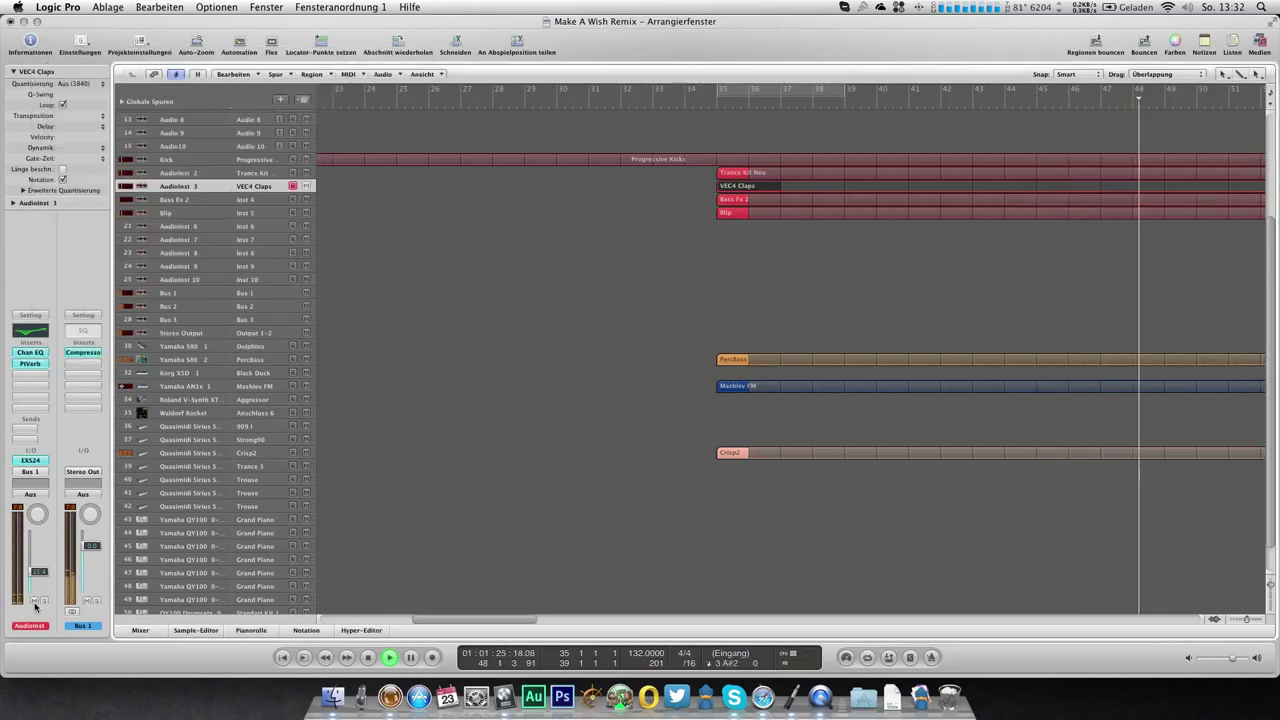
key("space")
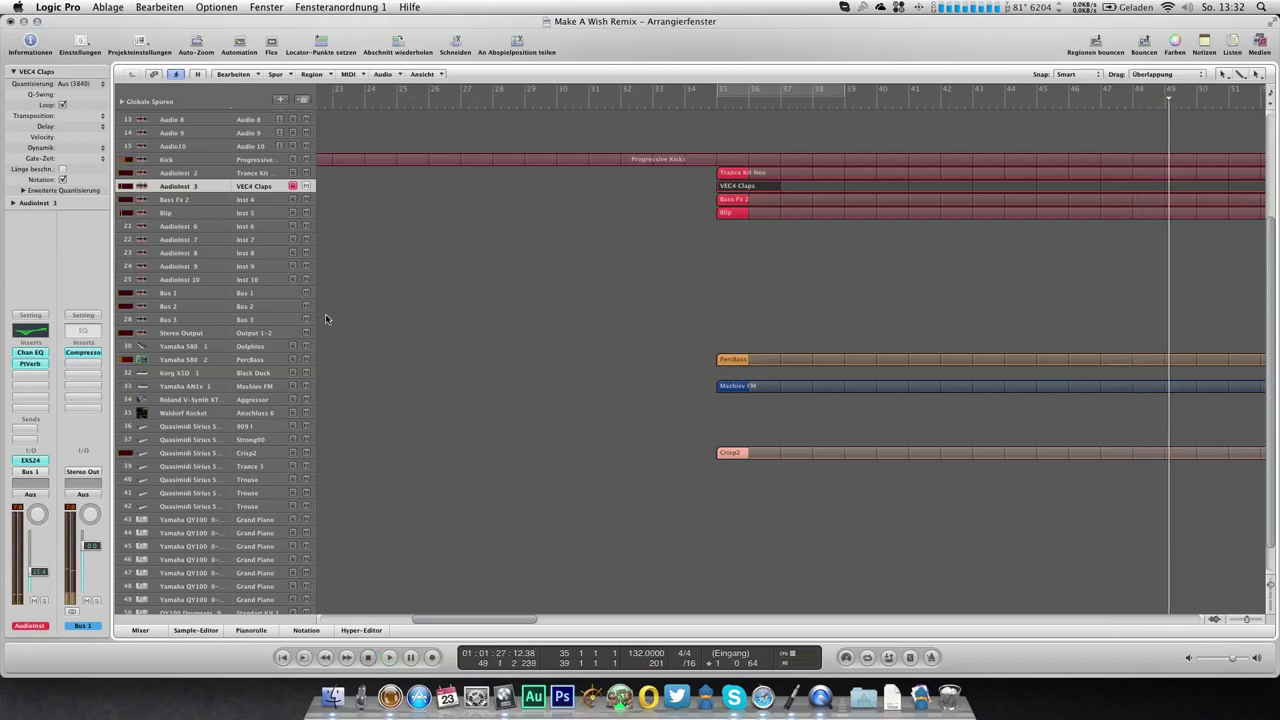
key("super+s")
Move the Trance Kit Neu region to bar 43 and place the playhead just before bar 35 with cycle mode off
left_click(795, 96)
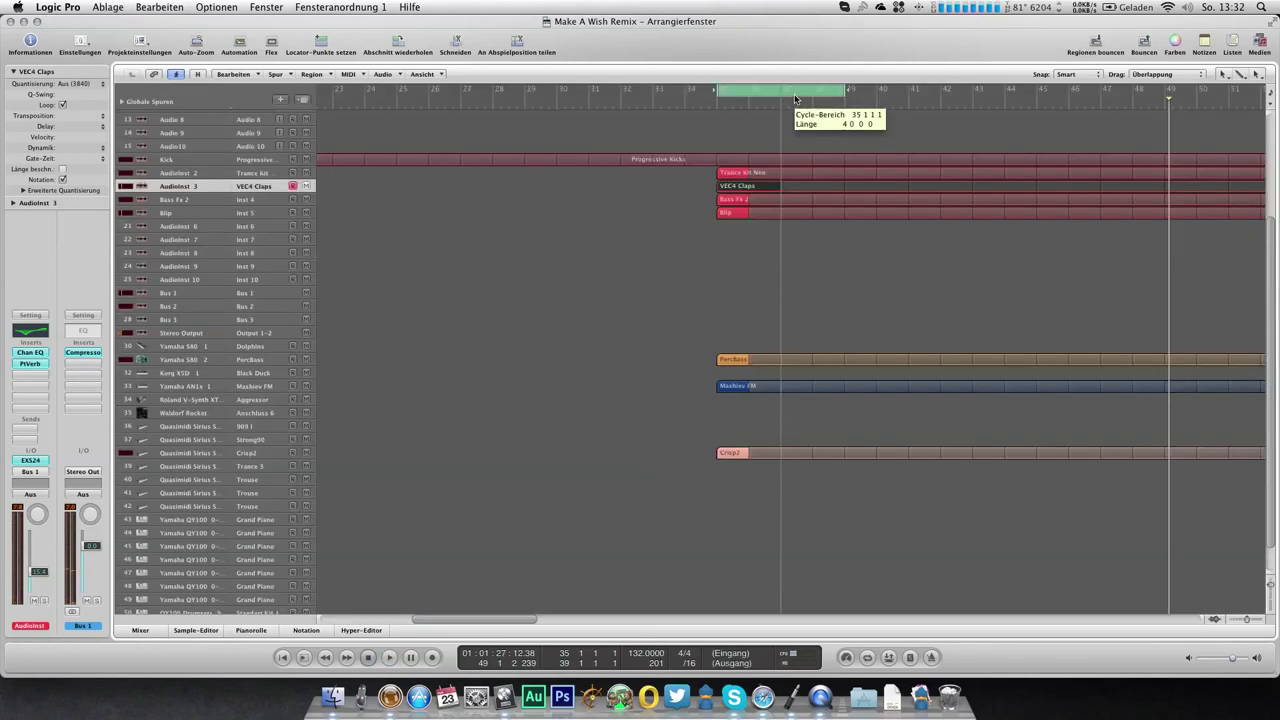
left_click(733, 250)
left_click_drag(739, 174, 987, 176)
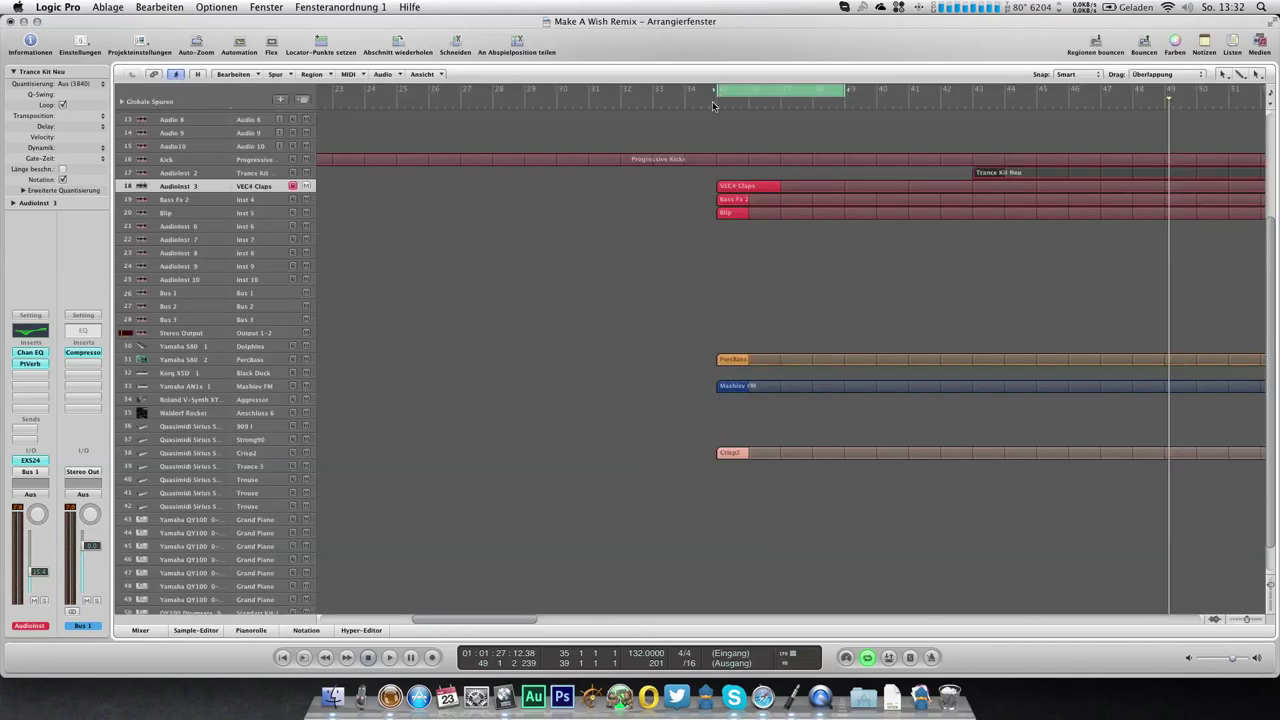
left_click(713, 104)
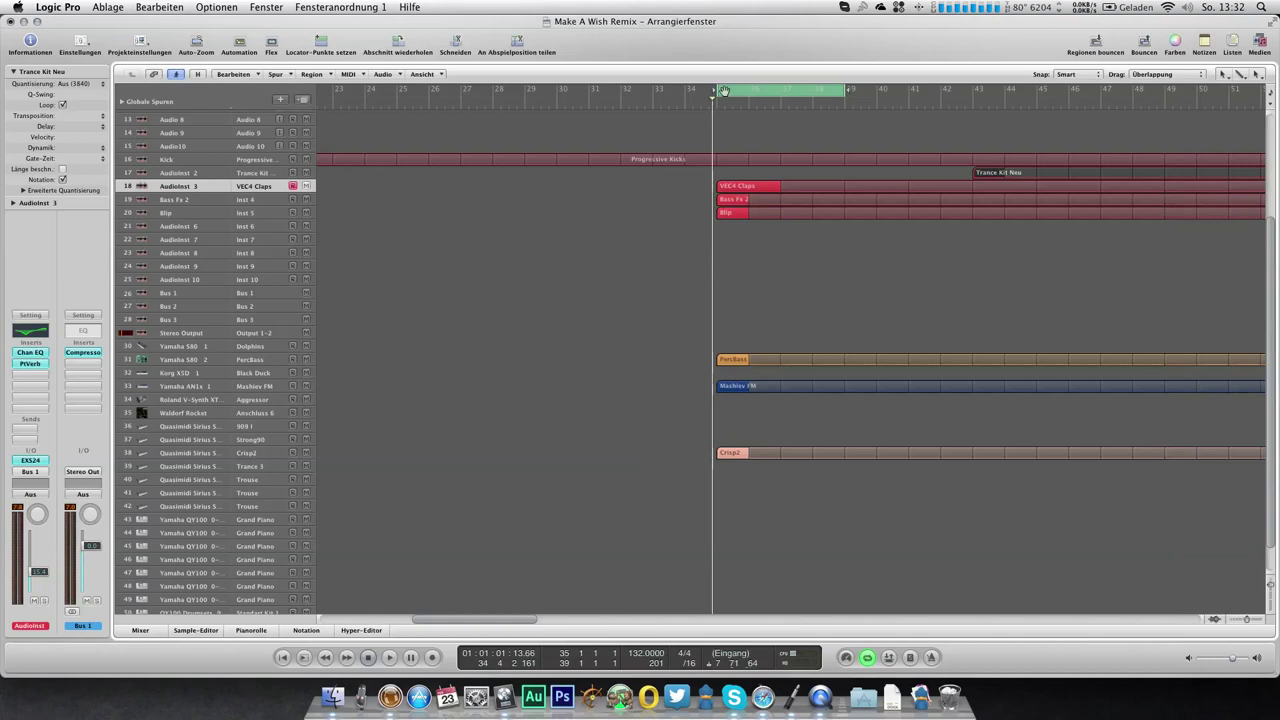
key("c")
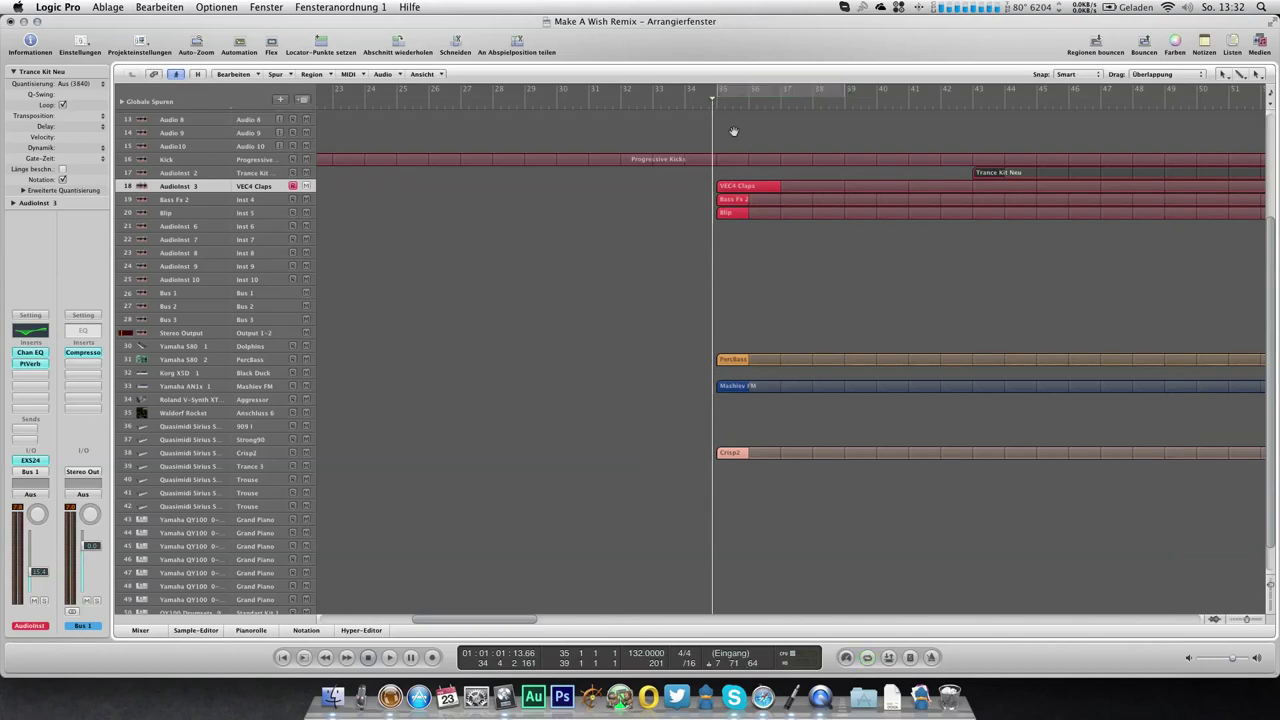
Duplicate the Quasimidi Sirius Trance 3 track twice
left_click(262, 486)
left_click(266, 471)
key("super+d")
key("super+d")
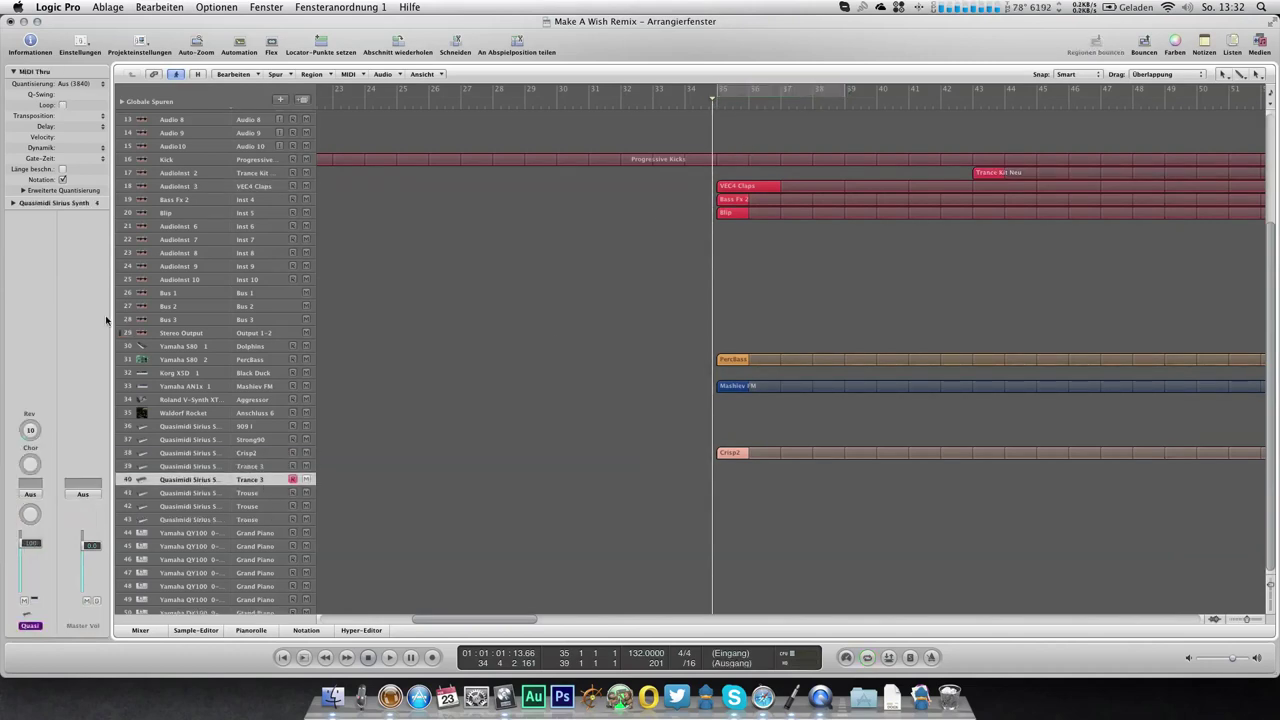
Assign the Trance 3 program from the Sirius LinnDrum bank to the lowest duplicated track
double_click(89, 206)
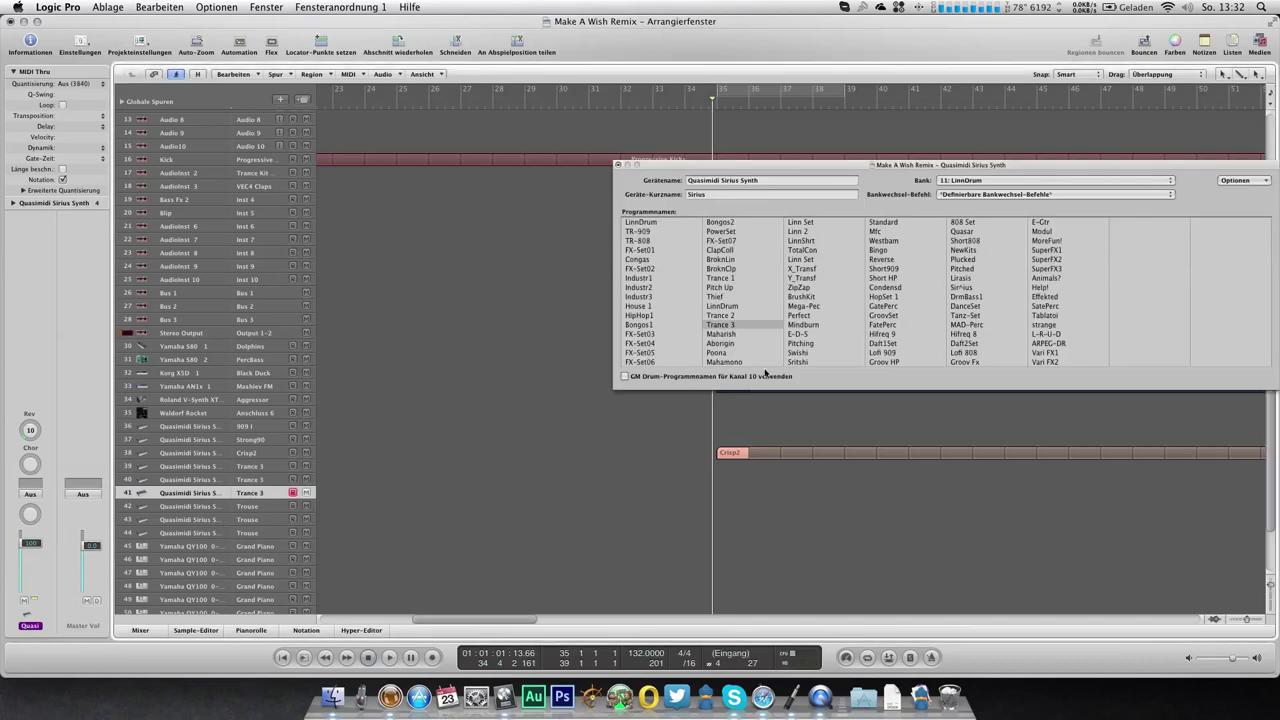
left_click(718, 325)
left_click(619, 164)
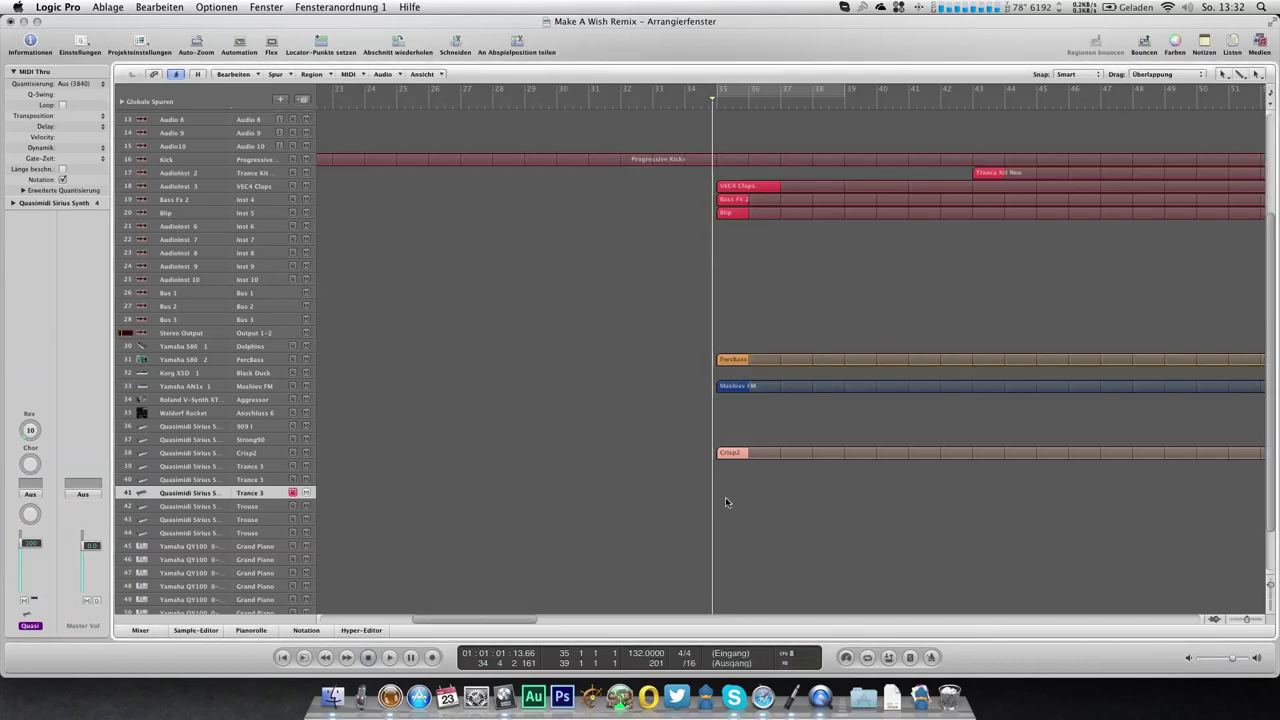
Lower the lowest Trance 3 track's volume and create a region on it at bar 35, opened in the Piano Roll
left_click_drag(38, 544, 38, 560)
key("space")
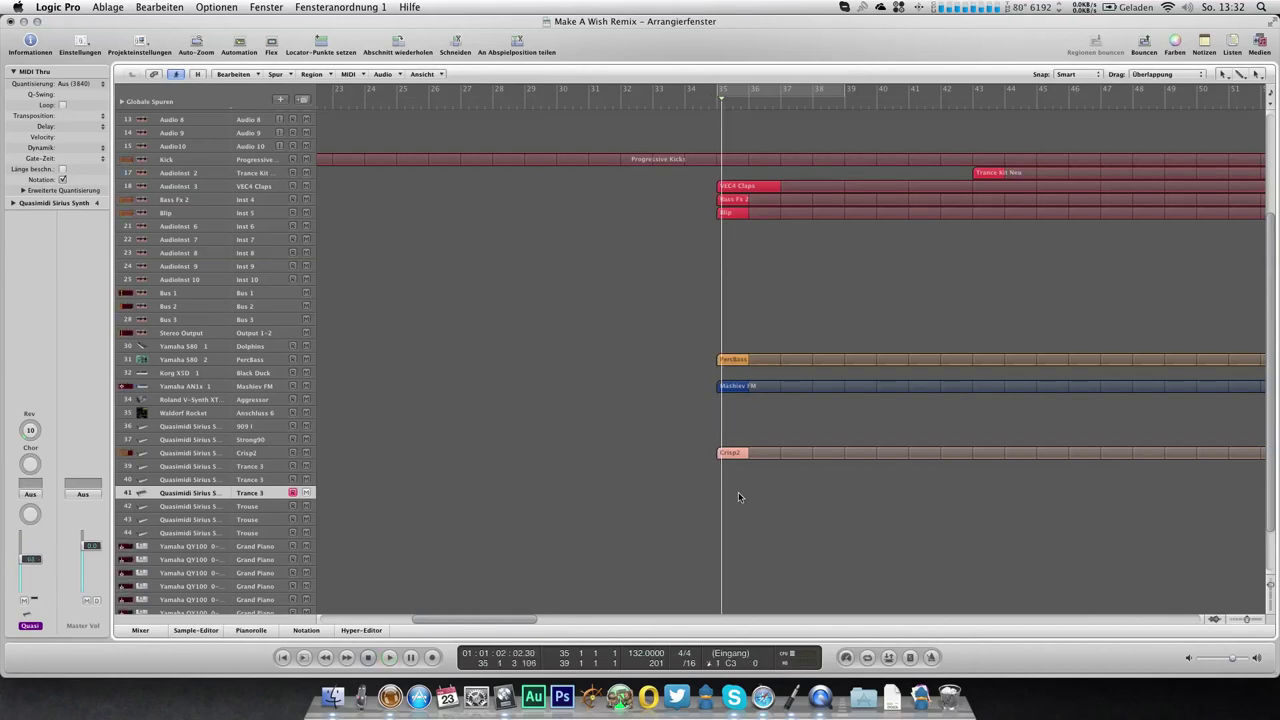
key("space")
left_click(738, 492)
double_click(740, 493)
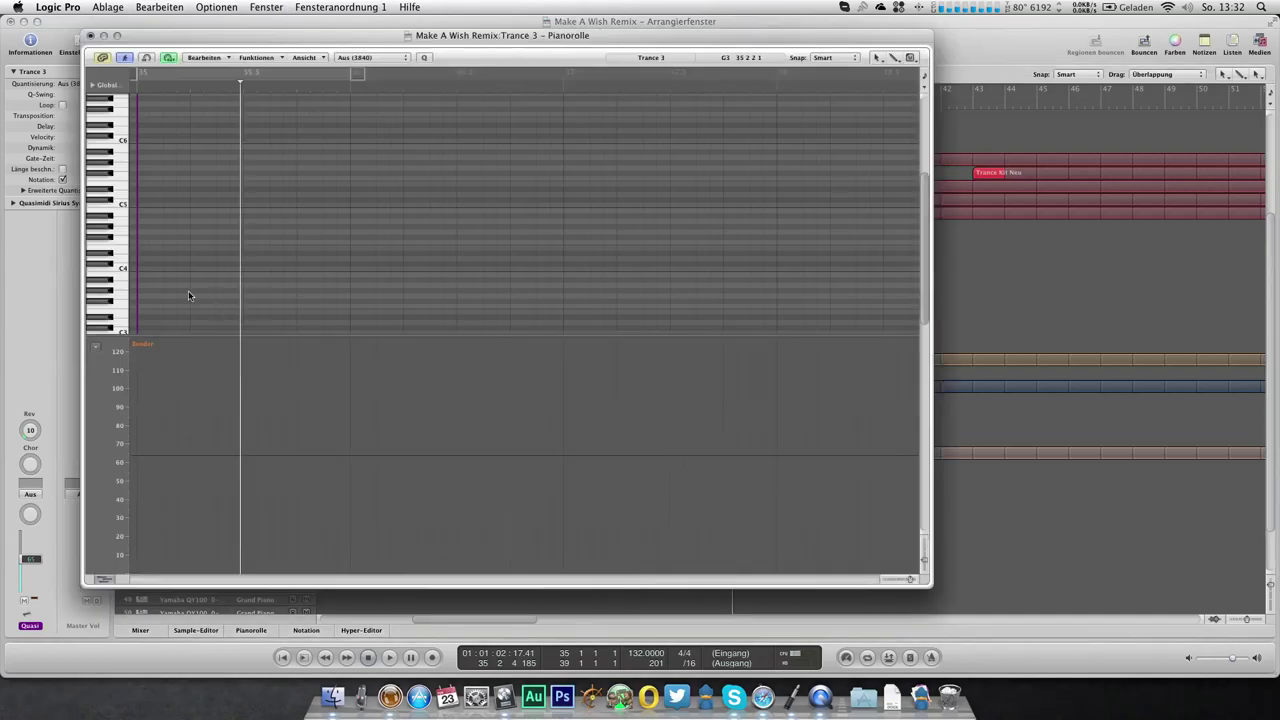
Add a note at the start of the Trance 3 region, shift it down in pitch, and play the region looped
left_click_drag(114, 290, 119, 226)
left_click(143, 223)
key("super+a")
left_click_drag(300, 221, 300, 243)
left_click(90, 36)
key("space")
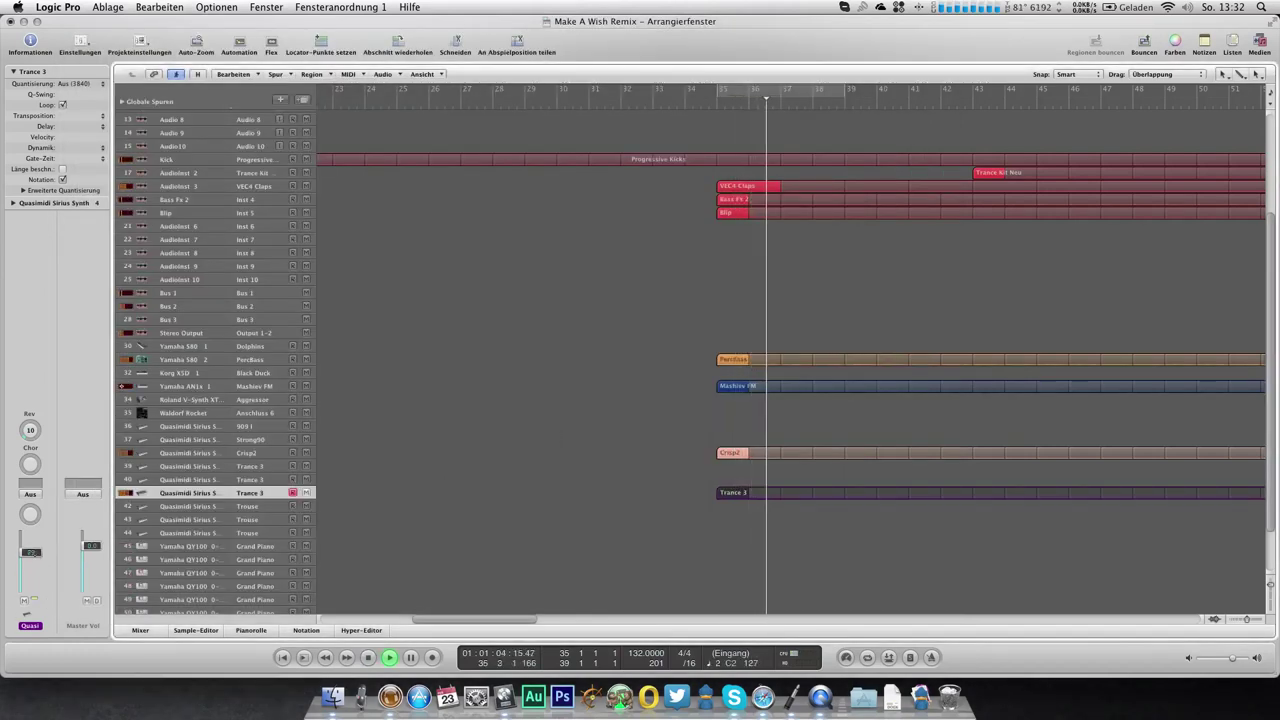
Move the VEC4 Claps region to bar 43 and raise the Bass Fx 2 track's volume during playback
left_click_drag(737, 186, 994, 188)
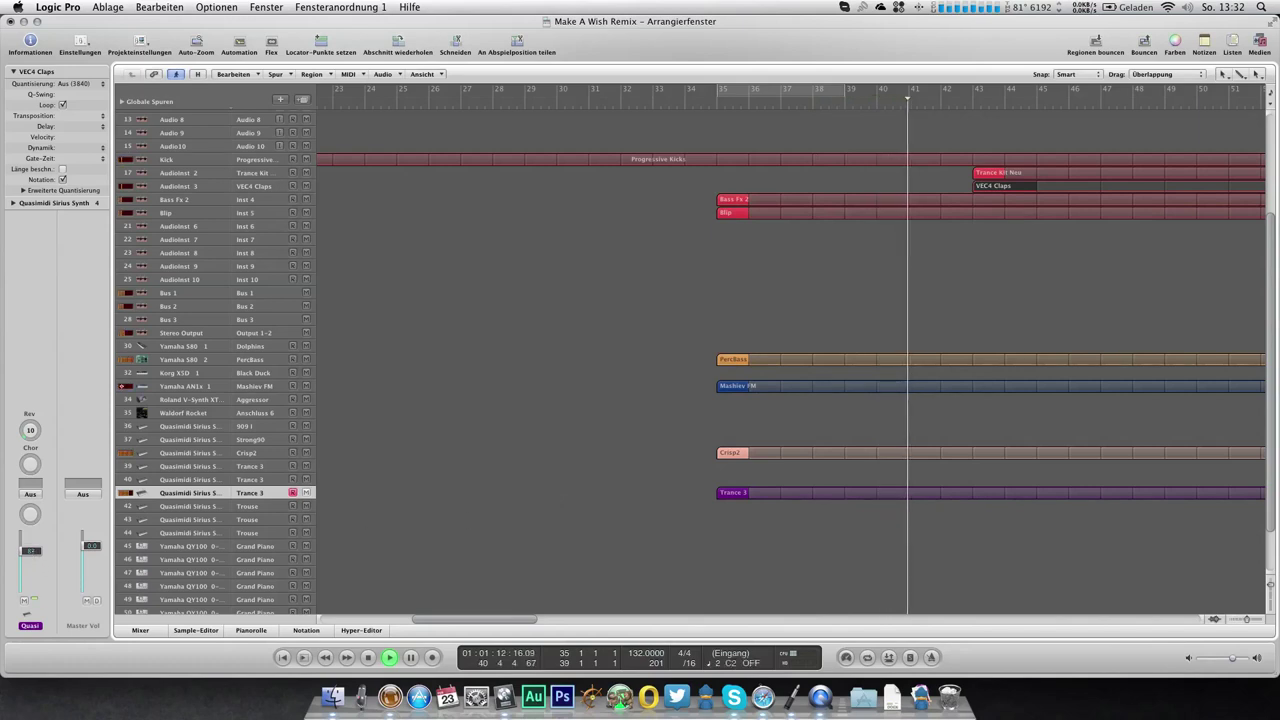
left_click(255, 197)
left_click_drag(36, 559, 38, 543)
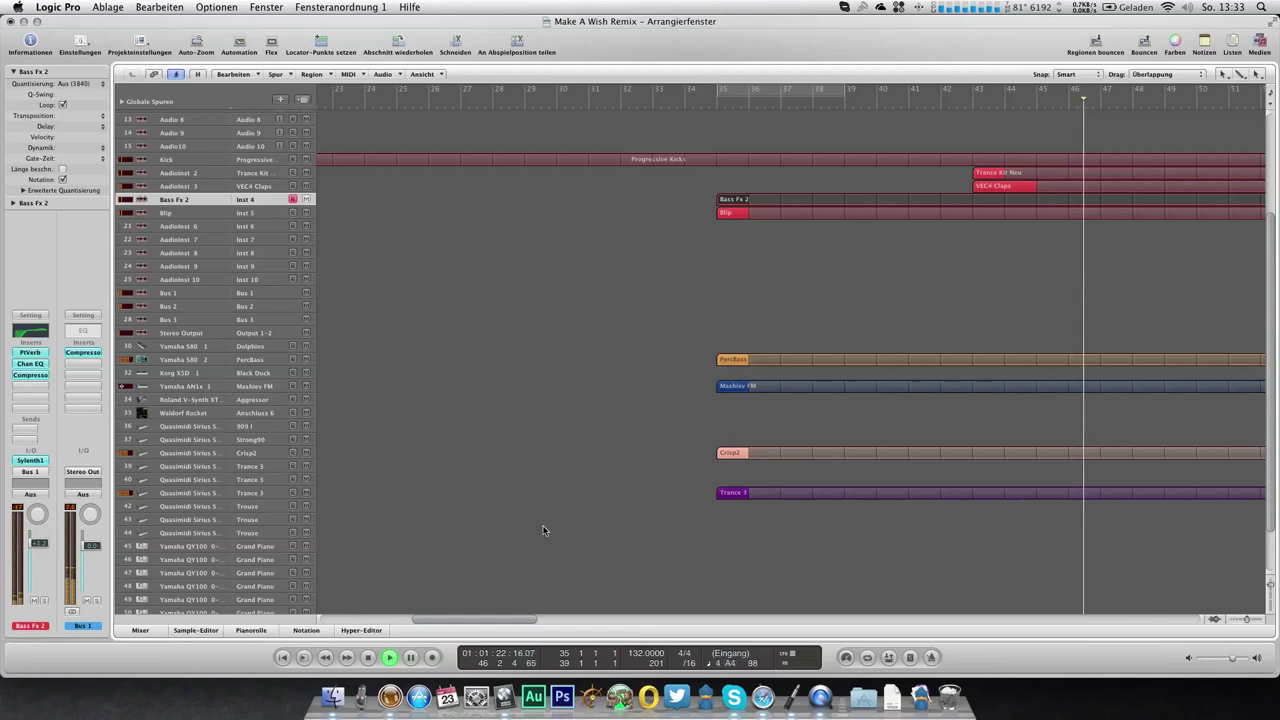
Open the mixer and insert a Channel EQ after the compressor on the An1x In channel
scroll(503, 280, "up", 5)
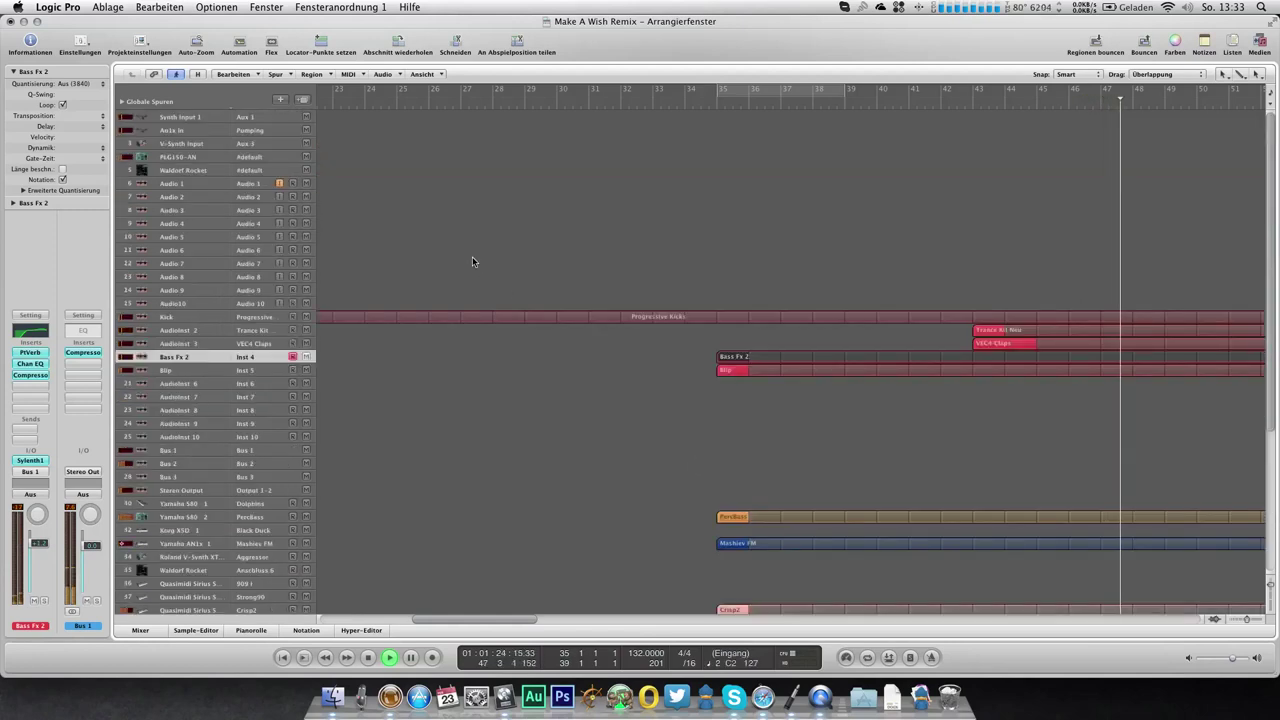
scroll(517, 386, "down", 5)
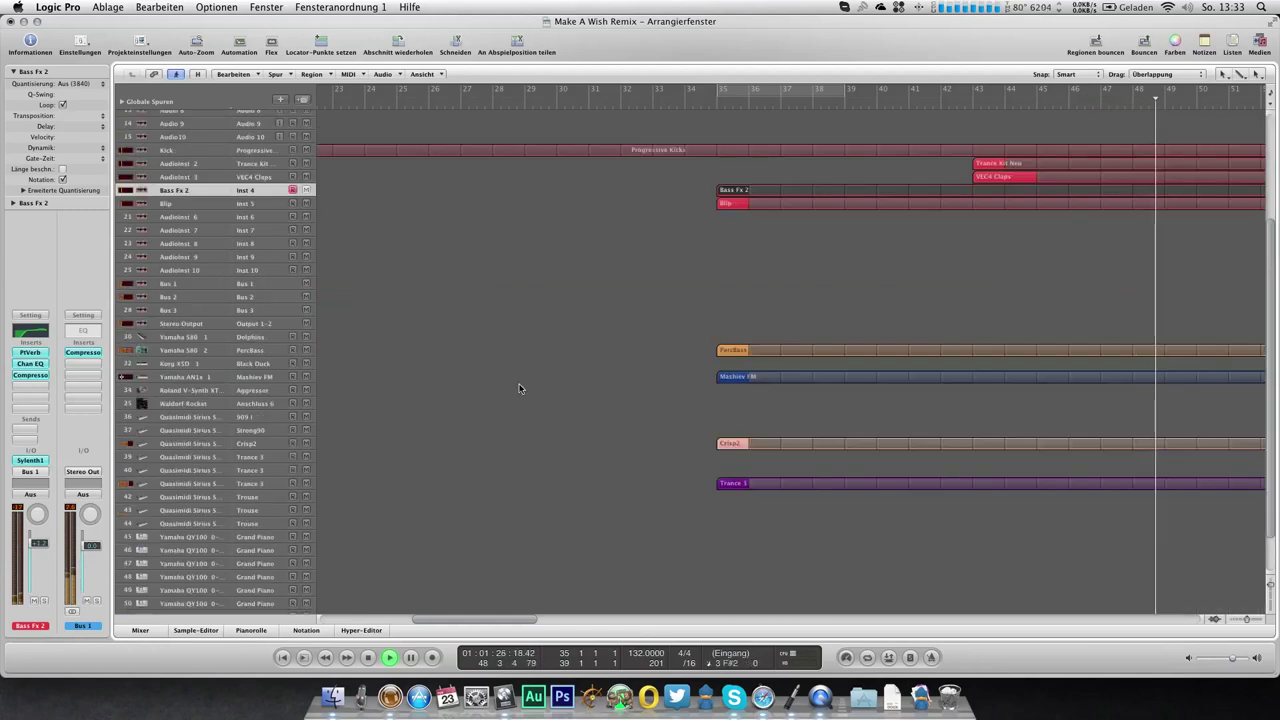
scroll(300, 380, "up", 1)
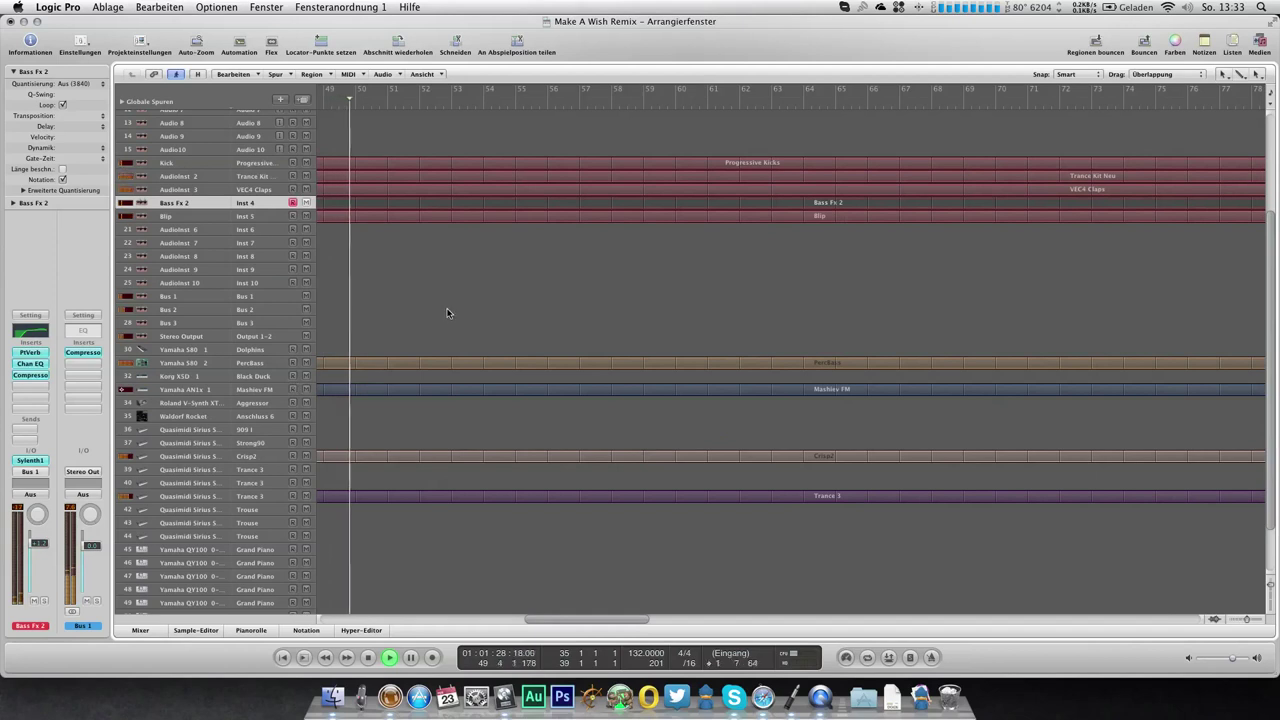
scroll(448, 311, "up", 5)
key("2")
key("1")
key("3")
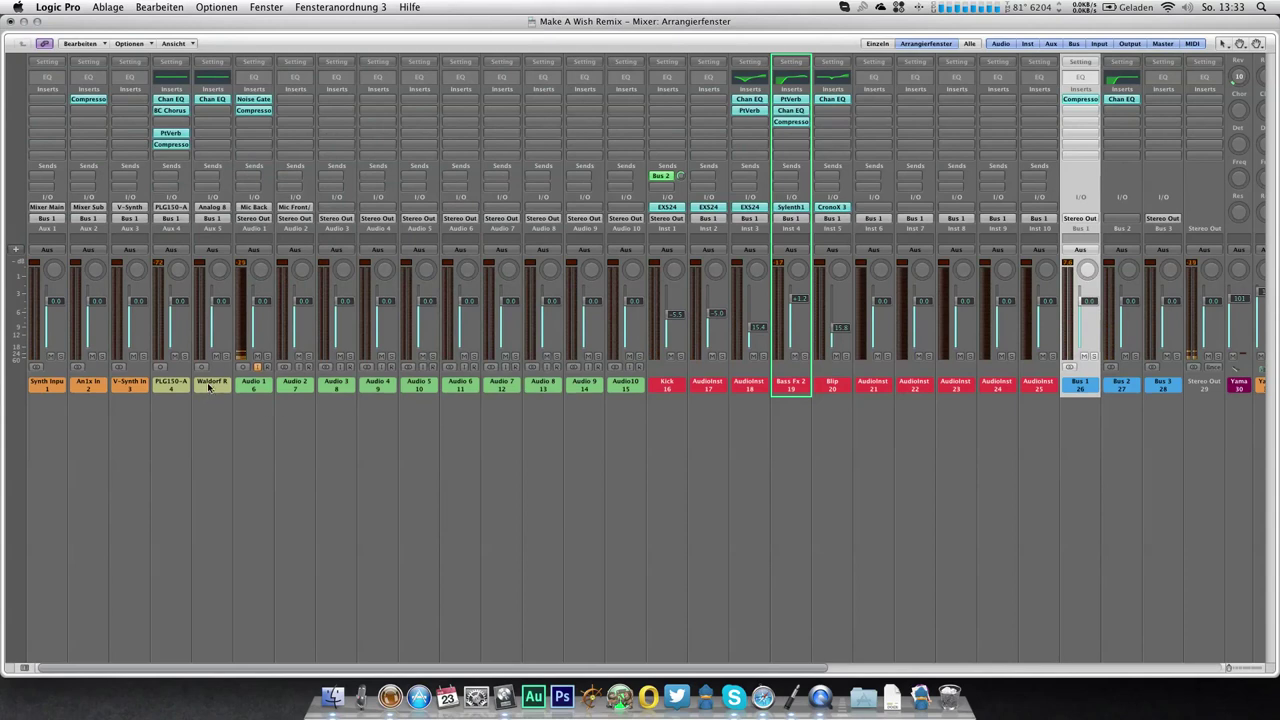
double_click(86, 84)
Enable the EQ analyzer and shape an 11.5 dB high-shelf boost at 3900 Hz with Q 0.47 while soloing An1x In
left_click(62, 216)
mouse_move(323, 266)
left_mouse_down()
mouse_move(323, 247)
mouse_move(315, 304)
mouse_move(321, 287)
left_mouse_up()
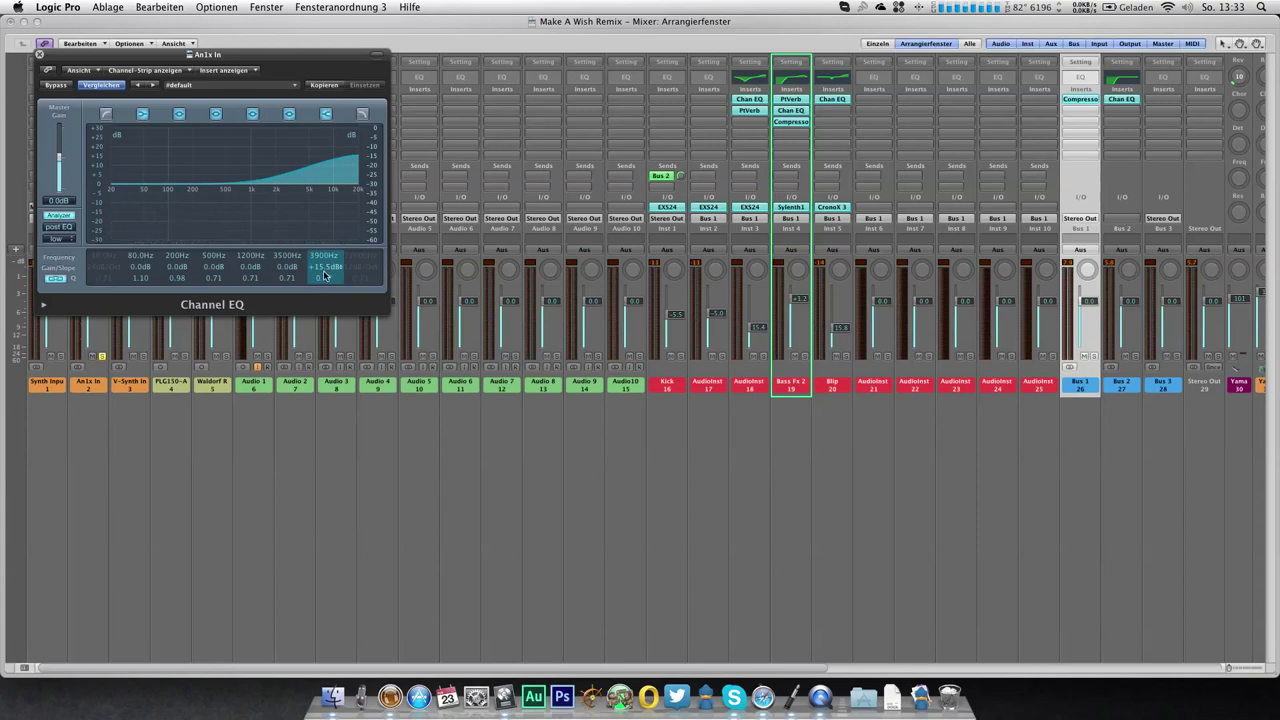
left_click(101, 357)
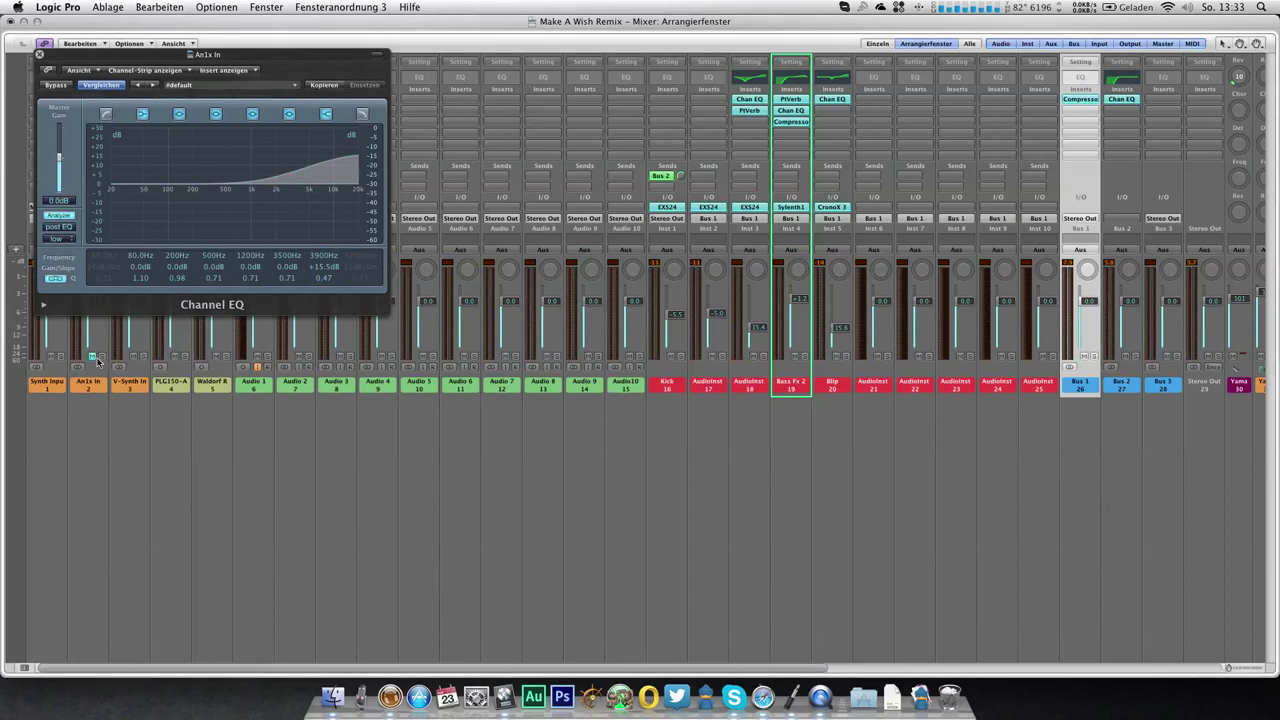
left_click(268, 359)
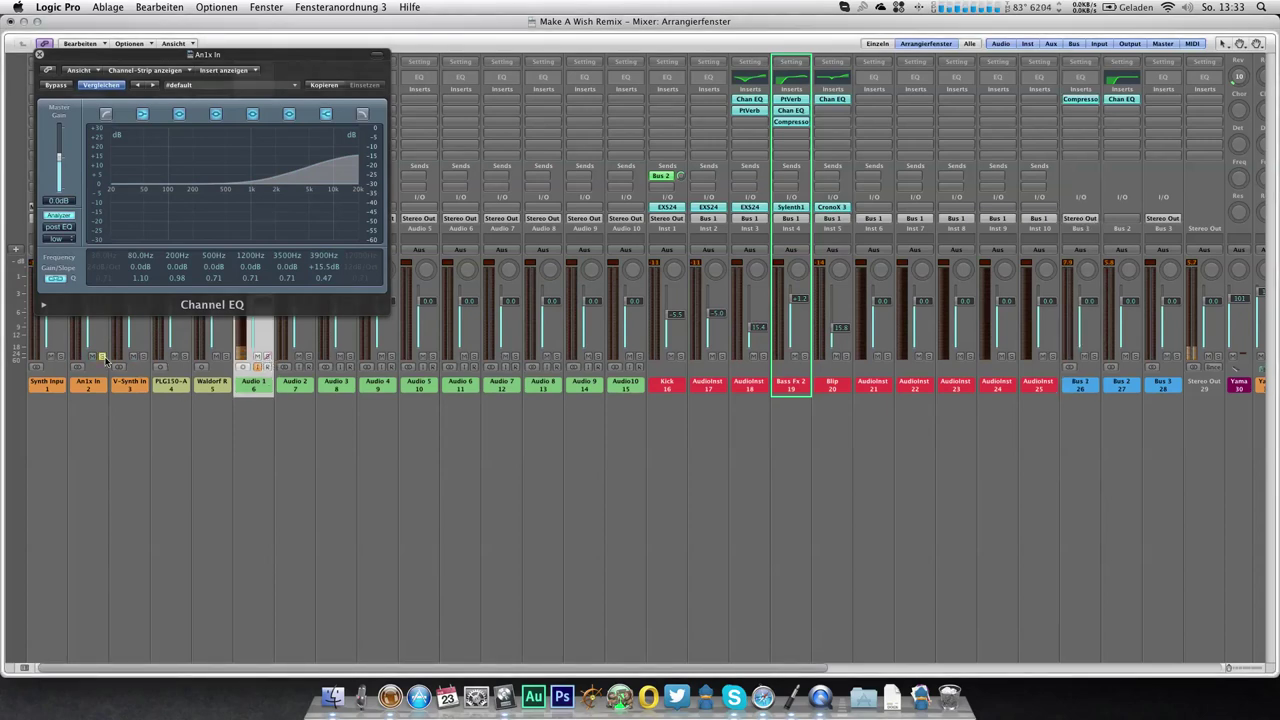
left_click_drag(275, 58, 609, 284)
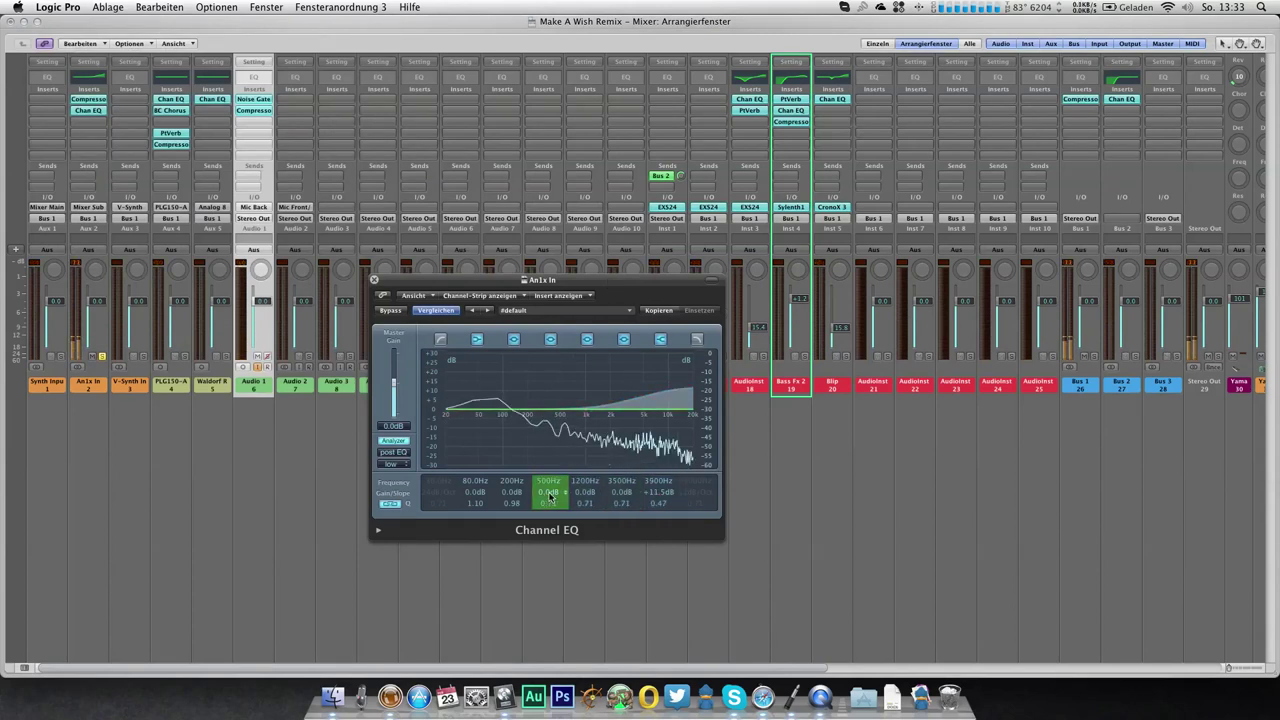
Refine the An1x In EQ to -1.0 dB at 510 Hz with Q 0.23, +8.5 dB at 3900 Hz and a 200 Hz boost with Q 0.43
left_click_drag(585, 493, 579, 527)
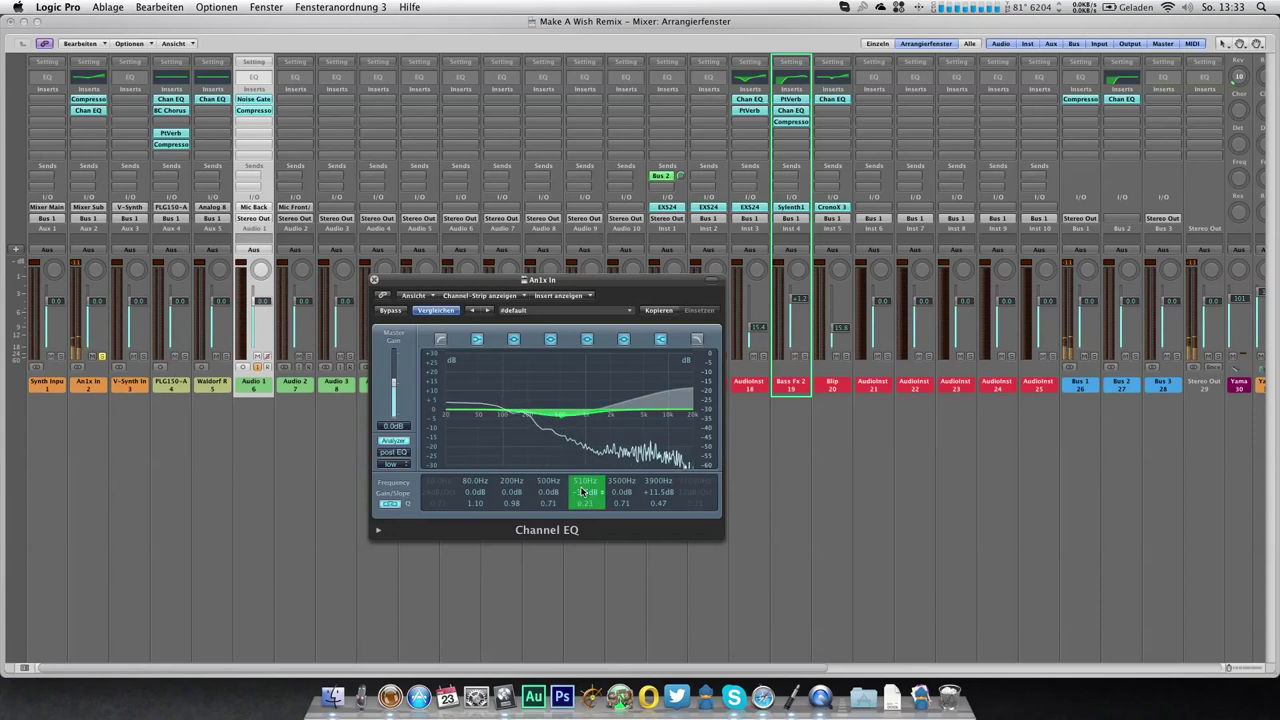
left_click_drag(582, 491, 583, 499)
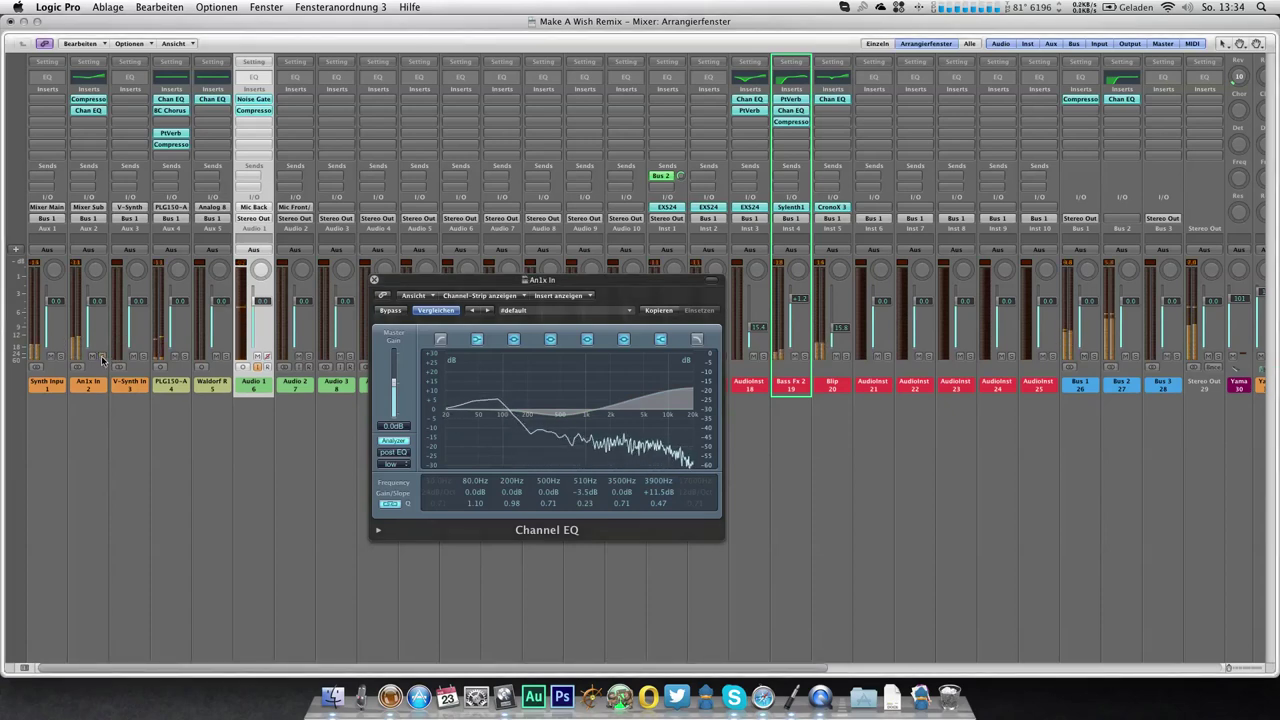
left_click_drag(660, 492, 660, 498)
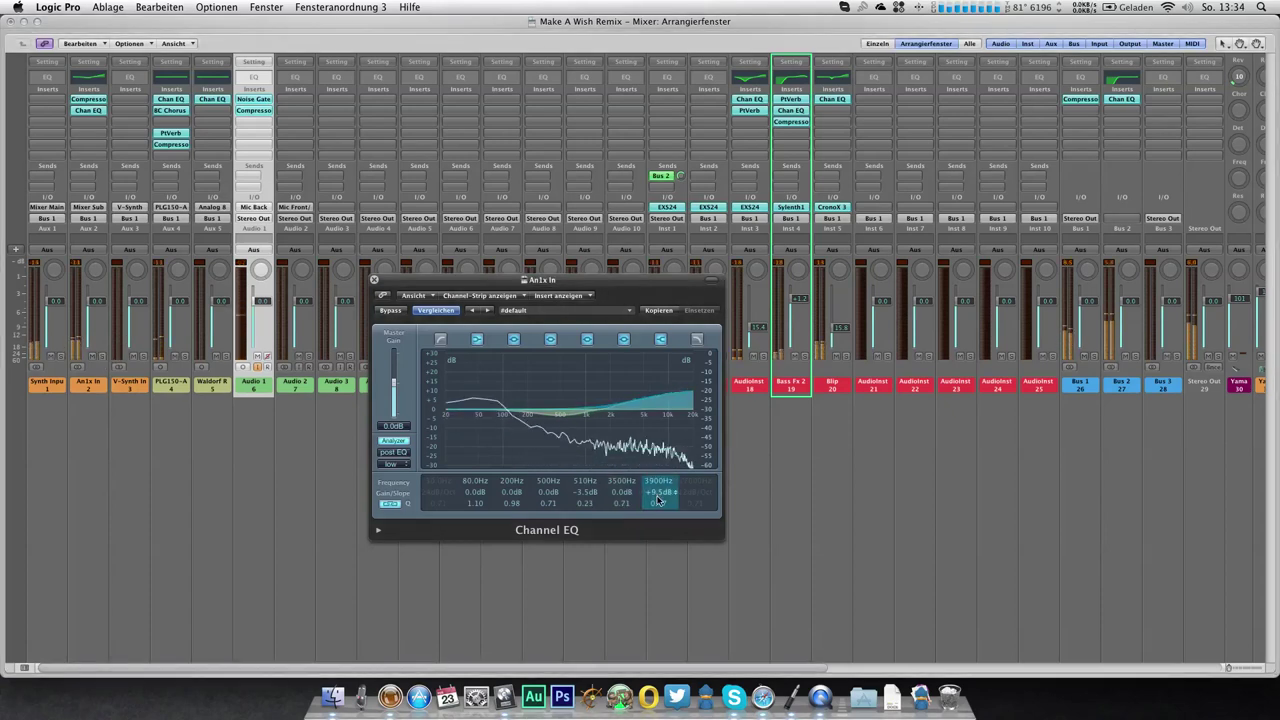
mouse_move(512, 494)
left_mouse_down()
mouse_move(513, 511)
mouse_move(510, 496)
left_mouse_up()
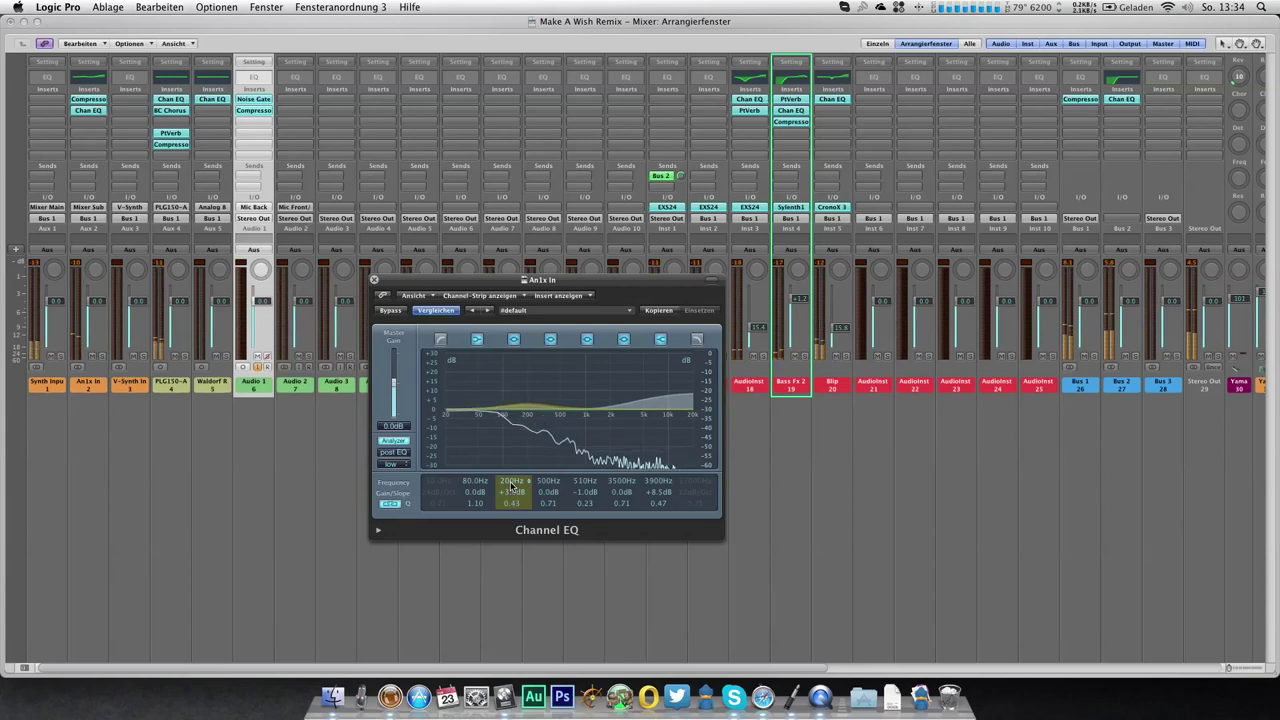
left_click(374, 280)
left_click(374, 285)
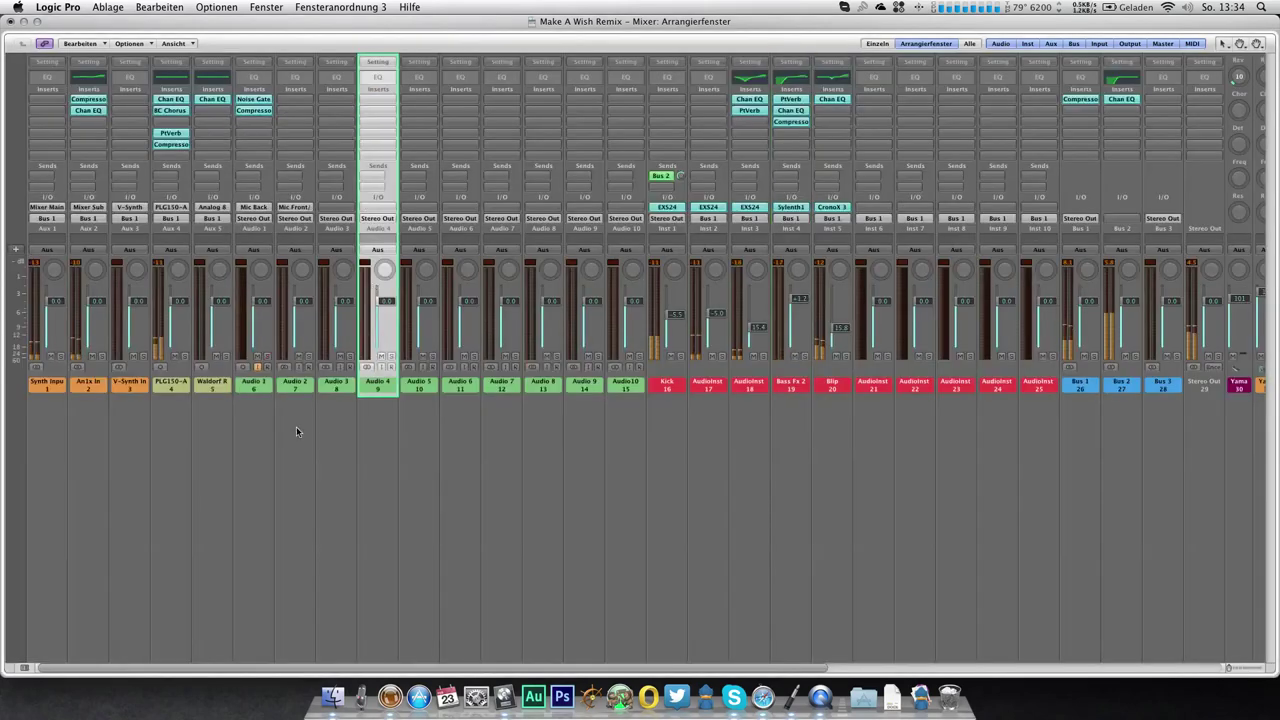
left_click(103, 372)
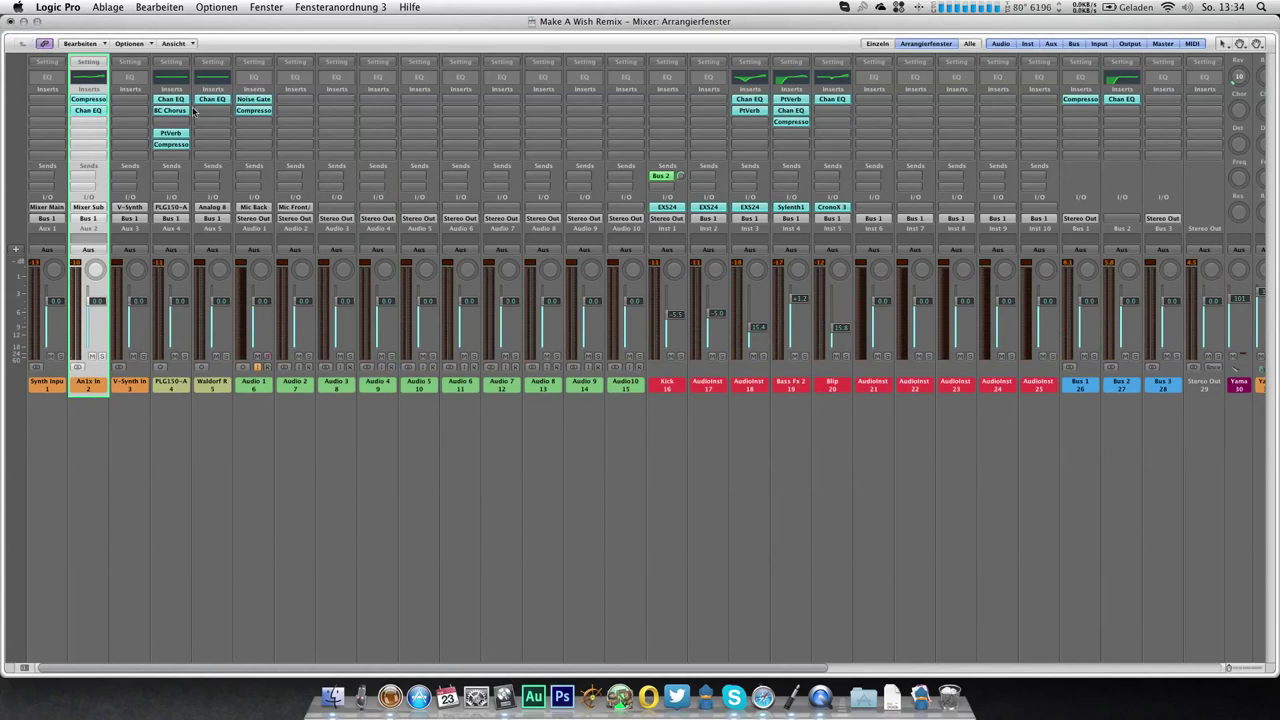
Create a region at bar 35 on the middle Trance 3 track in the arrangement, add a C2 note at its start and raise its pitch
key("1")
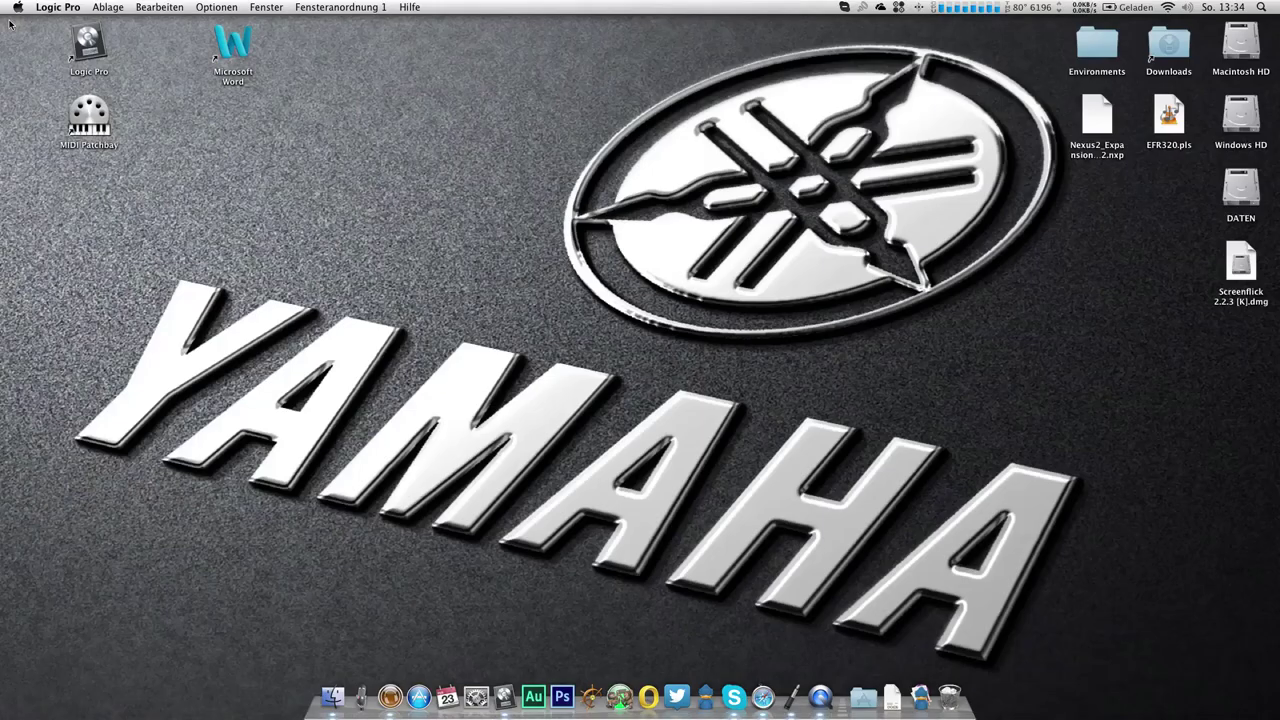
scroll(587, 447, "left", 10)
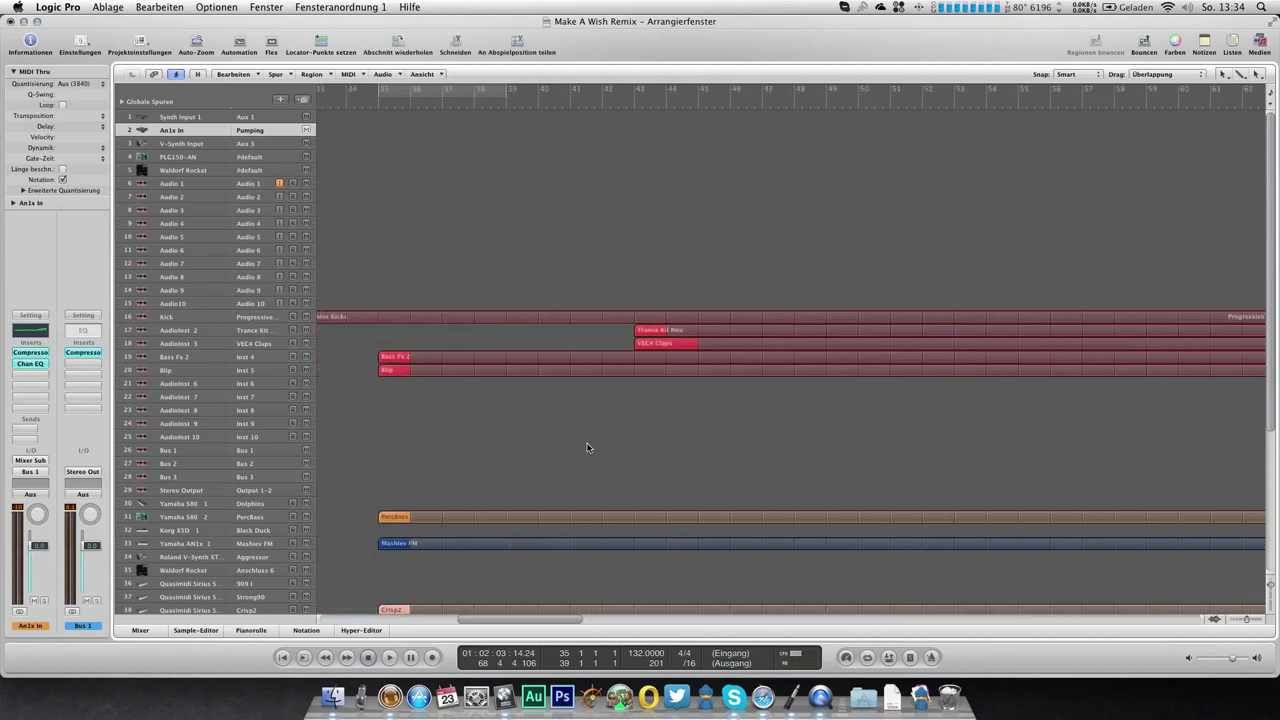
left_click(530, 100)
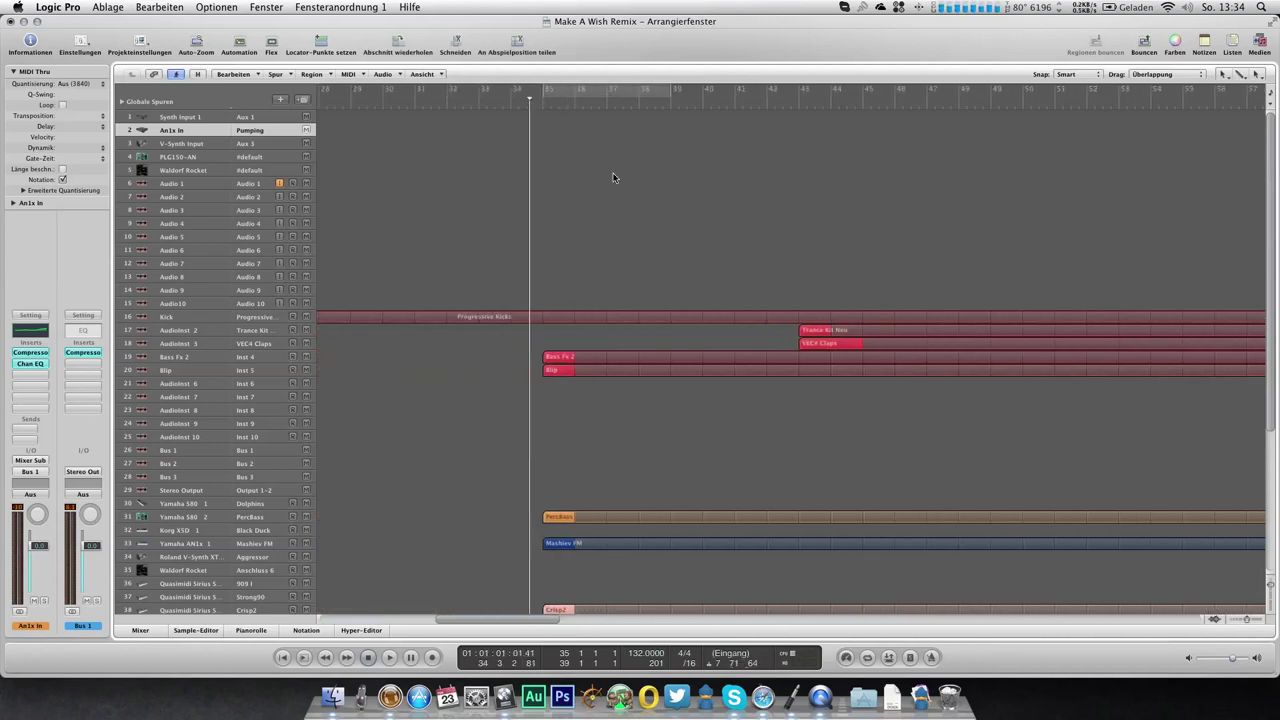
scroll(617, 177, "down", 6)
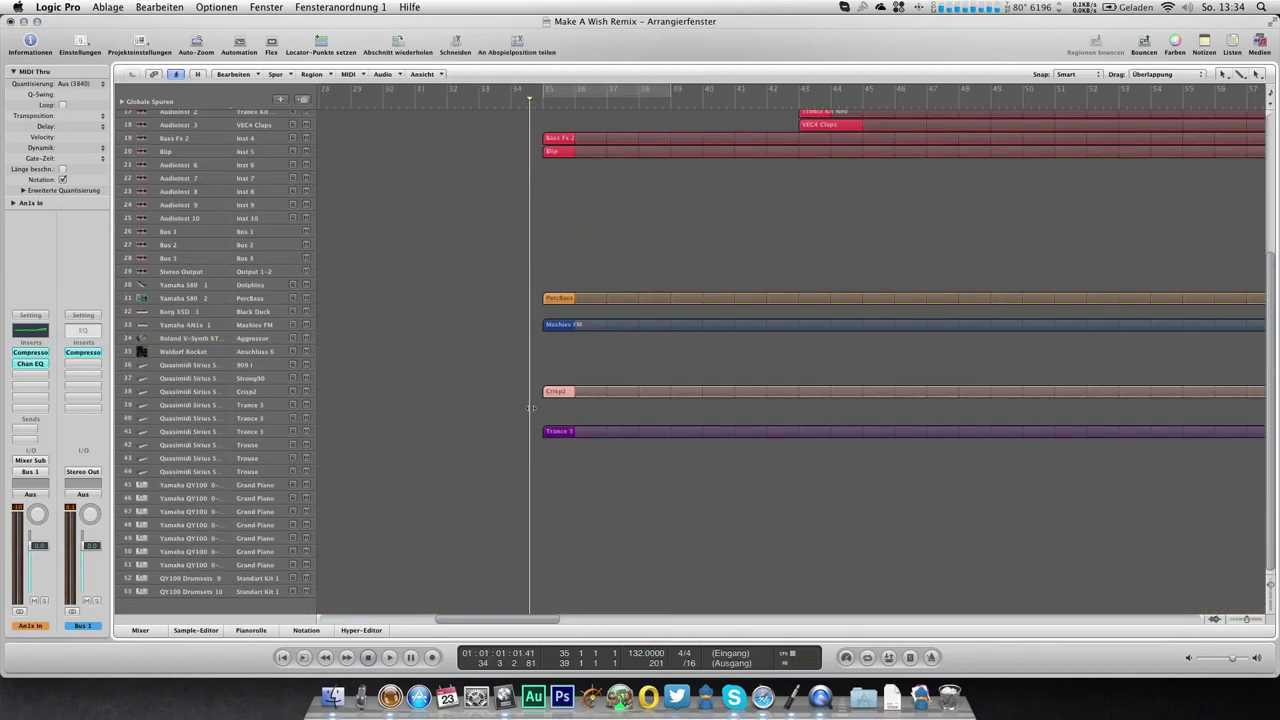
double_click(560, 421)
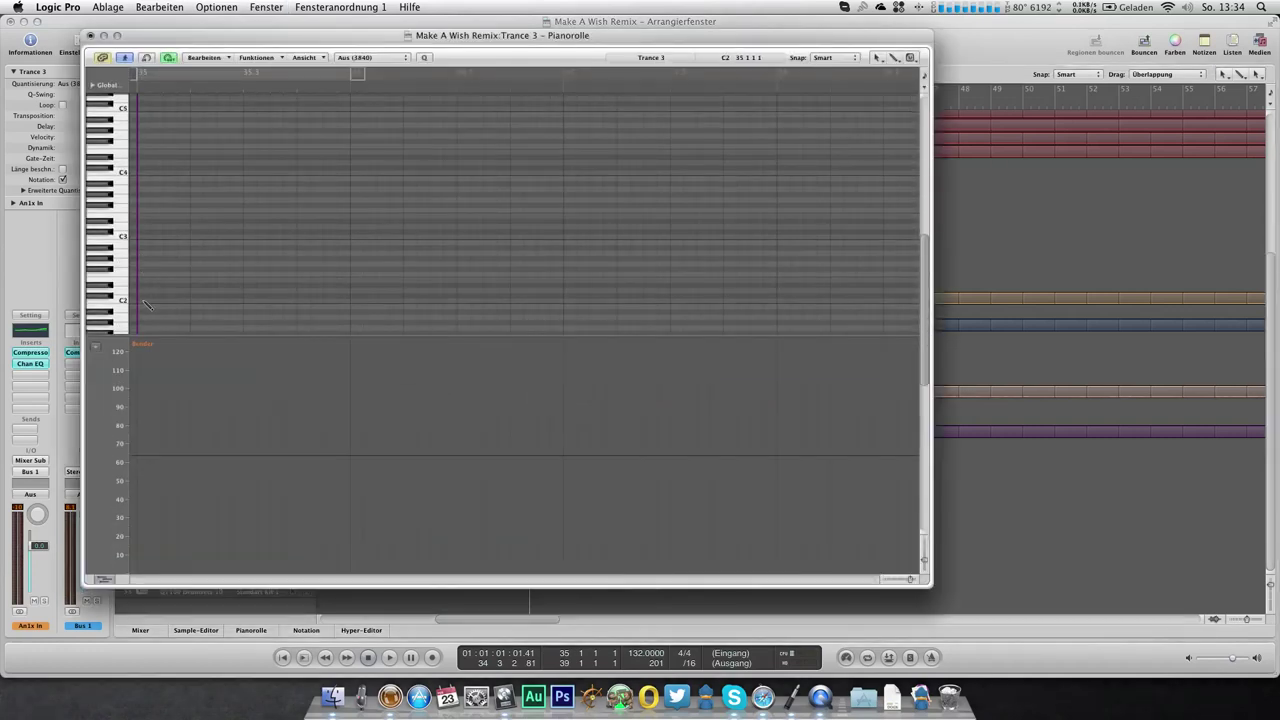
left_click(146, 303)
left_click_drag(145, 302, 145, 278)
left_click(90, 36)
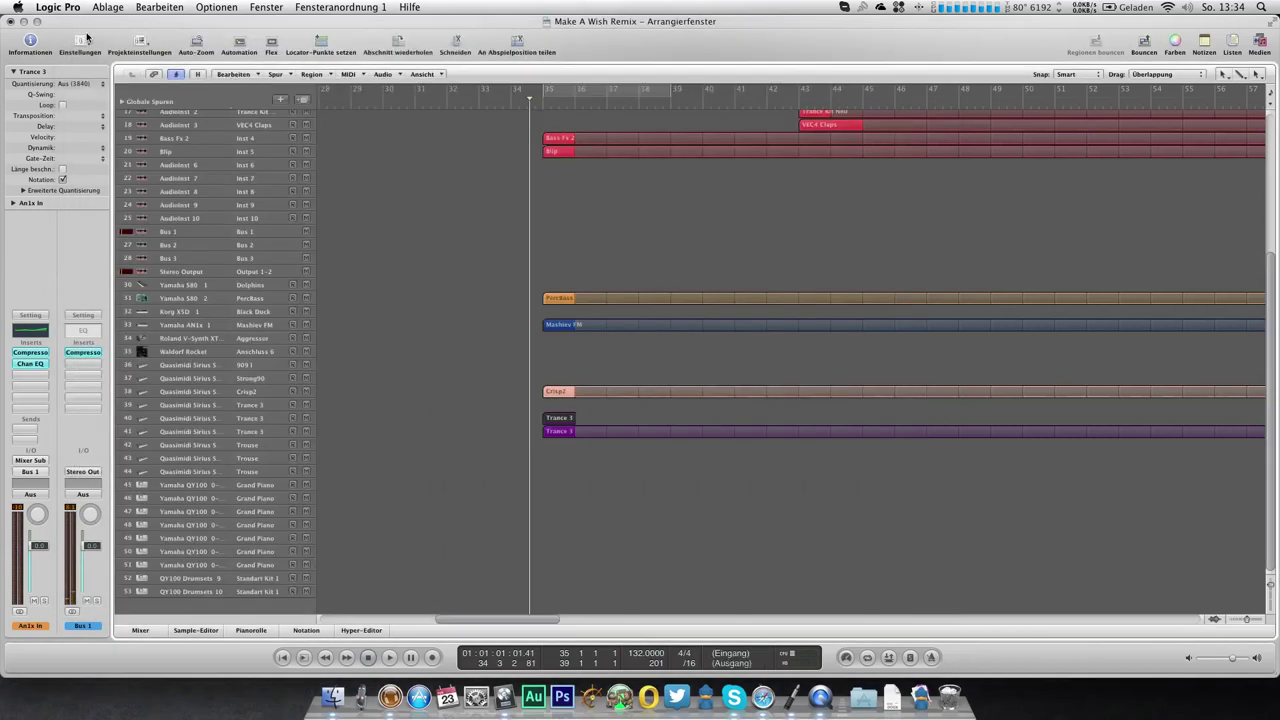
Play the arrangement from just before bar 35 and raise the Overblast High Gain to +10.1 dB
left_click(263, 430)
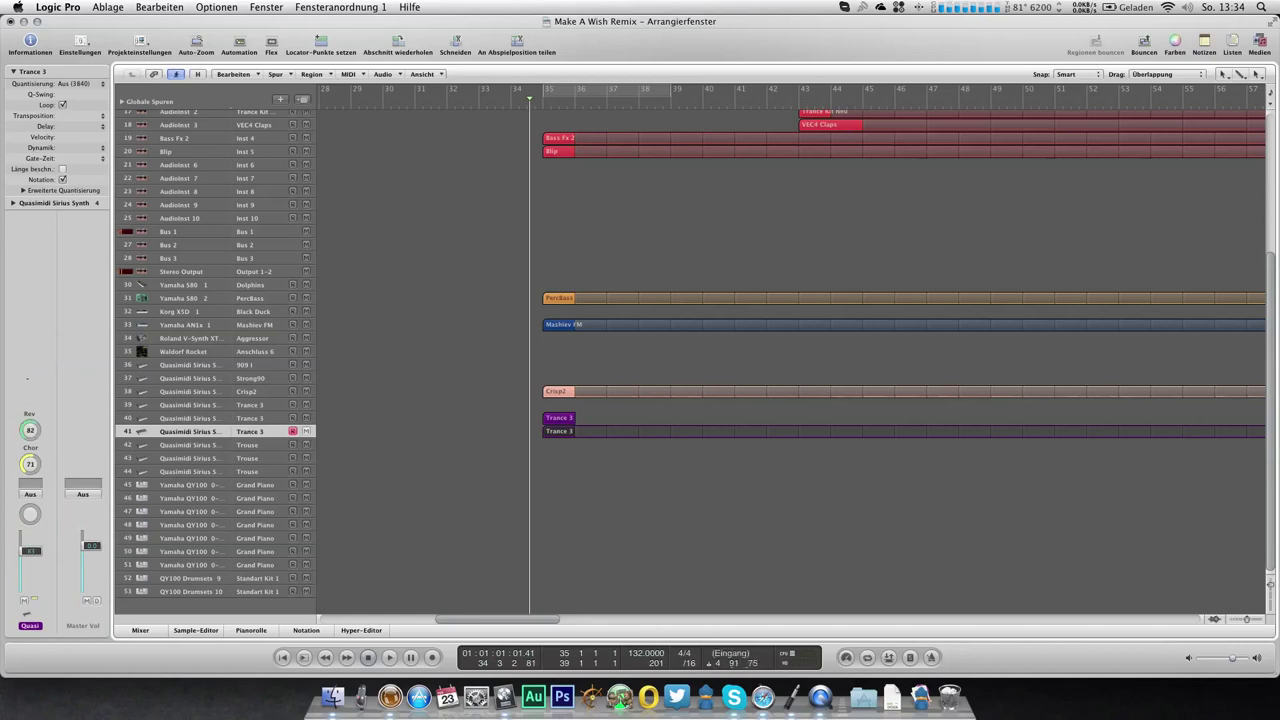
key("space")
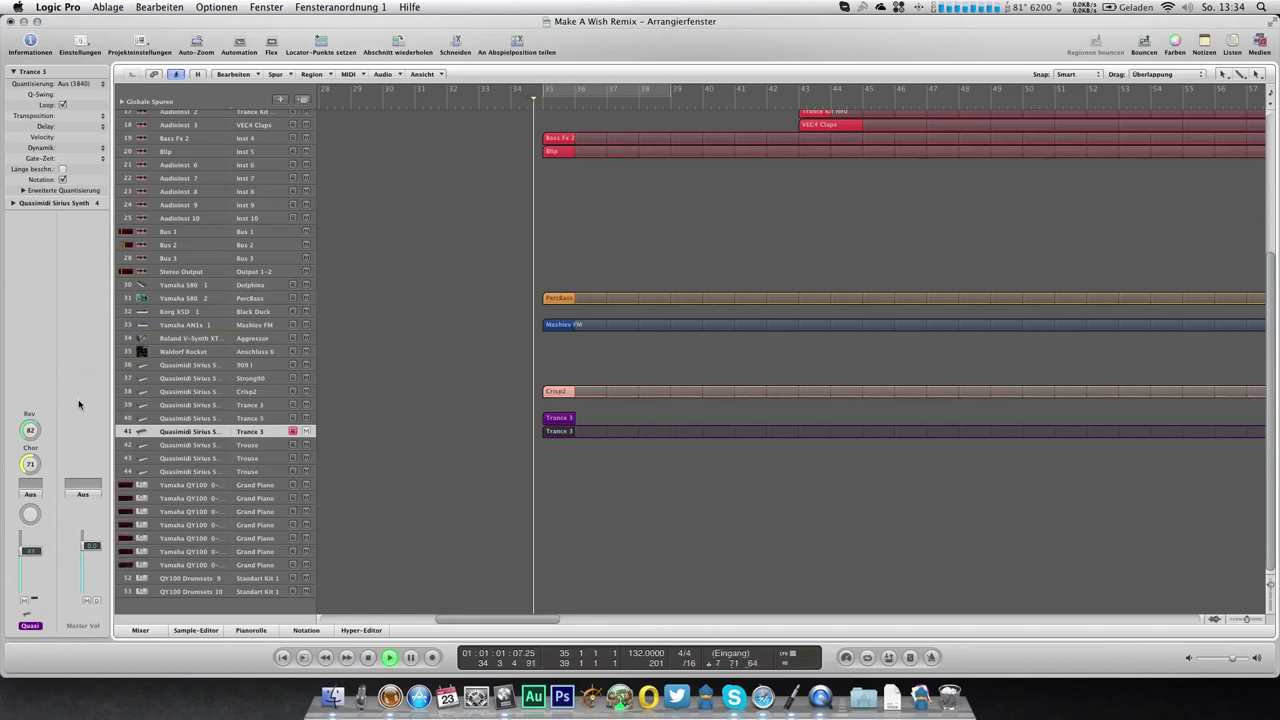
scroll(386, 470, "up", 2)
scroll(400, 468, "up", 1)
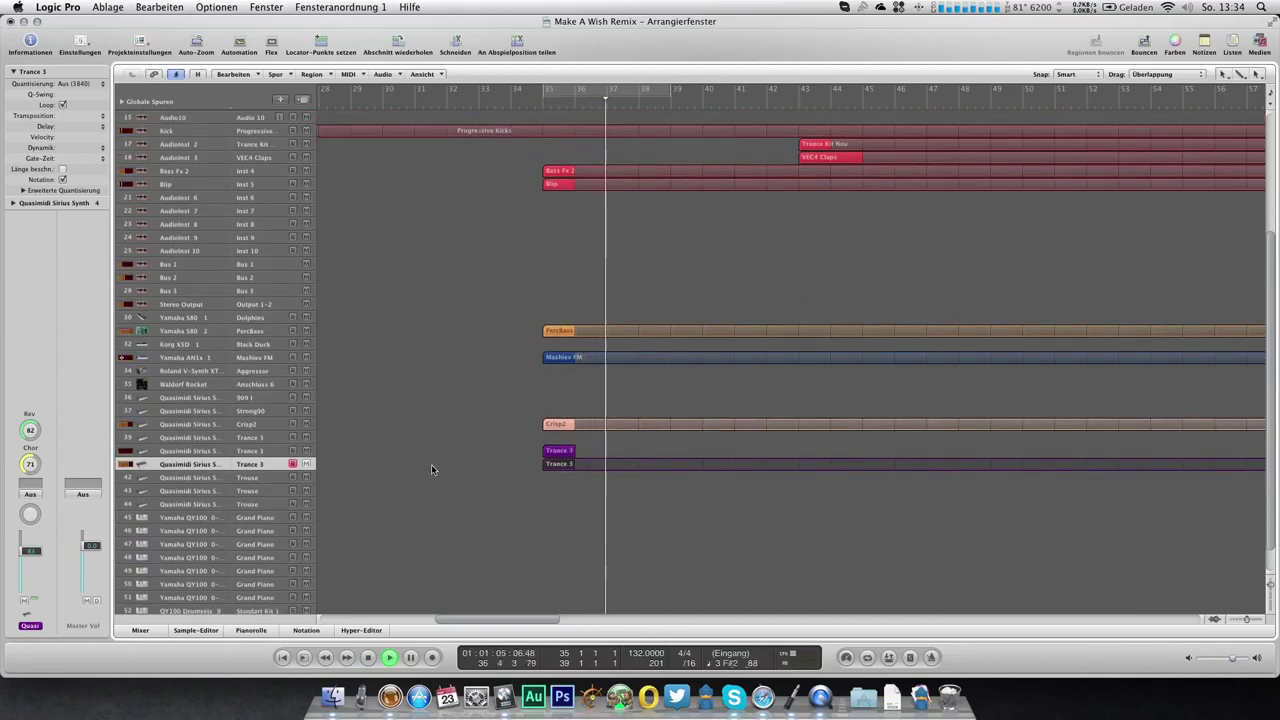
key("2")
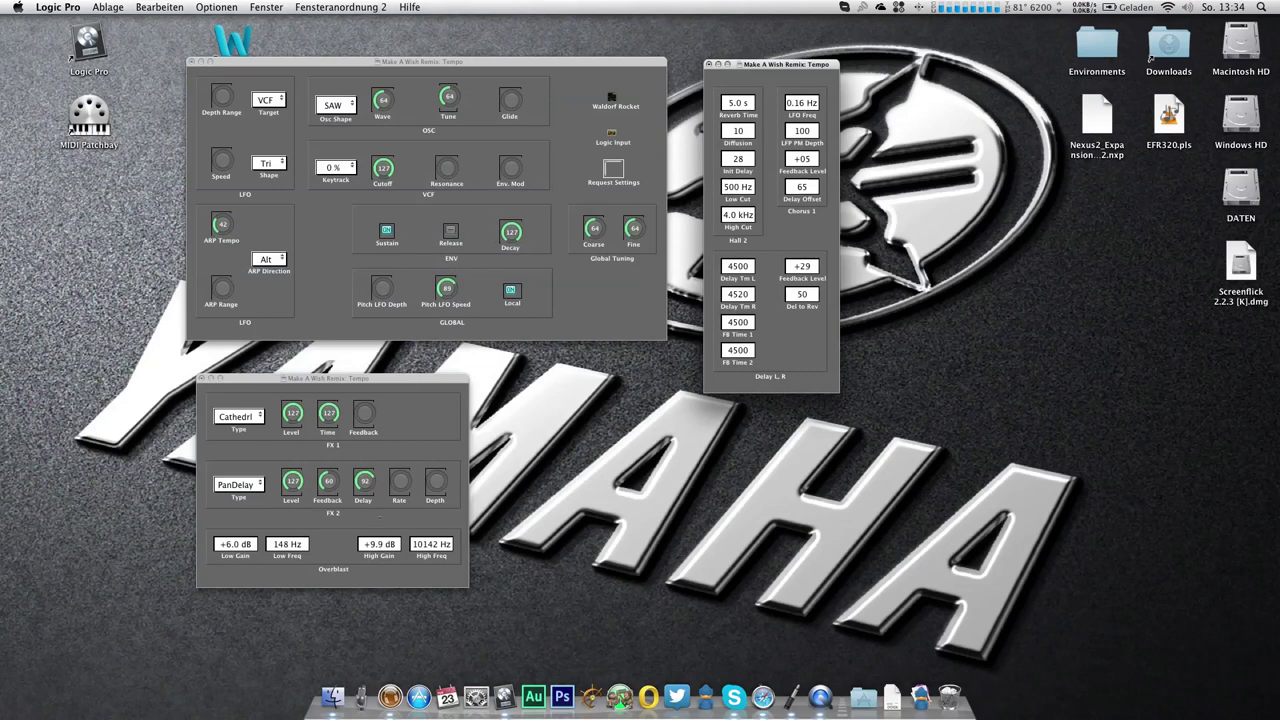
left_click_drag(380, 517, 380, 515)
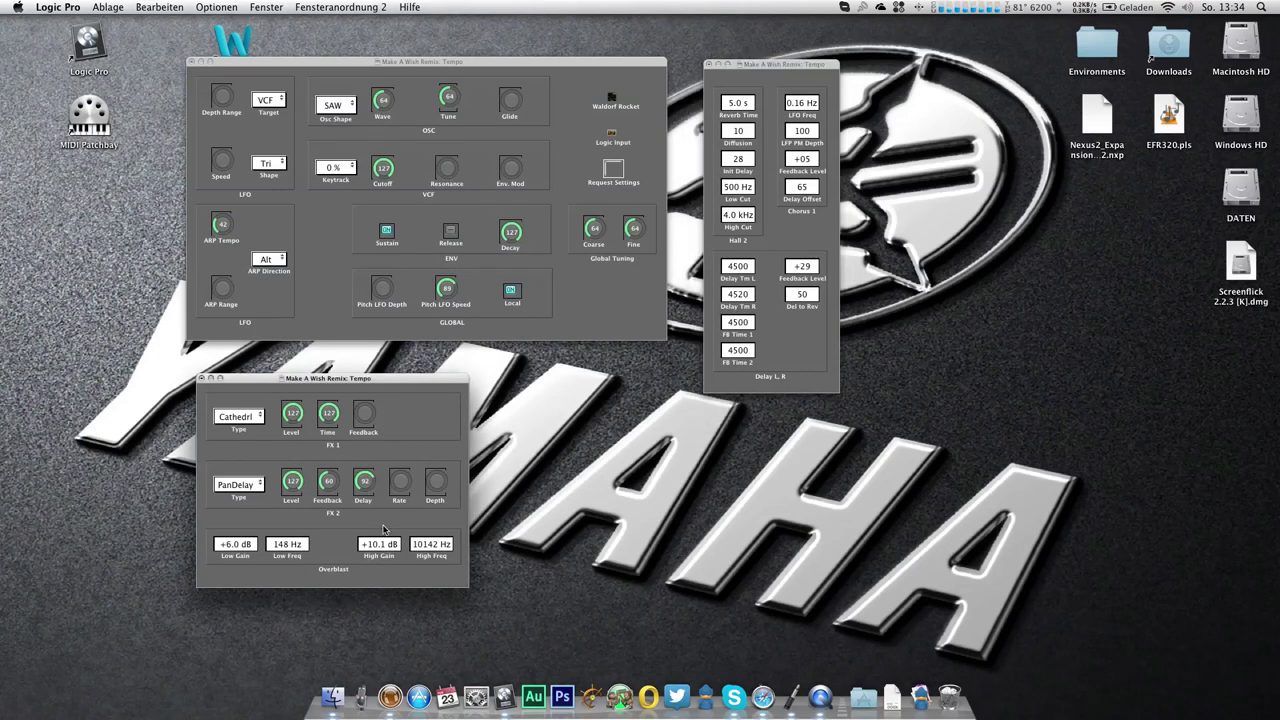
key("1")
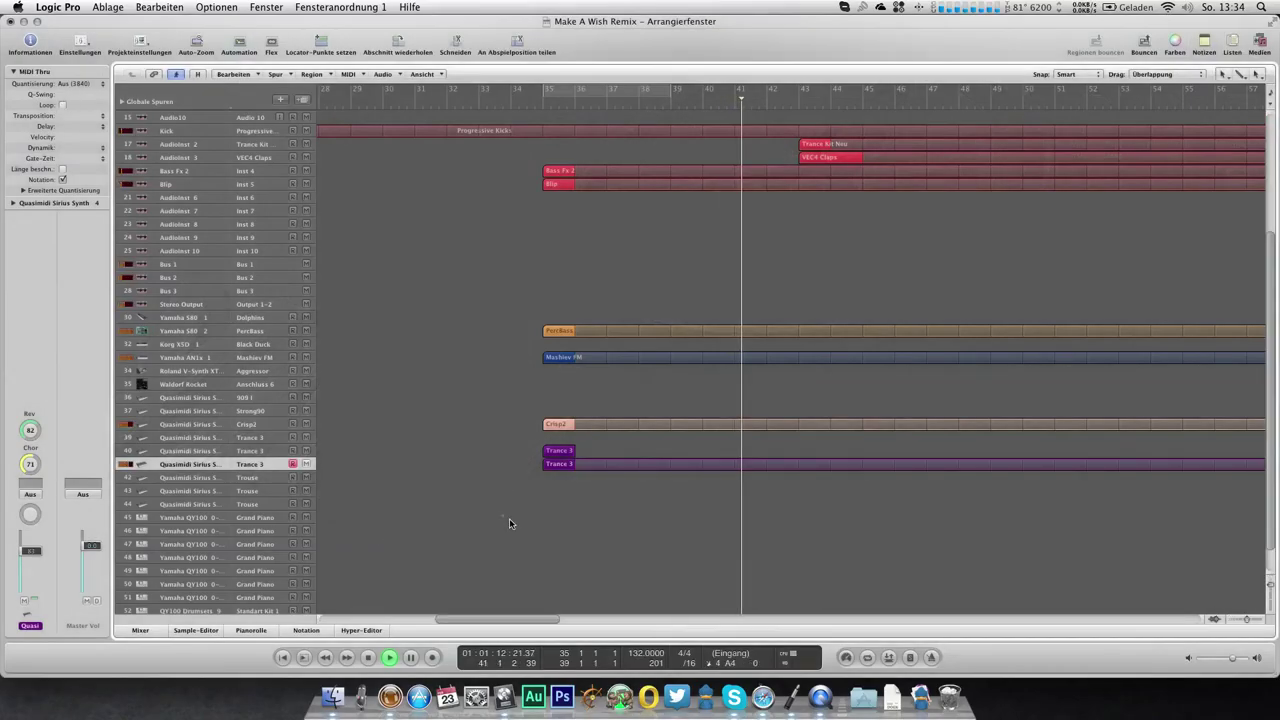
Copy the short Trance 3 region on track 40 from bar 35 to bar 43 and check its note in the event list
scroll(767, 232, "up", 3)
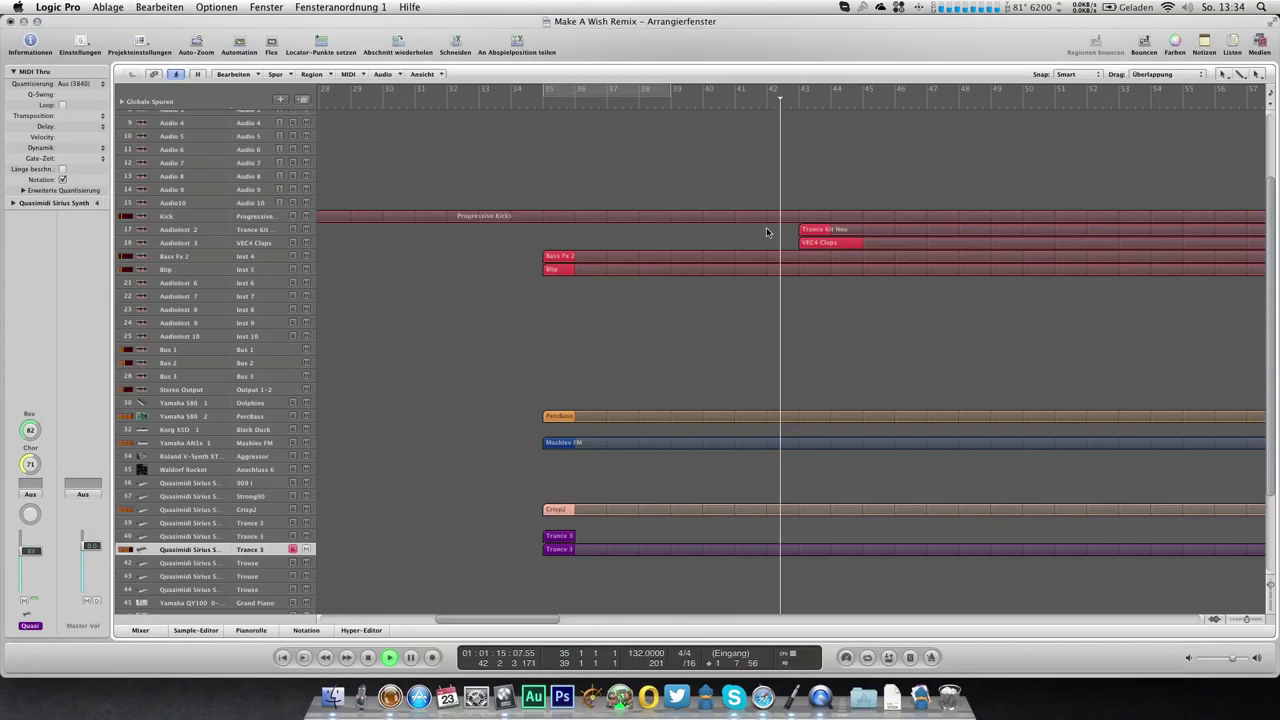
left_click(258, 216)
left_click_drag(521, 527, 709, 543)
left_click(553, 541)
left_click(601, 533)
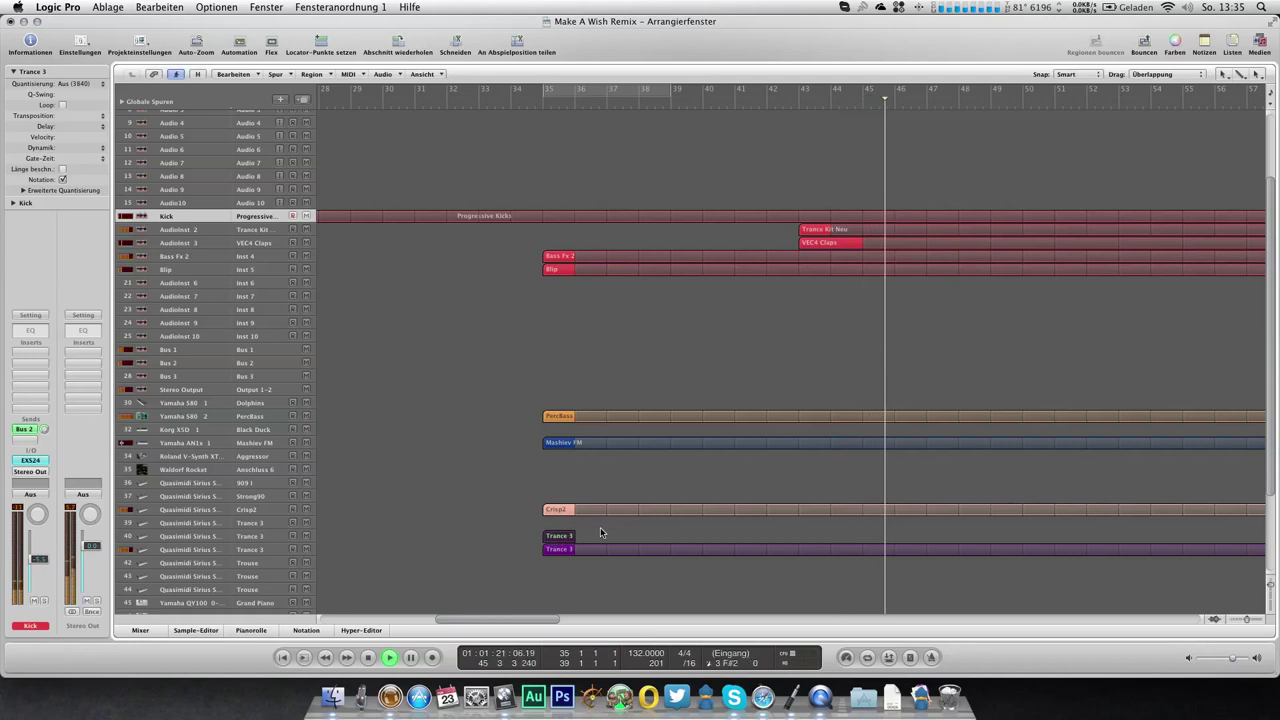
left_click(590, 533)
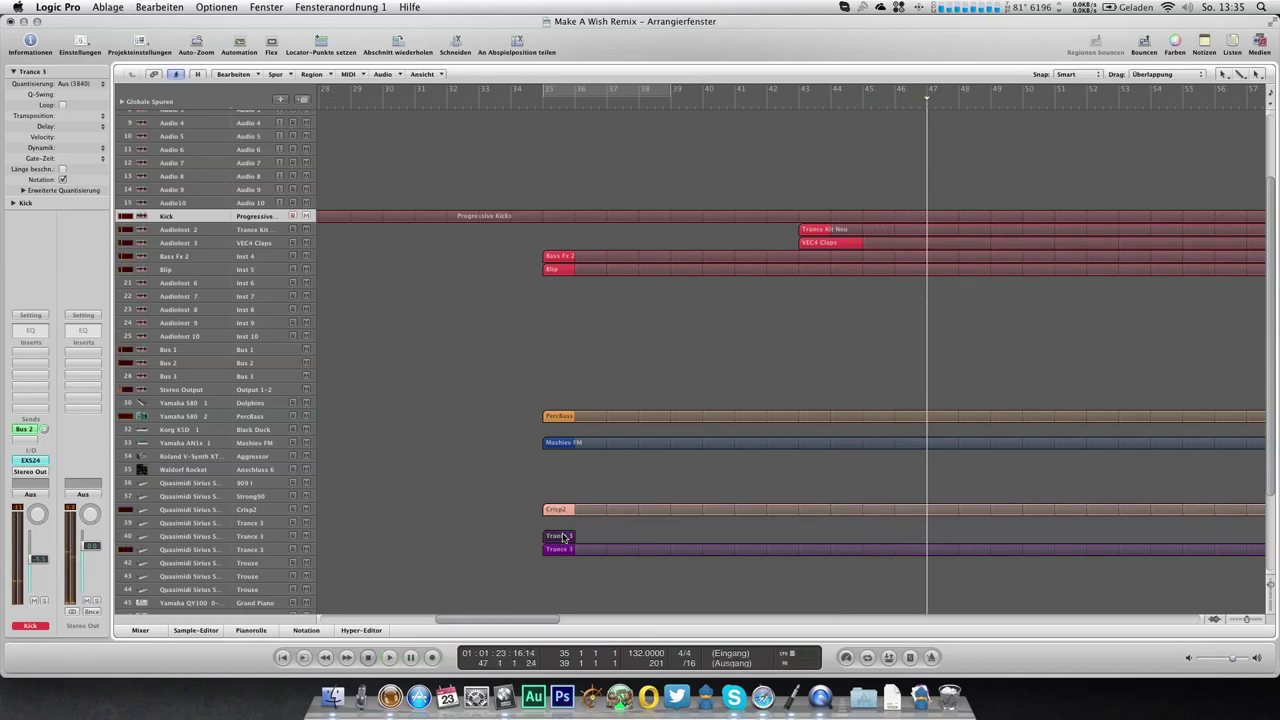
left_click_drag(559, 538, 817, 544)
key("super+0")
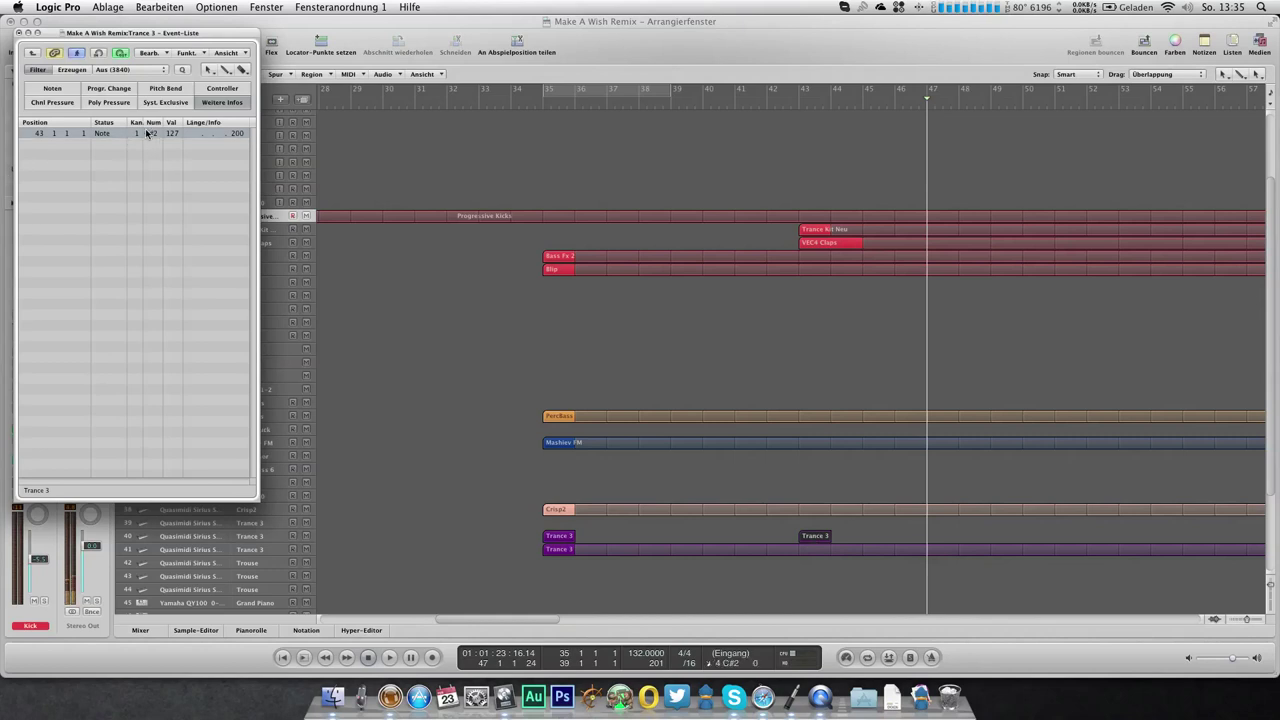
left_click(18, 34)
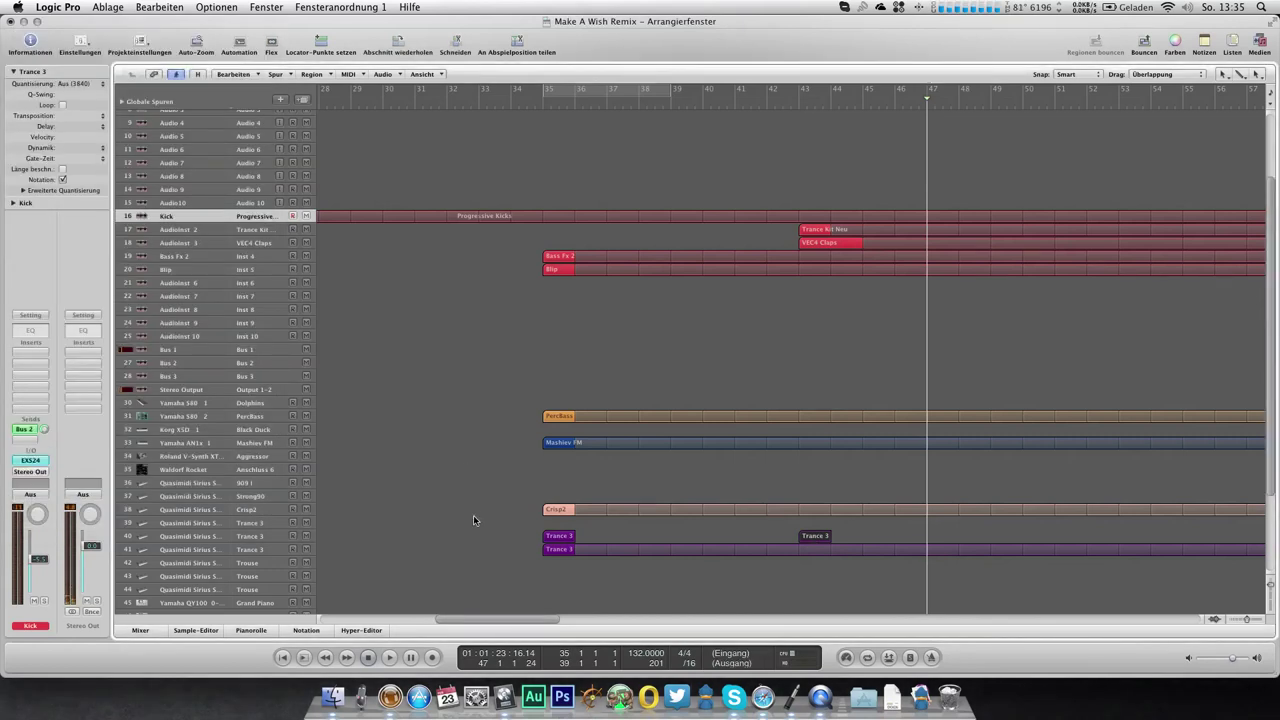
left_click(531, 540)
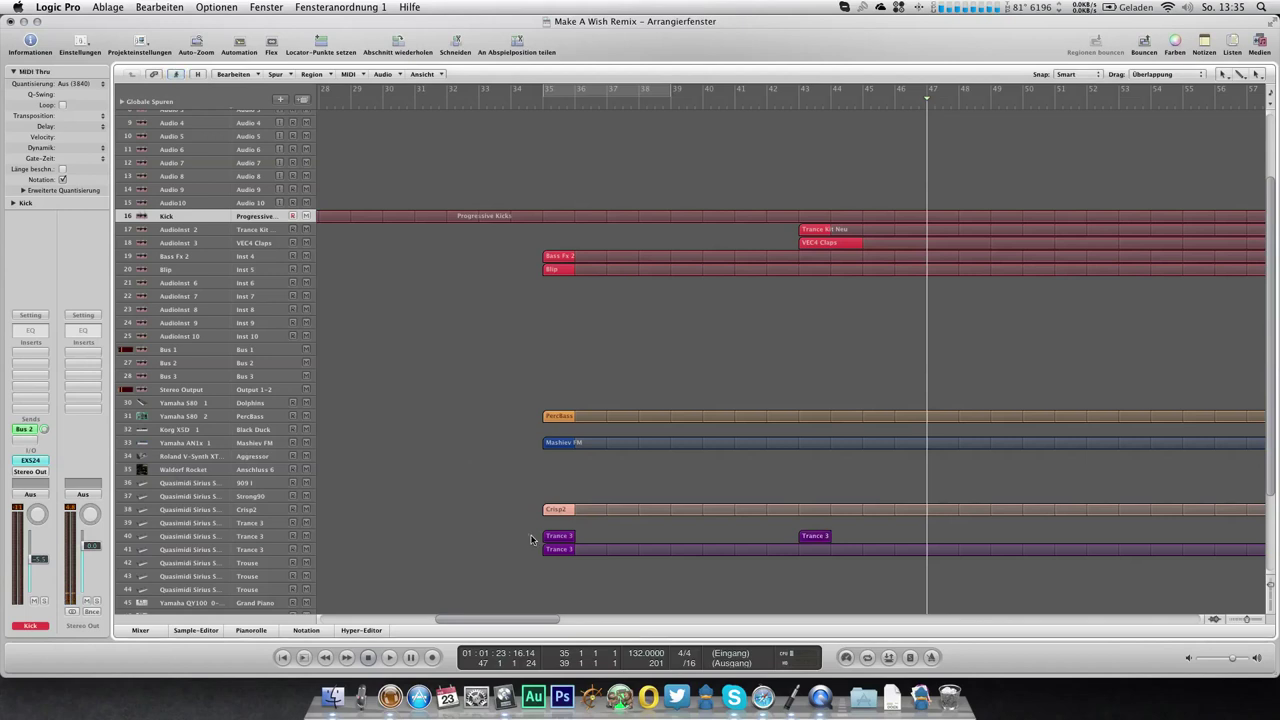
Create another track with the same Sirius Trance 3 assignment directly below track 41
left_click(283, 555)
key("super+d")
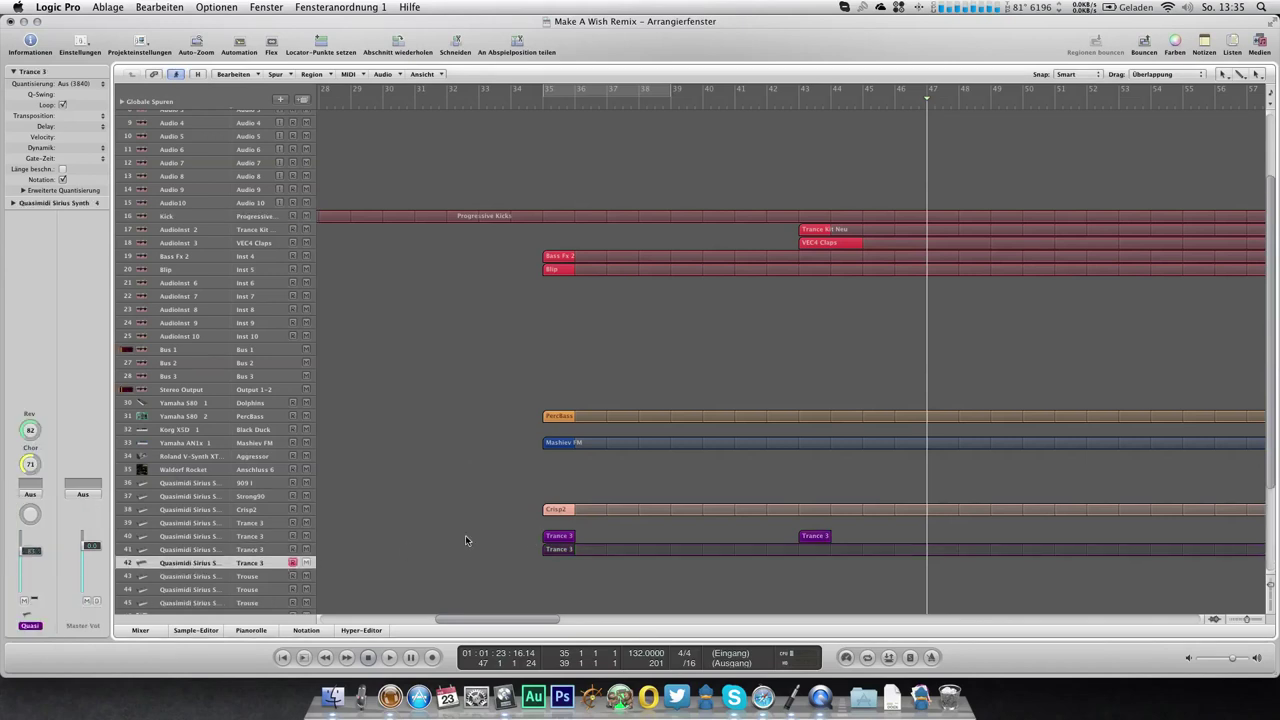
left_click(465, 540)
Play the arrangement from just before bar 35 and select the Yamaha S80 Dolphins track
left_click(535, 103)
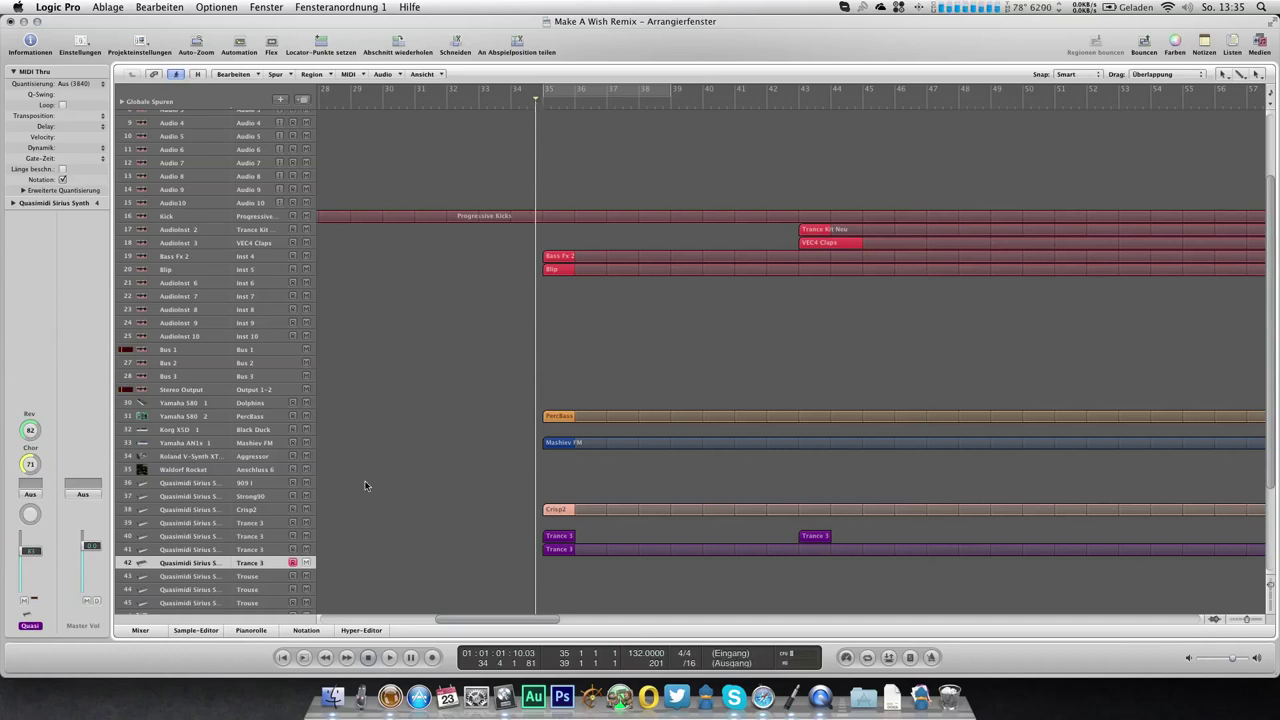
key("space")
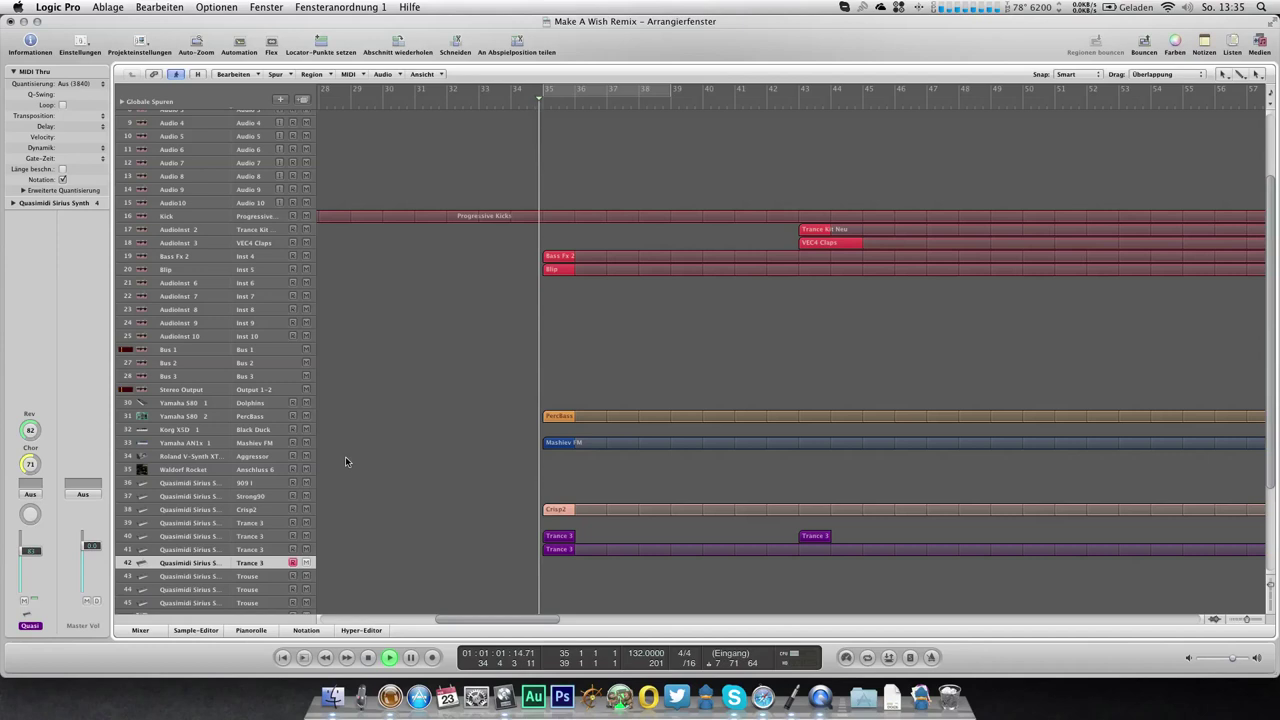
left_click(273, 432)
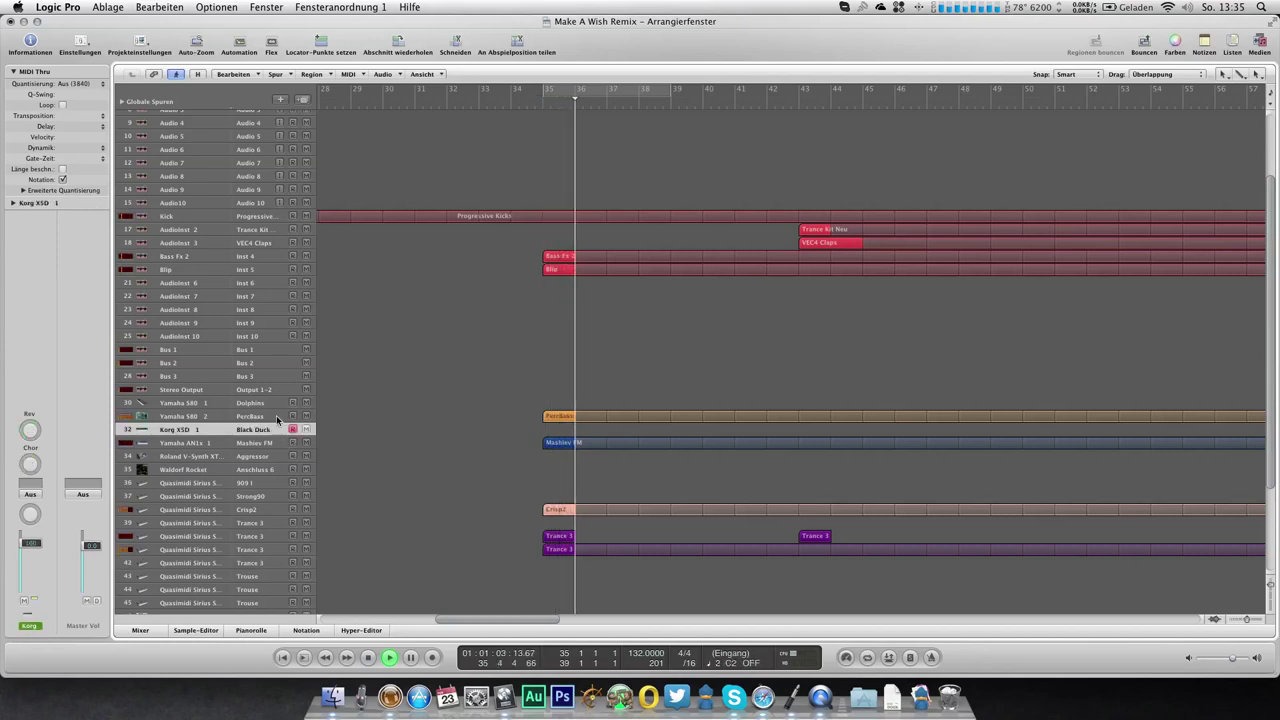
left_click(280, 404)
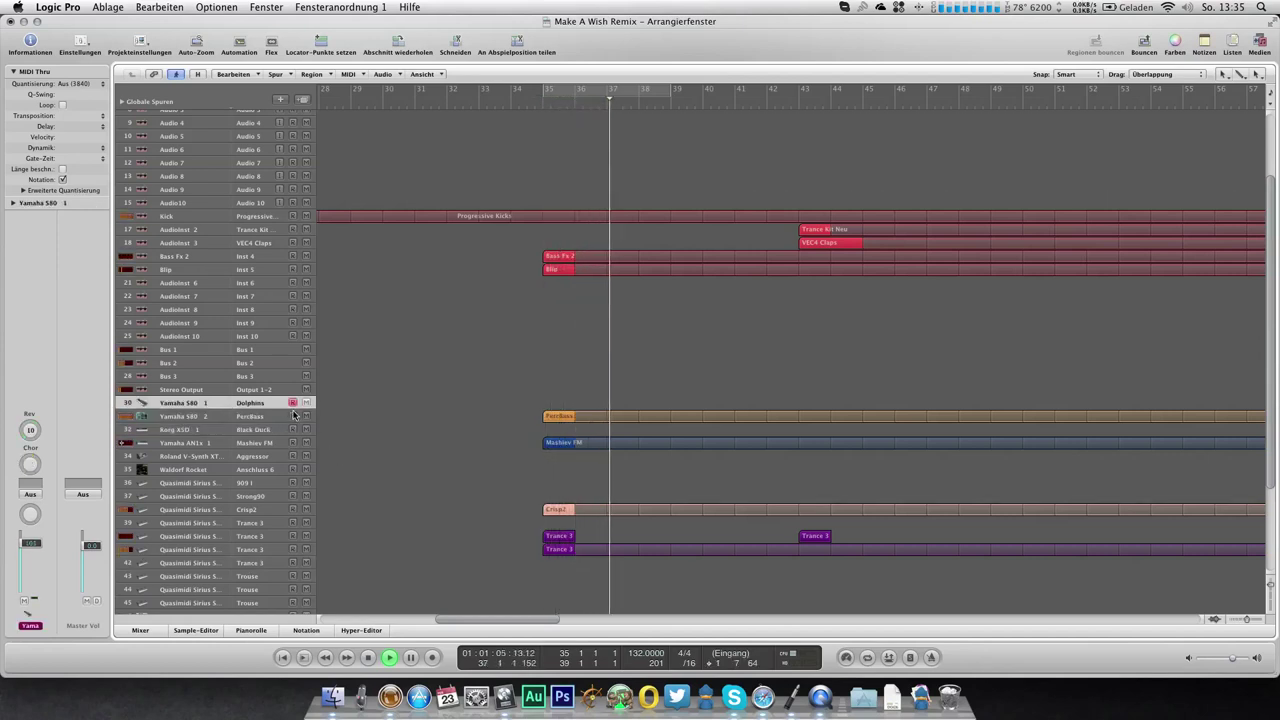
Adjust the gain of the 1200 Hz band in the PLG150-AN channel's Channel EQ, and return to the arrangement
key("3")
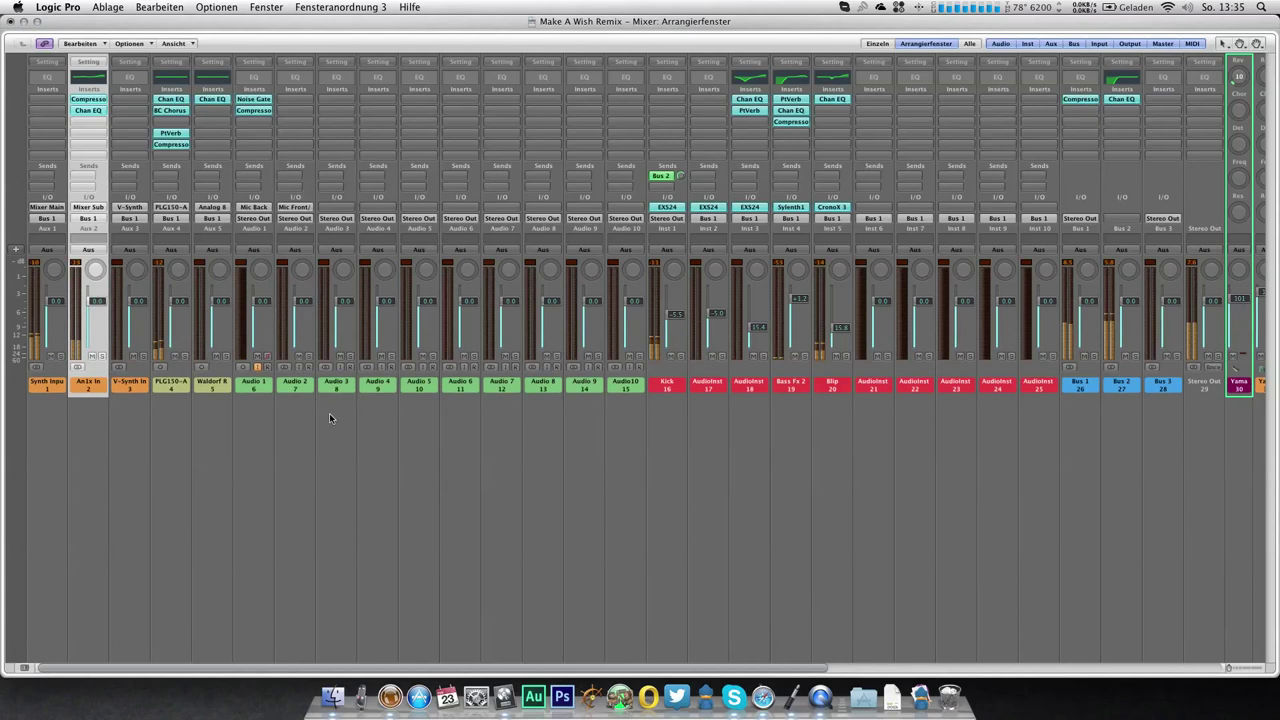
scroll(1174, 451, "right", 2)
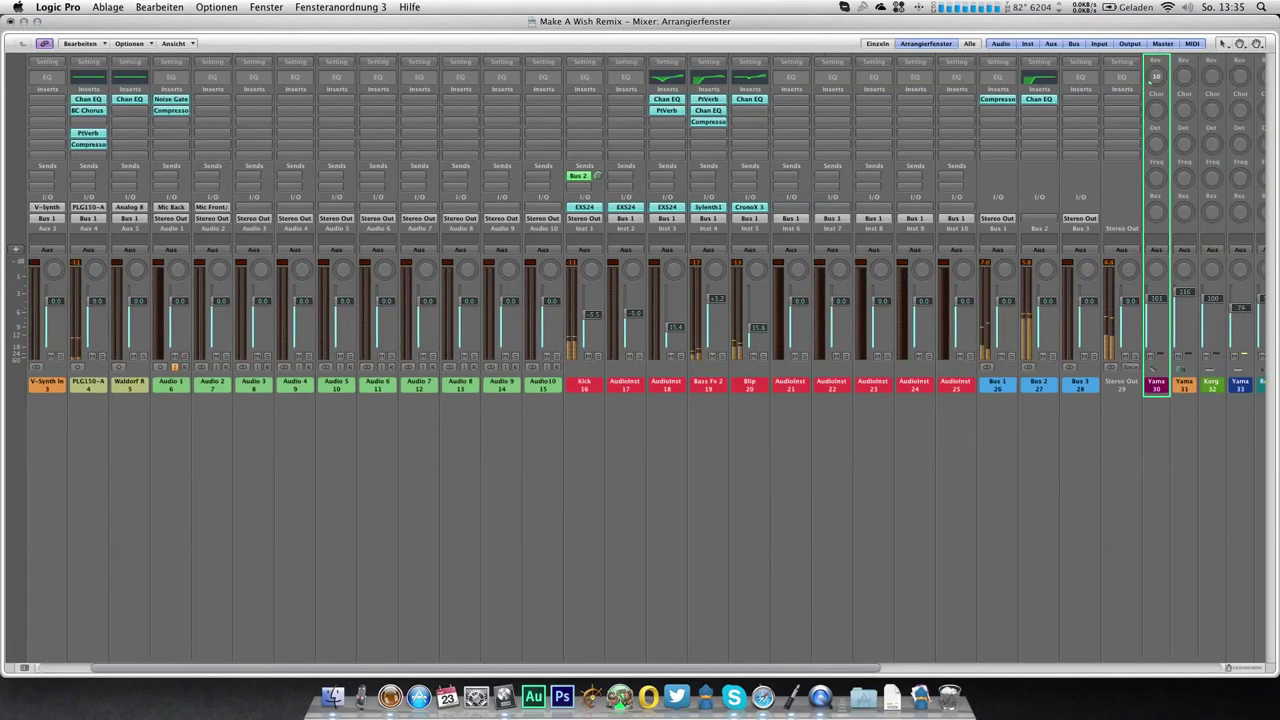
scroll(710, 438, "left", 1)
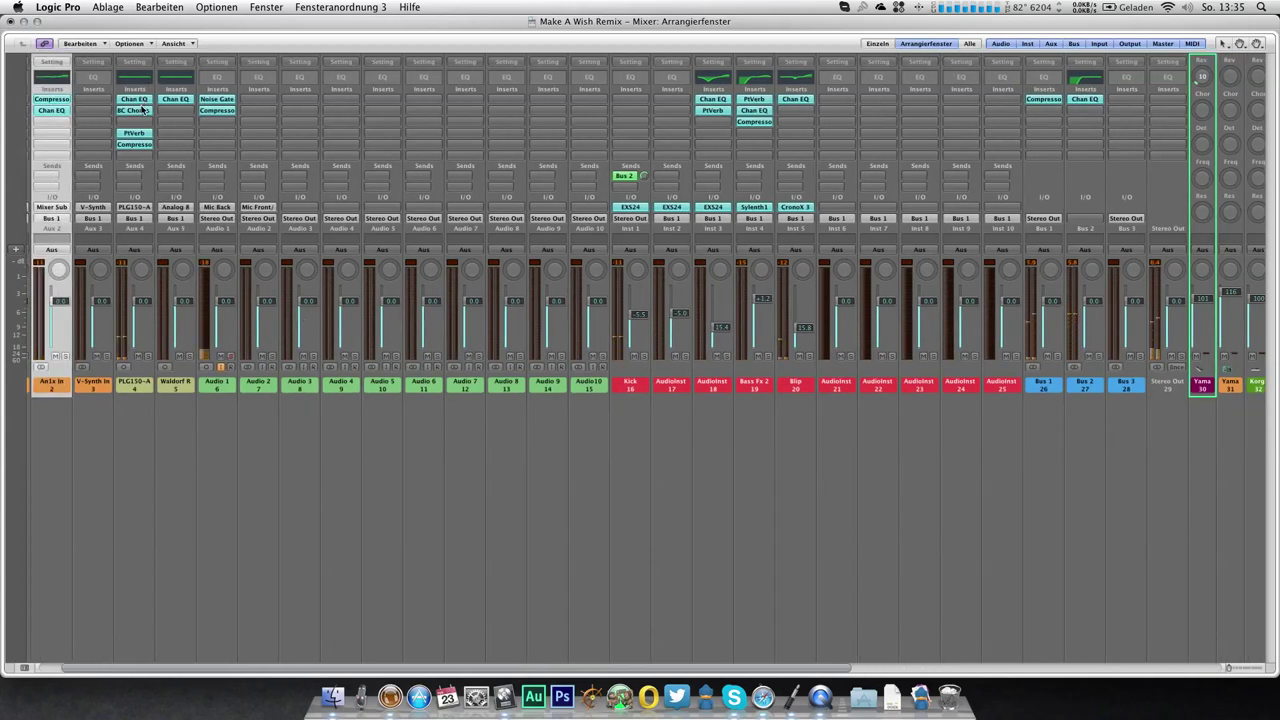
left_click(136, 101)
left_click_drag(245, 267, 253, 292)
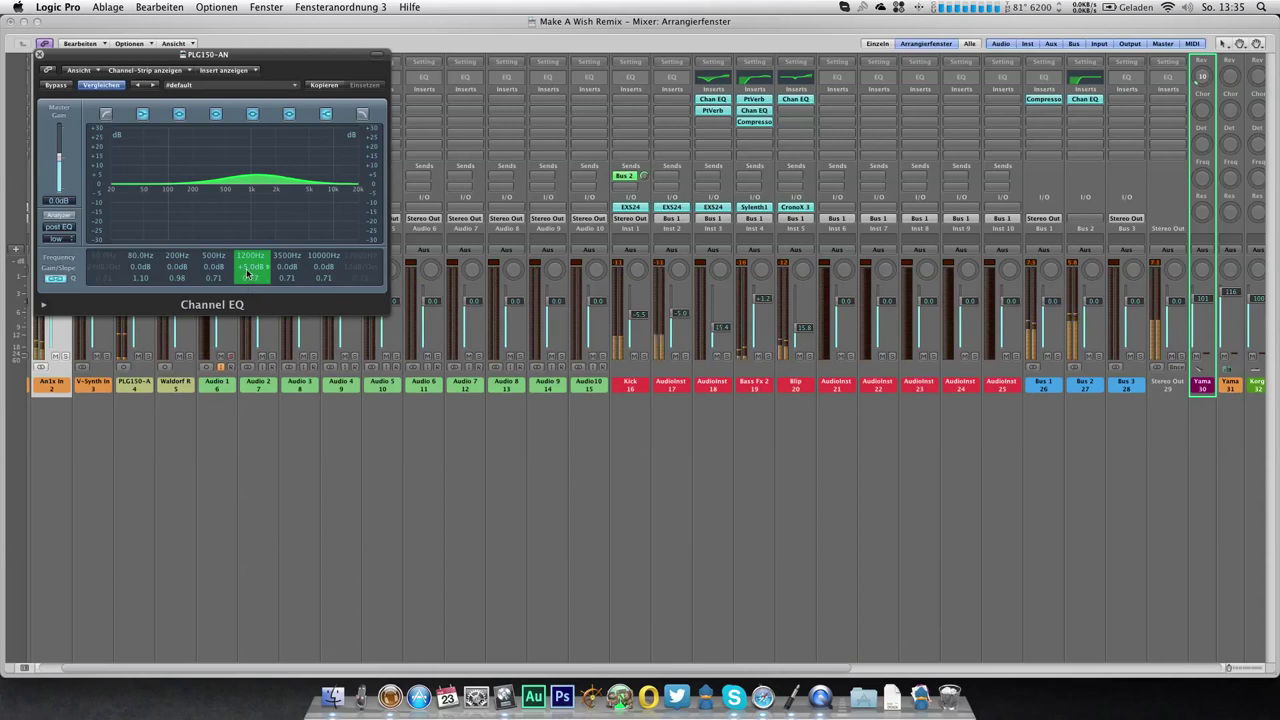
left_click(40, 55)
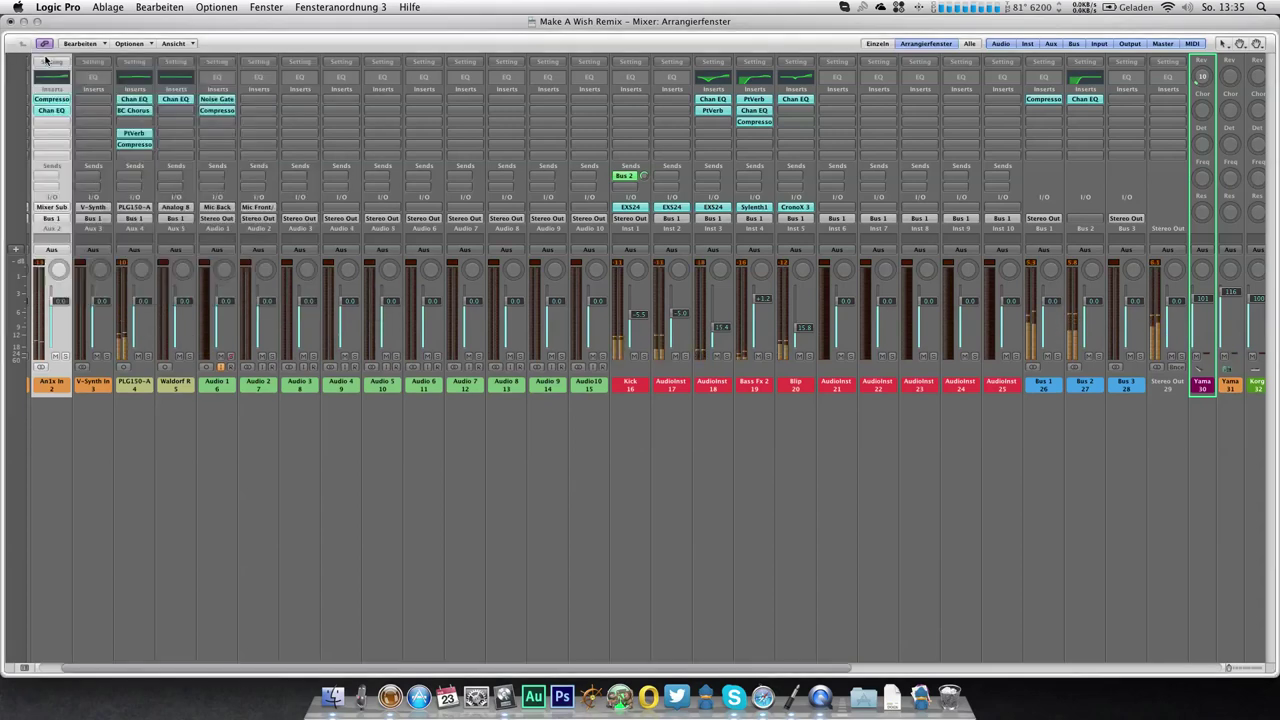
left_click(1061, 100)
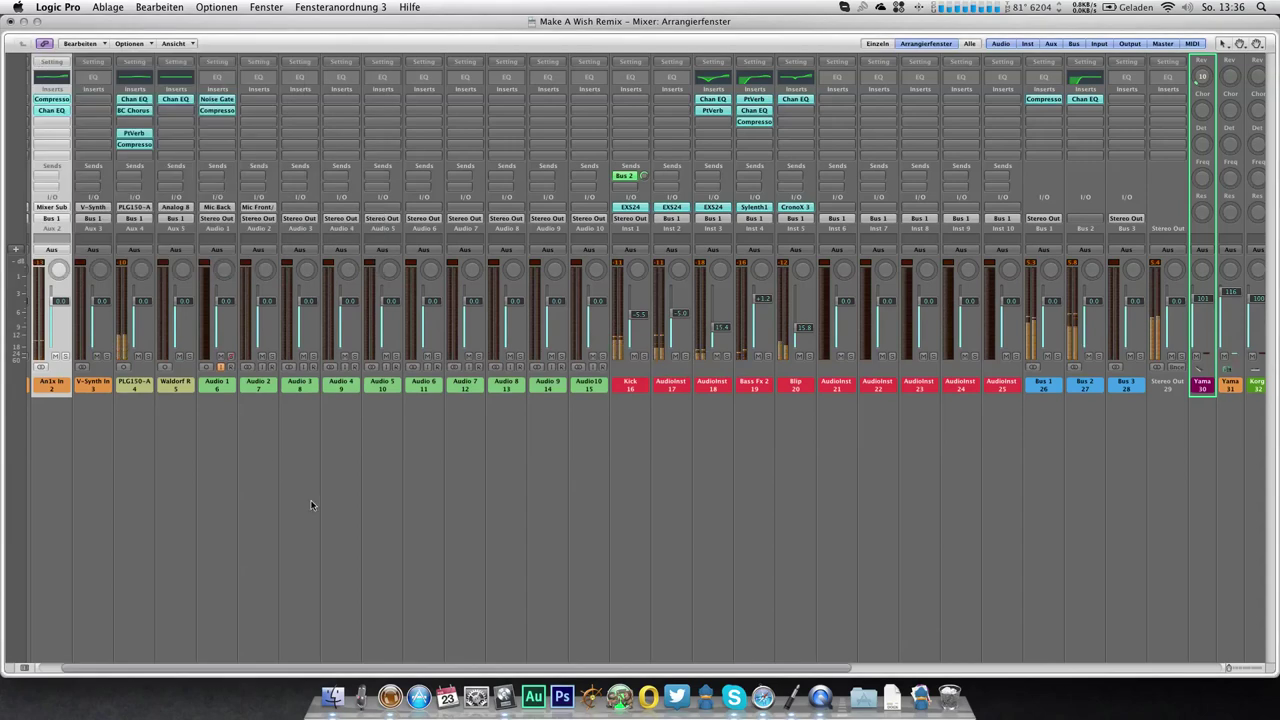
key("1")
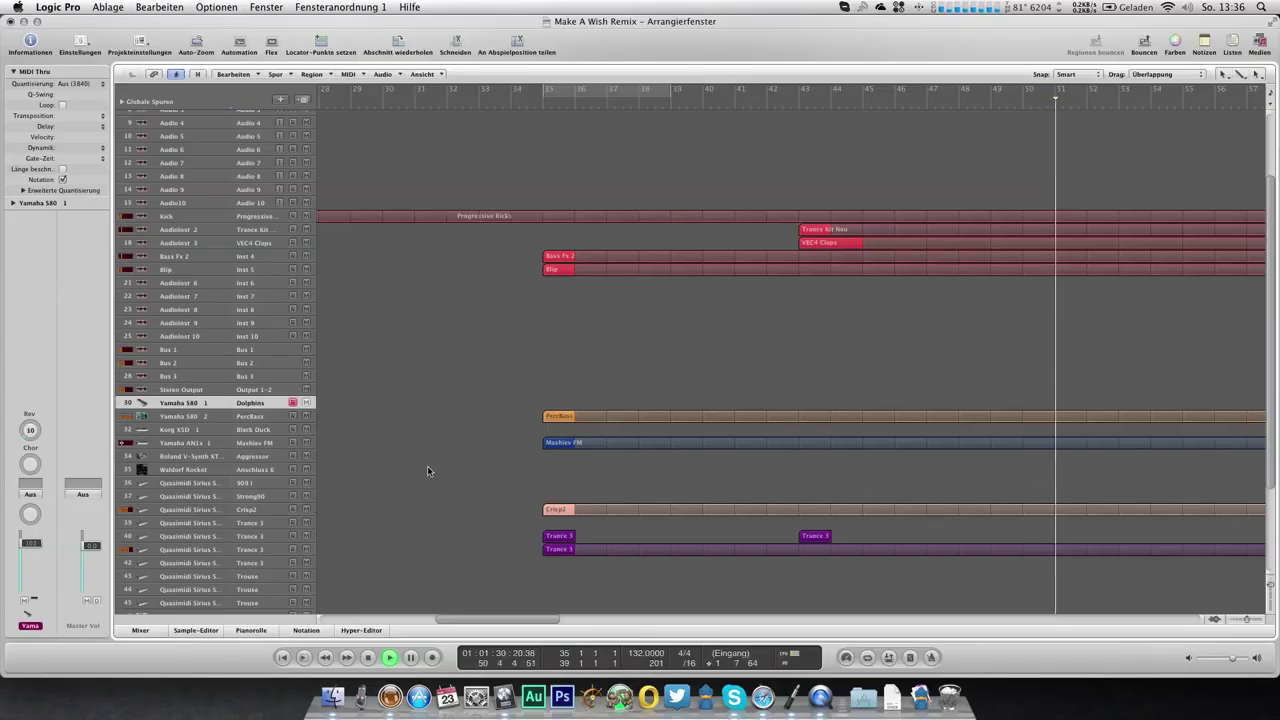
Rename the AudioInst 2 track holding the Trance Kit Neu region to Snare
scroll(432, 430, "down", 1)
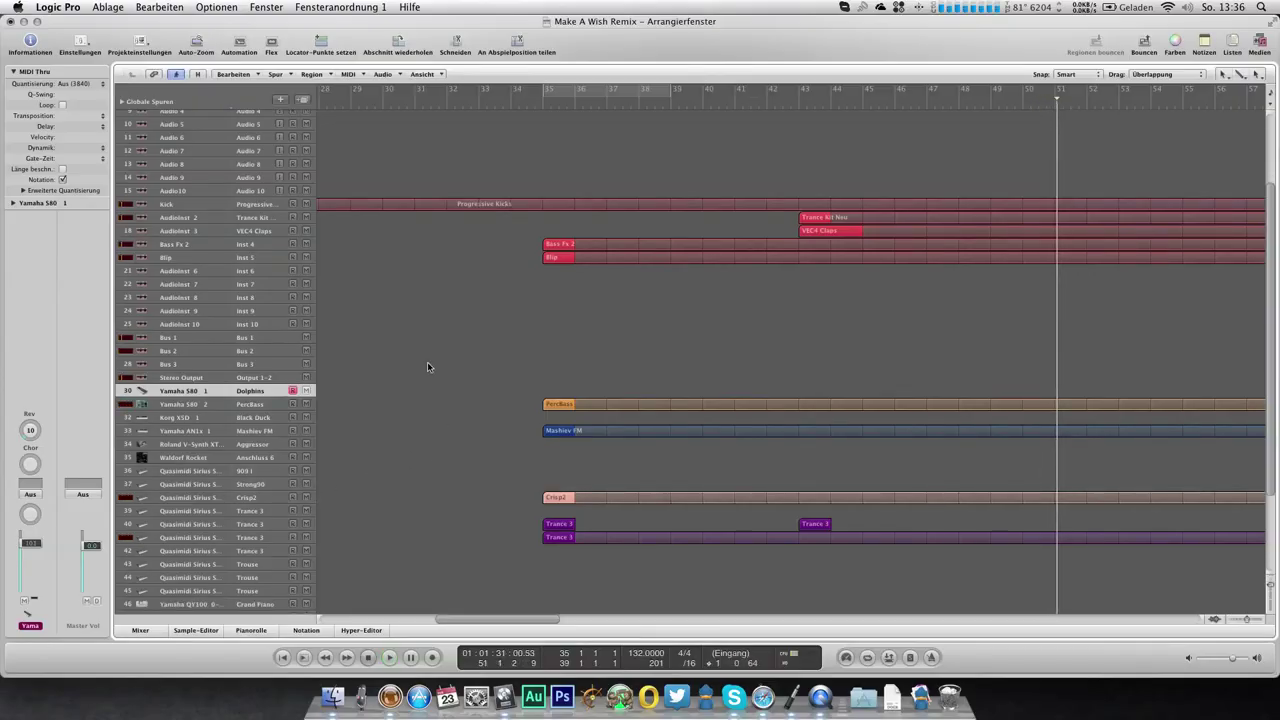
left_click(263, 221)
double_click(27, 204)
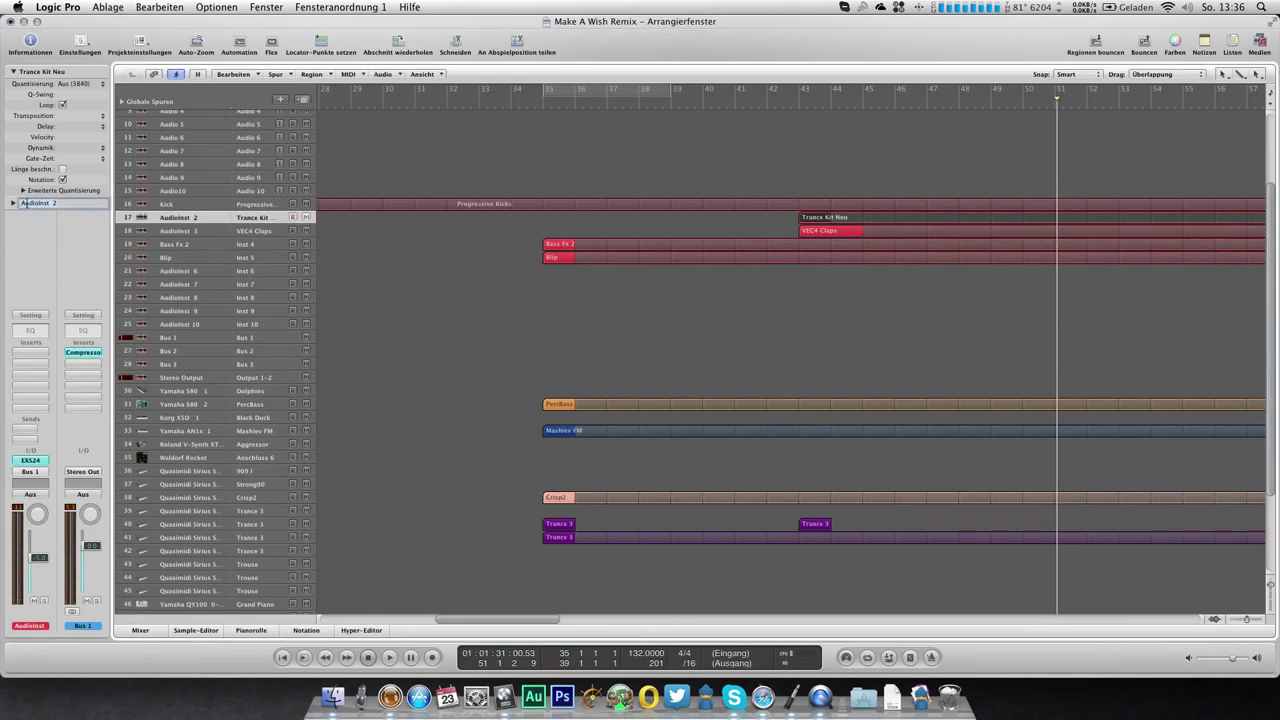
type("Snare")
key("Return")
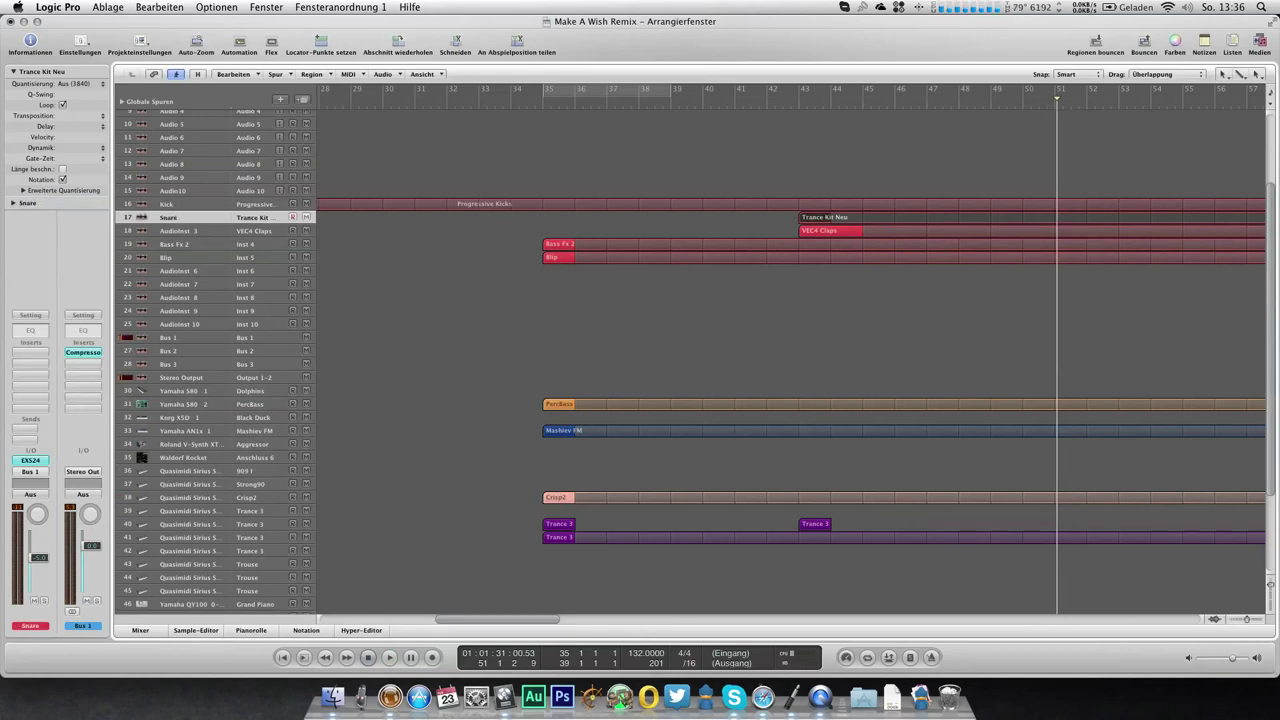
Rename the AudioInst 3 track holding the VEC4 Claps region to FX Clap
left_click(172, 230)
double_click(27, 204)
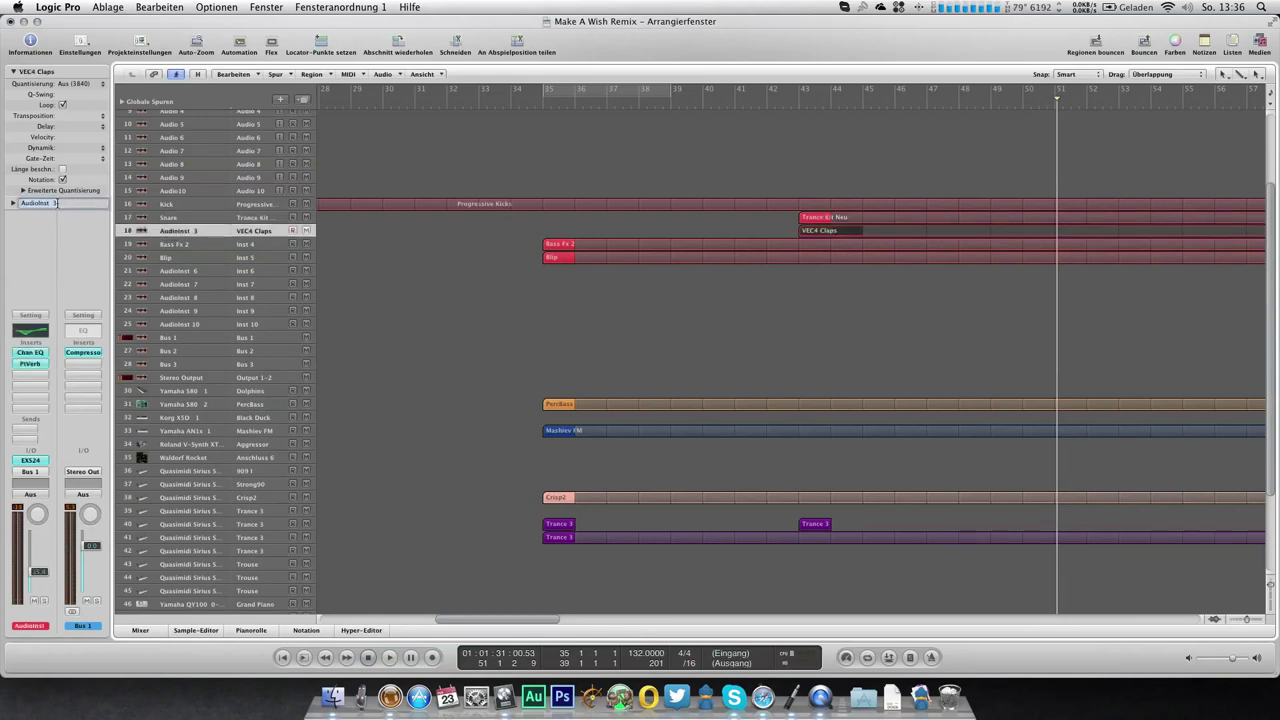
type("FX Clap")
key("Return")
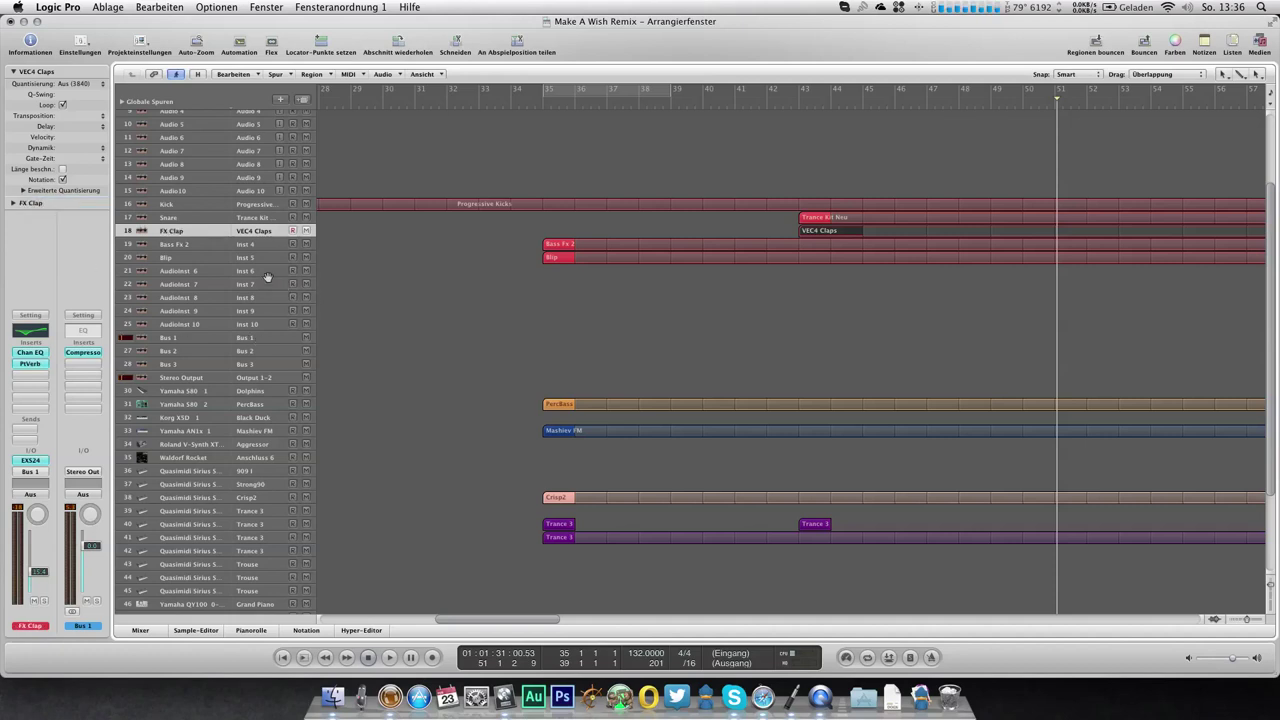
Audition programs for the Roland V-Synth XT track, starting at Rock Lead and moving back through the list, and choose Elektronik
left_click(270, 443)
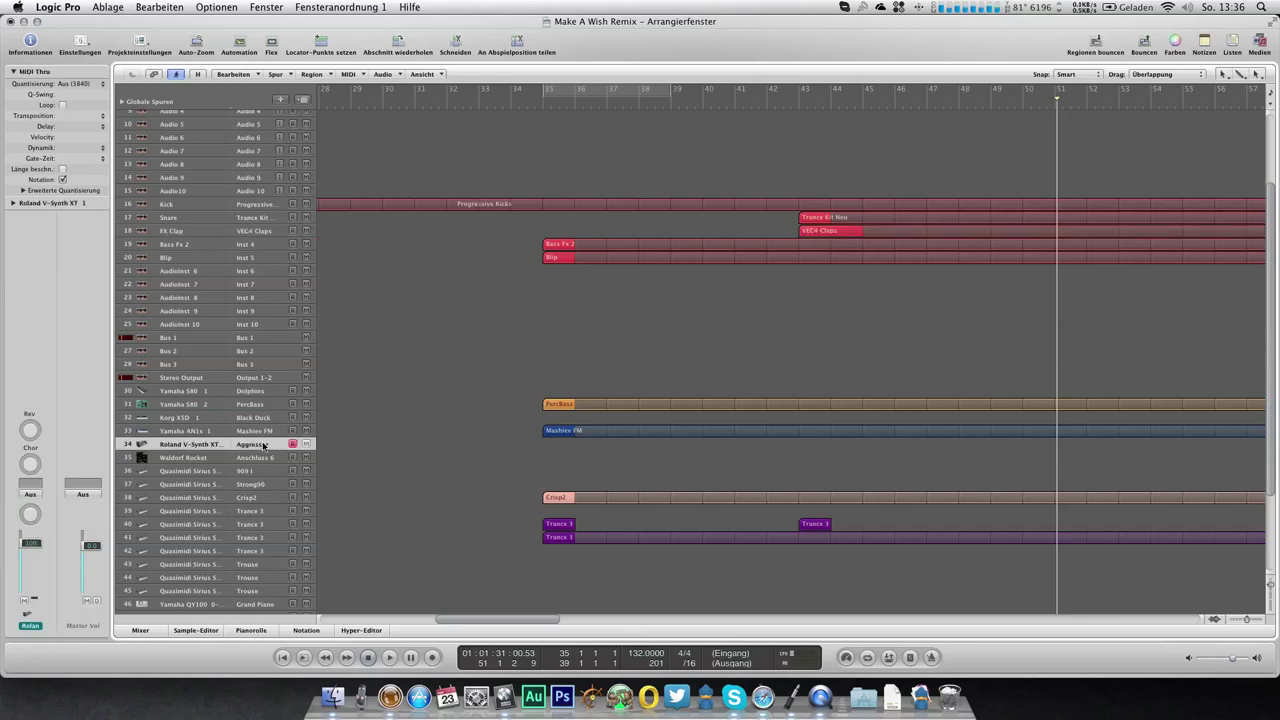
double_click(58, 205)
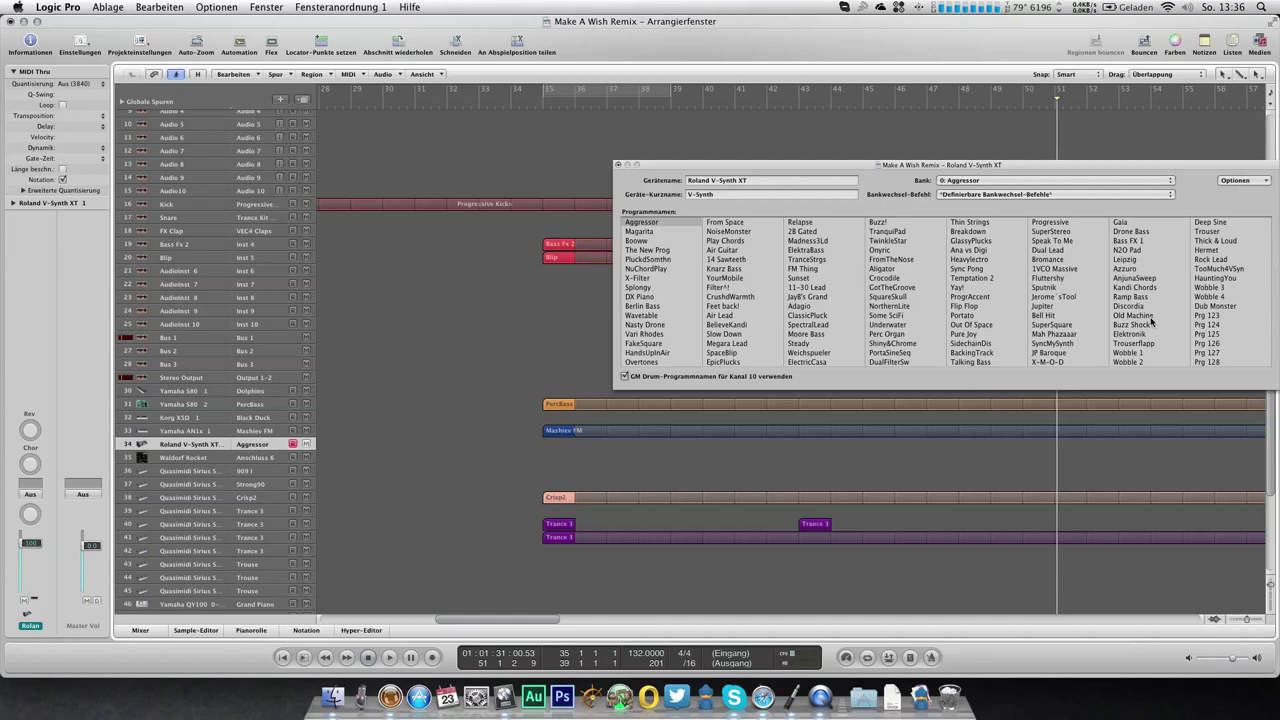
left_click(1208, 259)
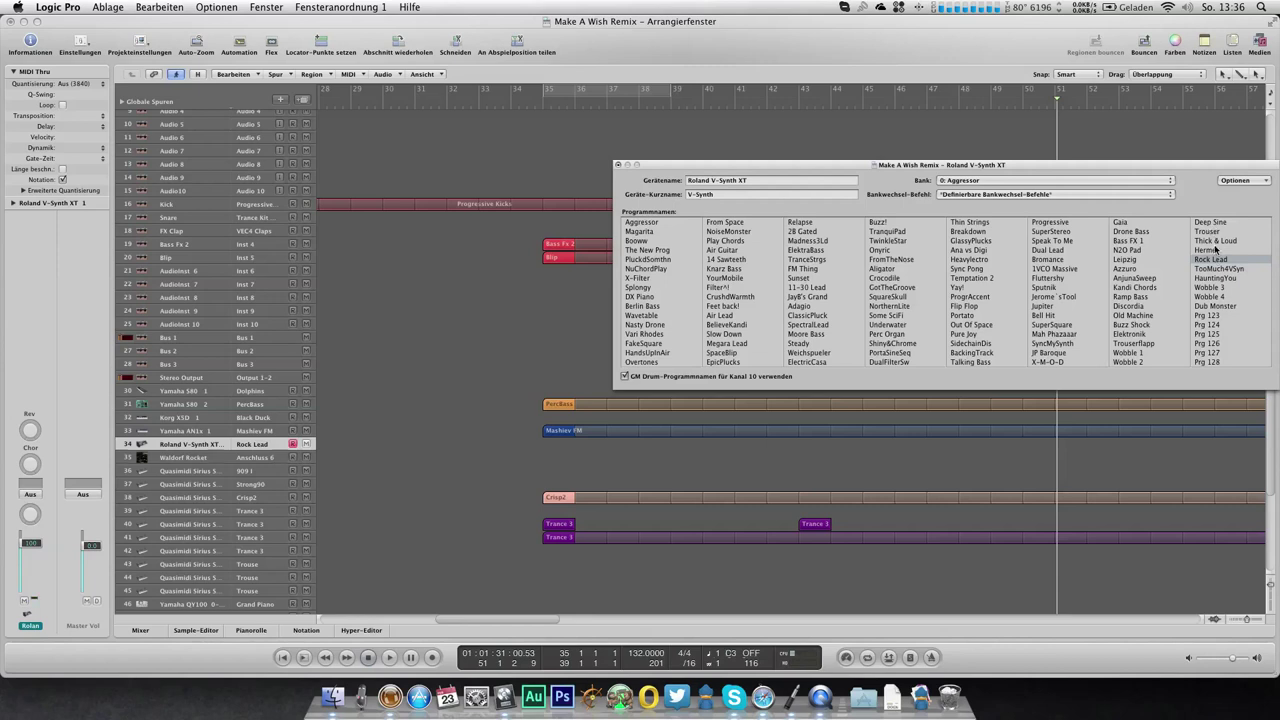
left_click(1212, 250)
key("Up")
key("Up")
key("Up")
key("Up")
key("Up")
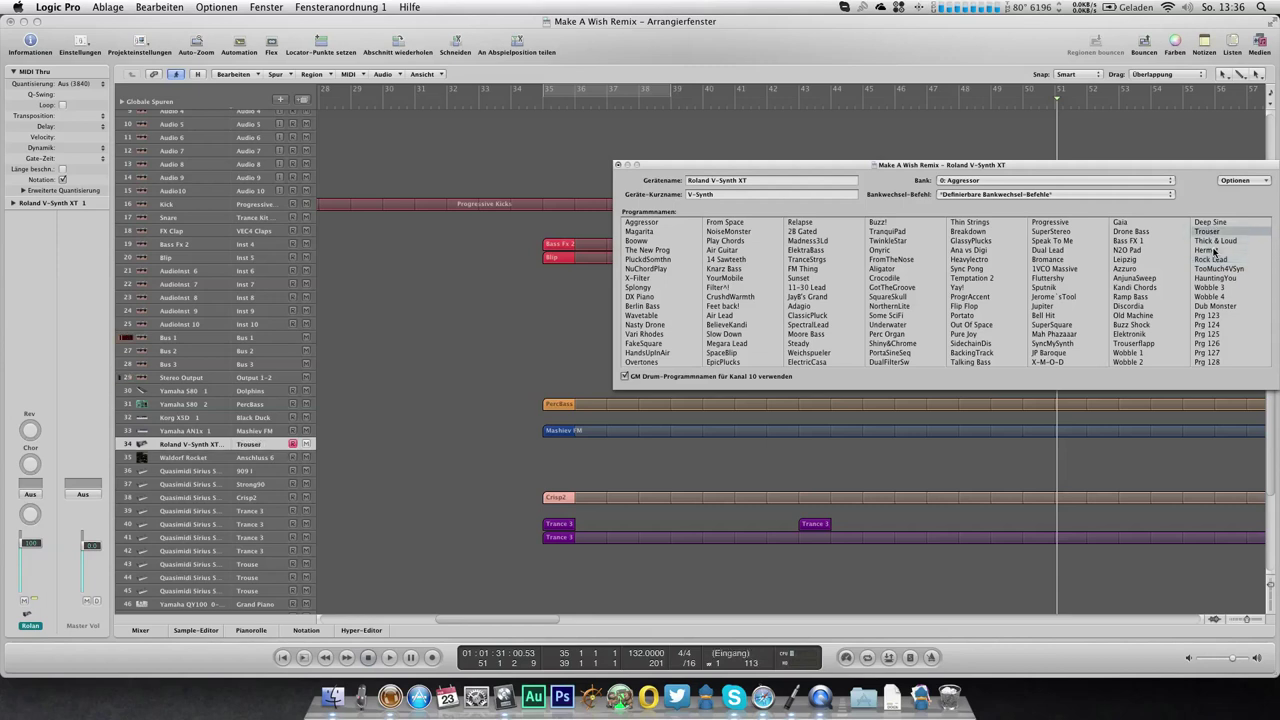
key("Up")
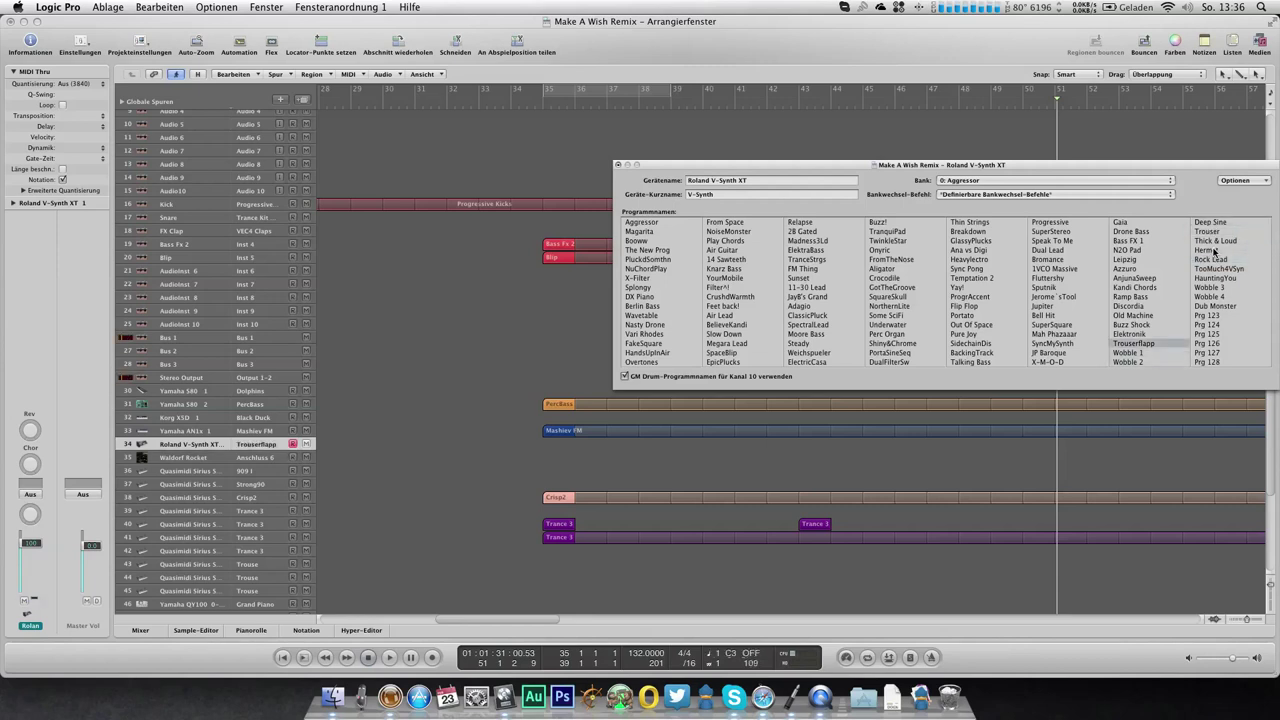
key("Up")
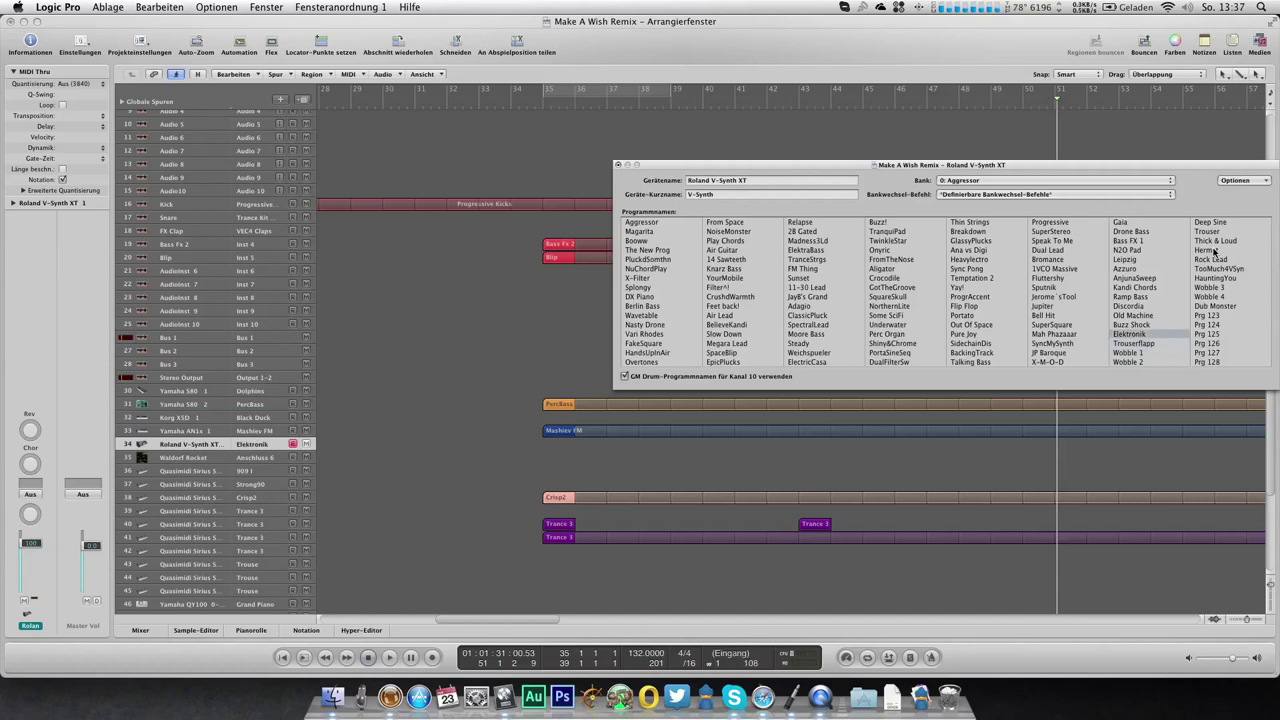
left_click(616, 166)
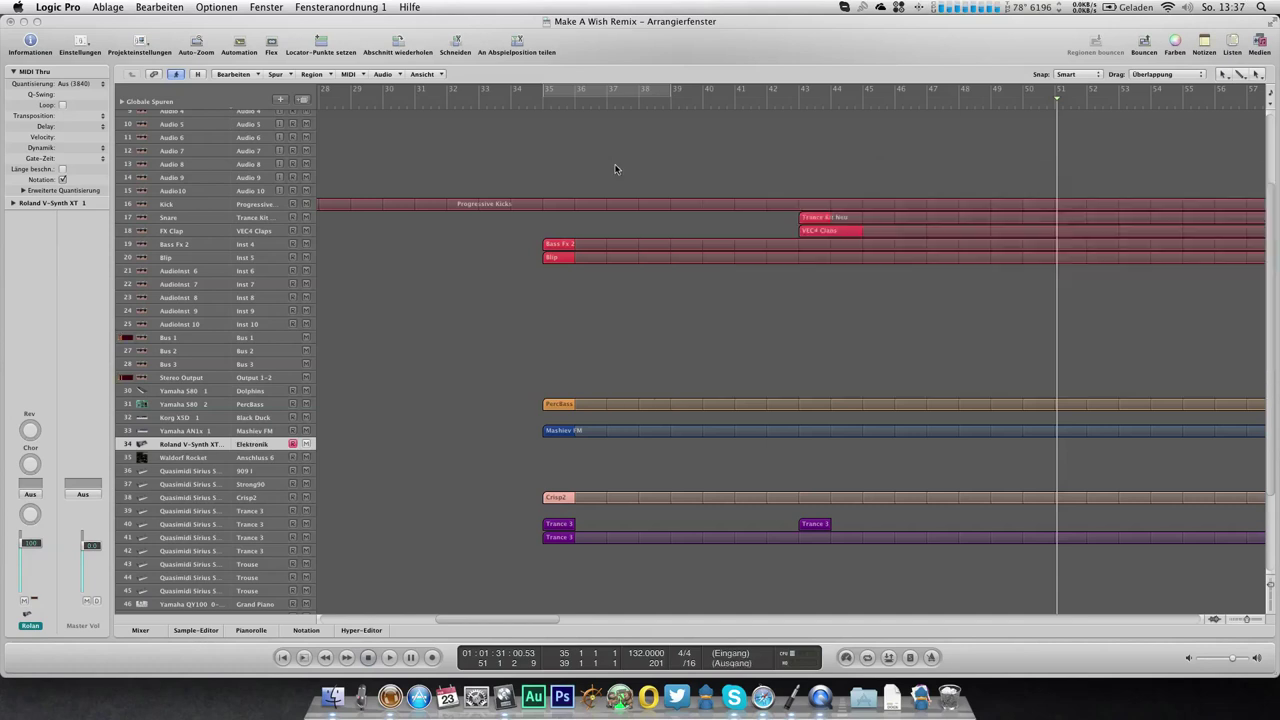
Load LennarDigital's Sylenth1 as the instrument on the AudioInst 6 track
left_click(258, 271)
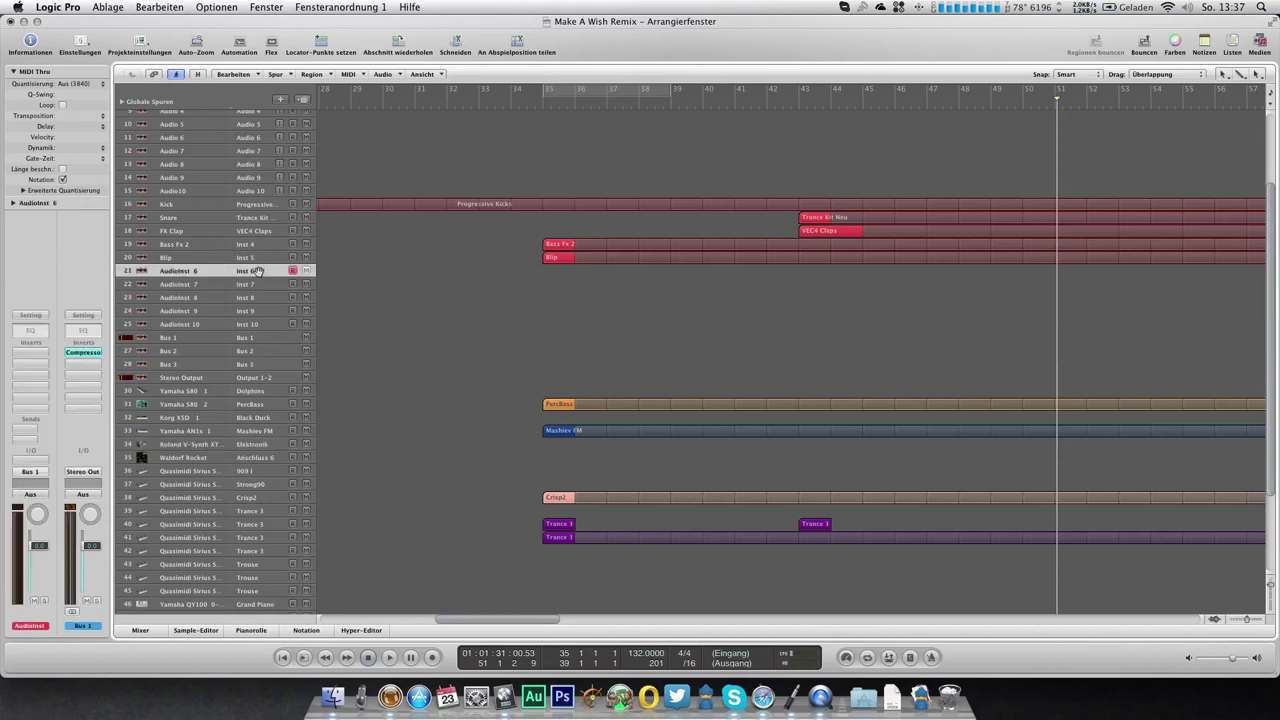
left_click(37, 474)
mouse_move(96, 667)
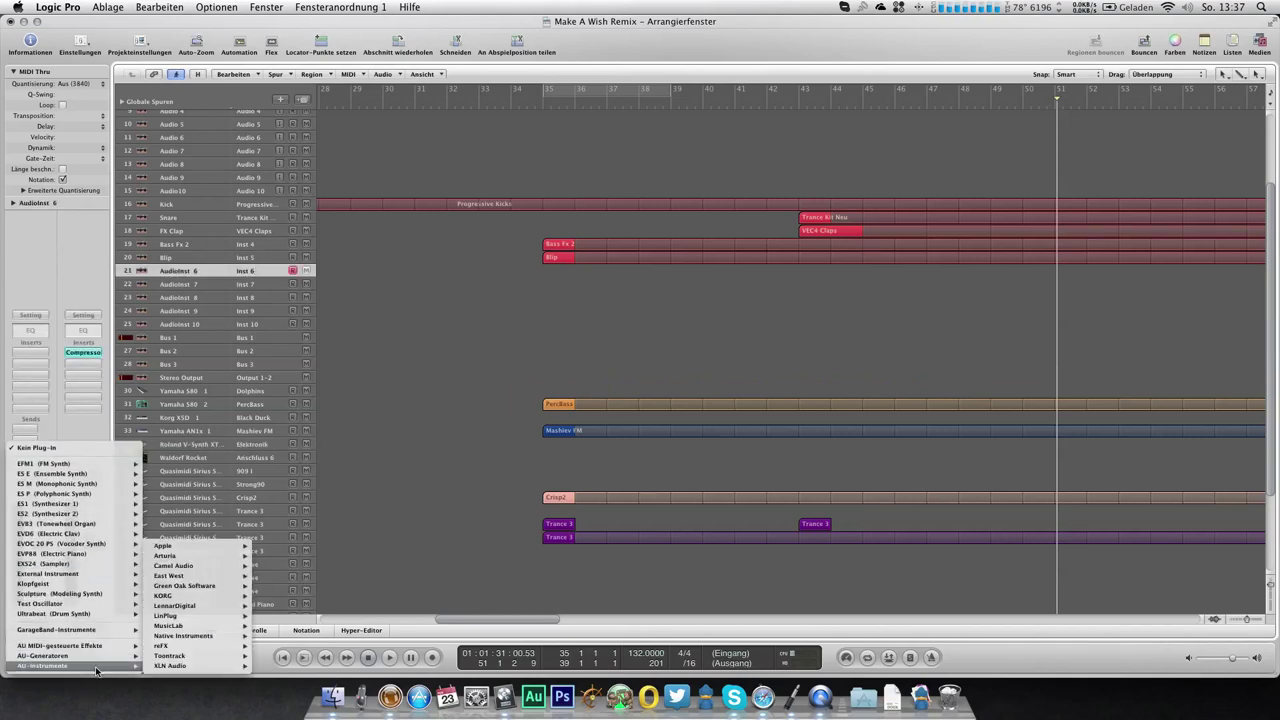
mouse_move(228, 609)
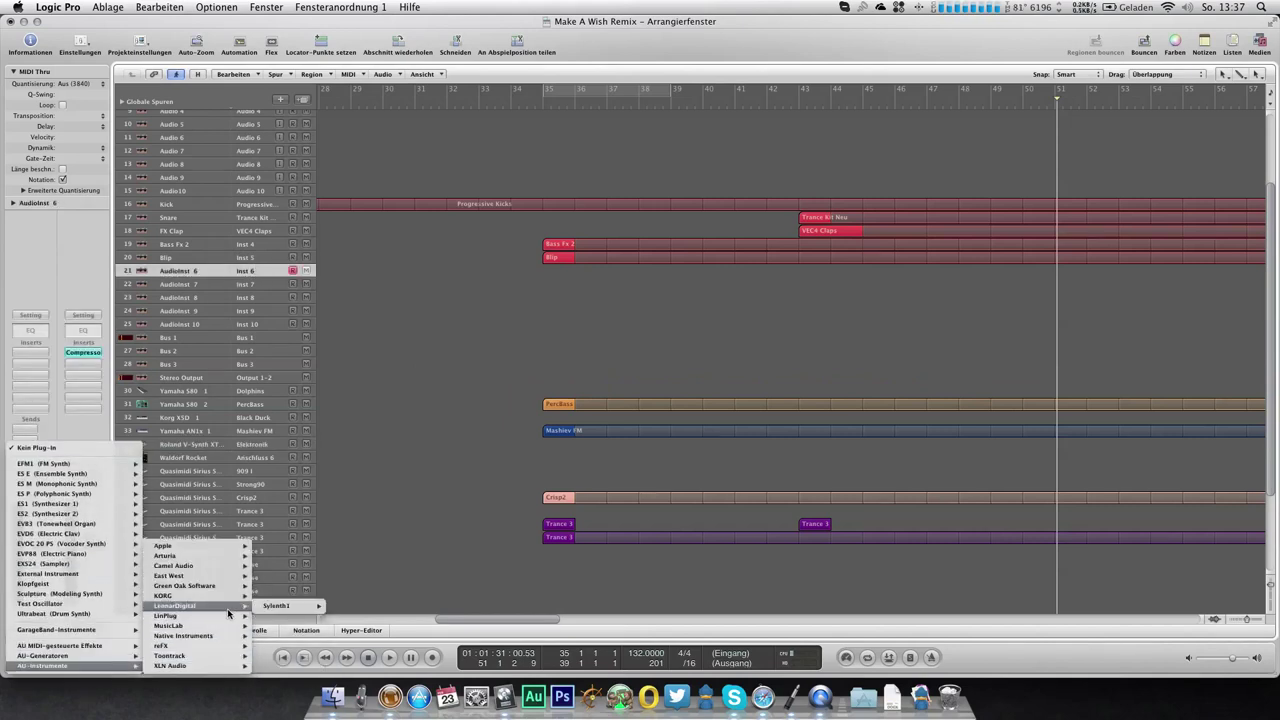
left_click(350, 612)
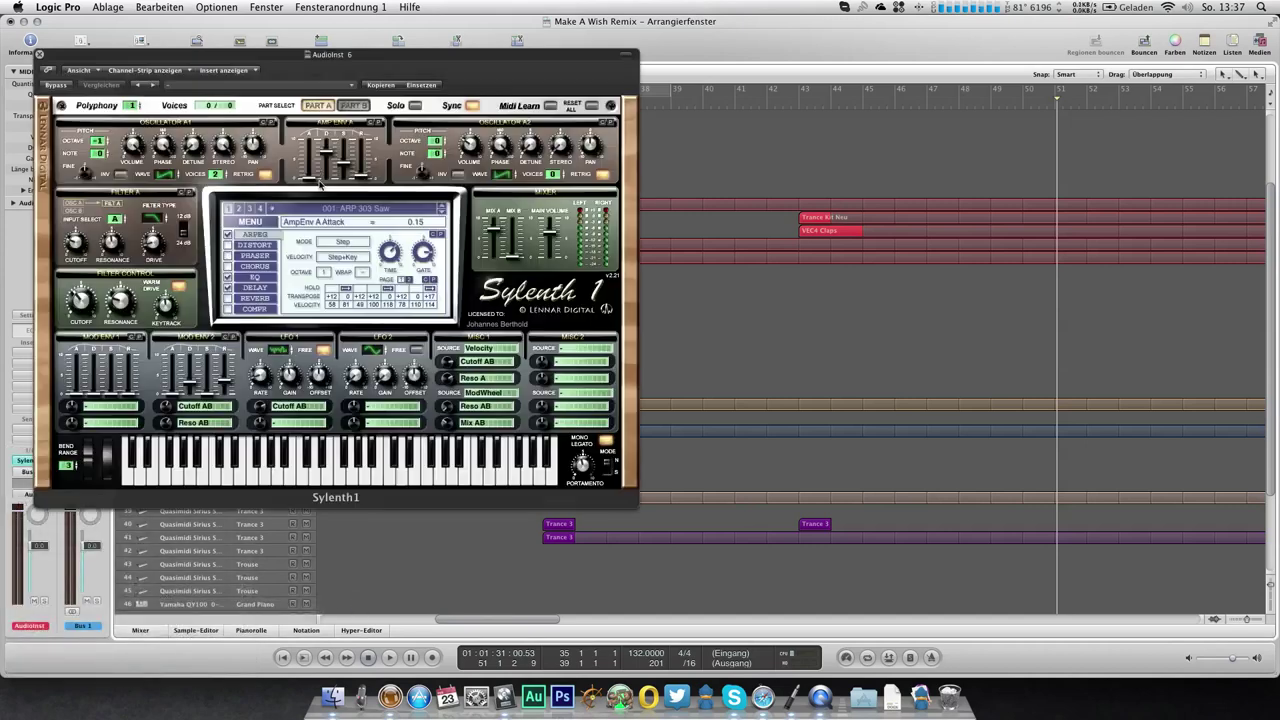
Load a Sylenth1 sound bank from the Musik folder on the DATEN drive
left_click(248, 222)
left_click(257, 262)
scroll(483, 333, "down", 3)
left_click(482, 279)
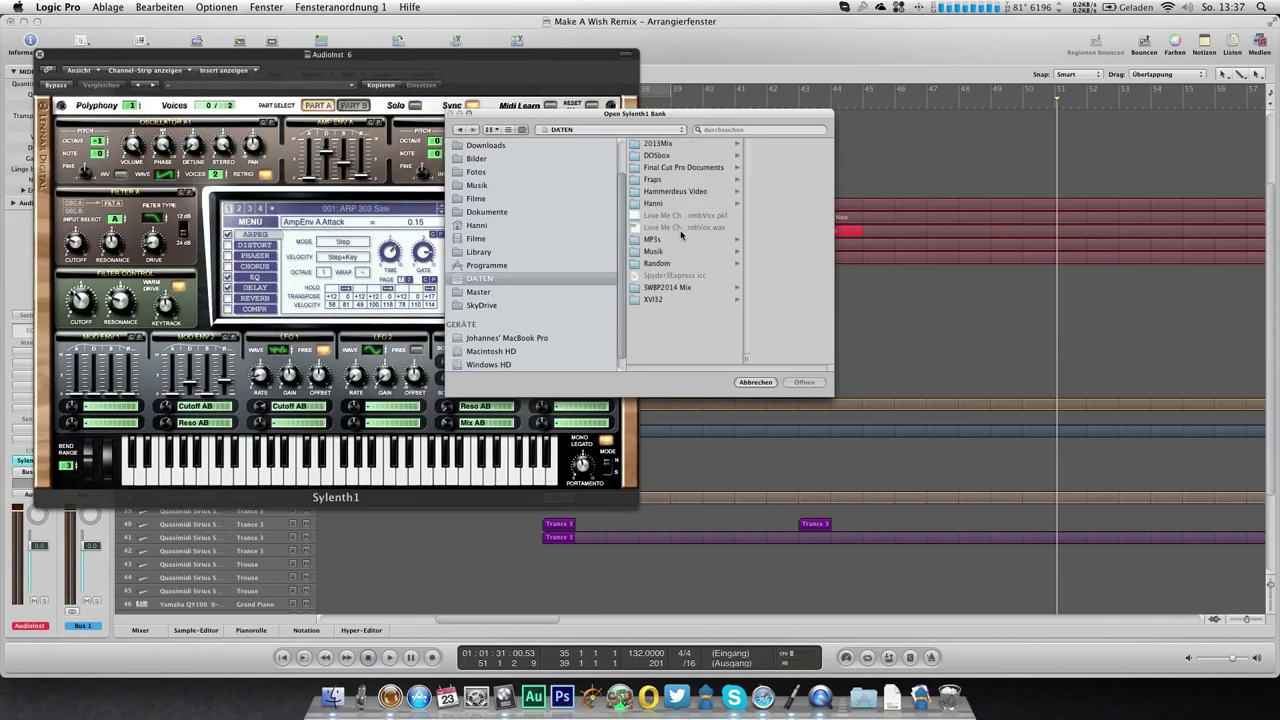
left_click(655, 251)
double_click(748, 217)
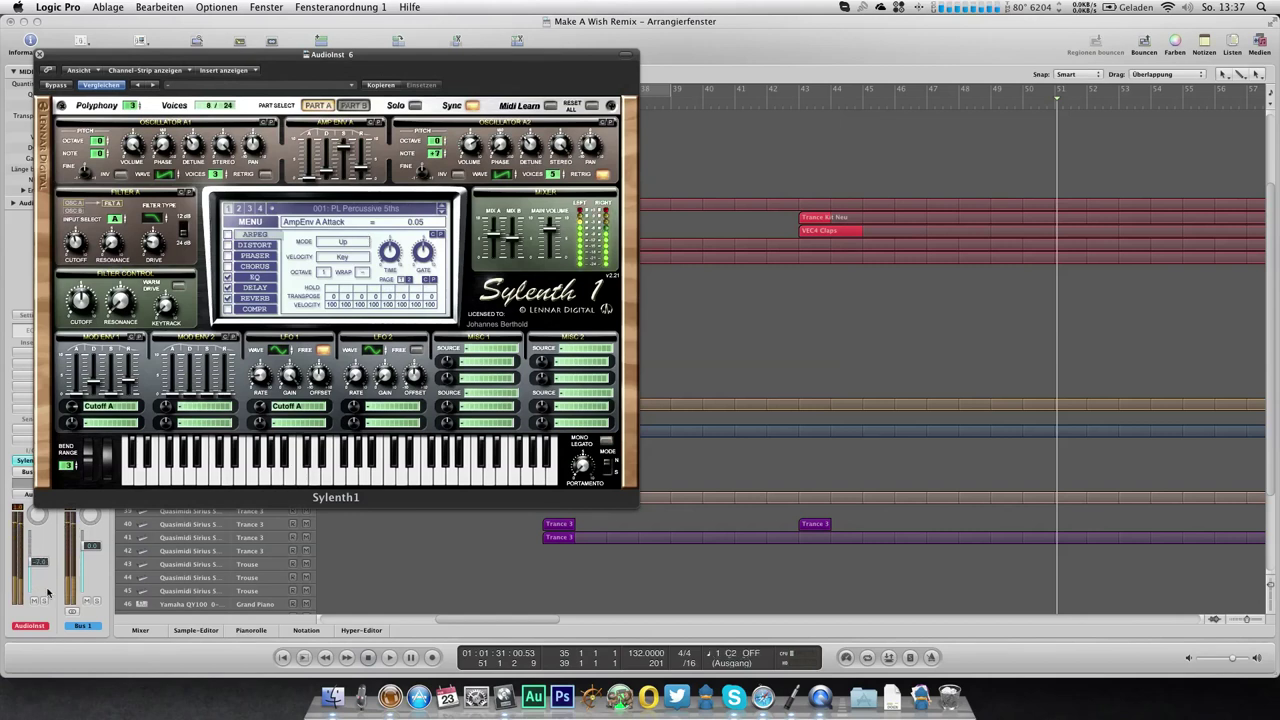
Browse forward through the loaded bank's presets to 010: PL Alone Tonight
left_click(442, 213)
left_click(442, 213)
left_click(442, 213)
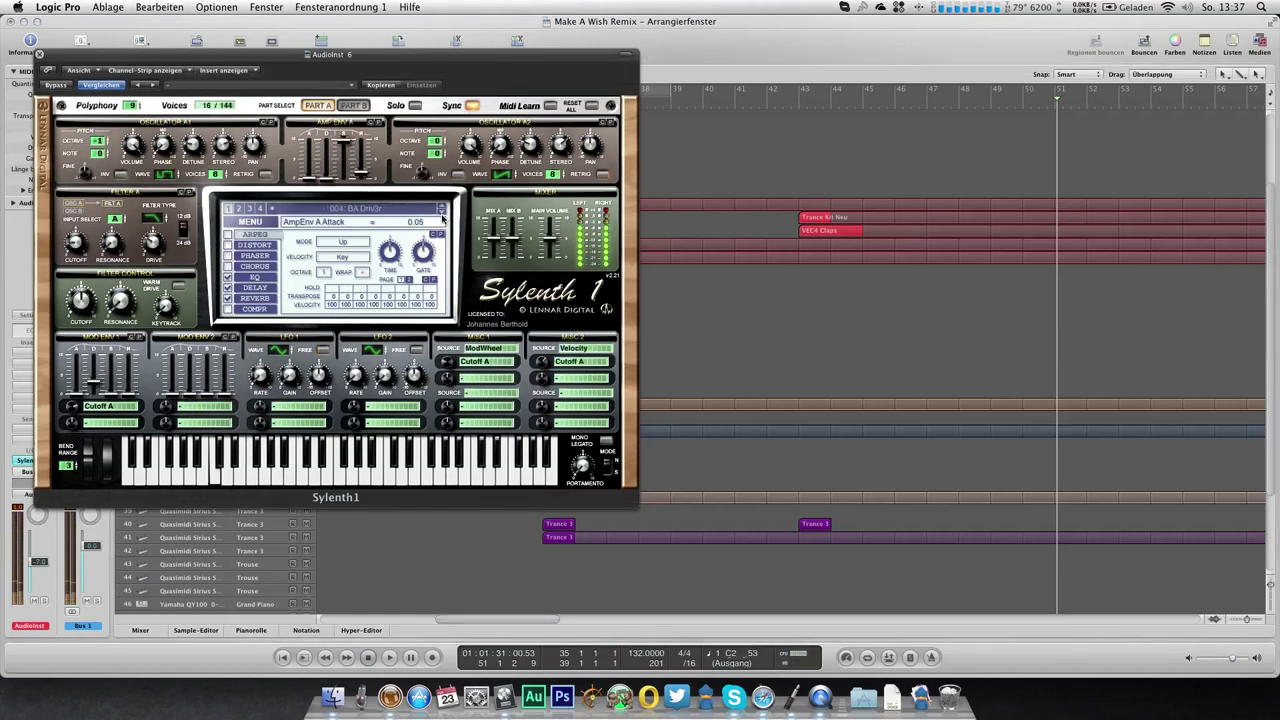
left_click(442, 213)
left_click(442, 215)
left_click(442, 215)
left_click(442, 215)
left_click(442, 215)
left_click(442, 214)
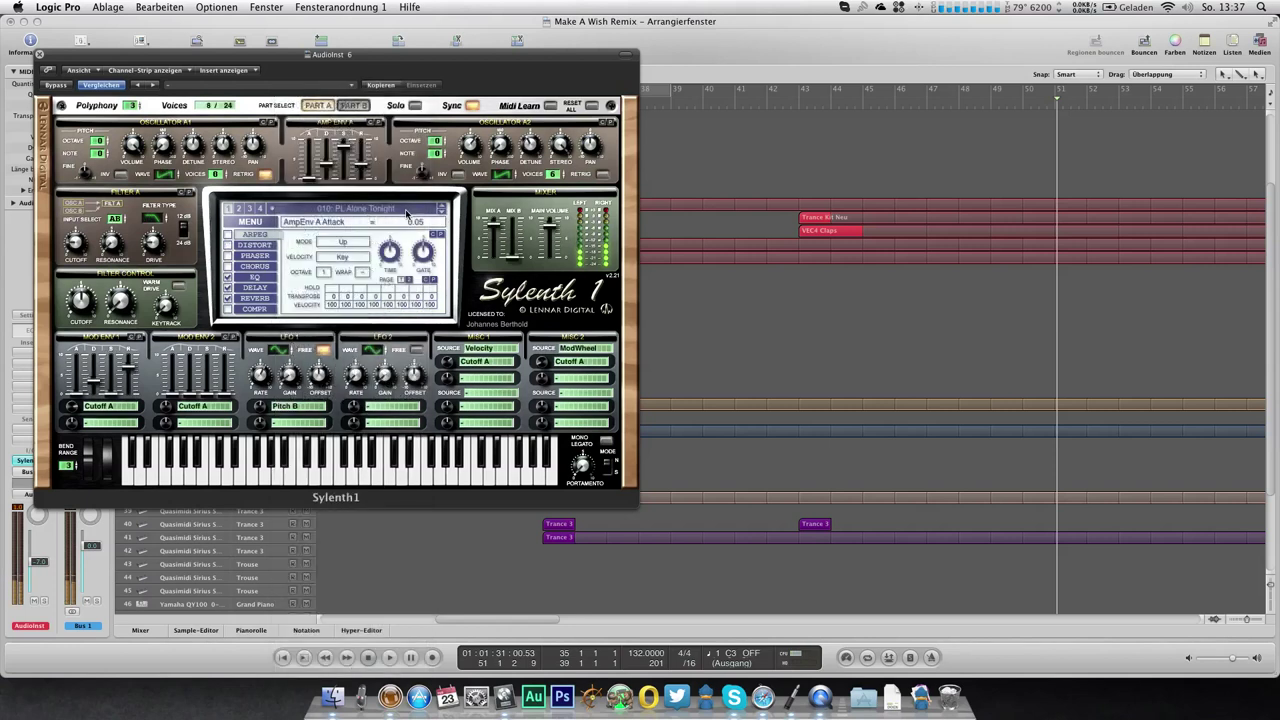
Set the preset's modulation envelope 1 decay to 1.95 and its Filter A cutoff to 1.33 Hz
left_click_drag(92, 385, 95, 393)
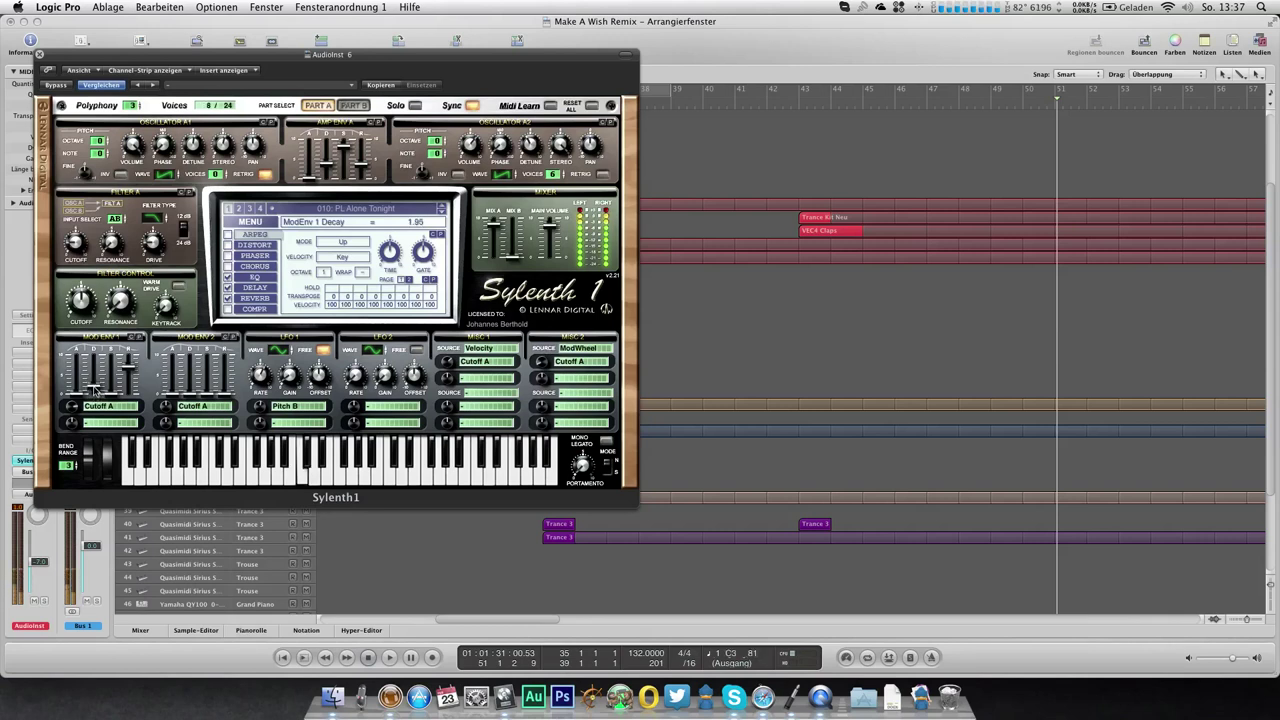
left_click_drag(76, 248, 77, 258)
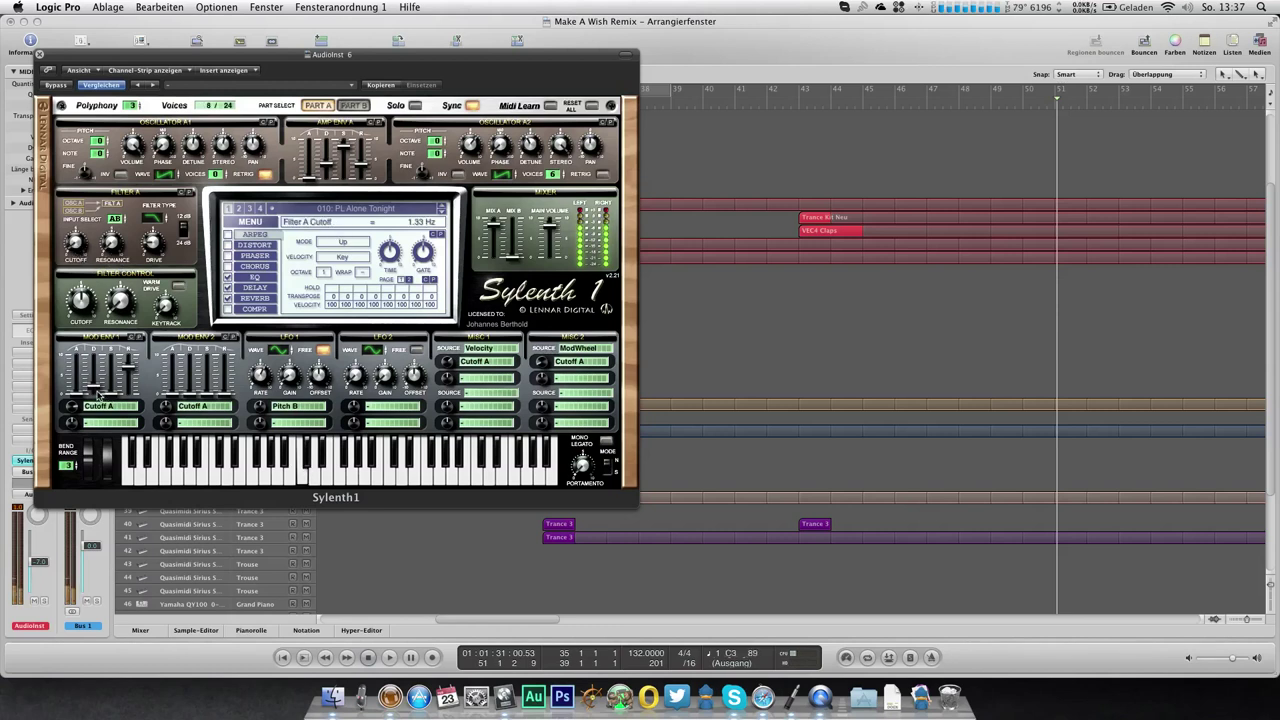
Switch off the preset's delay and reverb, and adjust the EQ treble with a treble frequency of 2188.38 Hz
left_click(227, 289)
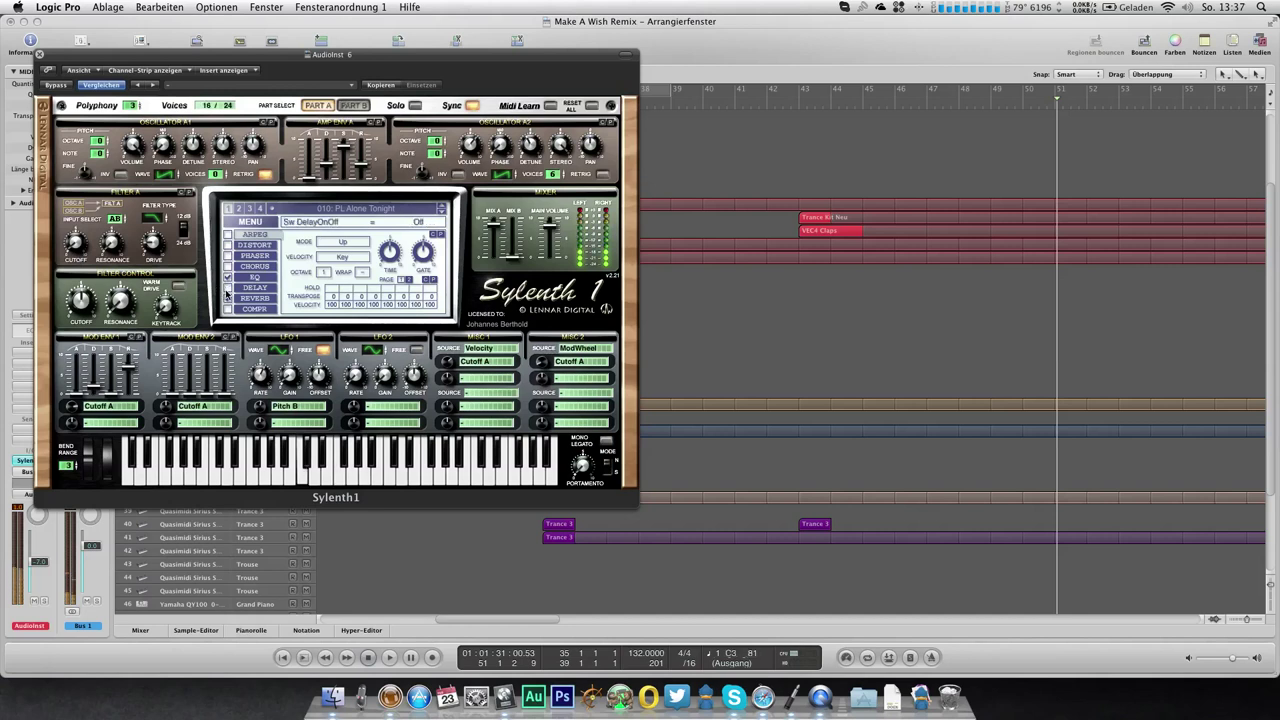
left_click(250, 299)
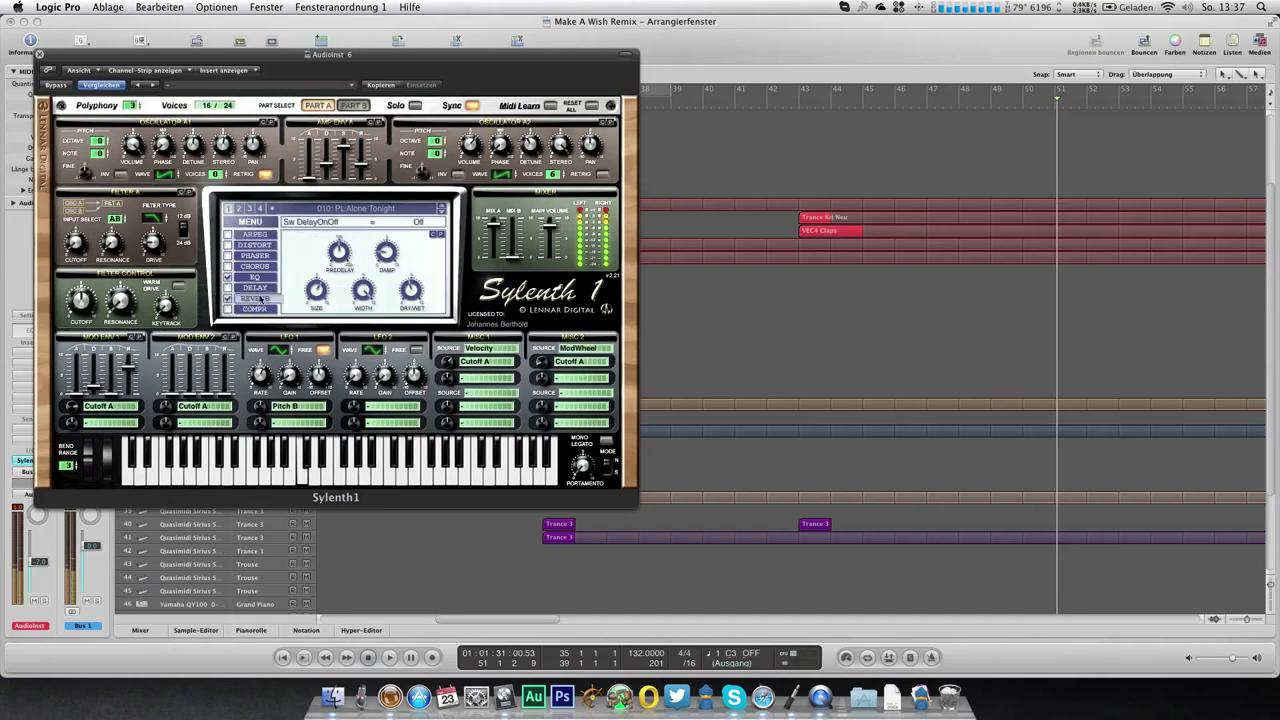
left_click_drag(412, 302, 413, 289)
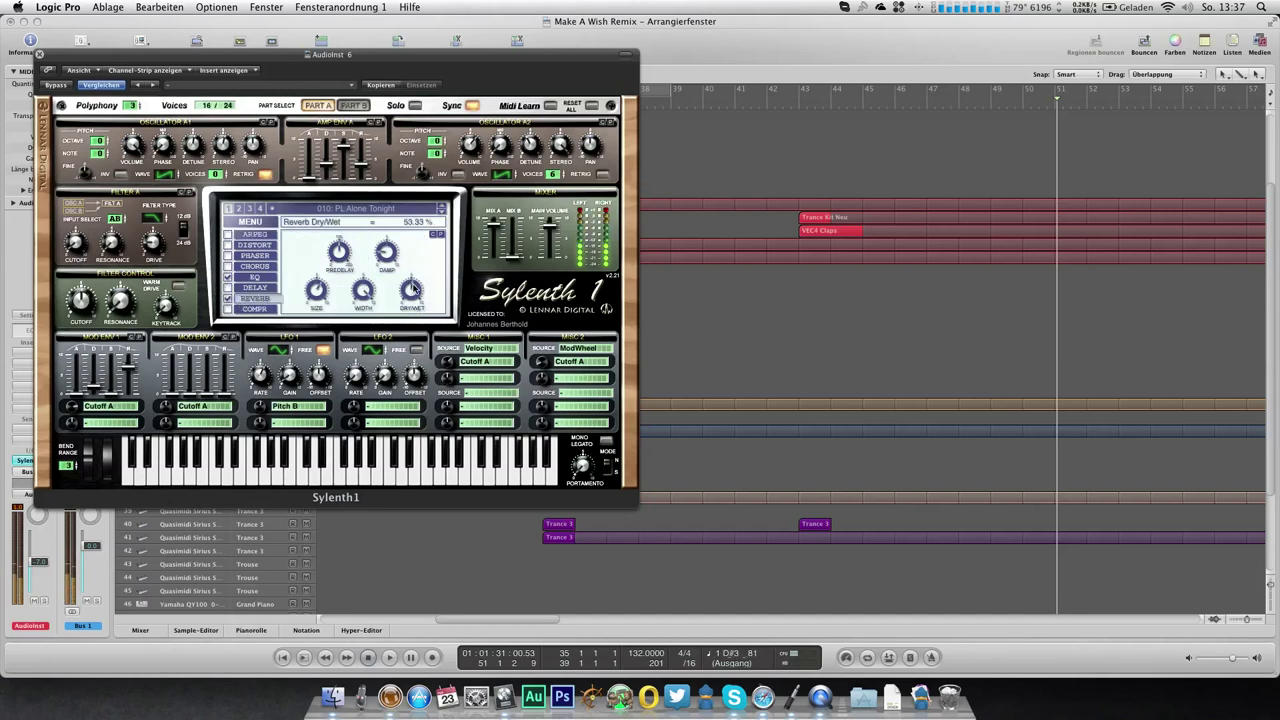
left_click(227, 298)
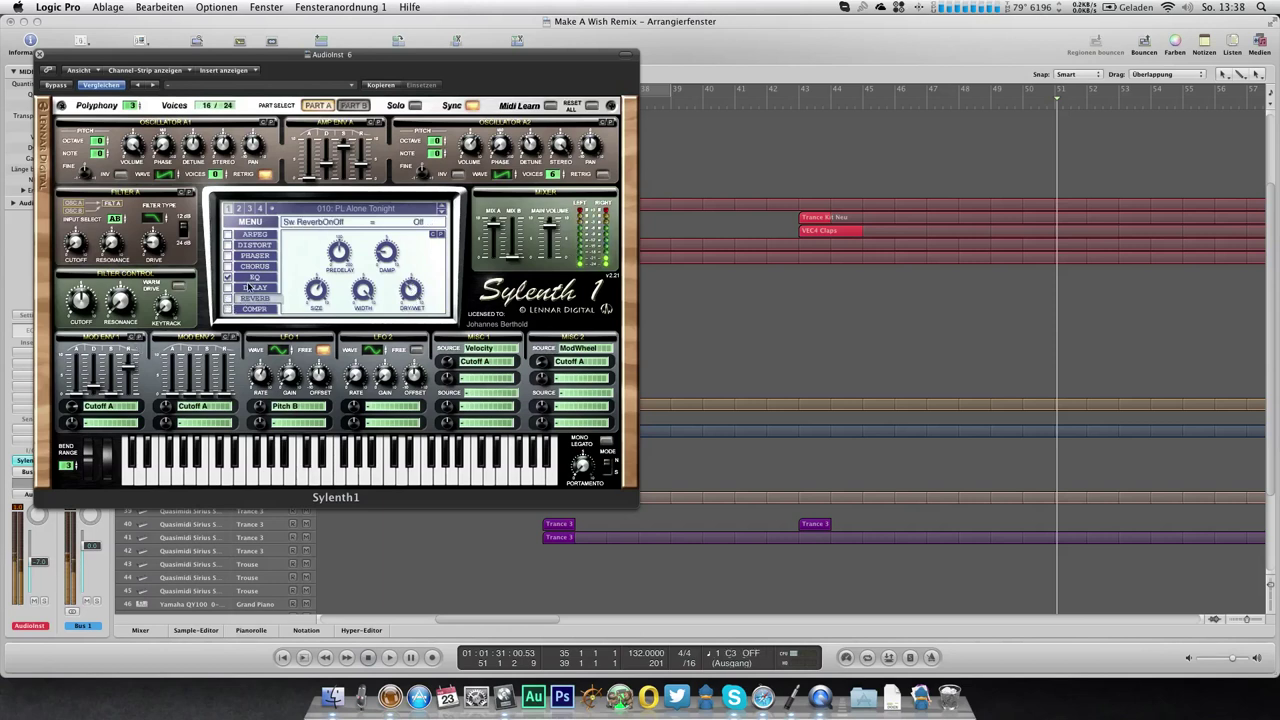
left_click(253, 277)
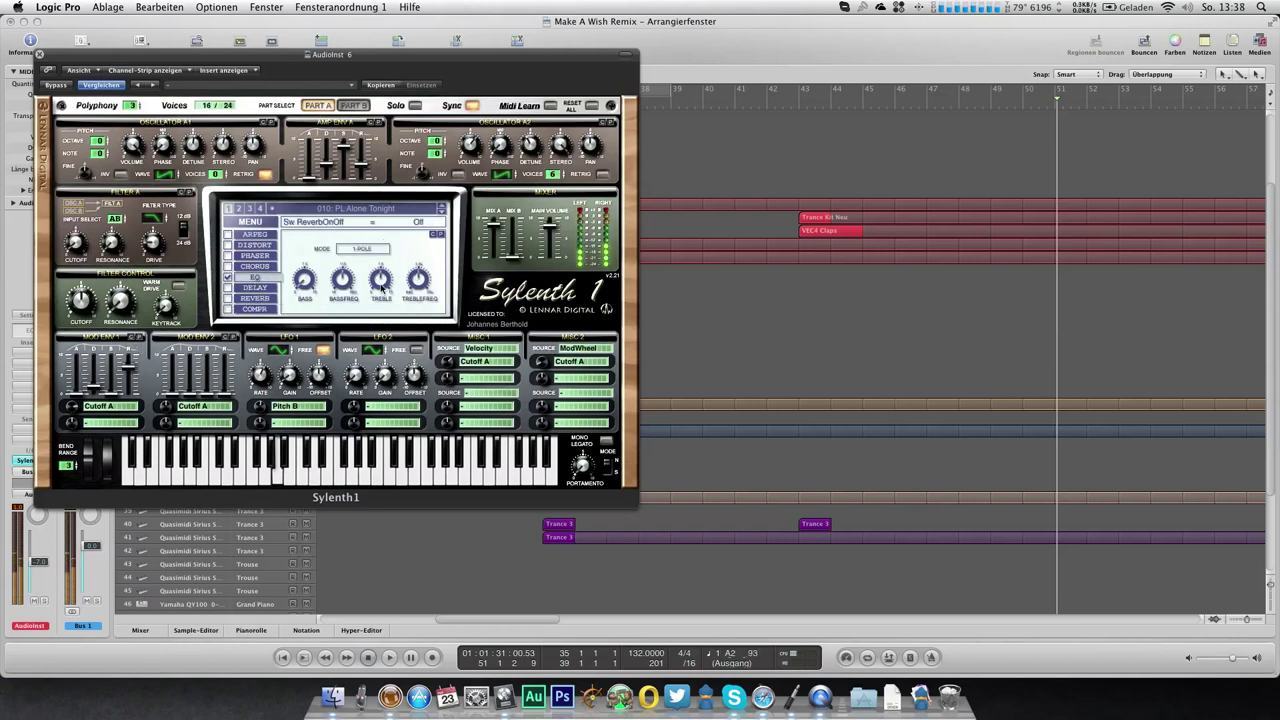
left_click_drag(383, 281, 415, 299)
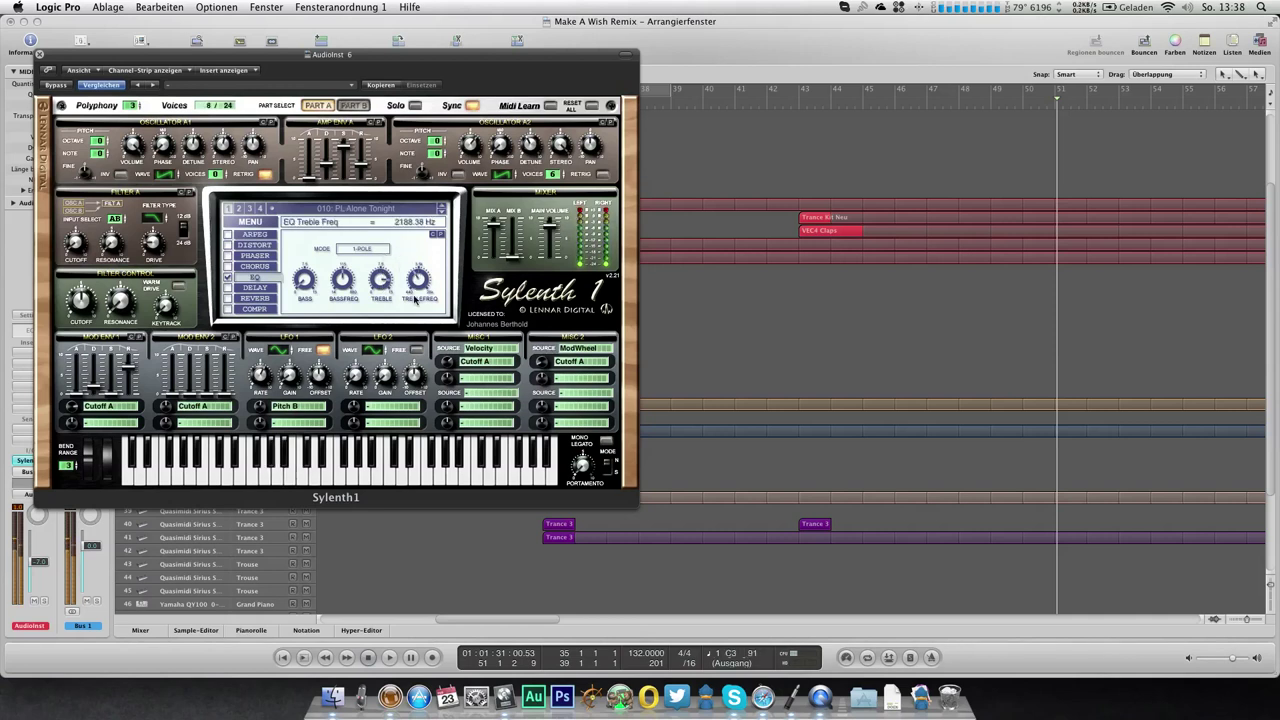
Route modulation envelope 2 to Pitch AB with a decay of 0.23, and close the Sylenth1 window
left_click(184, 410)
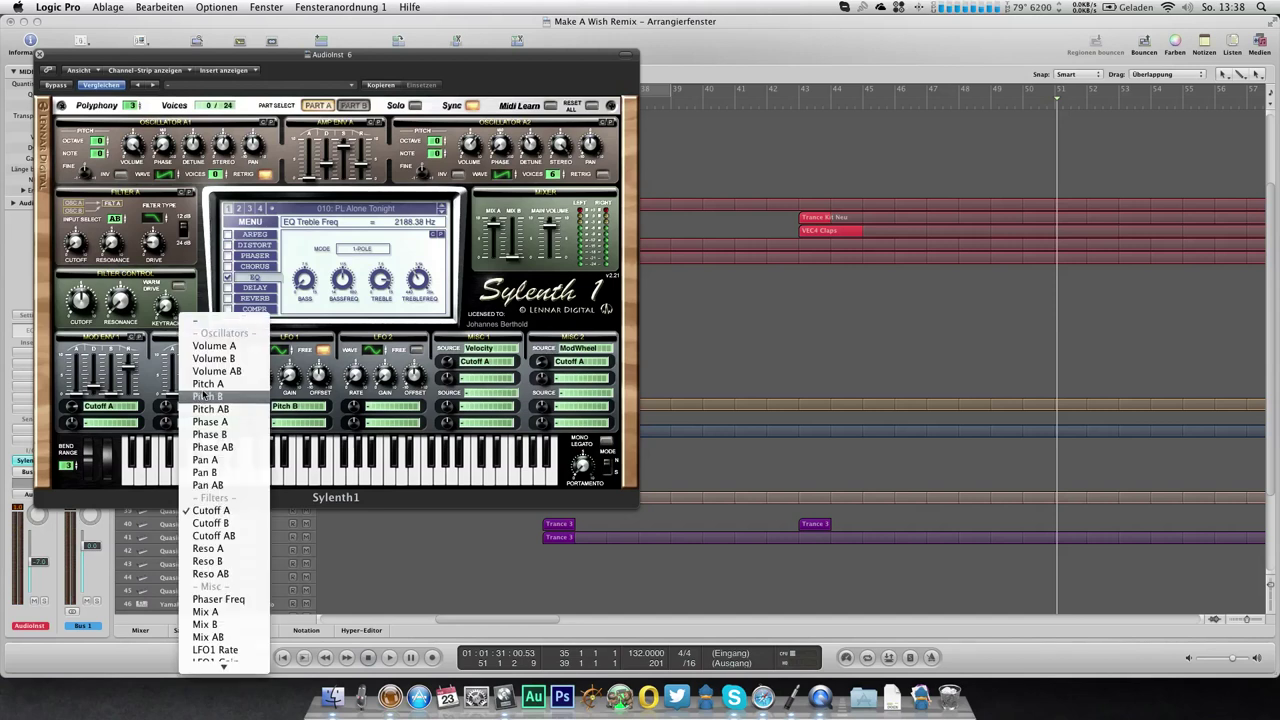
left_click(207, 384)
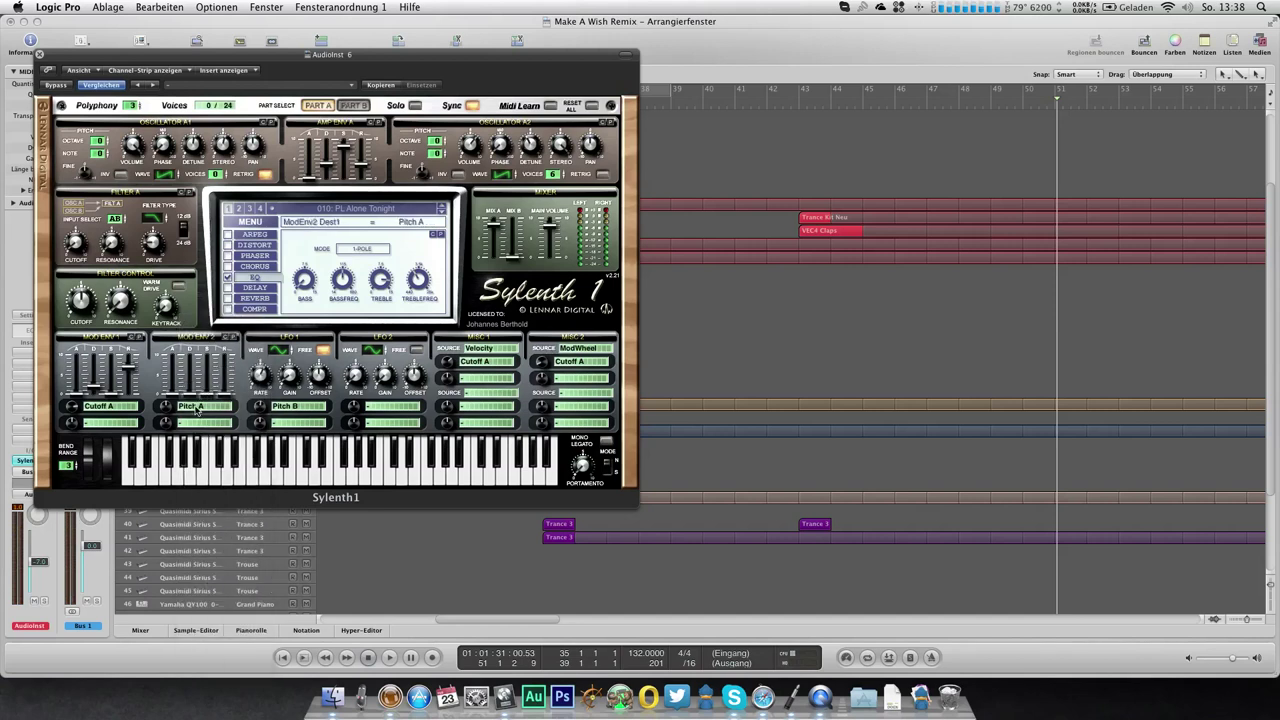
left_click(197, 410)
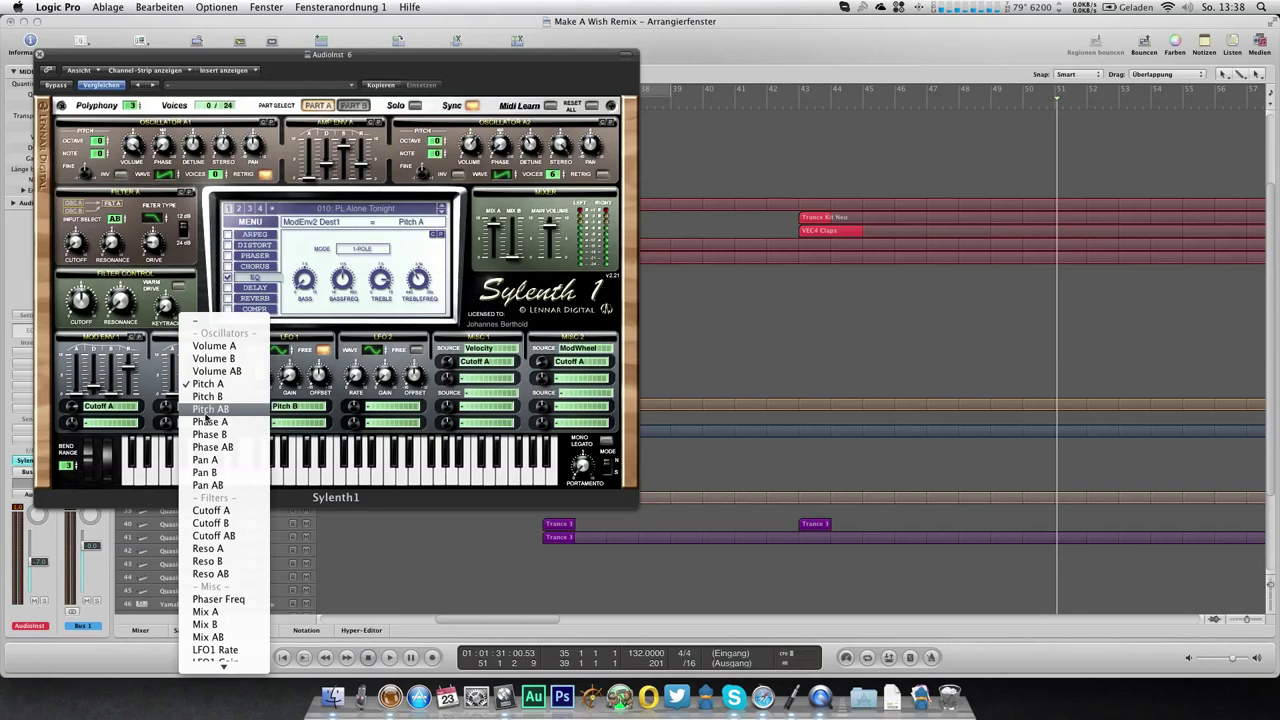
left_click(205, 420)
left_click_drag(190, 394, 172, 386)
left_click(186, 398)
left_click_drag(187, 396, 187, 399)
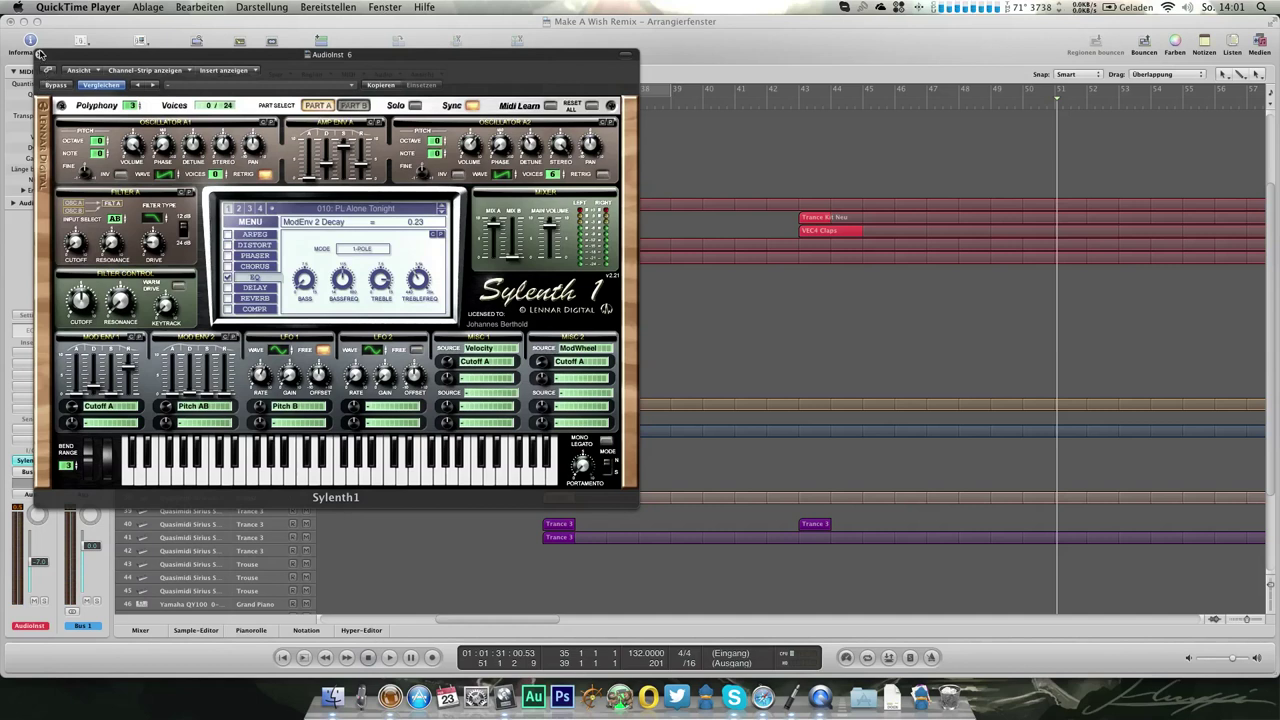
left_click(40, 54)
Play the arrangement from bar 35 and record a one-bar Sylenth1 pattern at bar 45 on AudioInst 6
left_click(544, 104)
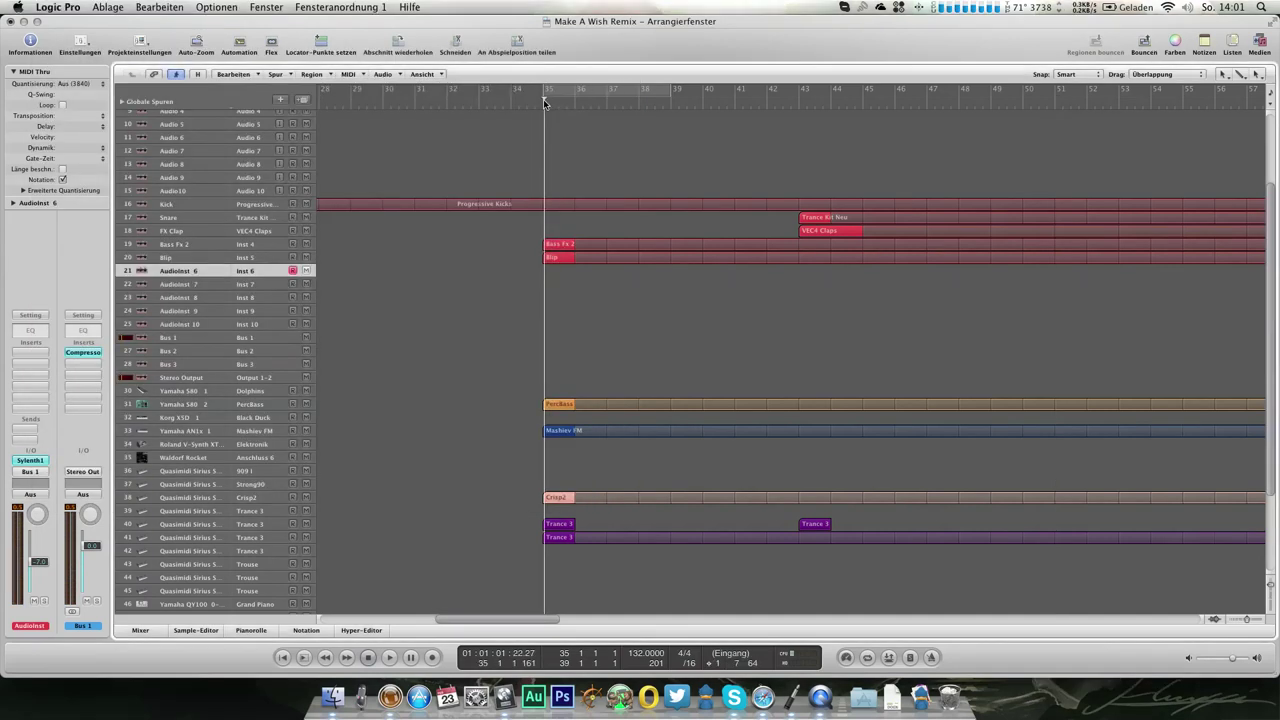
key("space")
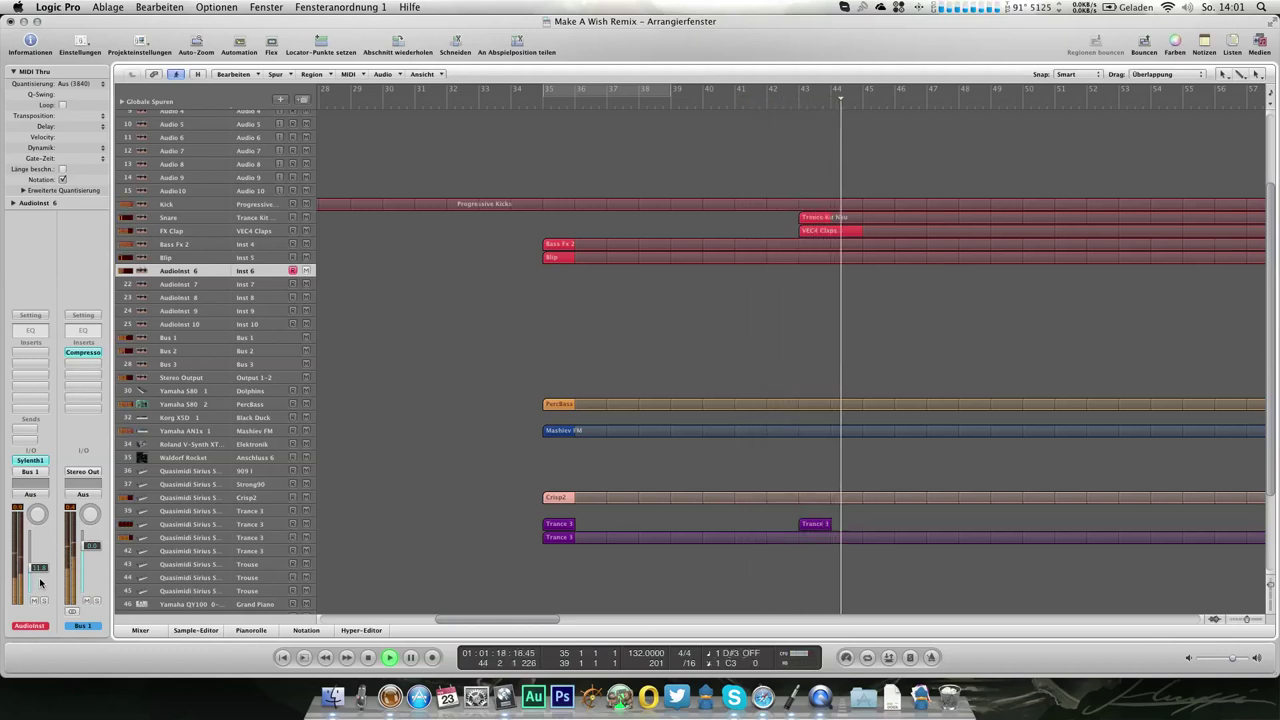
key("r")
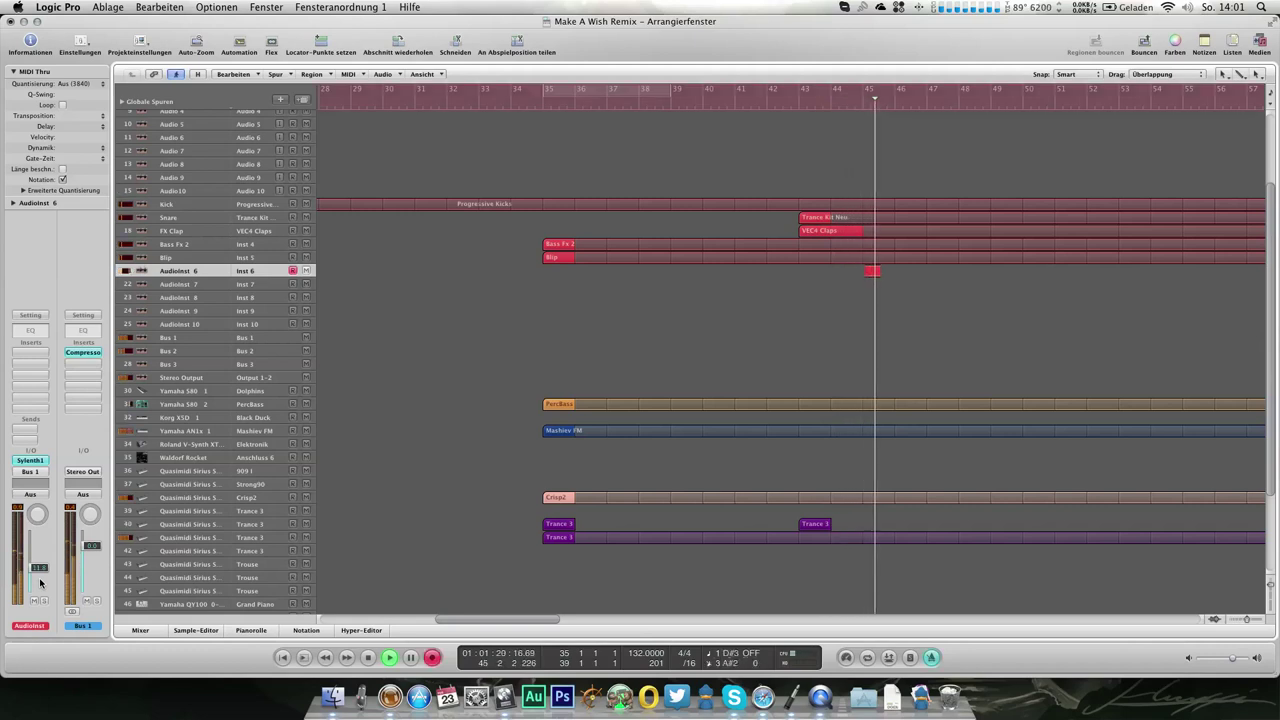
key("space")
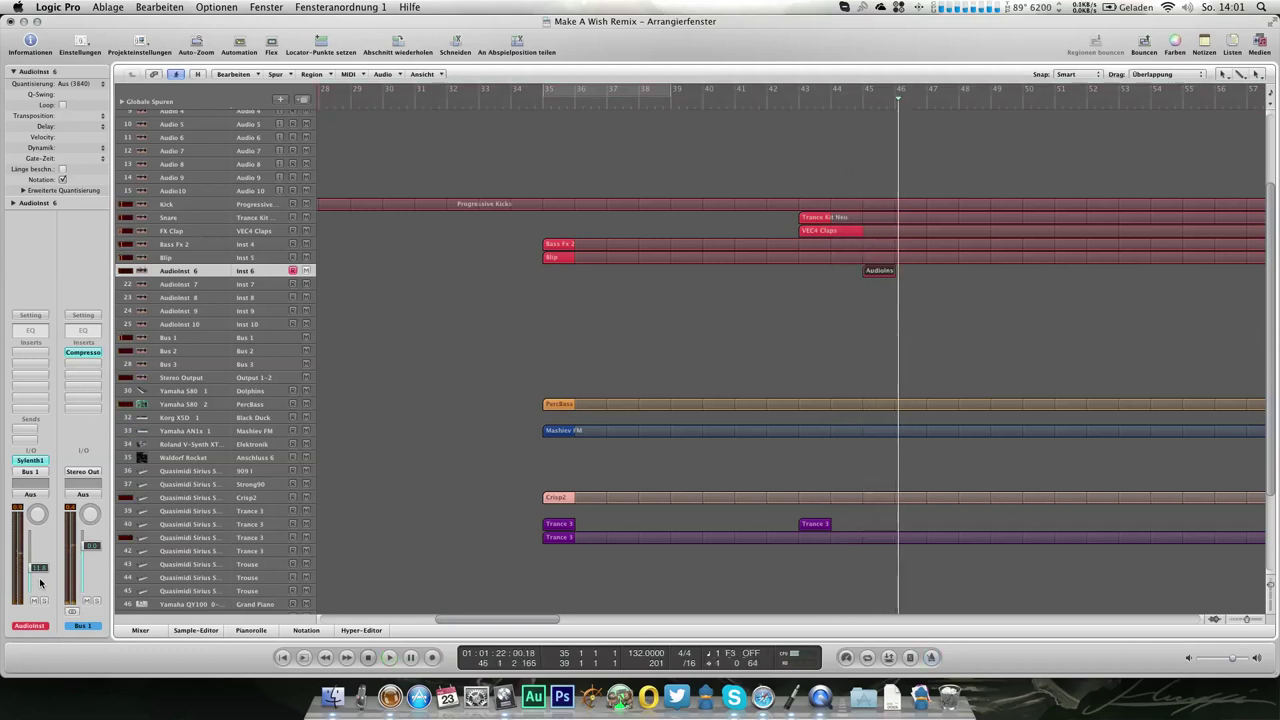
Open the recorded AudioInst 6 region in the Piano Roll and quantize all its notes to 1/16-Note
key("super+4")
scroll(197, 265, "down", 3)
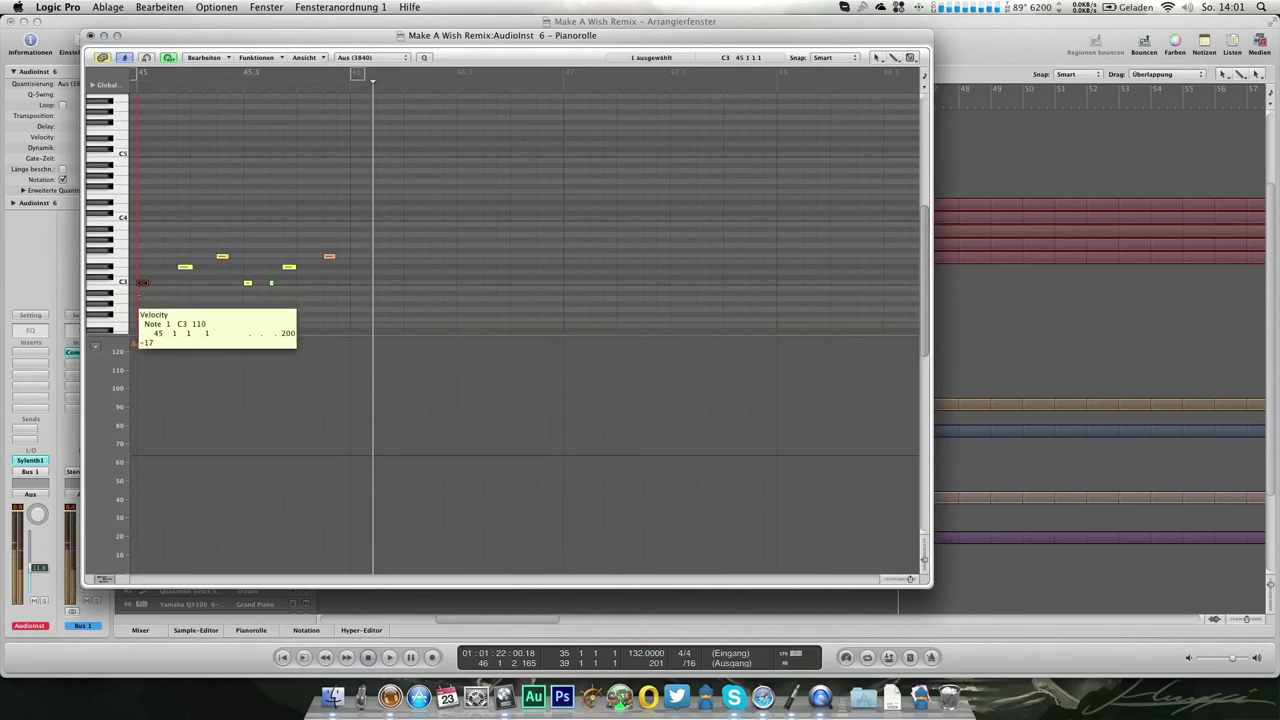
key("super+a")
left_click(396, 62)
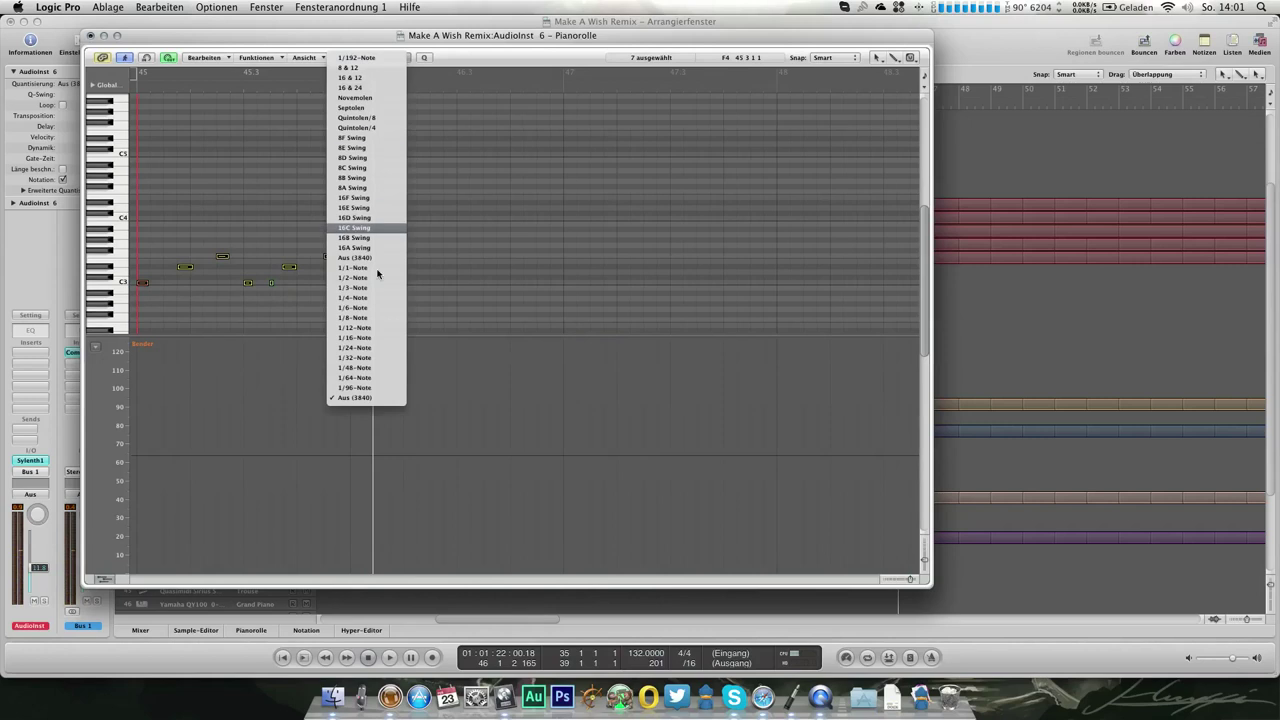
left_click(376, 338)
Play the AudioInst 6 region from bar 45, loop it, and return to the arrangement
double_click(134, 87)
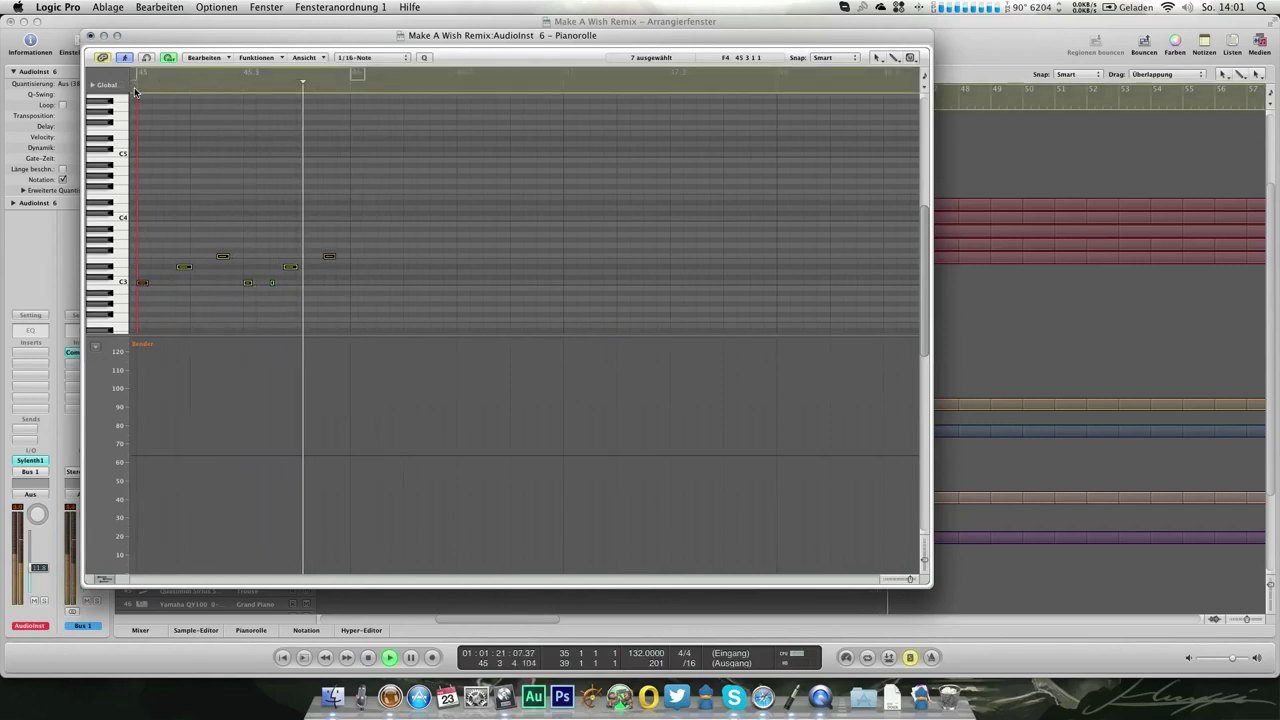
key("l")
left_click(89, 35)
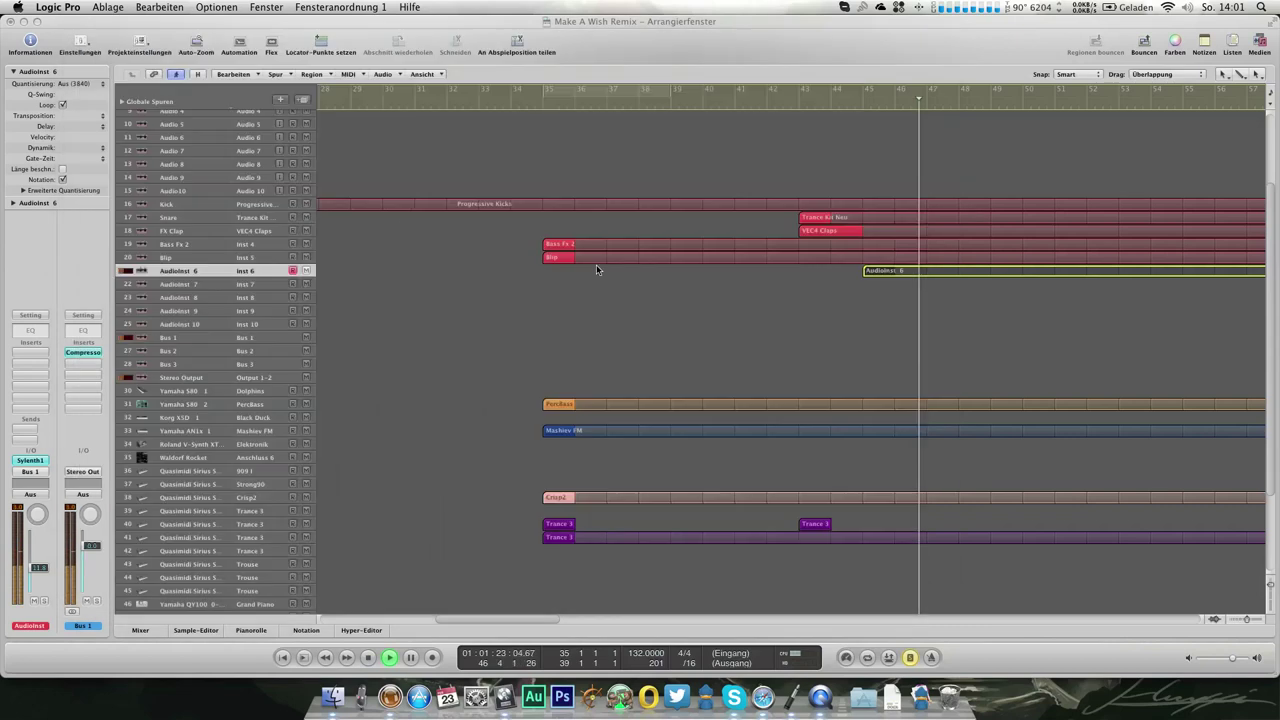
Move the looped AudioInst 6 region to start at bar 35 and add a send to Bus 3 on its track
left_click_drag(875, 272, 562, 272)
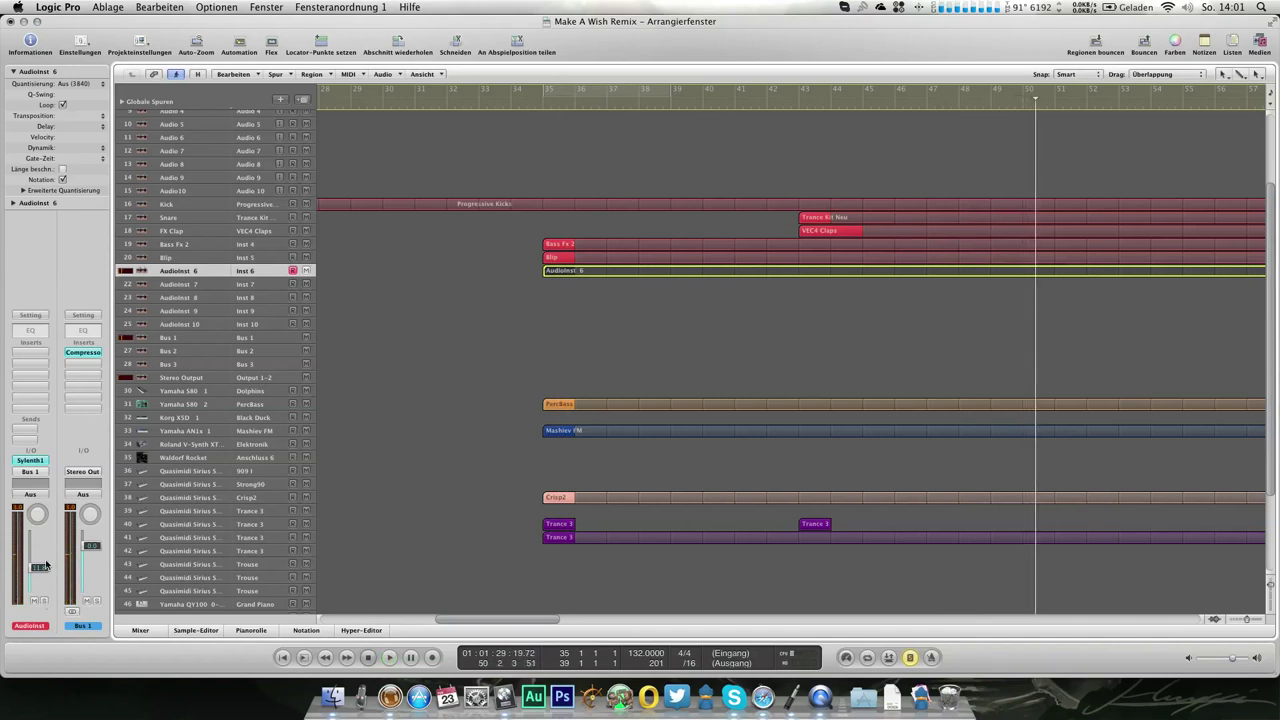
left_click(29, 432)
mouse_move(35, 441)
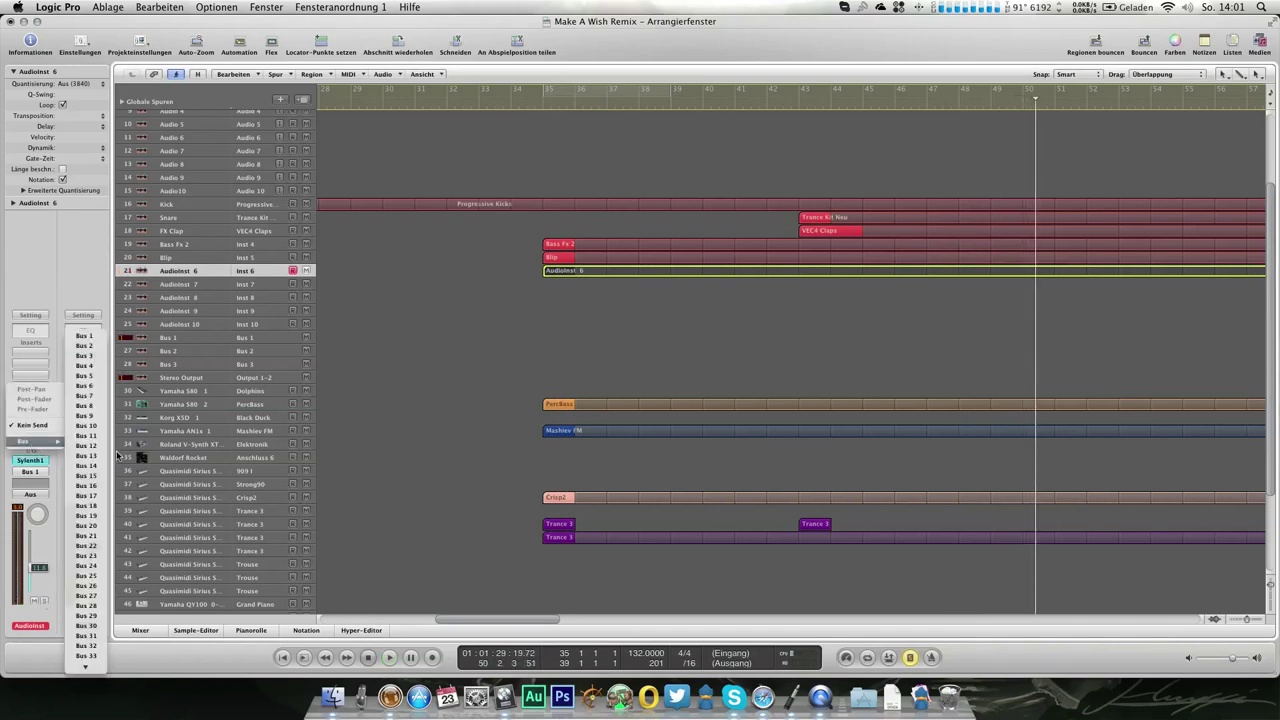
left_click(89, 358)
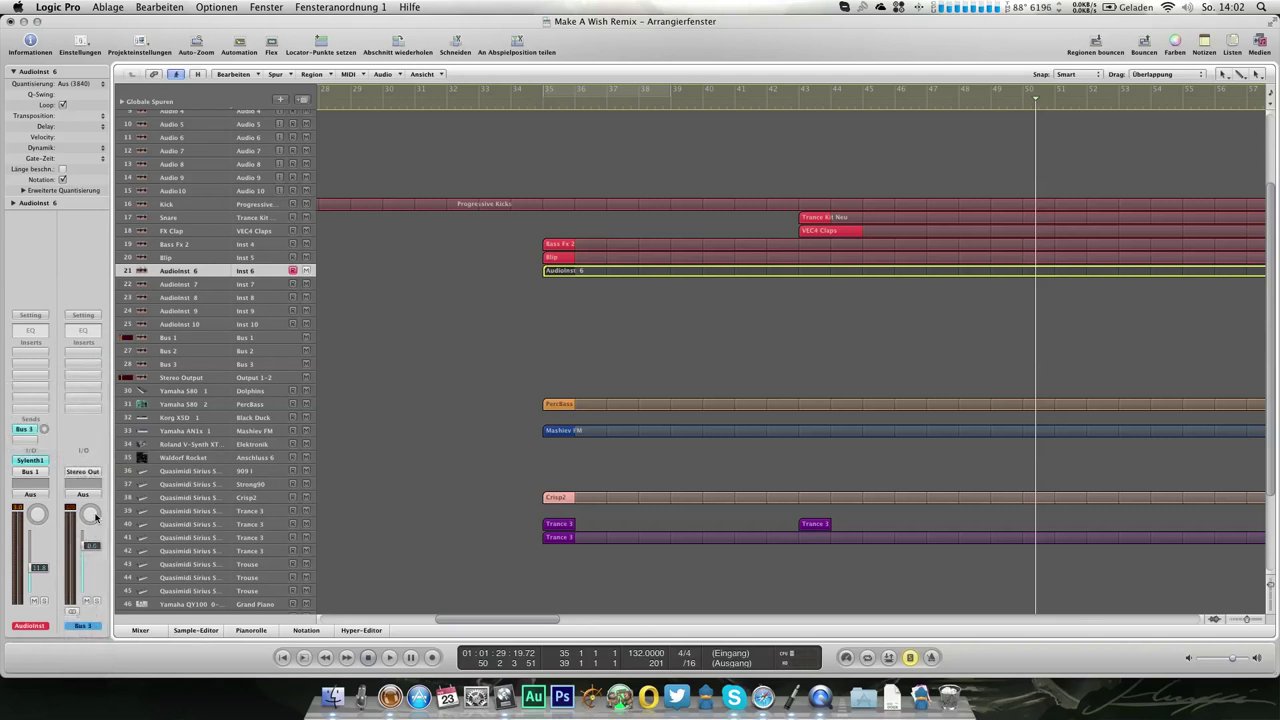
Insert a PlatinumVerb reverb on Bus 3 in the mixer and look through its presets
key("3")
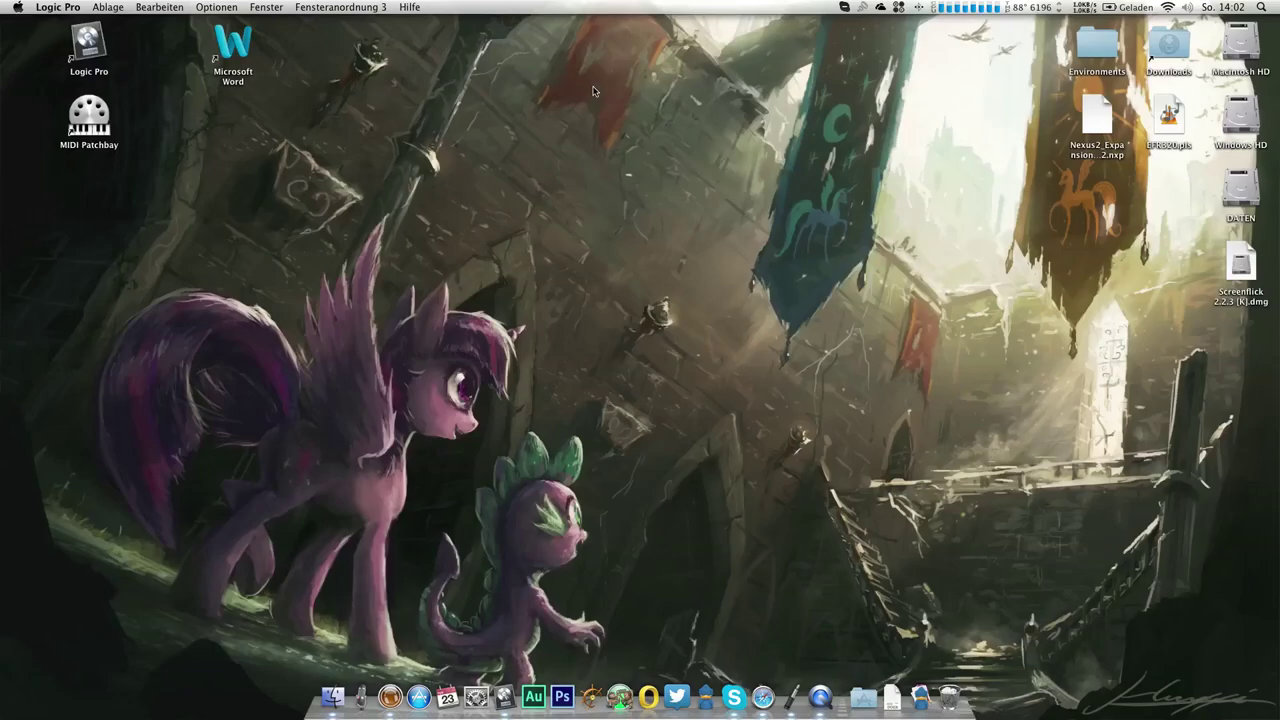
scroll(743, 363, "right", 5)
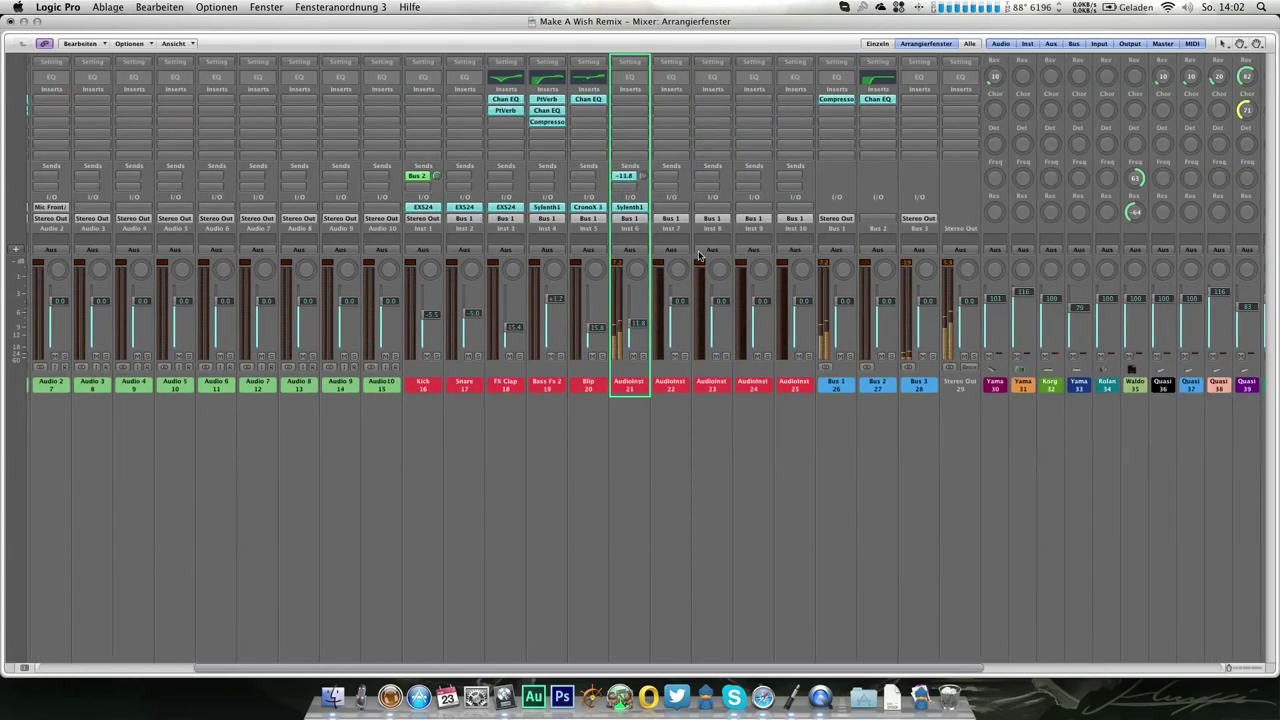
left_click(913, 101)
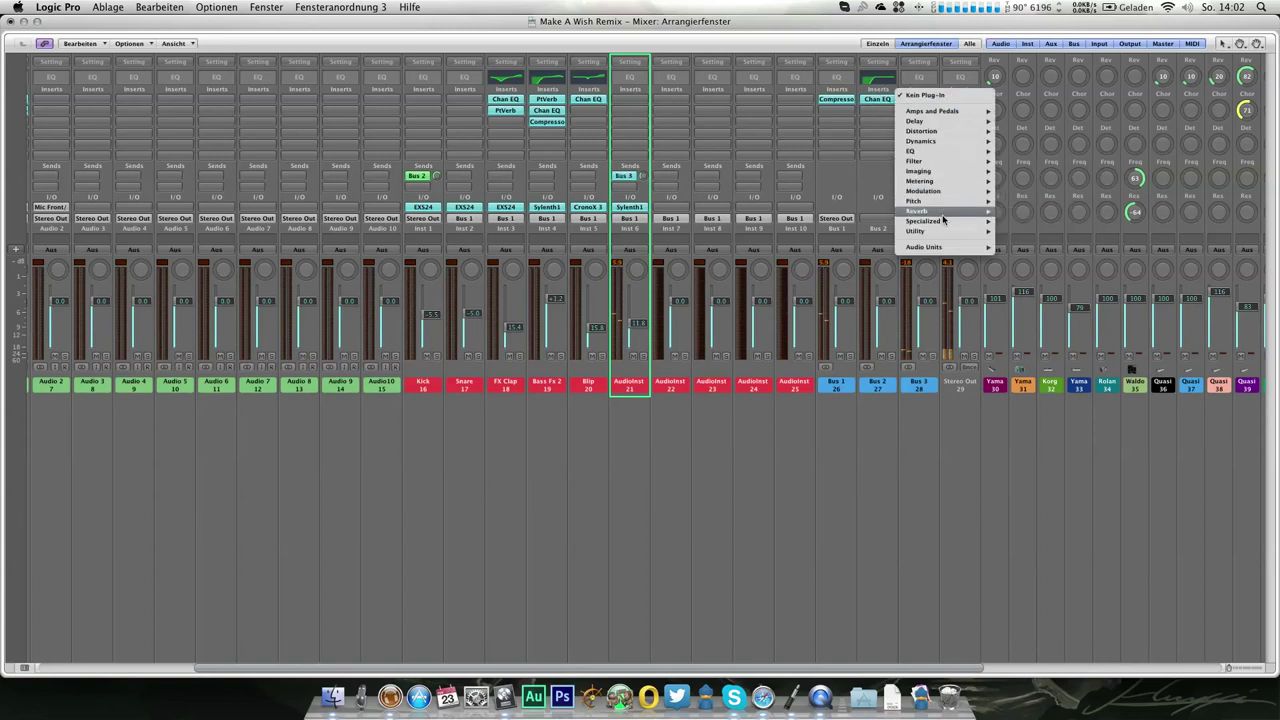
mouse_move(945, 211)
left_click(1110, 241)
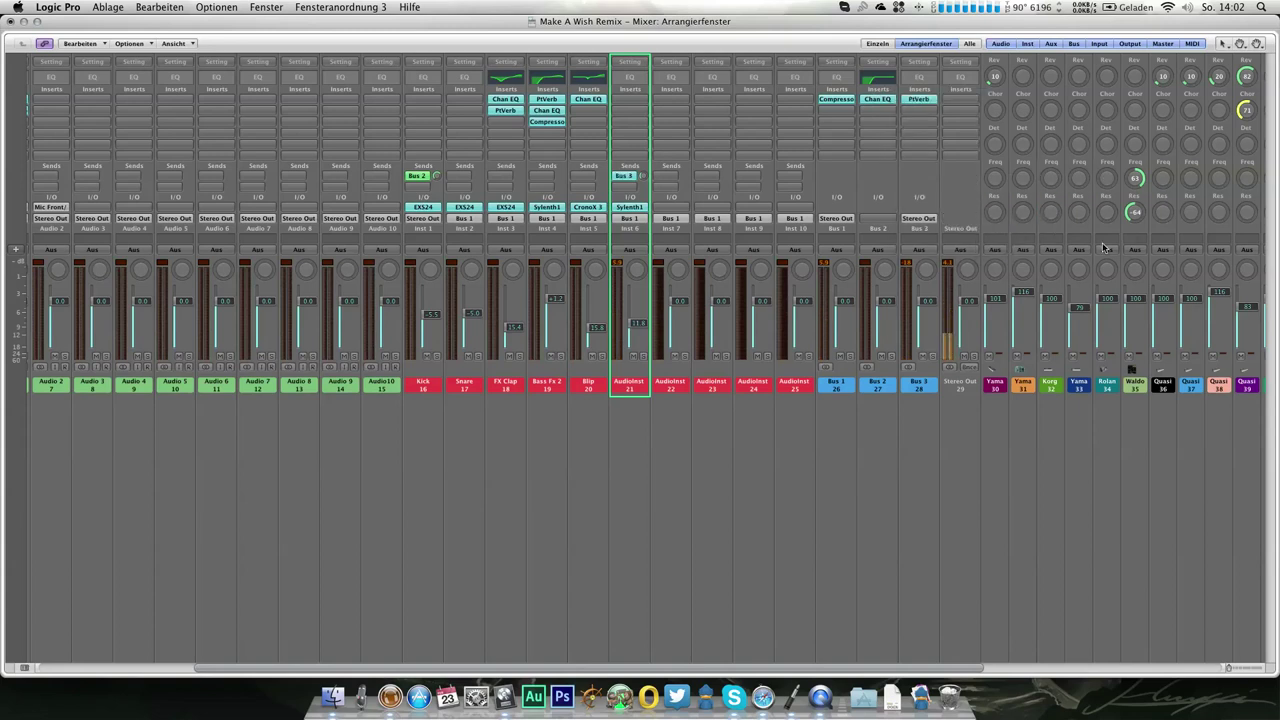
left_click(209, 87)
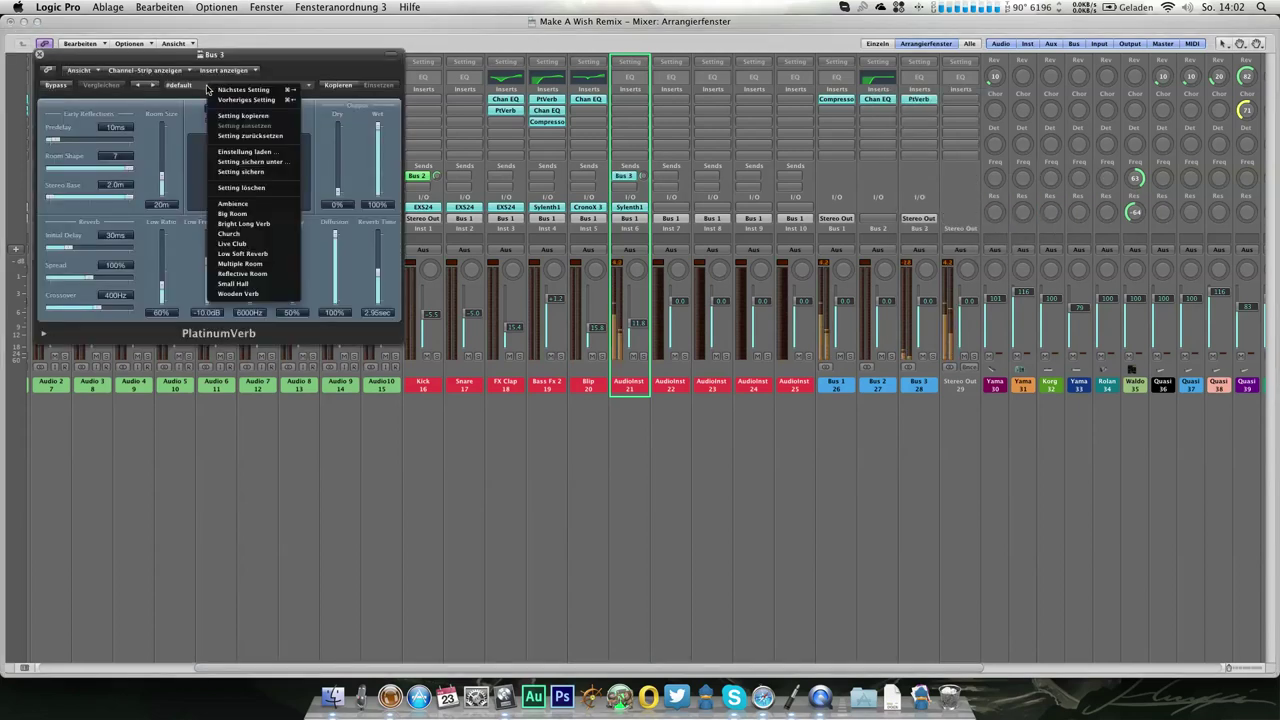
left_click(256, 234)
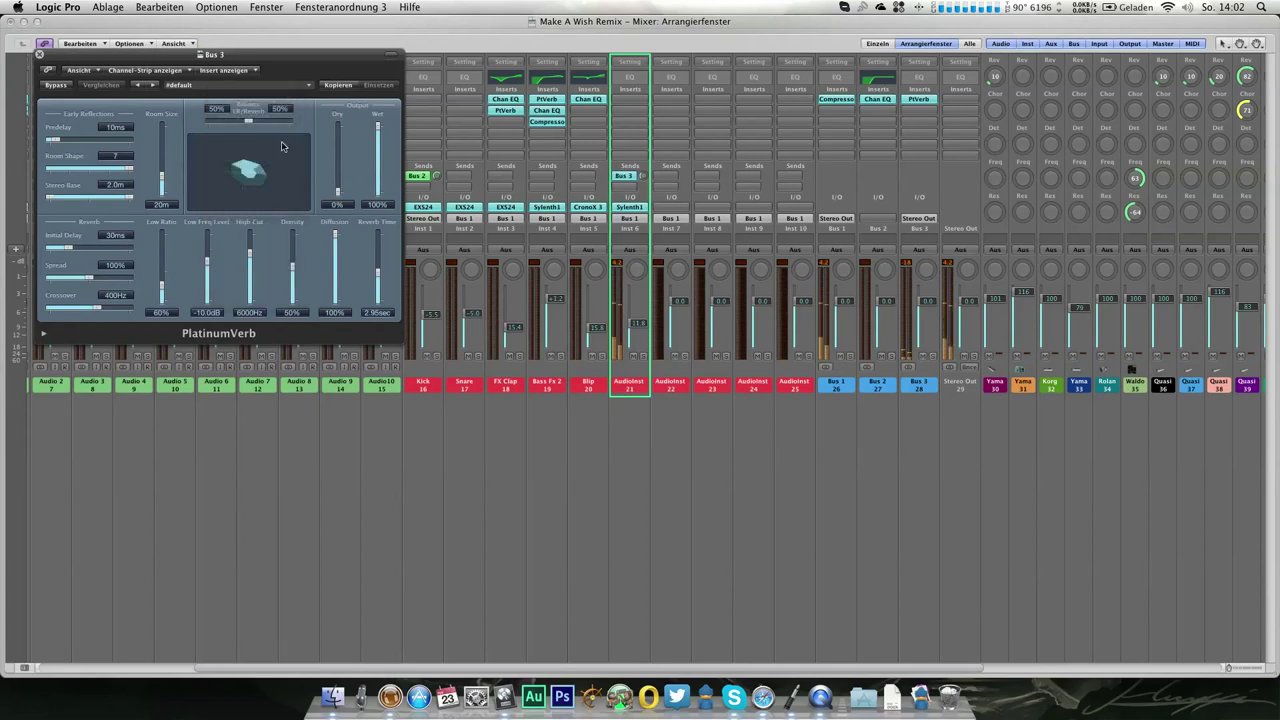
Apply the Church preset to Bus 3's PlatinumVerb, set its wet level to 78%, and lower the high cut
left_click_drag(375, 153, 377, 128)
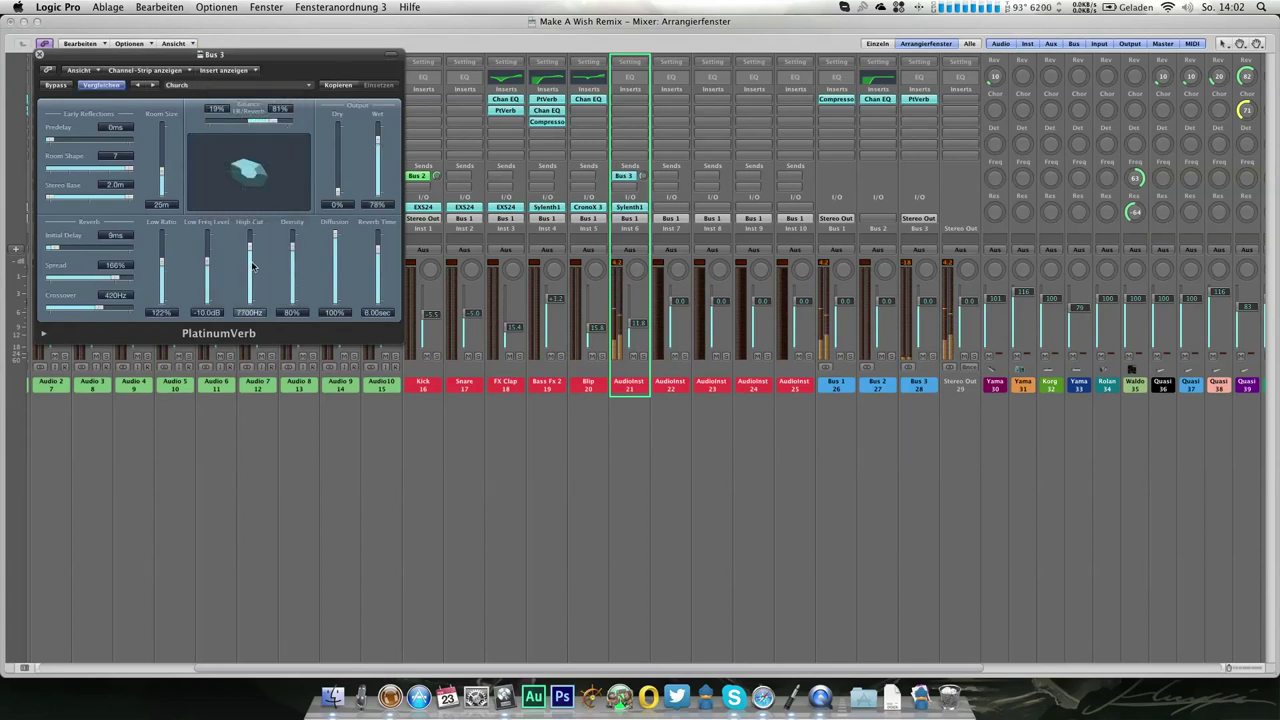
left_click_drag(252, 258, 252, 272)
left_click(39, 54)
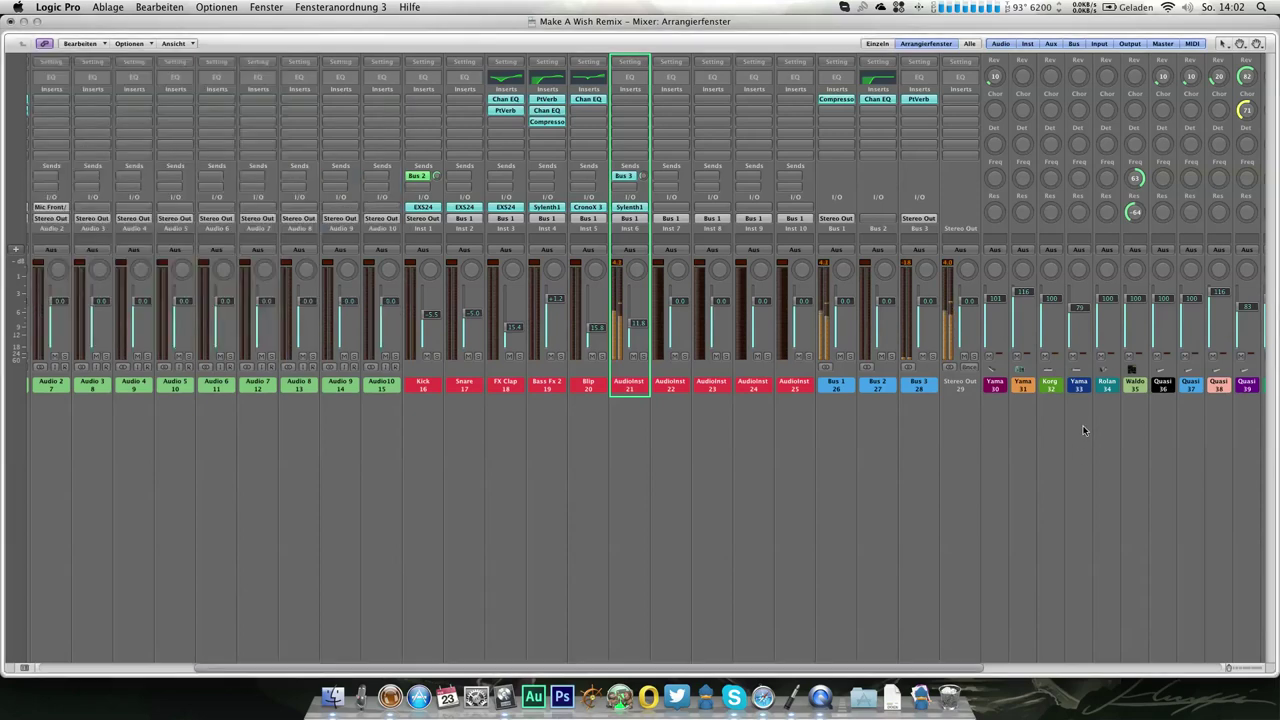
Add a Channel EQ to Bus 3 with a 385 Hz, 12 dB/Oct low cut and a 3550 Hz, 6 dB/Oct high cut
double_click(919, 78)
left_click(107, 112)
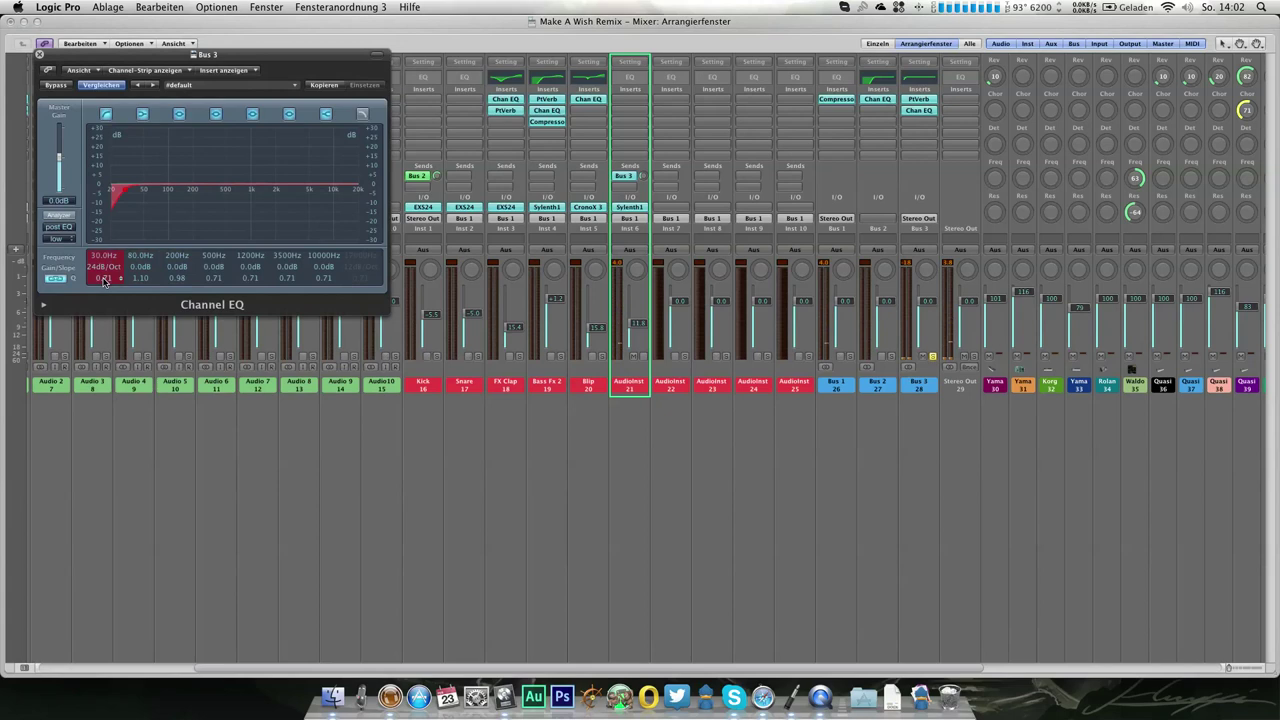
left_click_drag(102, 273, 92, 145)
left_click(370, 115)
left_click_drag(366, 272, 355, 340)
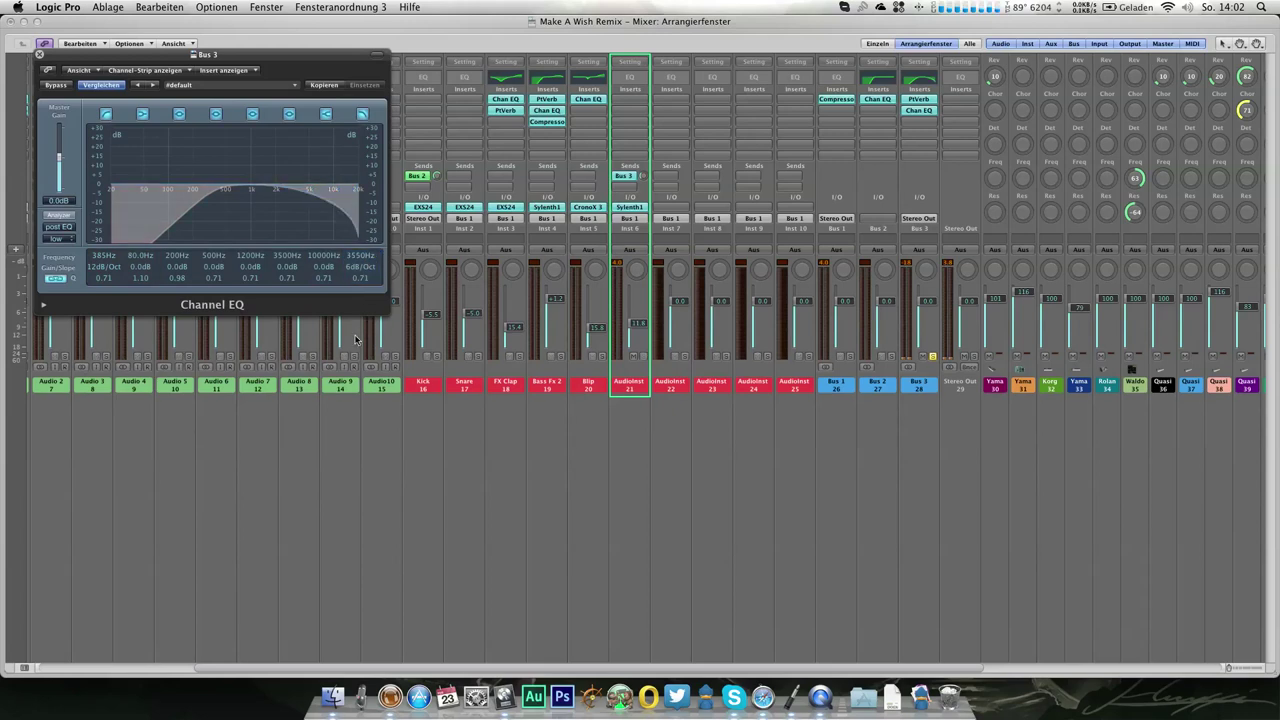
left_click(44, 55)
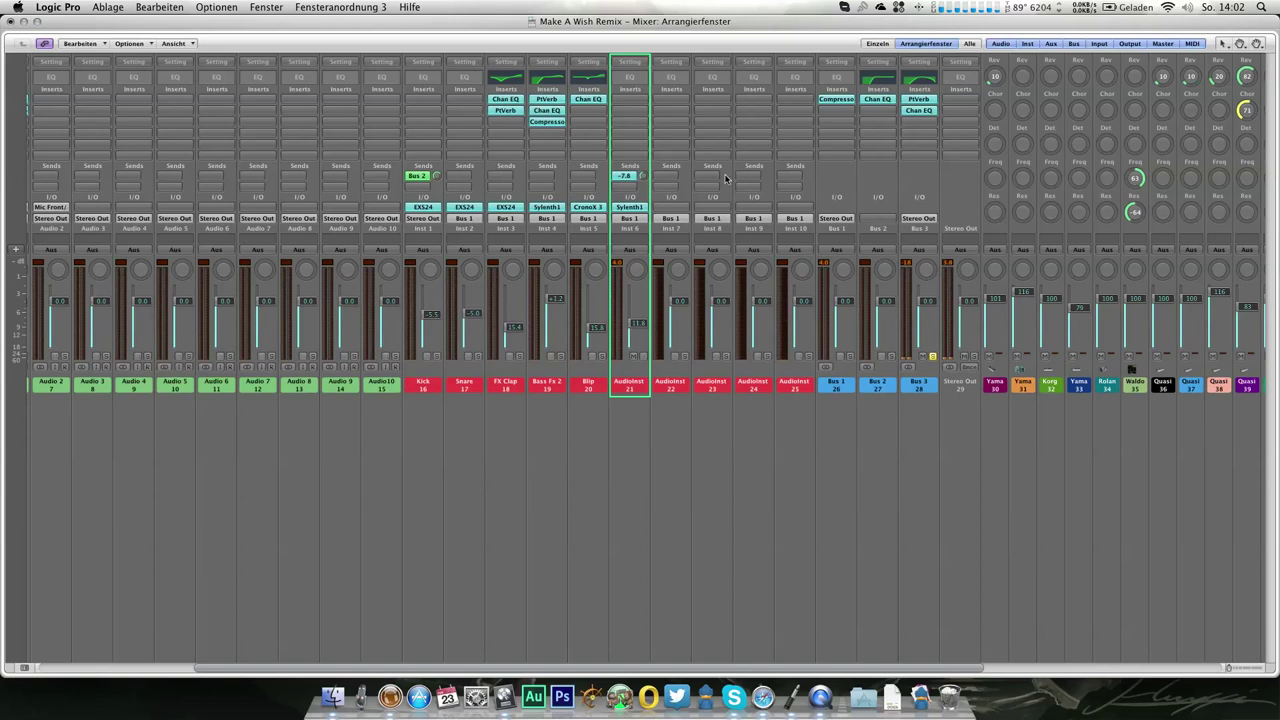
Slightly lengthen the reverb time in Bus 3's PlatinumVerb
left_click(918, 121)
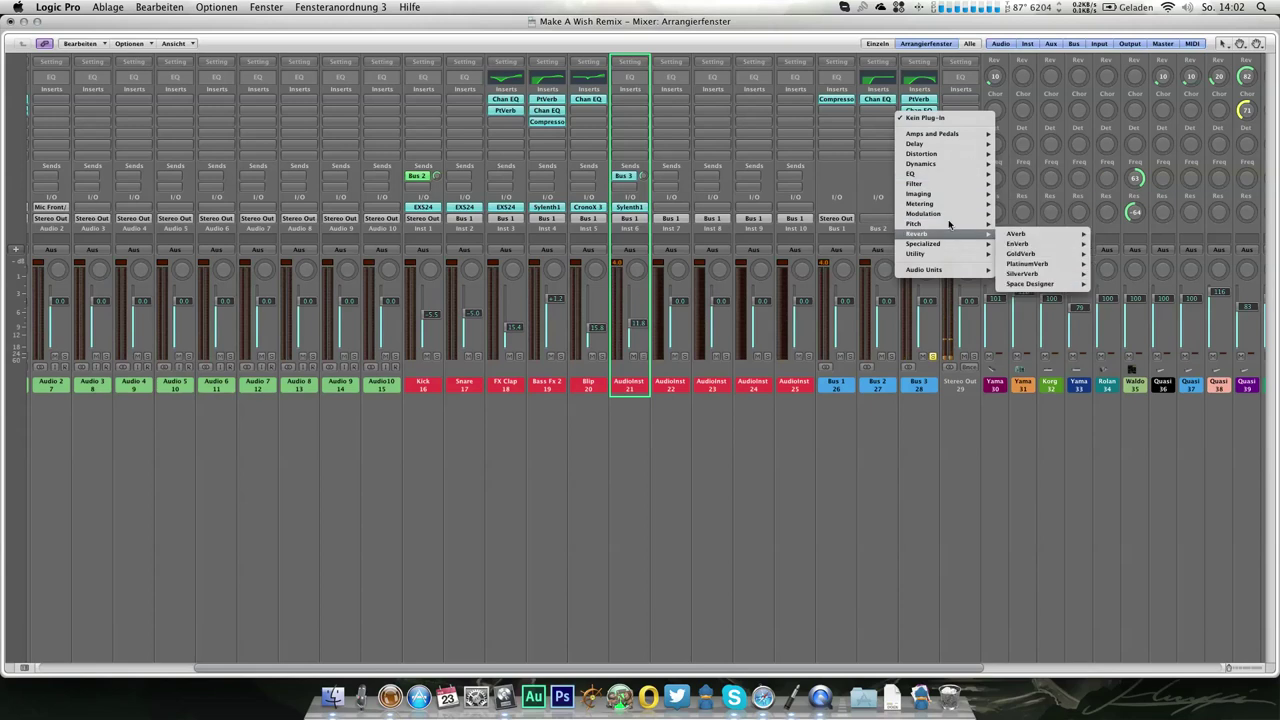
left_click(916, 96)
left_click(914, 103)
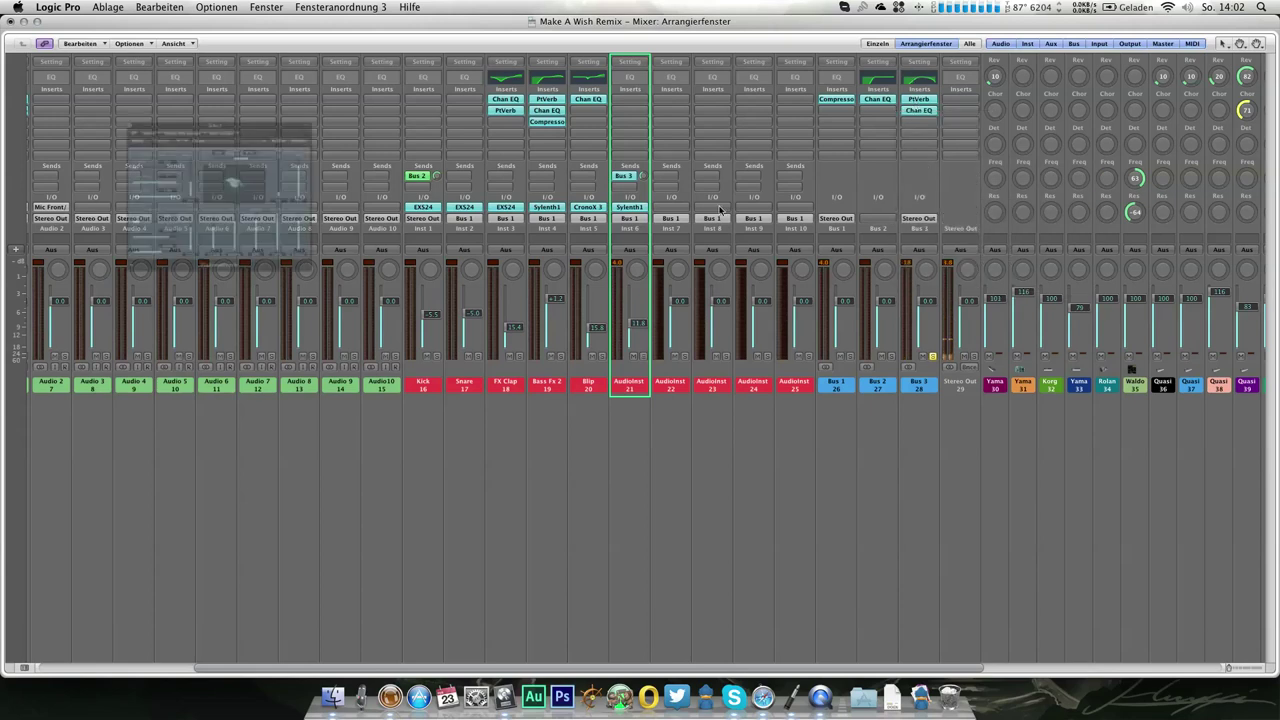
left_click_drag(377, 249, 377, 243)
left_click(40, 55)
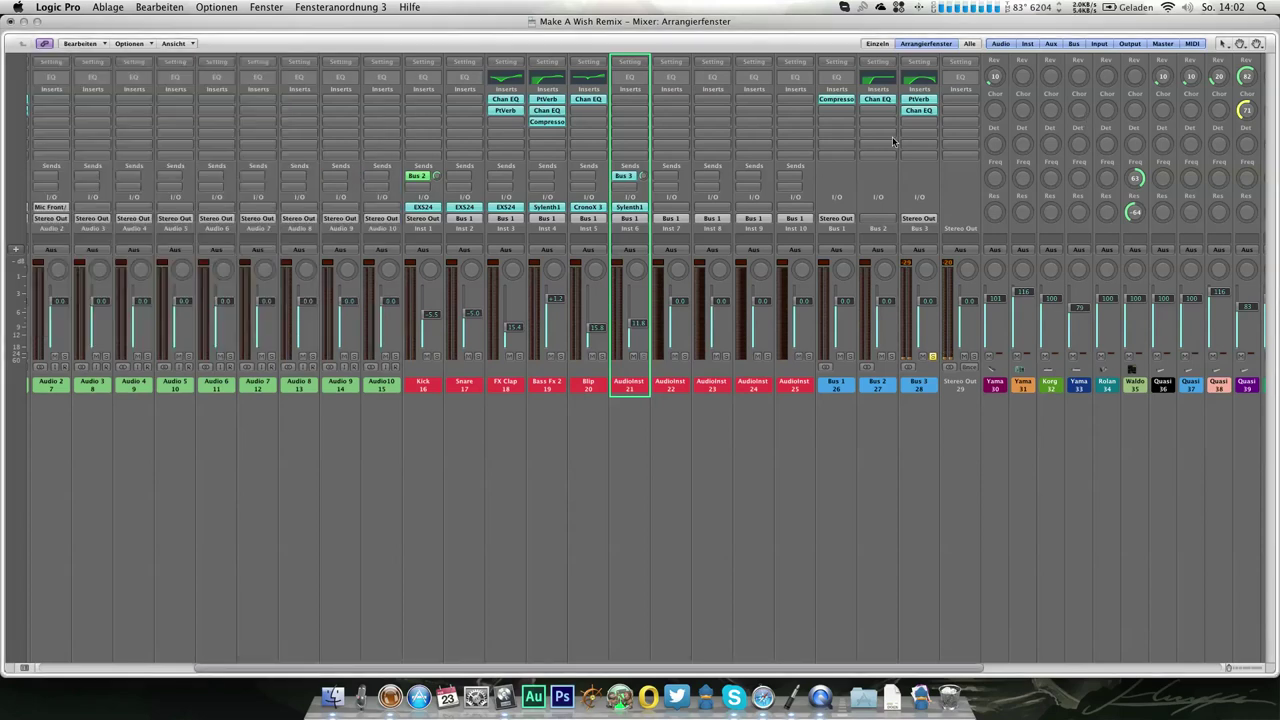
Insert a Compressor after the EQ on Bus 3 and make the Bus 2 channel solo-safe
left_click(920, 129)
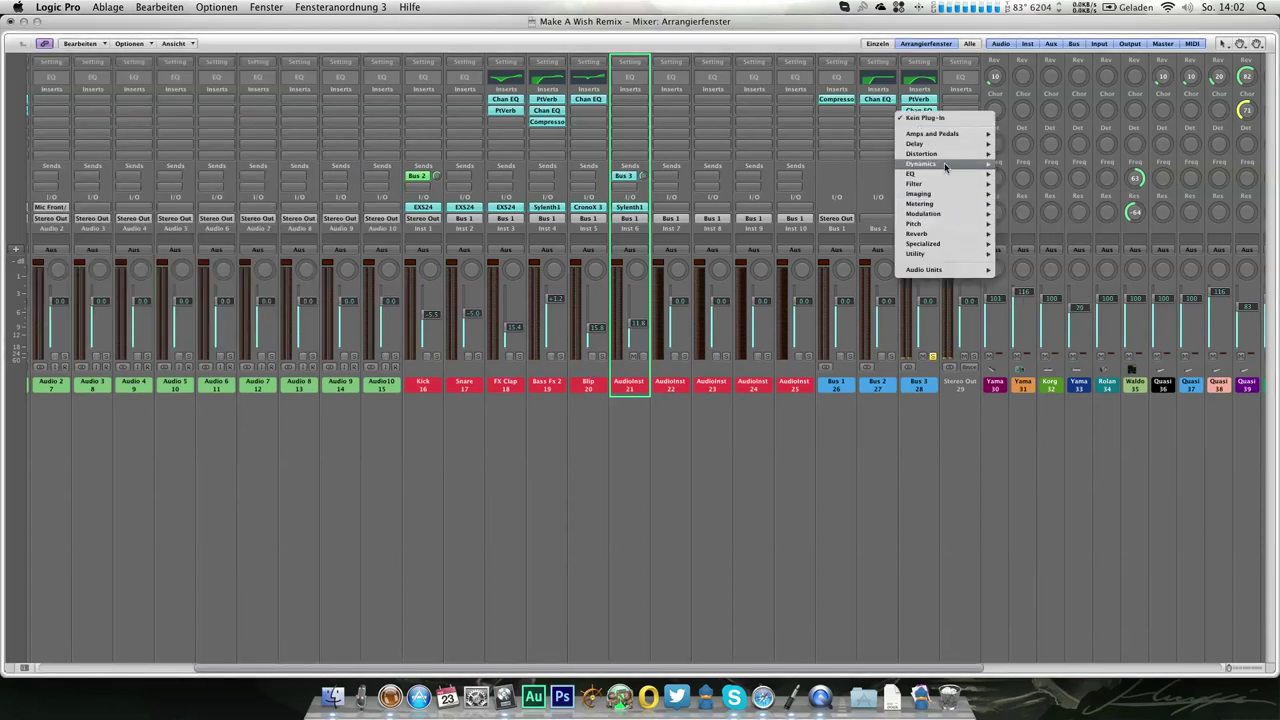
mouse_move(945, 163)
mouse_move(1025, 173)
left_click(1115, 175)
left_click(891, 357, "ctrl")
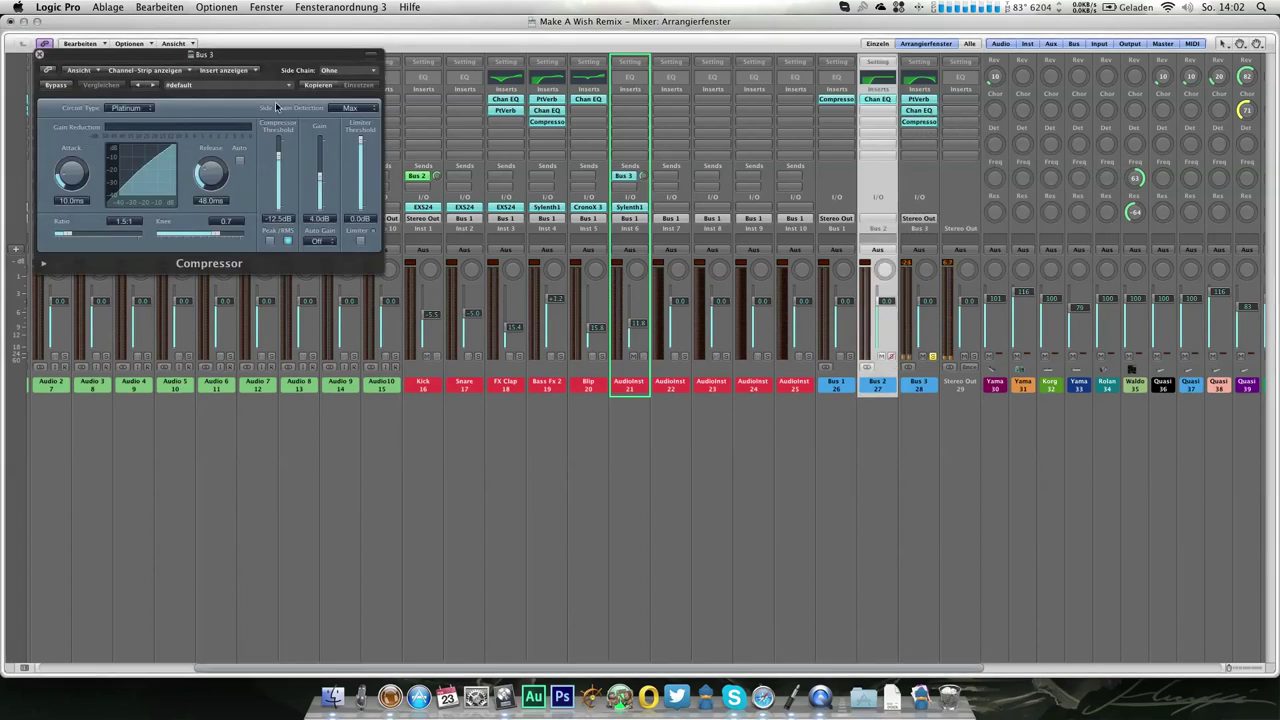
Load the Pumping preset in Bus 3's Compressor, choose Bus 2 as side chain, and set the threshold to -20.5 dB
left_click(210, 90)
left_click(244, 206)
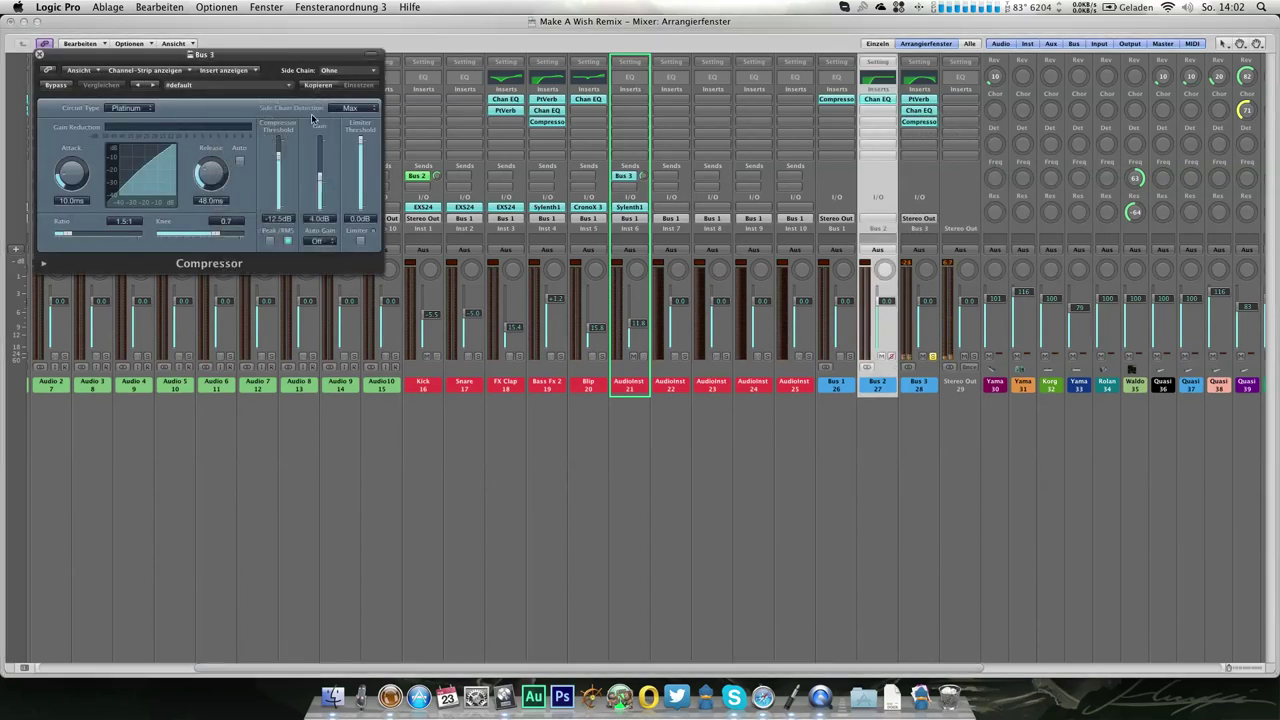
left_click(336, 73)
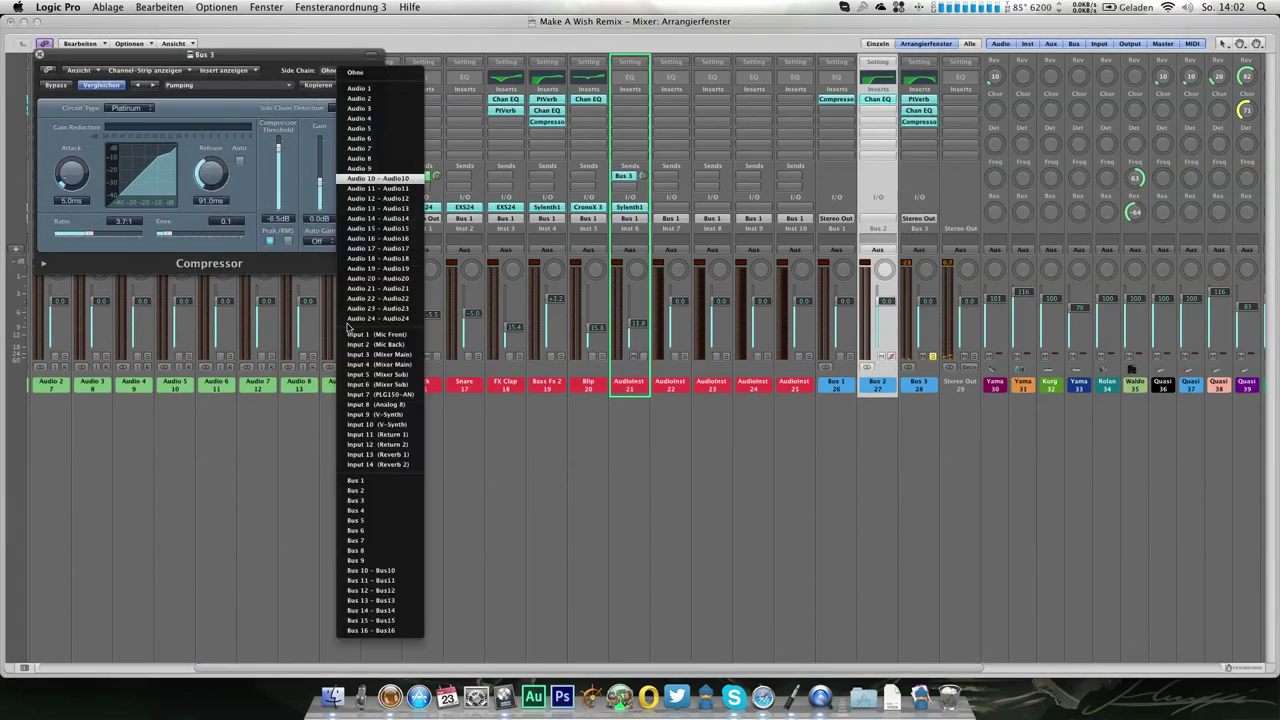
left_click(375, 490)
left_click_drag(281, 145, 282, 172)
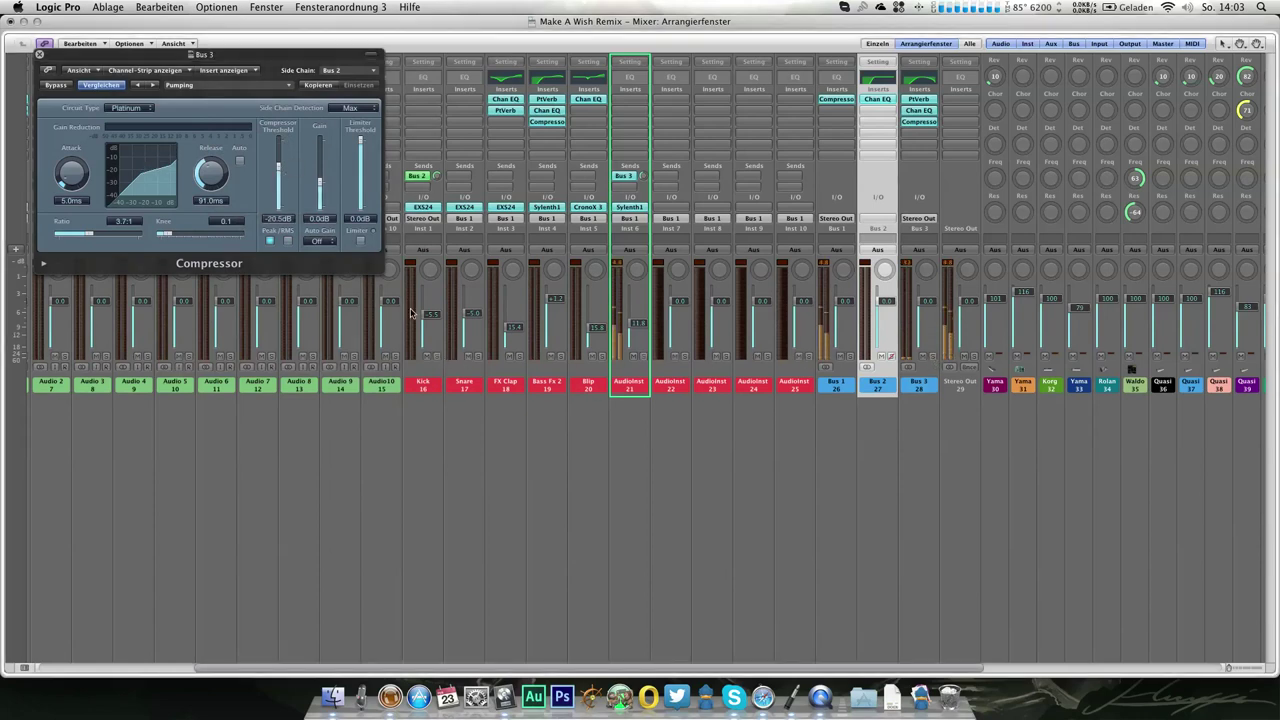
Audition the AudioInst 6 track soloed and then in the mix, setting Bus 3's Compressor to a -30.0 dB threshold and 68.0 ms release
left_click(10, 22)
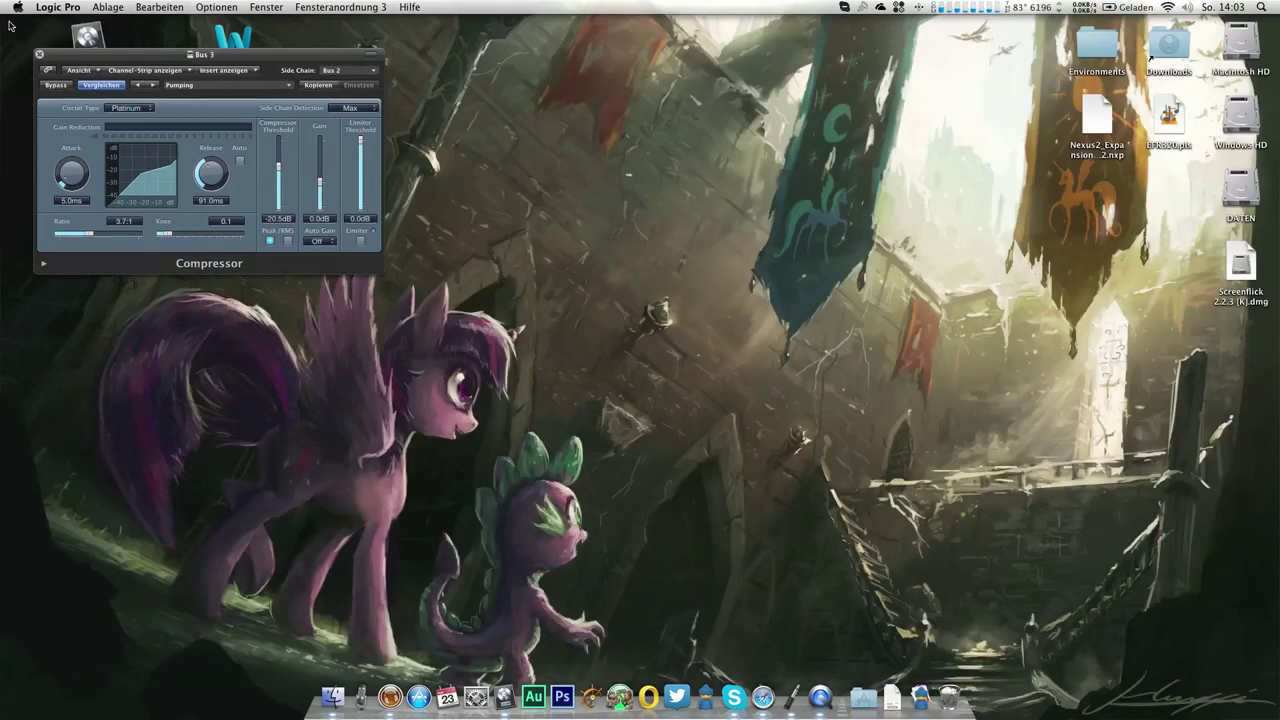
key("super+2")
key("1")
key("space")
key("space")
key("s")
key("3")
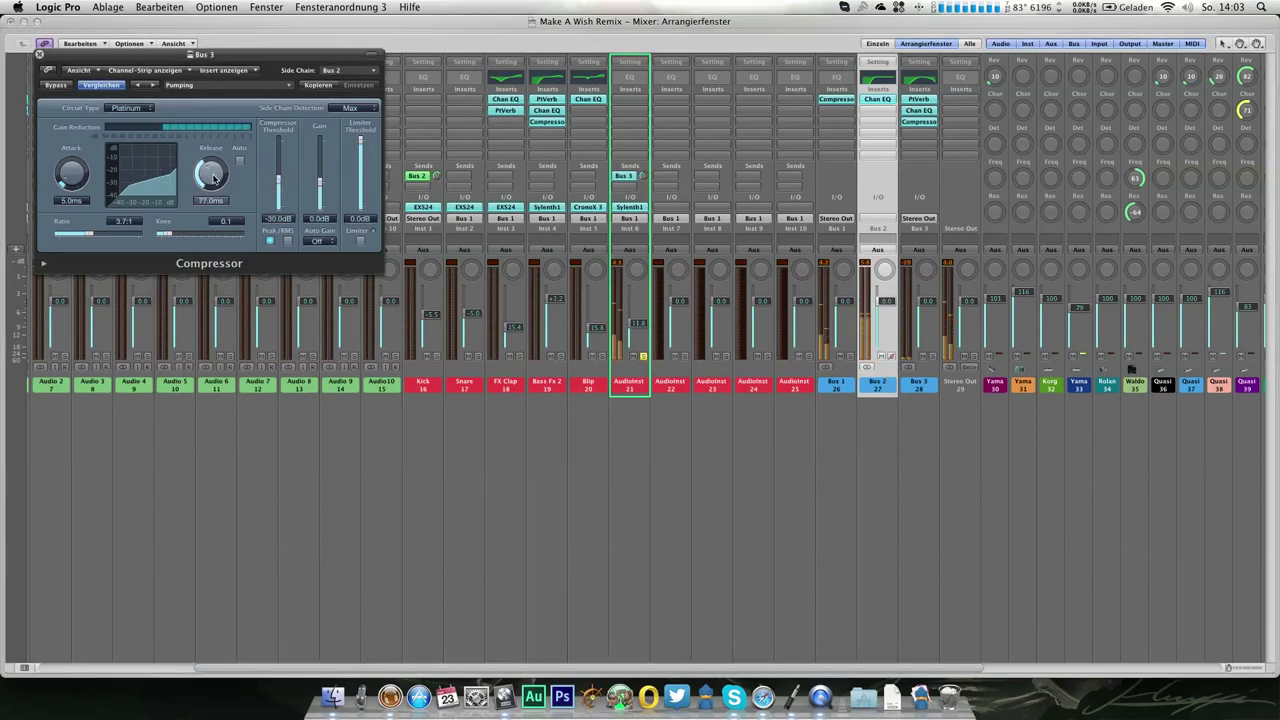
left_click(644, 357)
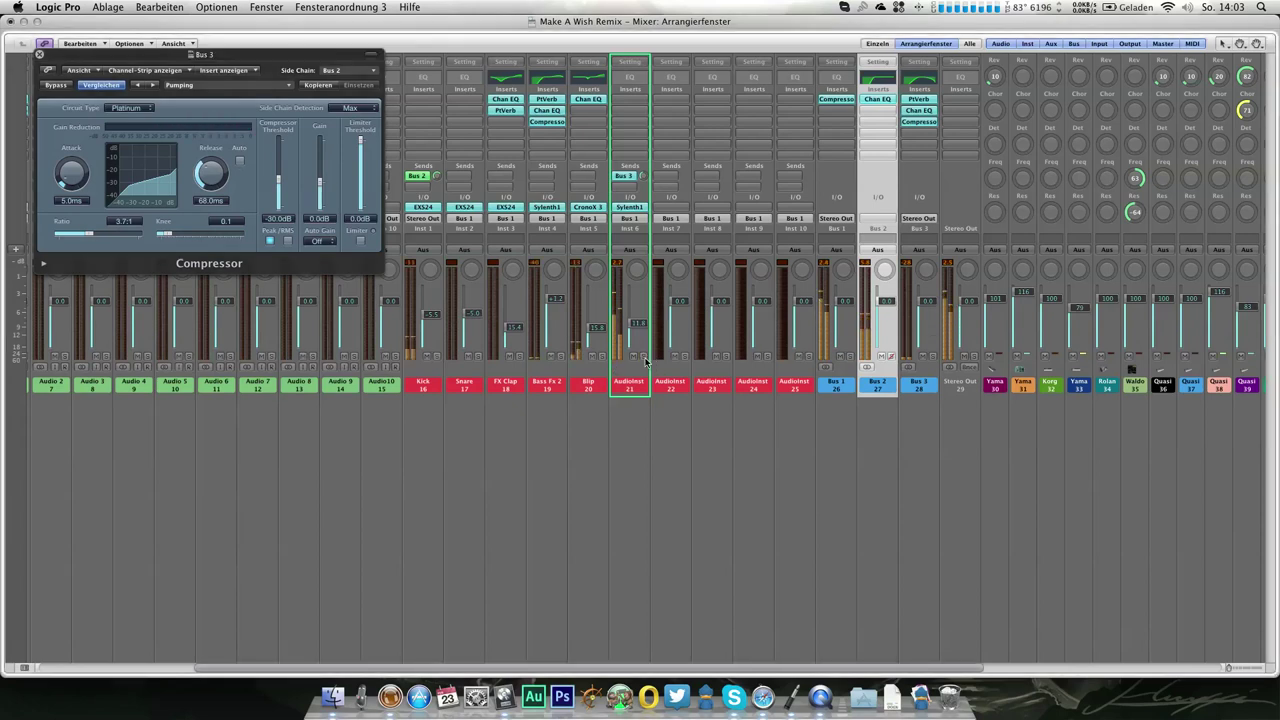
left_click(39, 54)
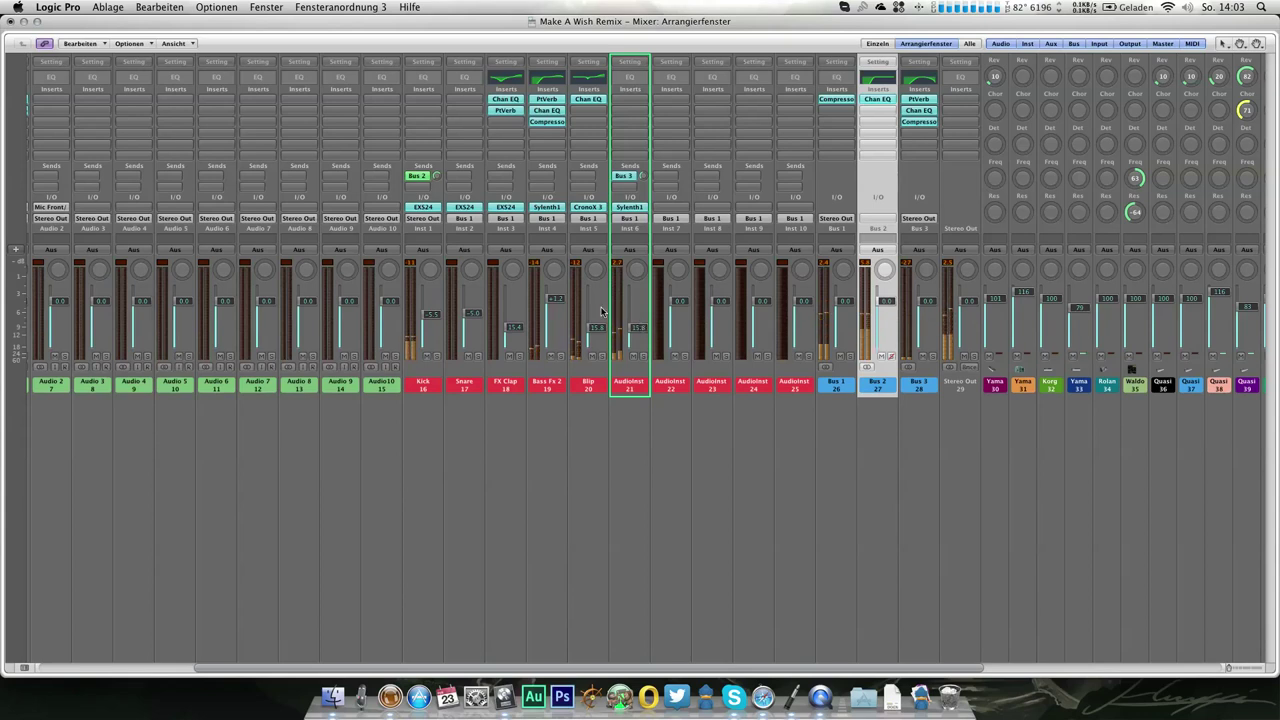
Assign the SFX 1 program from the Trouse bank to the Quasimidi Sirius track 43
key("1")
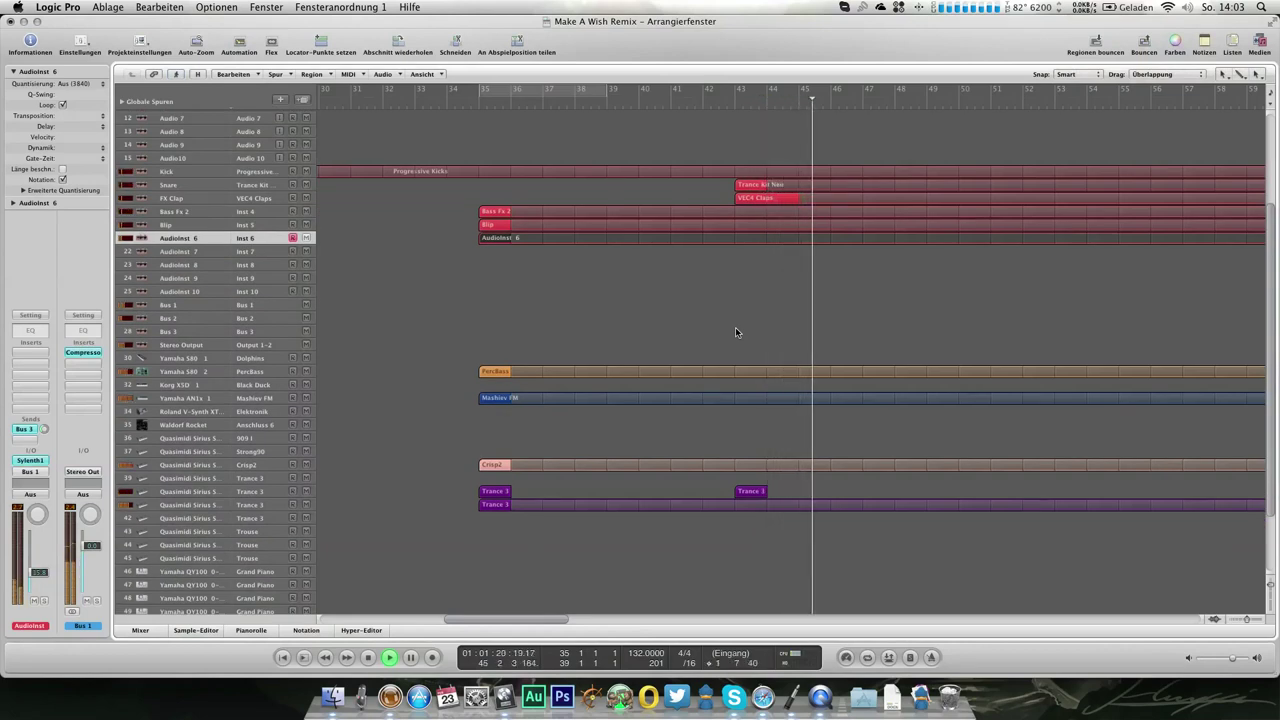
left_click(264, 531)
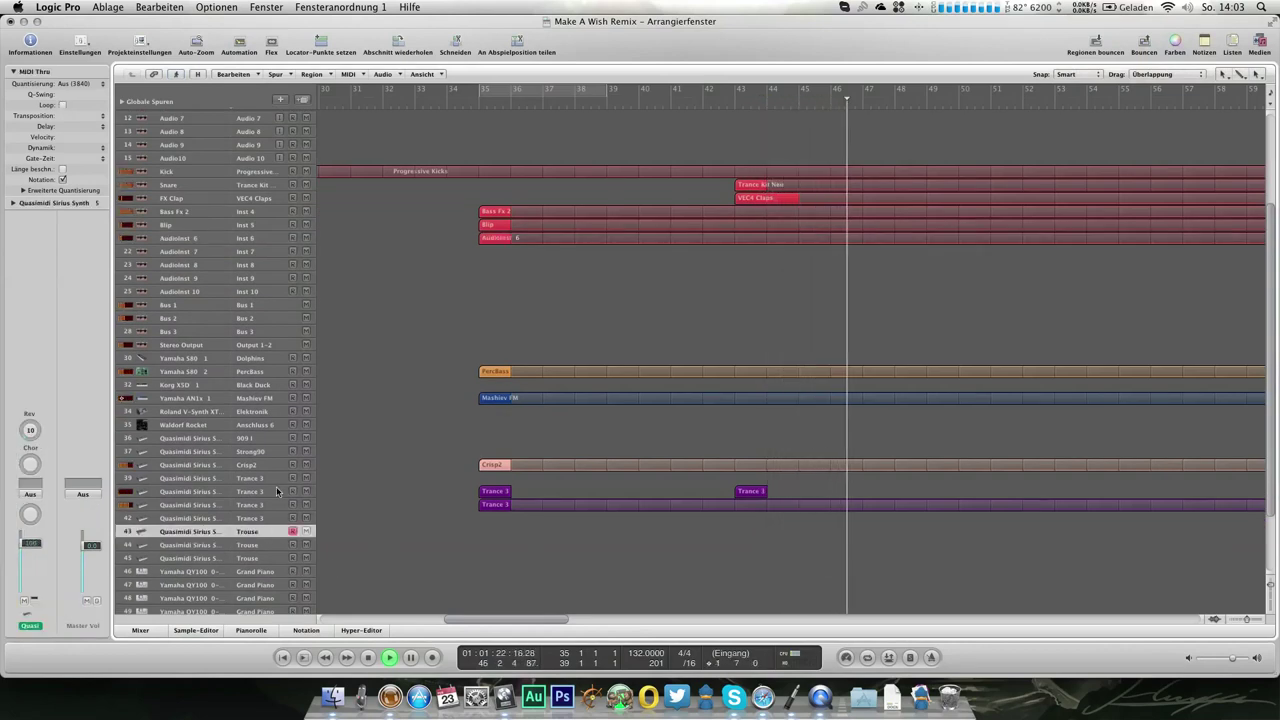
double_click(71, 205)
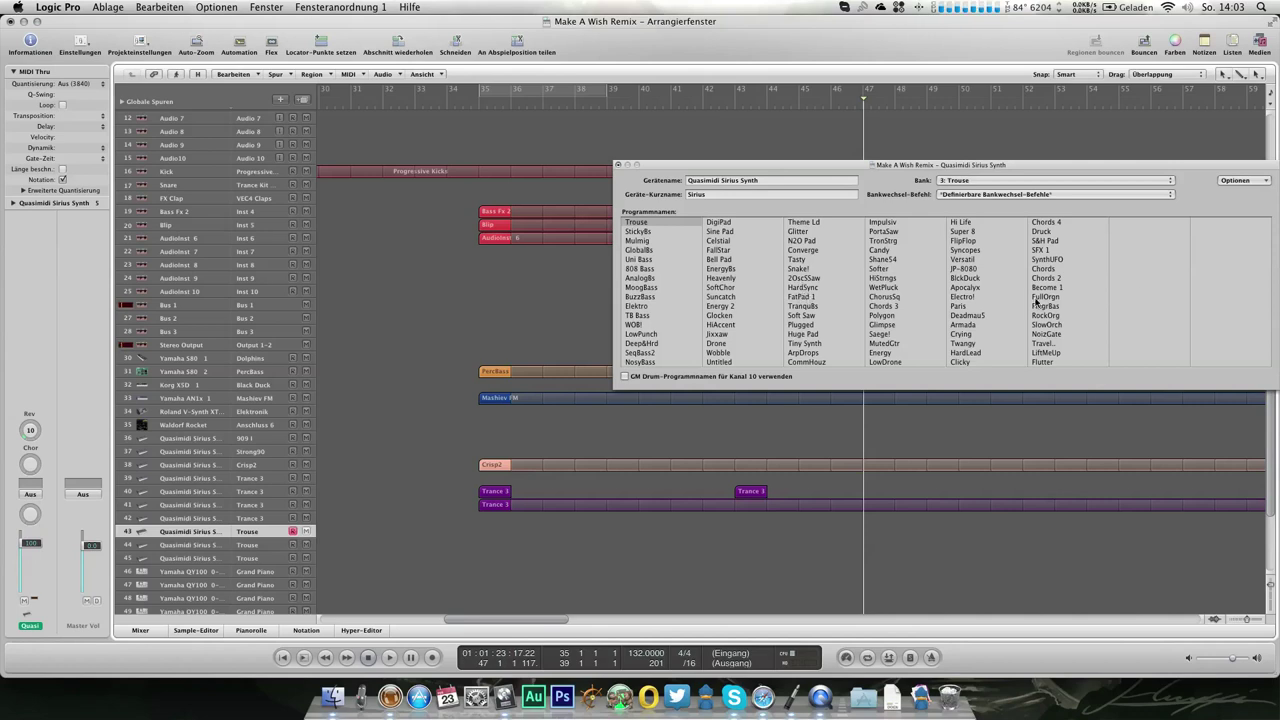
left_click(1052, 251)
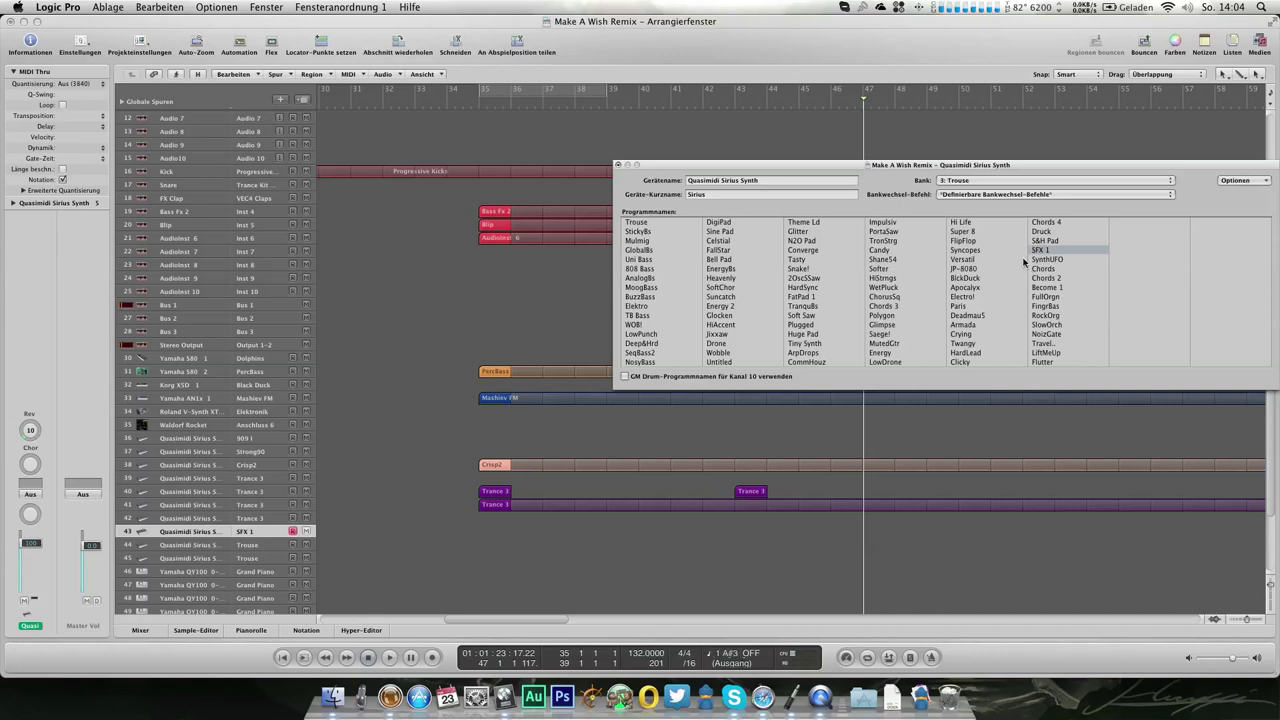
left_click(617, 164)
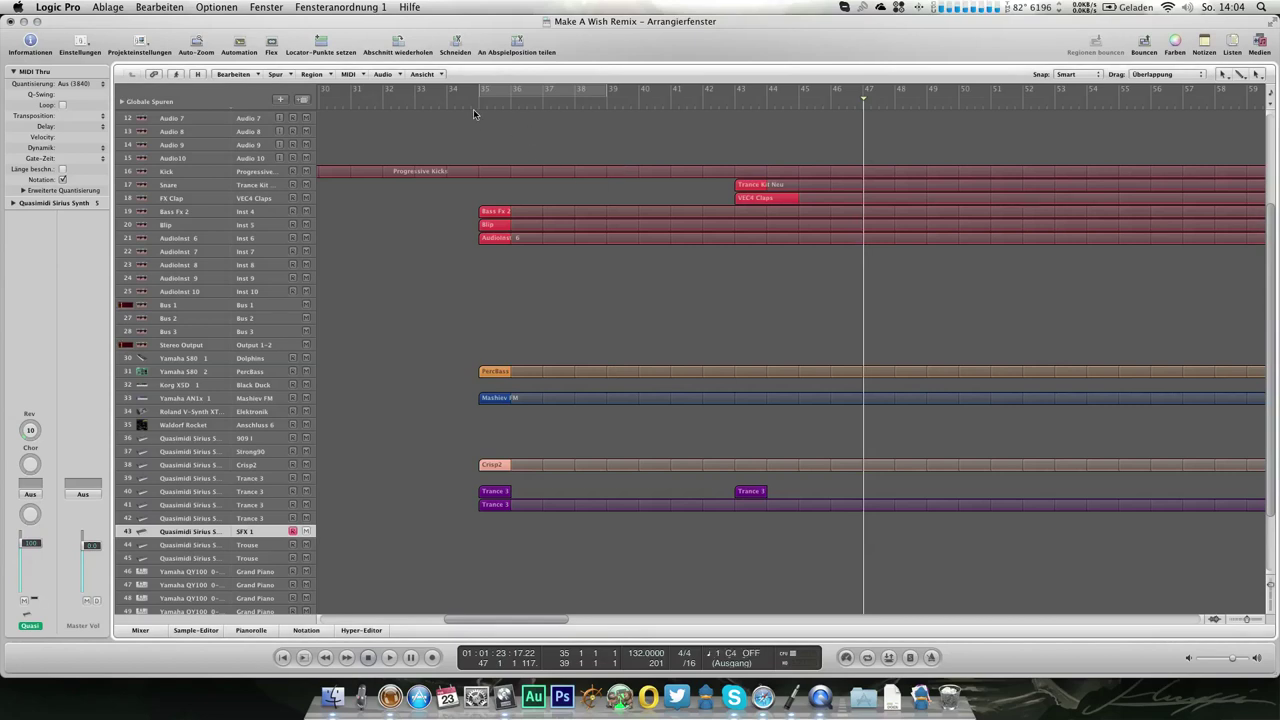
Create a MIDI region from bar 35 to bar 39 on the SFX 1 track and open it in the Piano Roll
double_click(489, 531)
left_click_drag(509, 535, 606, 543)
key("super+6")
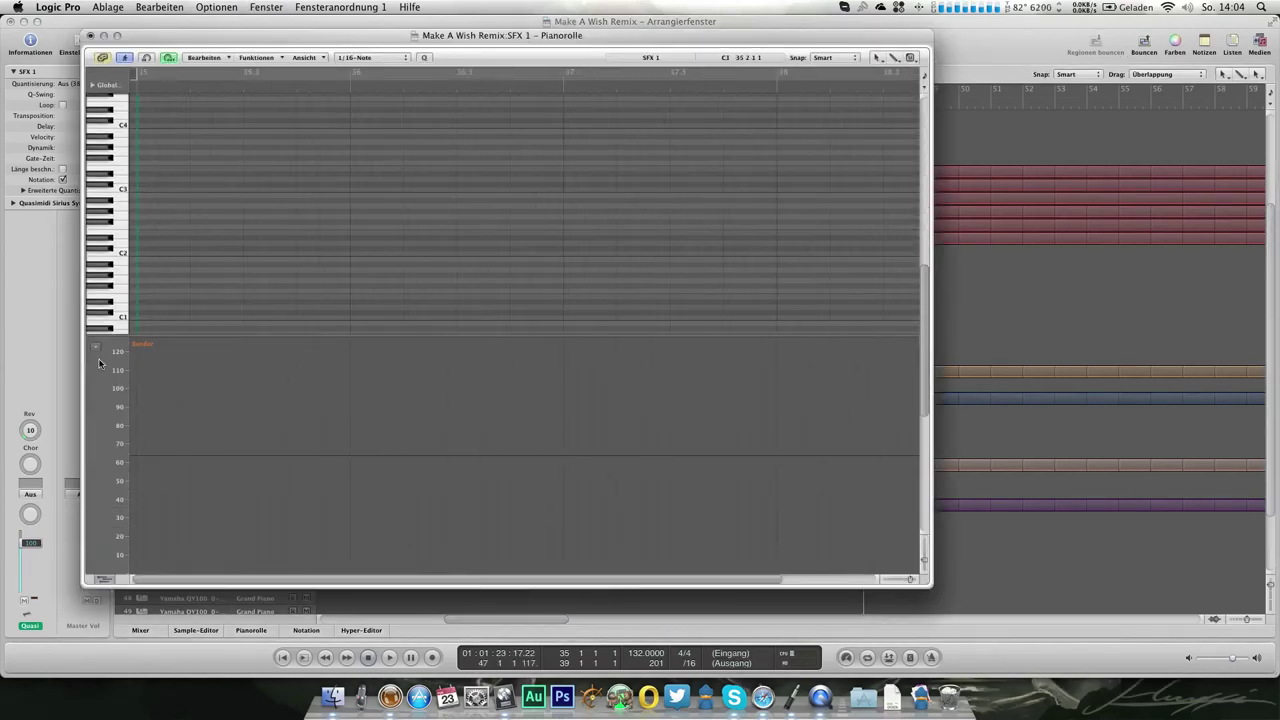
Enter a one-beat chord of D#4, C4, A#3 and G3 on beat 4 of bar 36 and play it back
left_click(122, 255)
scroll(551, 272, "up", 2)
left_click_drag(513, 150, 563, 150)
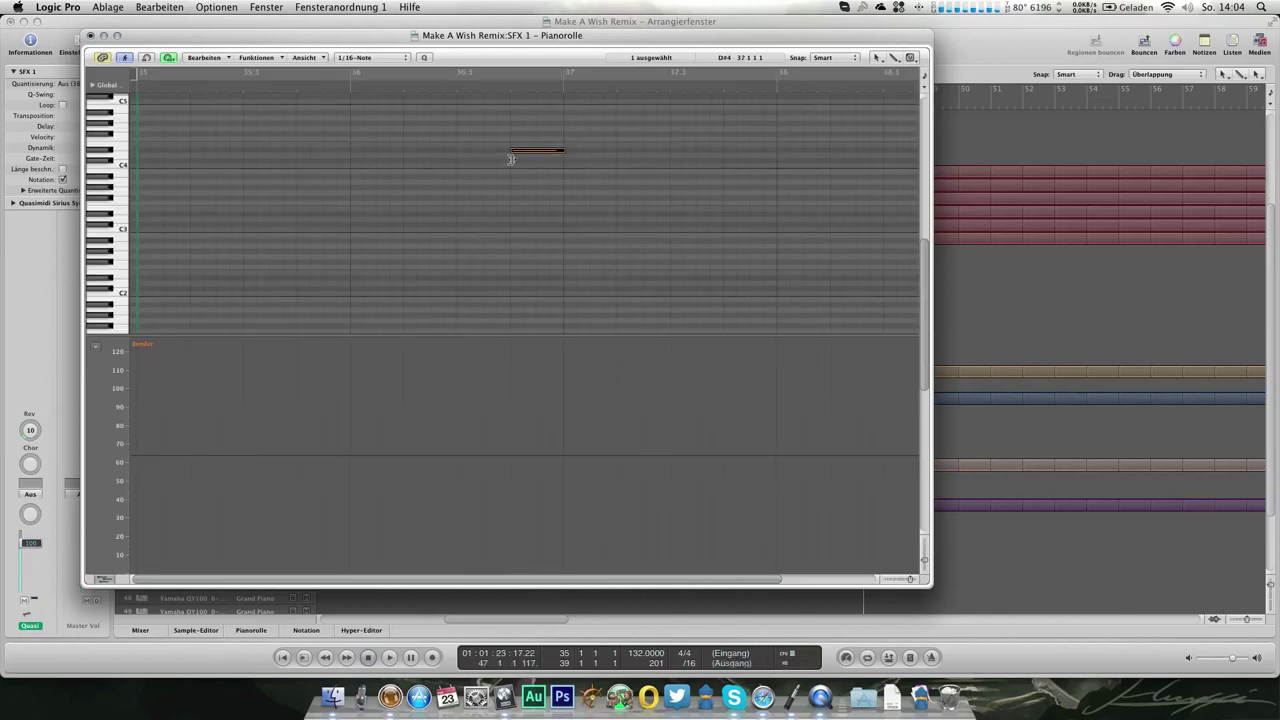
left_click(517, 166)
left_click(516, 178)
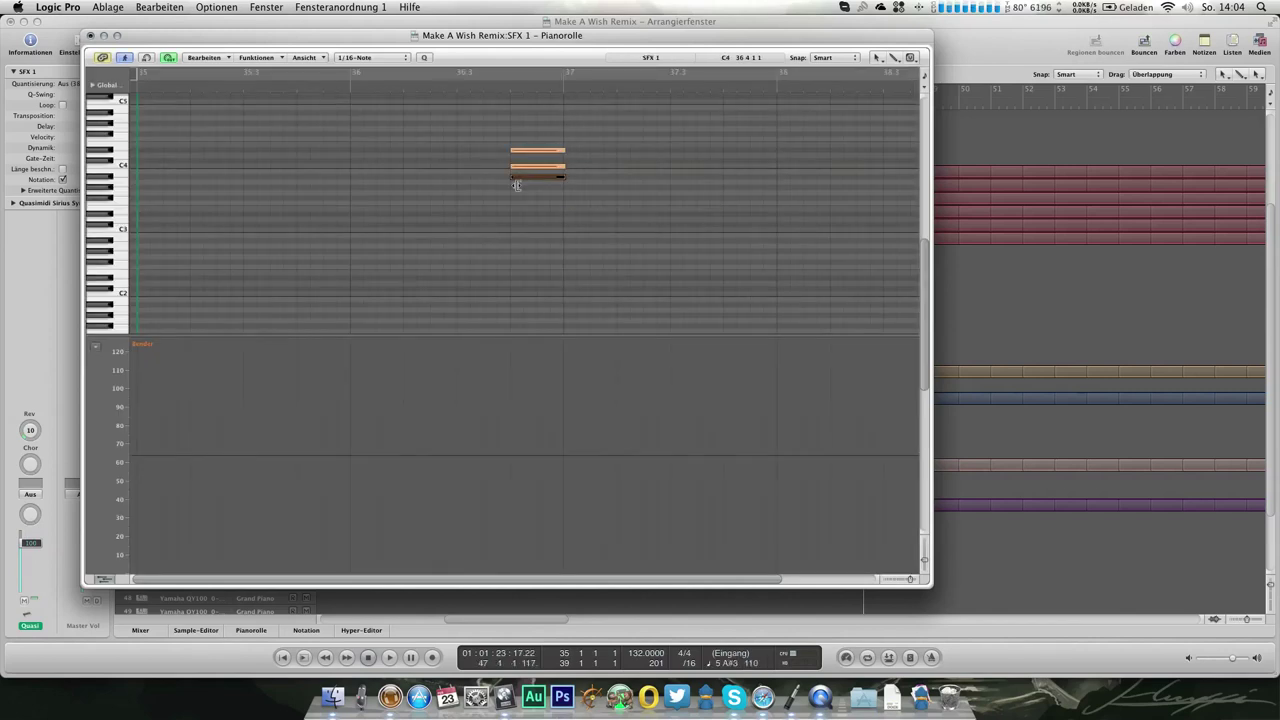
left_click(517, 192)
double_click(330, 86)
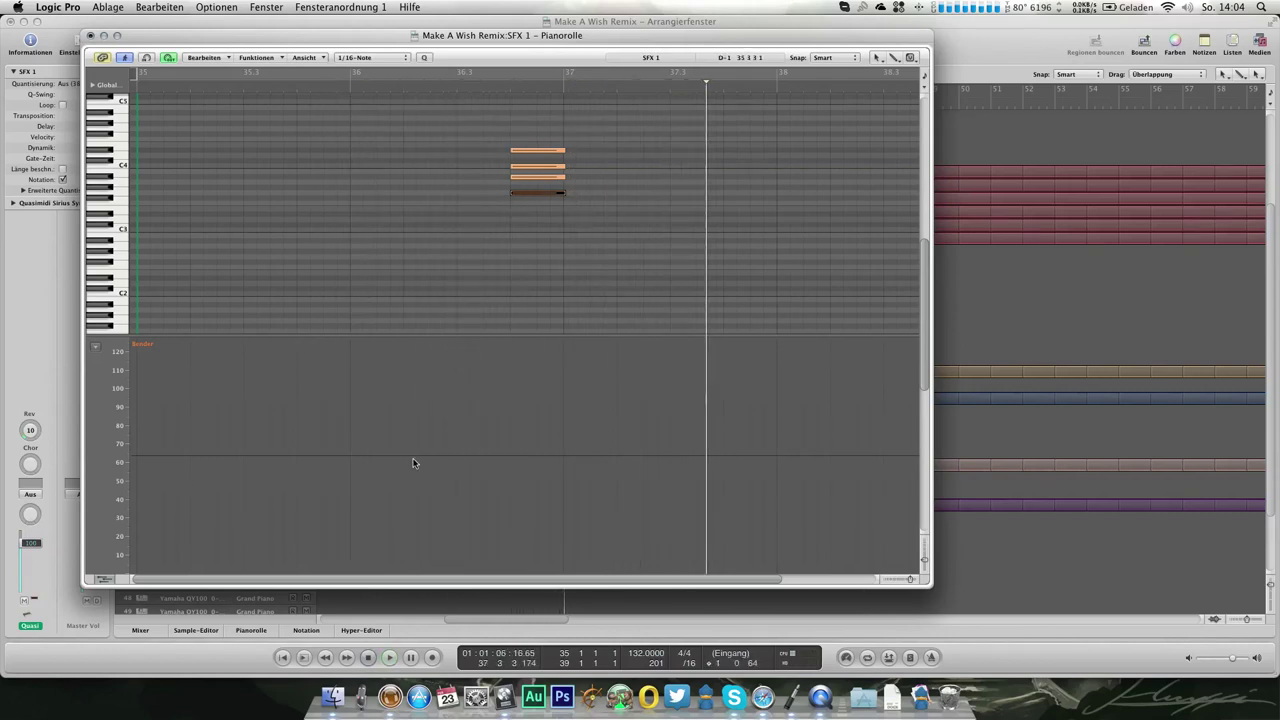
Draw a pitch bend dip to about -10 spanning the chord and audition it
left_click(465, 455)
left_click(485, 455)
left_click(626, 455)
left_click_drag(582, 463, 580, 472)
double_click(403, 92)
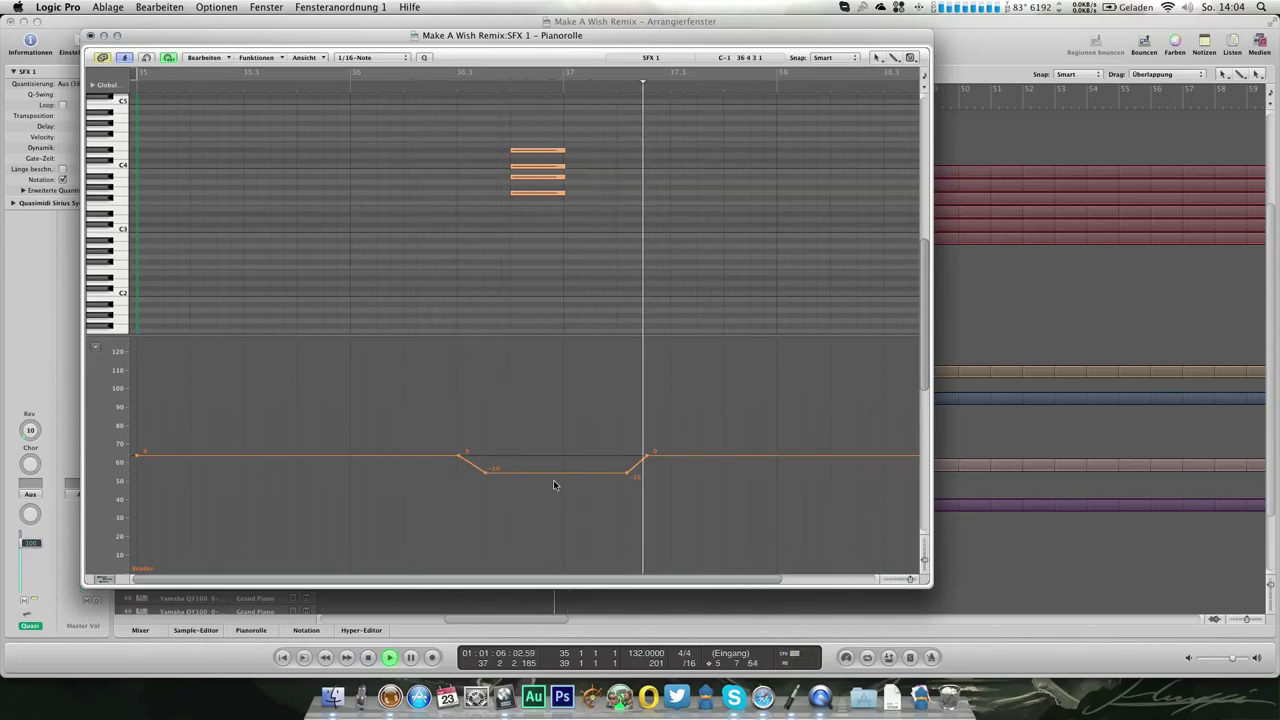
Try a deeper pitch bend dip and a shallower one of -8 under the chord, playing back each
left_click_drag(554, 472, 555, 485)
left_click(239, 92)
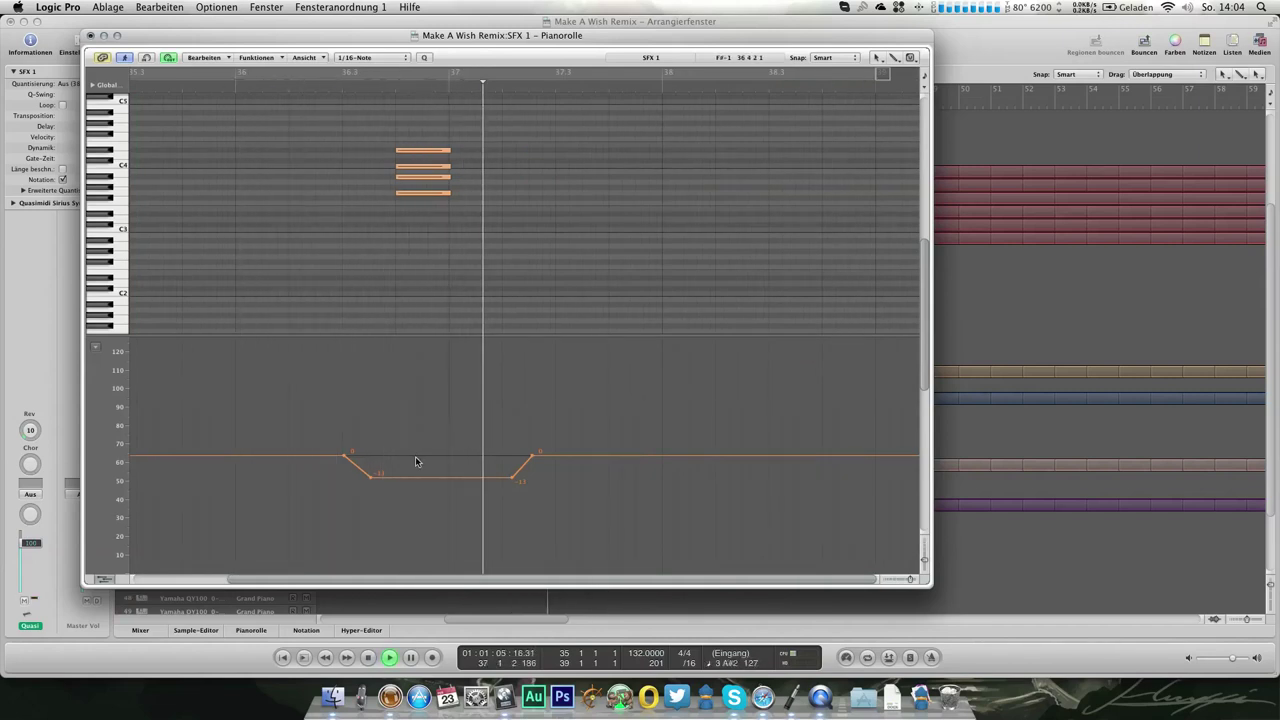
left_click_drag(429, 484, 429, 467)
left_click(233, 86)
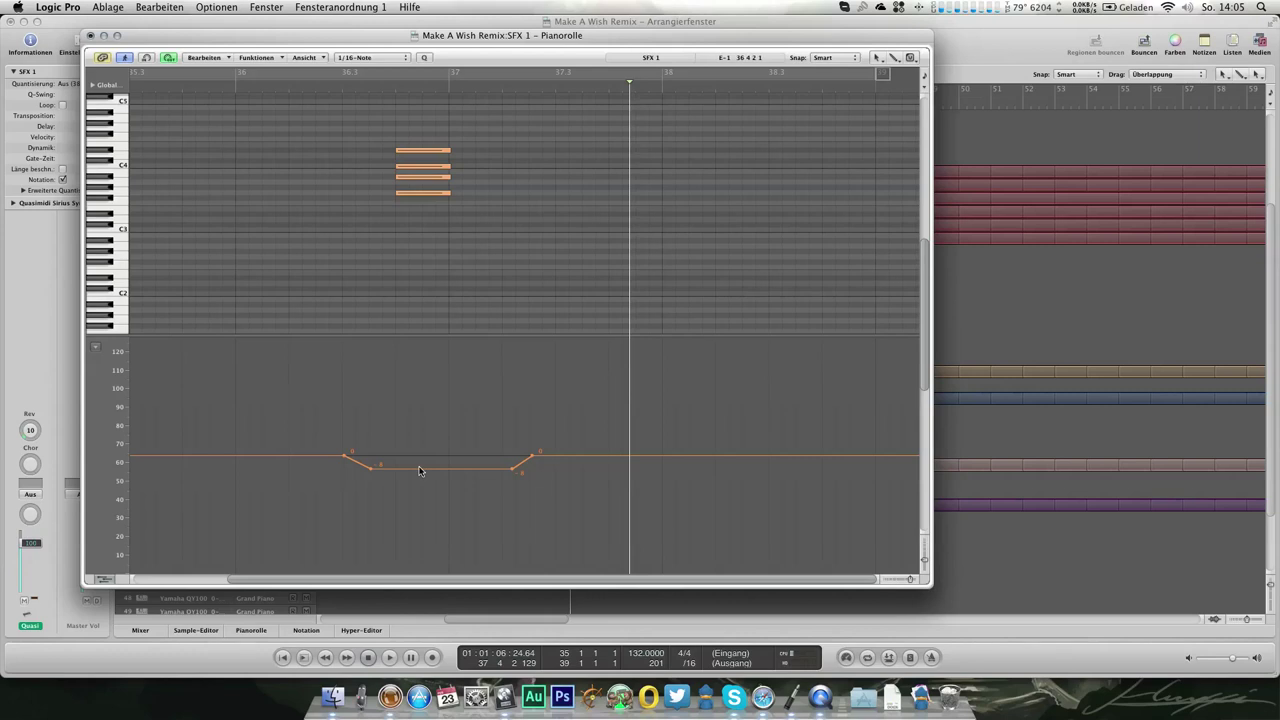
left_click(302, 89)
key("space")
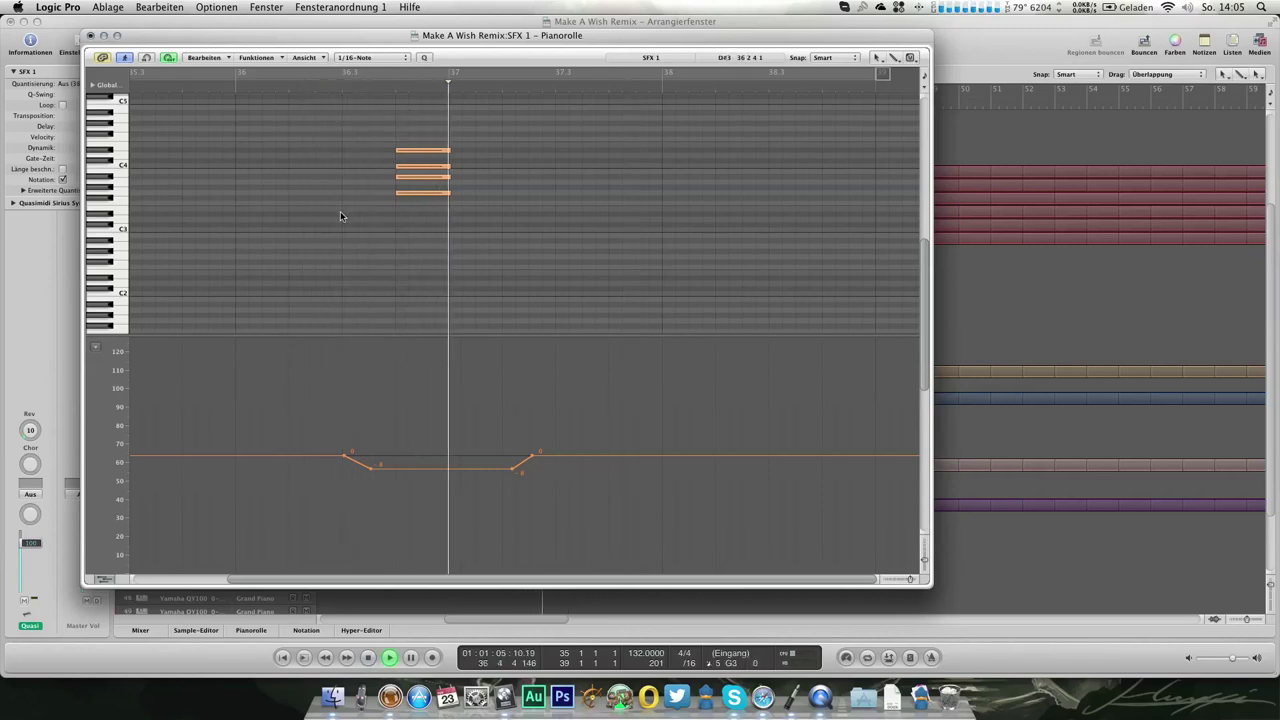
key("space")
Set the pitch bend dip under the chord to -11 and audition it
left_click_drag(409, 468, 409, 480)
key("space")
key("space")
Switch the Piano Roll's controller lane from Pitch Bend to Ausdruck (expression)
left_click(96, 346)
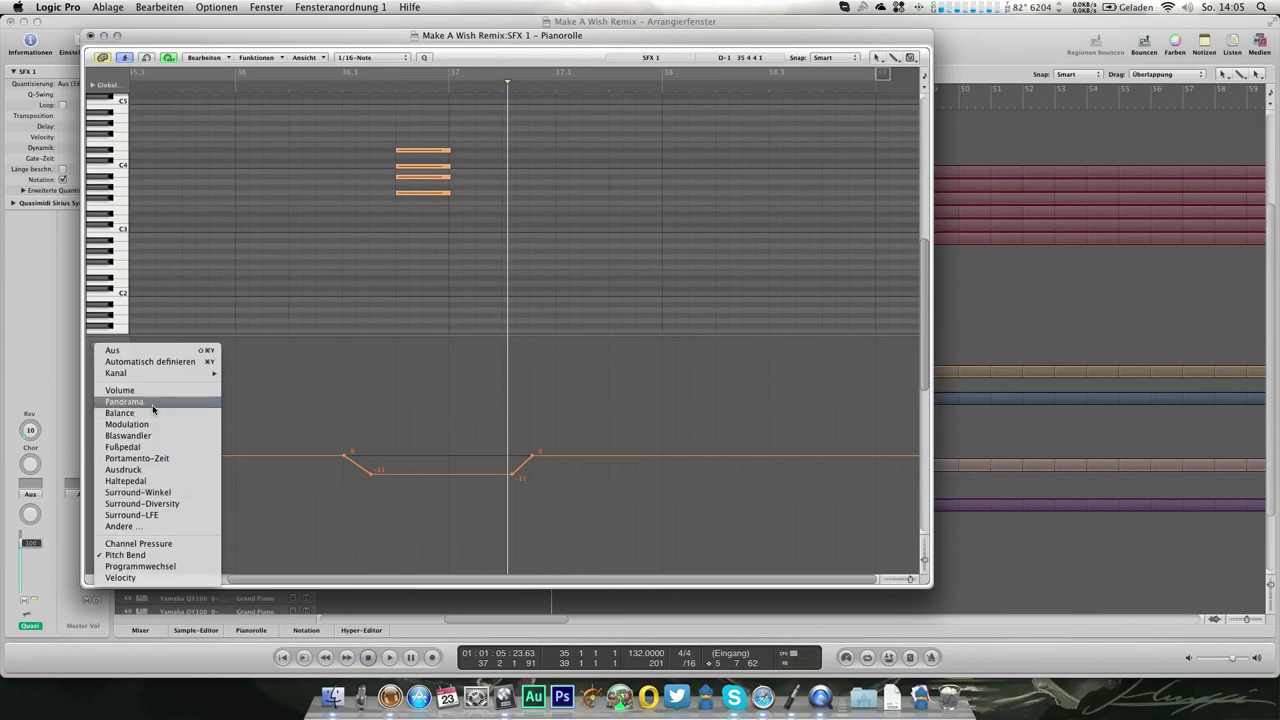
left_click(149, 475)
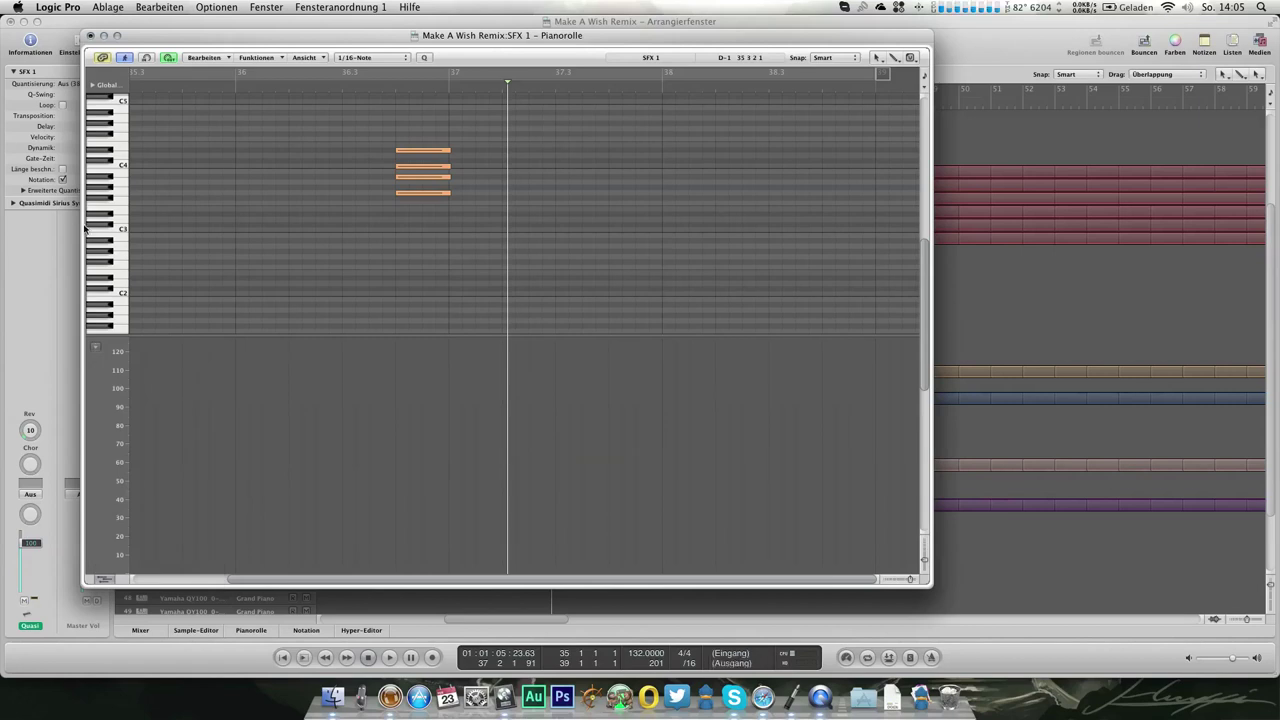
left_click(95, 345)
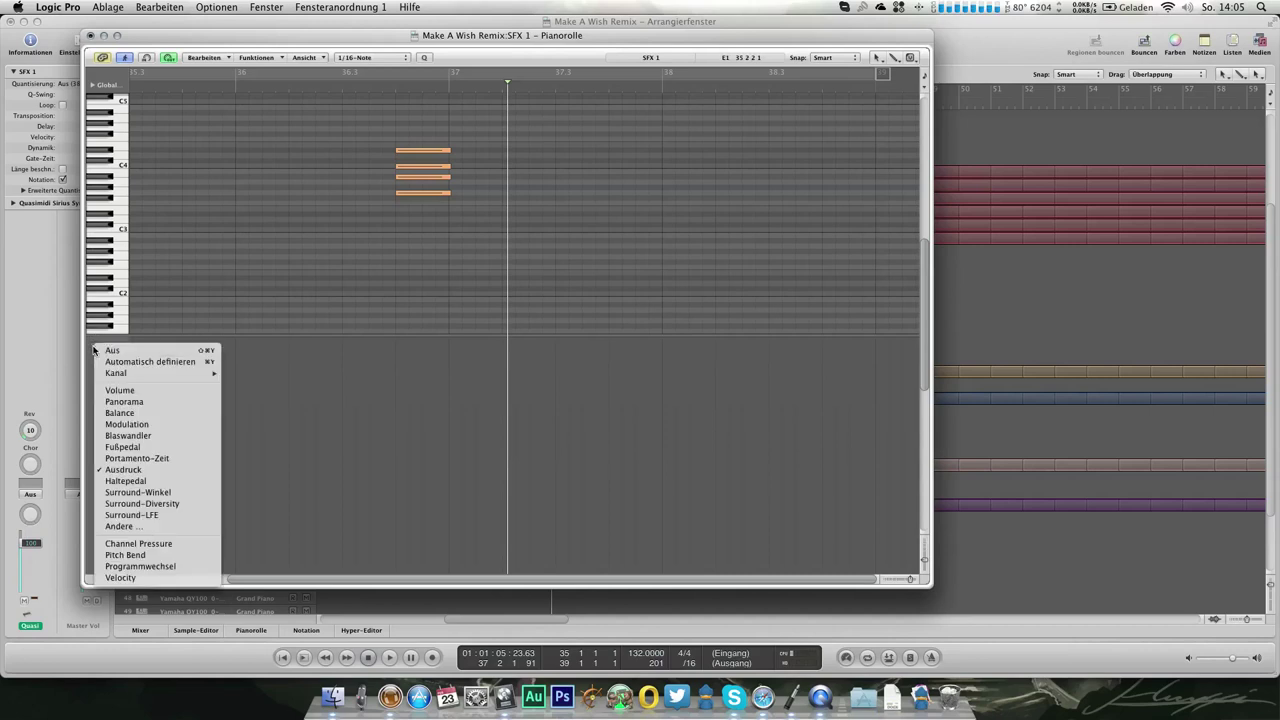
left_click(143, 477)
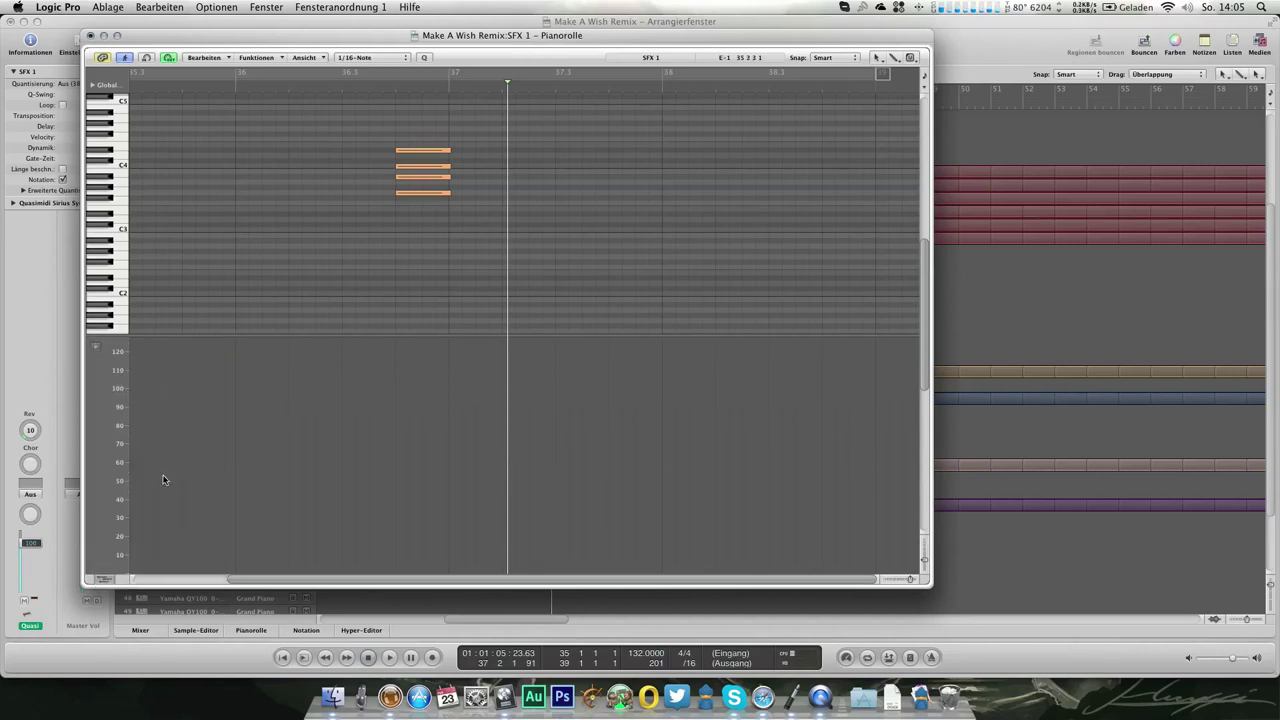
Draw an expression ramp rising from 0 at the chord's start to 126 at the chord's end
left_click(422, 355)
mouse_move(422, 354)
left_mouse_down()
mouse_move(458, 354)
mouse_move(451, 330)
mouse_move(451, 342)
left_mouse_up()
left_click(396, 345)
left_click_drag(328, 347, 287, 660)
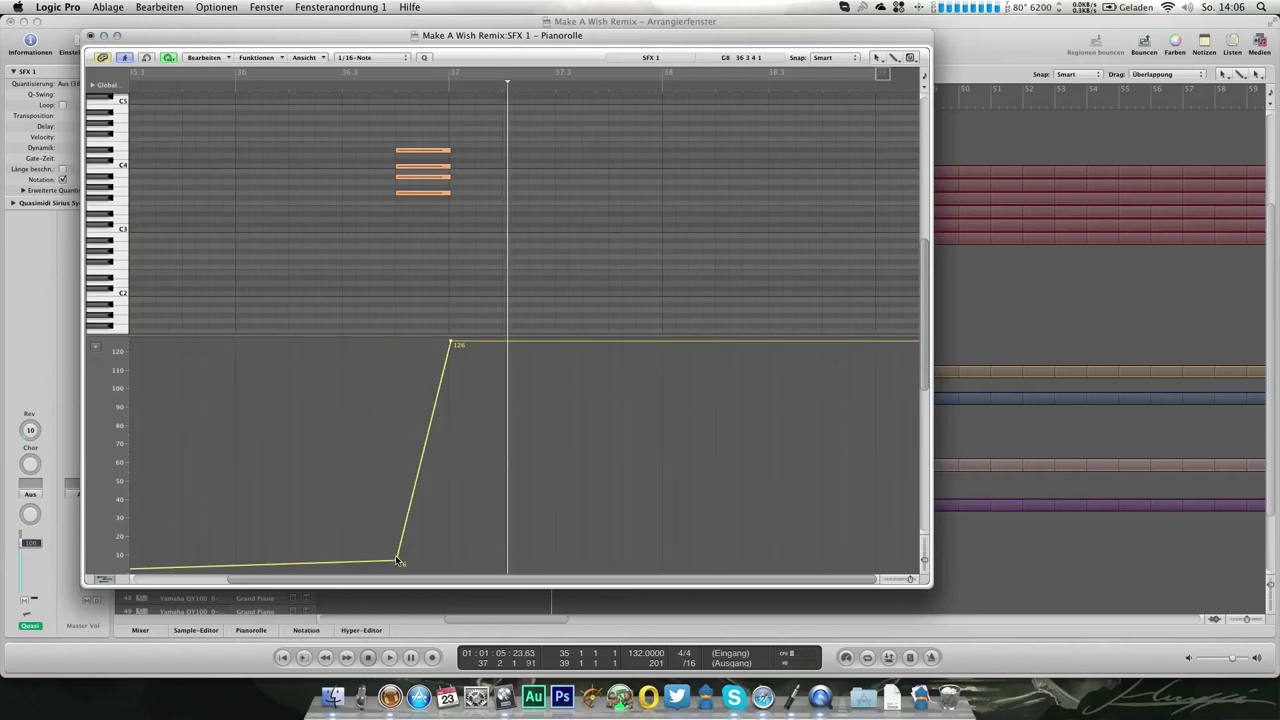
left_click_drag(397, 565, 398, 582)
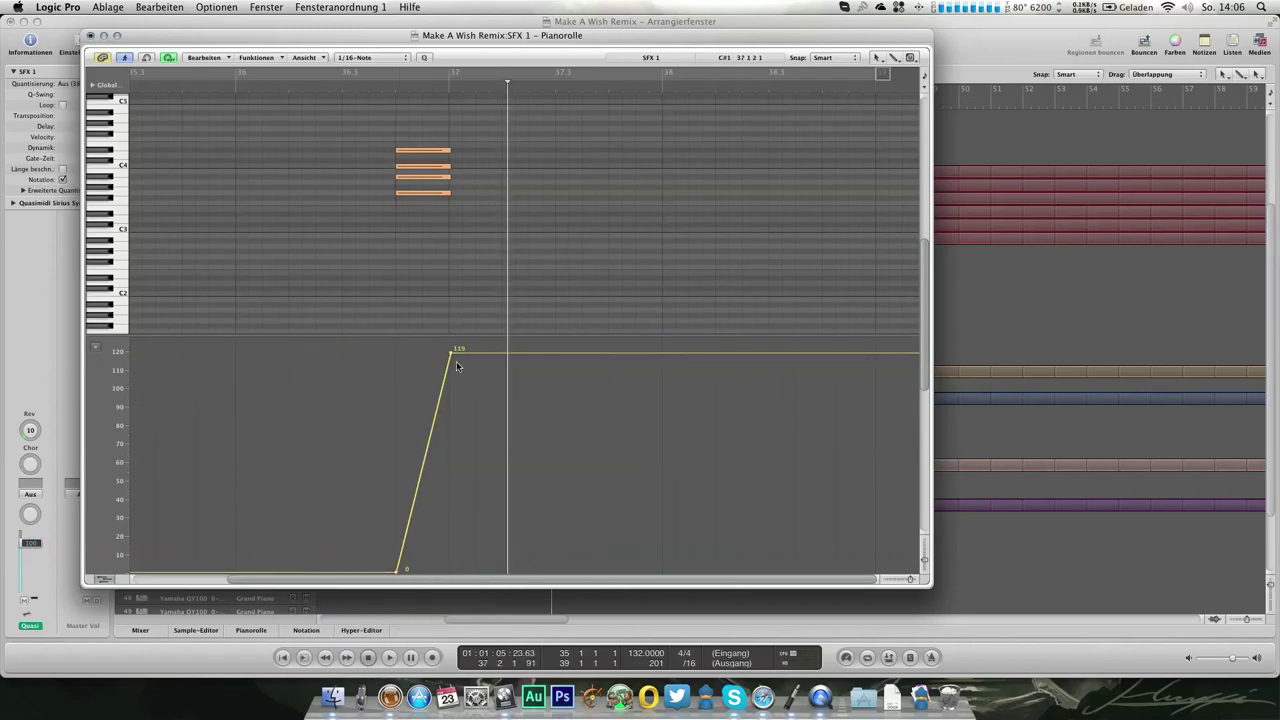
left_click_drag(451, 357, 451, 344)
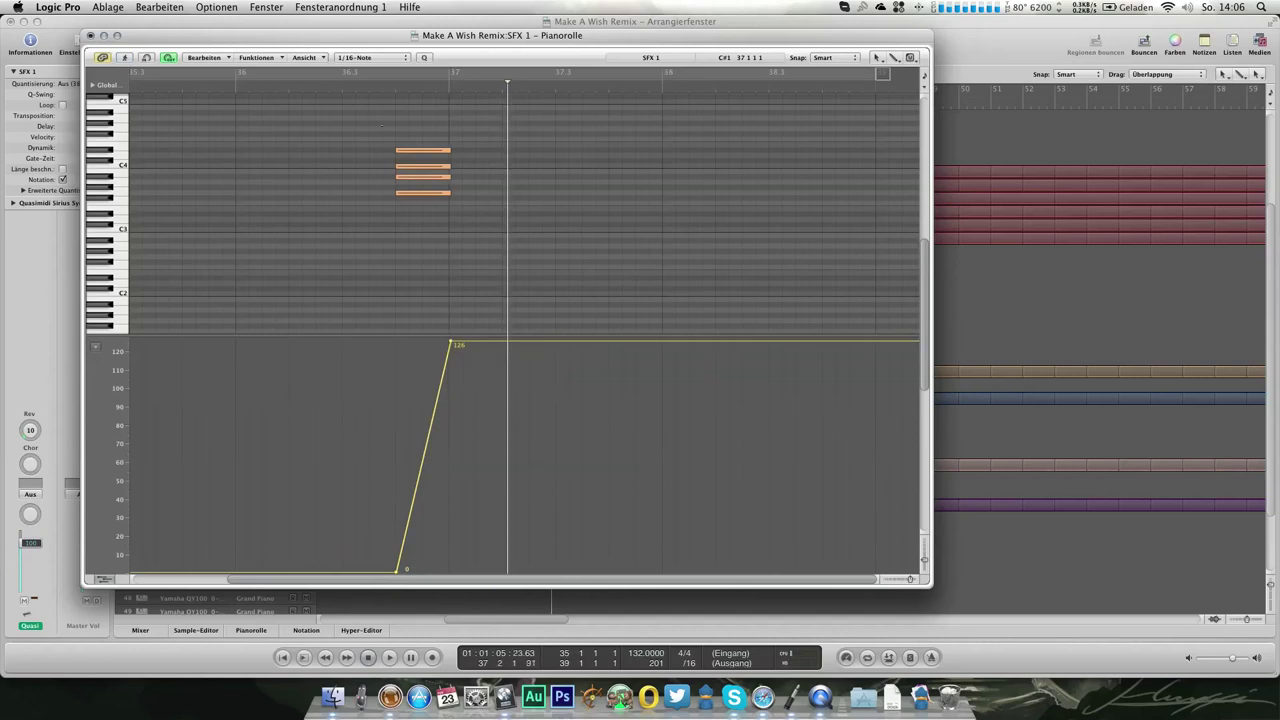
Audition the expression ramp, shift its 126 peak slightly ahead of the chord's end, and play it back again
left_click(326, 75)
left_click(328, 88)
key("space")
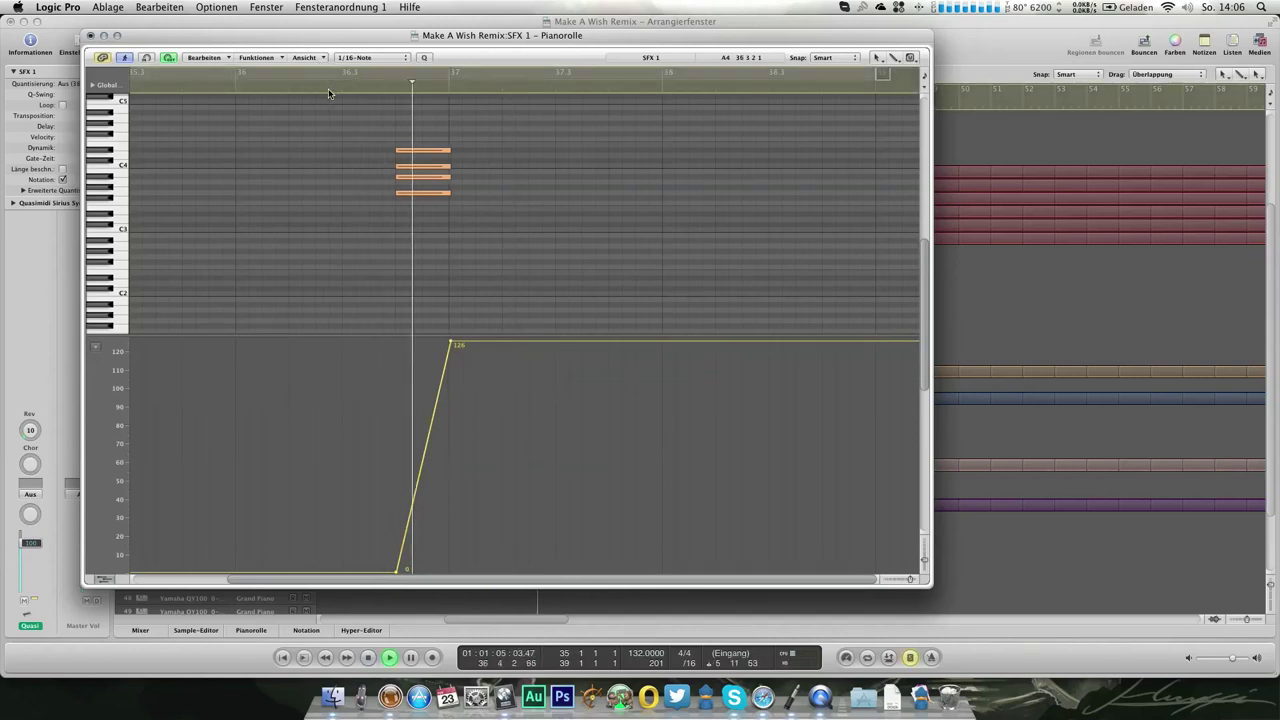
key("c")
left_click(240, 90)
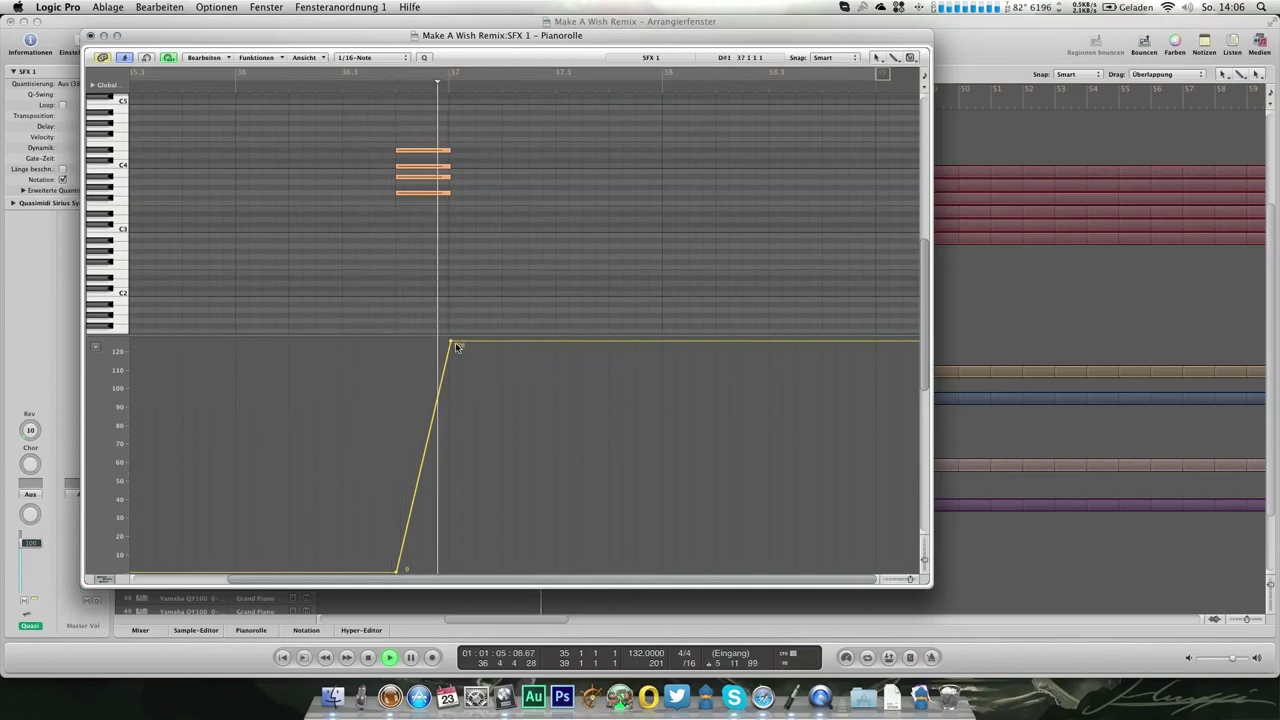
left_click_drag(451, 345, 437, 345)
left_click(232, 88)
key("space")
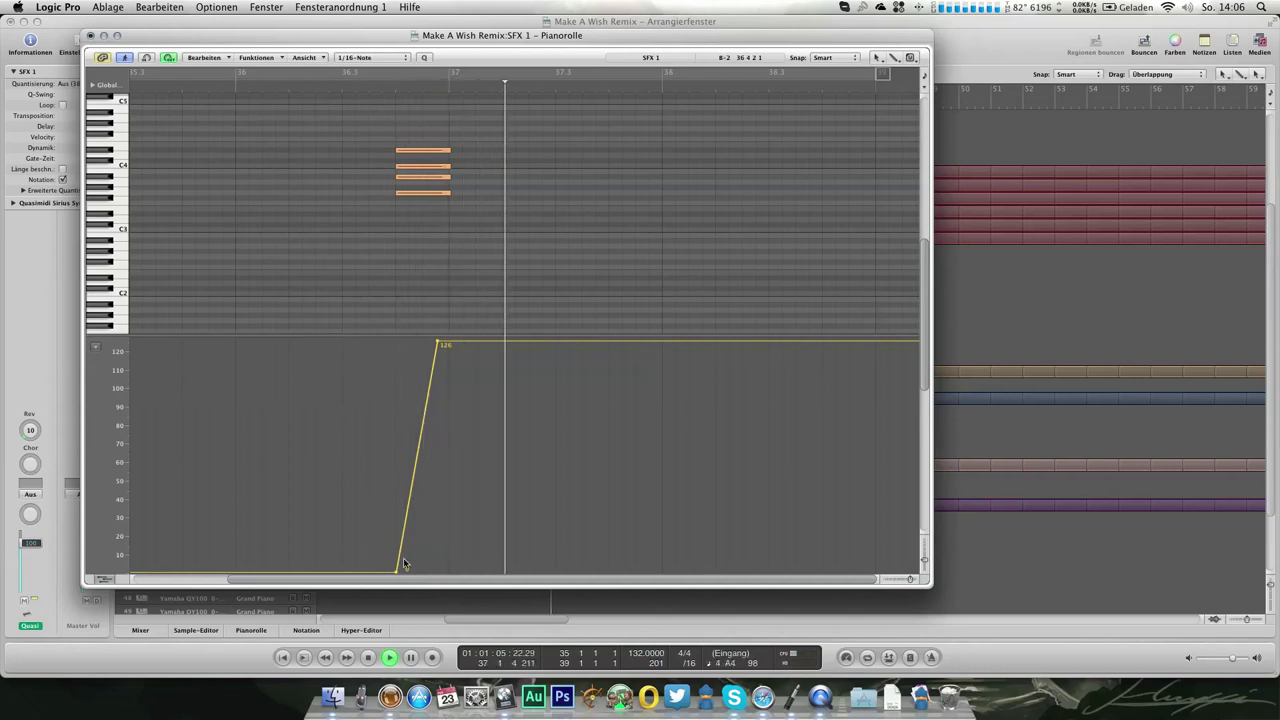
key("space")
Shift the ramp's zero point slightly ahead of the chord's start, adjusting its position after auditioning it
left_click_drag(396, 575, 366, 574)
key("space")
left_click(218, 84)
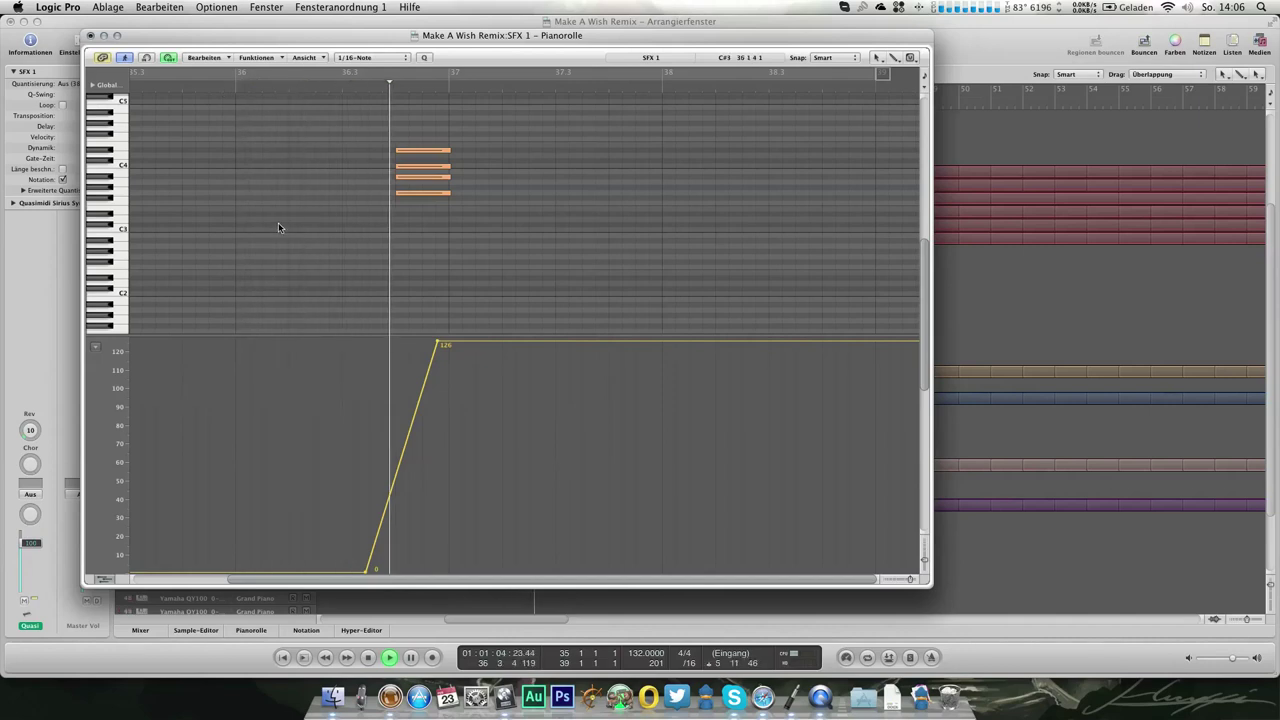
key("space")
left_click_drag(362, 575, 376, 575)
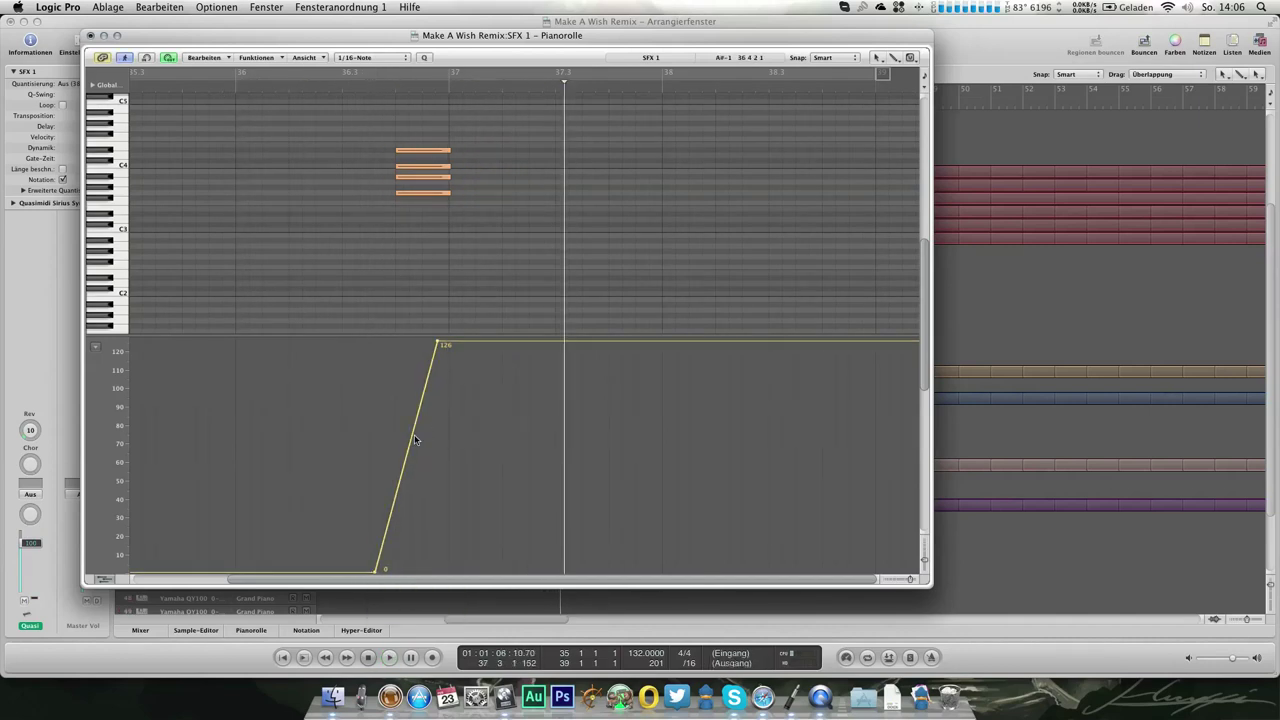
Bend the expression ramp with a middle point at 57, audition it, and close the Piano Roll
left_click_drag(416, 440, 415, 466)
double_click(335, 87)
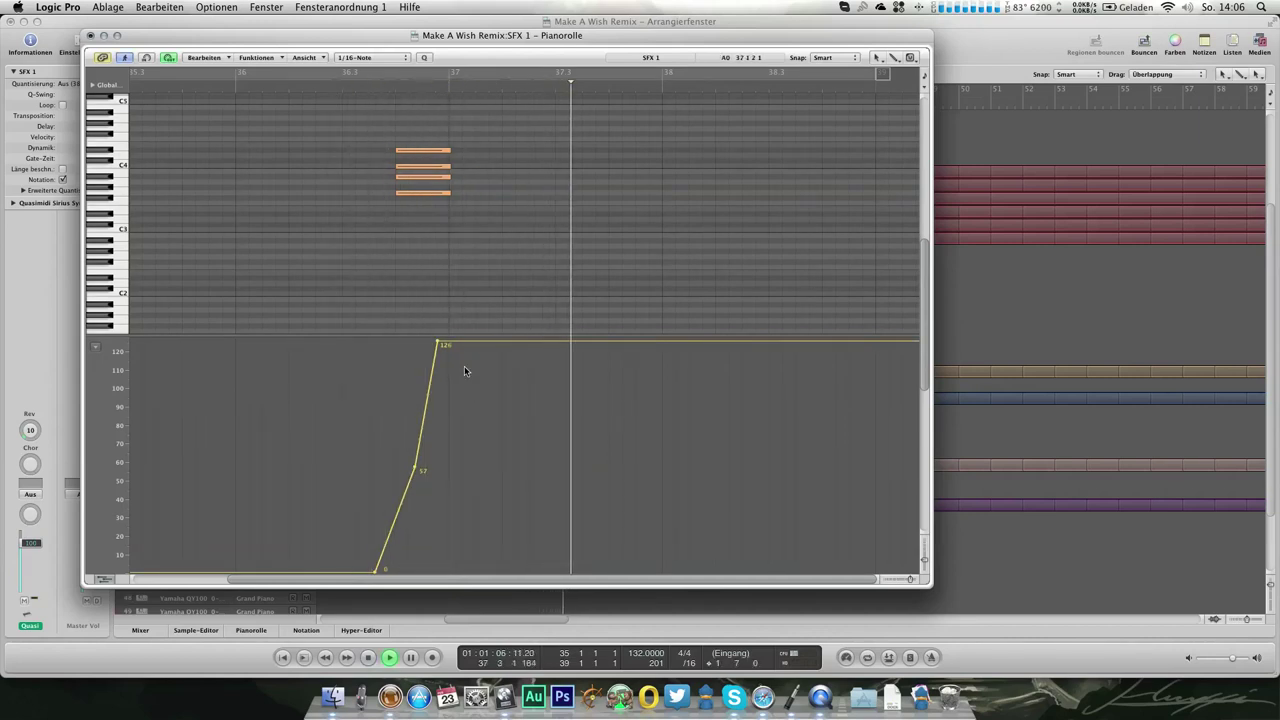
left_click(437, 342)
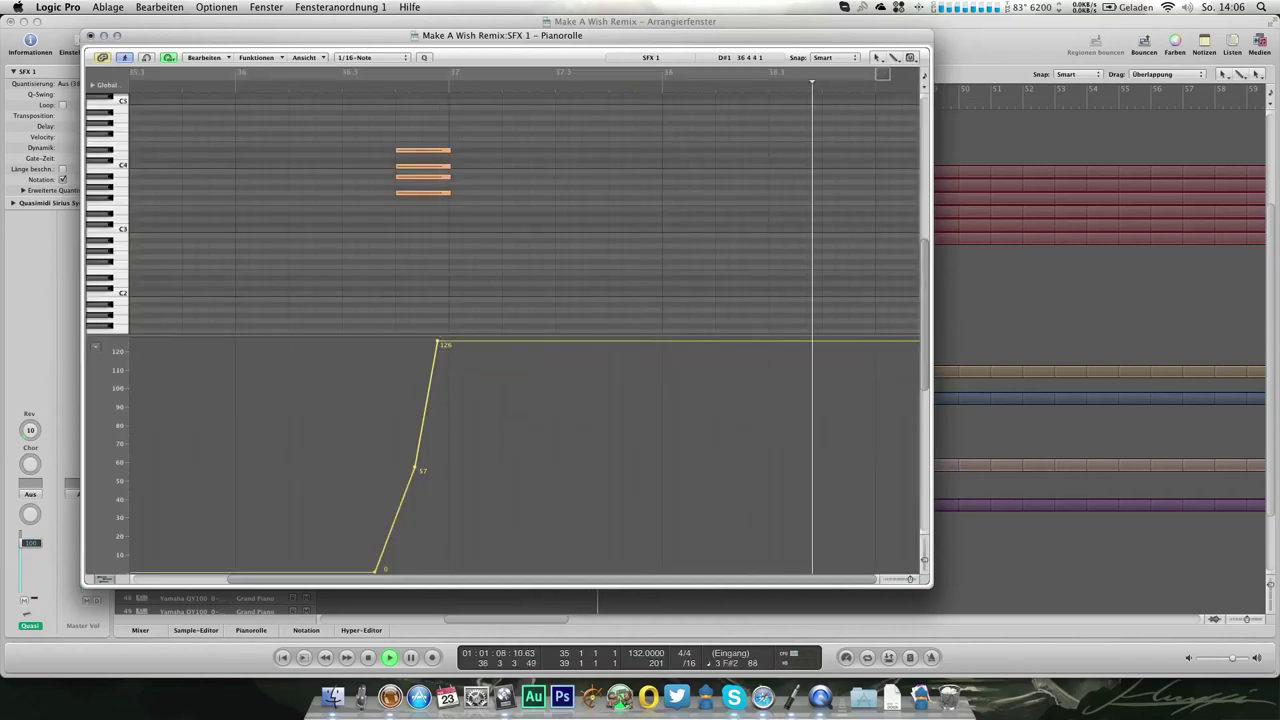
left_click(92, 37)
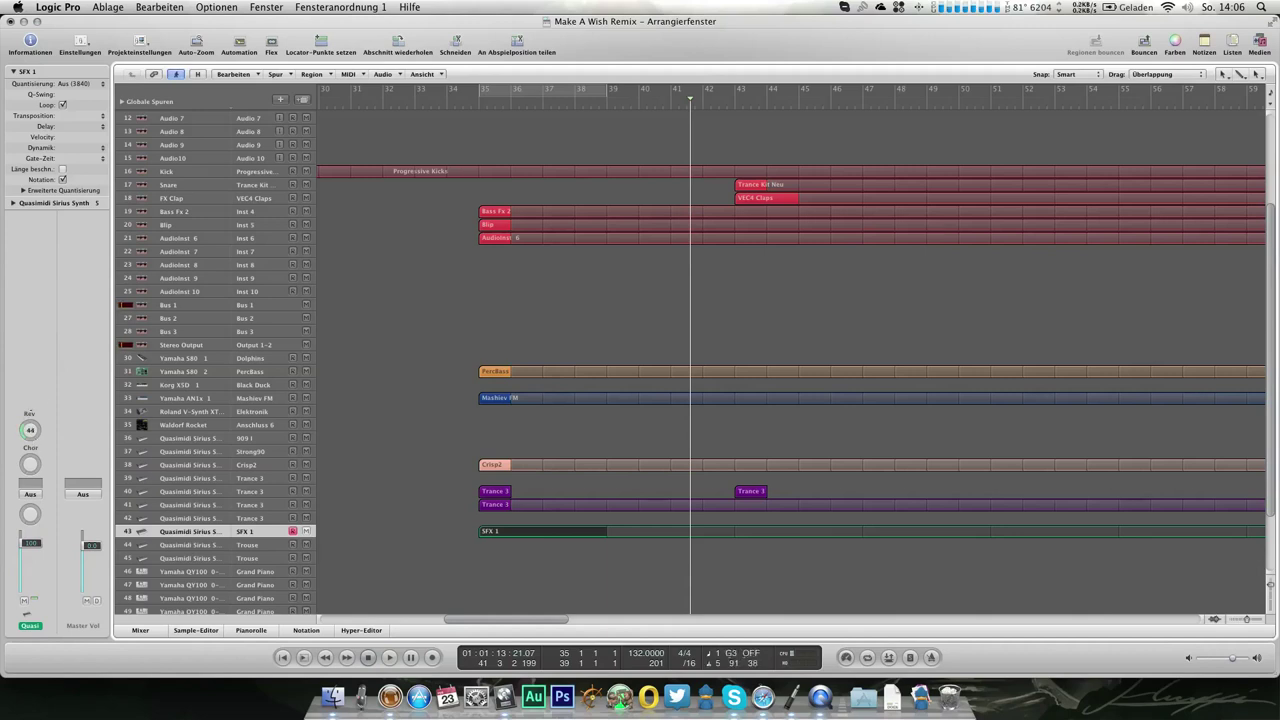
Assign the SFX 1 program to Quasimidi Sirius track 44 and copy the SFX 1 region onto that track
left_click(260, 546)
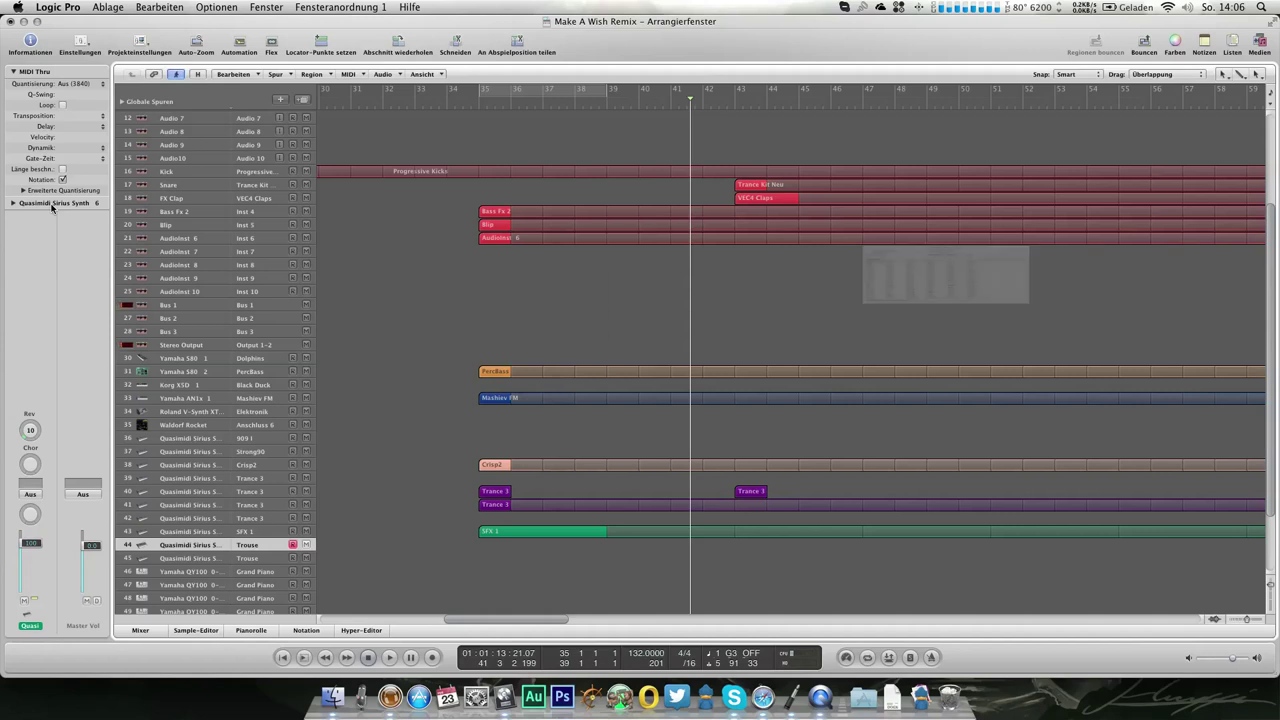
double_click(52, 205)
left_click(1043, 250)
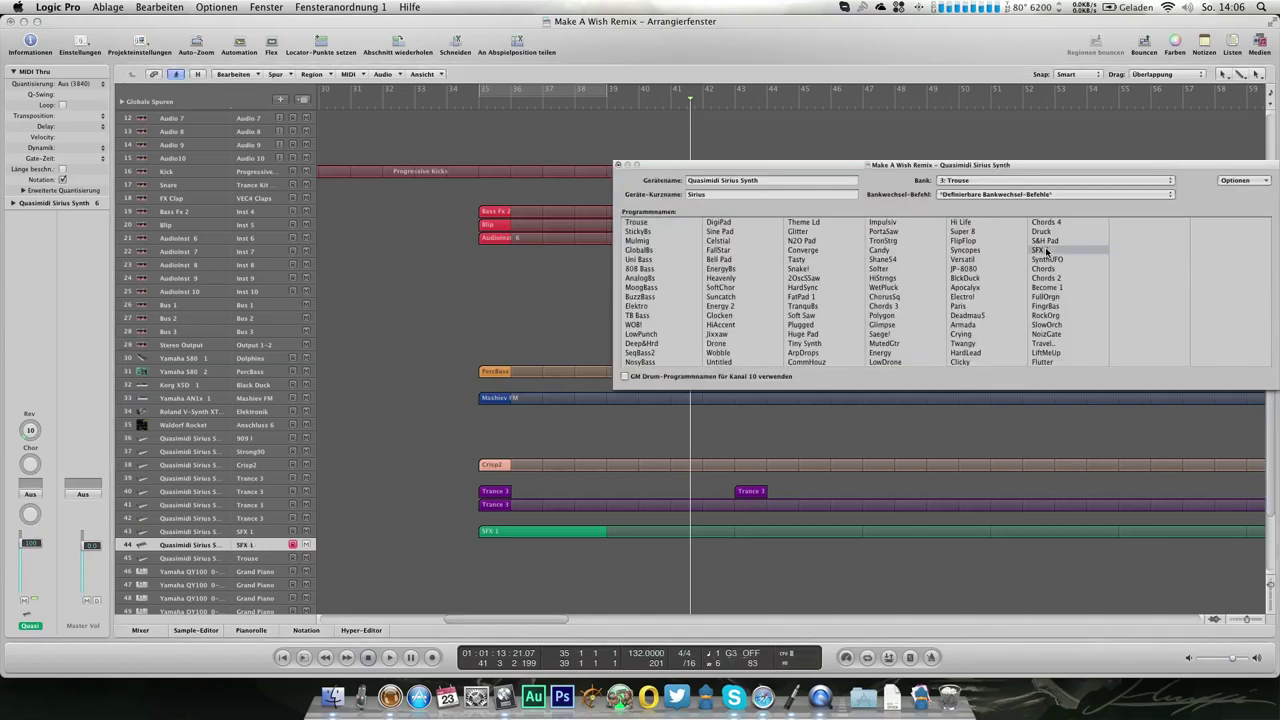
left_click(619, 166)
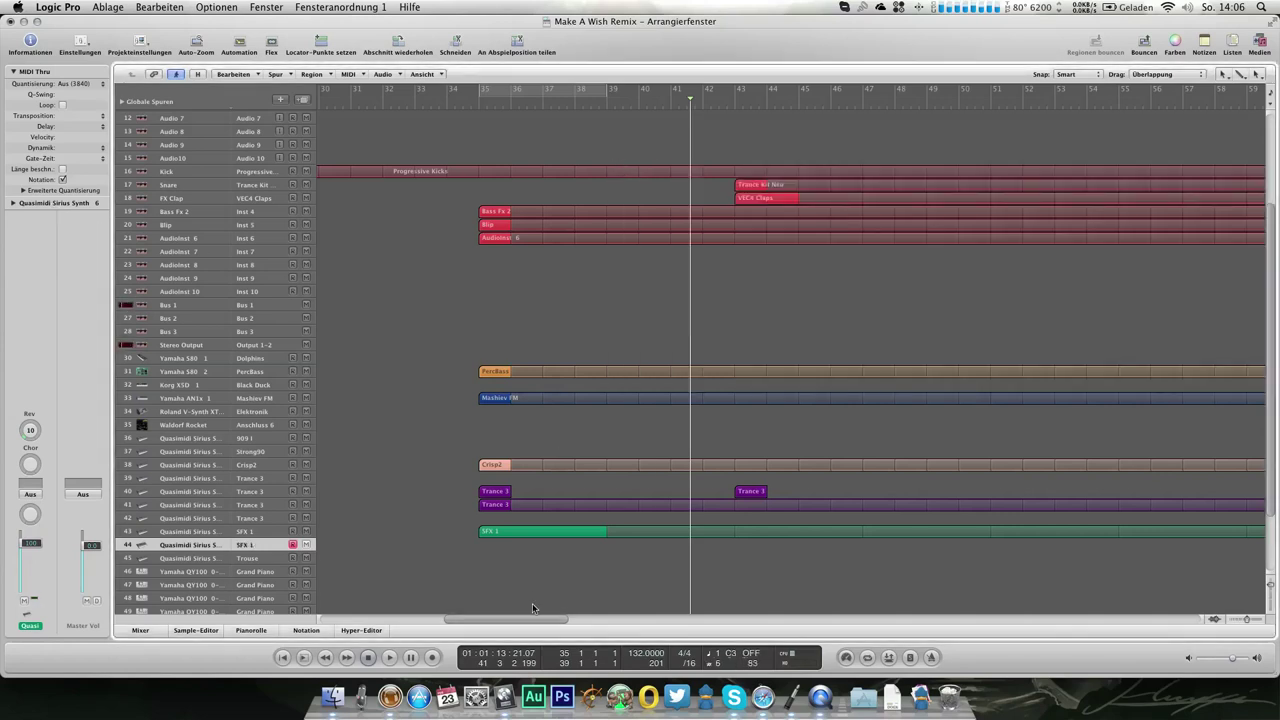
left_click(496, 532)
left_click_drag(496, 532, 496, 545)
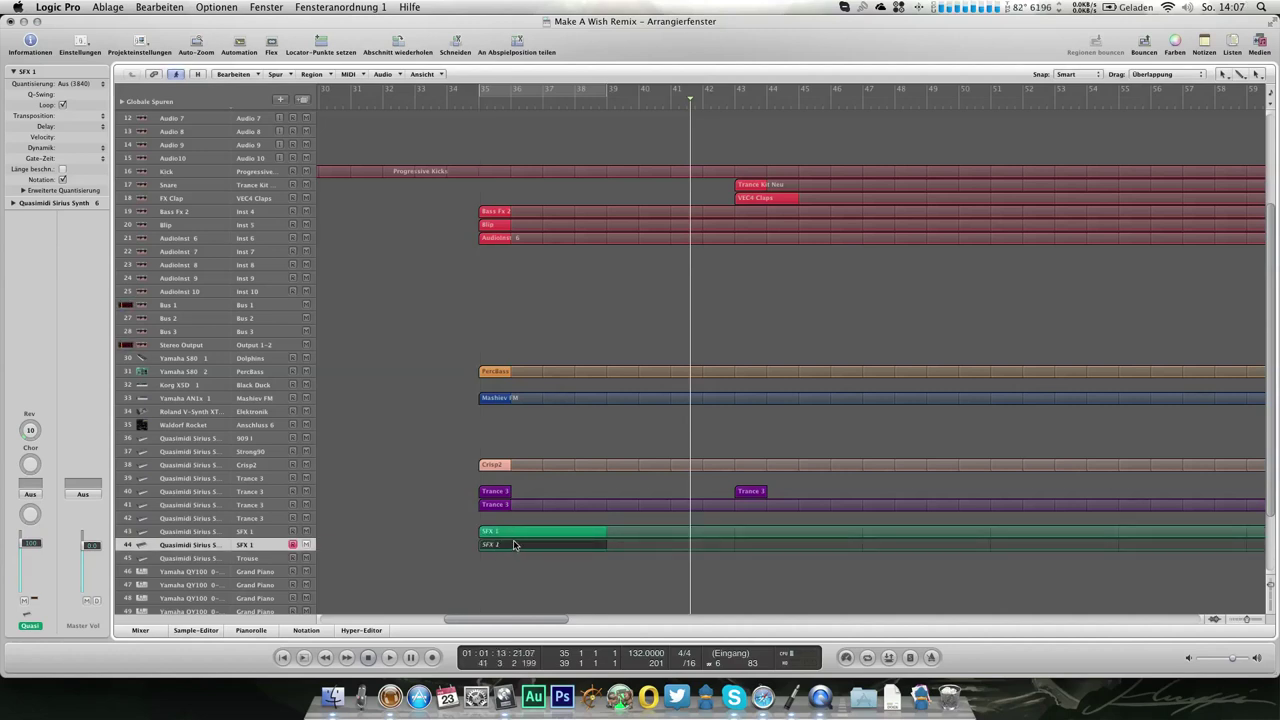
In the mixer, pan track 43 to -55 and track 44 to 56, and lower their volumes to 92 and 90
key("3")
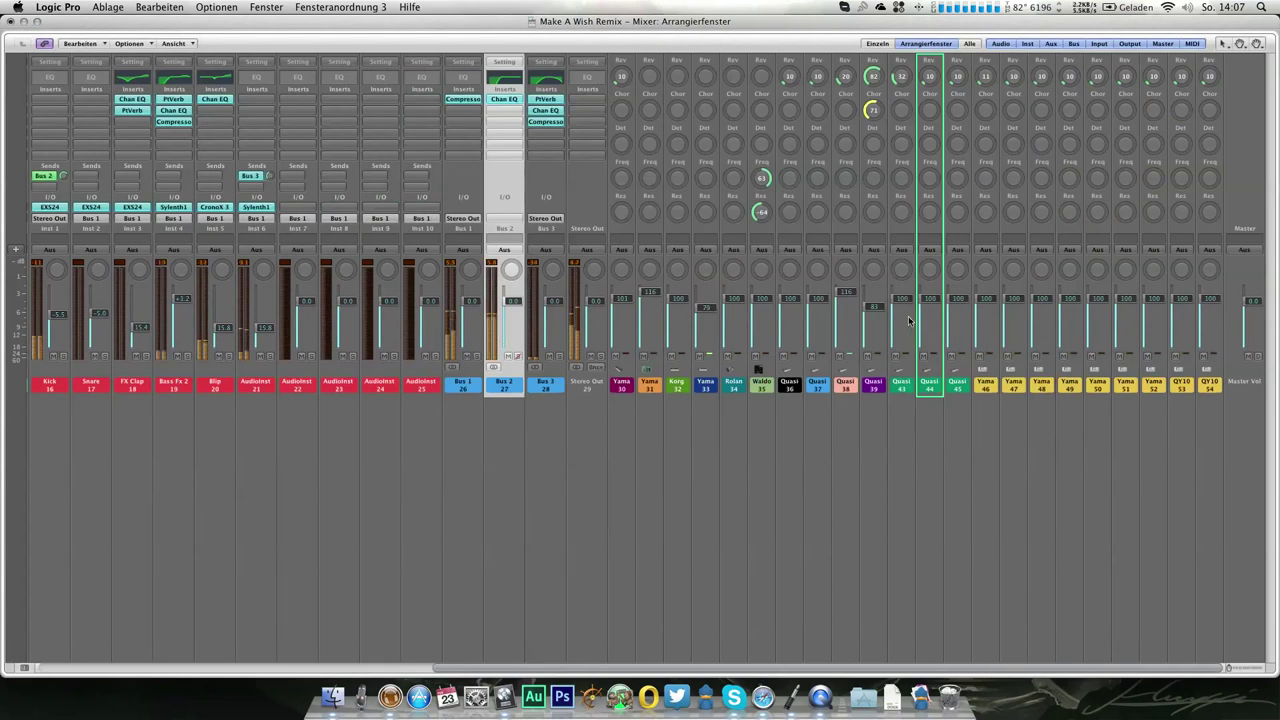
left_click_drag(901, 270, 922, 229)
left_click_drag(902, 299, 930, 304)
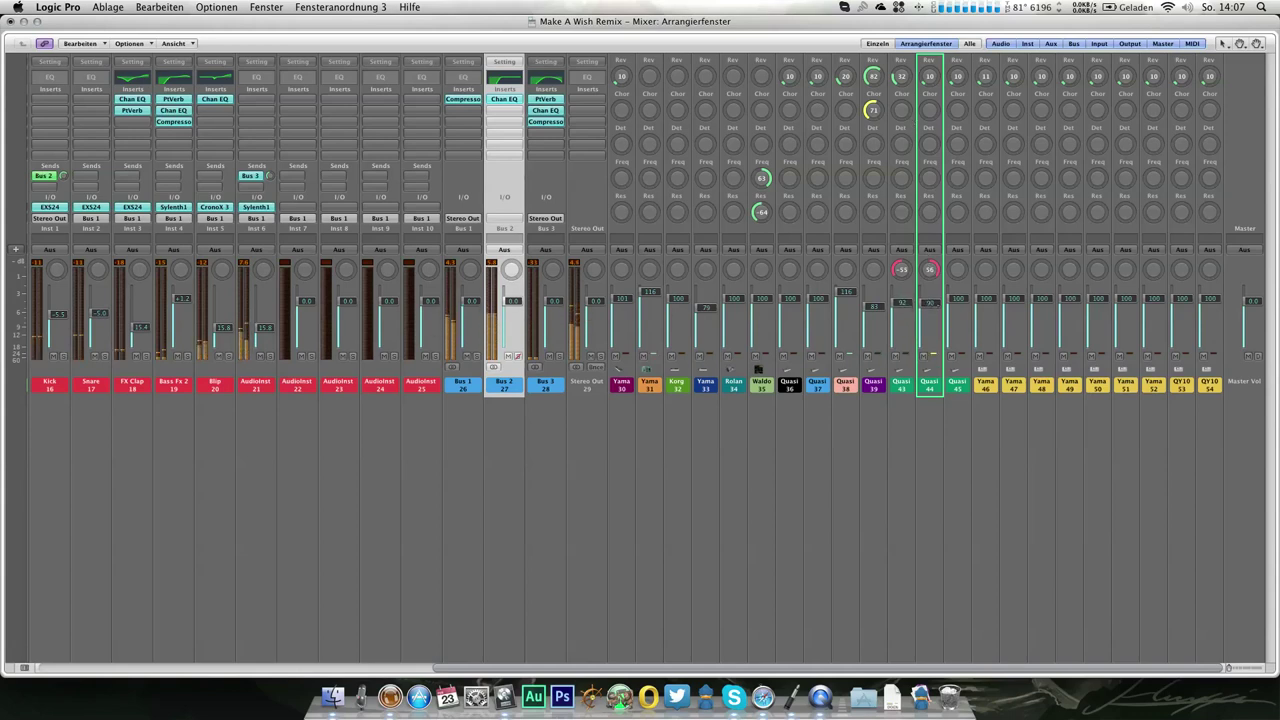
Raise track 44's reverb to 31, set track 43's volume to 87, and return to the arrangement with the playhead just before bar 35
left_click_drag(930, 77, 930, 70)
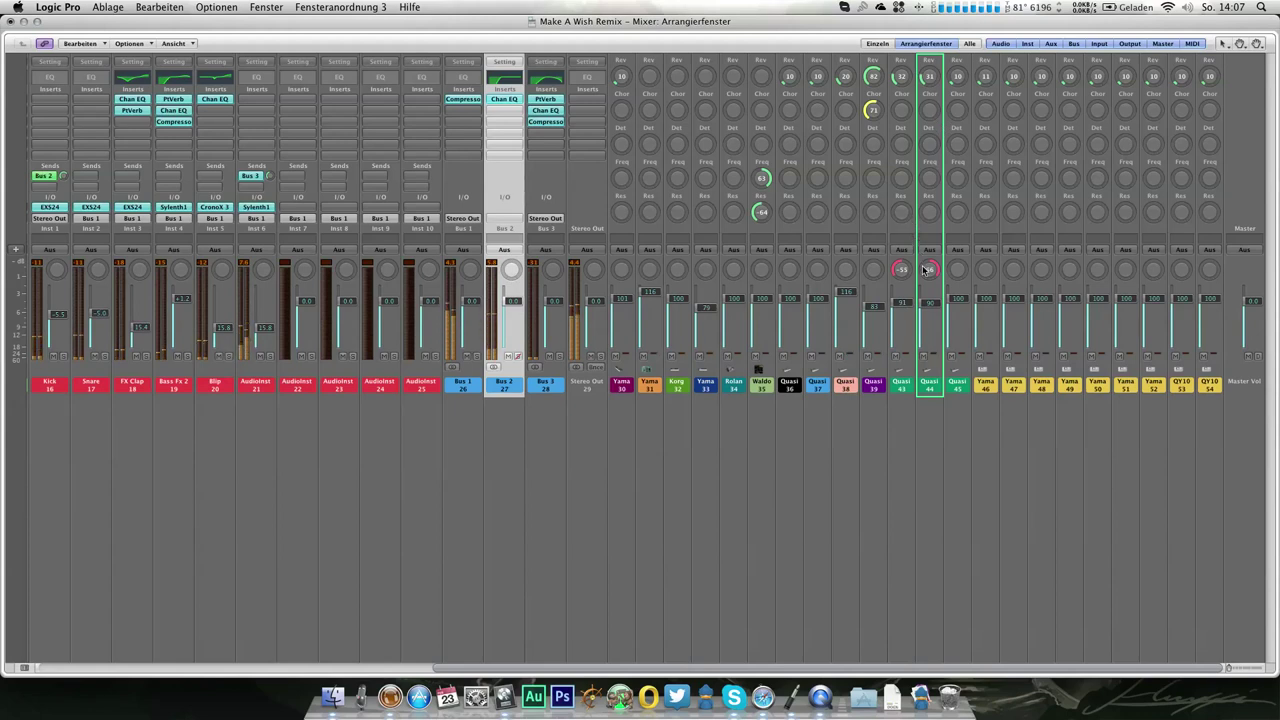
left_click_drag(903, 302, 903, 305)
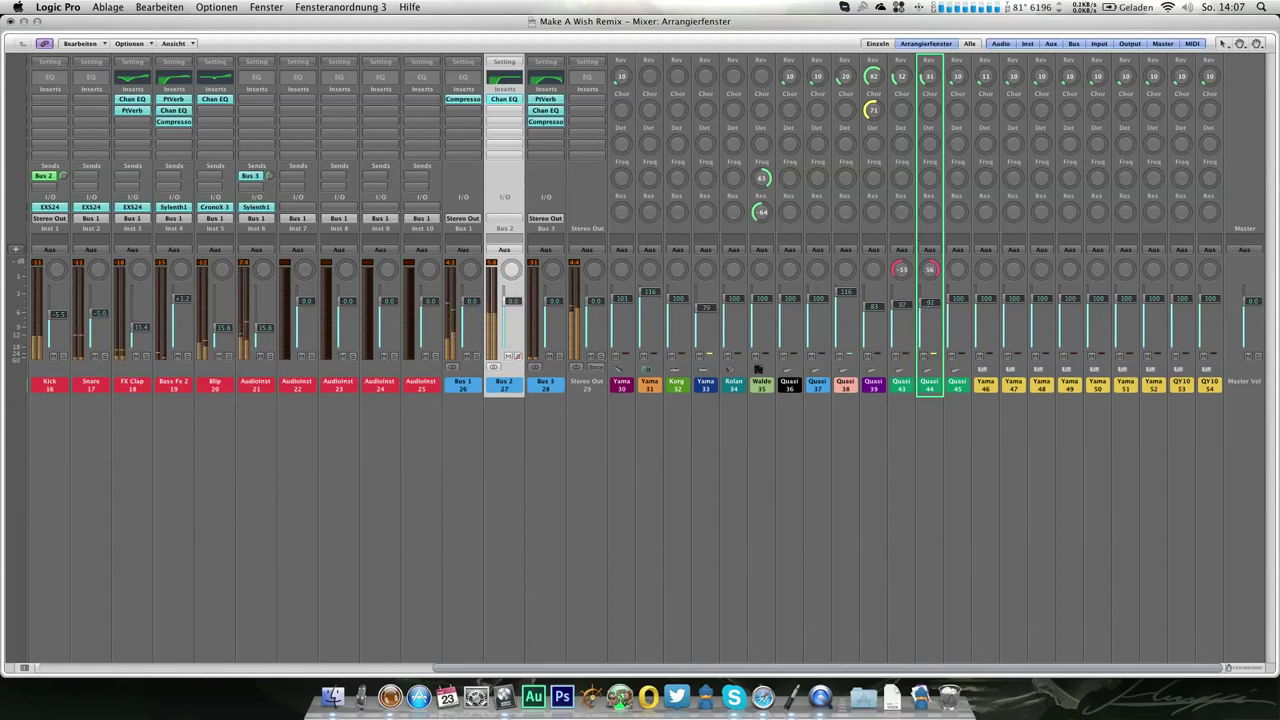
key("1")
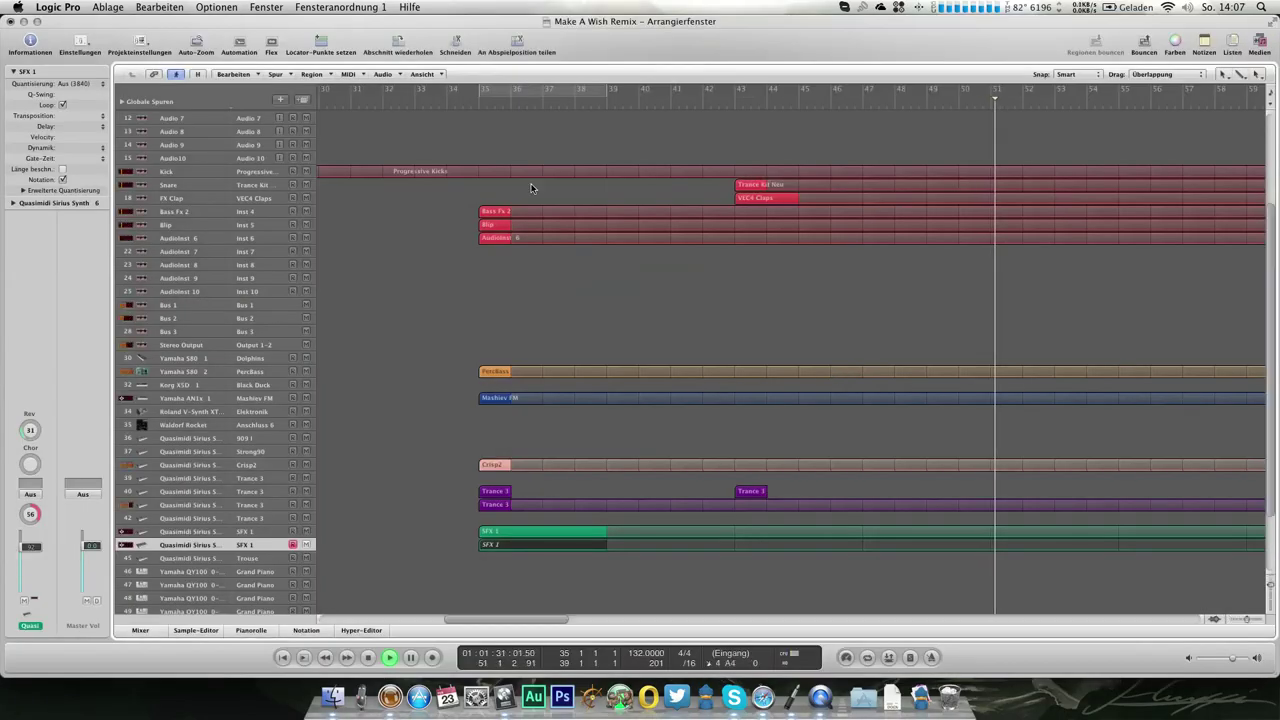
key("space")
left_click(468, 105)
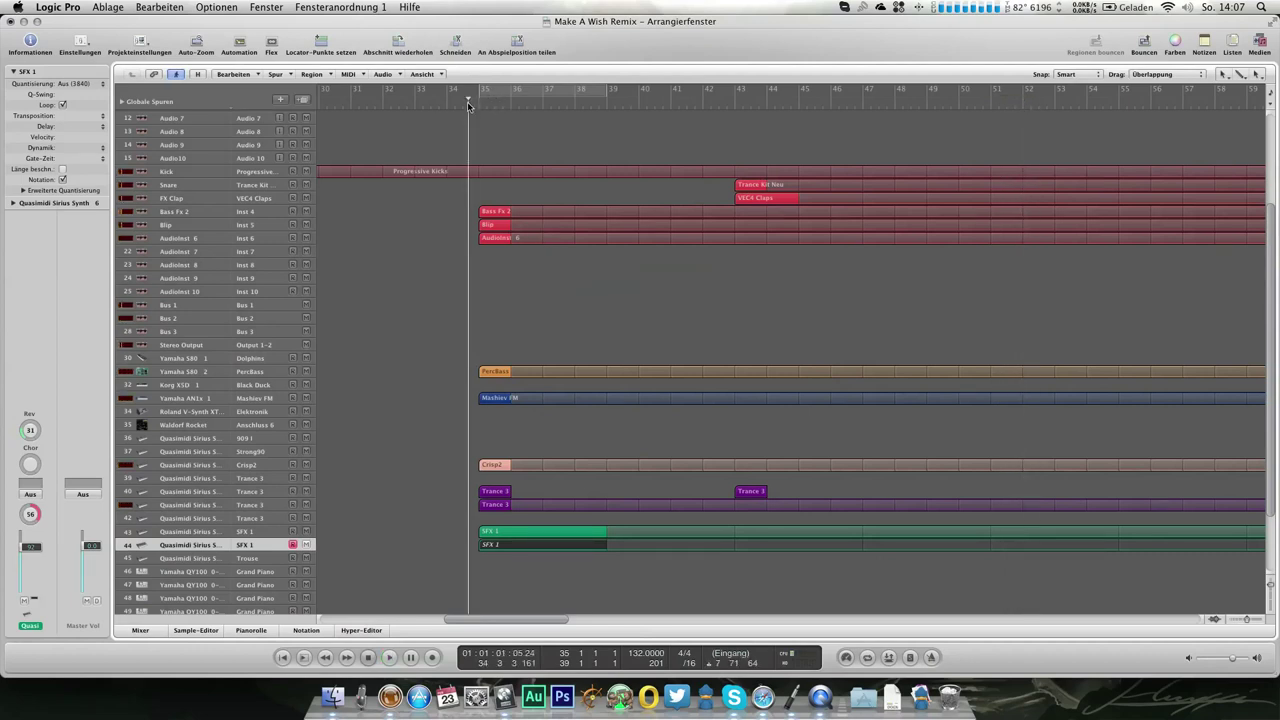
Load the LennarDigital Sylenth1 instrument on AudioInst 7 and initialize its preset
left_click(250, 251)
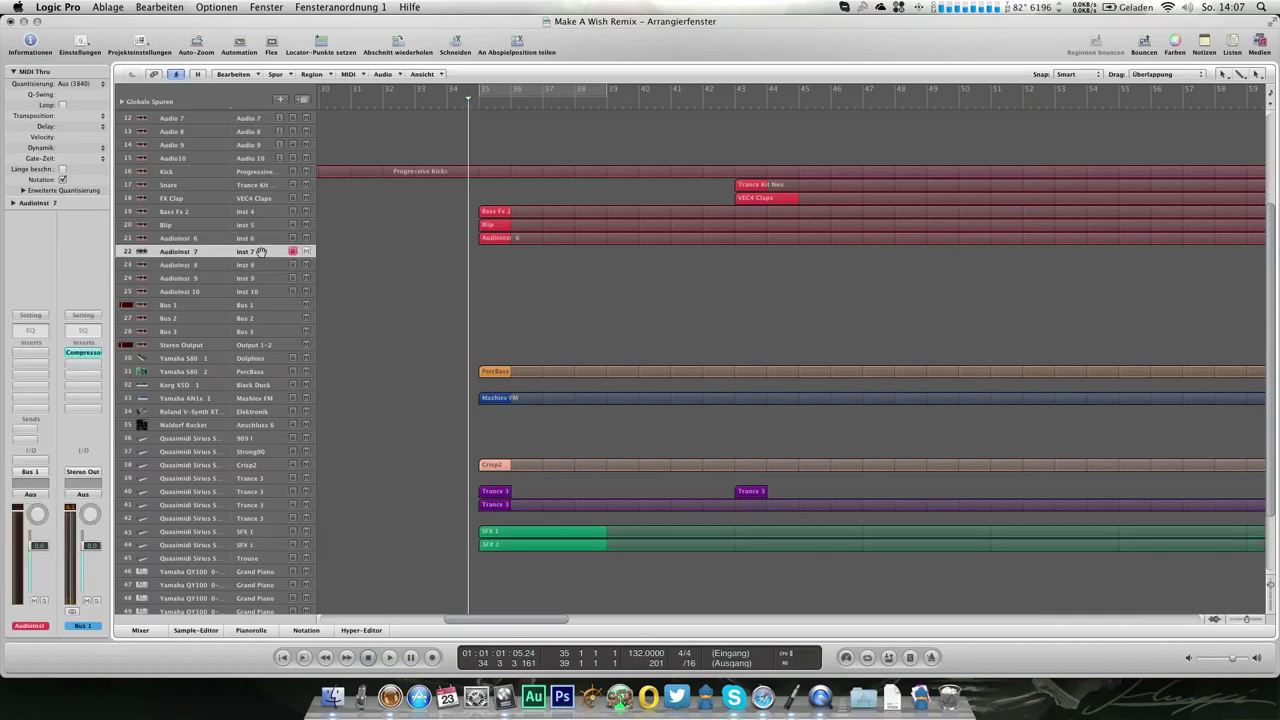
left_click(35, 467)
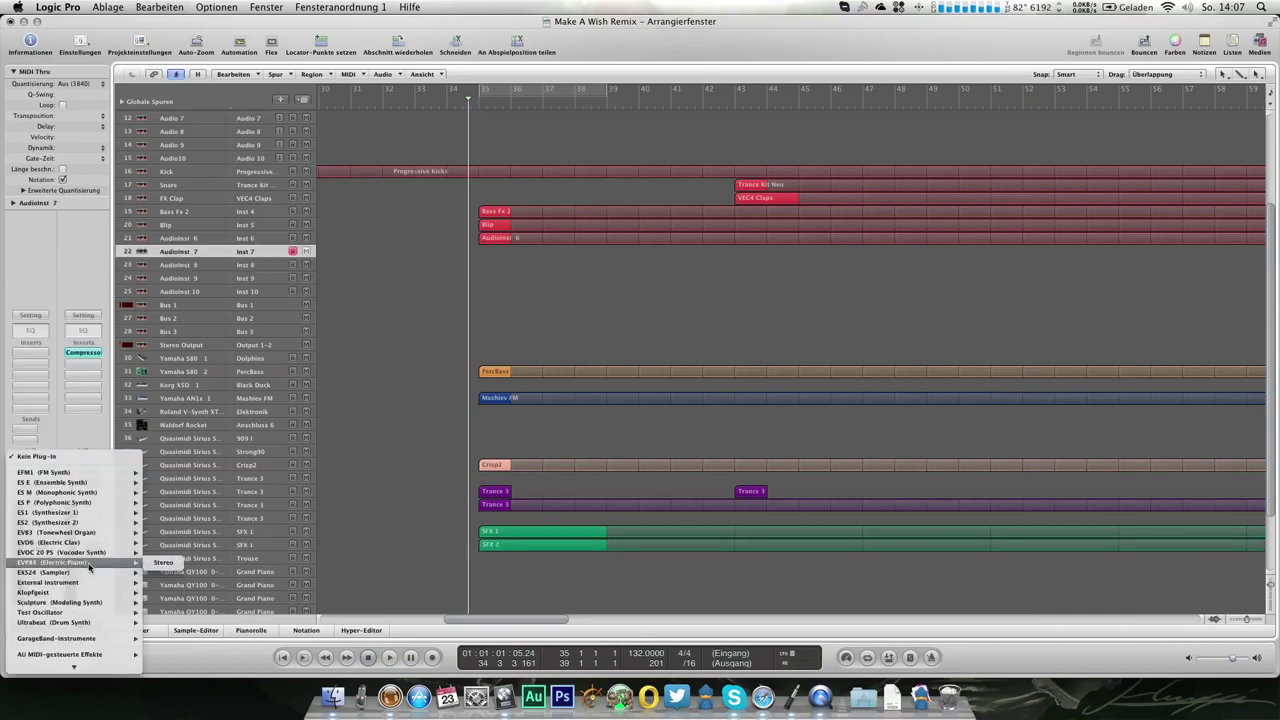
mouse_move(90, 574)
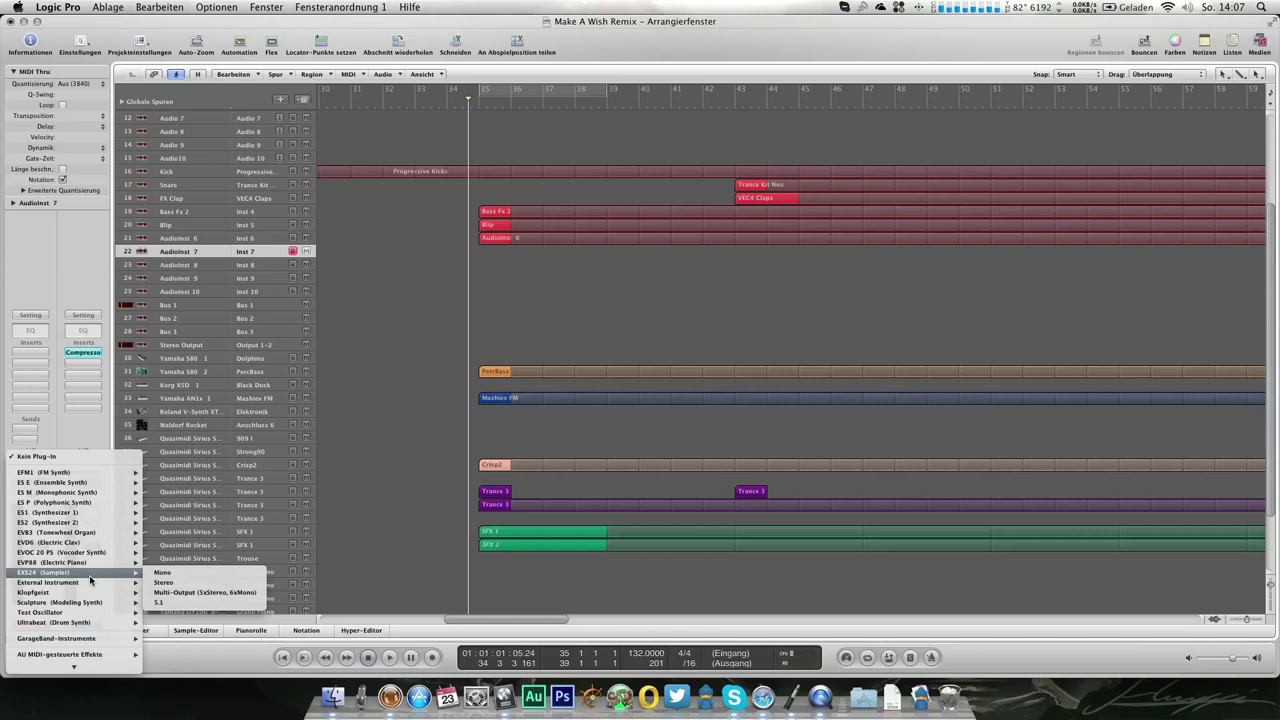
mouse_move(110, 666)
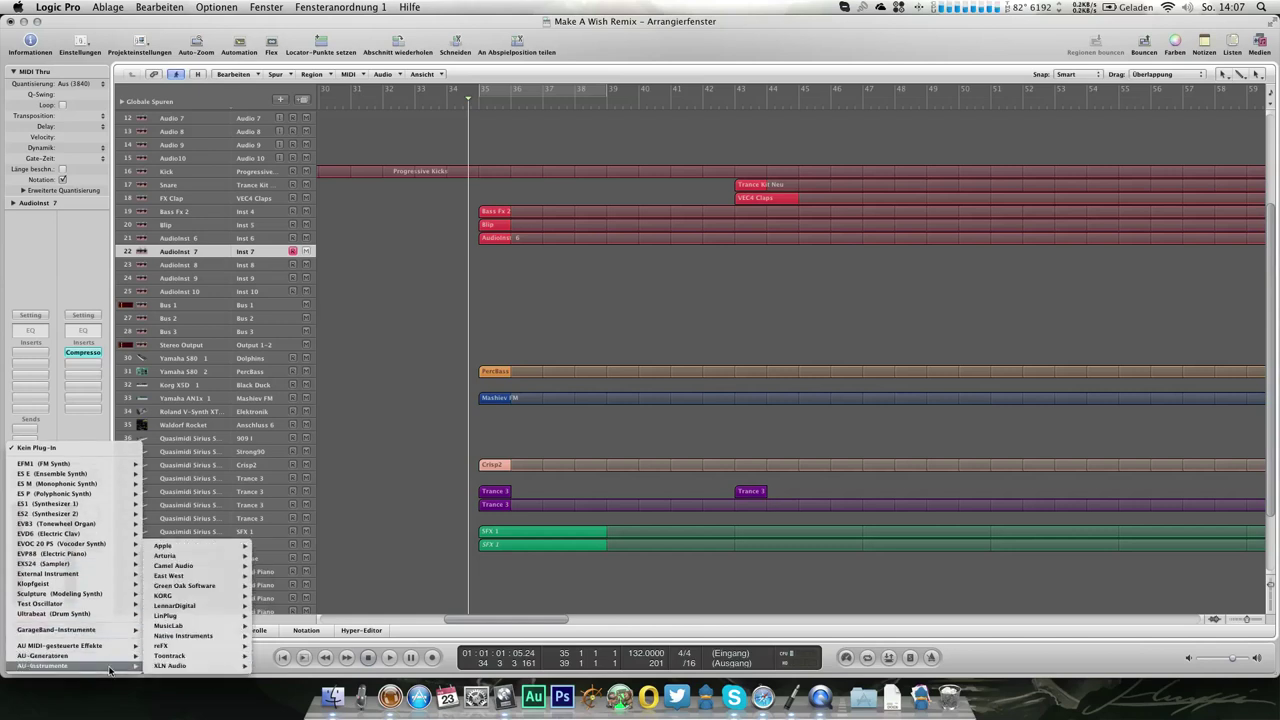
mouse_move(197, 610)
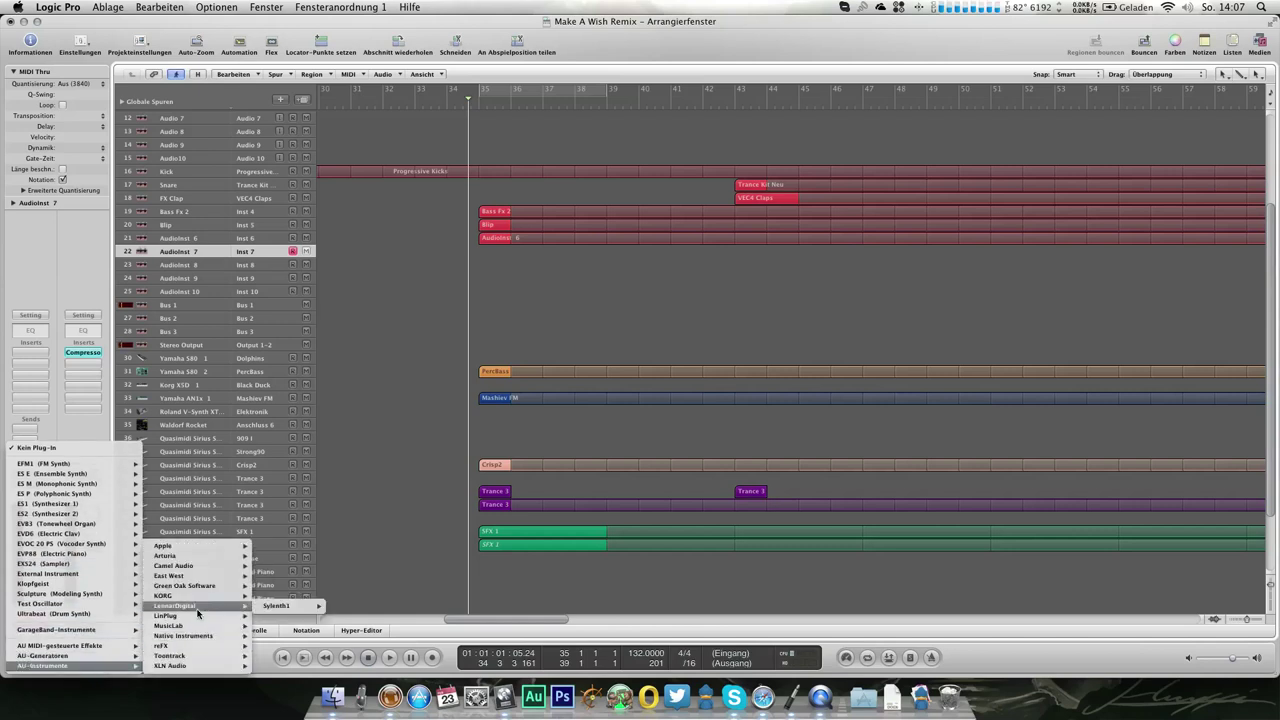
mouse_move(300, 607)
left_click(342, 607)
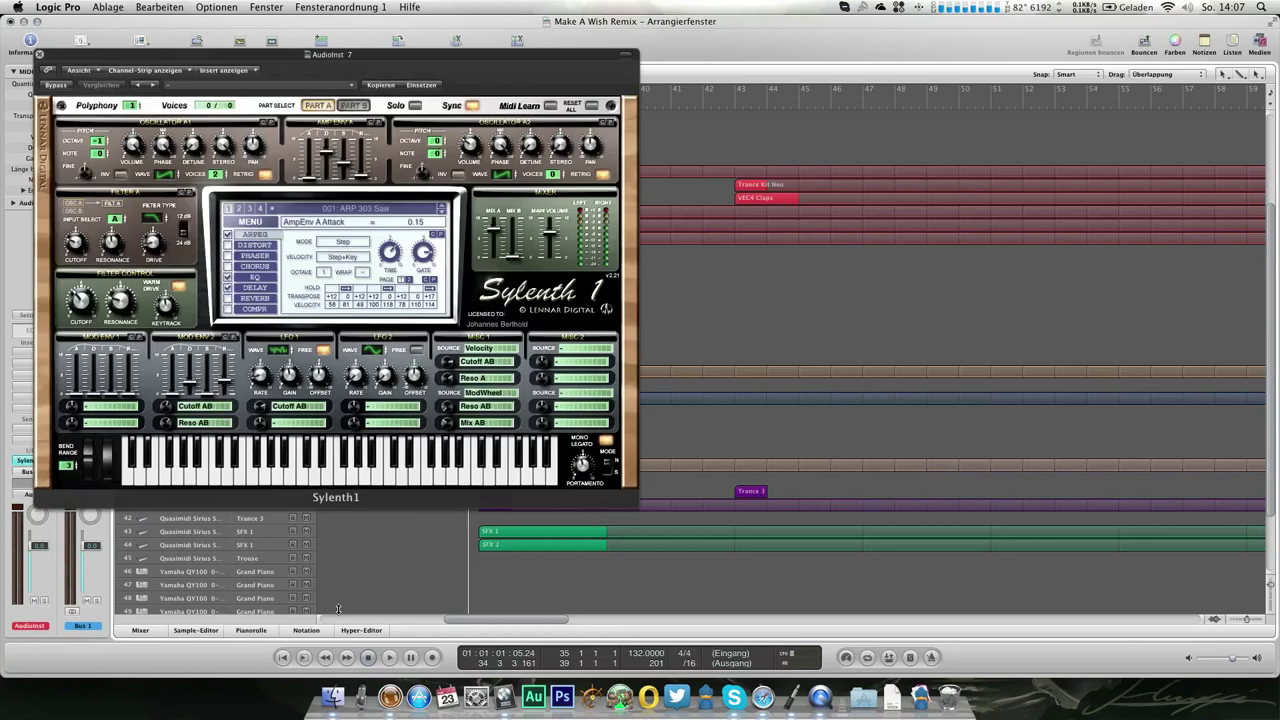
left_click(252, 222)
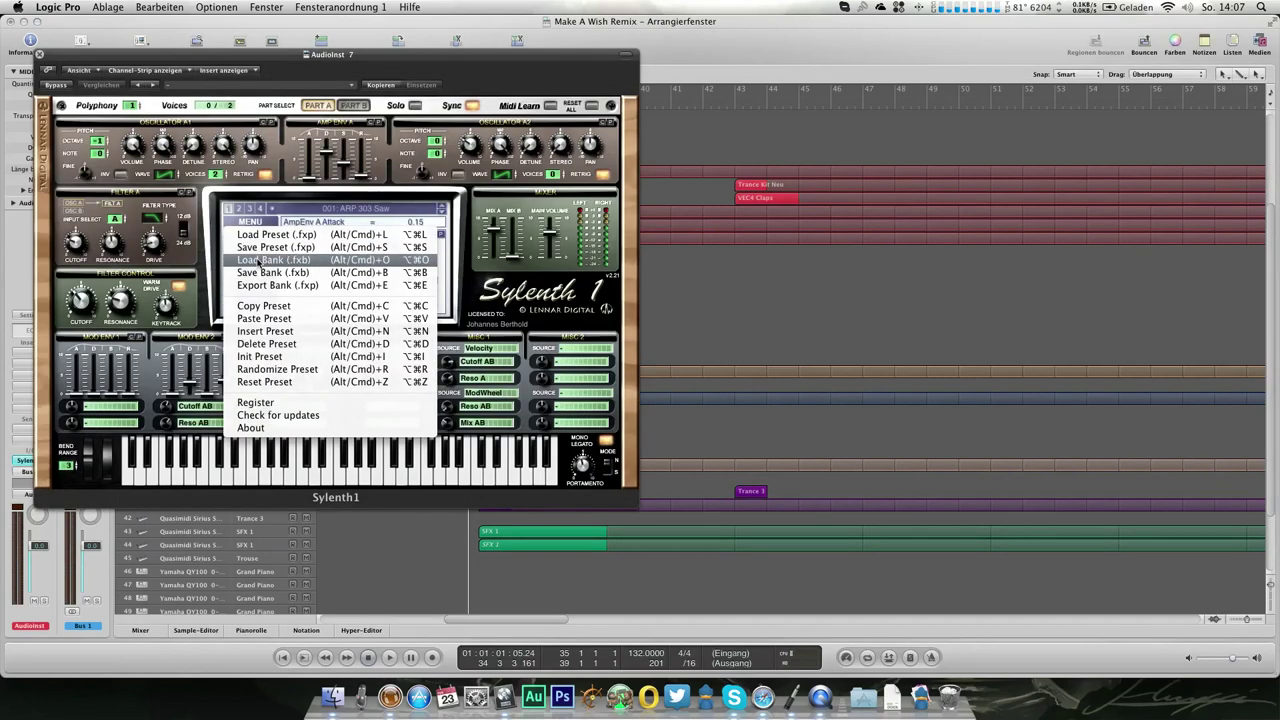
left_click(268, 357)
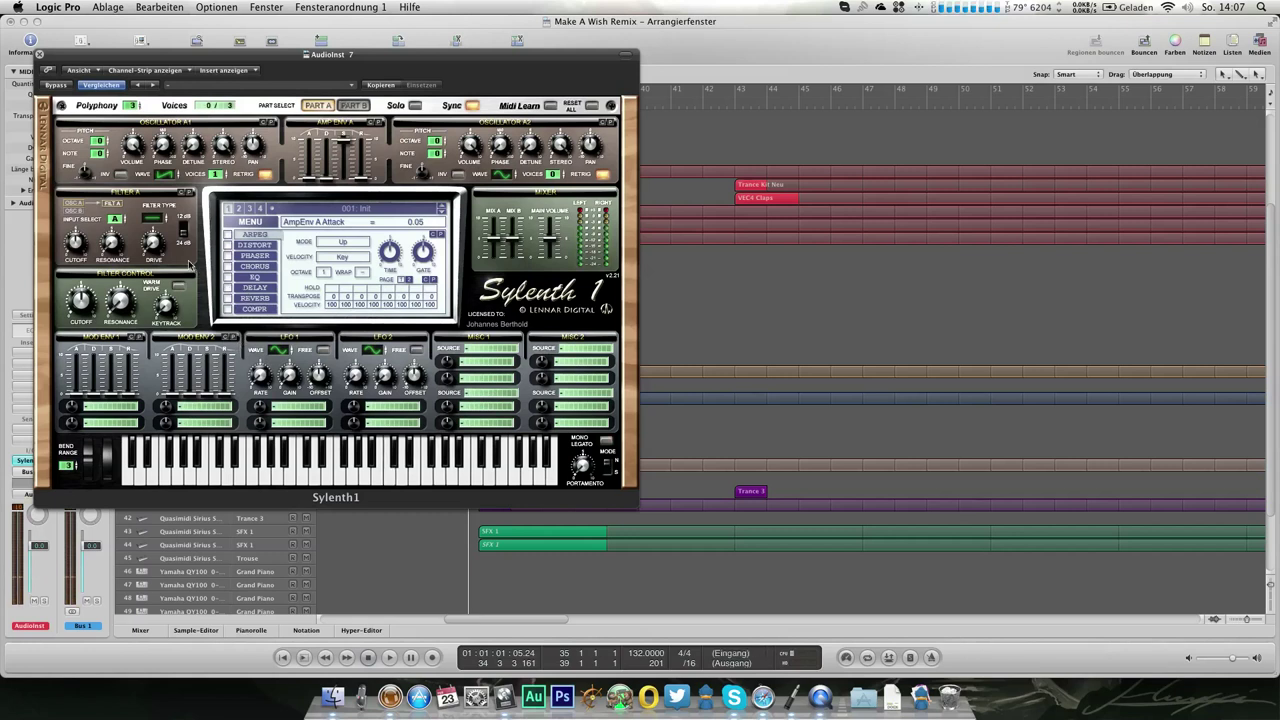
Give Sylenth1 oscillators A1 and A2 8 voices each without retrigger, and detune both, with A1 at 3.90
left_click_drag(216, 174, 221, 38)
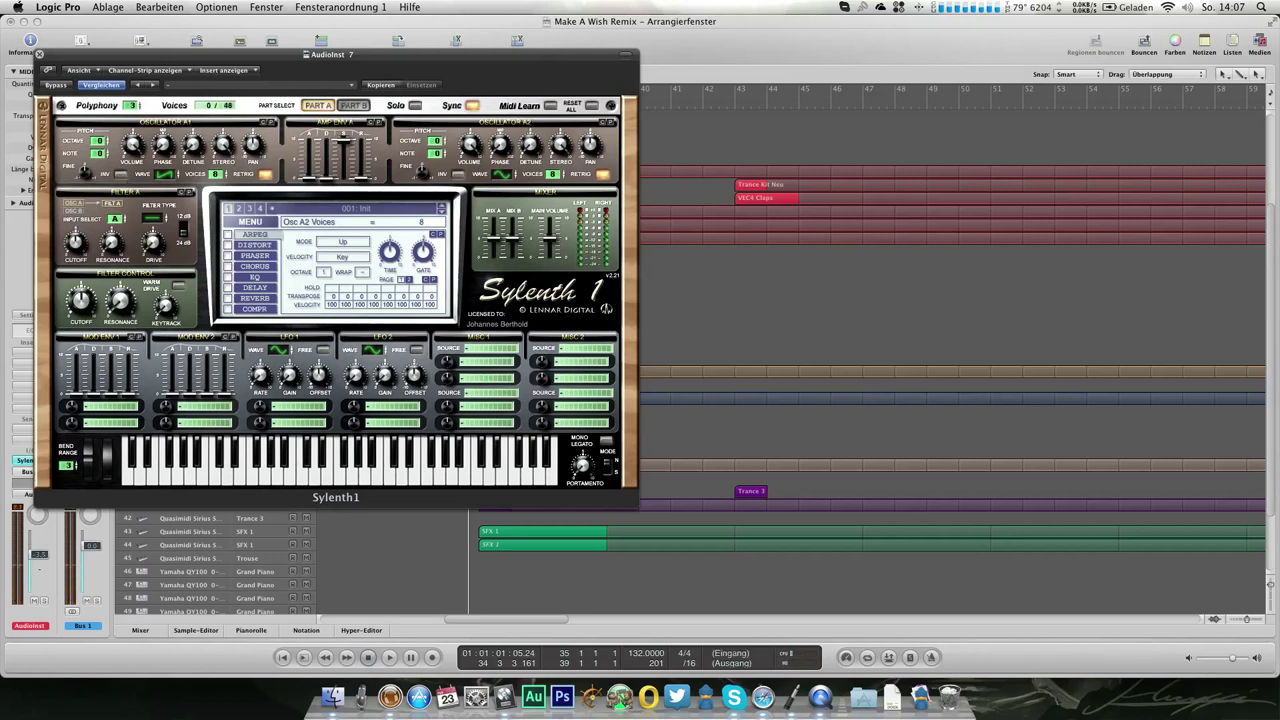
left_click(266, 176)
left_click_drag(194, 143, 194, 86)
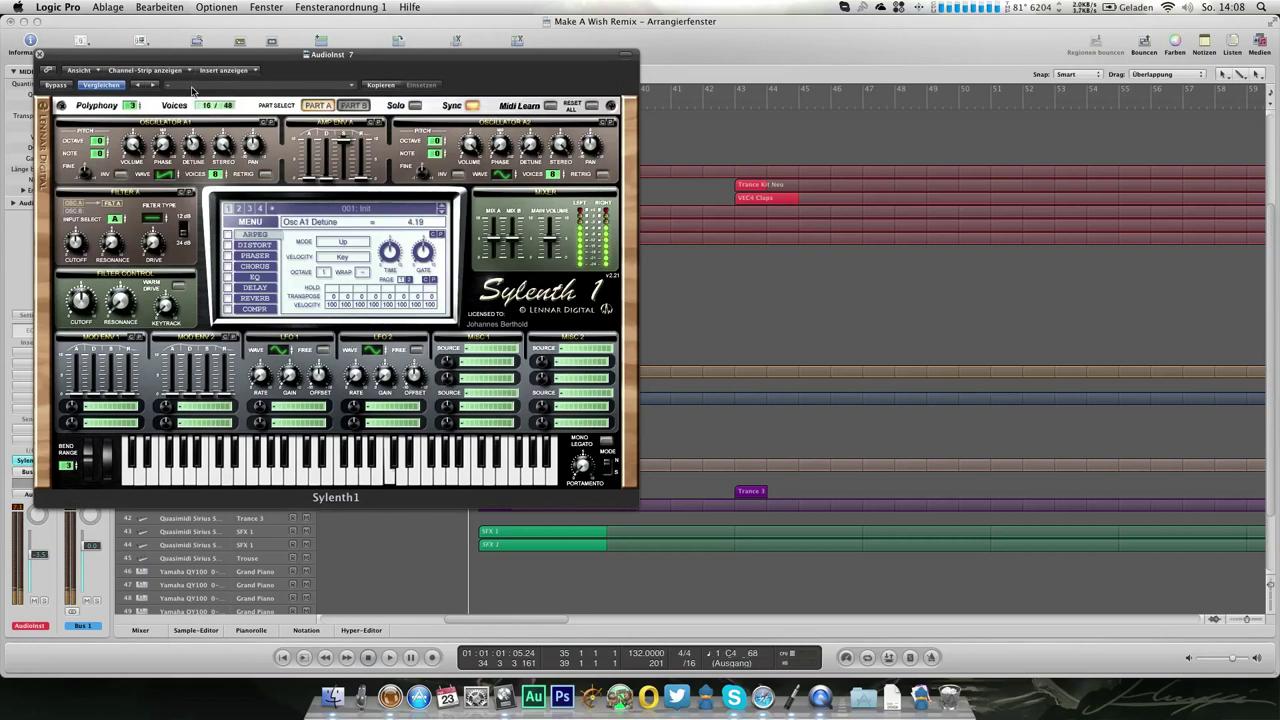
left_click_drag(528, 150, 515, 95)
left_click(503, 175)
left_click_drag(192, 148, 186, 155)
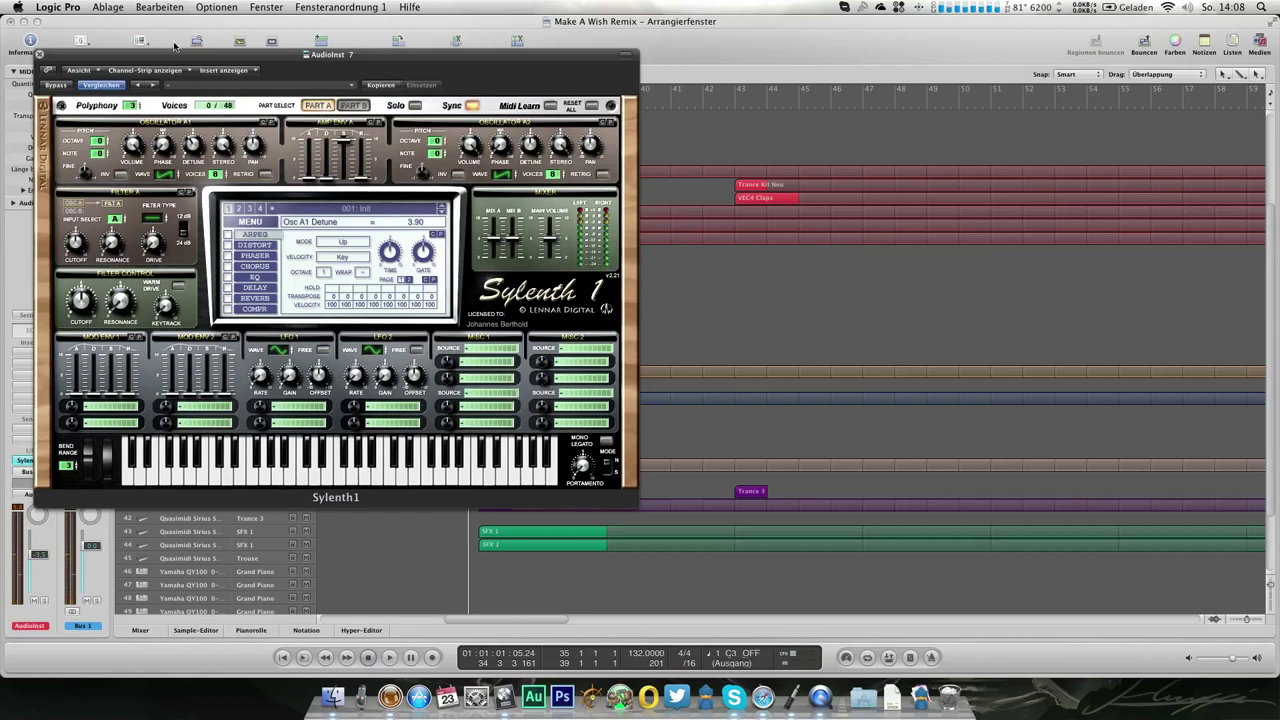
Set Sylenth1's polyphony to 8 and amp envelope A release to 0.44, and close the plug-in window
left_click_drag(135, 103, 133, 63)
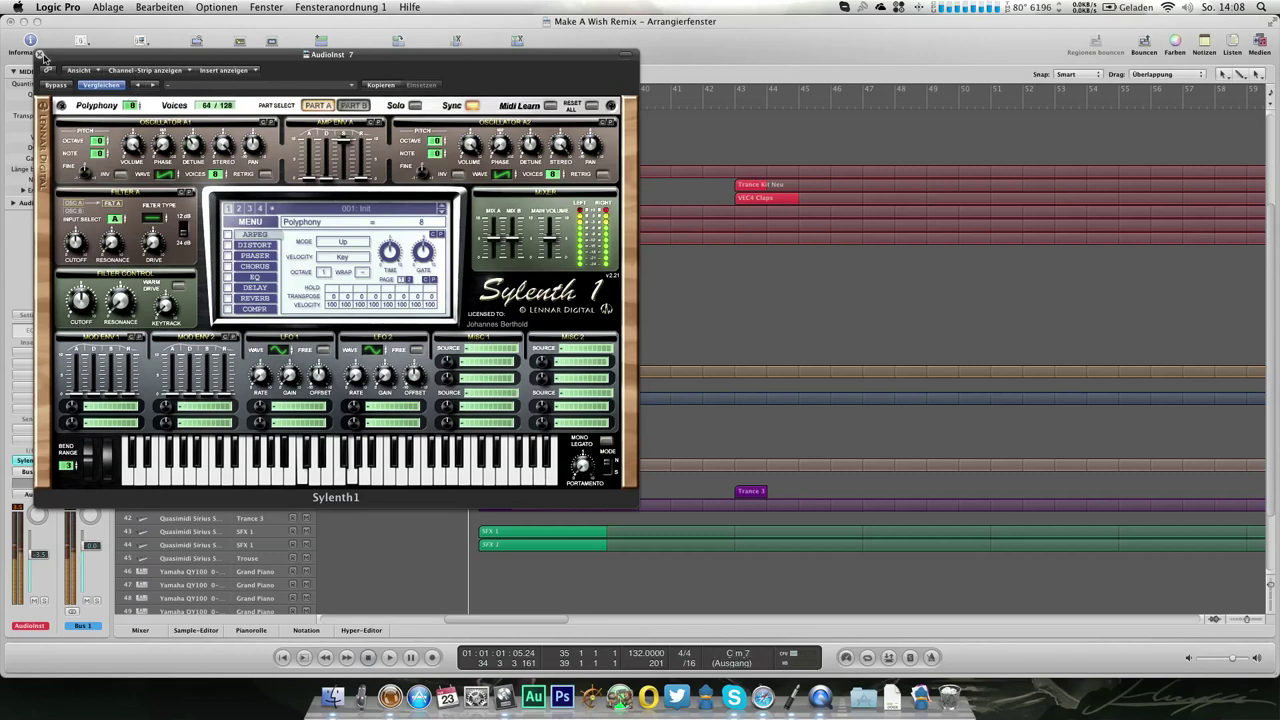
left_click_drag(306, 178, 359, 180)
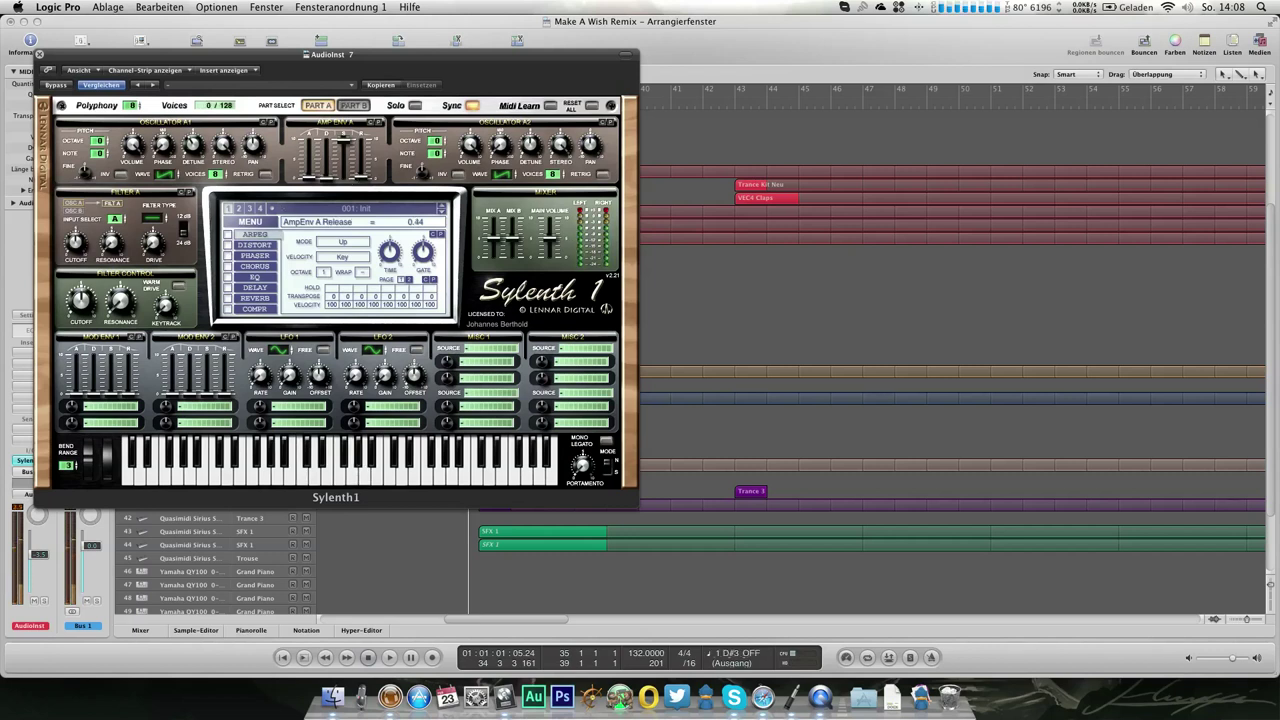
key("super+w")
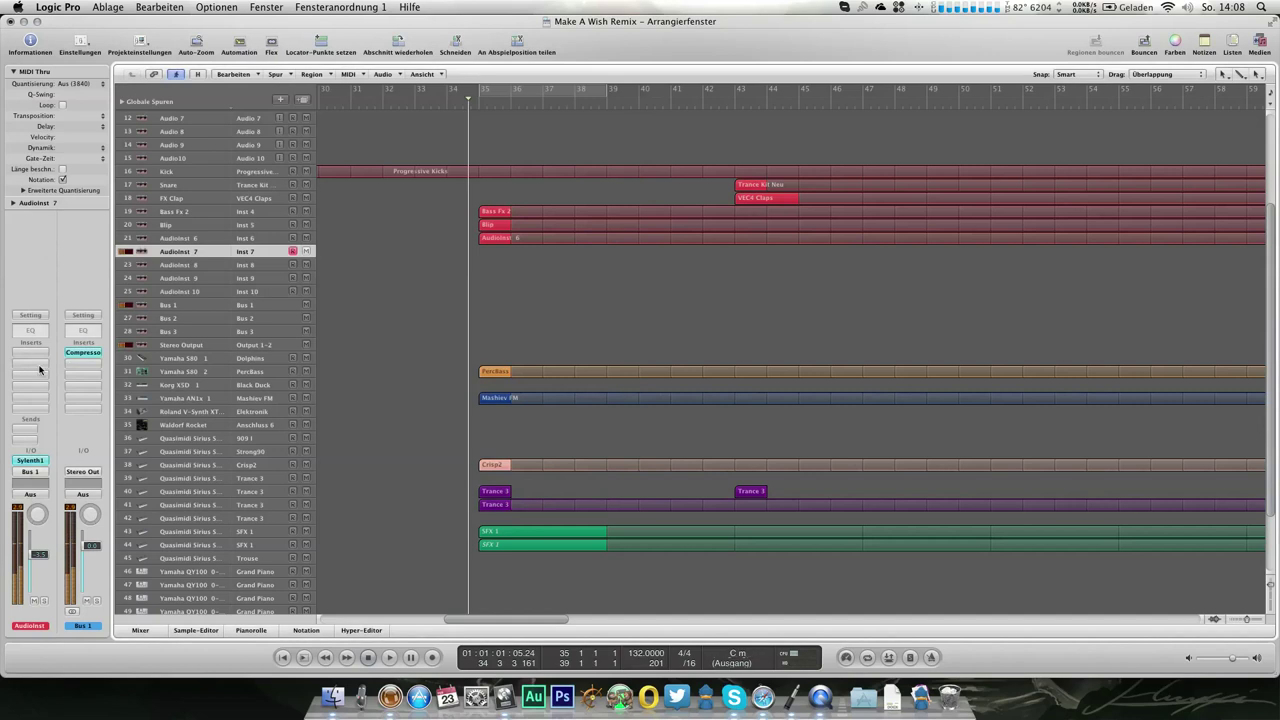
Insert a Channel EQ on AudioInst 7, boost 7400 Hz (Q 0.12) and 174 Hz (Q 0.37) by 9 dB each, and lower the track volume
double_click(32, 333)
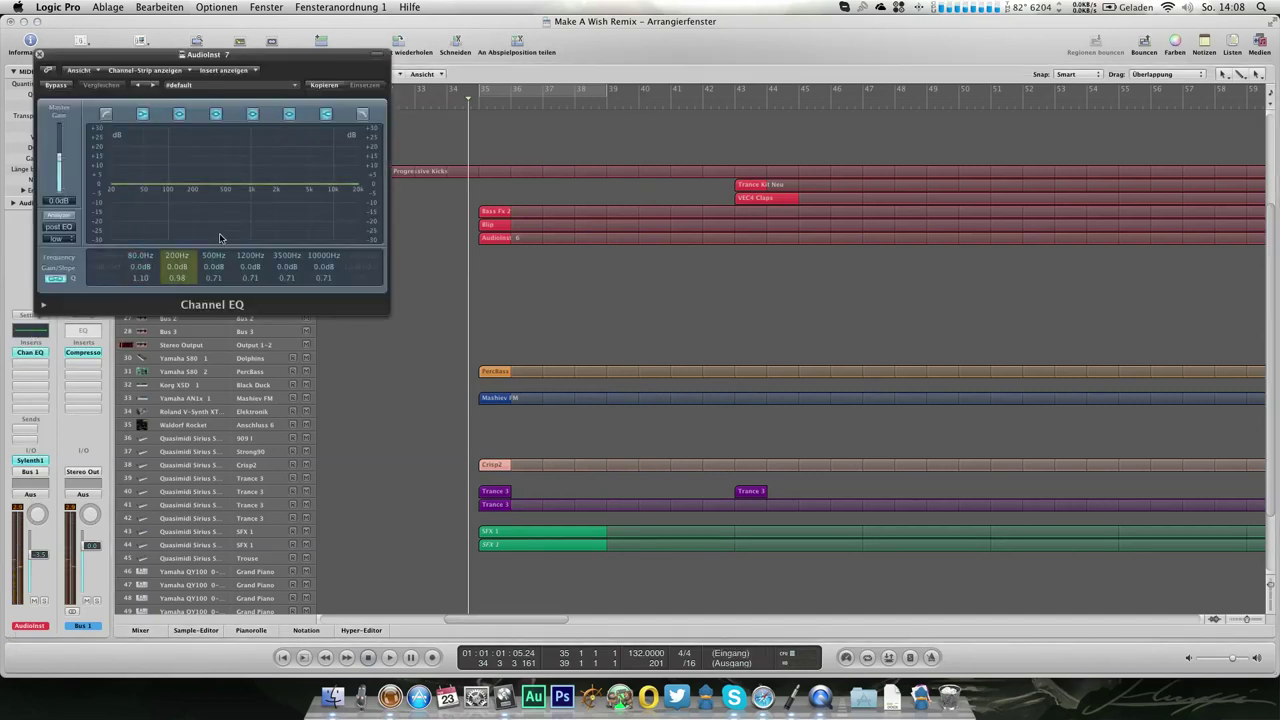
left_click_drag(287, 267, 287, 250)
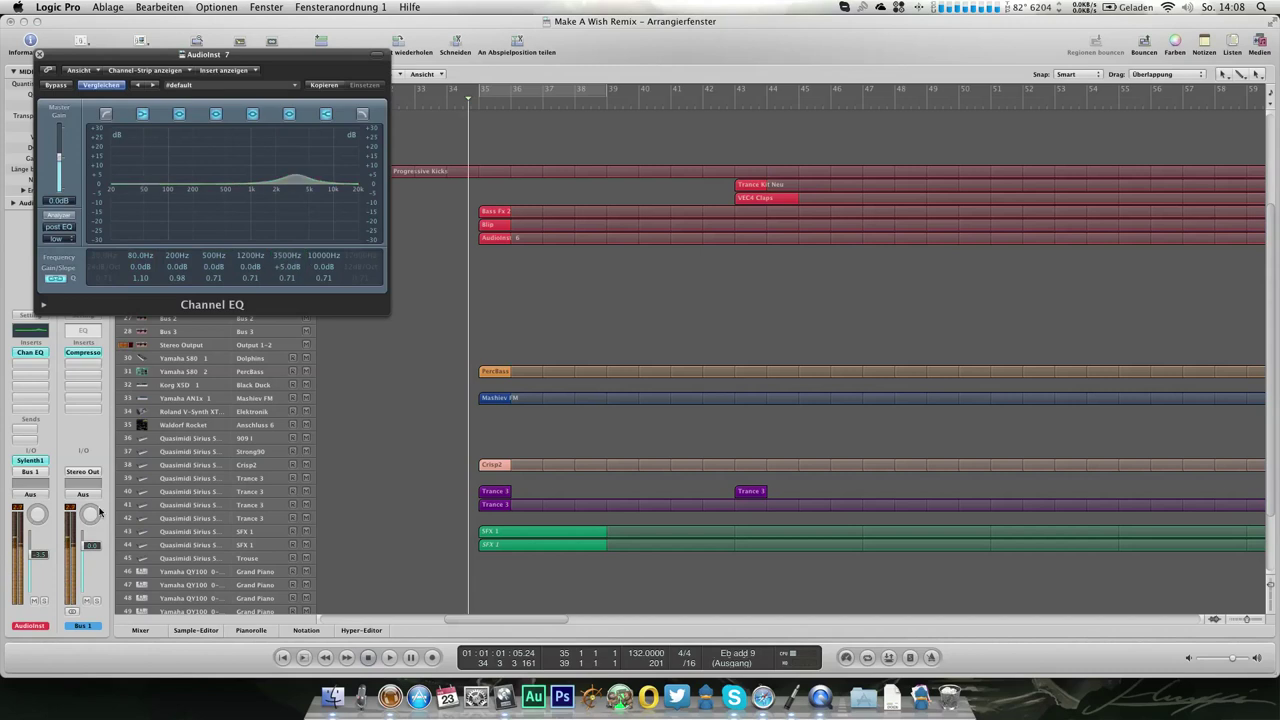
left_click_drag(36, 560, 36, 570)
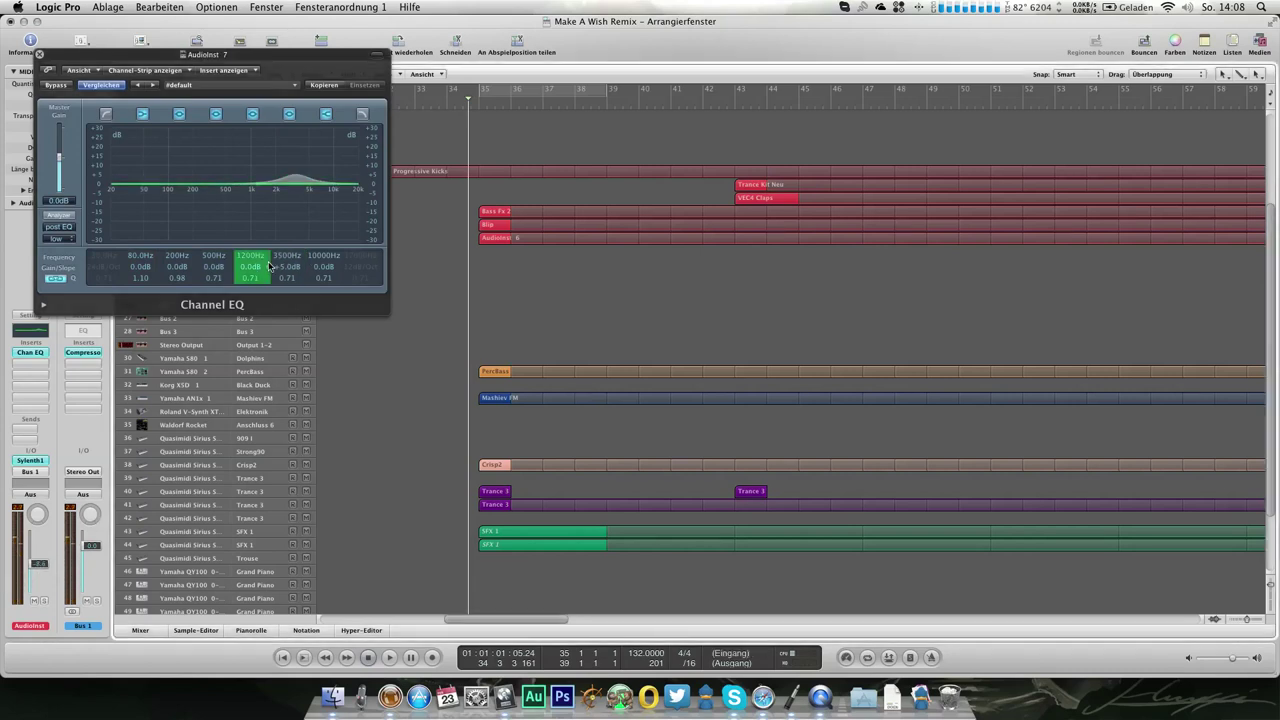
mouse_move(285, 281)
left_mouse_down()
mouse_move(287, 305)
mouse_move(284, 258)
left_mouse_up()
left_click_drag(283, 247, 281, 233)
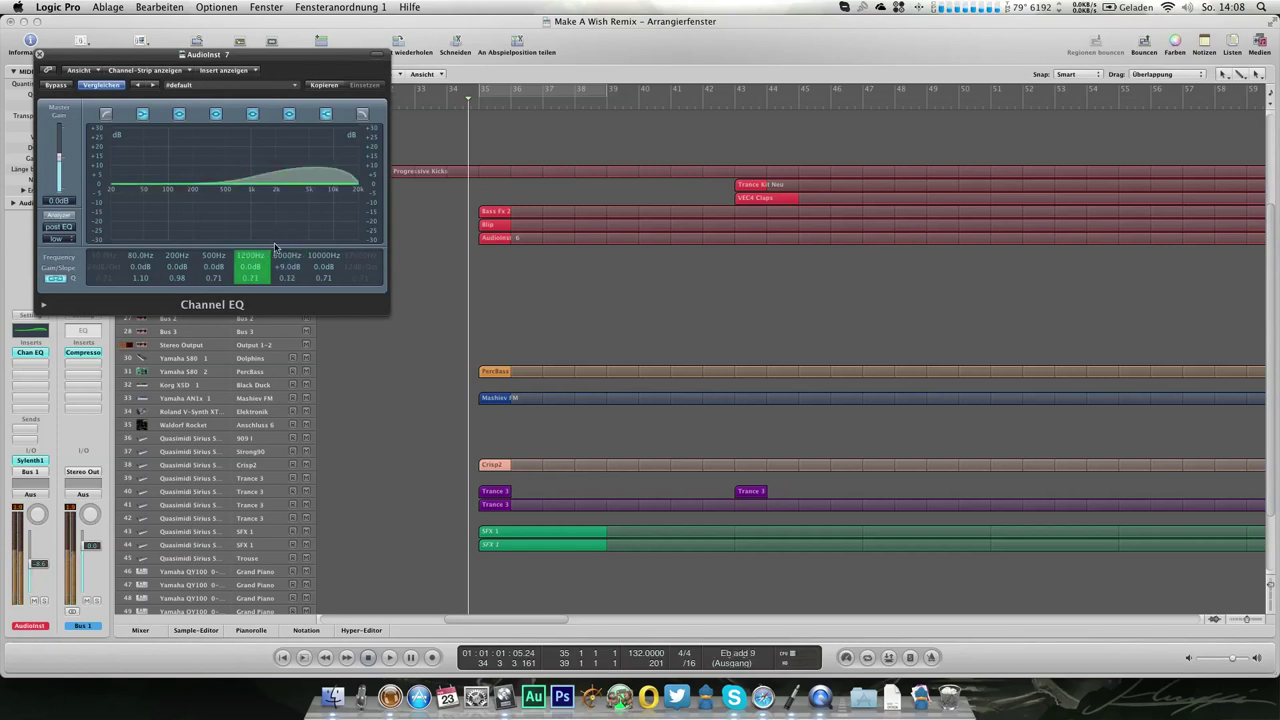
left_click_drag(286, 261, 285, 247)
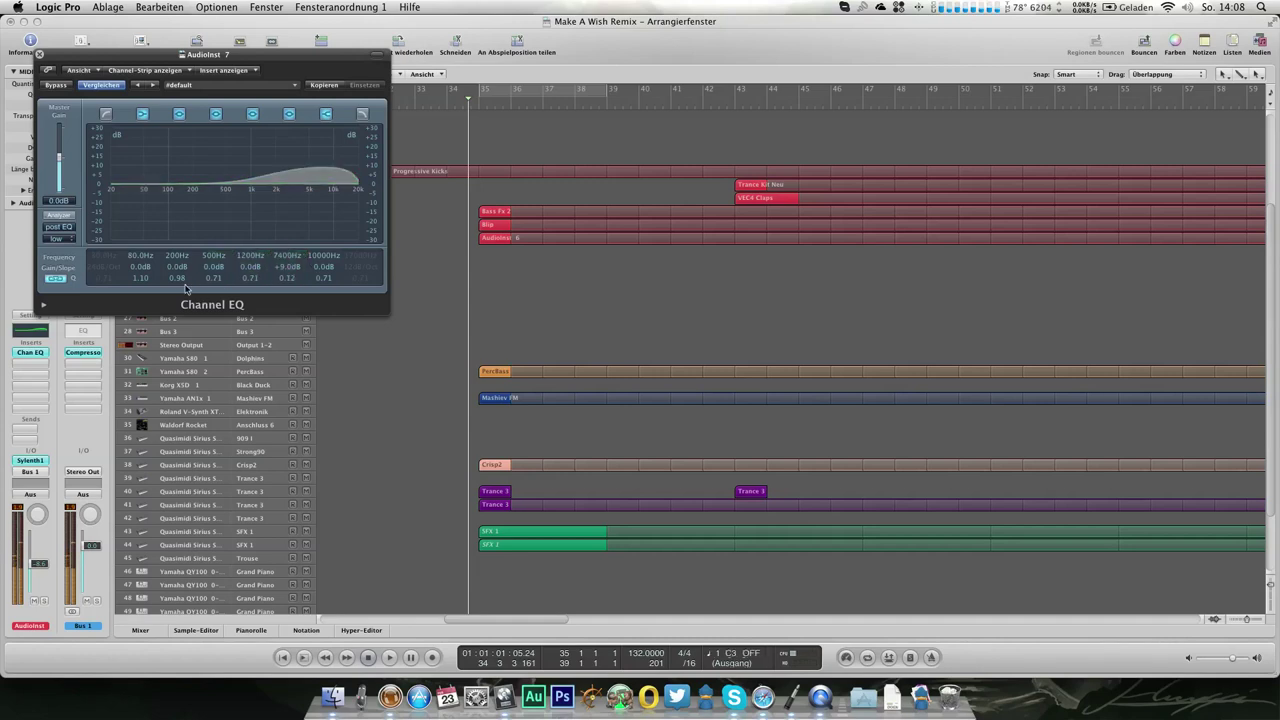
mouse_move(177, 272)
left_mouse_down()
mouse_move(180, 292)
mouse_move(174, 262)
left_mouse_up()
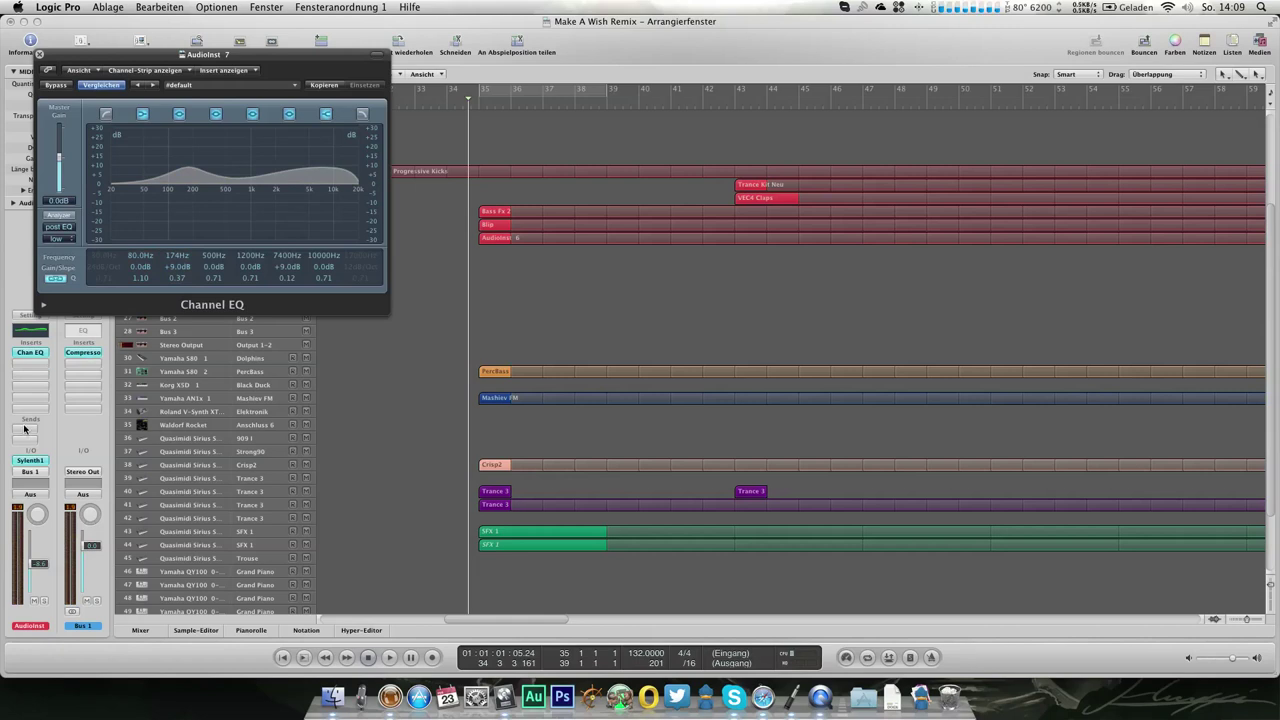
In the mixer, add sends from AudioInst 7 to Bus 4 and Bus 5, making the Bus 5 send pre-fader at -7.6 dB
key("3")
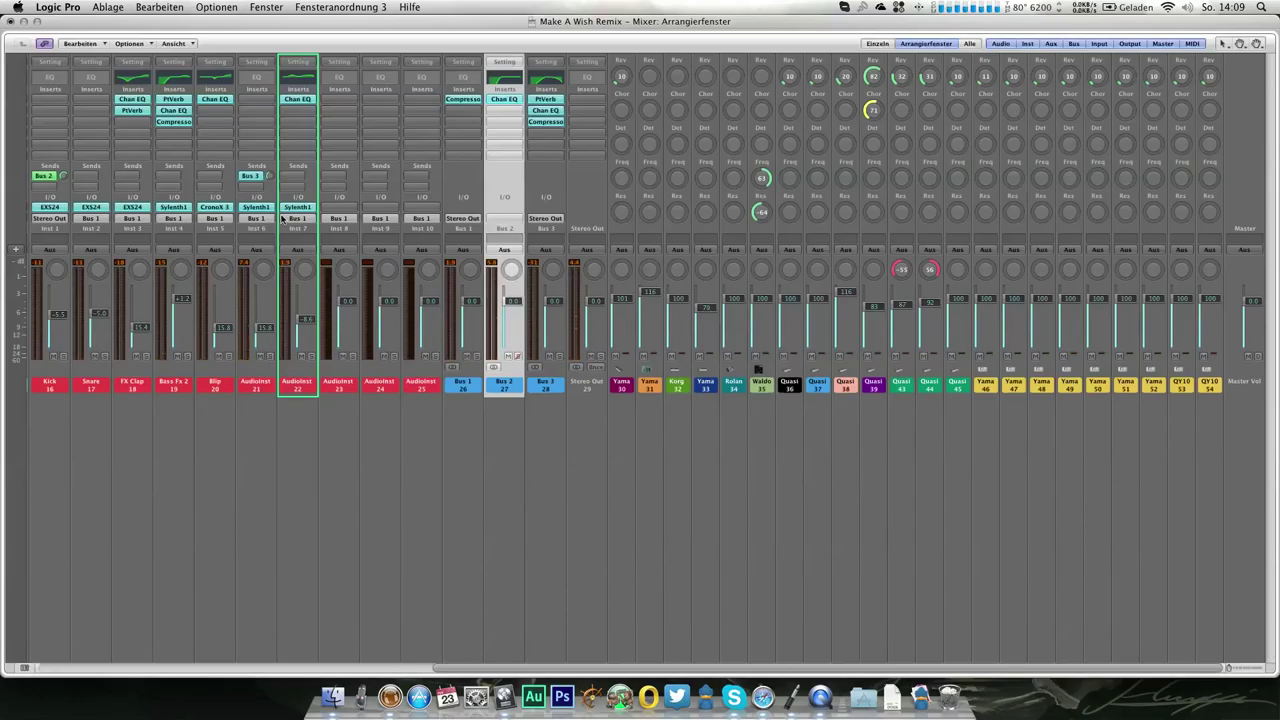
left_click(303, 175)
mouse_move(300, 188)
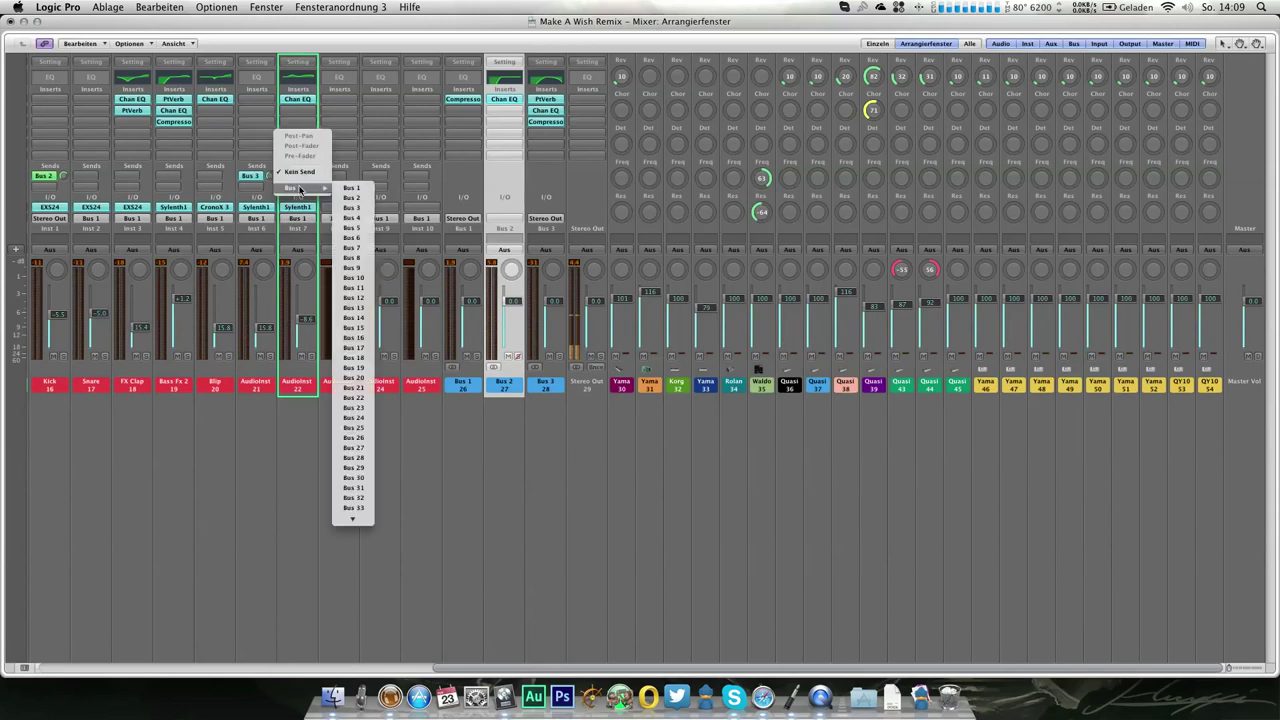
left_click(360, 217)
left_click(299, 180)
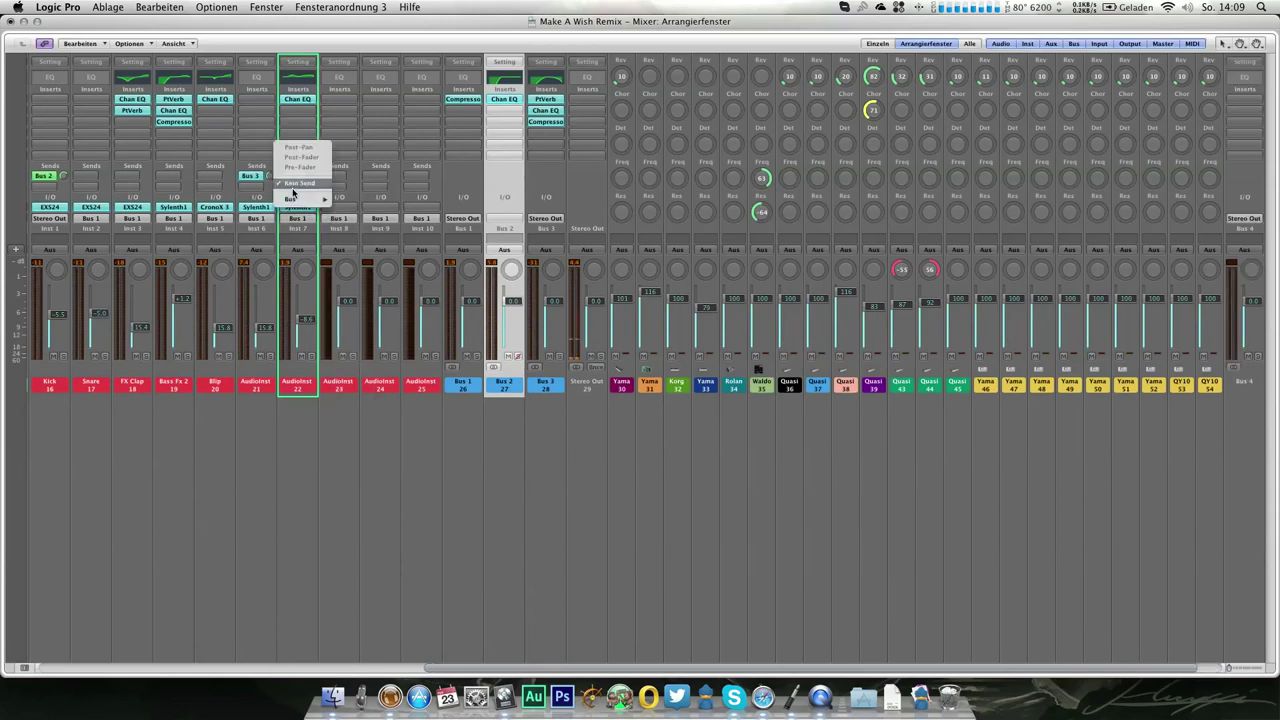
mouse_move(302, 201)
left_click(362, 241)
left_click(300, 188)
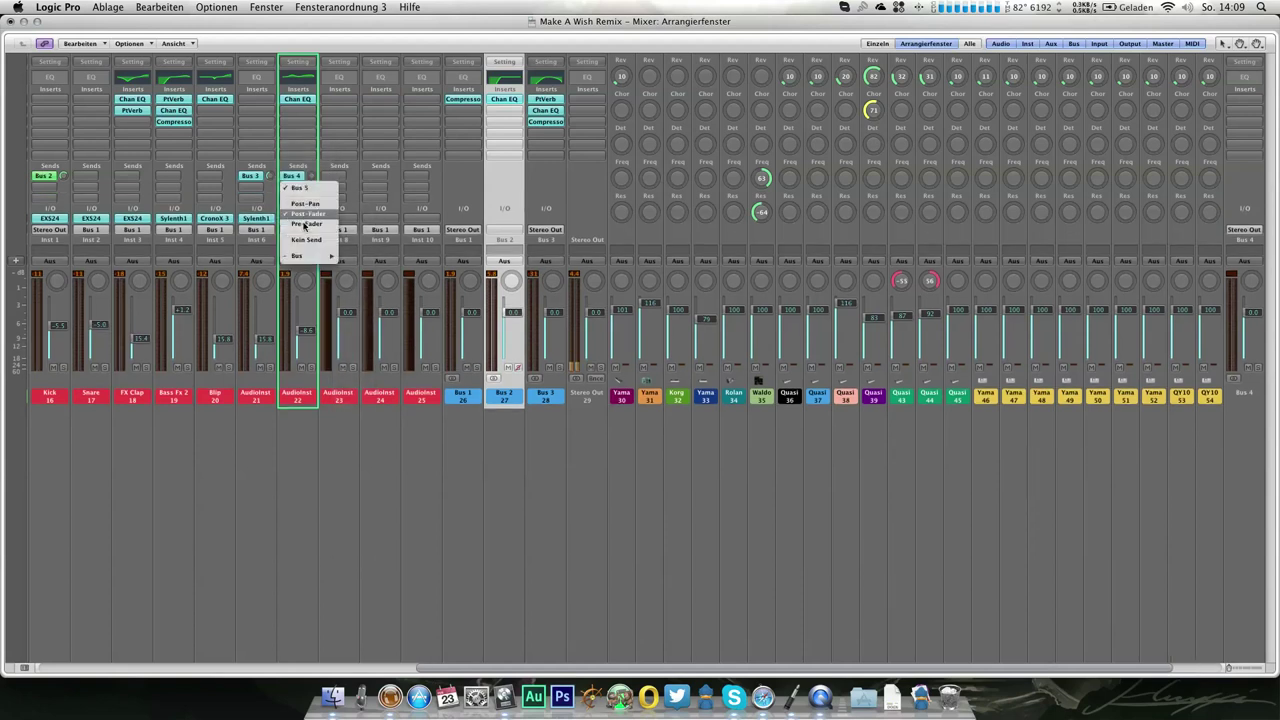
left_click(304, 224)
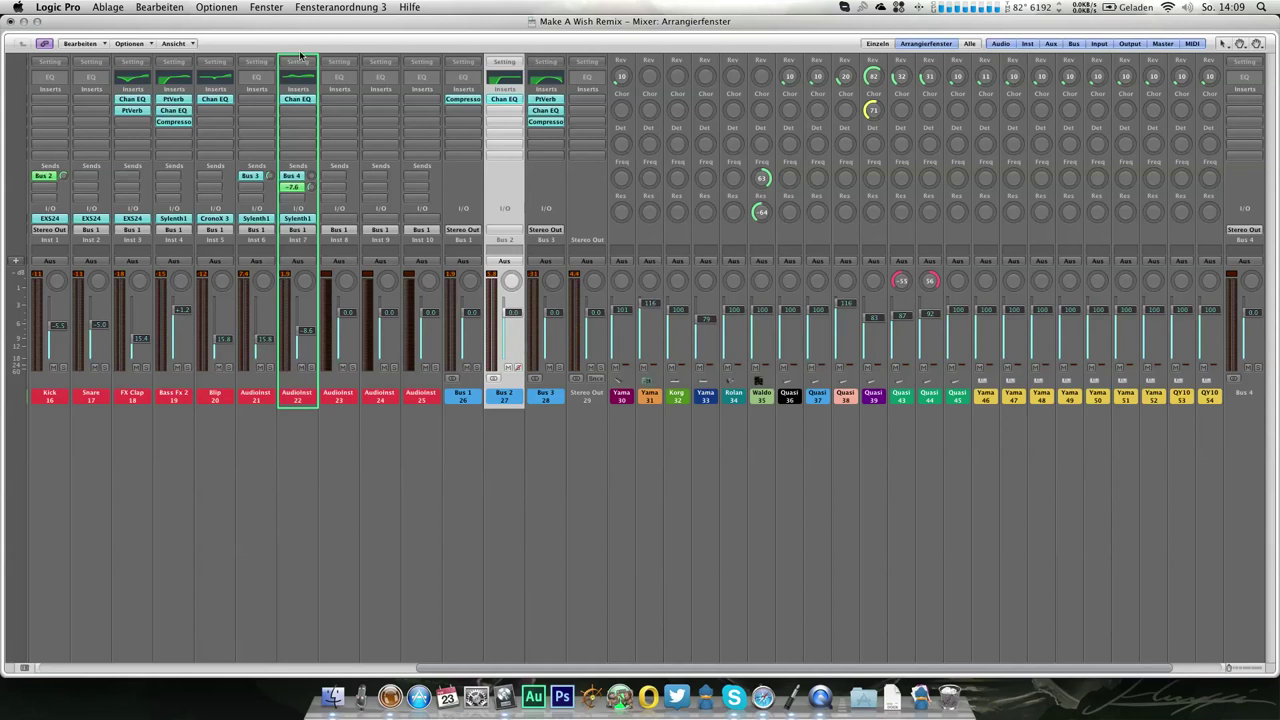
Set Bus 5 to no output and raise AudioInst 7's Bus 4 send to -4.4 dB
scroll(466, 385, "right", 5)
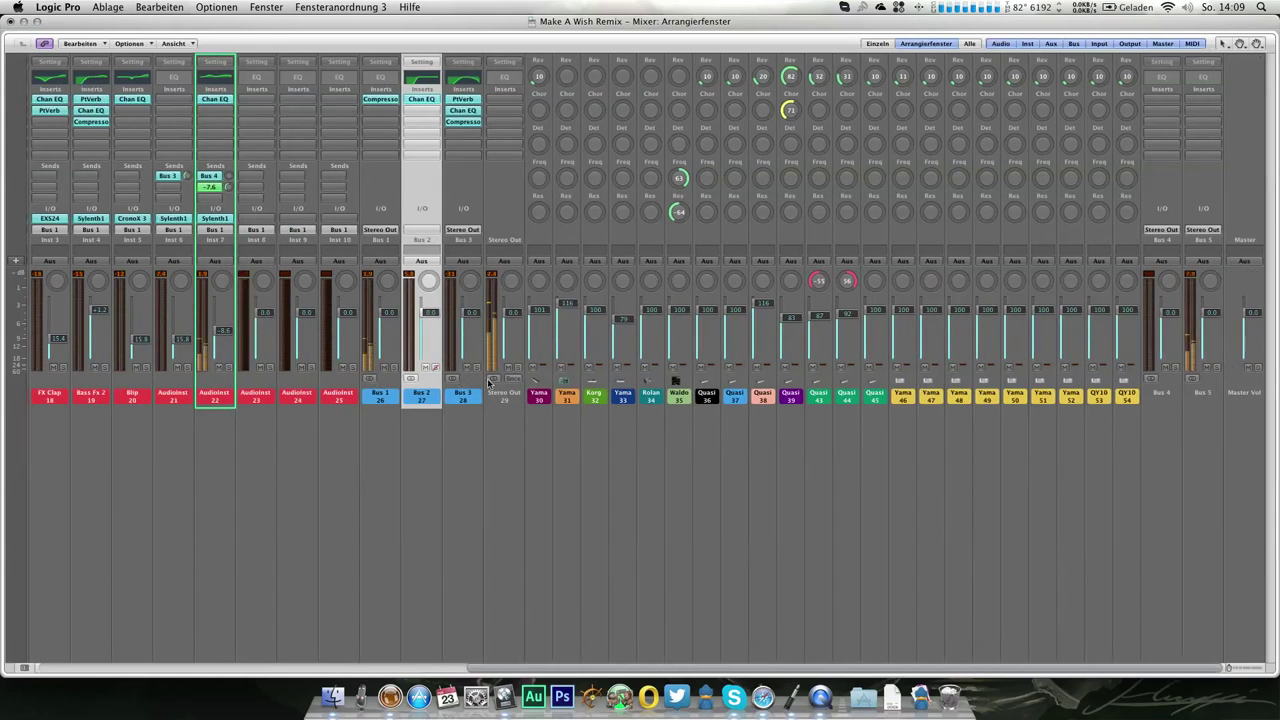
left_click(1205, 231)
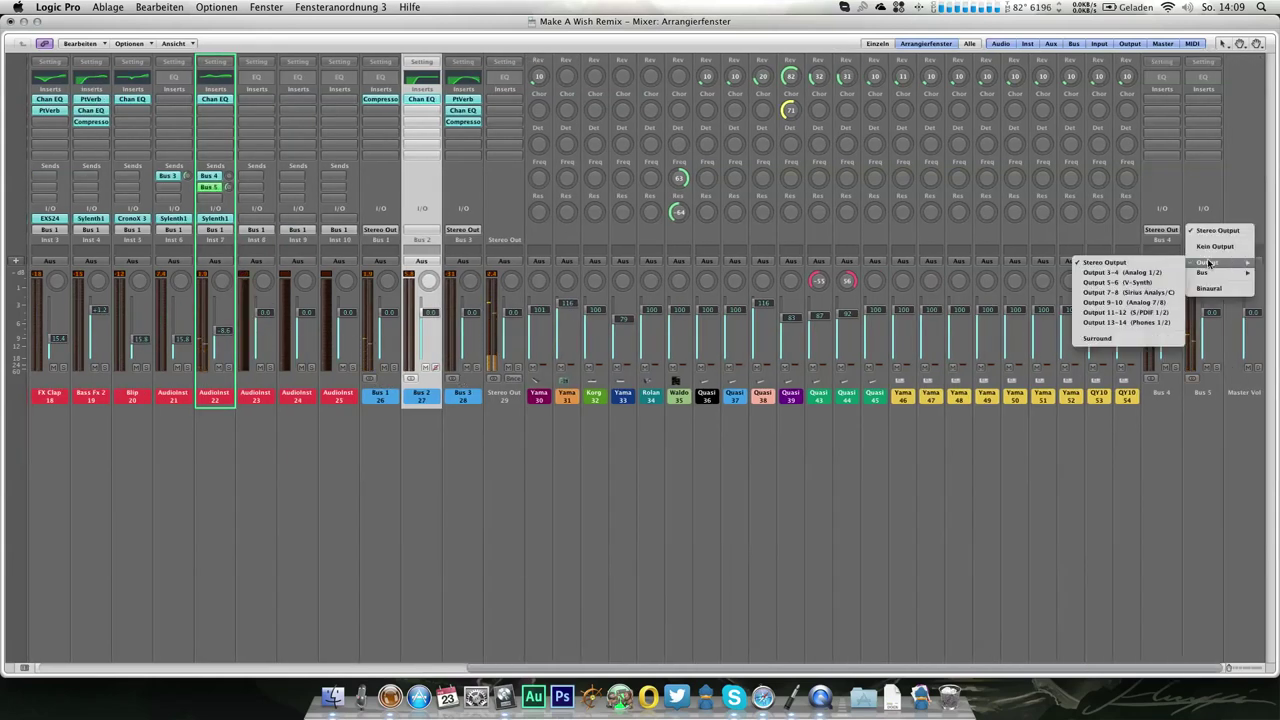
left_click(1218, 229)
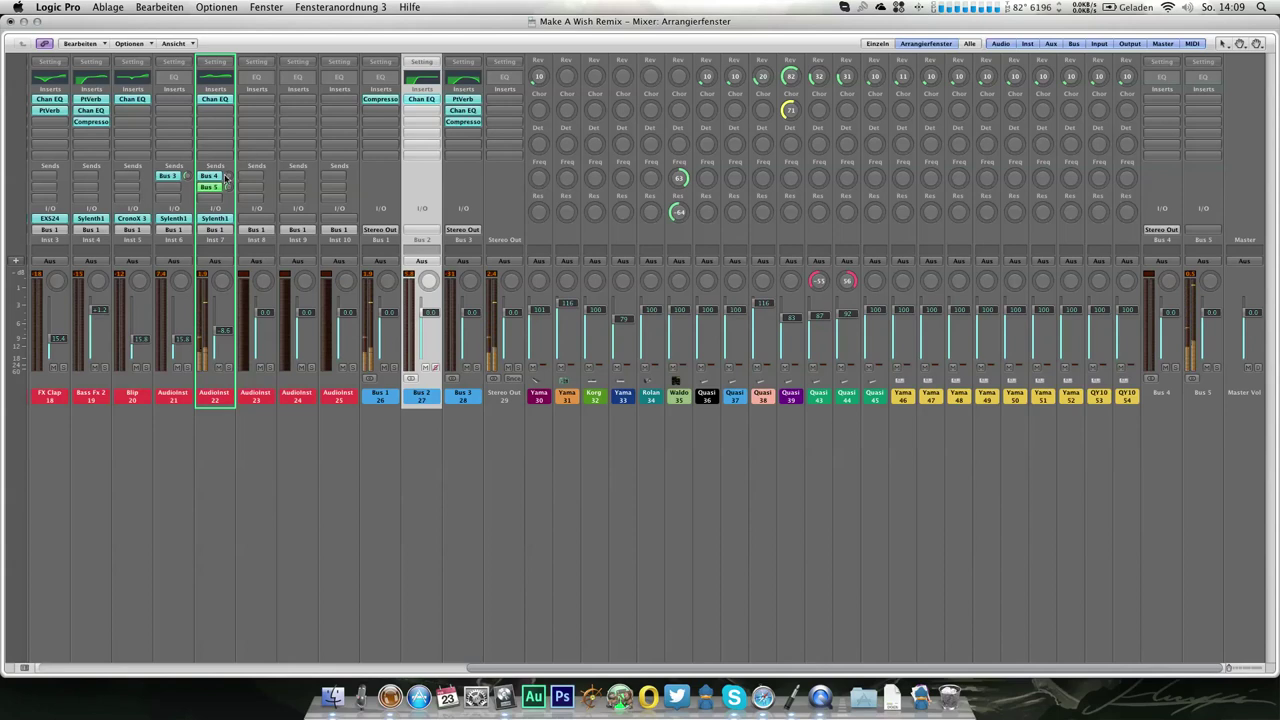
left_click_drag(227, 178, 224, 48)
left_click_drag(223, 138, 224, 119)
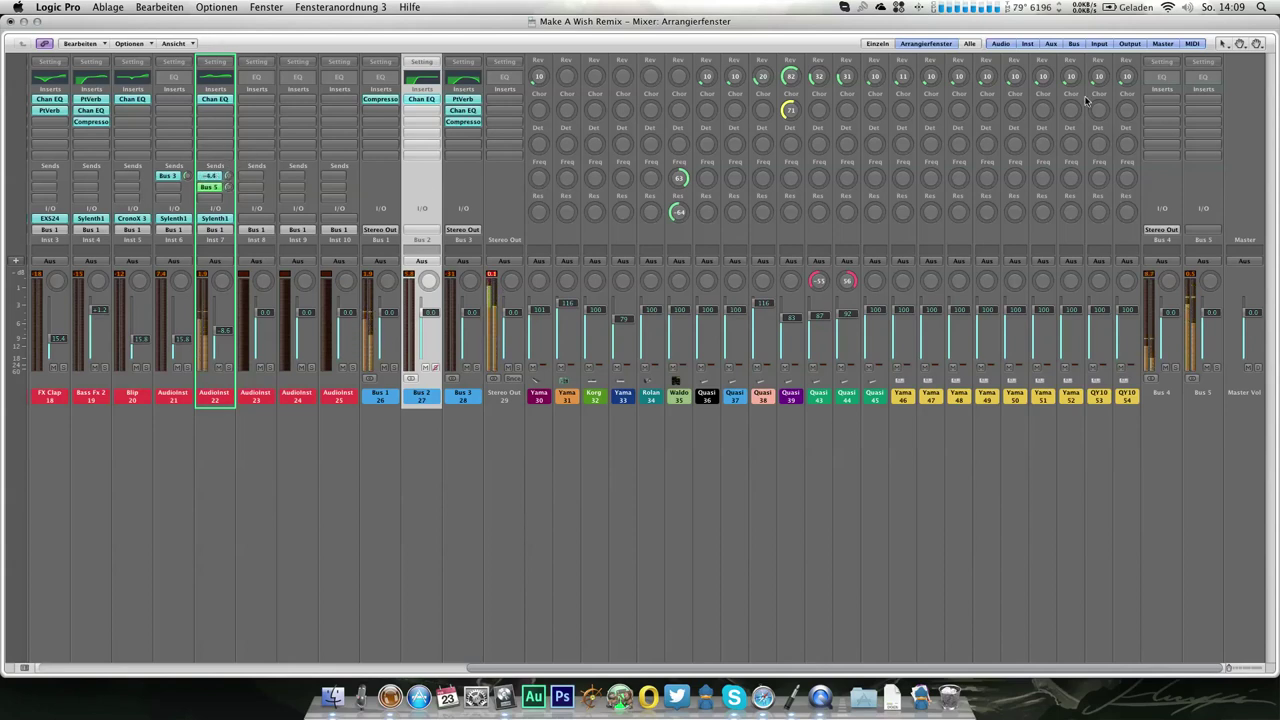
Insert a stereo PlatinumVerb on Bus 4 using the Church preset at 100% wet, and close its window
left_click(1160, 99)
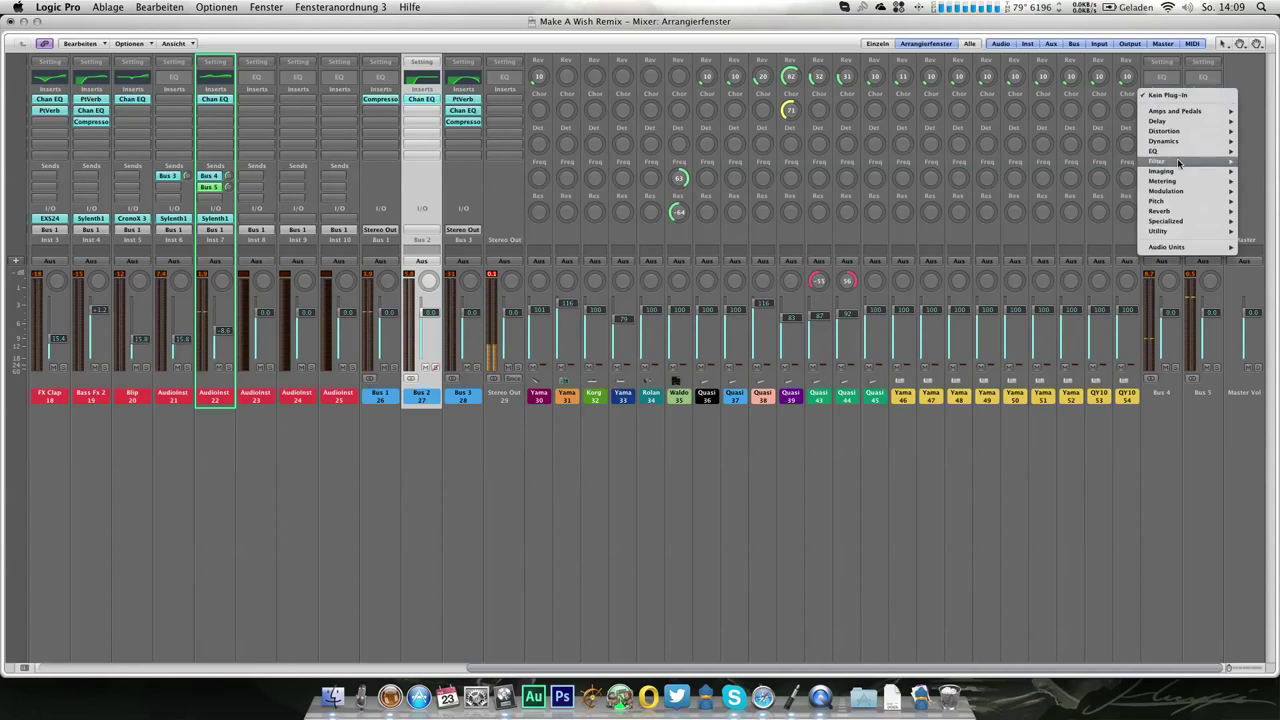
mouse_move(1170, 211)
mouse_move(1080, 243)
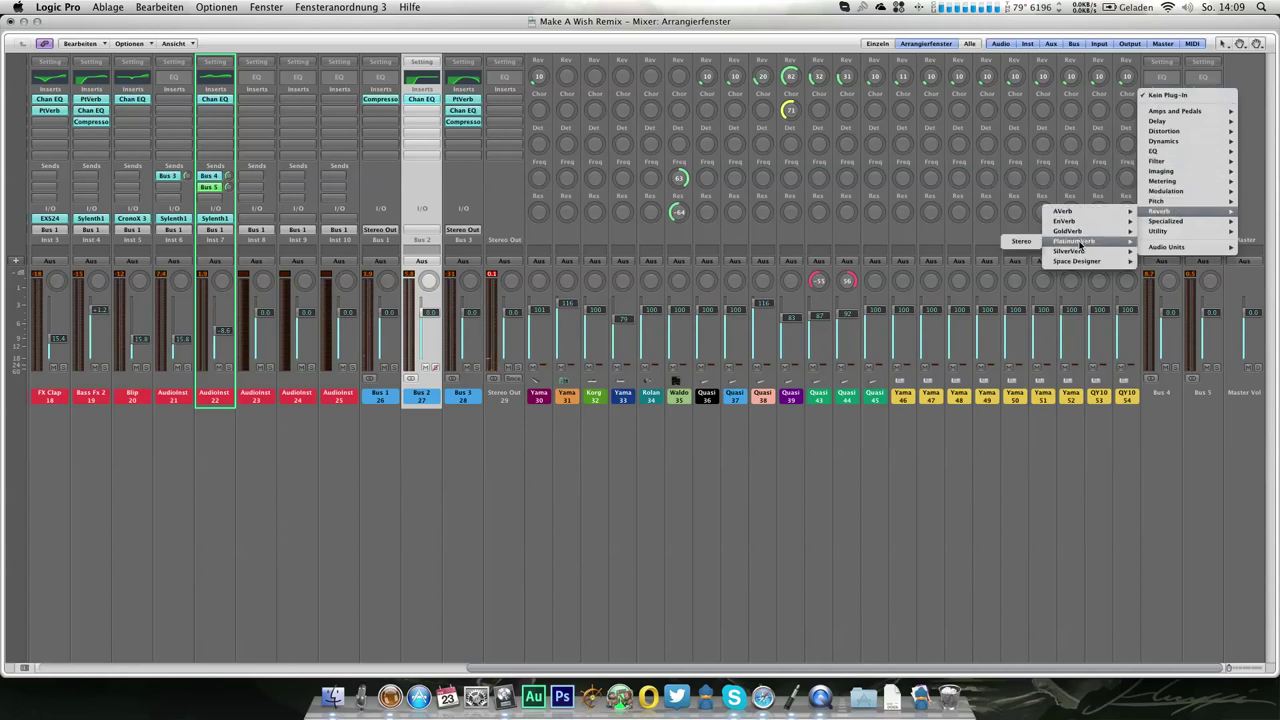
left_click(1006, 242)
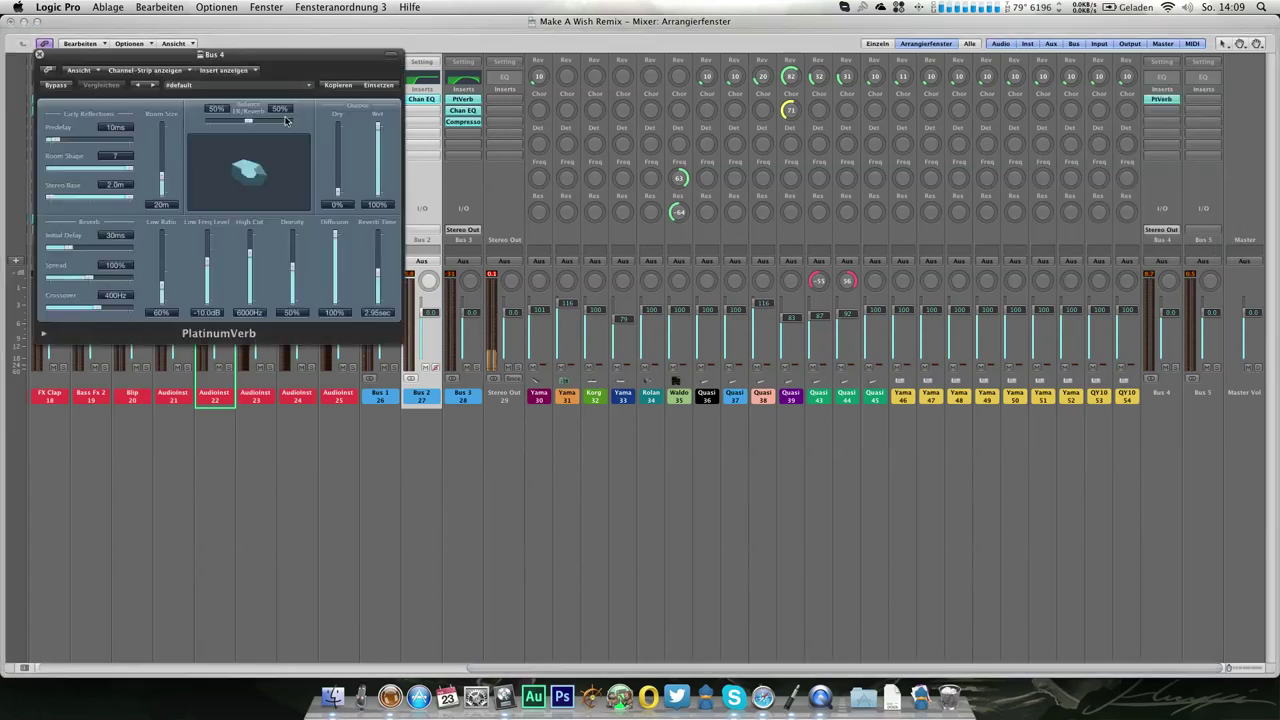
left_click(211, 88)
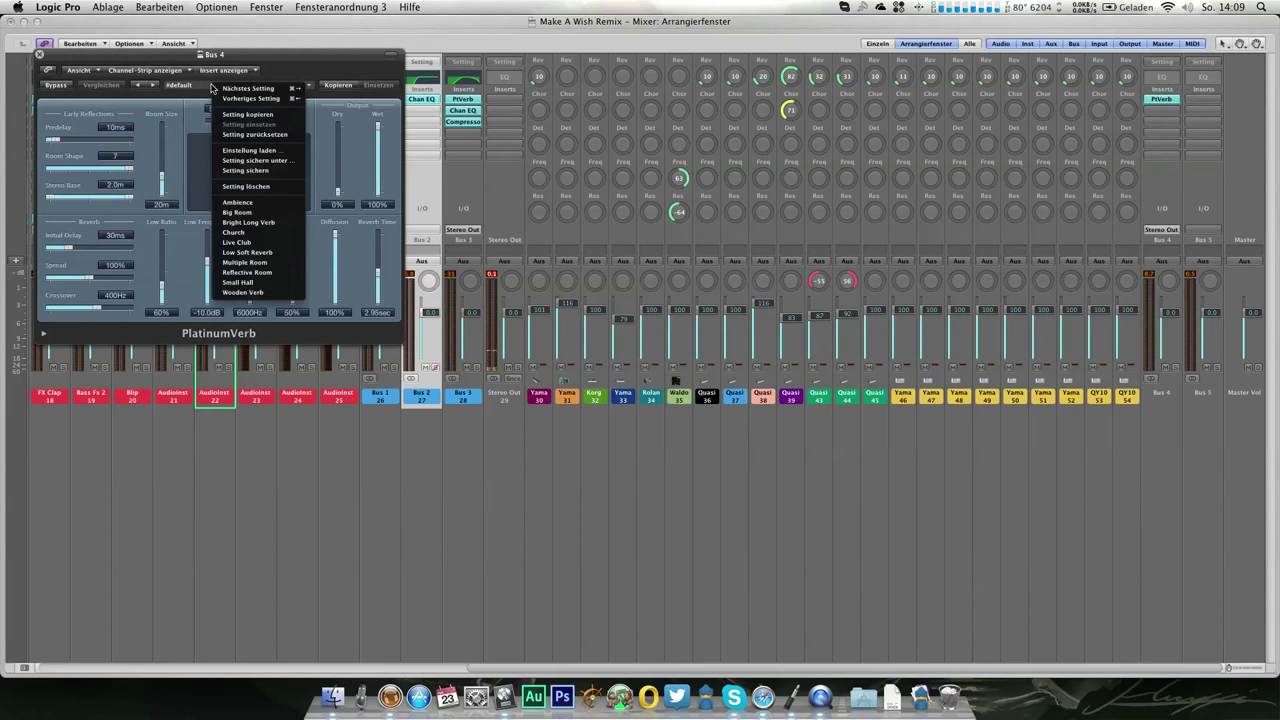
left_click(278, 234)
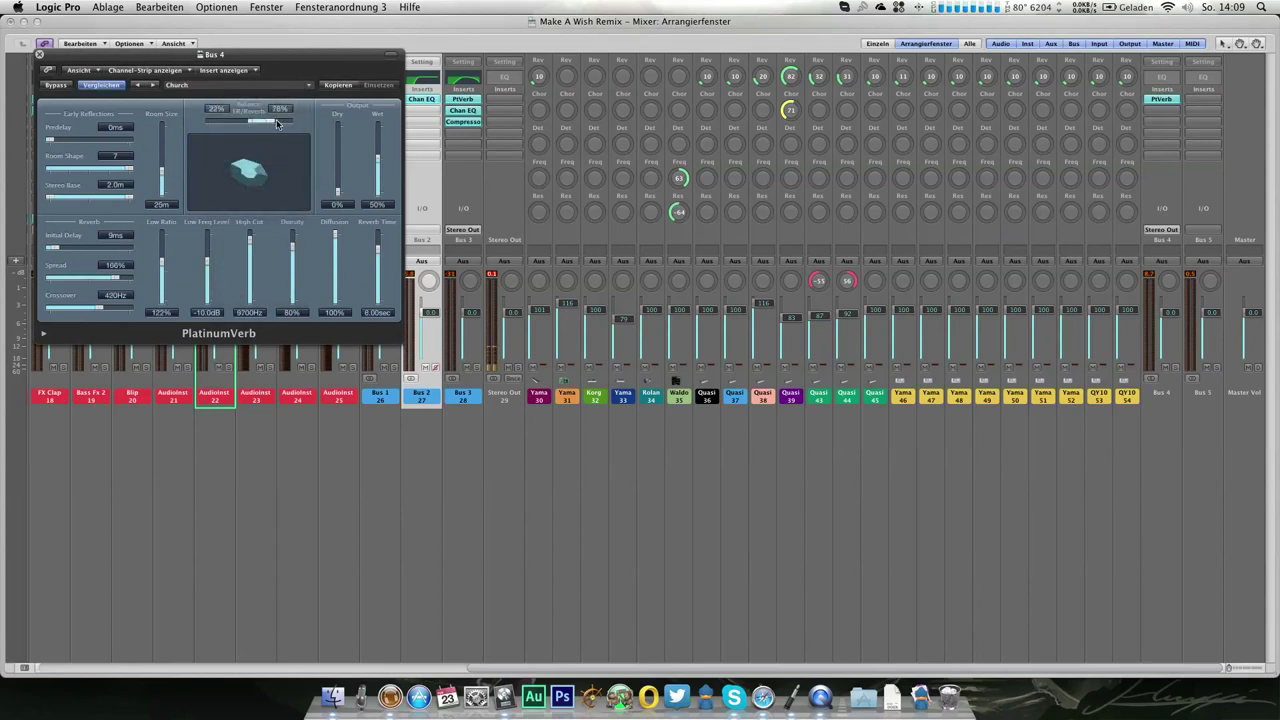
left_click_drag(378, 160, 378, 120)
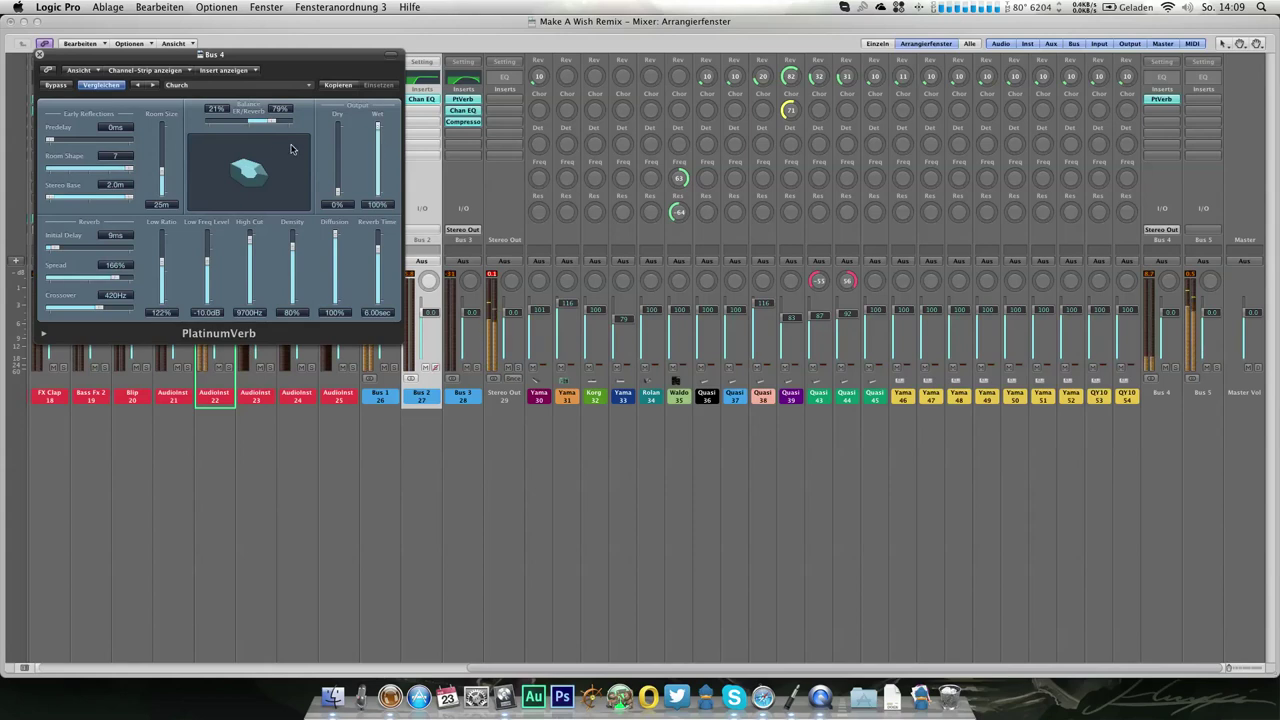
left_click(41, 56)
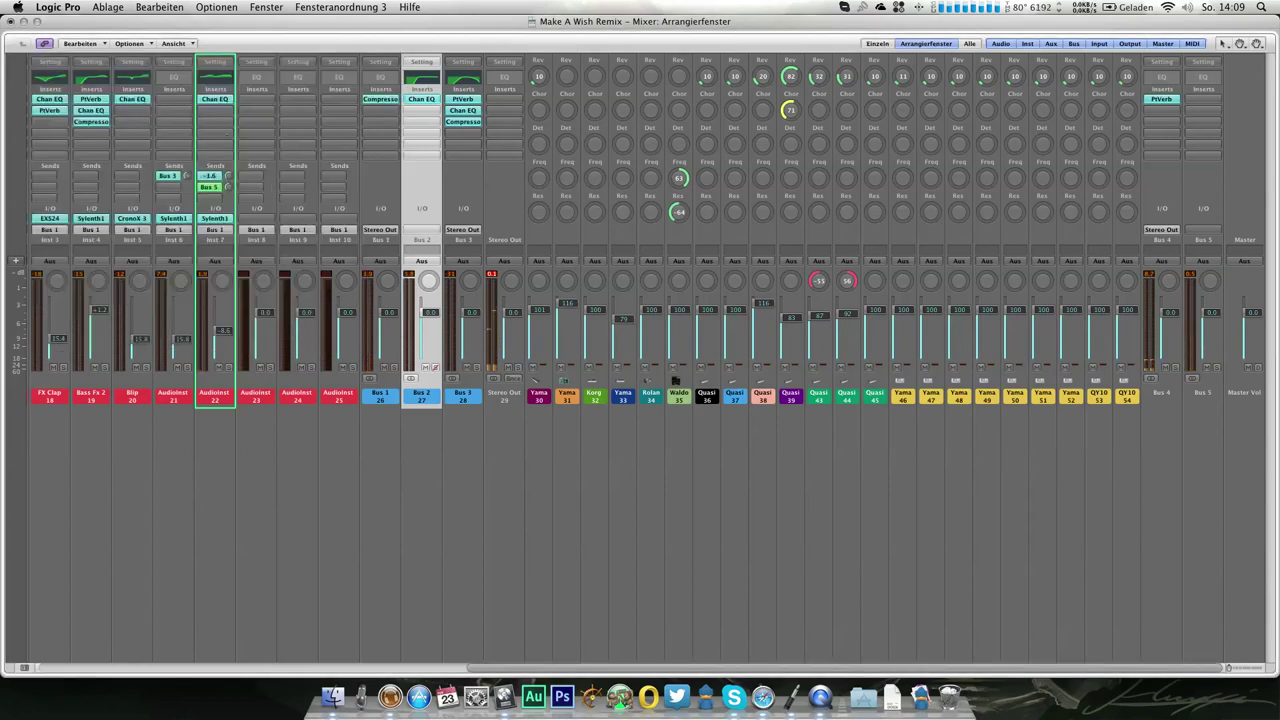
Raise AudioInst 7's Bus 4 send to +1.1 dB and lower the track's volume to -11.2 dB
left_click_drag(228, 176, 228, 174)
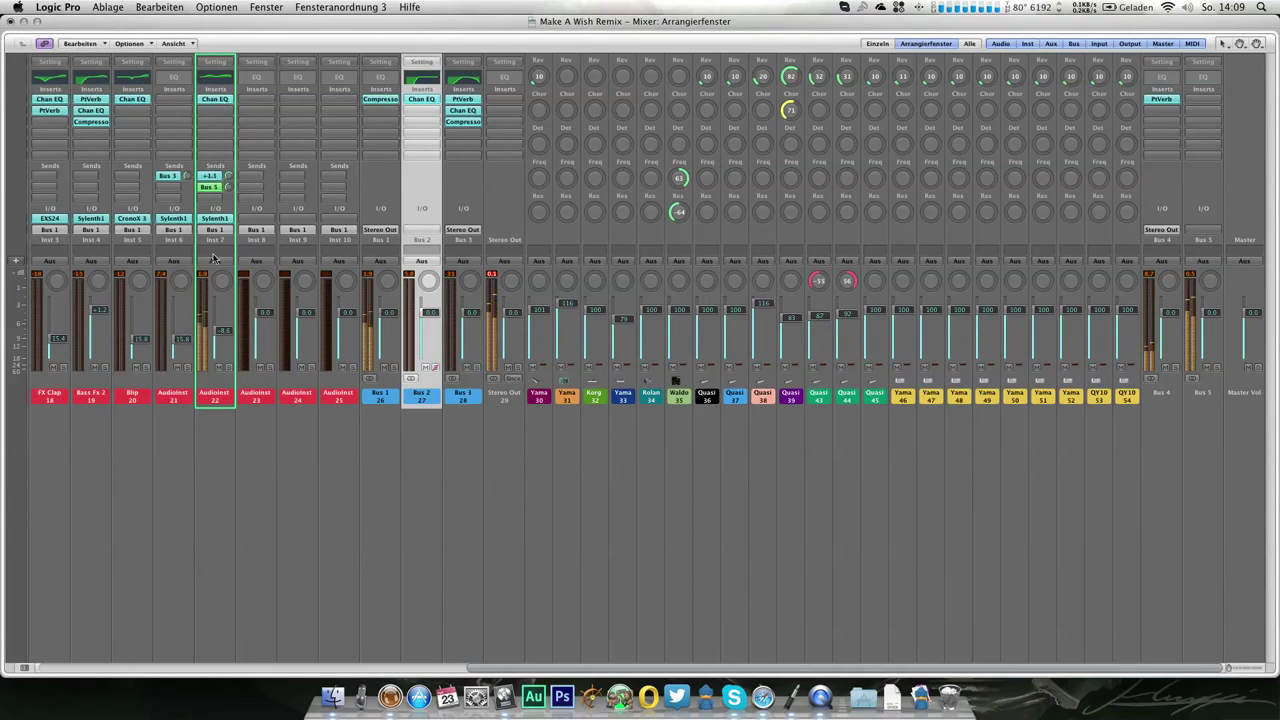
left_click_drag(223, 331, 223, 334)
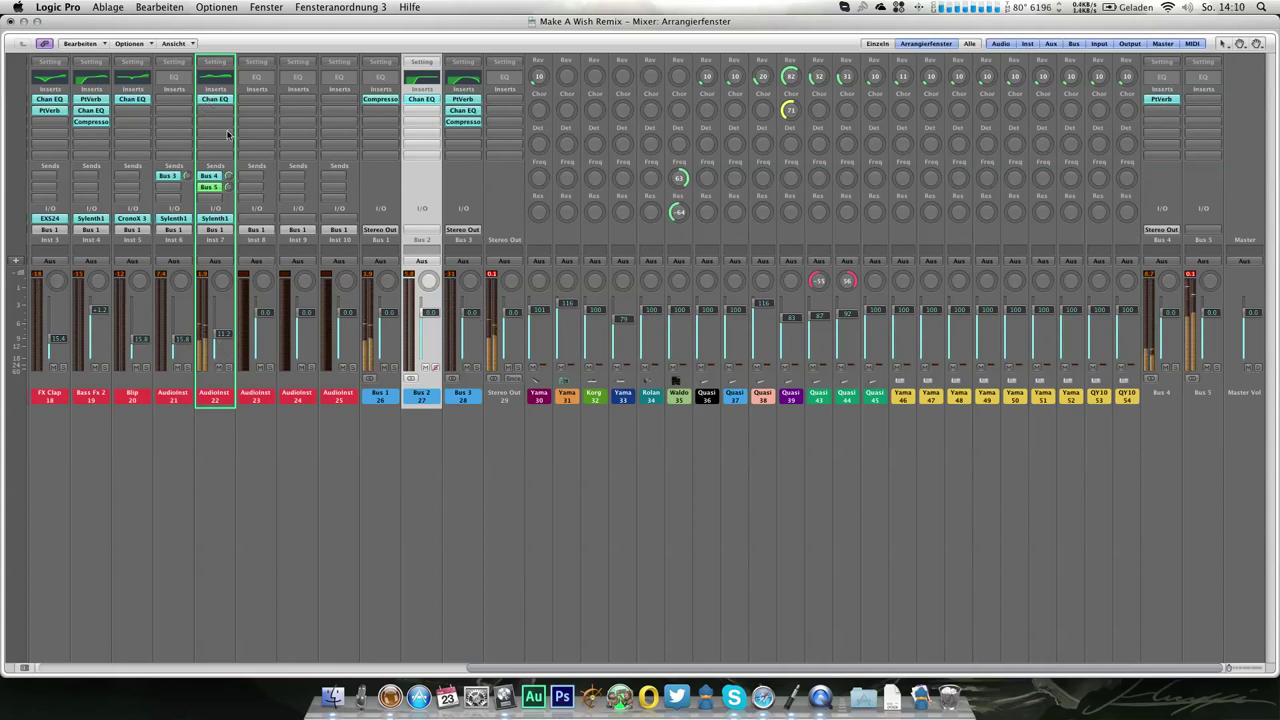
Insert a stereo Noise Gate after the reverb on Bus 4, with a -35 dB threshold and Bus 5 as its side chain
left_click(1166, 101)
mouse_move(1174, 155)
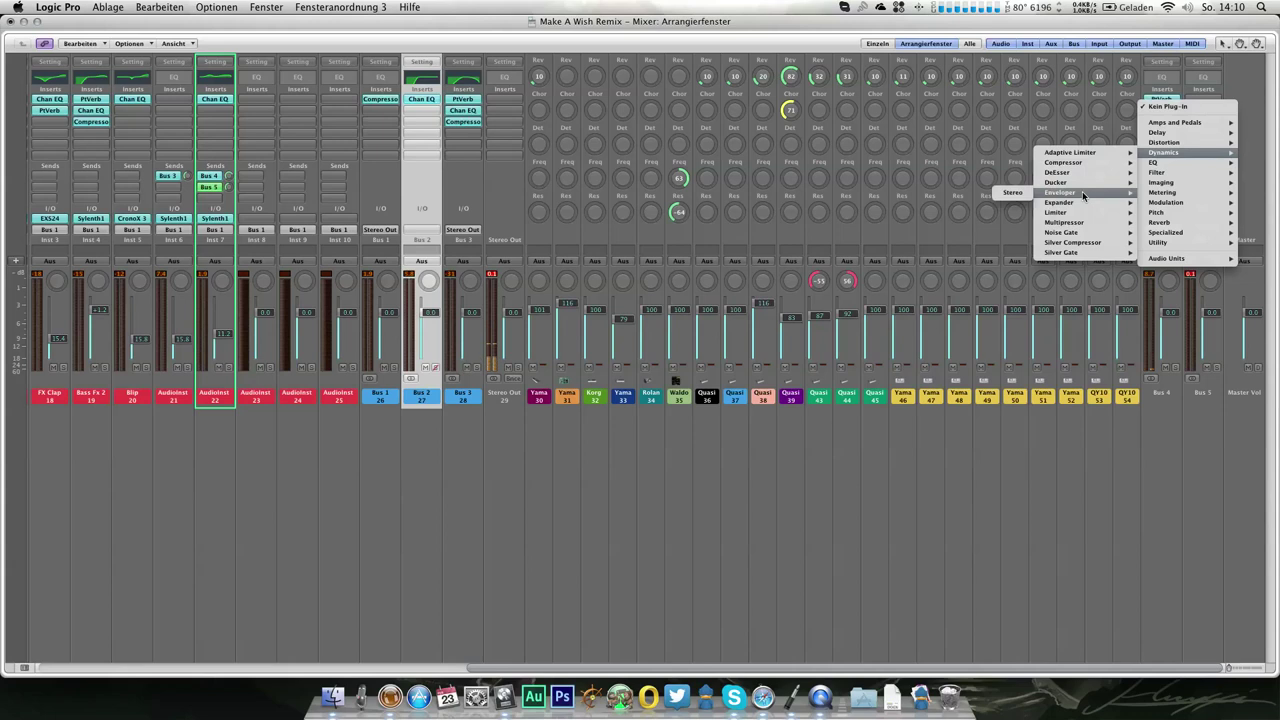
mouse_move(1080, 234)
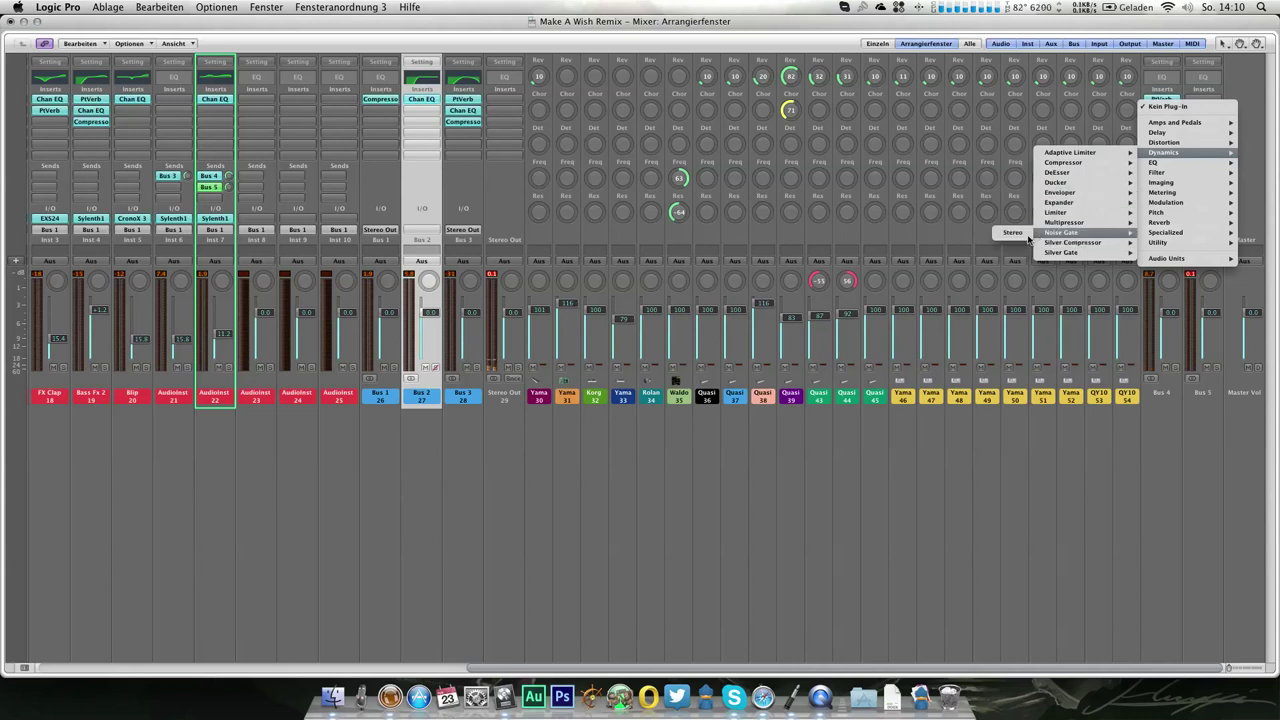
left_click(1021, 238)
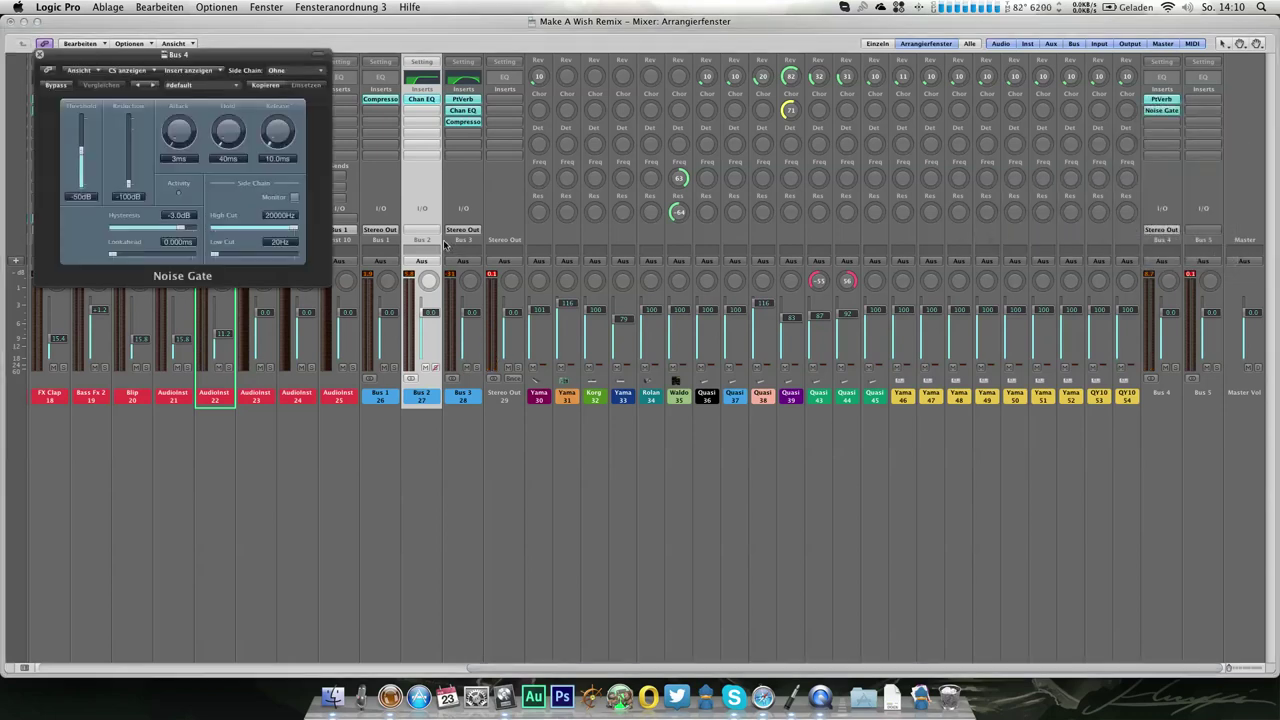
left_click_drag(82, 154, 83, 147)
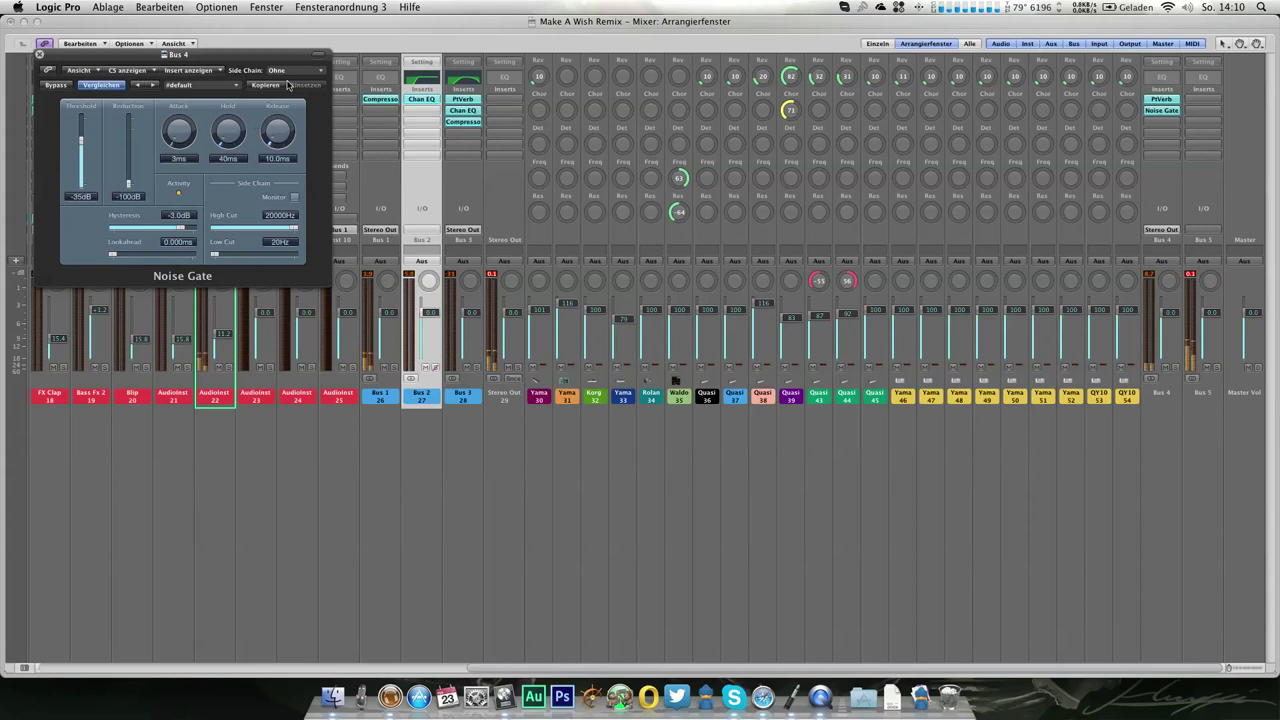
left_click(284, 72)
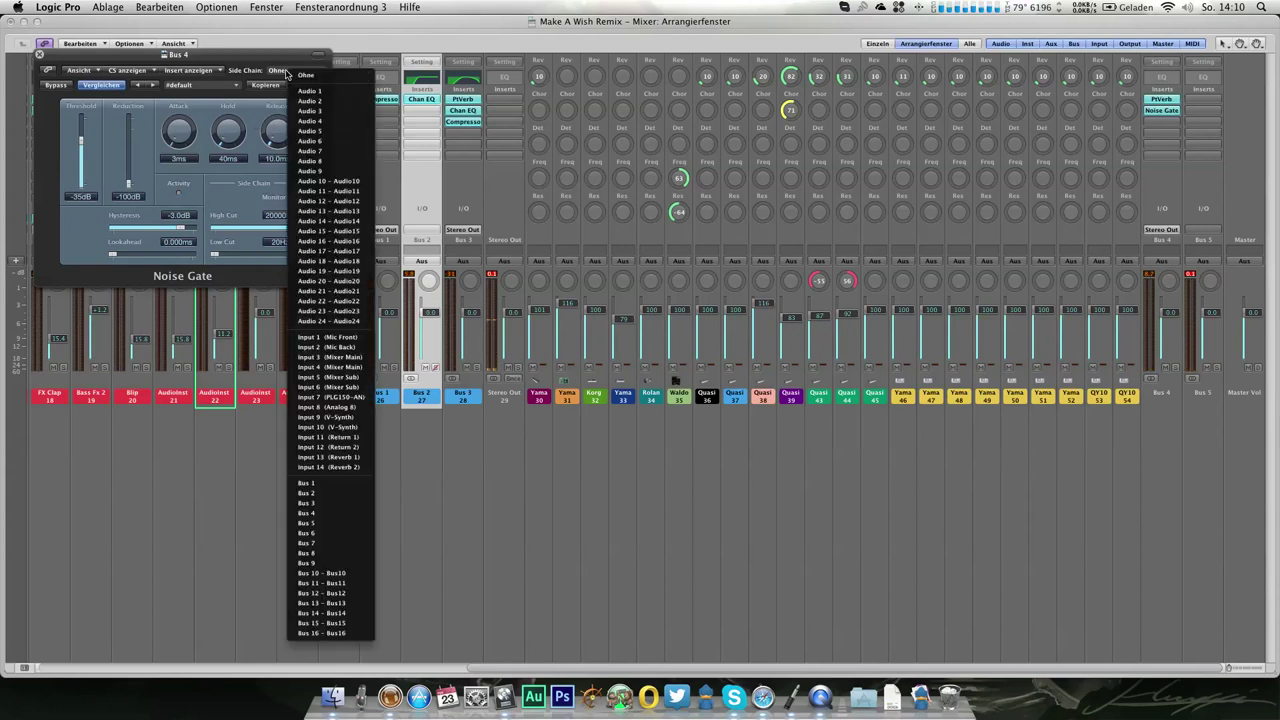
left_click(324, 524)
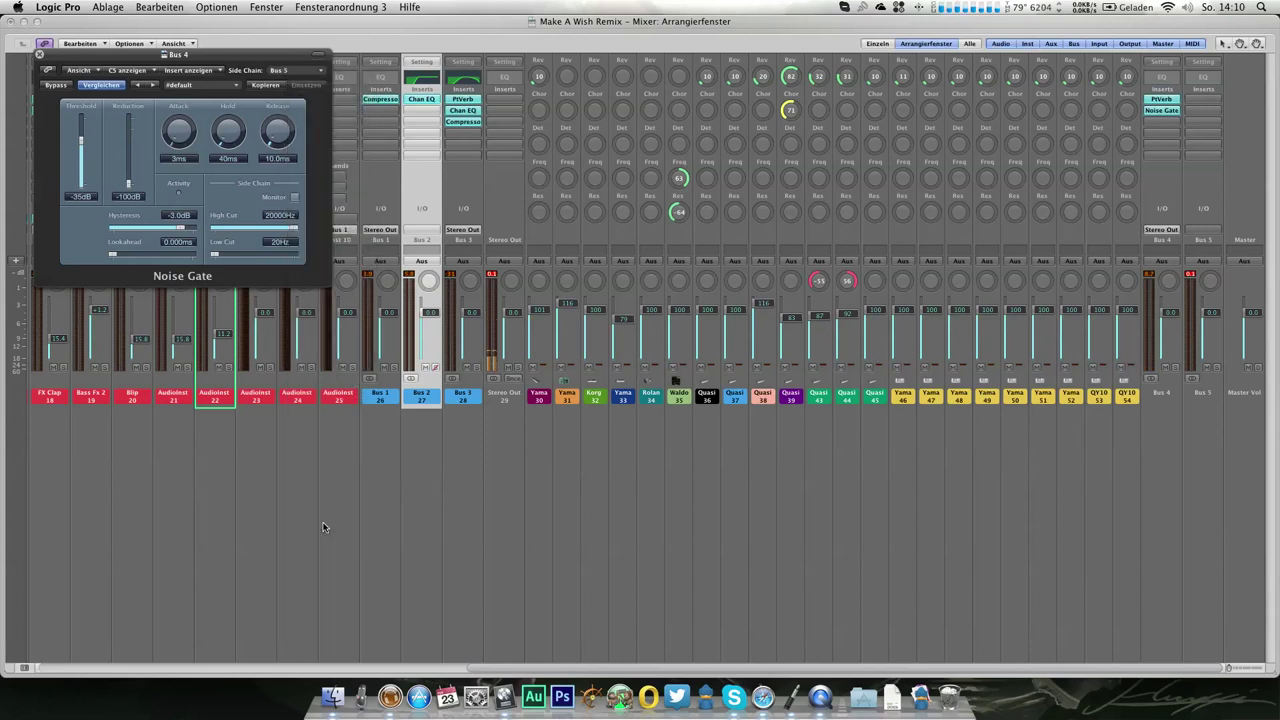
left_click_drag(215, 63, 657, 269)
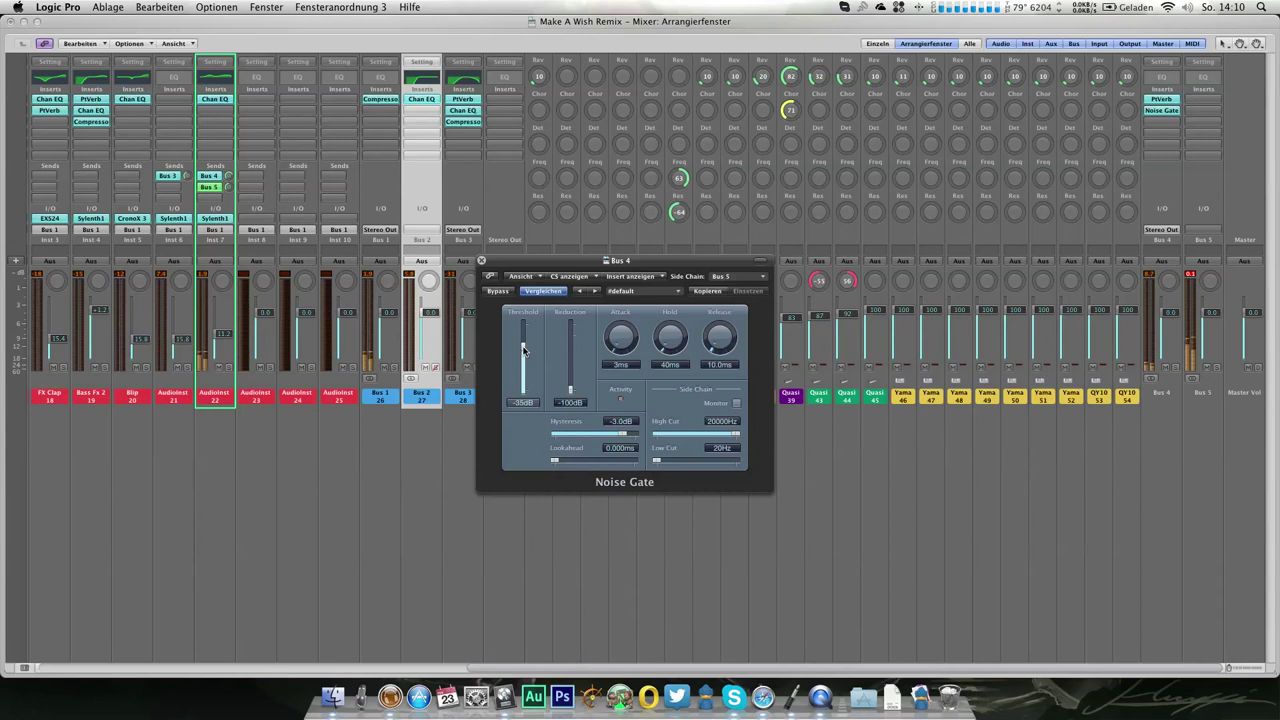
left_click(481, 261)
Route Bus 4's output to Bus 1
left_click(1158, 230)
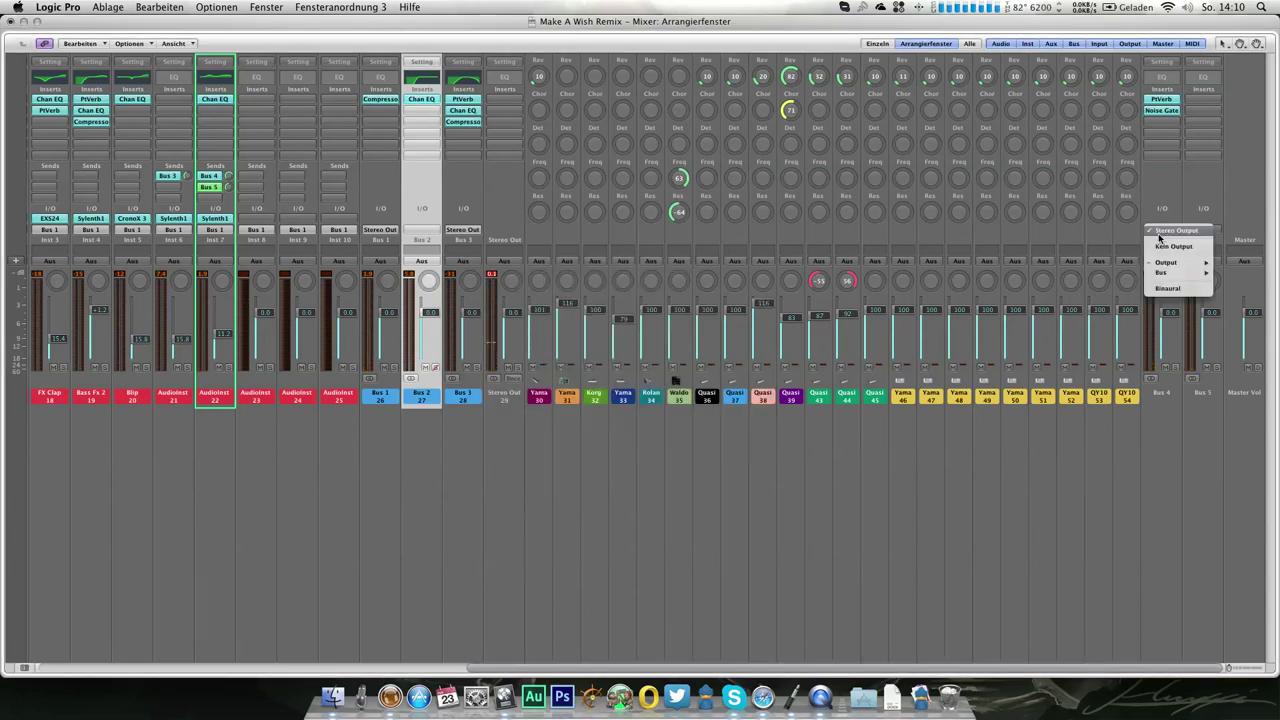
mouse_move(1175, 272)
left_click(1233, 36)
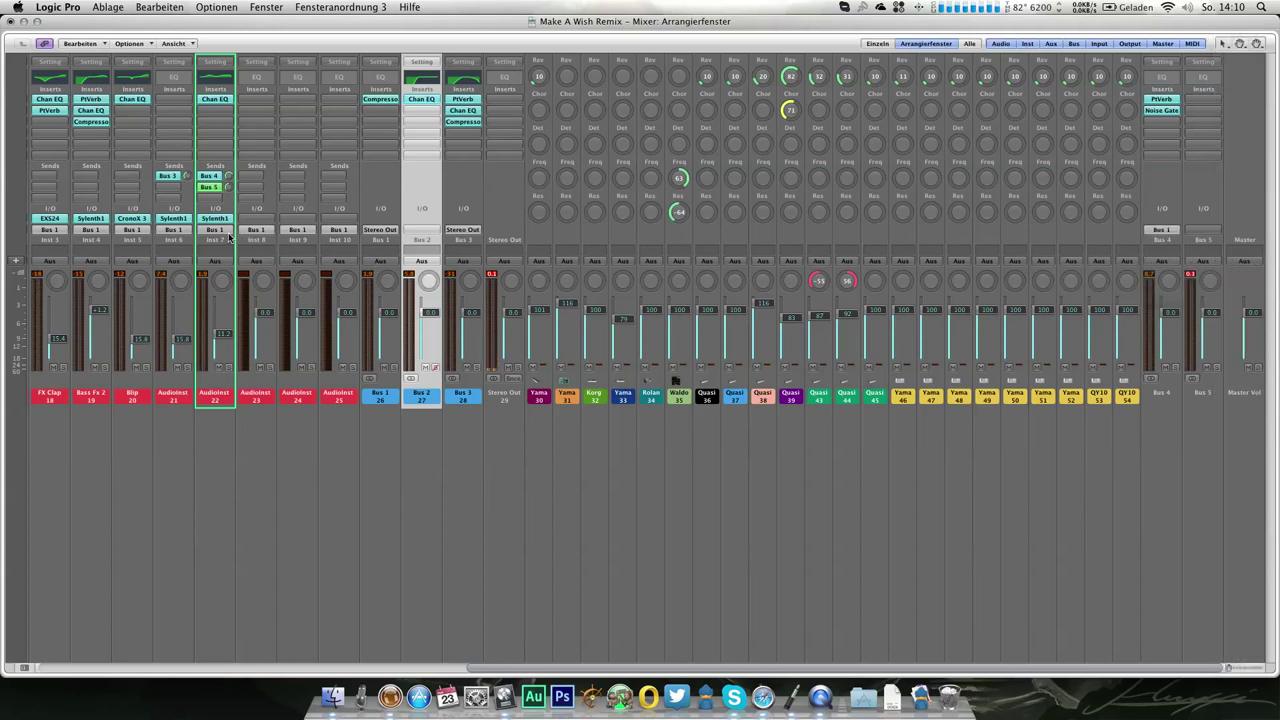
Insert a stereo Compressor after the Channel EQ on AudioInst 7
left_click(215, 110)
mouse_move(243, 226)
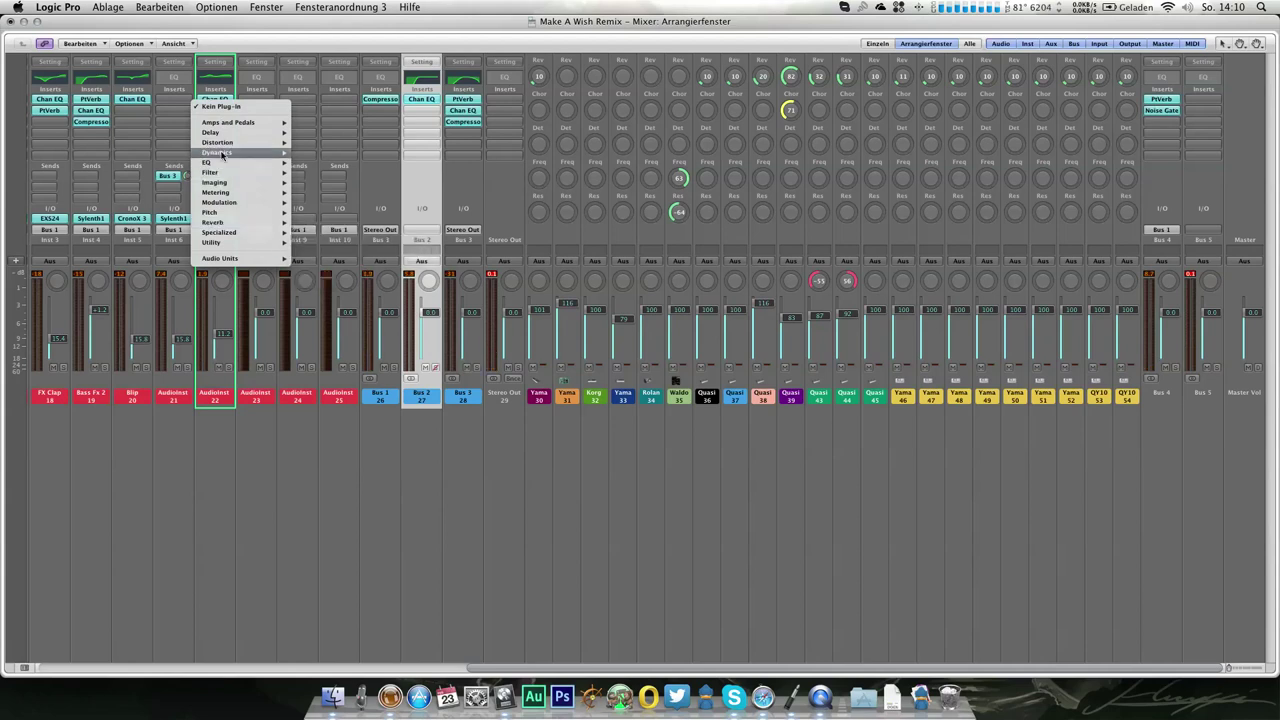
mouse_move(222, 155)
left_click(414, 165)
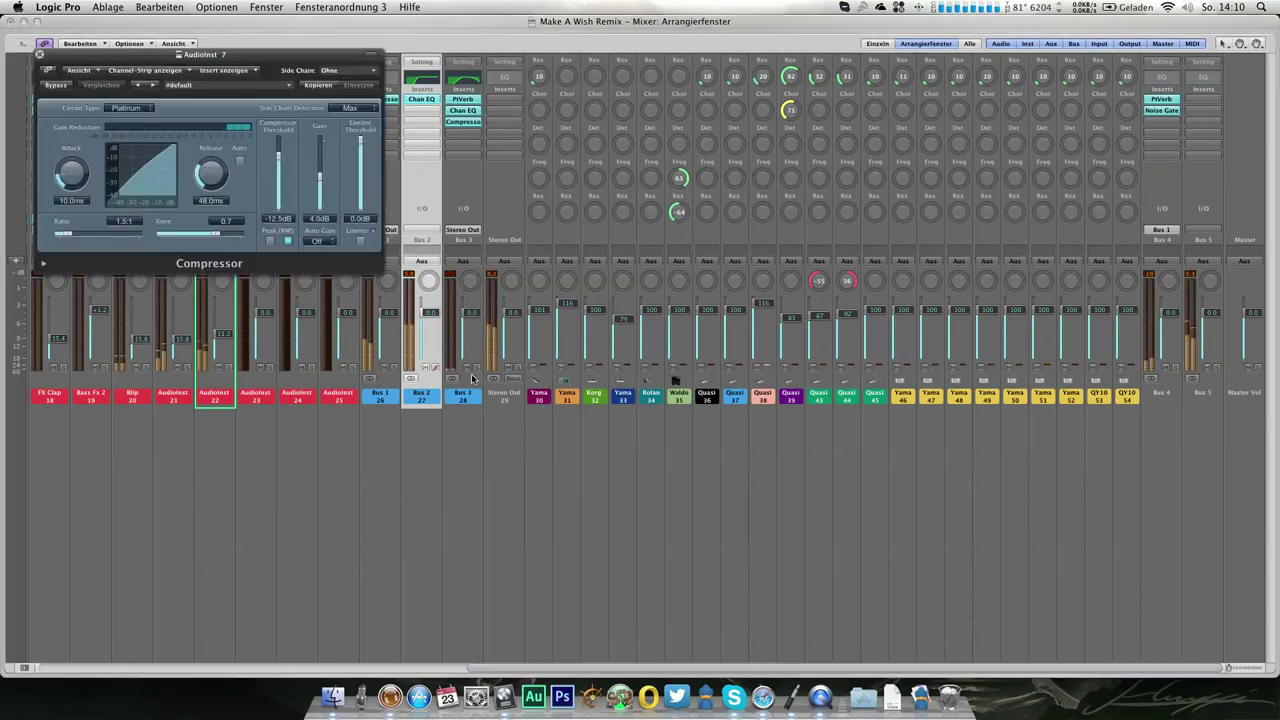
Load the Pumping preset in AudioInst 7's Compressor, with Bus 2 as side chain and a threshold of -23.0 dB
left_click(213, 86)
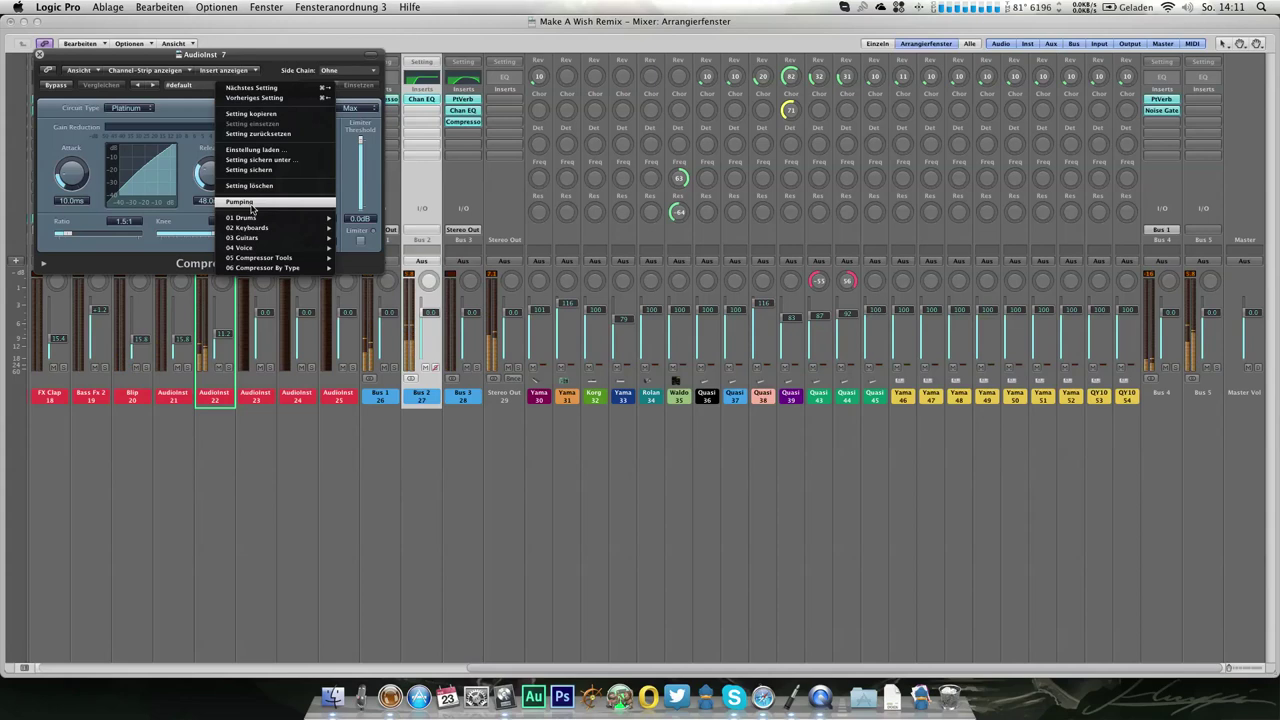
left_click(255, 209)
left_click(335, 71)
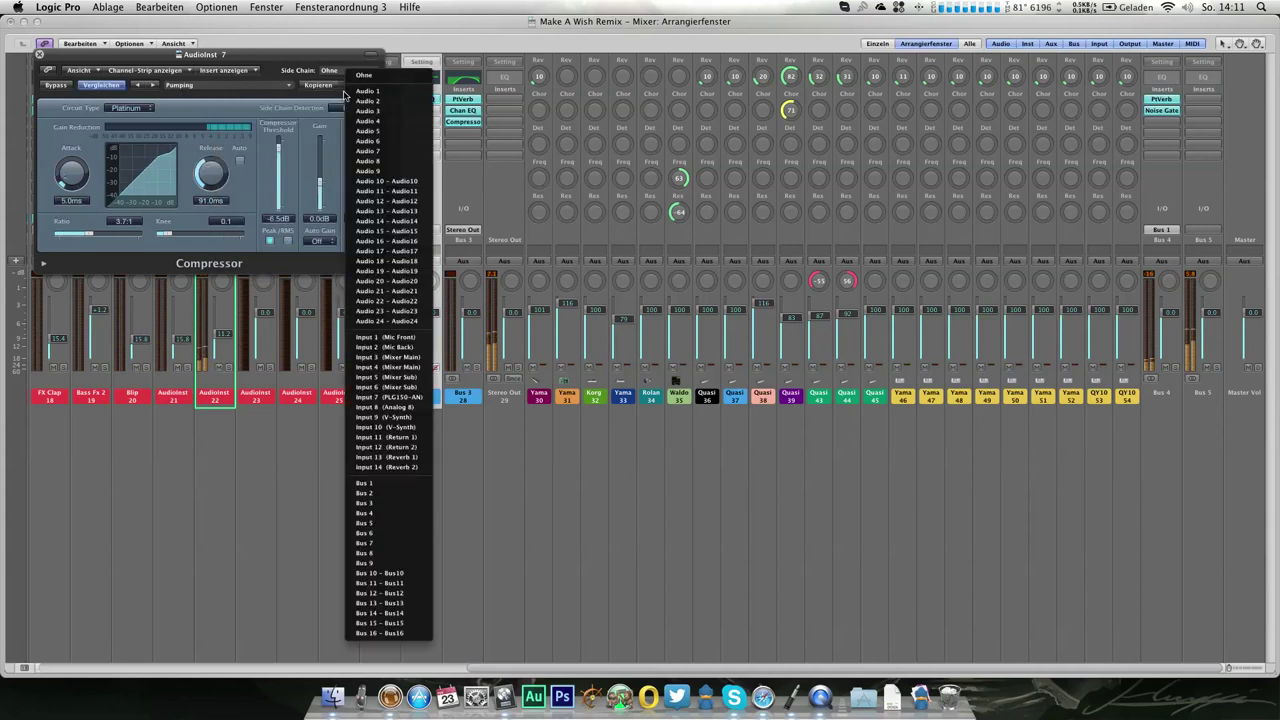
left_click(365, 493)
left_click_drag(279, 152, 279, 170)
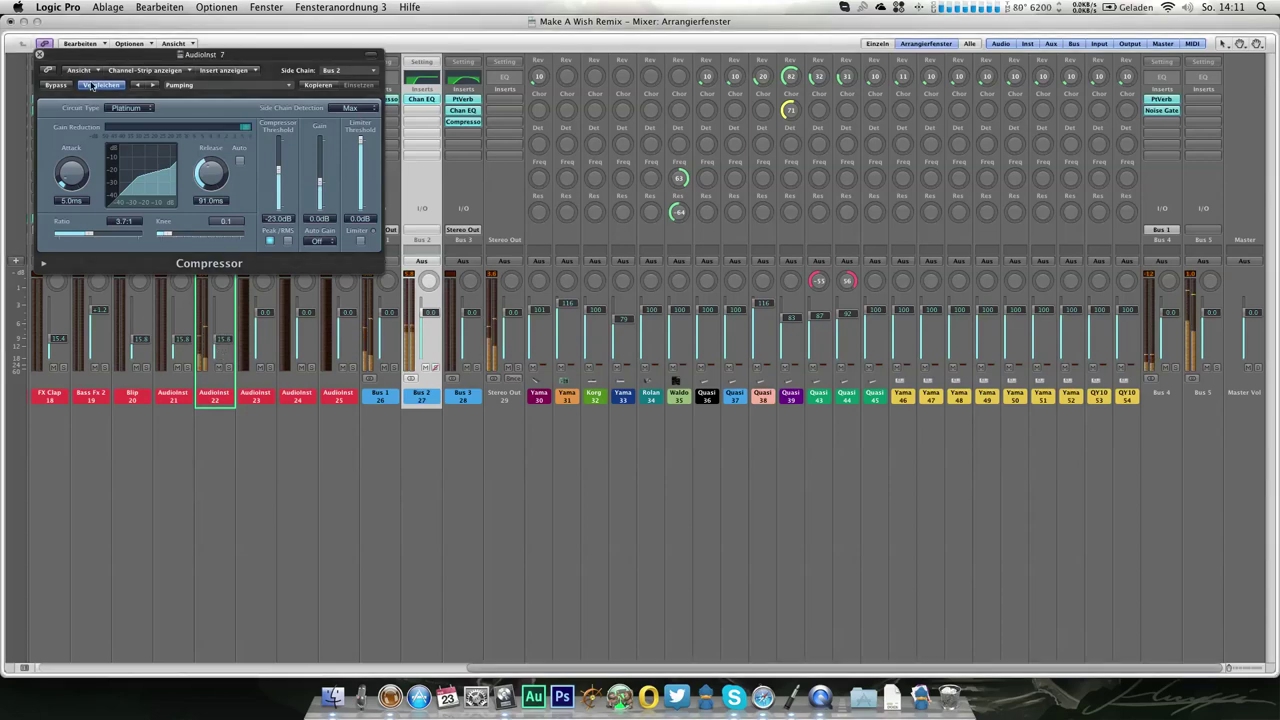
left_click(39, 54)
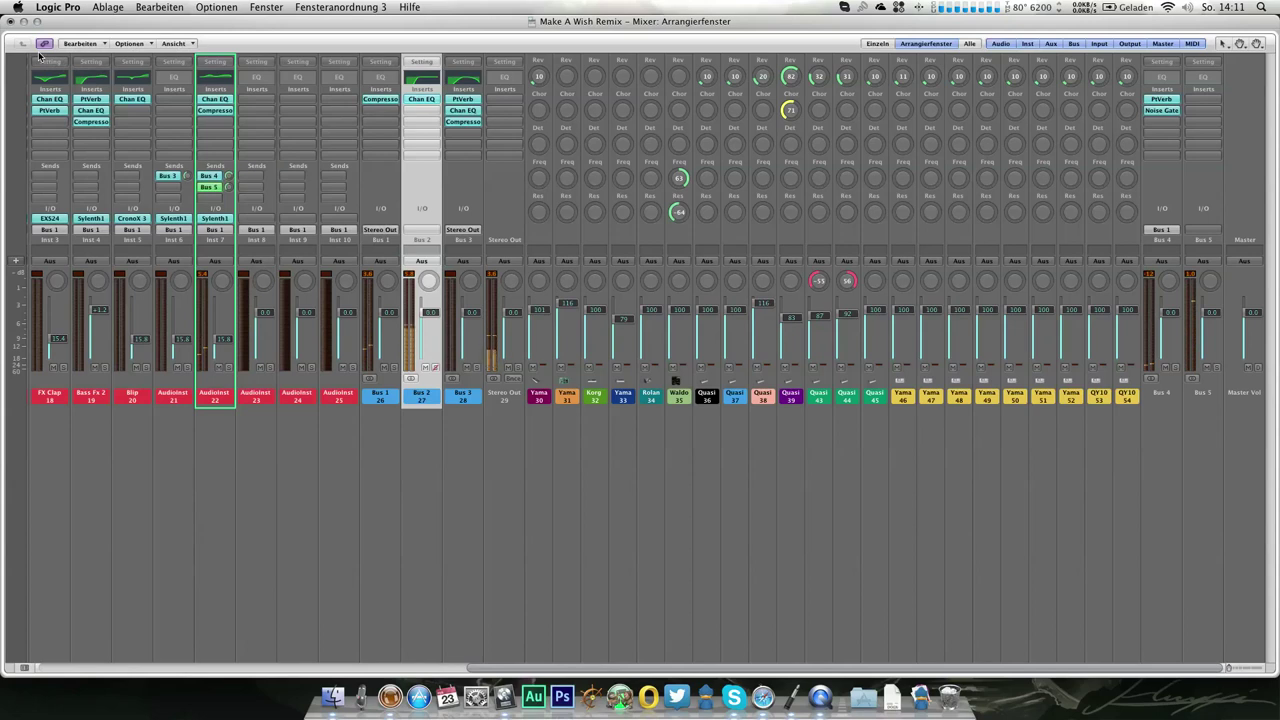
Set Filter A in AudioInst 7's Sylenth1 to low-pass with a cutoff of about 2187 Hz
left_click(216, 218)
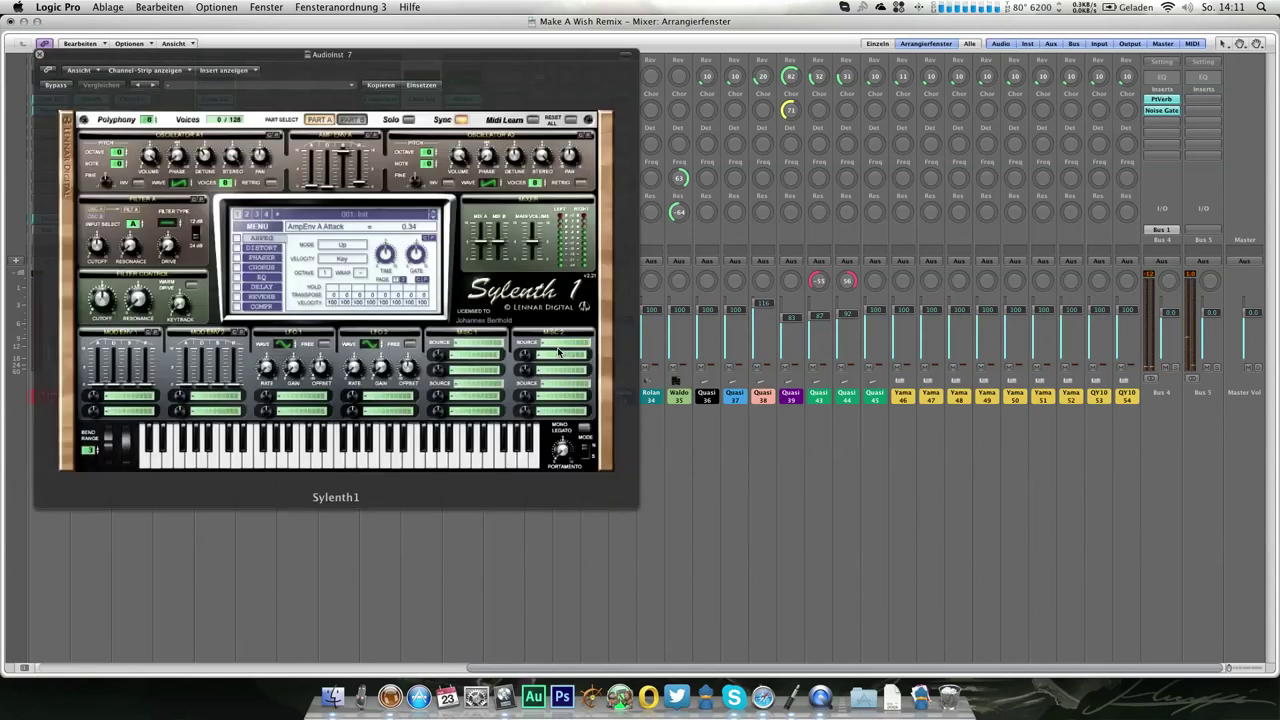
left_click(156, 212)
left_click(184, 236)
left_click_drag(113, 246, 66, 197)
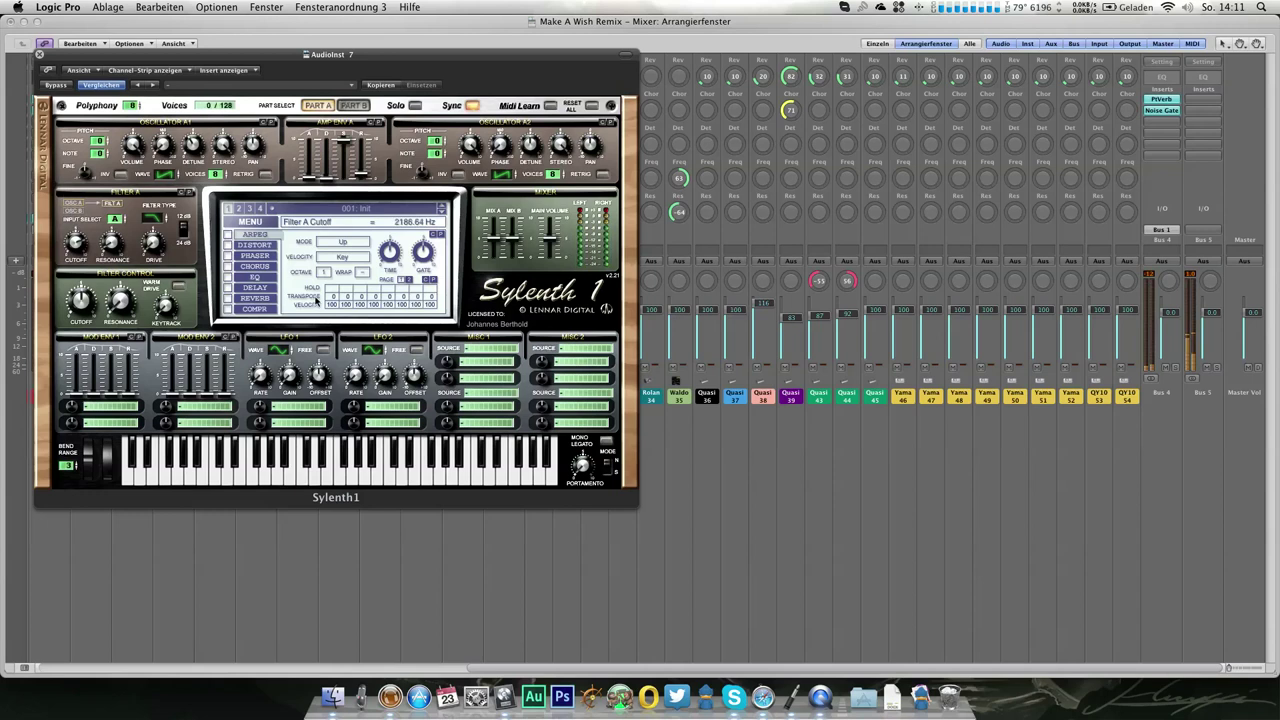
Assign the ModWheel to Cutoff A in Sylenth1's first Misc 1 modulation slot, with an amount of -7.24
left_click(486, 349)
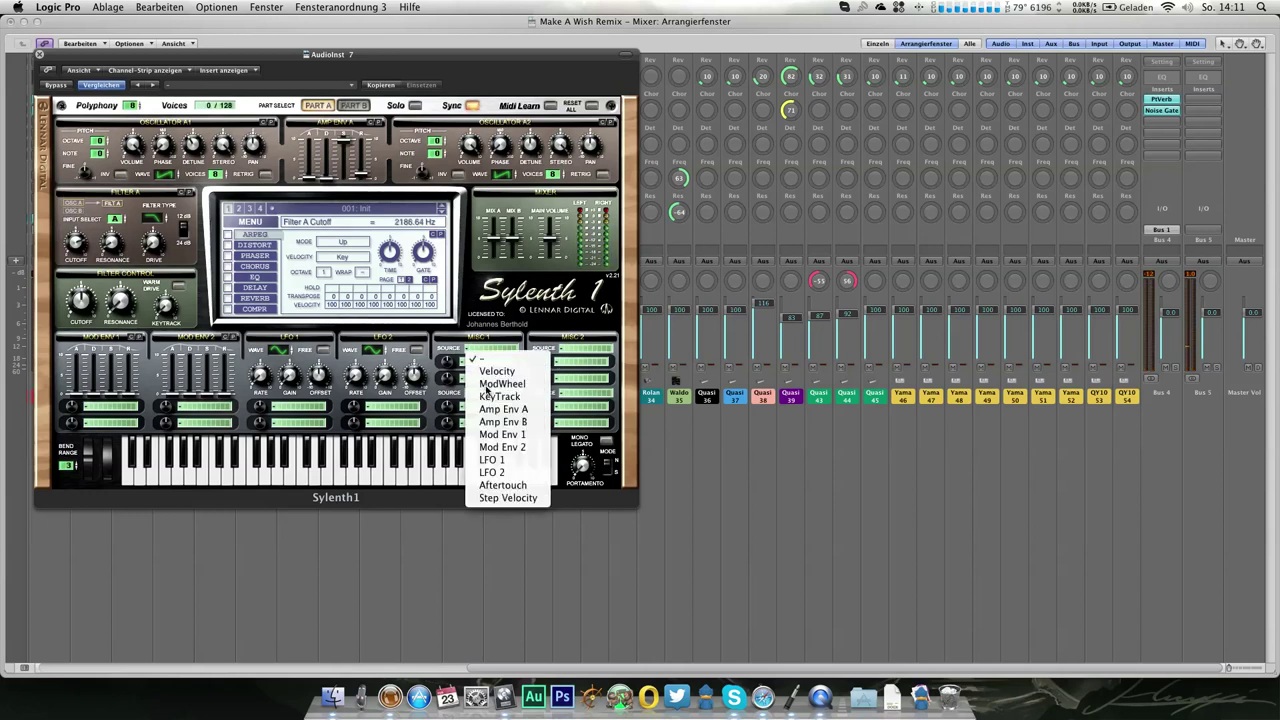
left_click(487, 384)
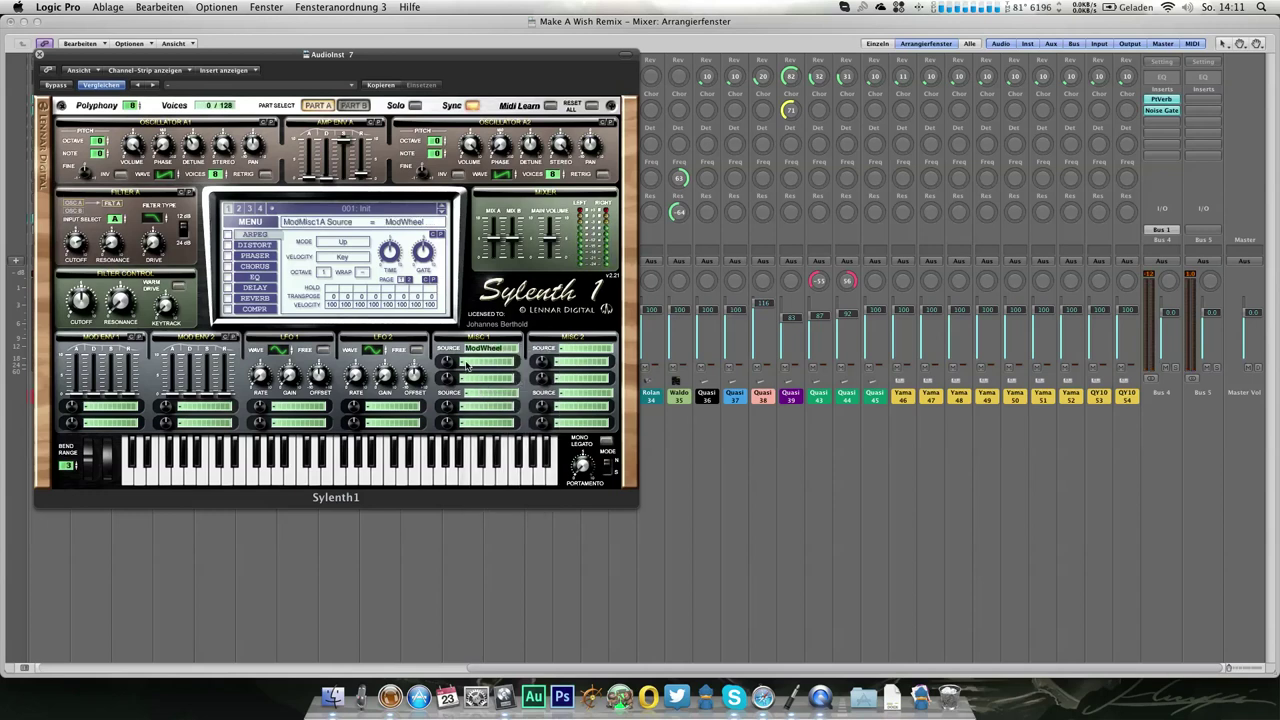
left_click(466, 365)
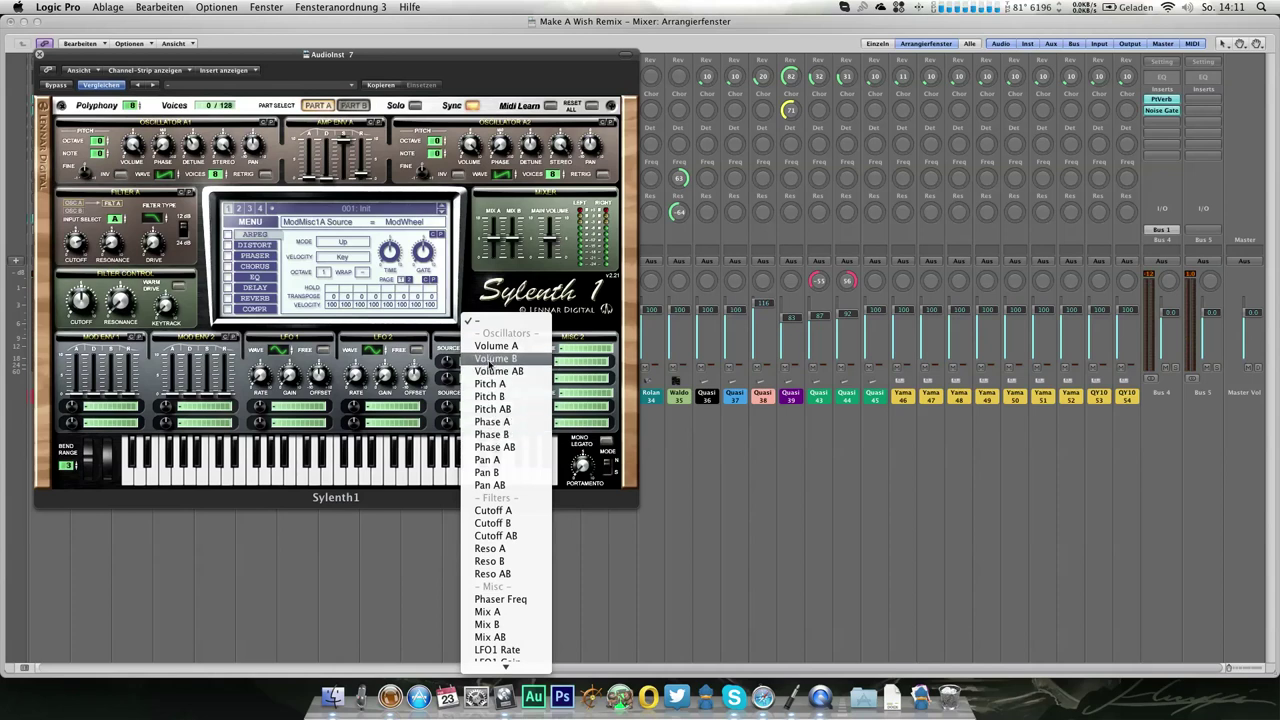
left_click(493, 510)
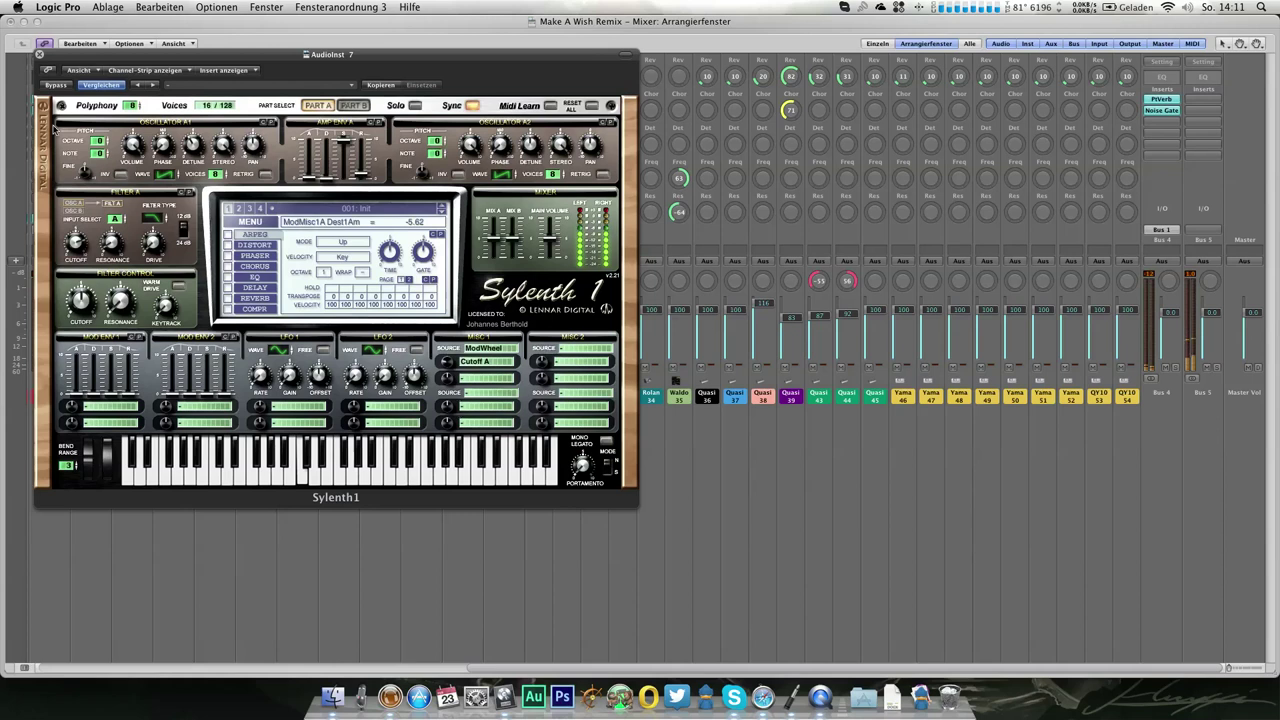
left_click_drag(451, 373, 452, 377)
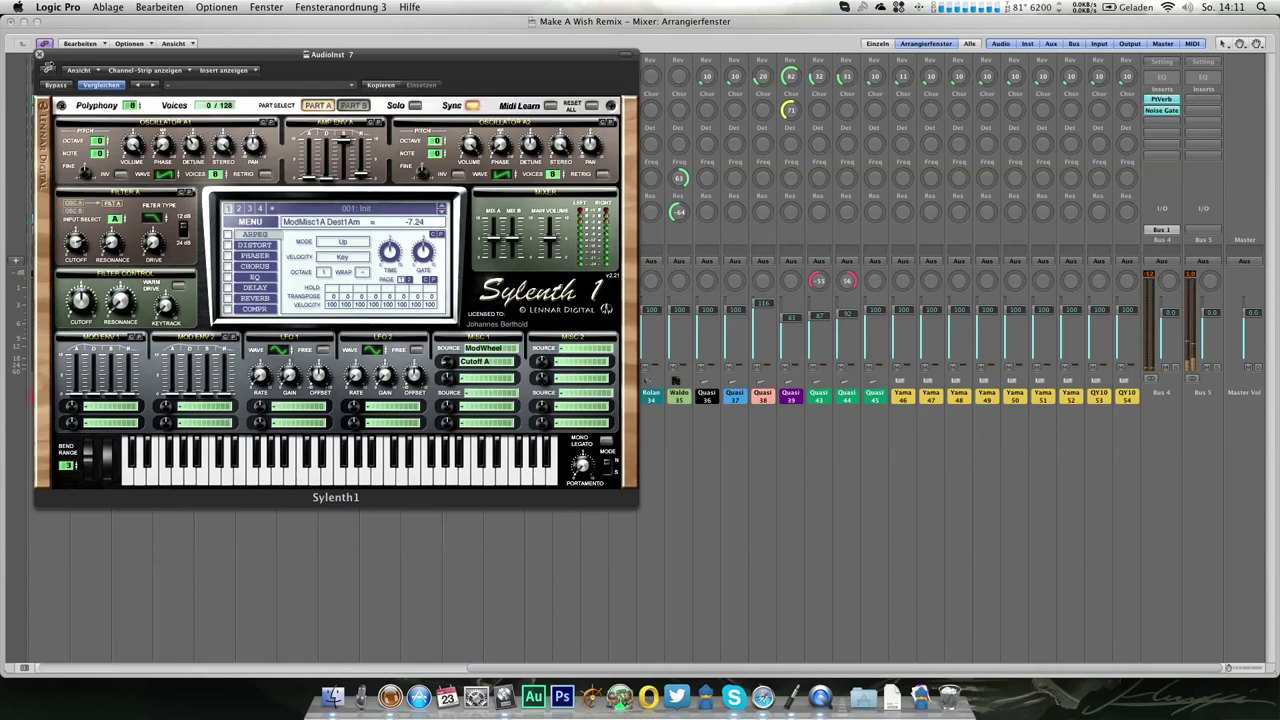
left_click(38, 54)
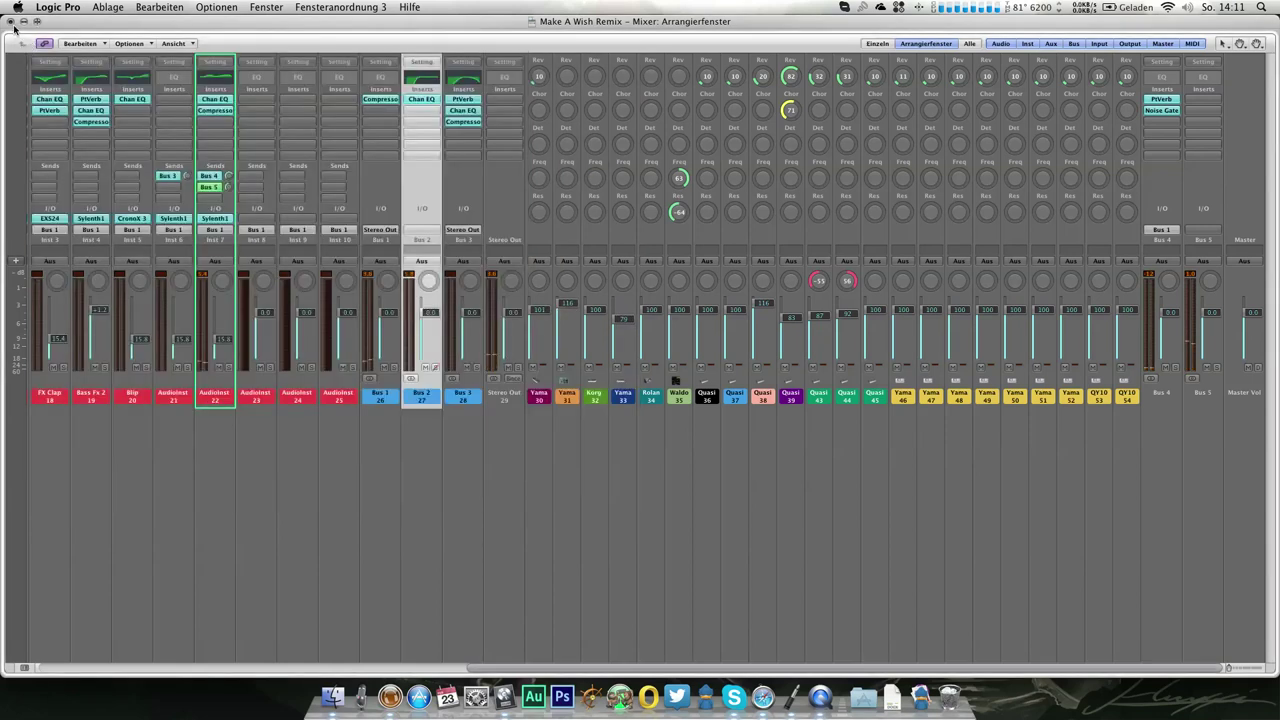
Return to the arrangement window, keeping the project open
left_click(10, 22)
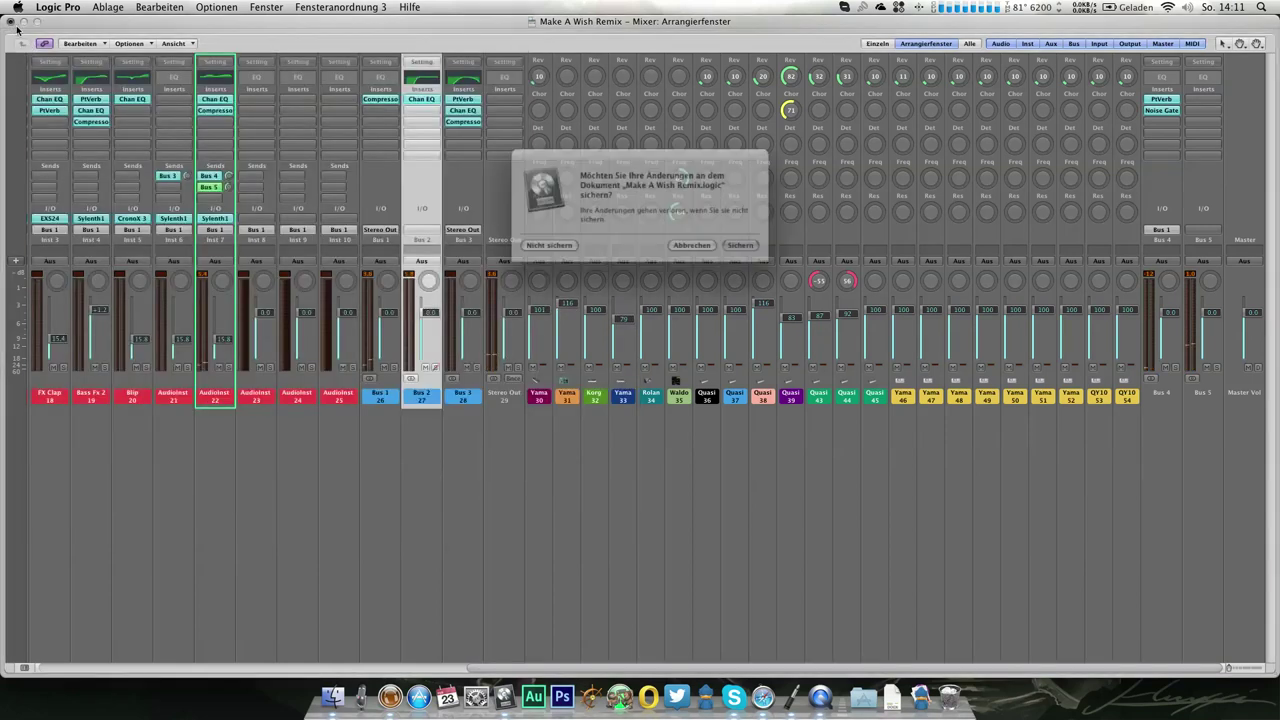
left_click(670, 241)
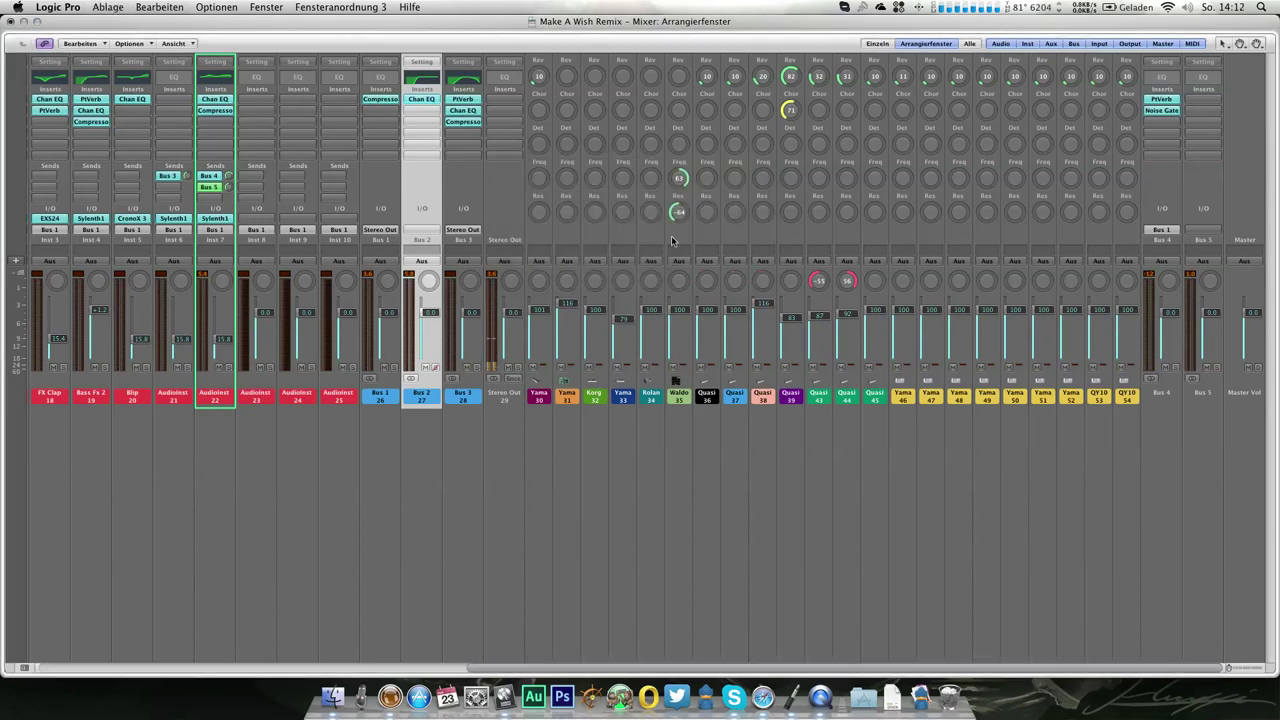
key("1")
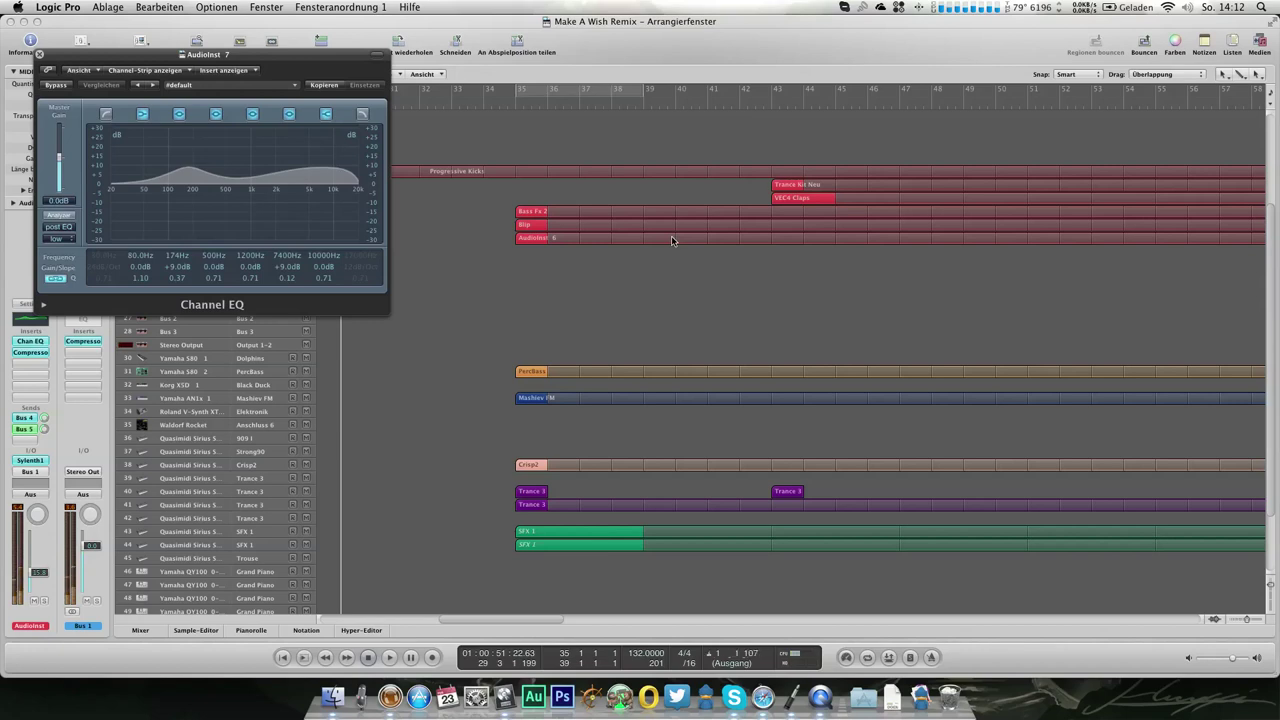
Play the arrangement from bar 34 and move the Blip region's start to bar 39
key("period")
key("period")
key("period")
key("period")
key("period")
key("period")
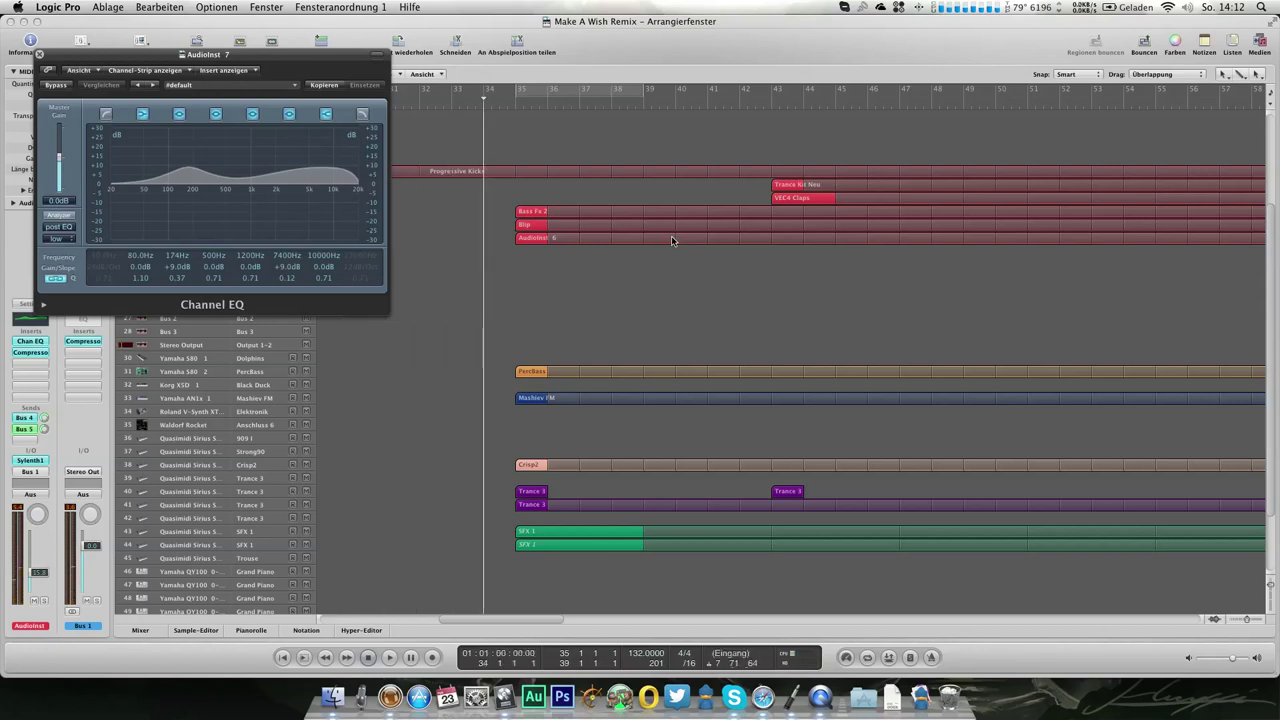
key("space")
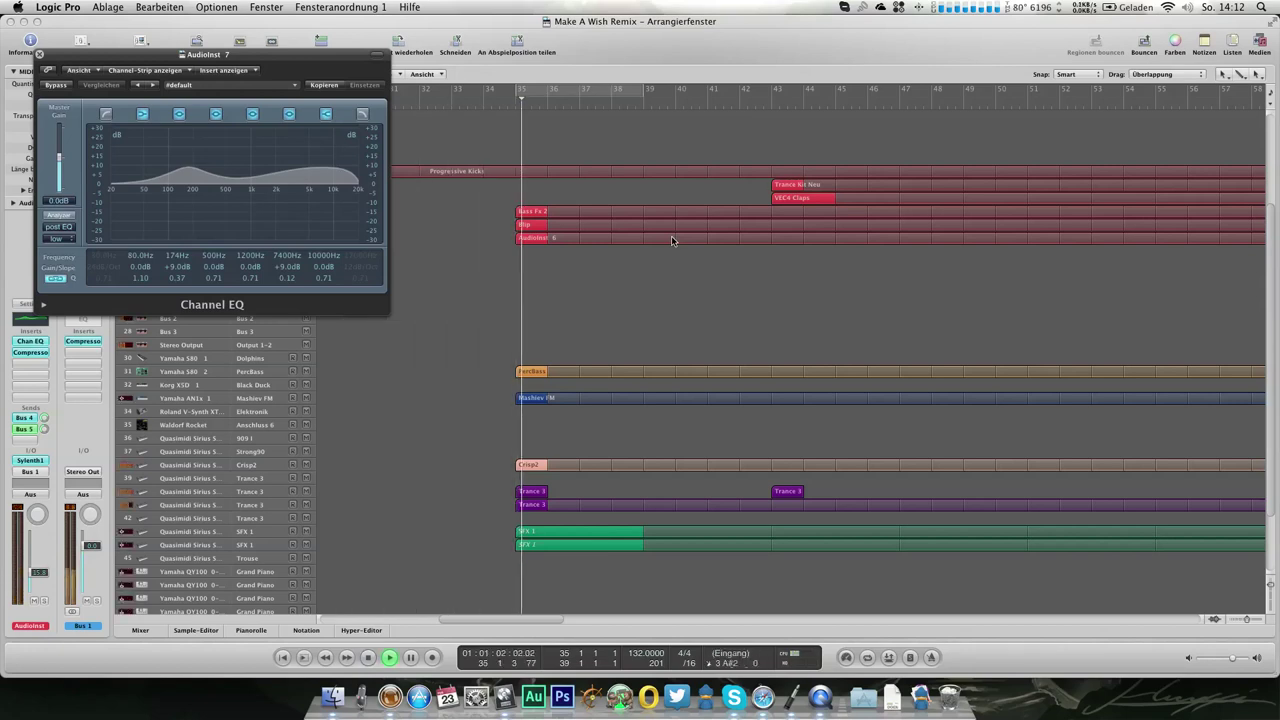
key("space")
left_click_drag(526, 231, 654, 229)
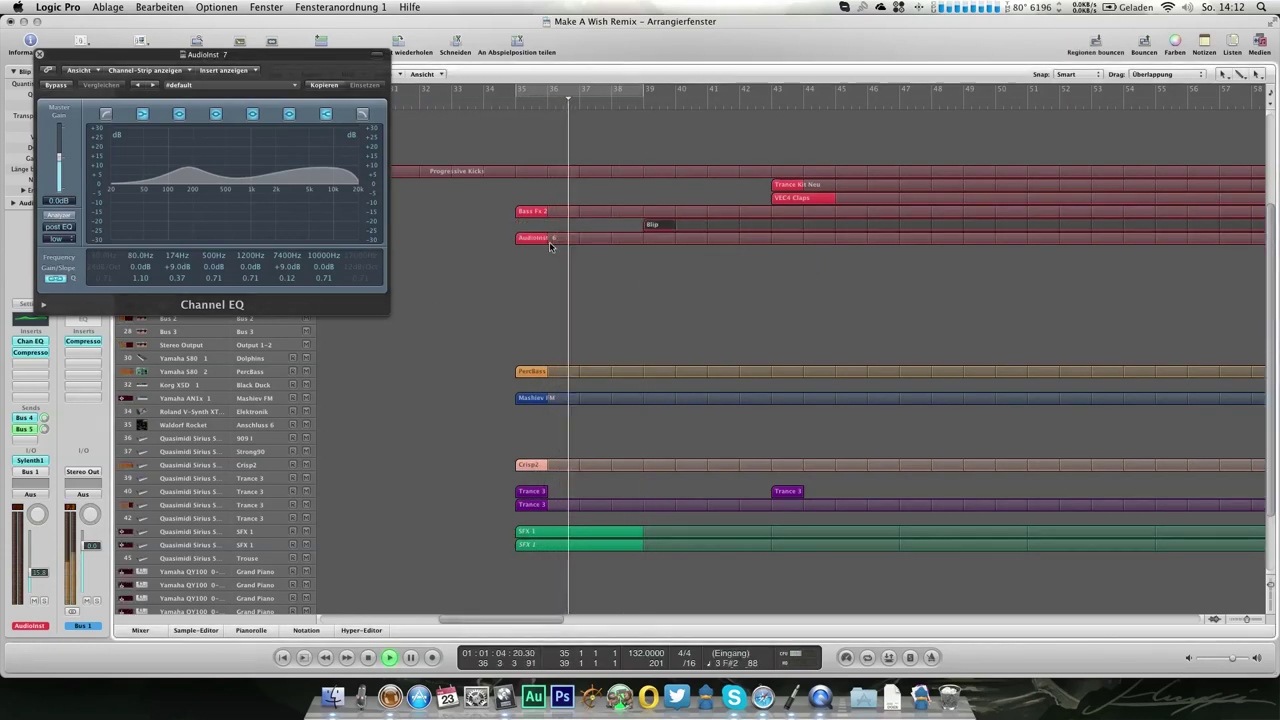
Try starting the PercBass region at bar 43 during playback, and return it to bar 35
left_click_drag(530, 371, 790, 368)
key("space")
key("space")
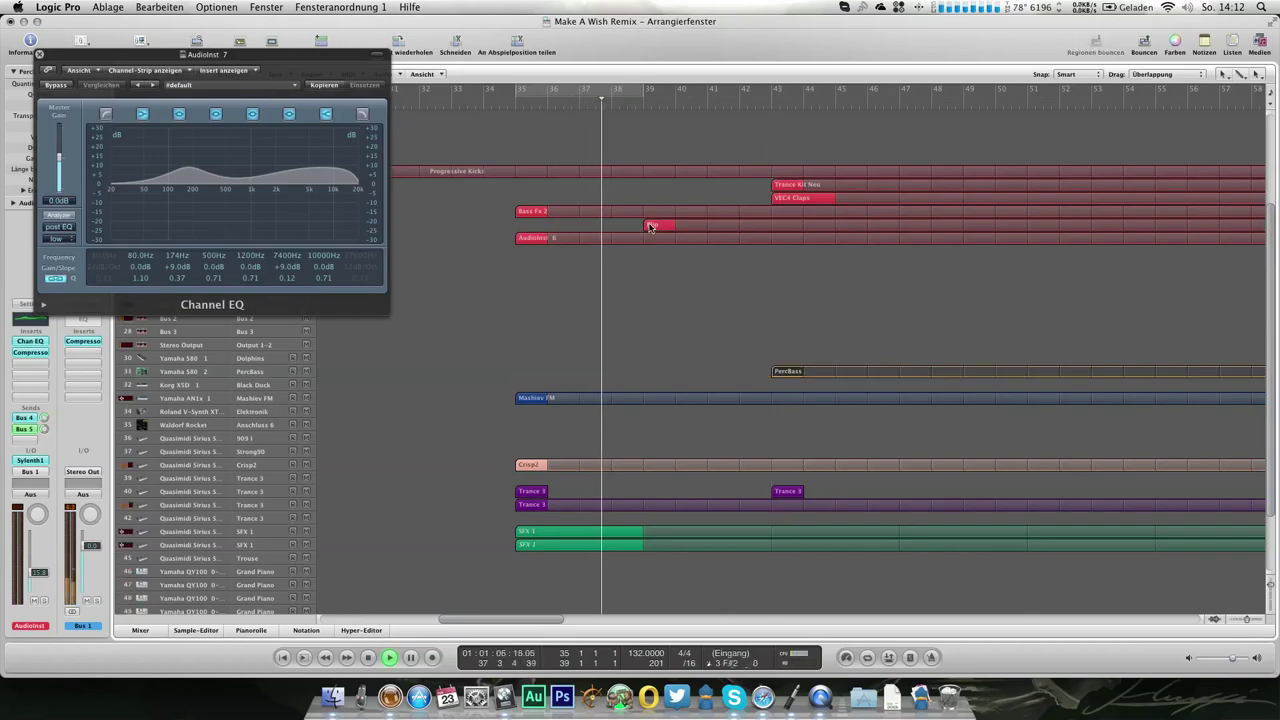
key("space")
left_click_drag(789, 371, 529, 370)
Move the AudioInst 6 region's start to bar 43 and audition the revised arrangement
left_click_drag(537, 243, 788, 243)
key("space")
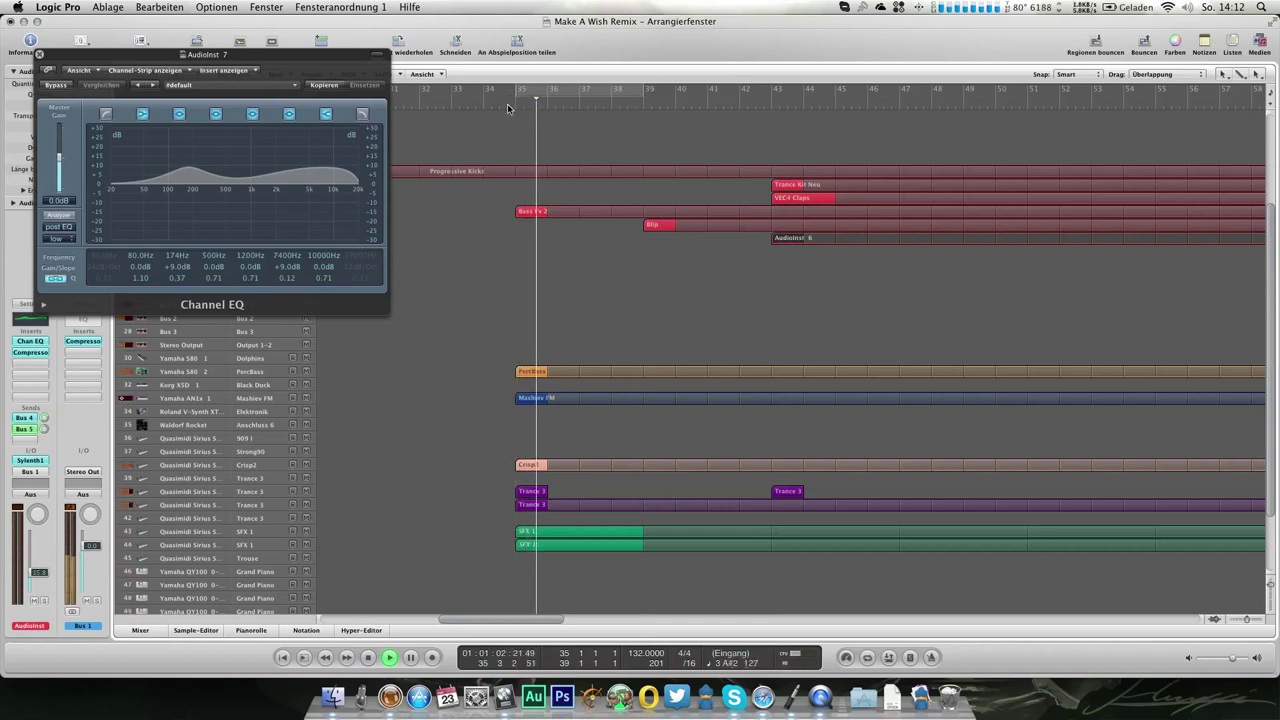
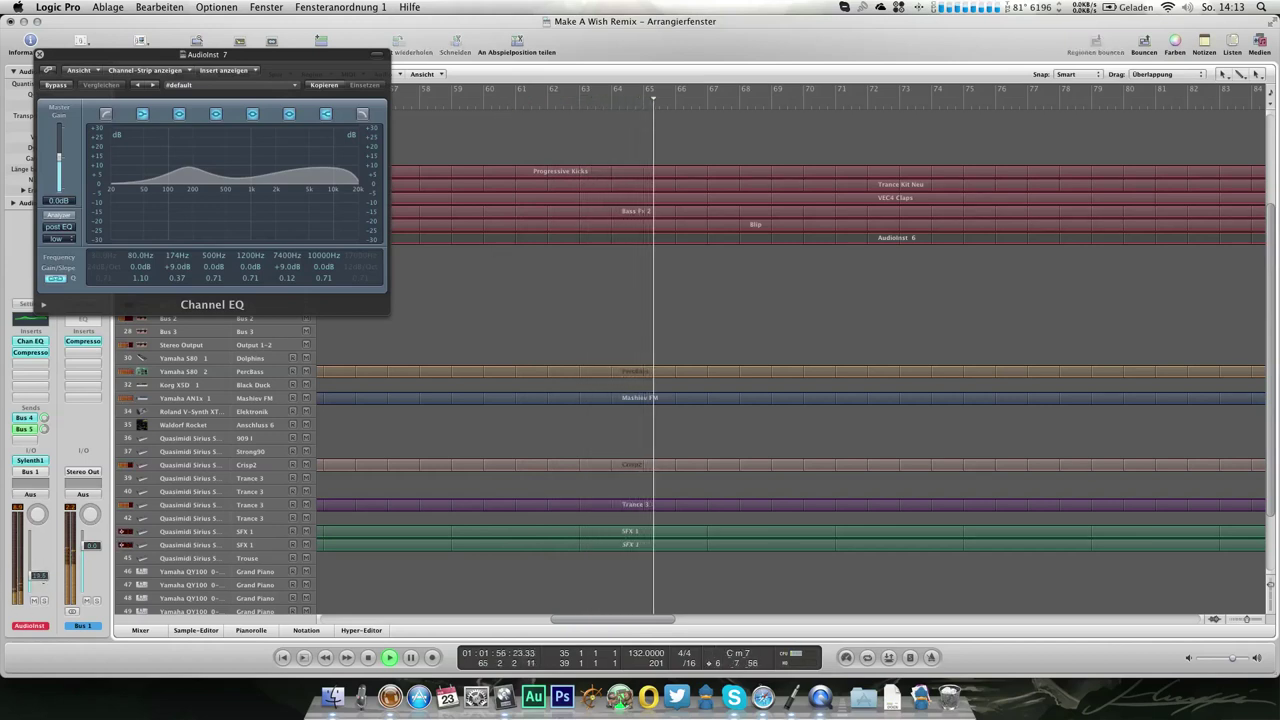
left_click(39, 53)
scroll(655, 283, "left", 10)
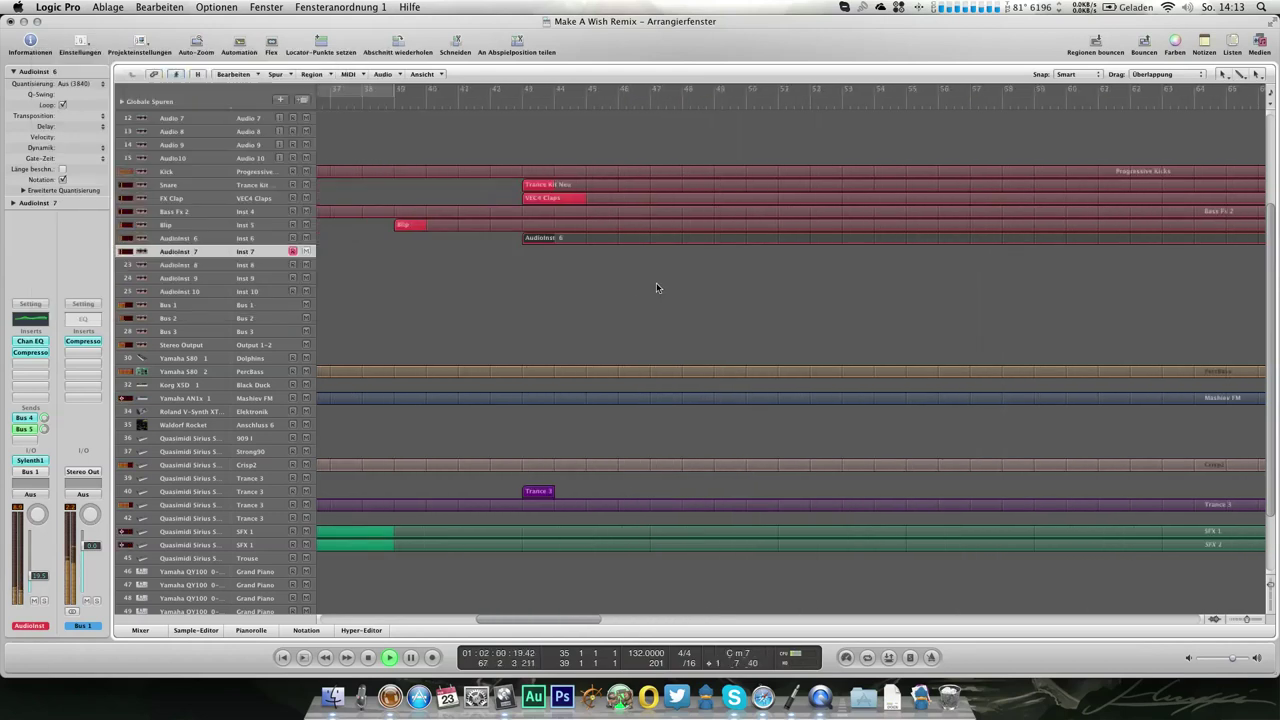
key("space")
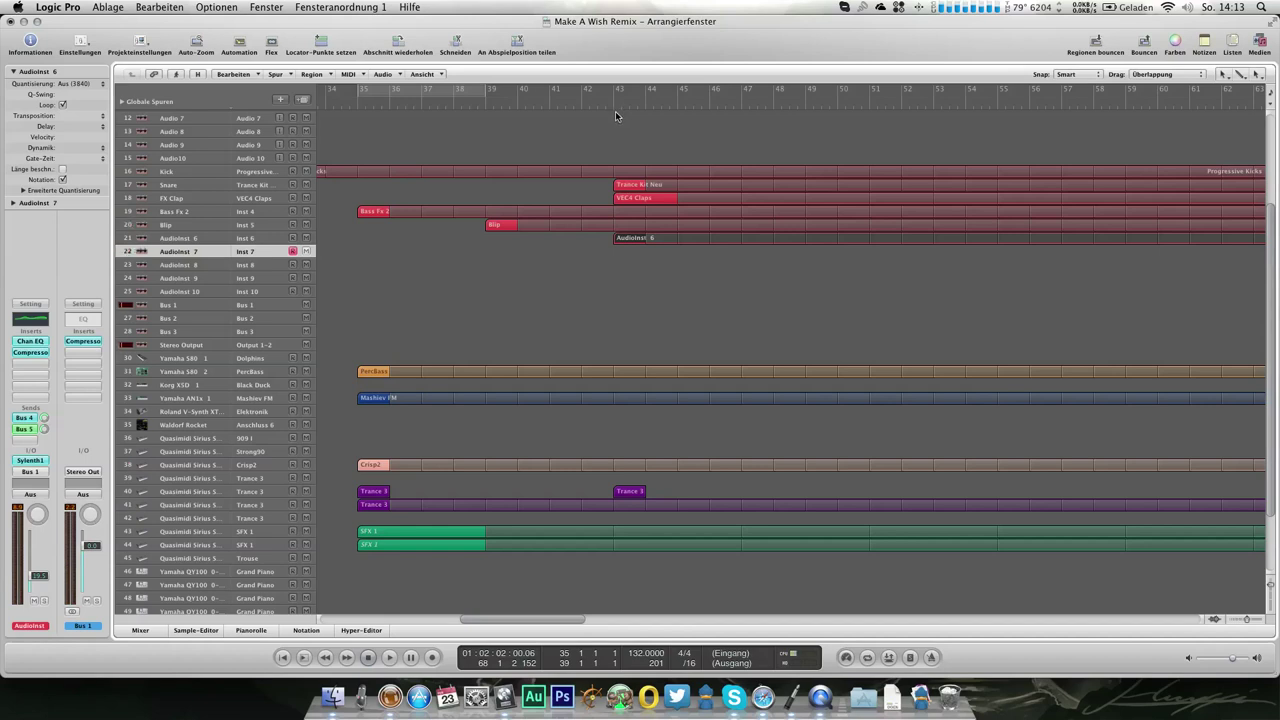
key("space")
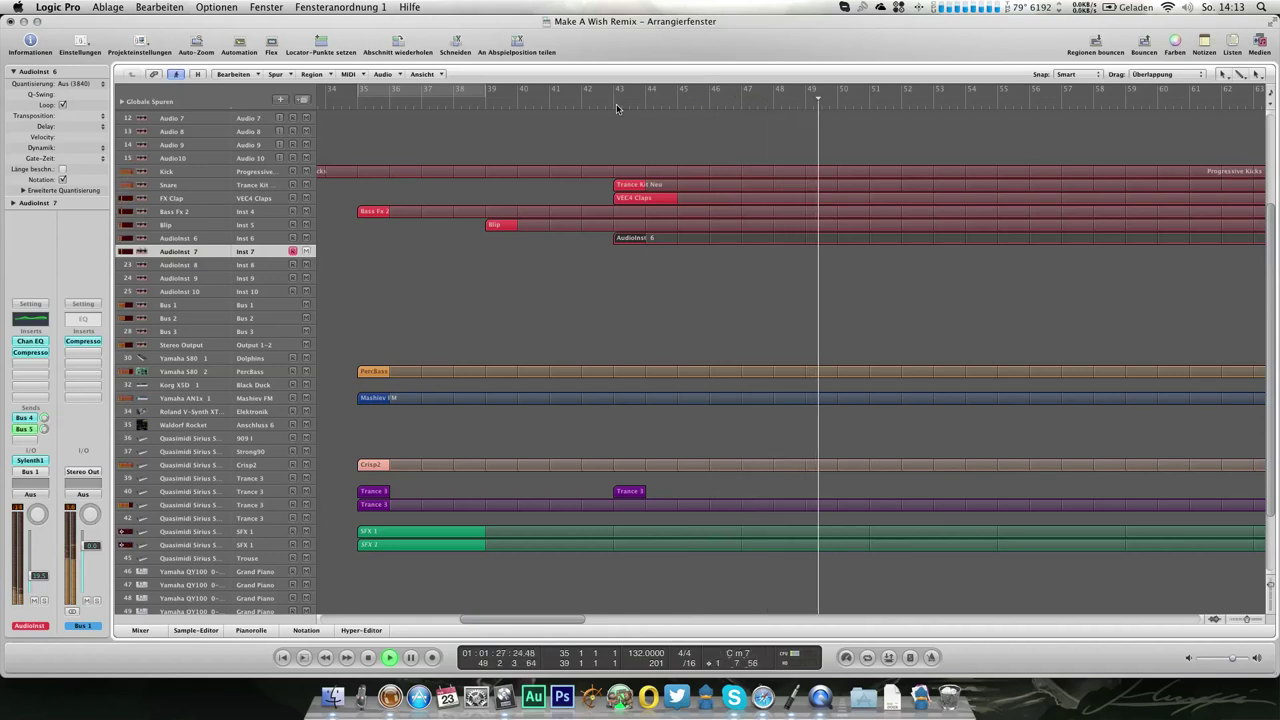
key("space")
Record a four-bar chord part on AudioInst 7 from bar 43 to bar 47
key("comma")
key("comma")
key("comma")
key("comma")
key("comma")
key("comma")
key("comma")
key("comma")
key("period")
key("r")
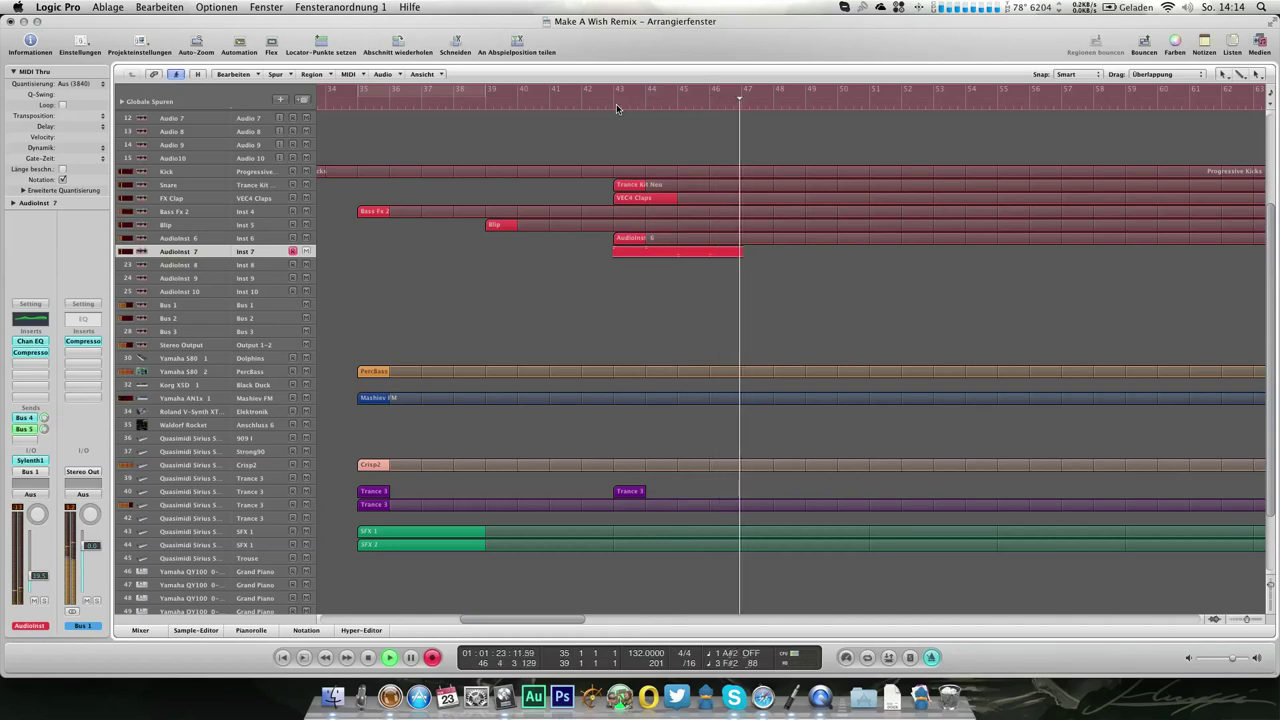
key("space")
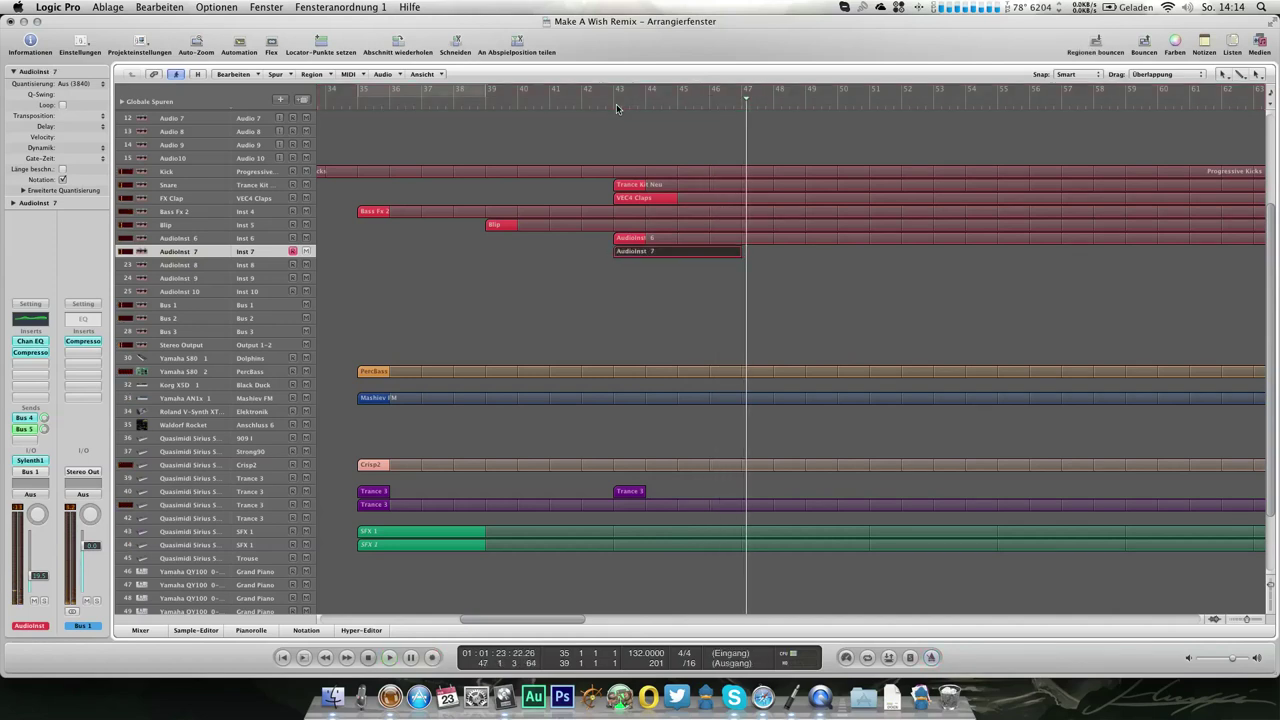
Quantise all notes of the AudioInst 7 region to 1/16 notes and quantise their lengths with the note-length transform
key("super+6")
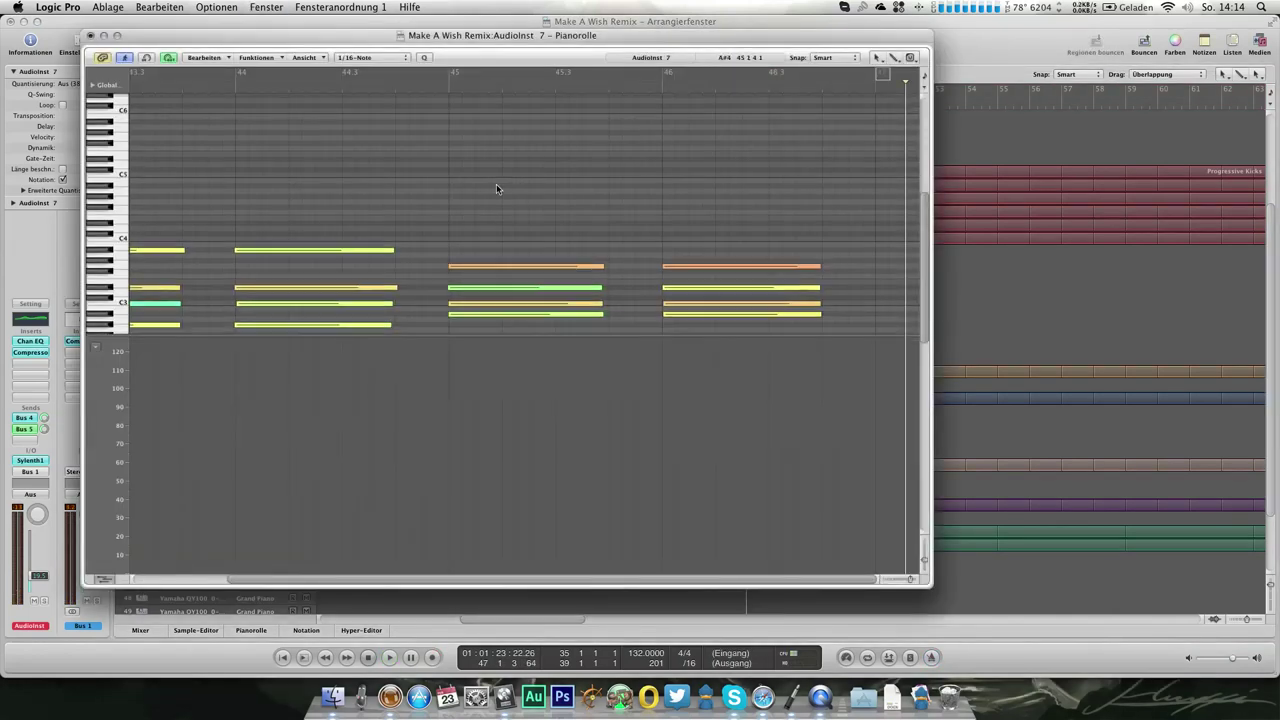
key("super+a")
left_click(425, 58)
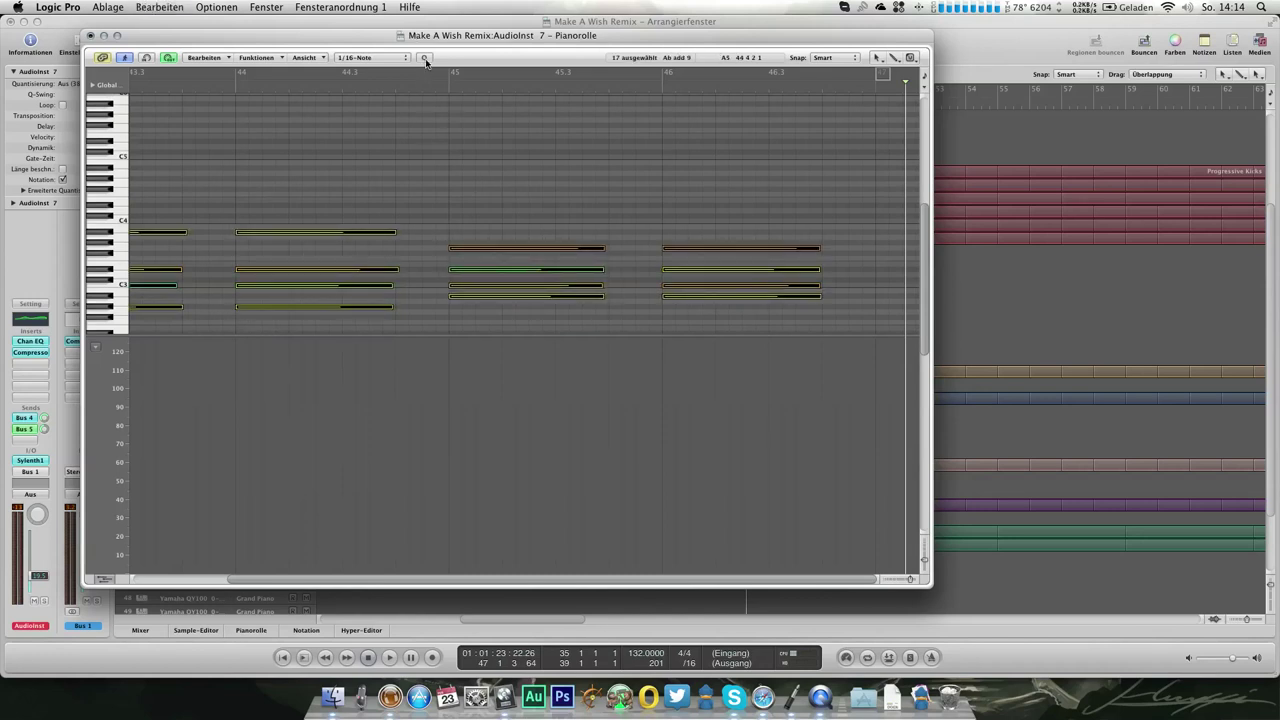
left_click(268, 60)
mouse_move(318, 195)
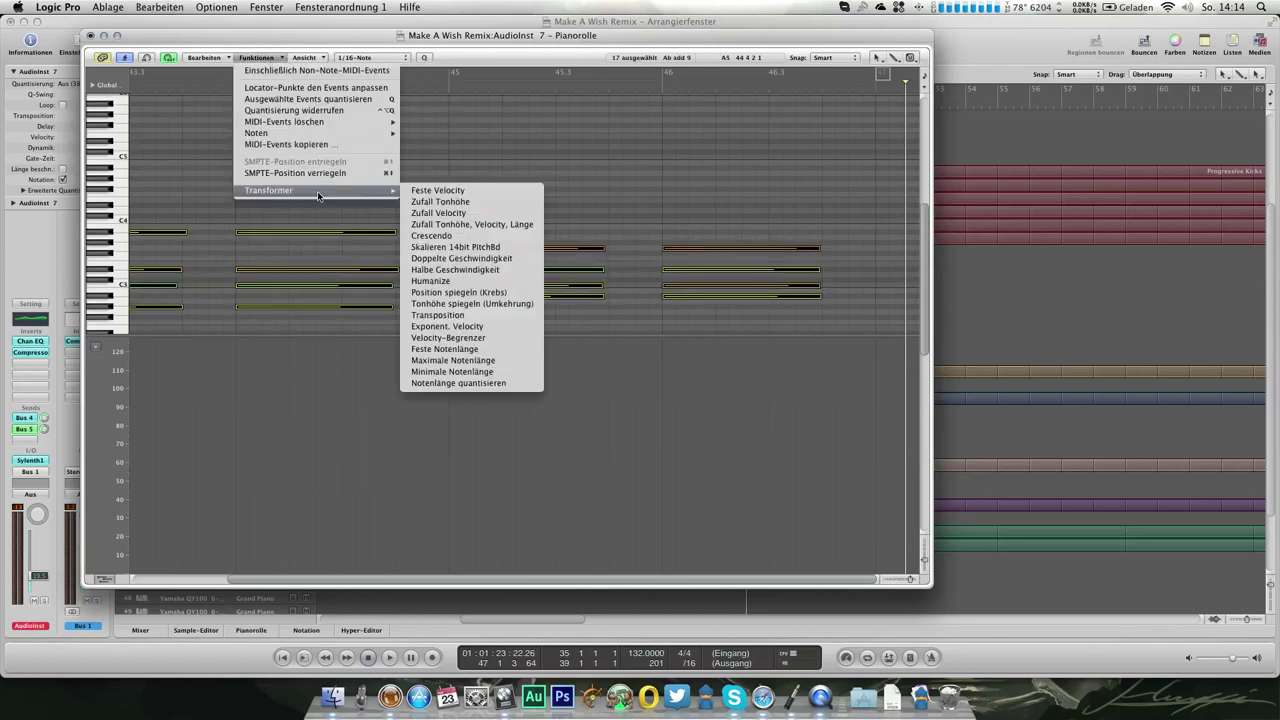
left_click(464, 383)
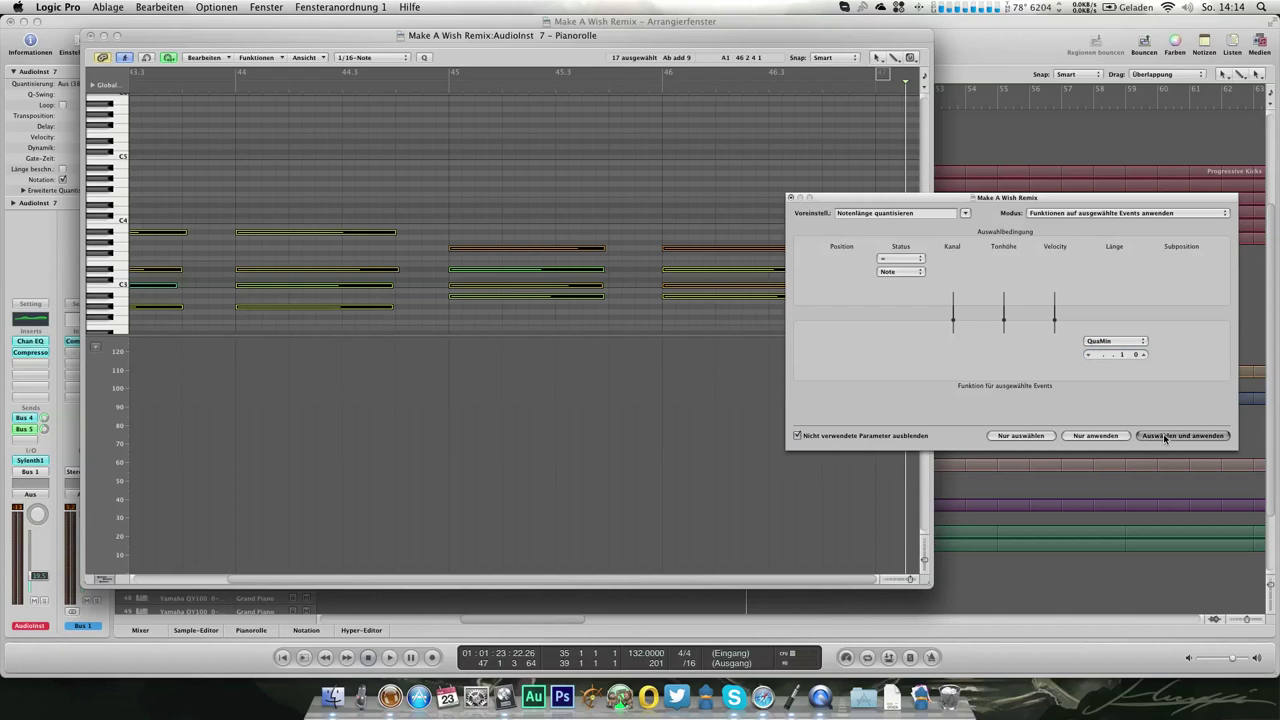
left_click(790, 199)
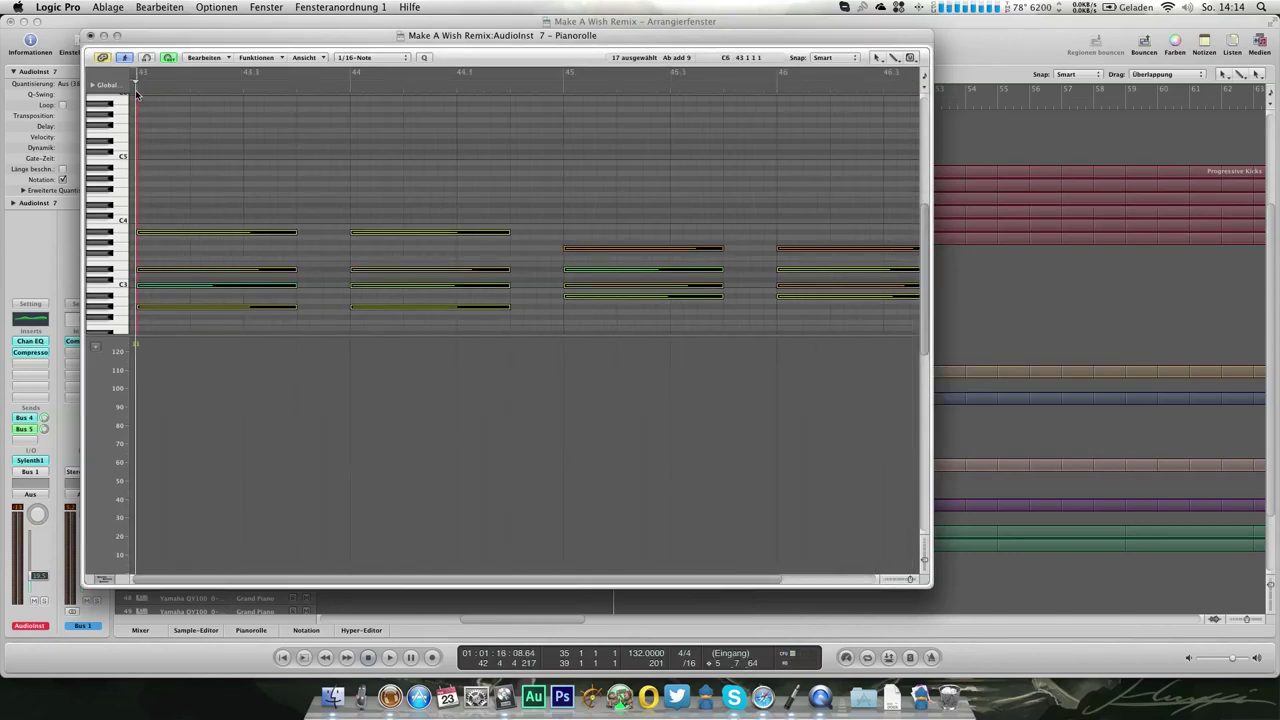
Play back the quantised chords in the arrangement and loop the AudioInst 7 region
key("space")
key("super+w")
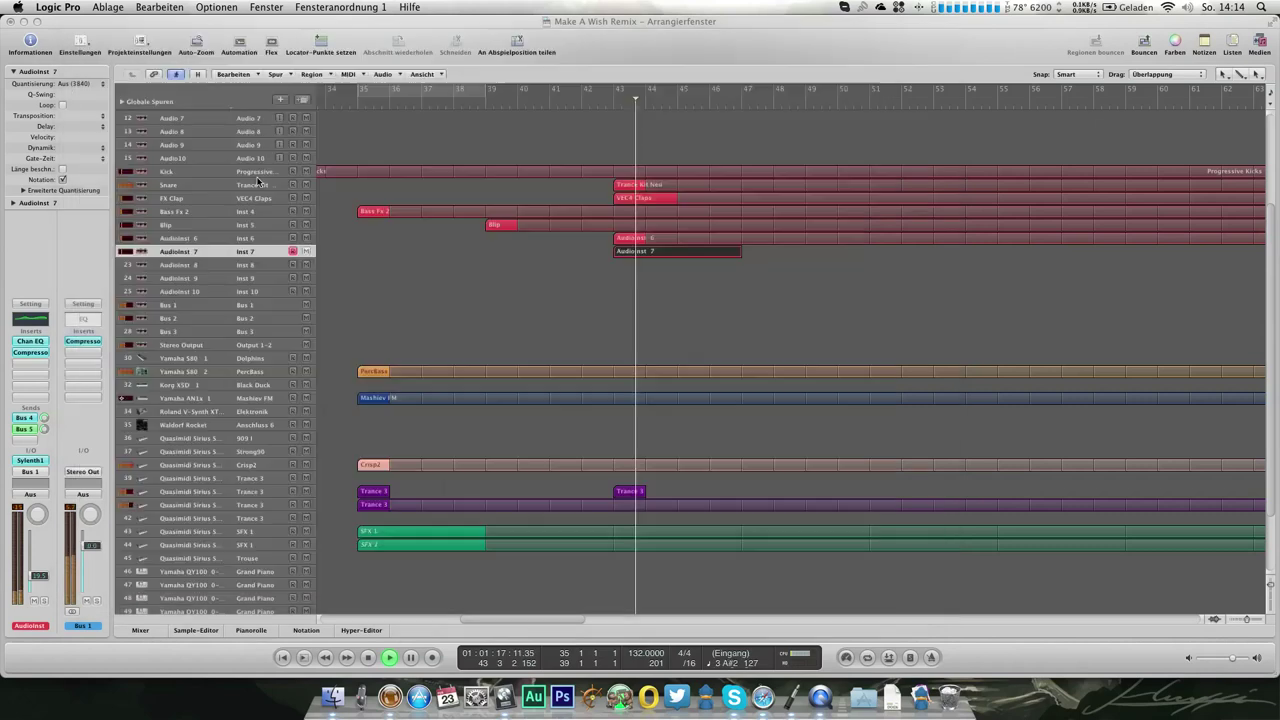
key("l")
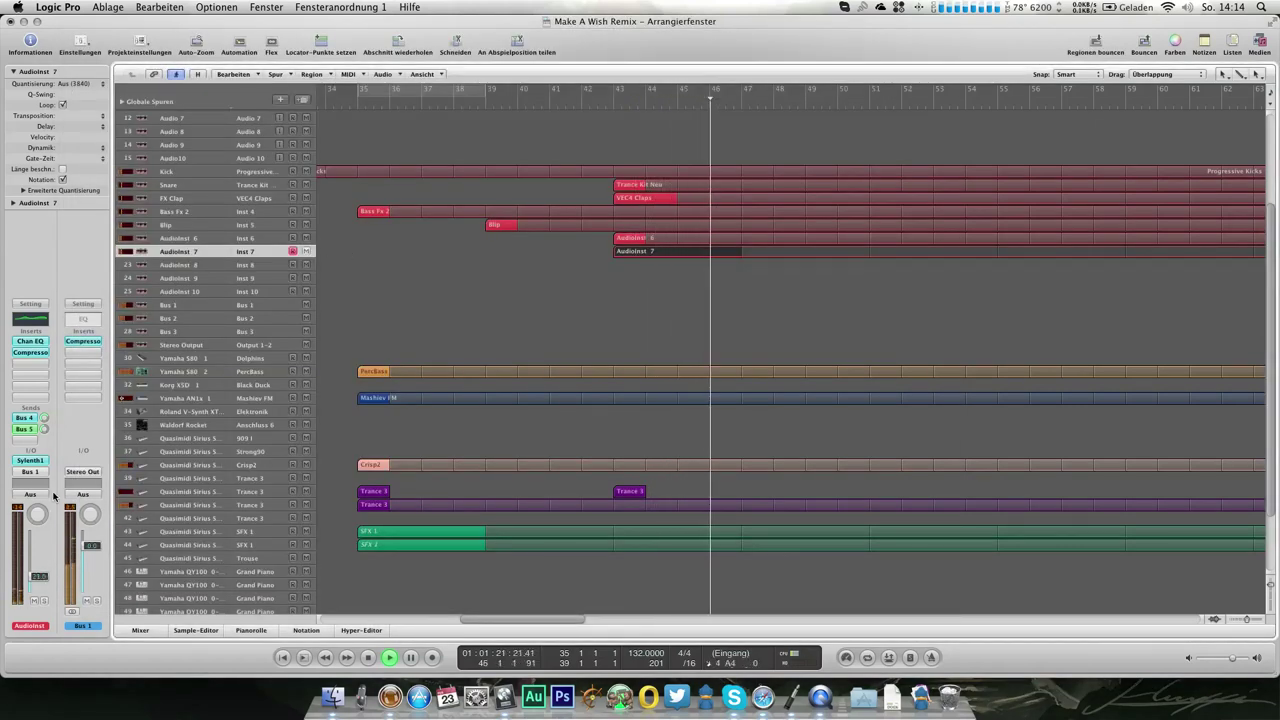
Set the gain in AudioInst 7's Channel EQ to +5.0 dB at 174 Hz and +14.5 dB at 7400 Hz
left_click(37, 343)
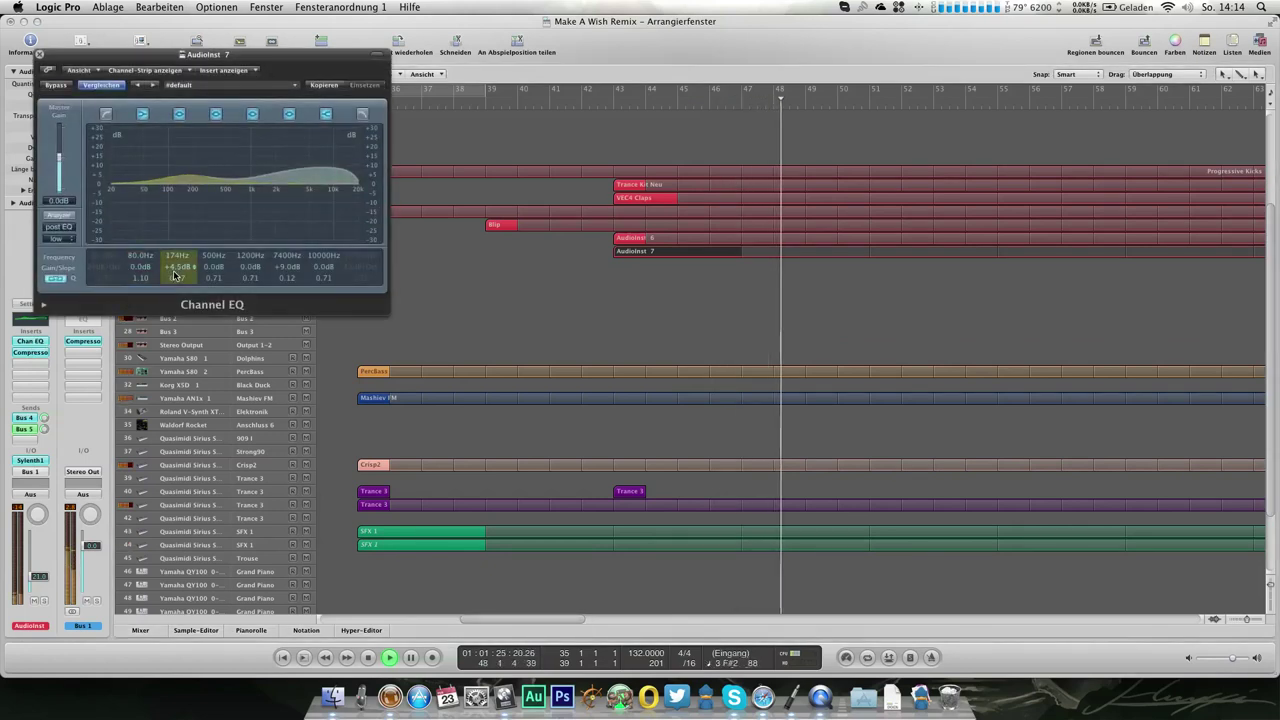
left_click_drag(287, 278, 300, 275)
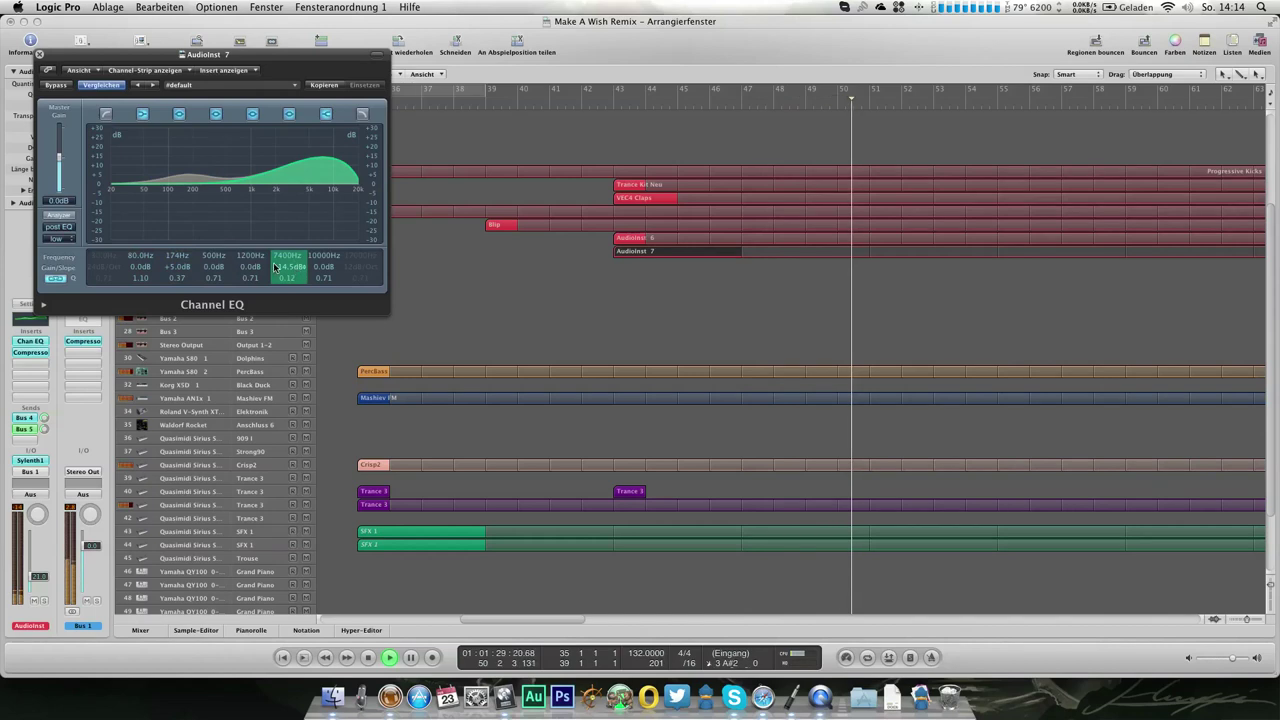
Close the Channel EQ and open the AudioInst 7 region in the piano roll and event list, with the playhead at bar 45
left_click(39, 54)
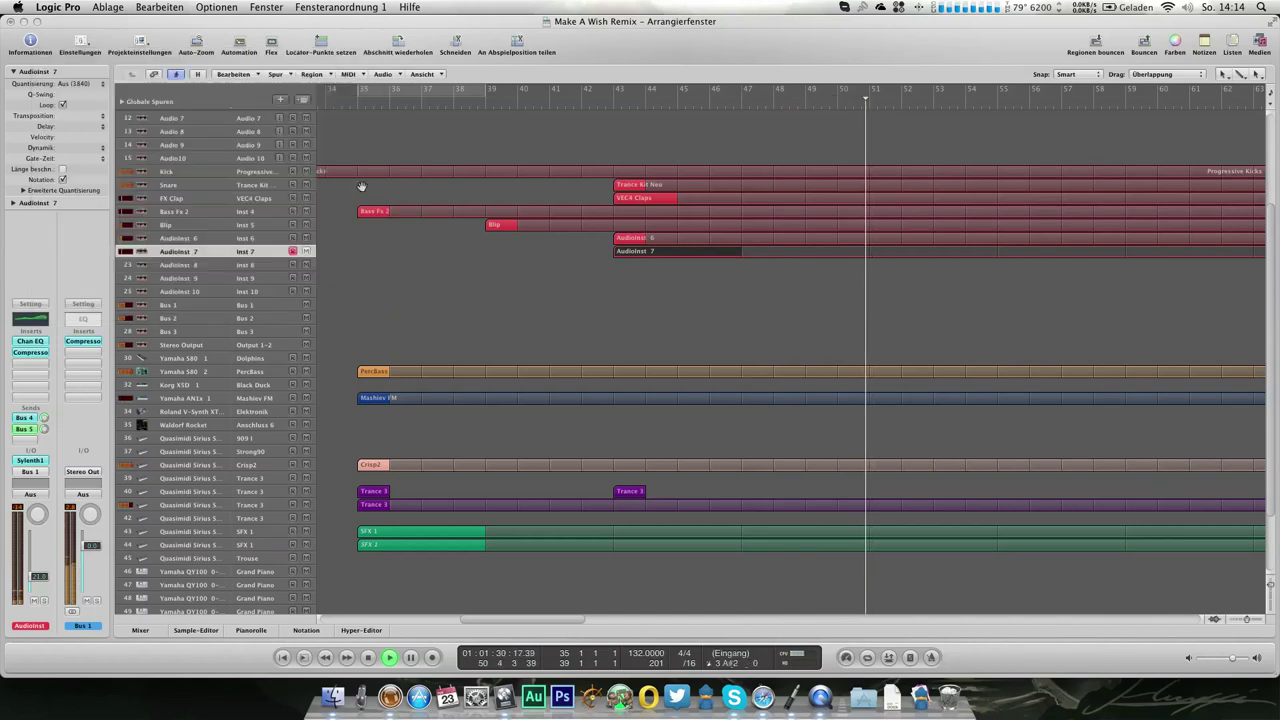
key("super+6")
scroll(518, 221, "down", 5)
left_click(527, 220)
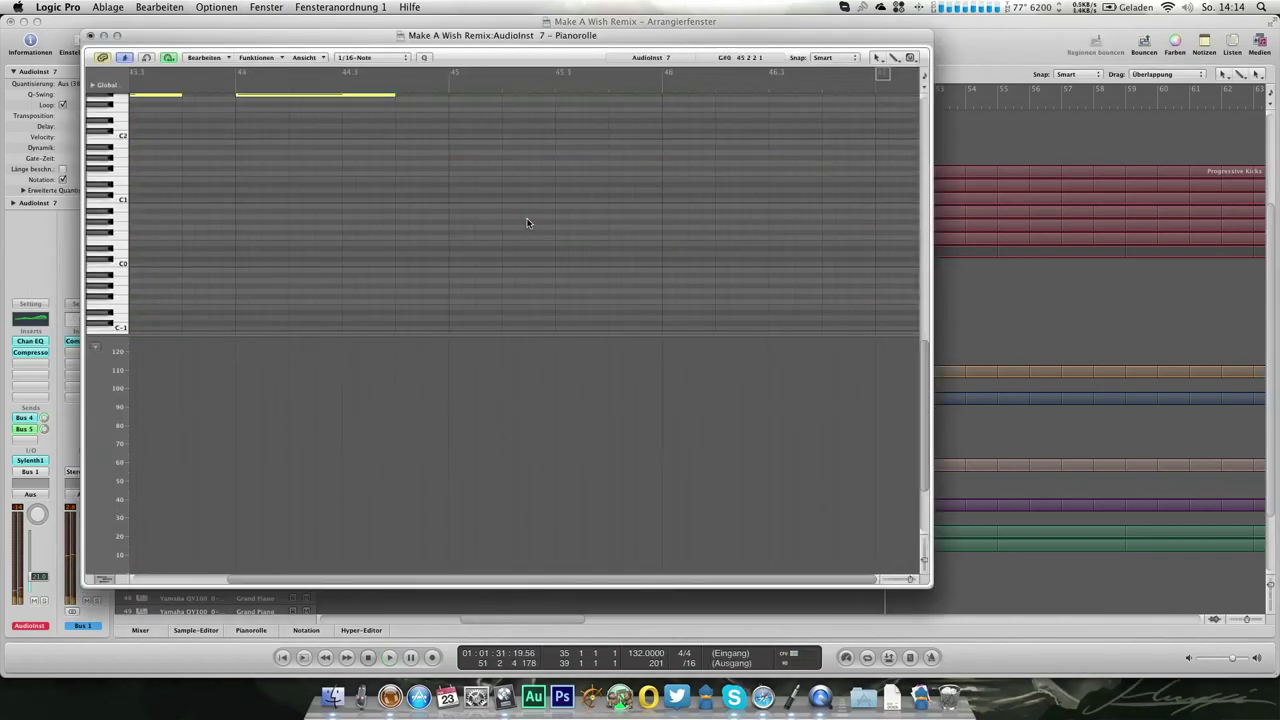
scroll(526, 221, "up", 2)
left_click(401, 87)
key("space")
key("super+0")
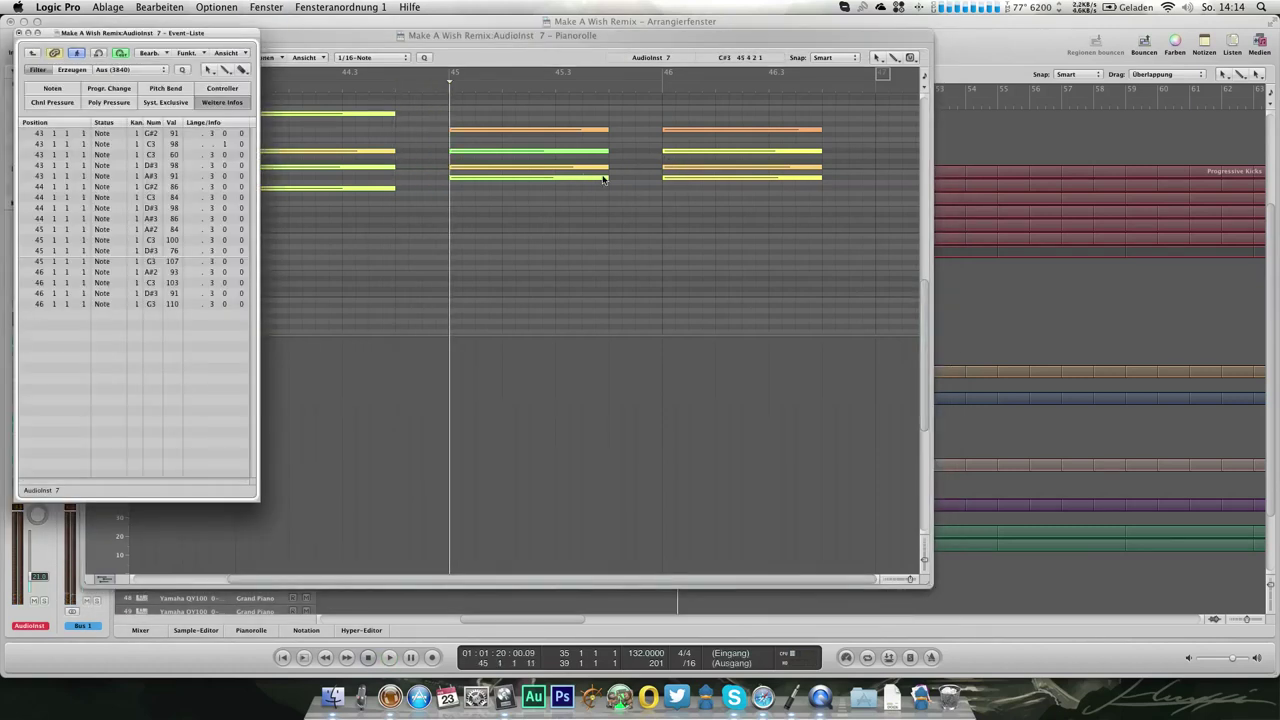
Delete the duplicate short C3 note at bar 43 from the AudioInst 7 event list and close both note editors
left_click_drag(101, 323, 112, 143)
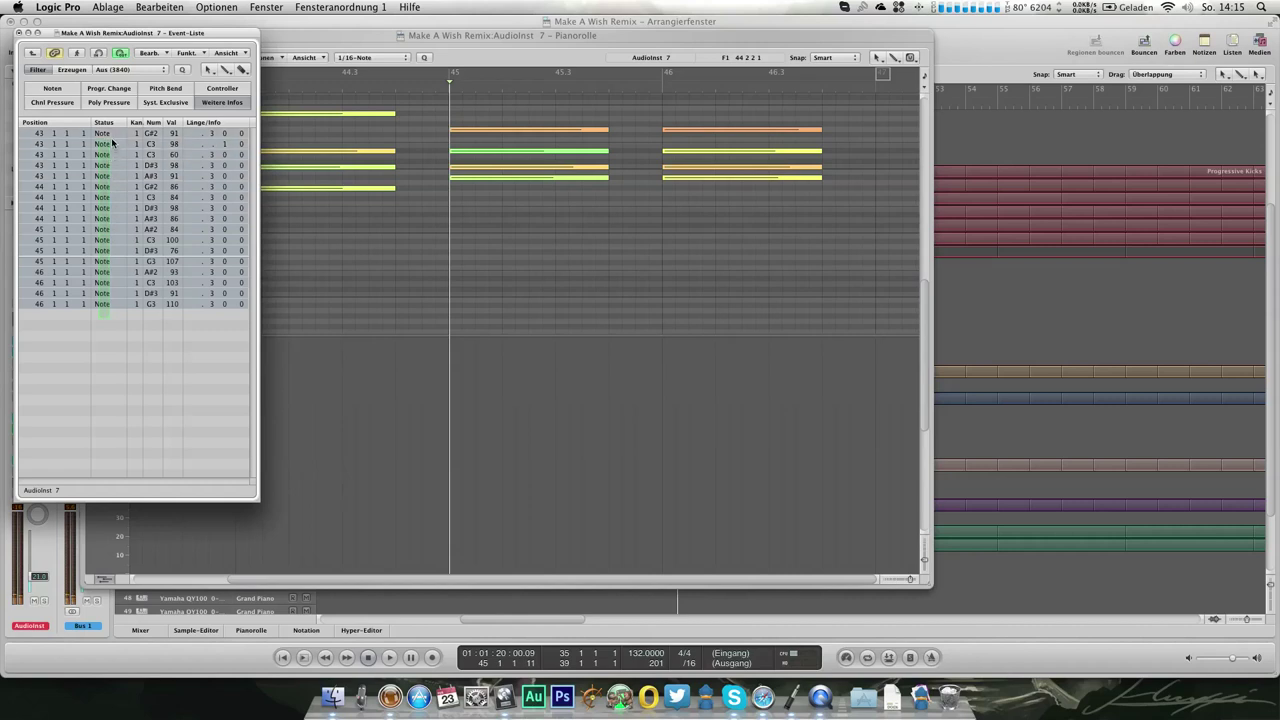
left_click(114, 357)
left_click(110, 147)
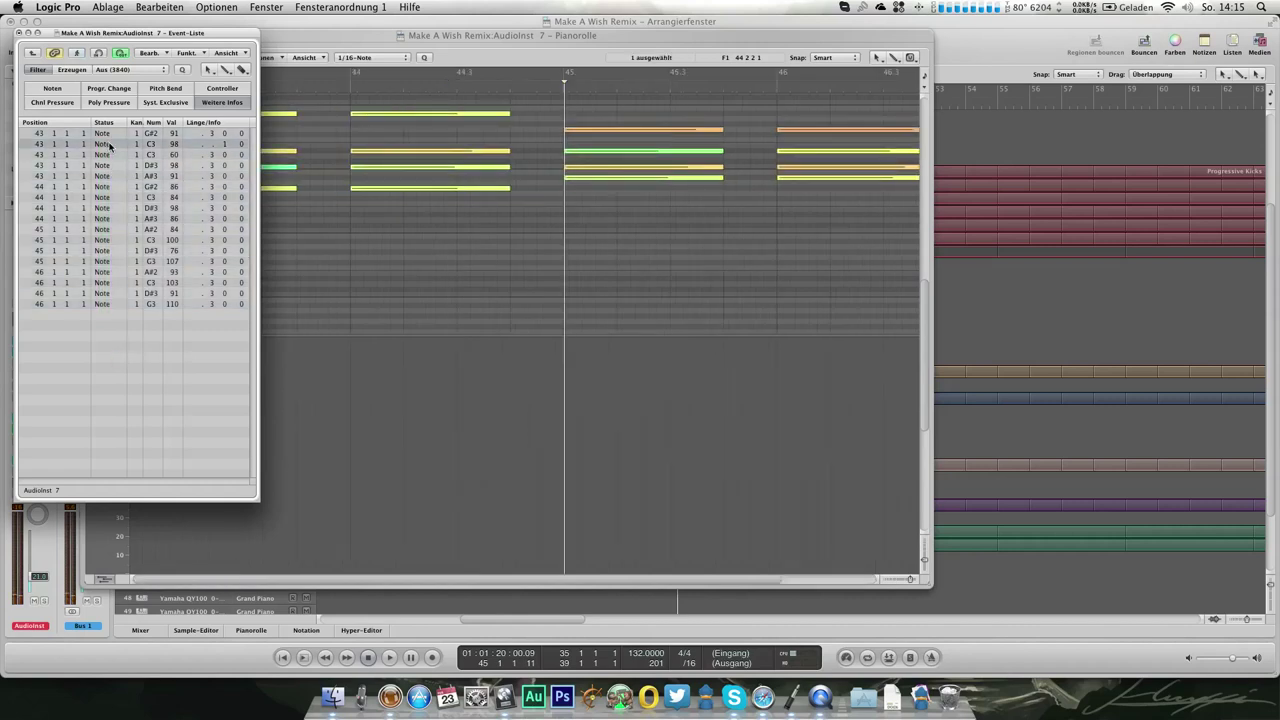
key("BackSpace")
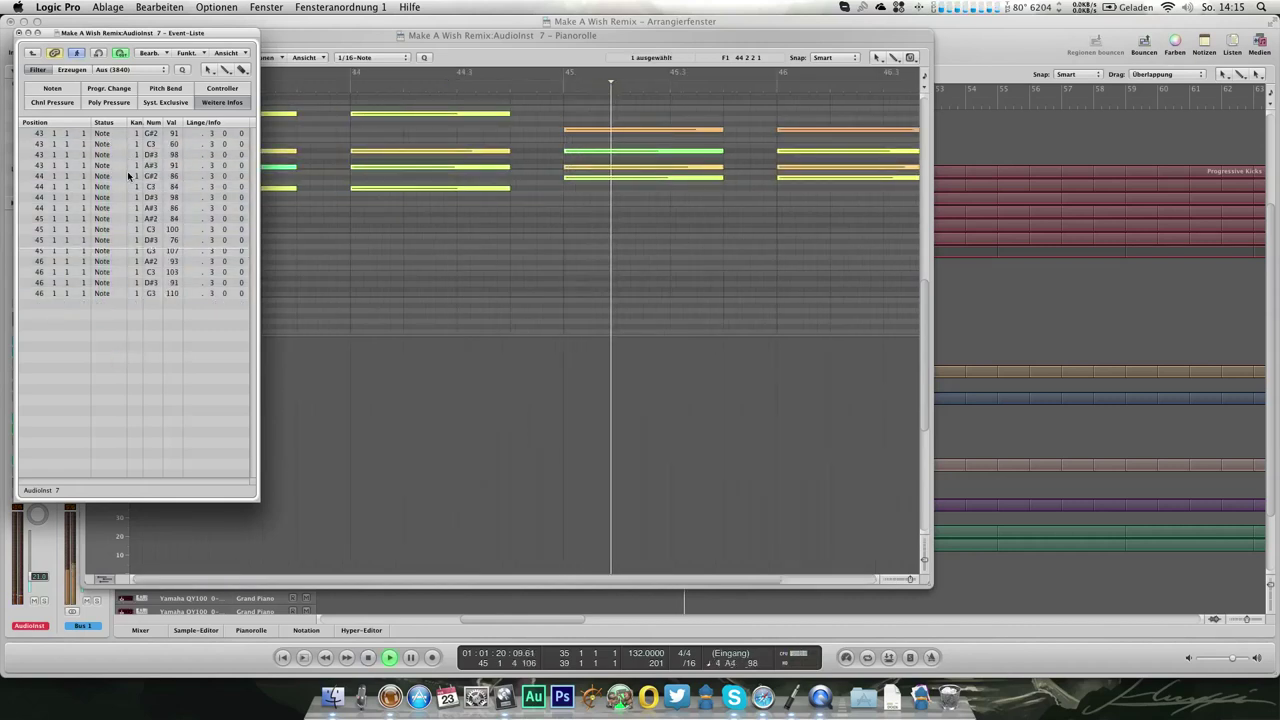
left_click(19, 33)
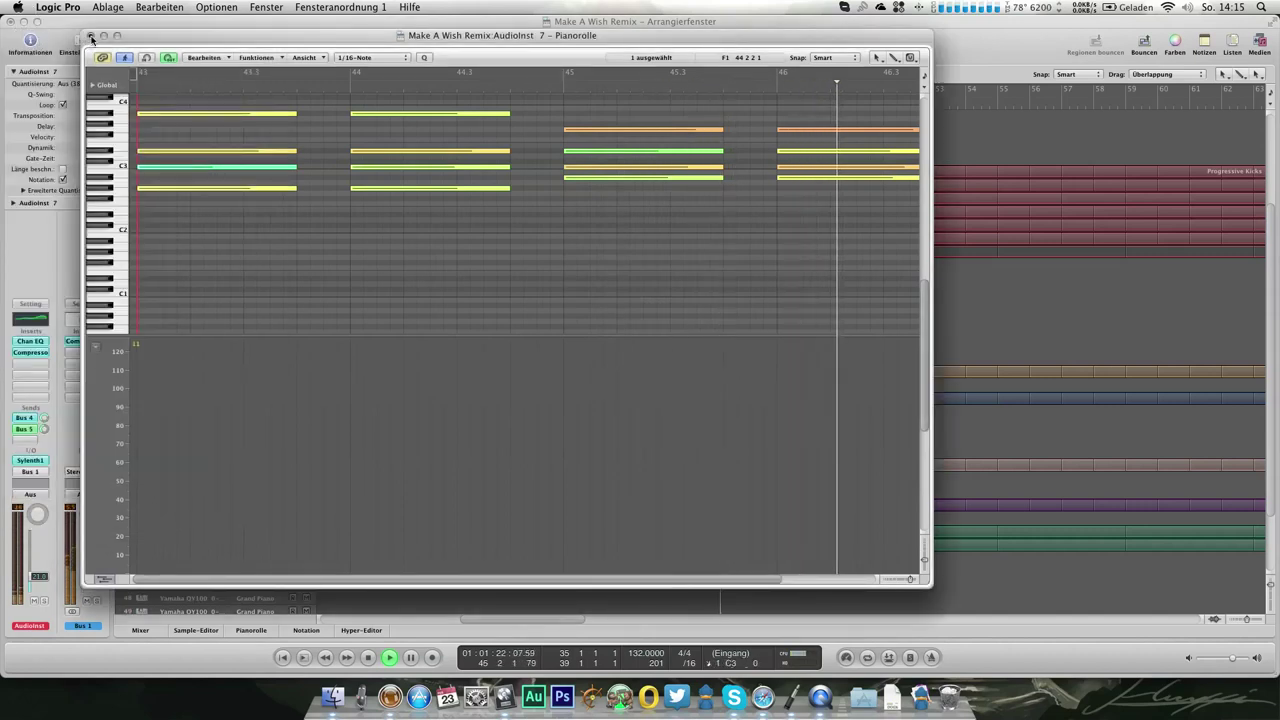
key("super+w")
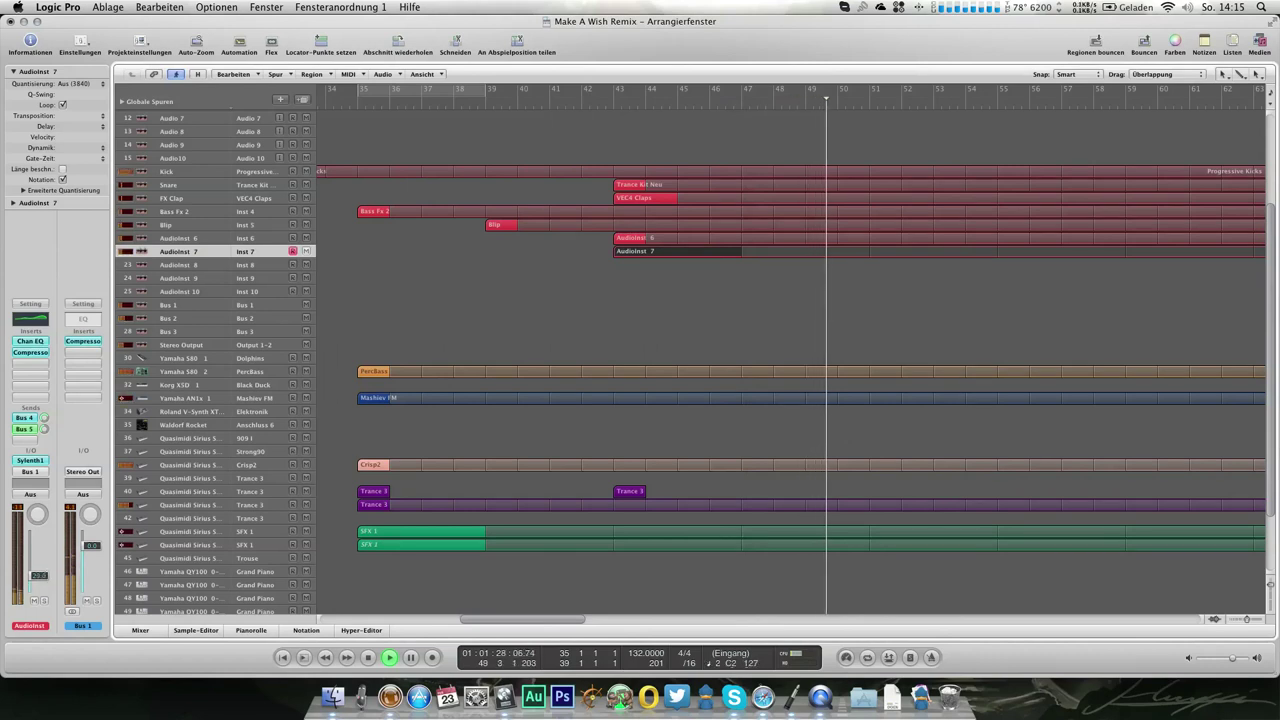
key("3")
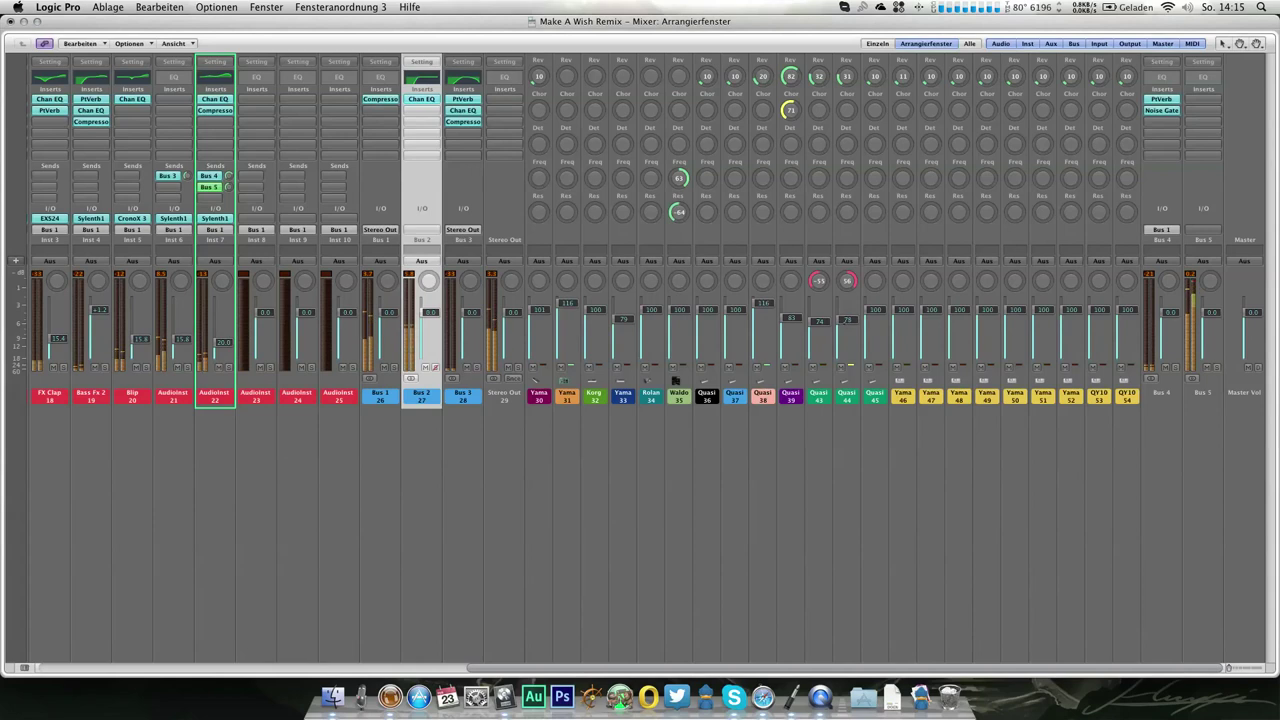
key("1")
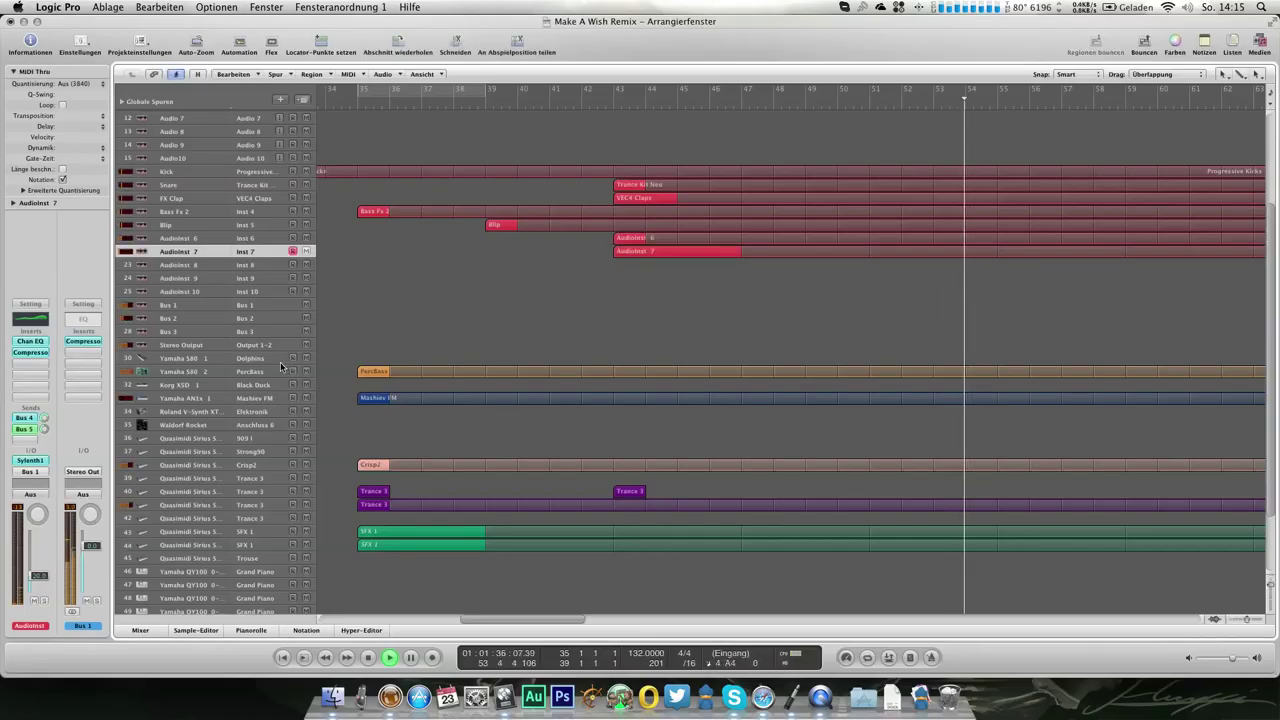
Stop playback at bar 35 and assign the Minimalist program to the Yamaha S80 1 track
left_click(281, 359)
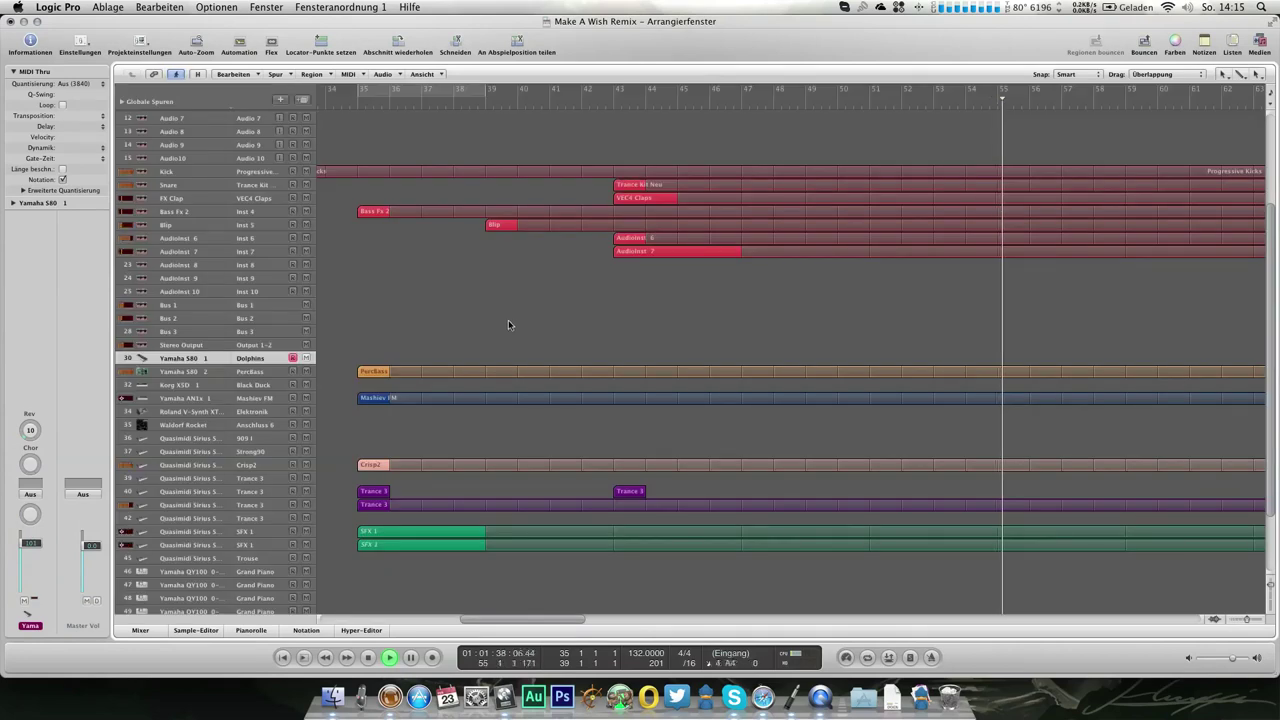
scroll(515, 320, "left", 2)
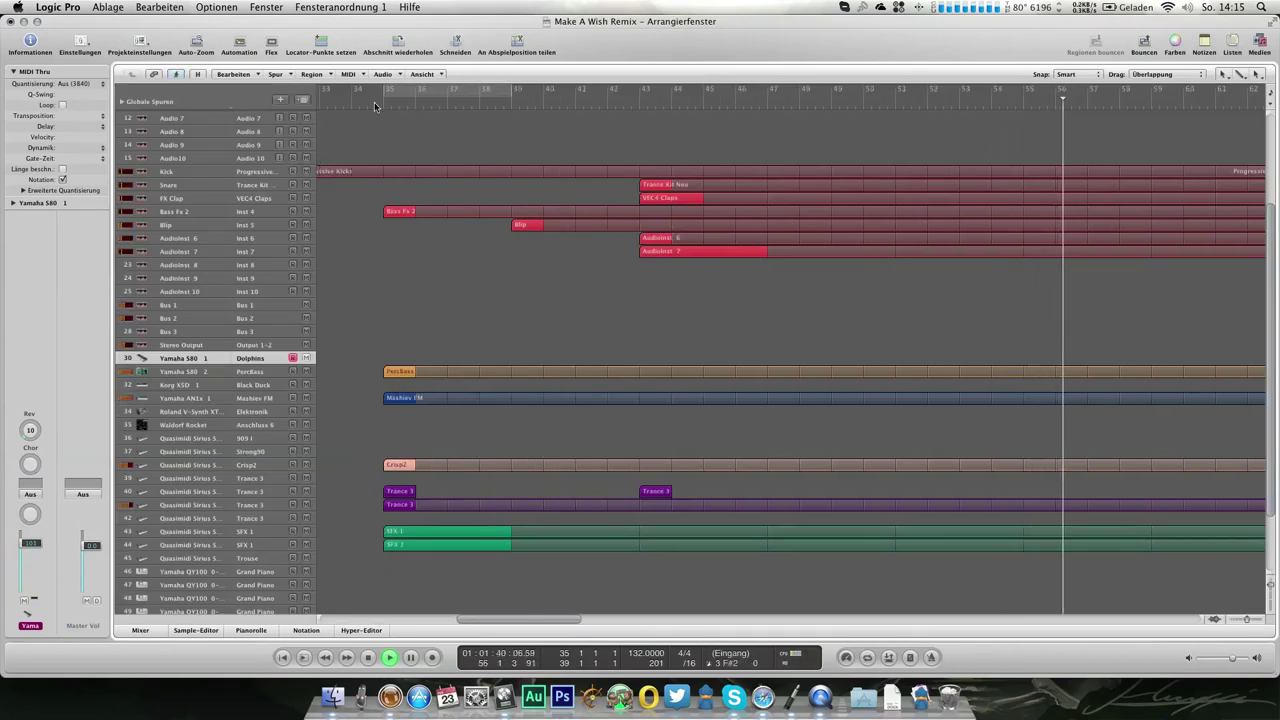
left_click(375, 106)
key("space")
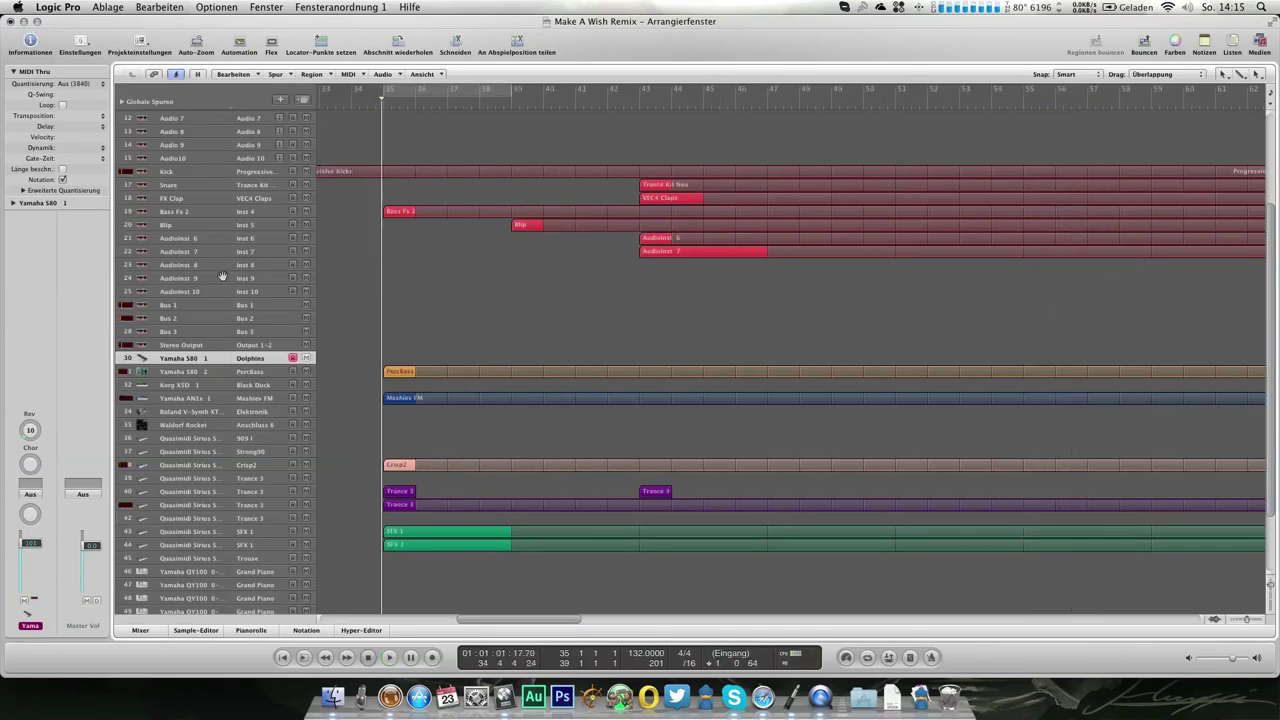
double_click(56, 205)
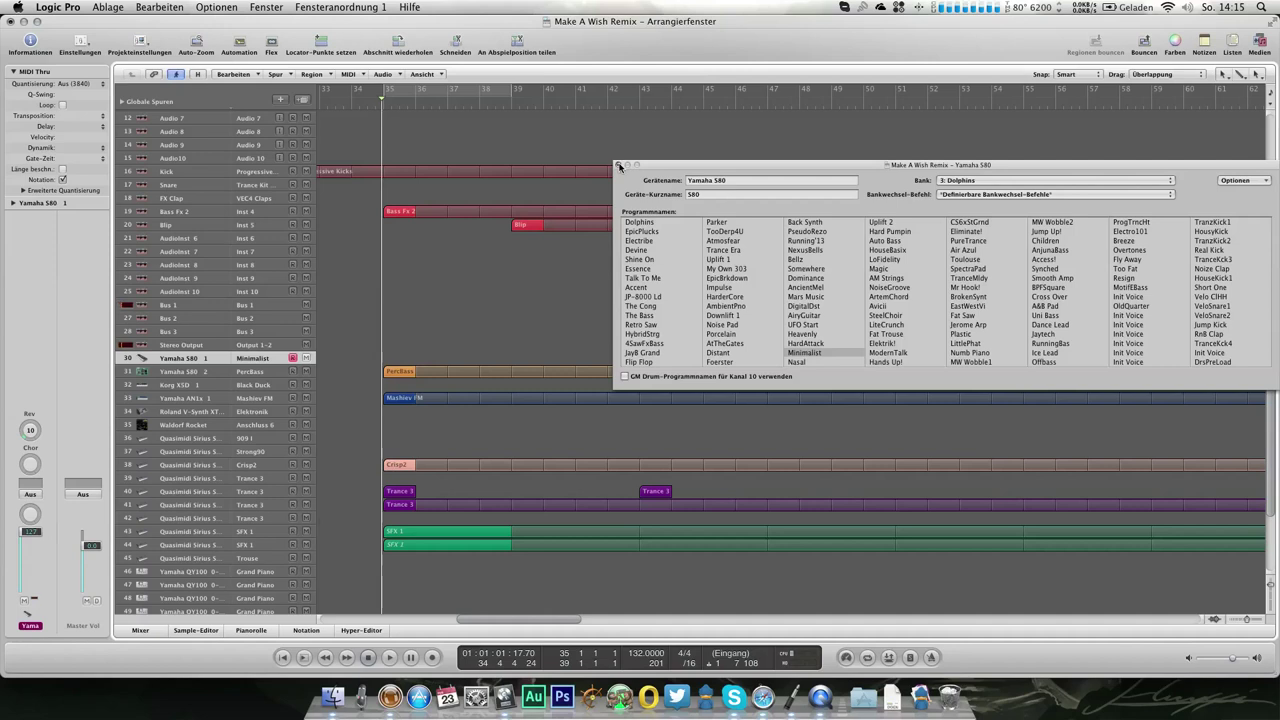
left_click(618, 165)
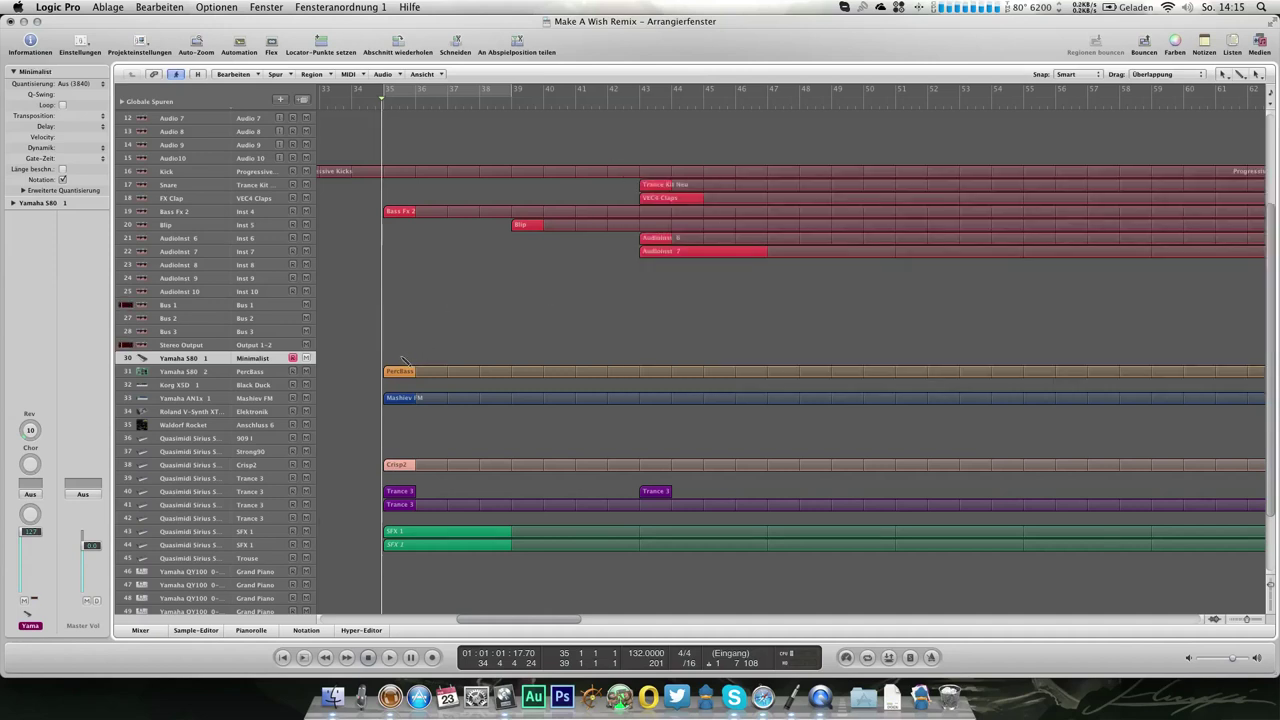
Create a looped Yamaha S80 1 region from bar 35 to 39 and add a C3 note near the end of bar 35
left_click_drag(414, 362, 510, 380)
key("l")
key("super+6")
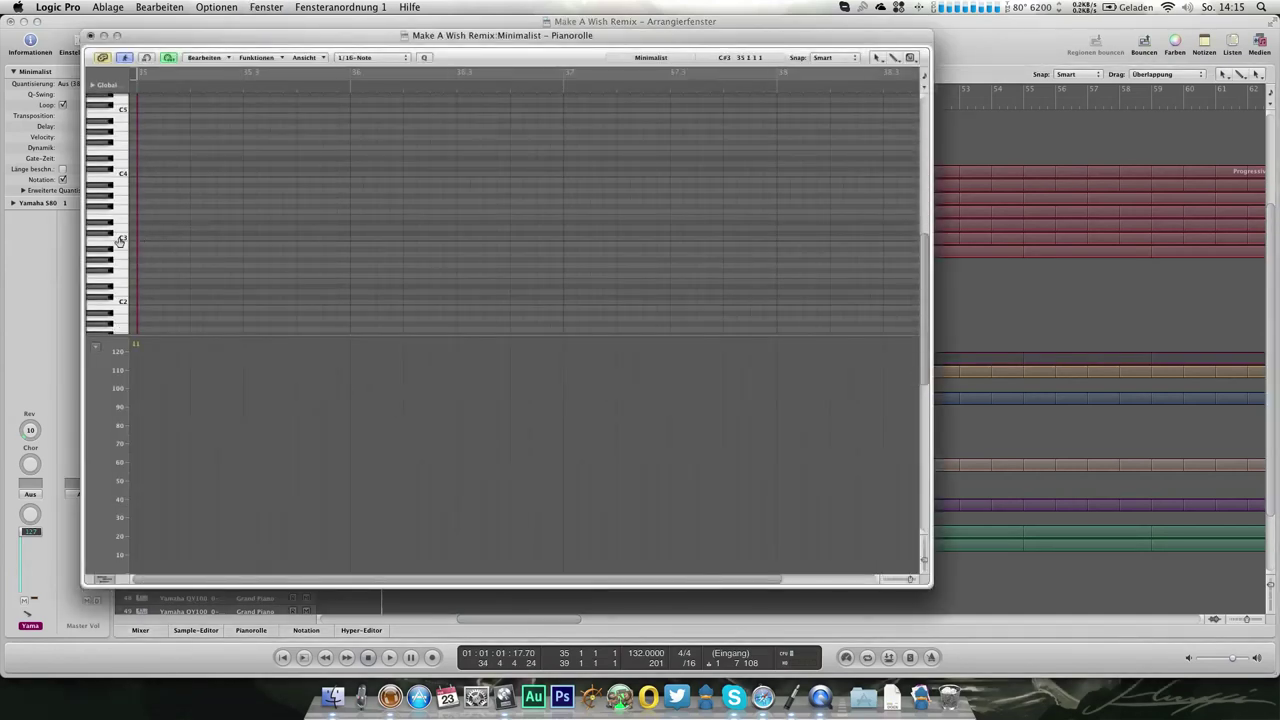
left_click_drag(326, 239, 295, 244)
key("space")
key("super+w")
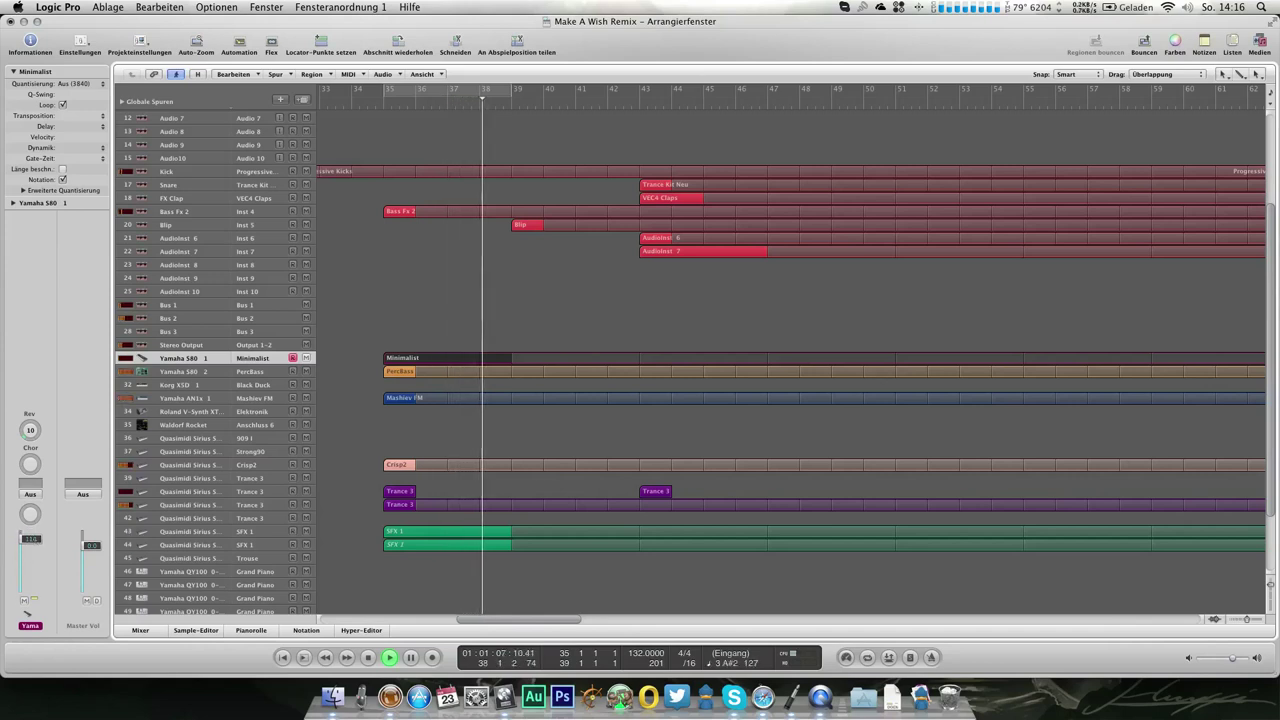
Shorten the Minimalist region to two bars and set its C3 note's velocity to 127
scroll(300, 540, "down", 1)
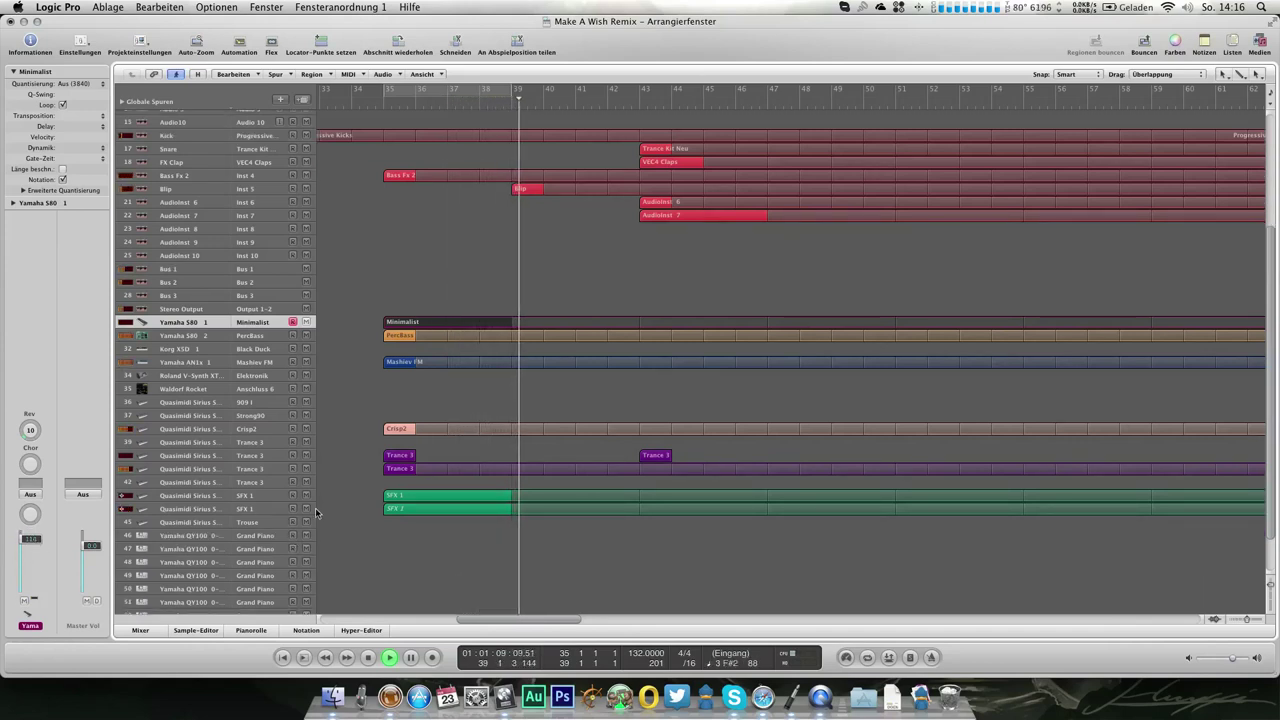
left_click_drag(483, 328, 448, 334)
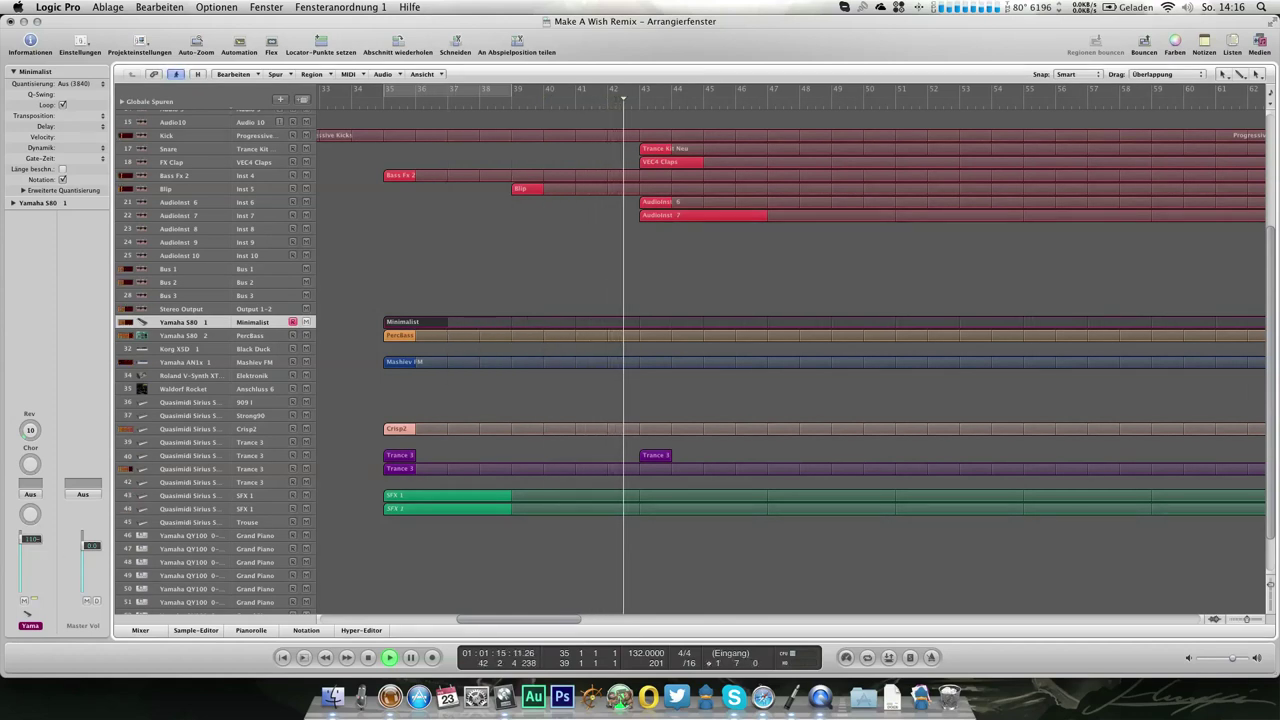
key("super+6")
scroll(330, 262, "down", 4)
left_click_drag(342, 235, 350, 238)
left_click(343, 235)
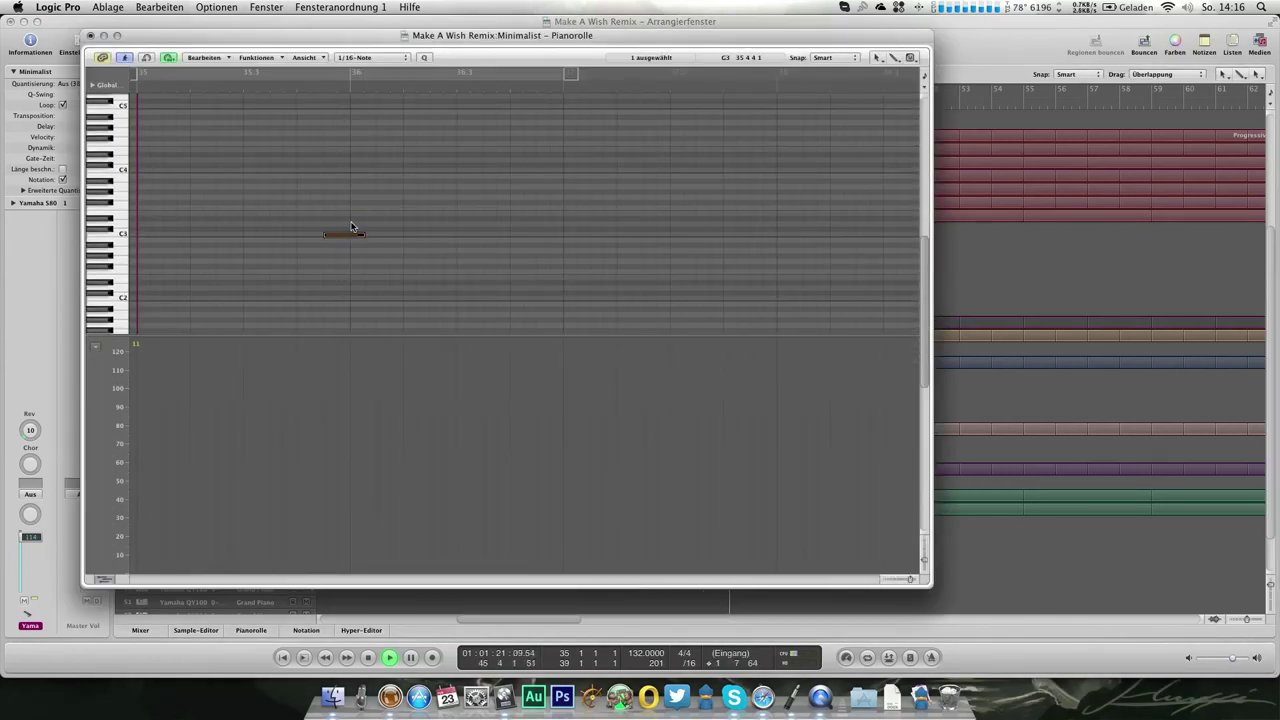
left_click(350, 237)
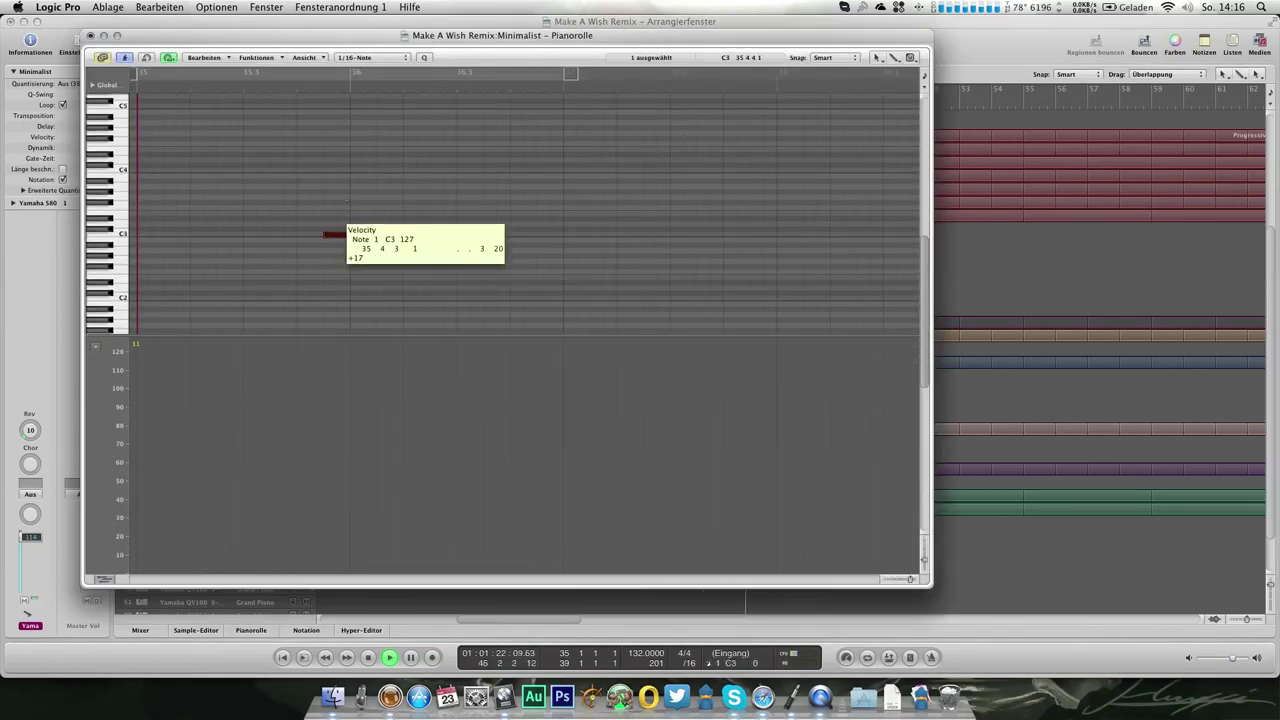
left_click(91, 36)
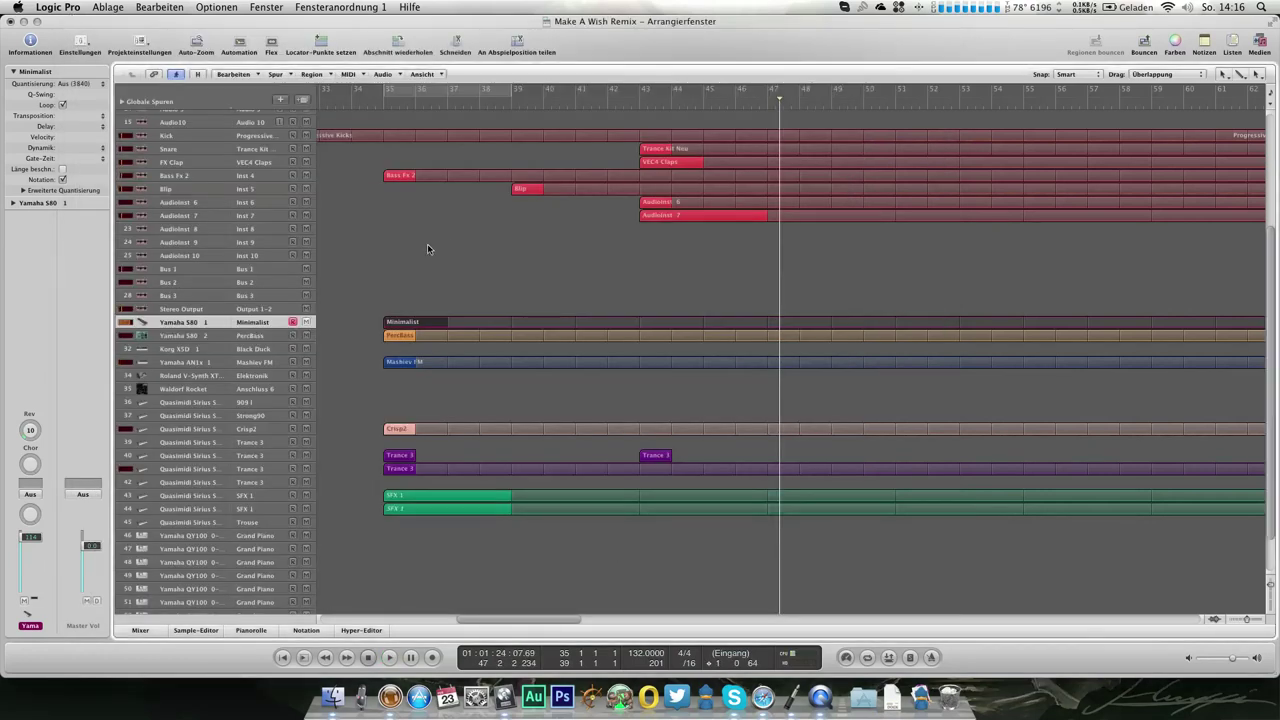
Audition the Minimalist region in solo, record controller 20 data on its track at bar 33, and check it in the event list
left_click(428, 321)
key("space")
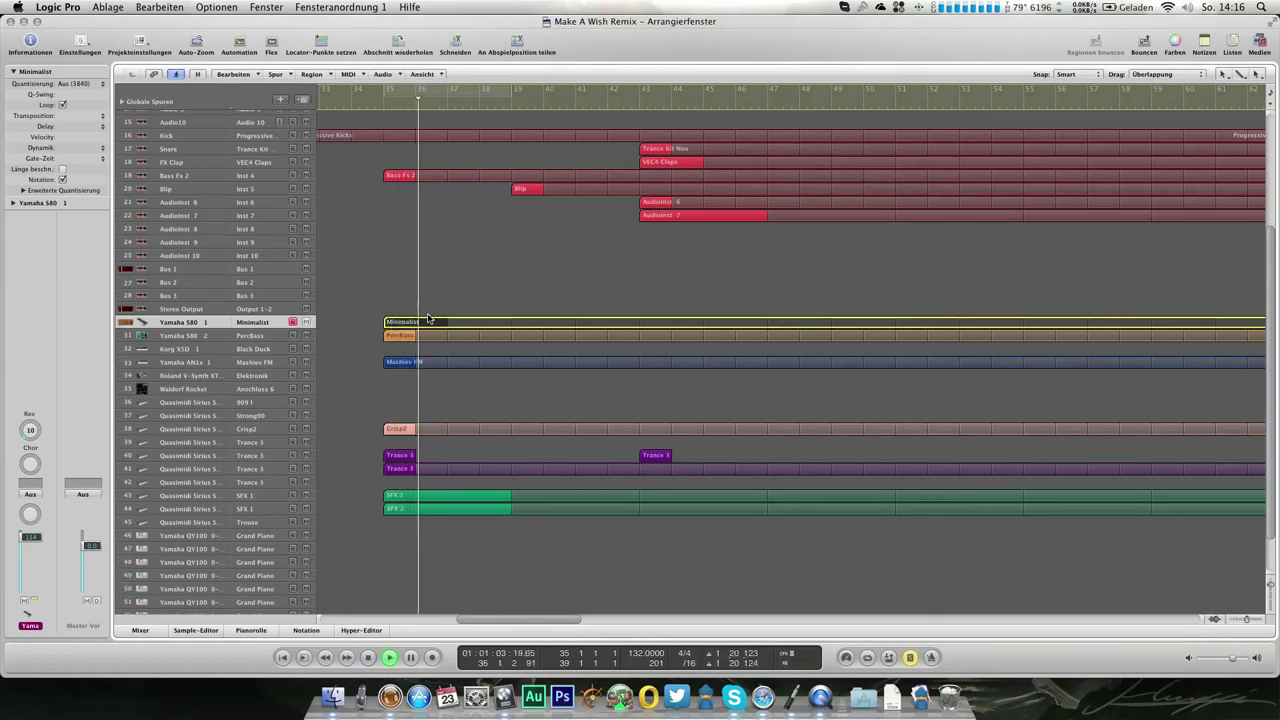
key("r")
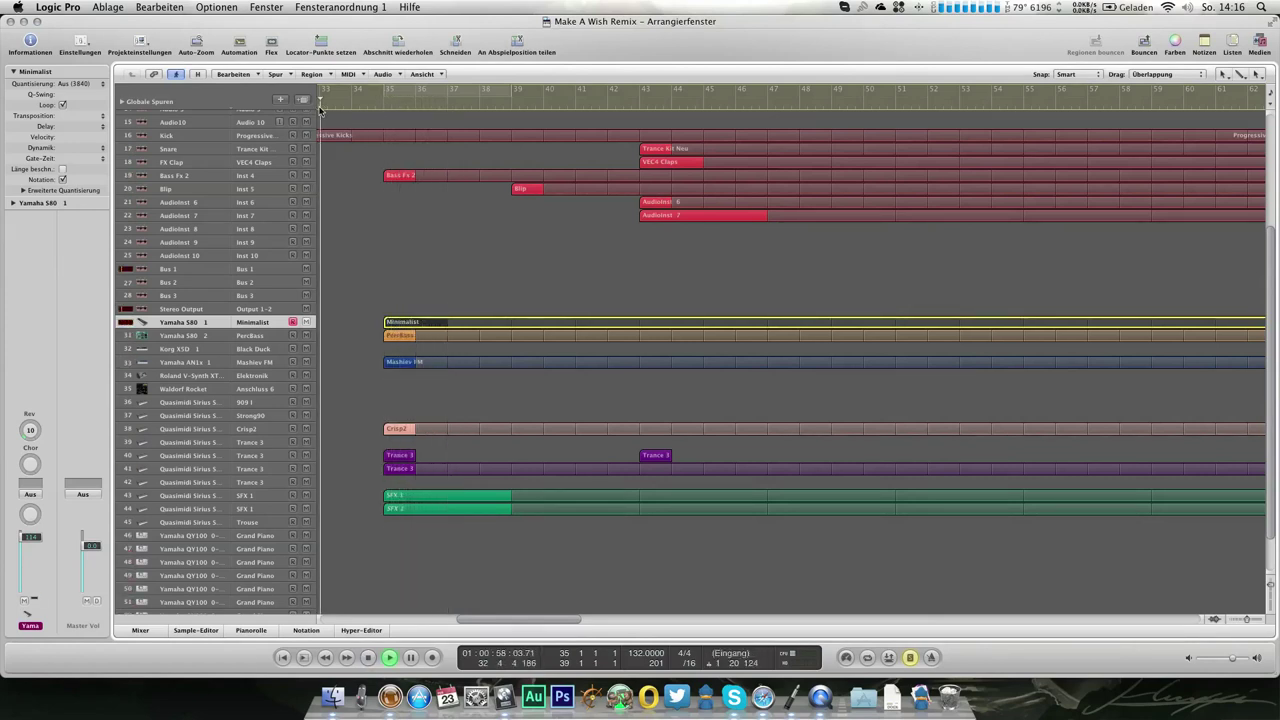
key("space")
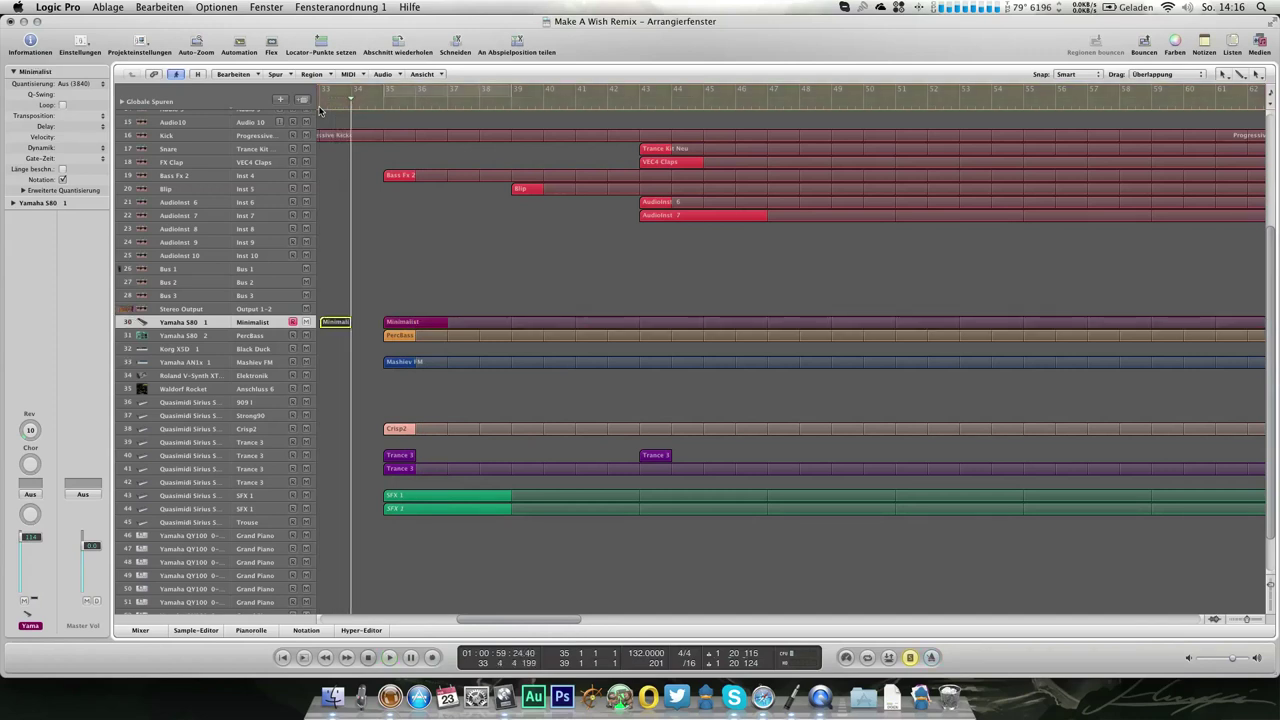
key("super+0")
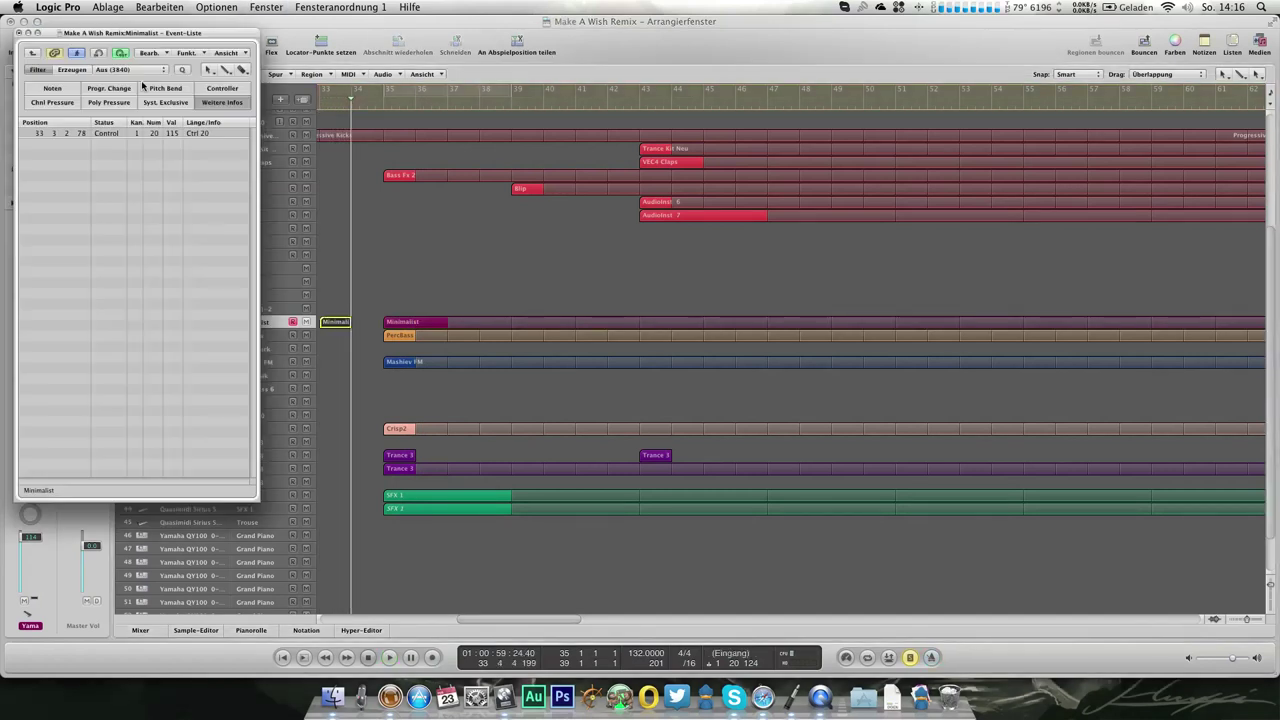
left_click(19, 33)
key("s")
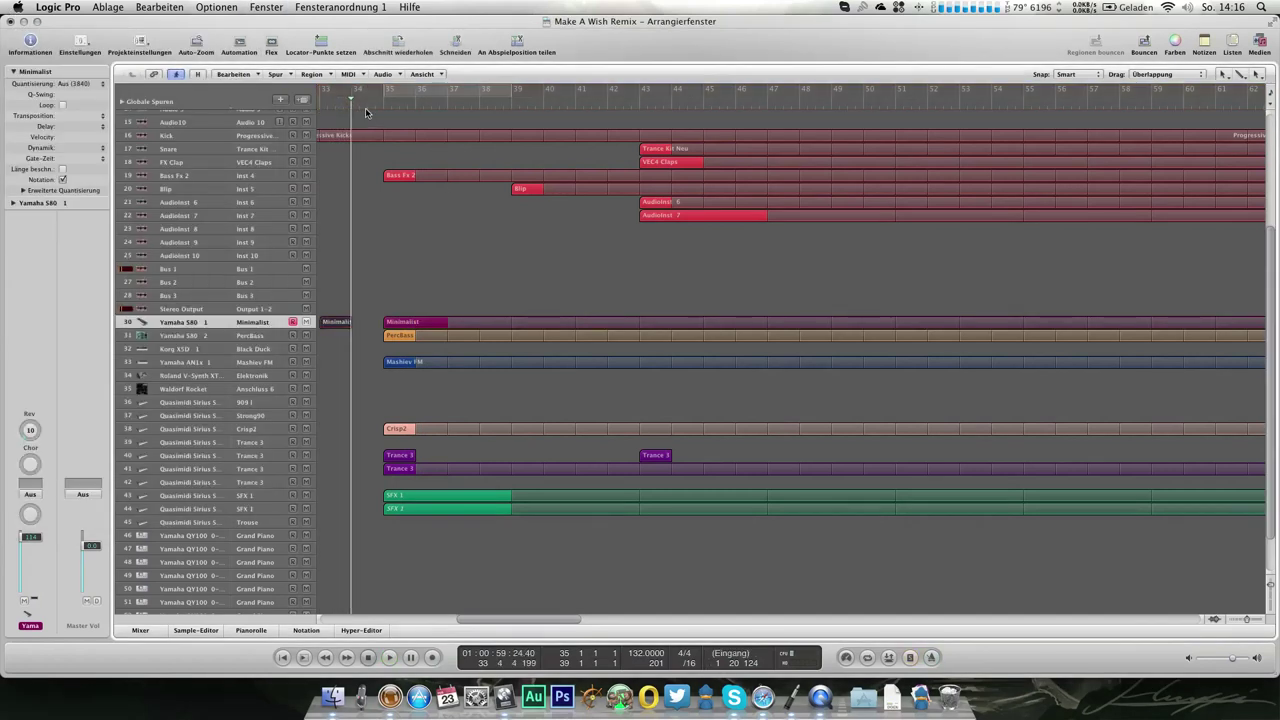
Set the Yamaha S80 1 track's reverb to 28 while the arrangement plays
key("space")
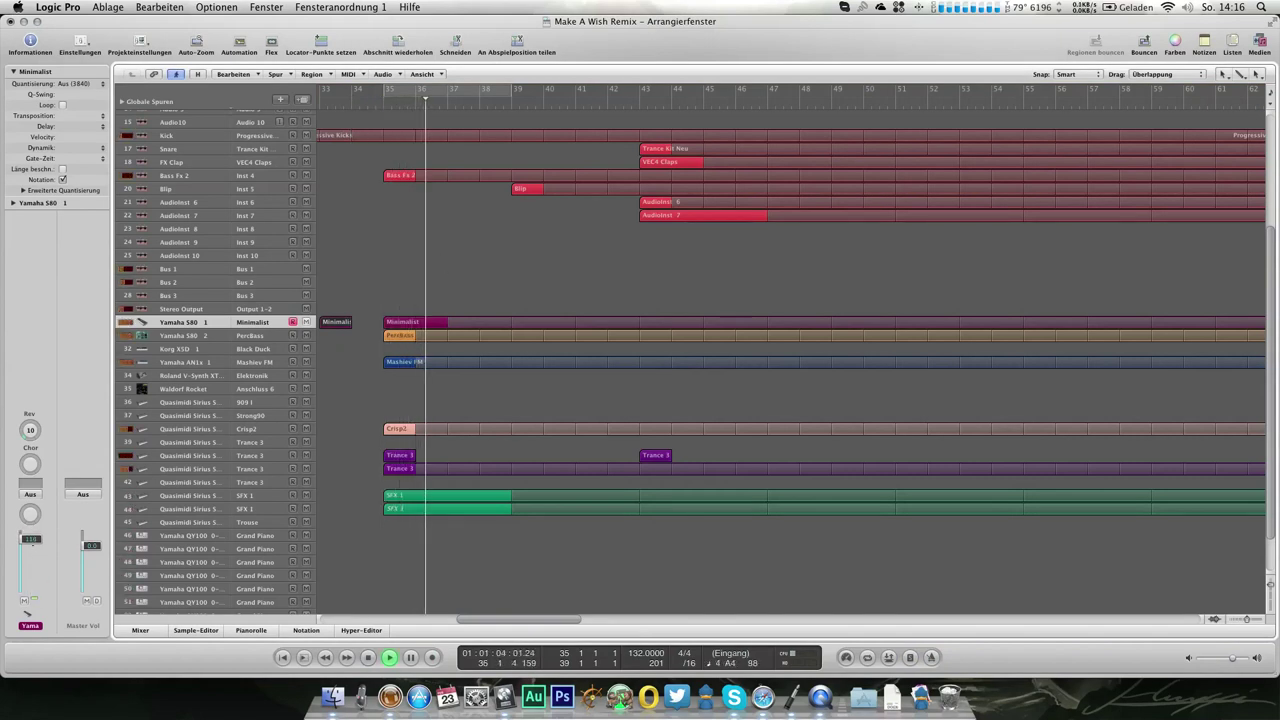
scroll(37, 433, "up", 5)
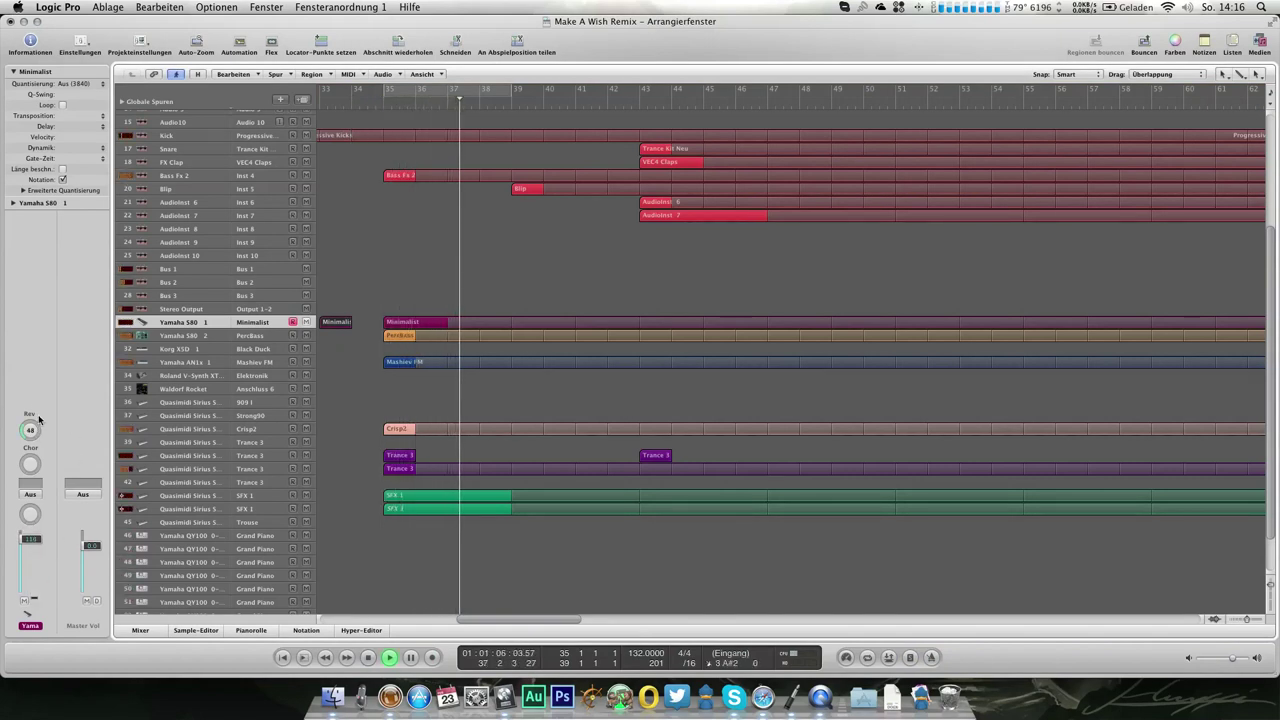
scroll(34, 438, "down", 4)
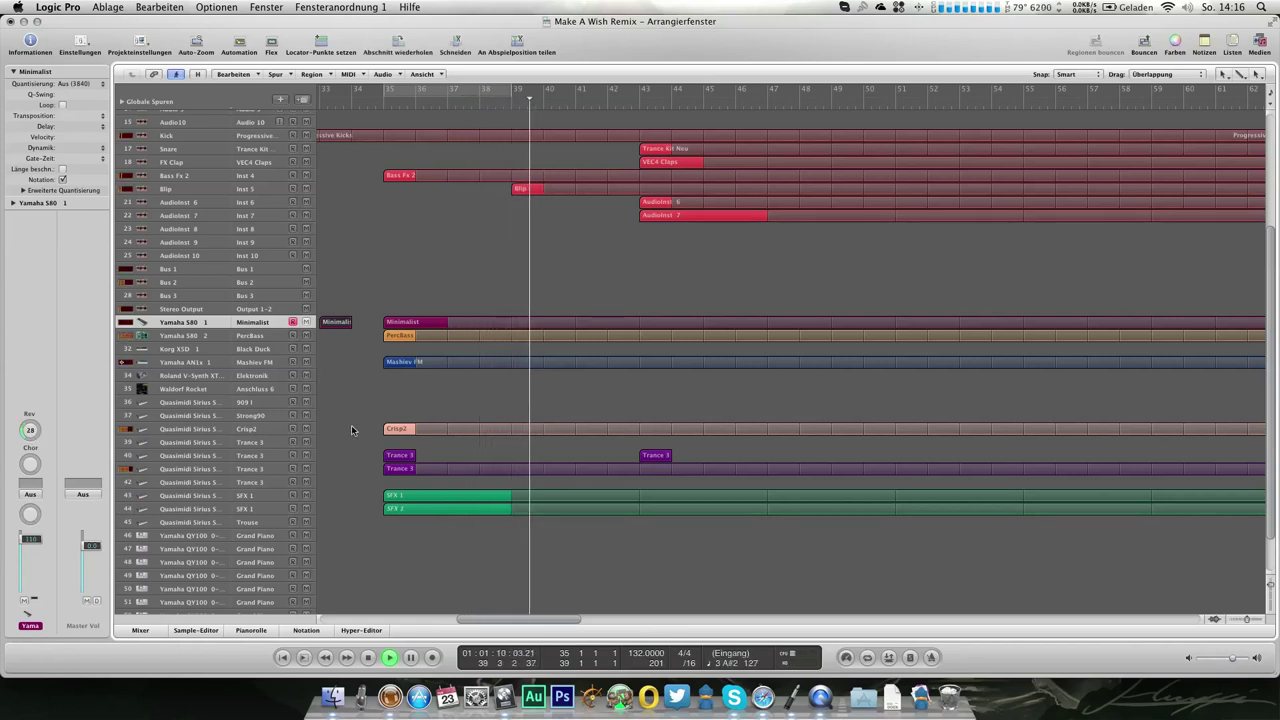
Lower the AudioInst 7 track's volume to -23.5 dB
left_click(271, 537)
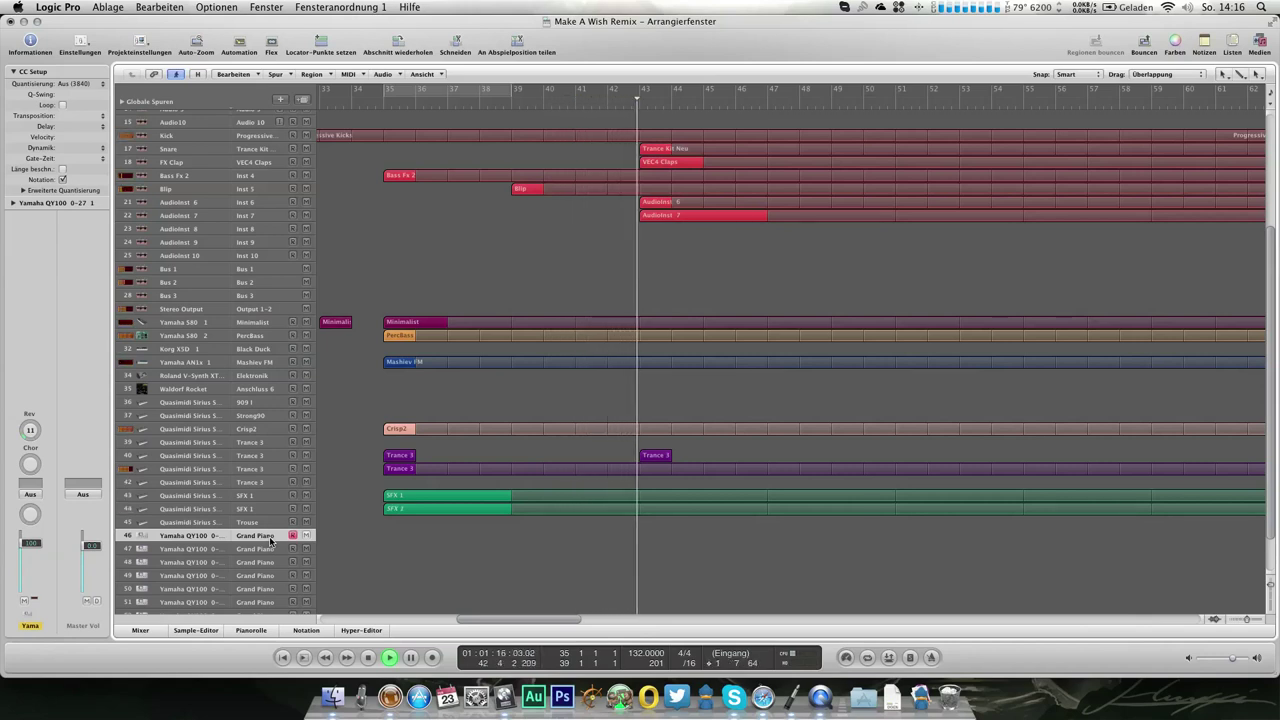
left_click(245, 215)
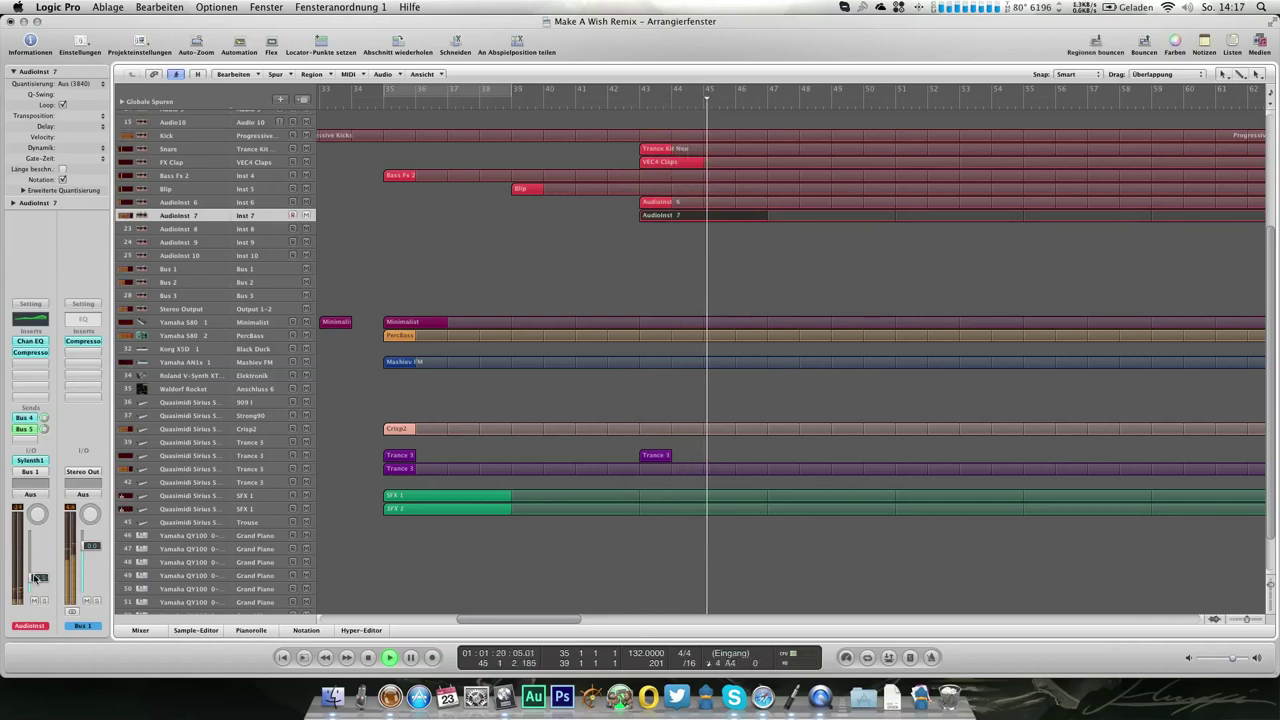
scroll(339, 190, "up", 3)
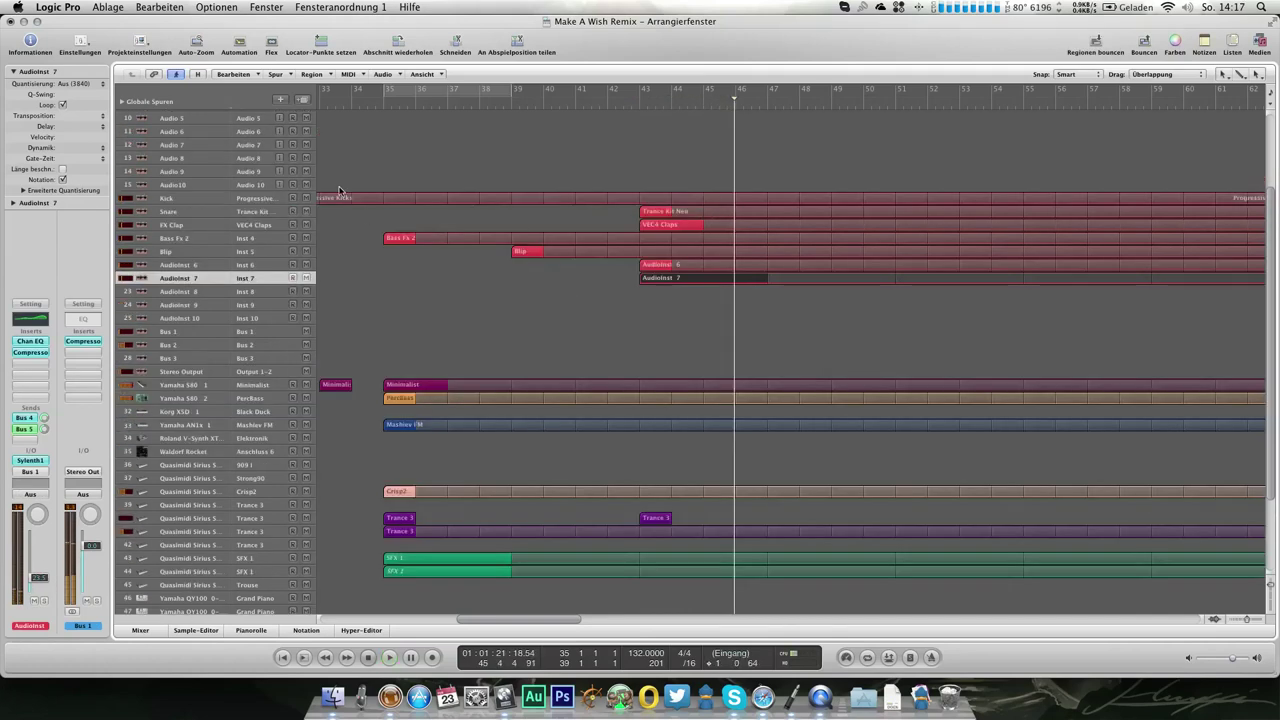
Show the Kick track's volume automation and add an automation point shortly before bar 43
left_click(255, 200)
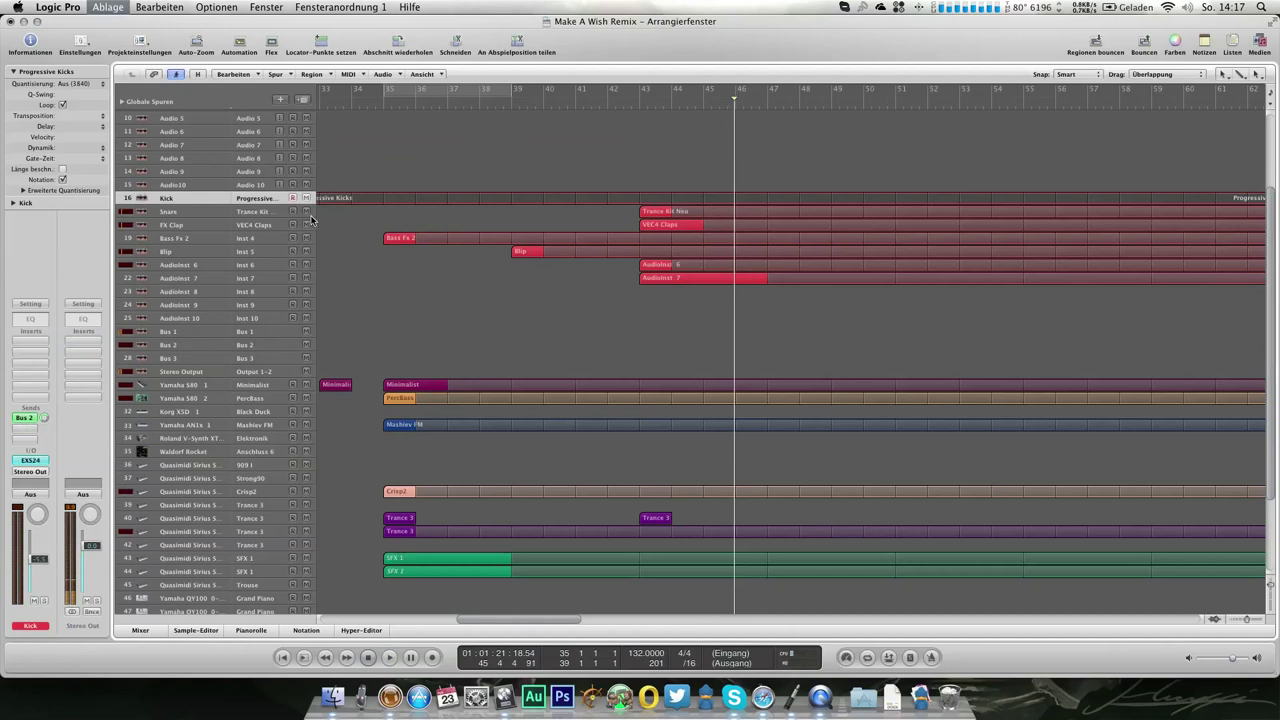
key("a")
key("a")
key("a")
left_click_drag(608, 222, 629, 222)
key("ctrl+Right")
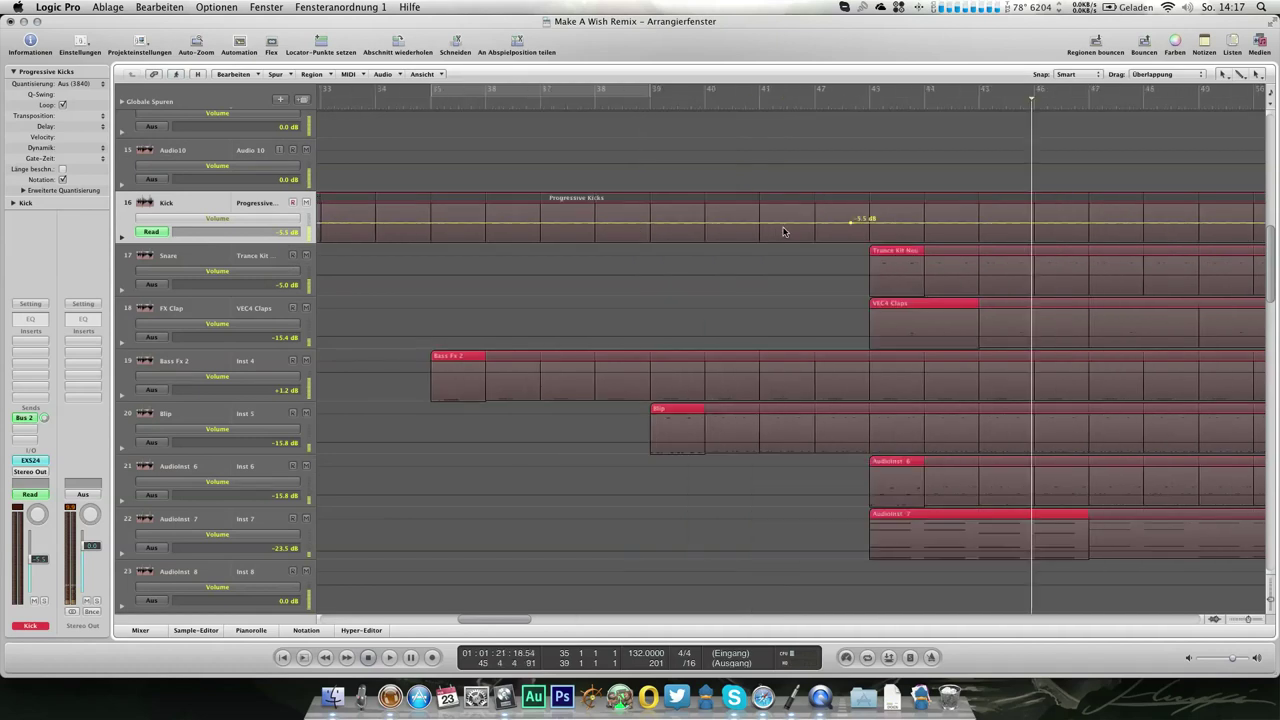
Adjust the Kick track's volume automation points just before bar 43, hide the automation, and play from late in bar 38
left_click_drag(851, 222, 849, 222)
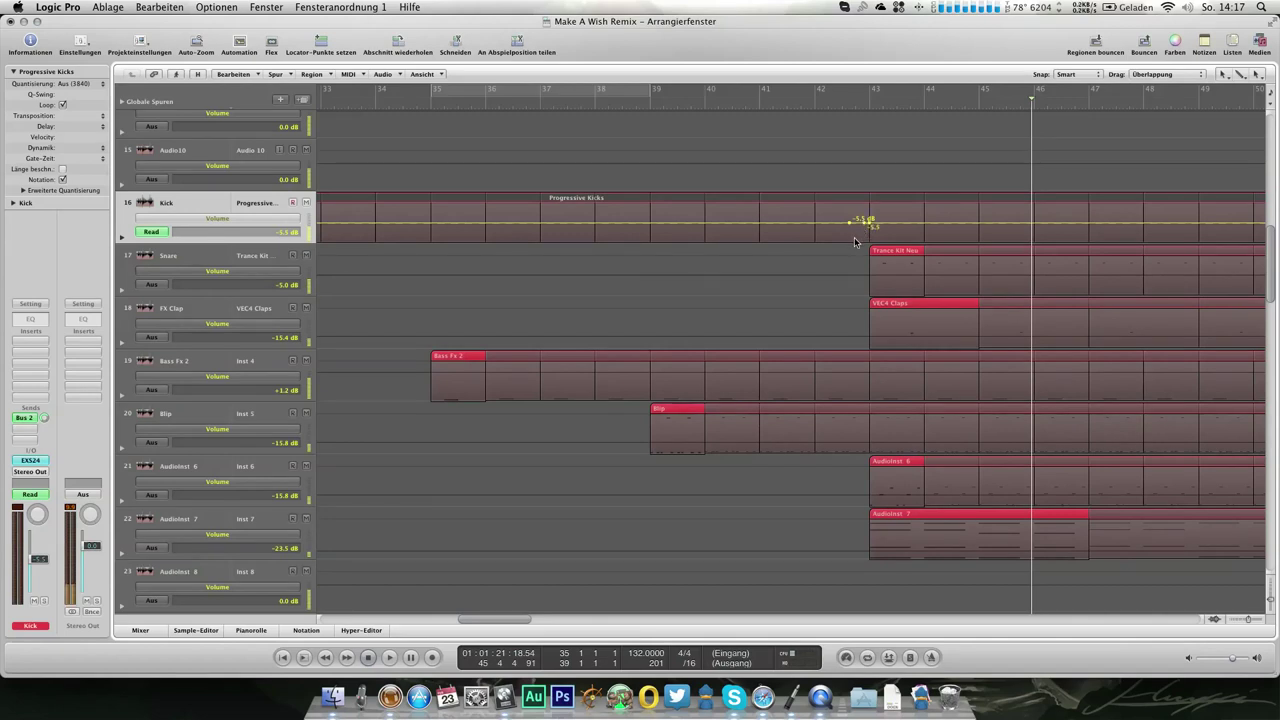
left_click_drag(864, 223, 854, 242)
key("a")
left_click(640, 104)
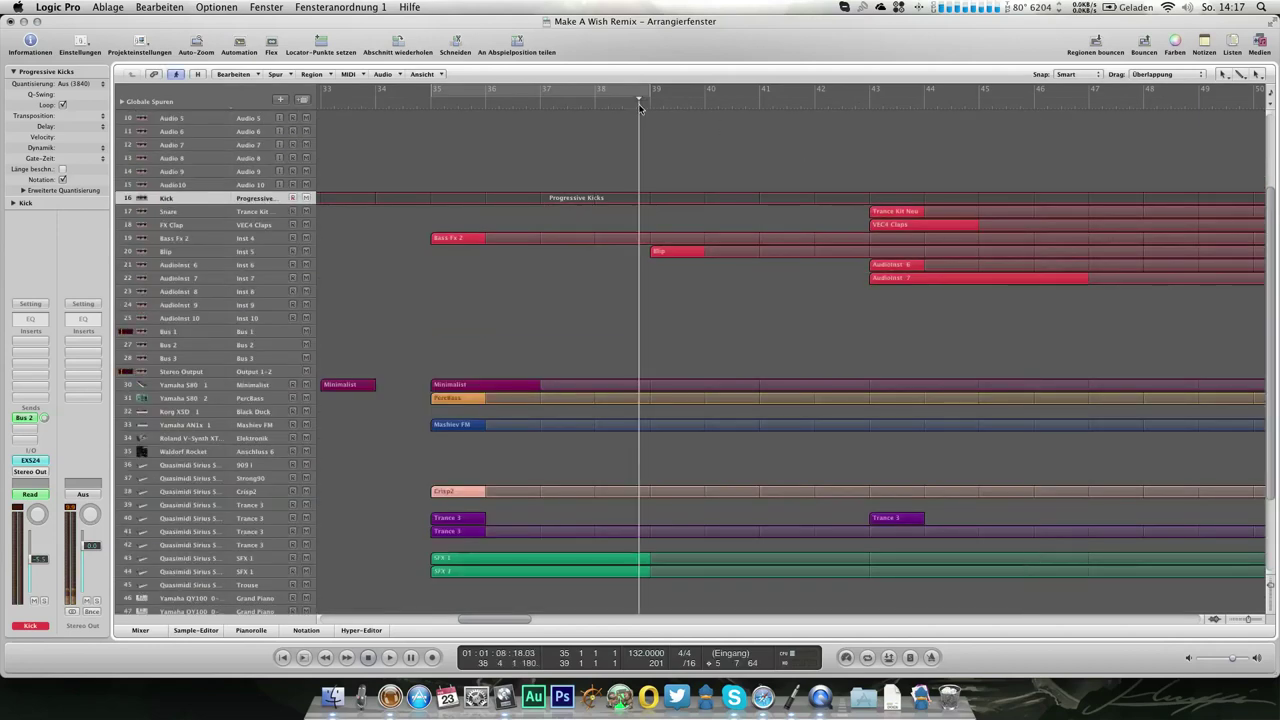
key("space")
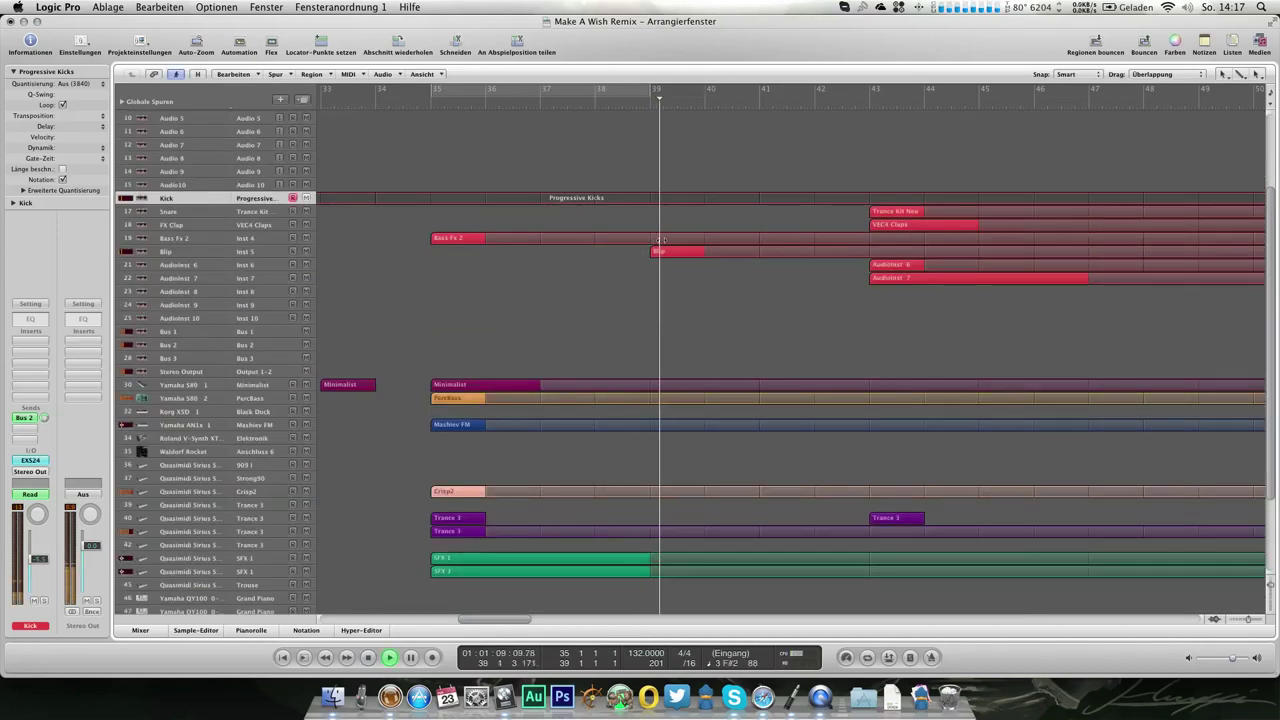
Display Sylenth1's Filter A Cutoff as the automation parameter on the AudioInst 7 track
key("super+Left")
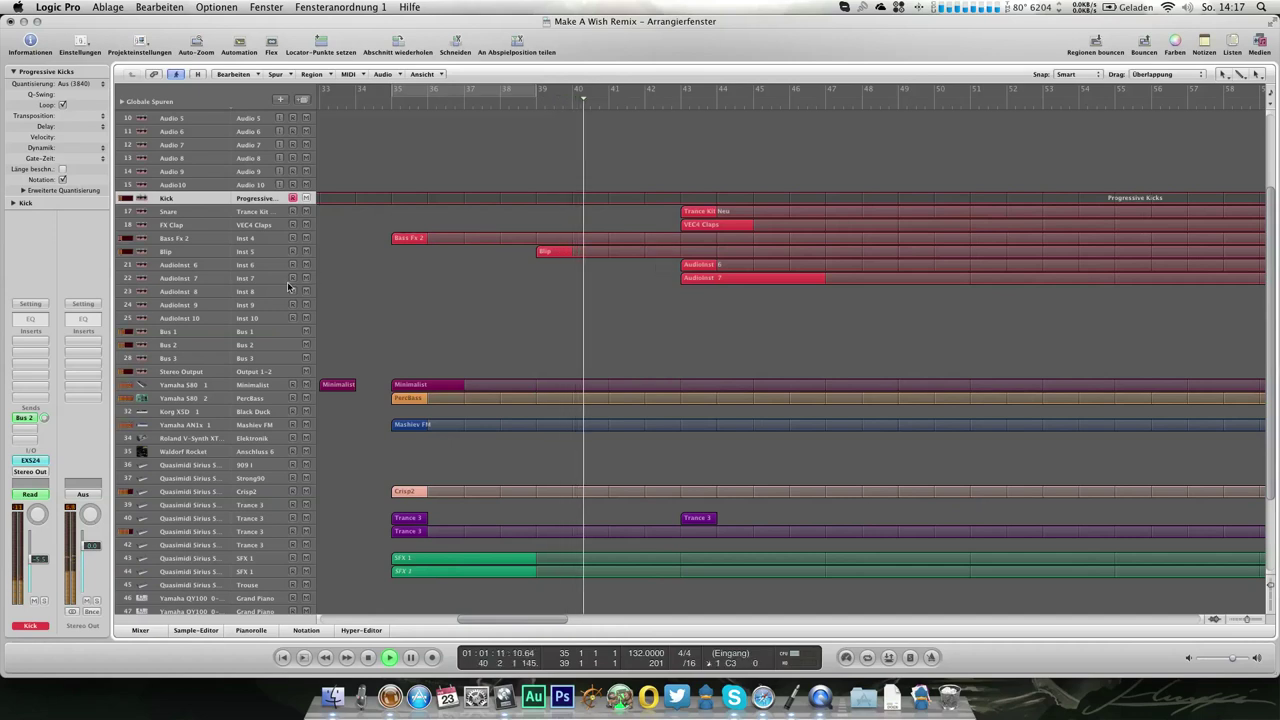
left_click(275, 279)
key("a")
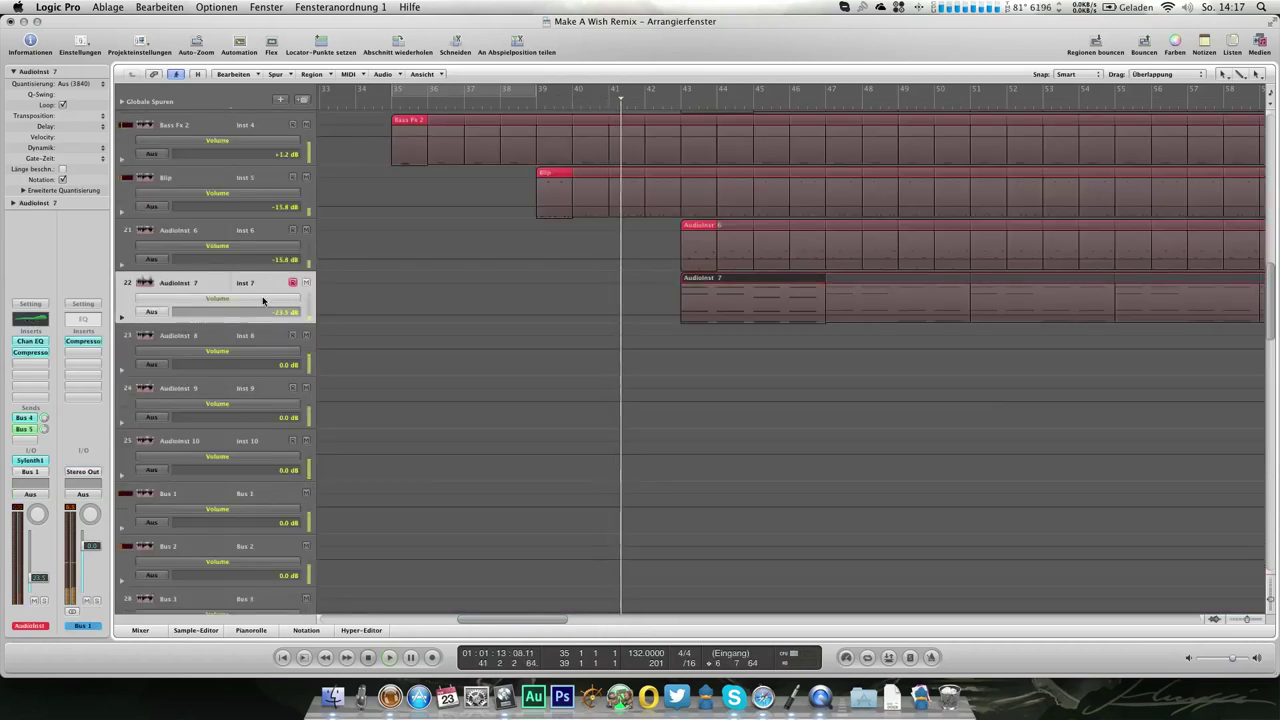
left_click(263, 299)
mouse_move(289, 252)
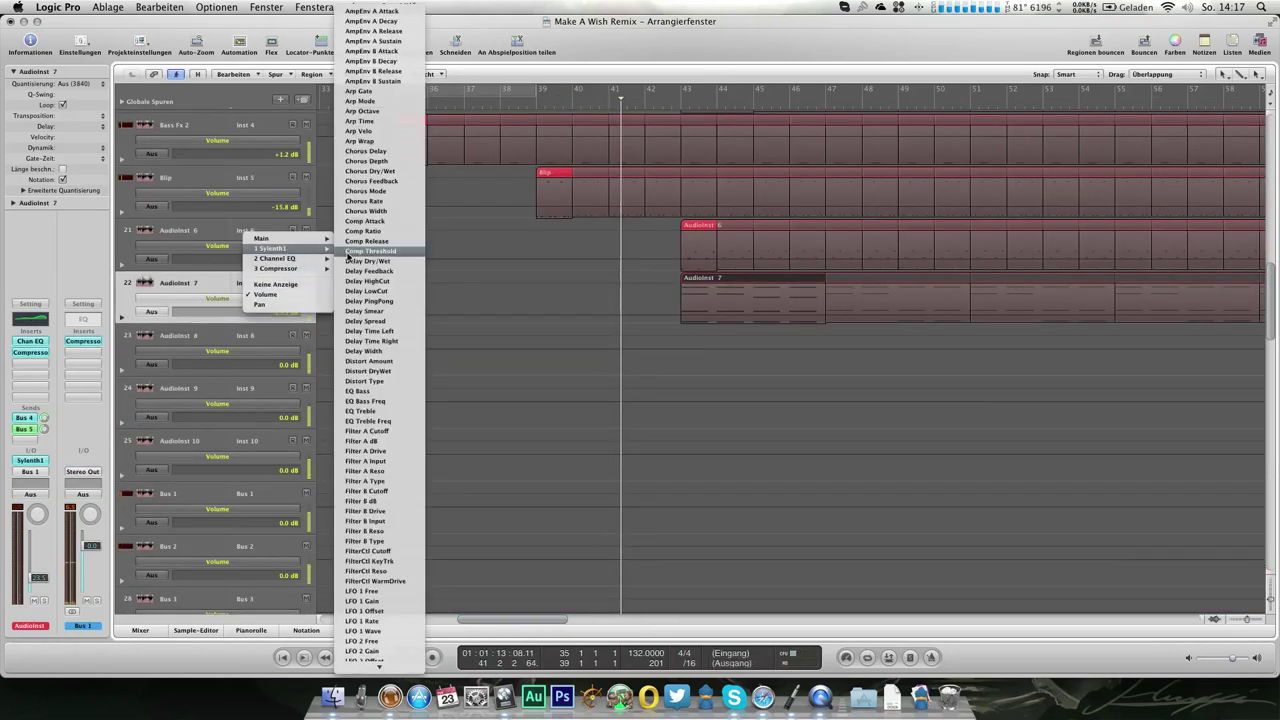
left_click(370, 431)
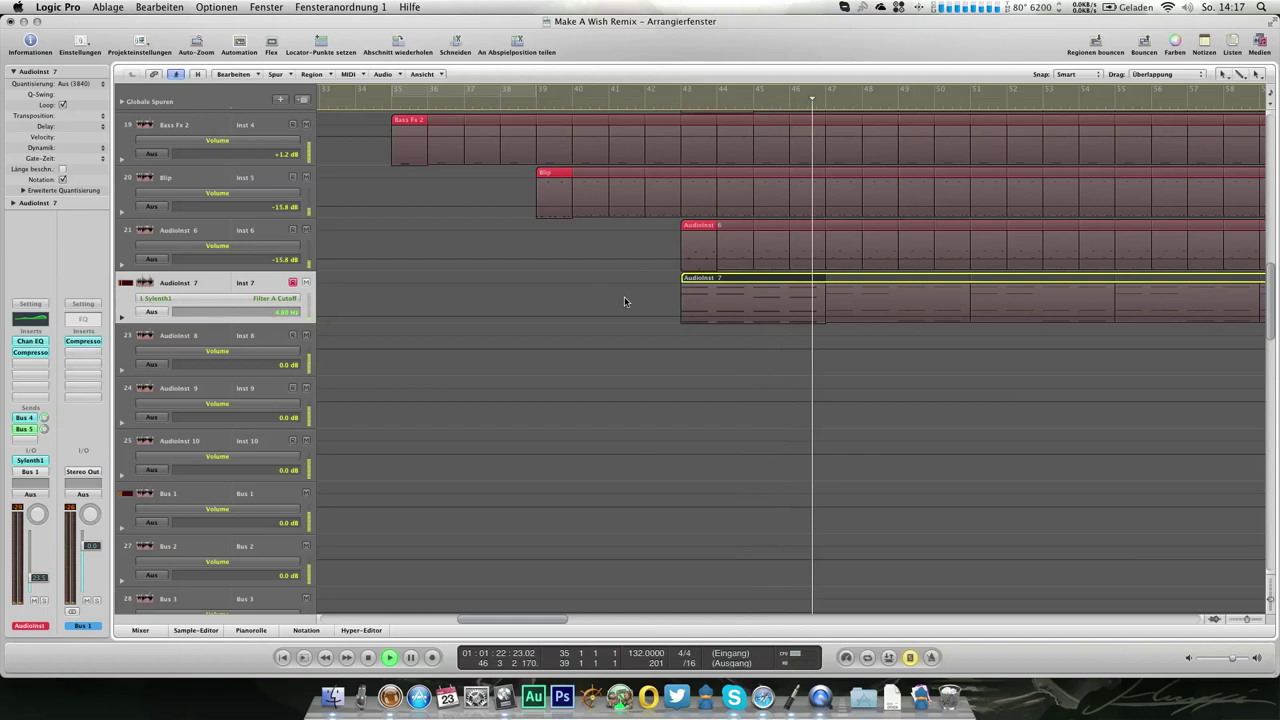
Automate AudioInst 7's filter cutoff to rise from 4.80 Hz at bar 43 to 1836.11 Hz at bar 59
left_click(684, 317)
scroll(941, 332, "right", 2)
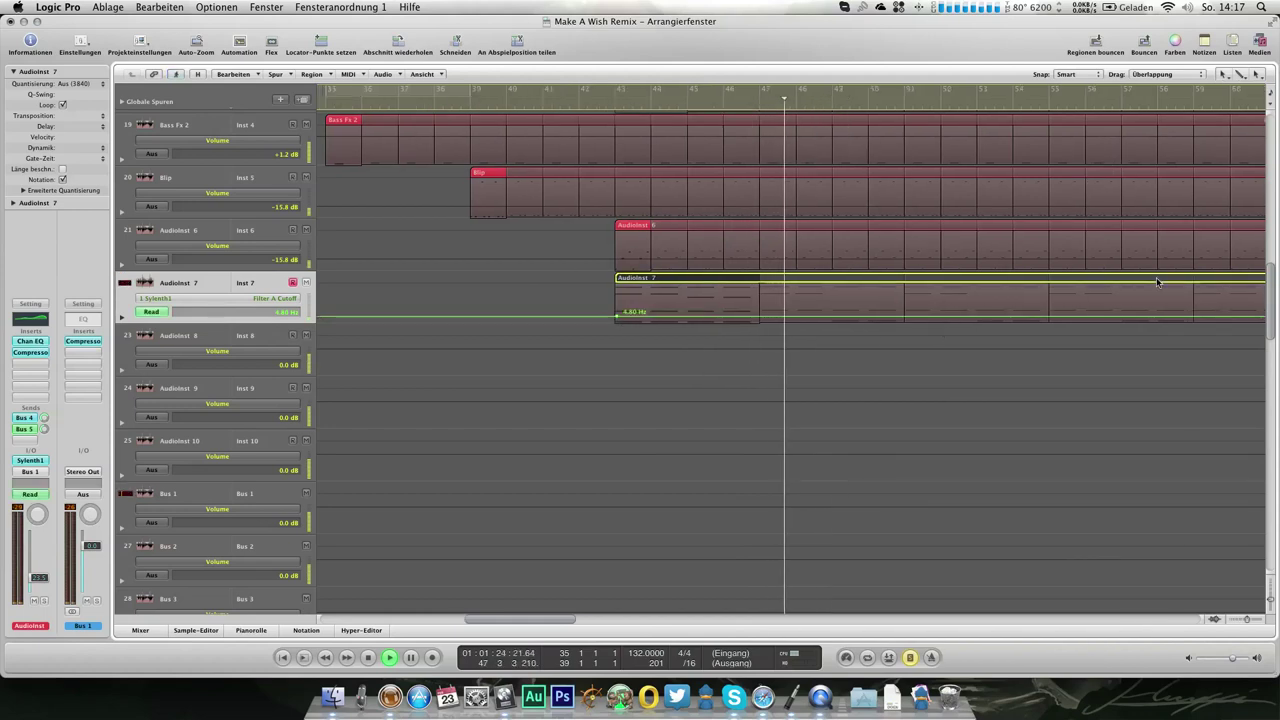
left_click(1195, 292)
left_click(1187, 101)
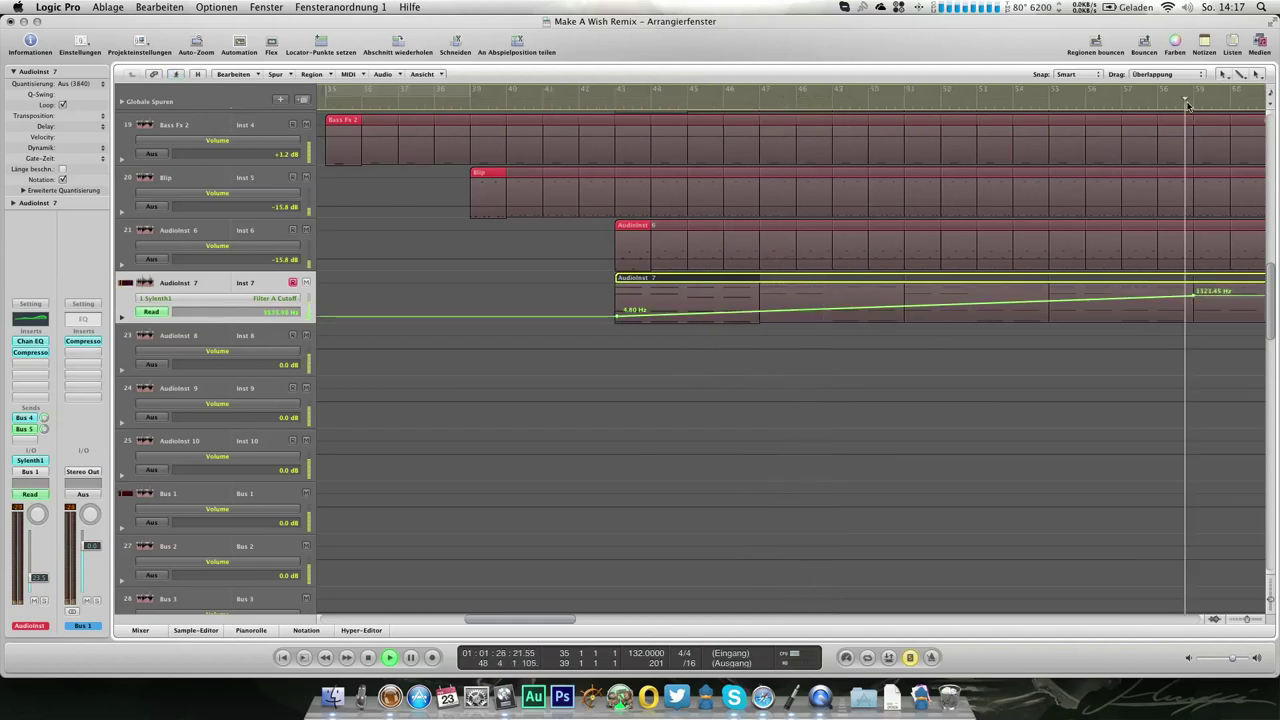
left_click_drag(415, 303, 413, 297)
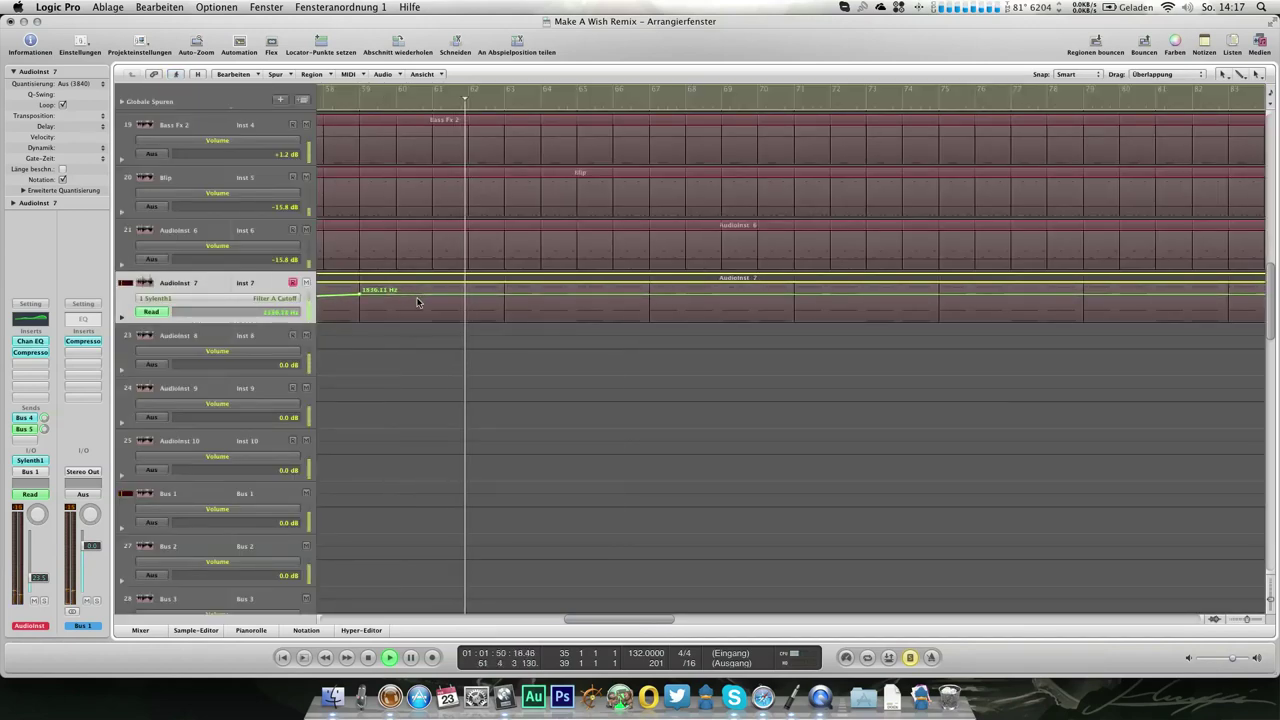
Review the AudioInst 7 track's Channel EQ against its stored setting, close it, and hide the track automation
left_click(26, 346)
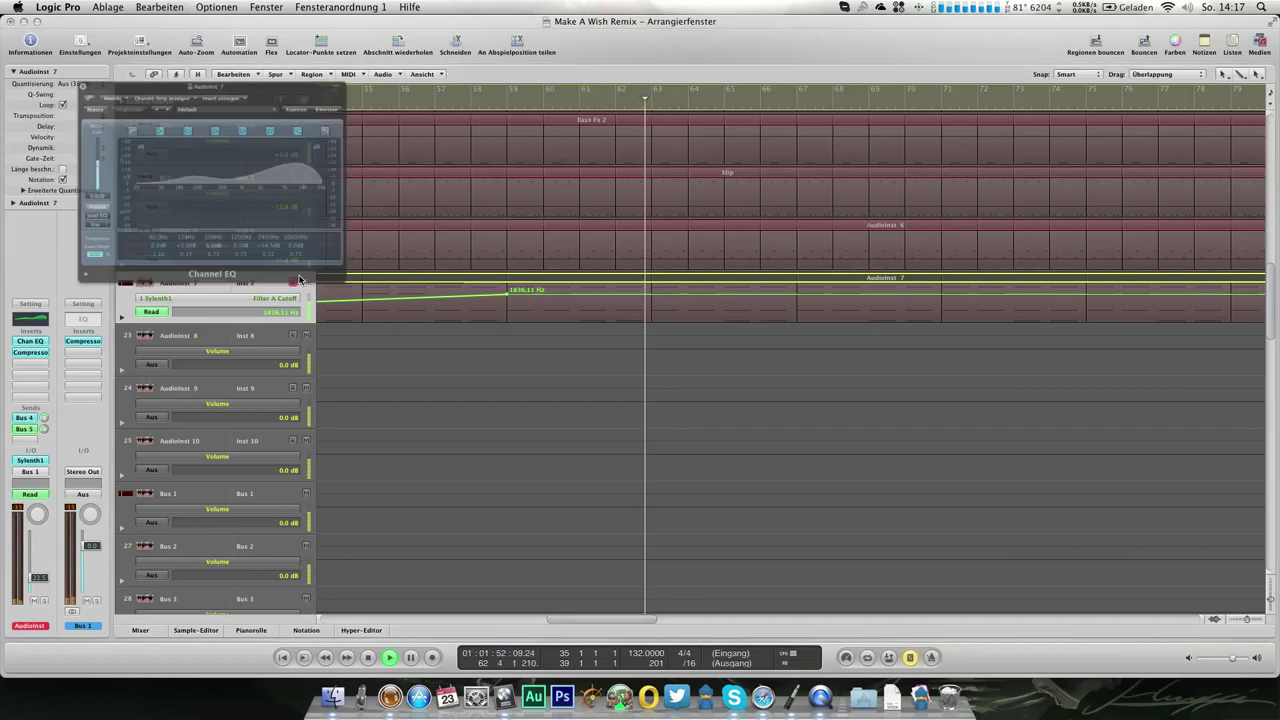
mouse_move(306, 268)
left_mouse_down()
mouse_move(279, 244)
mouse_move(290, 287)
left_mouse_up()
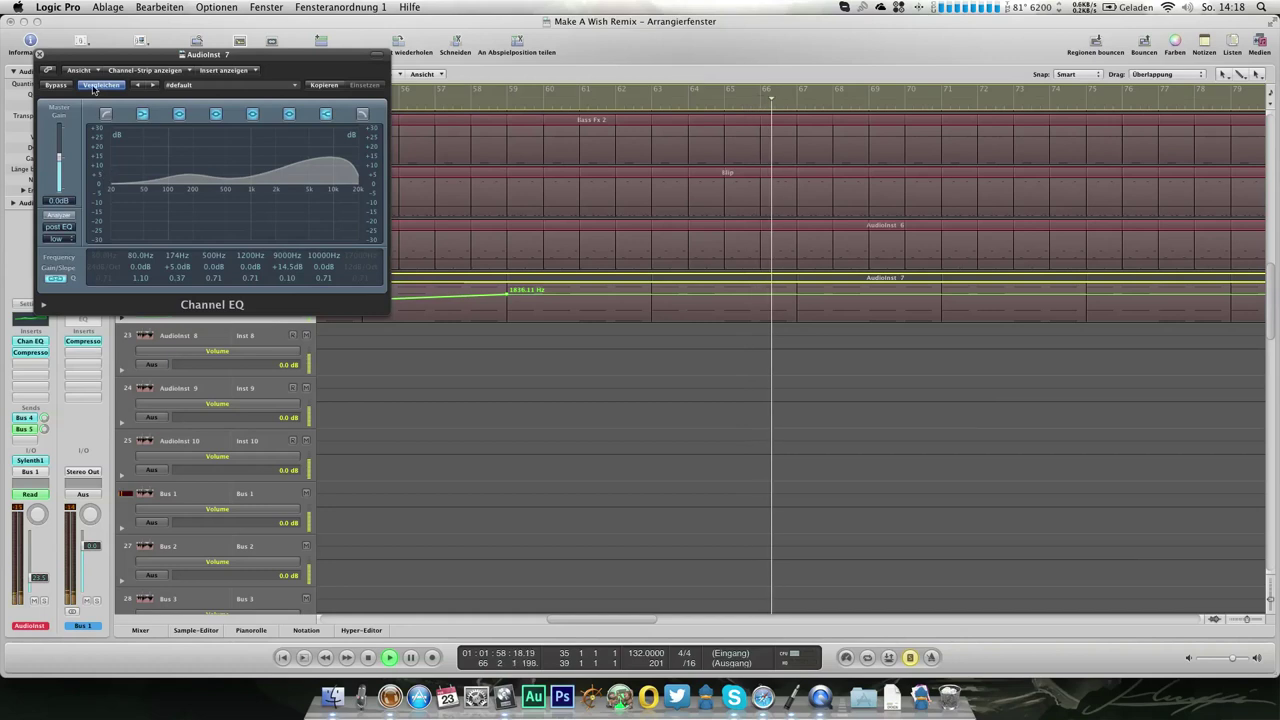
key("s")
left_click(39, 54)
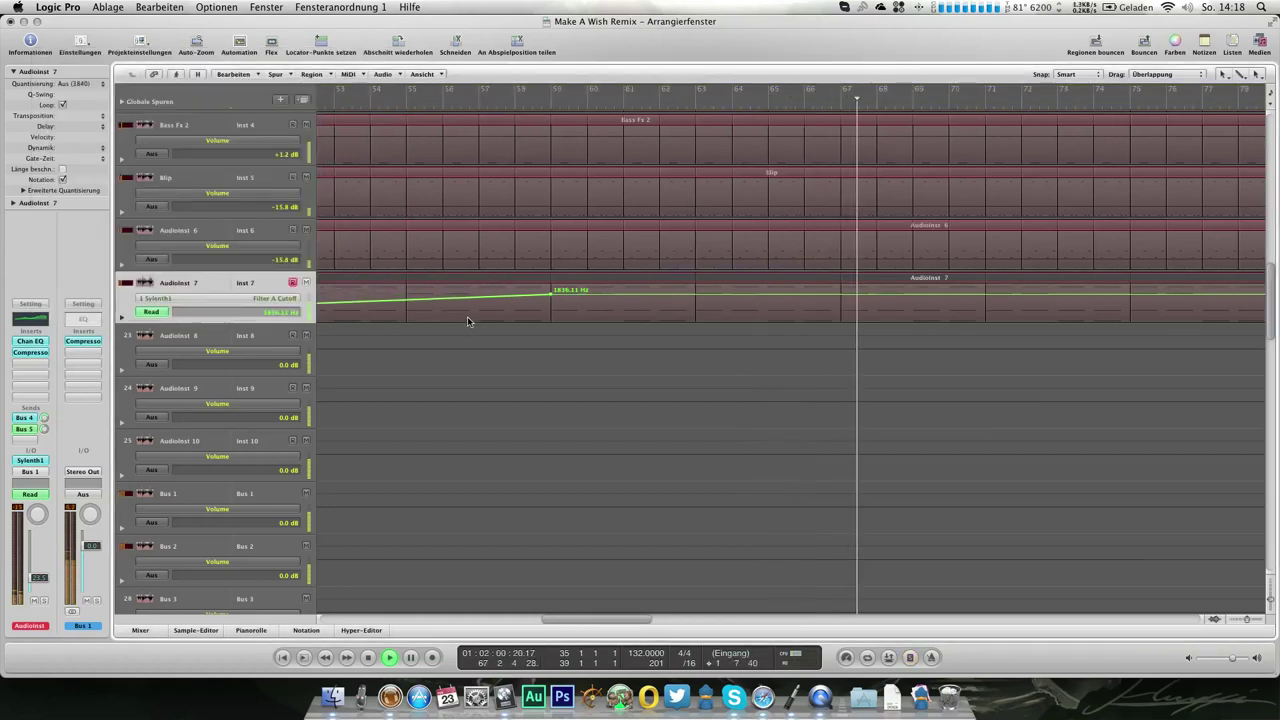
key("a")
Copy the two short Trance 3 regions at bars 35 and 43 to bars 51 and 59 on the same track
scroll(469, 321, "left", 5)
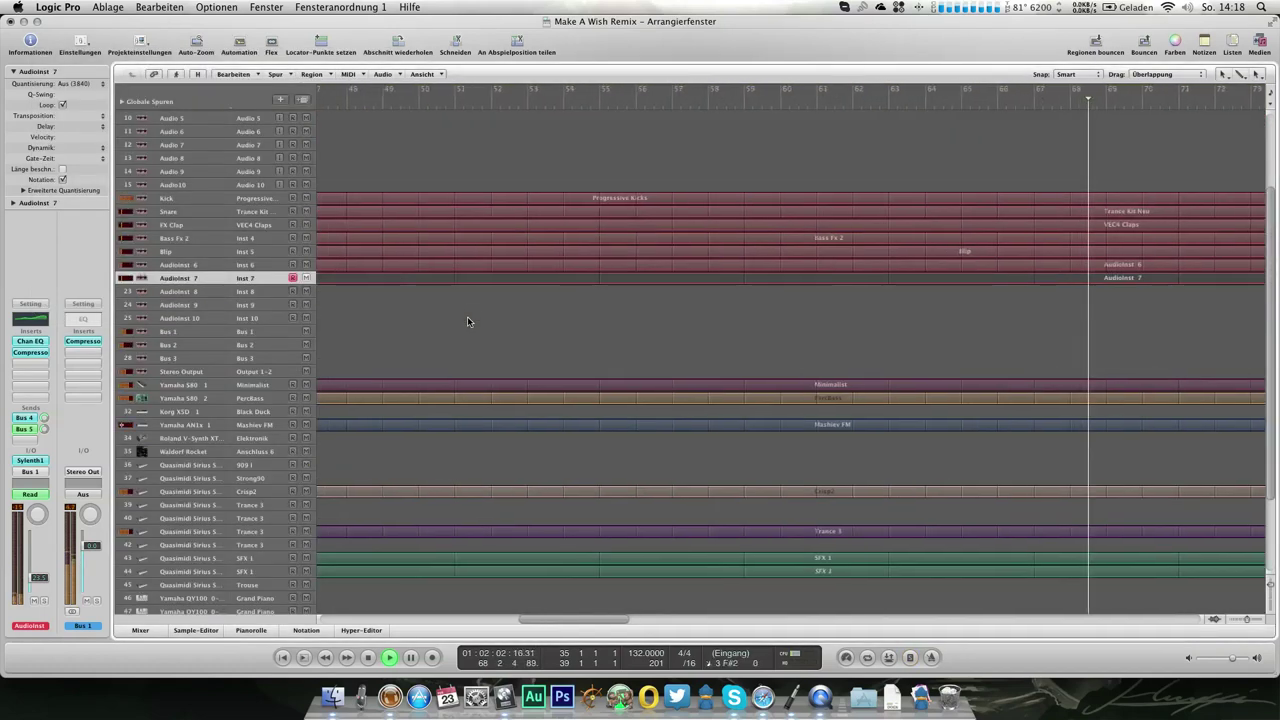
scroll(467, 316, "left", 10)
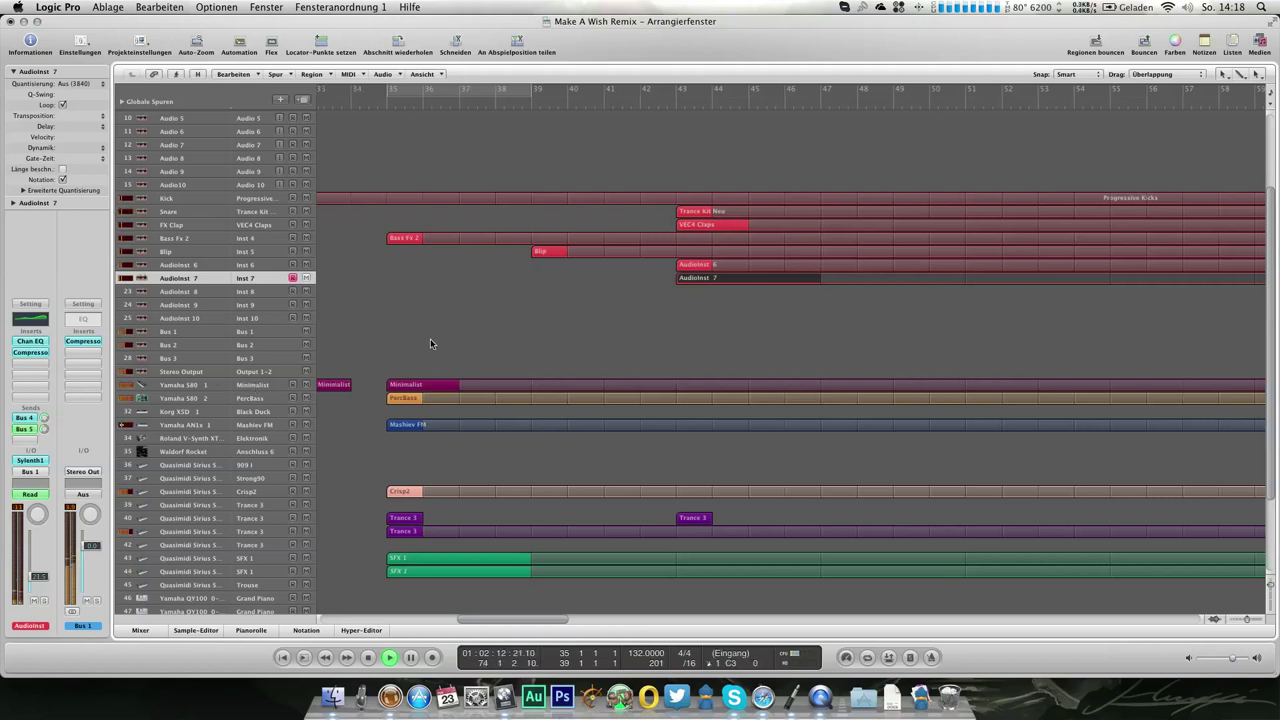
scroll(430, 340, "down", 5)
scroll(432, 342, "right", 3)
scroll(420, 385, "left", 3)
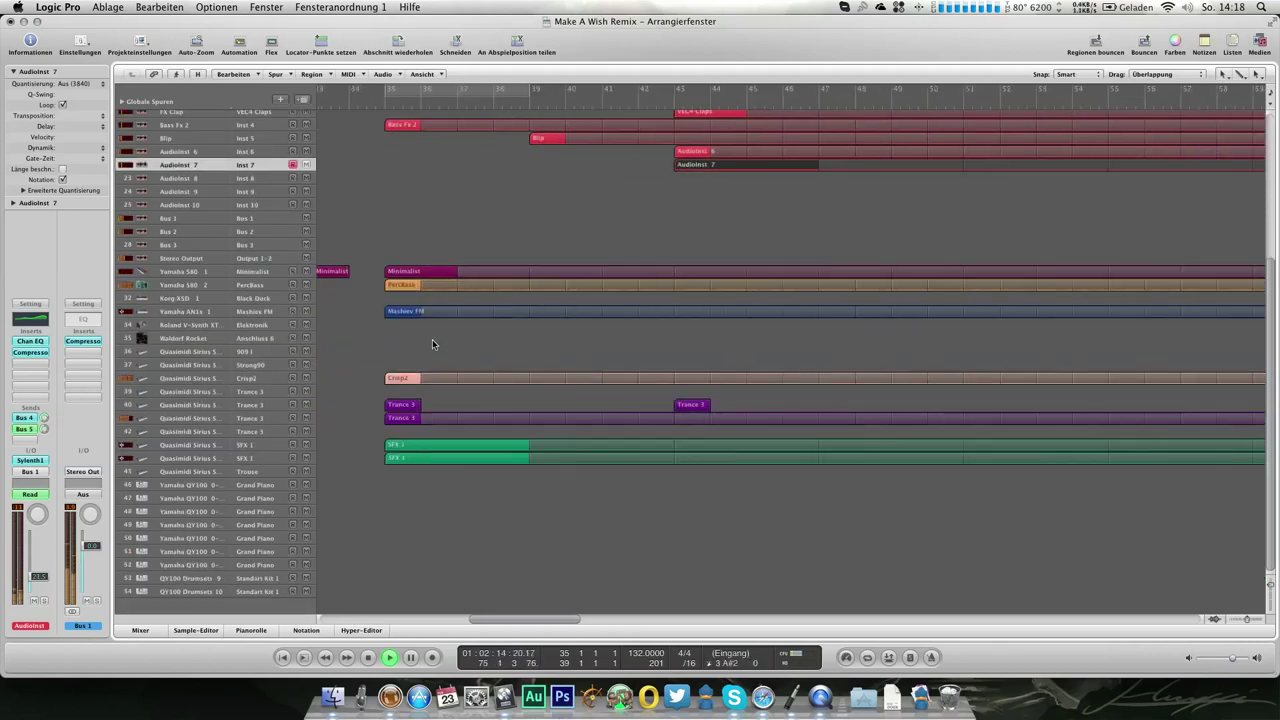
left_click_drag(393, 406, 733, 407)
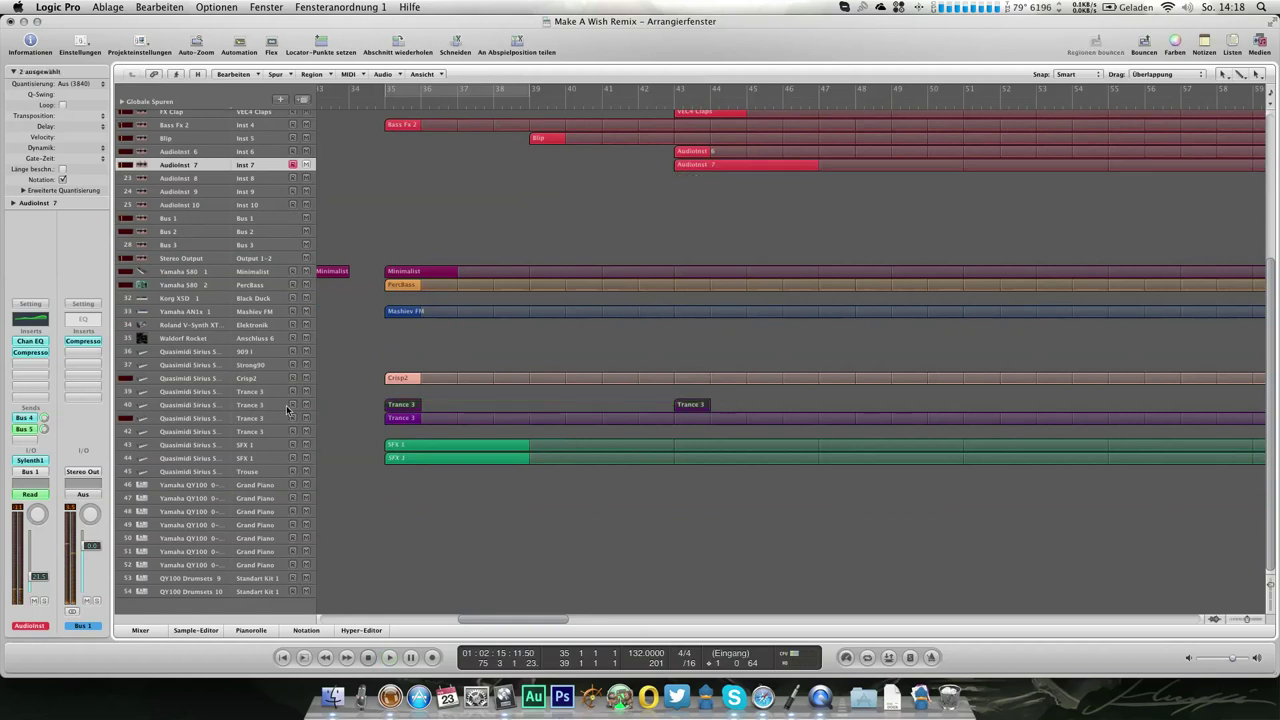
left_click_drag(409, 408, 970, 402)
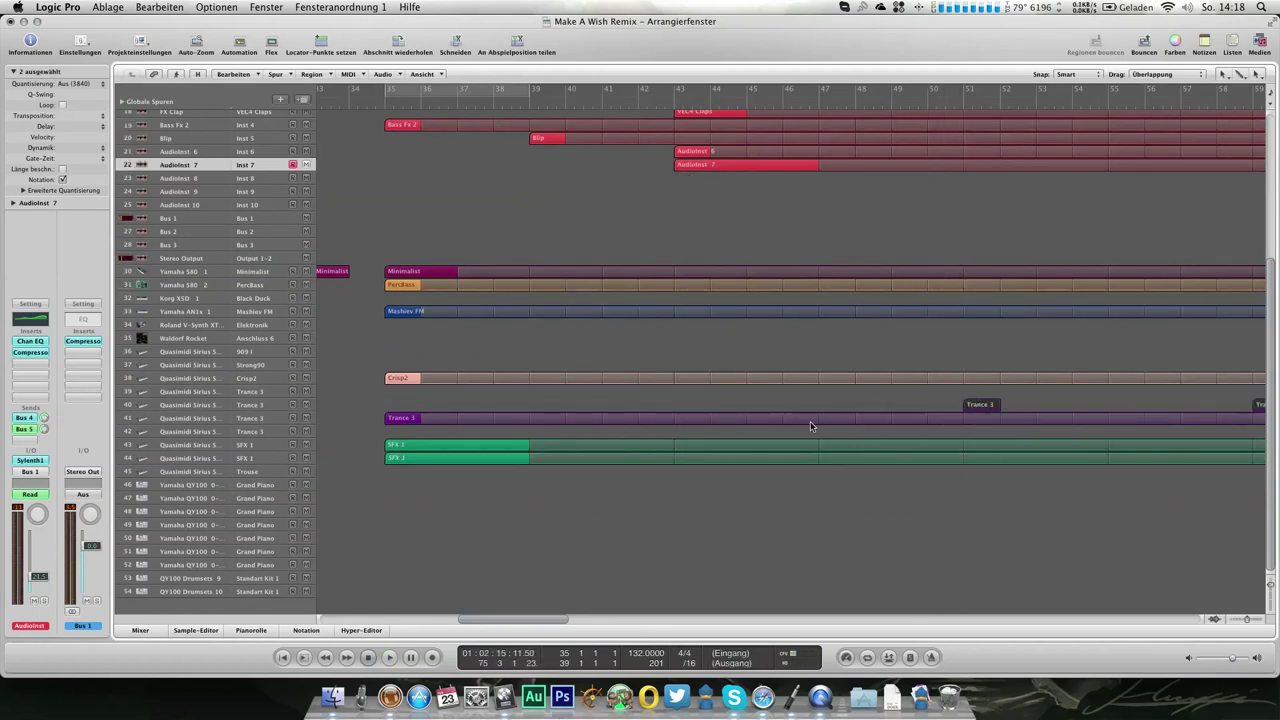
key("super+z")
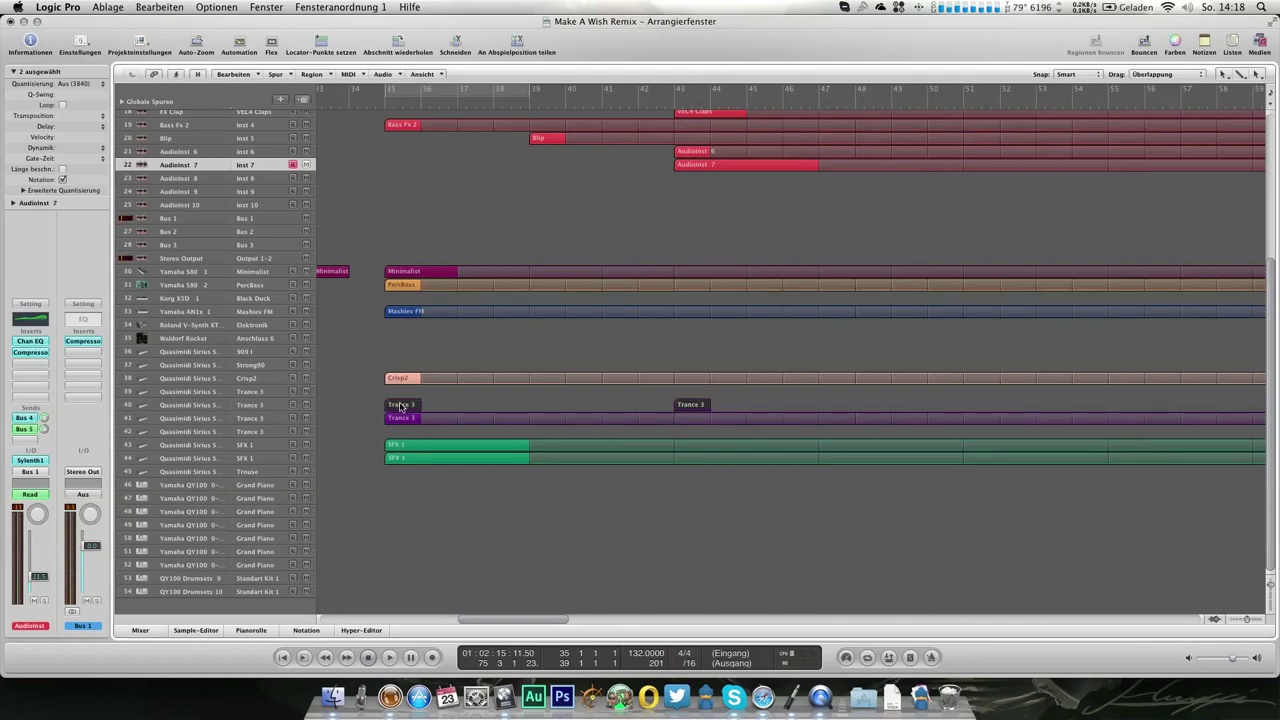
left_click_drag(770, 410, 977, 405)
Assign the Offbeat3 program to the Quasimidi Sirius Synth track 36 and raise its volume to 127
key("space")
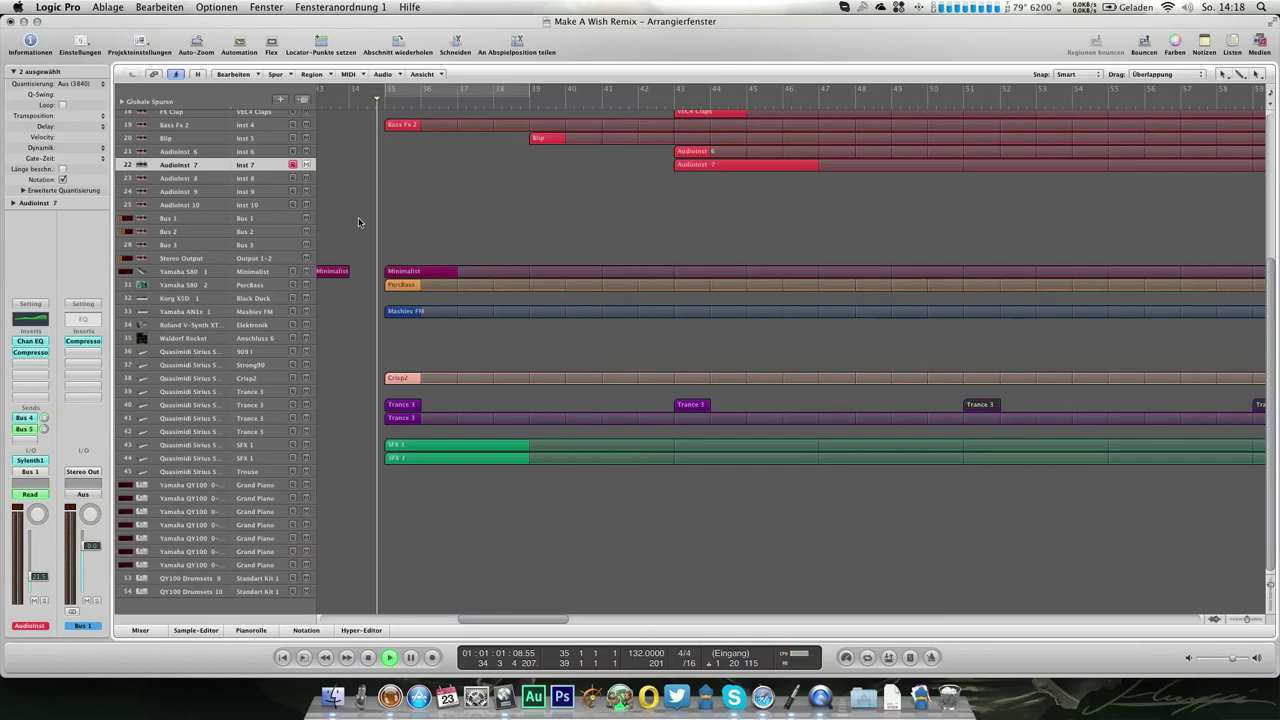
left_click(262, 356)
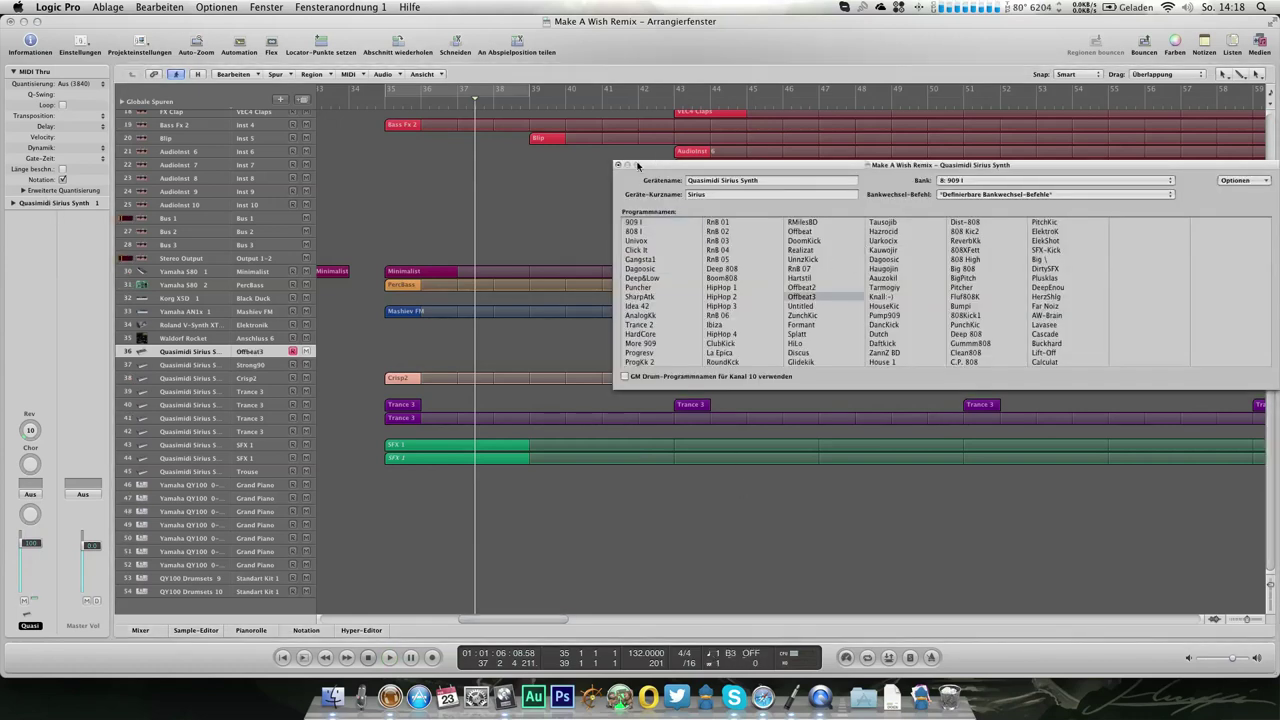
left_click(618, 165)
left_click_drag(27, 545, 27, 531)
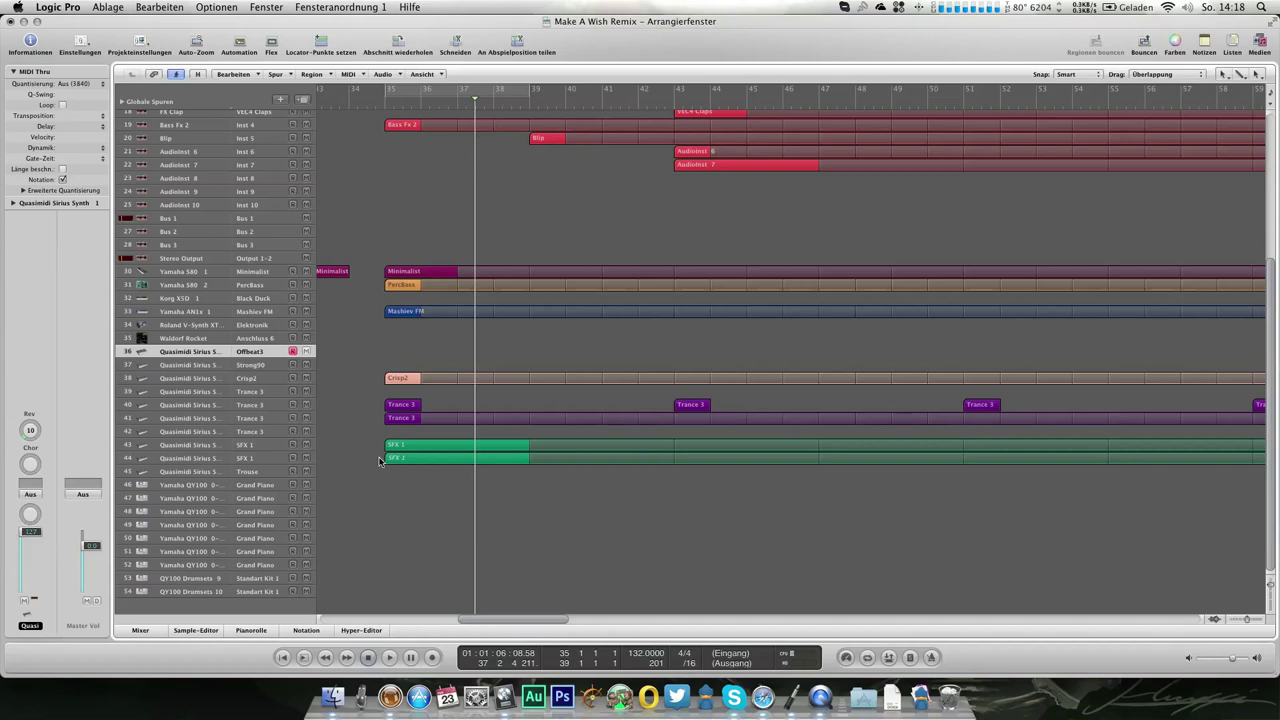
Create a two-bar Offbeat3 region at bar 35 and add a short note after beat 3 of bar 36
left_click(397, 354)
left_click_drag(420, 352, 458, 352)
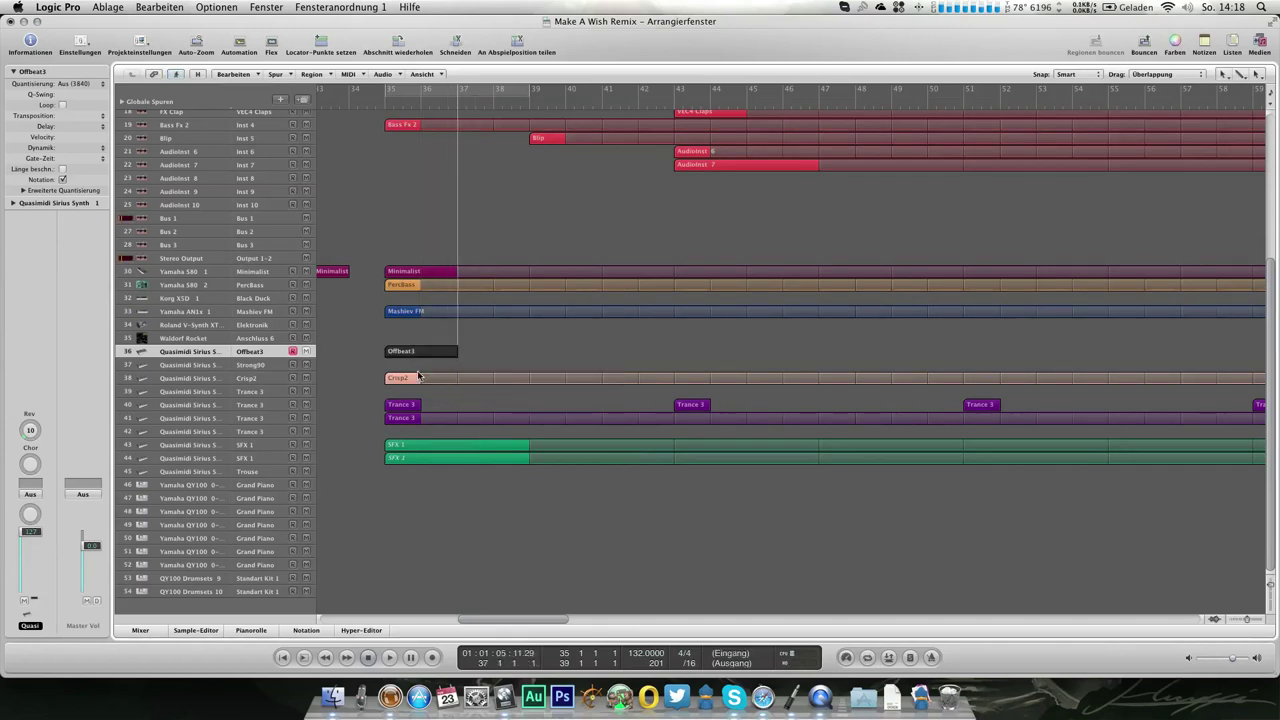
key("super+6")
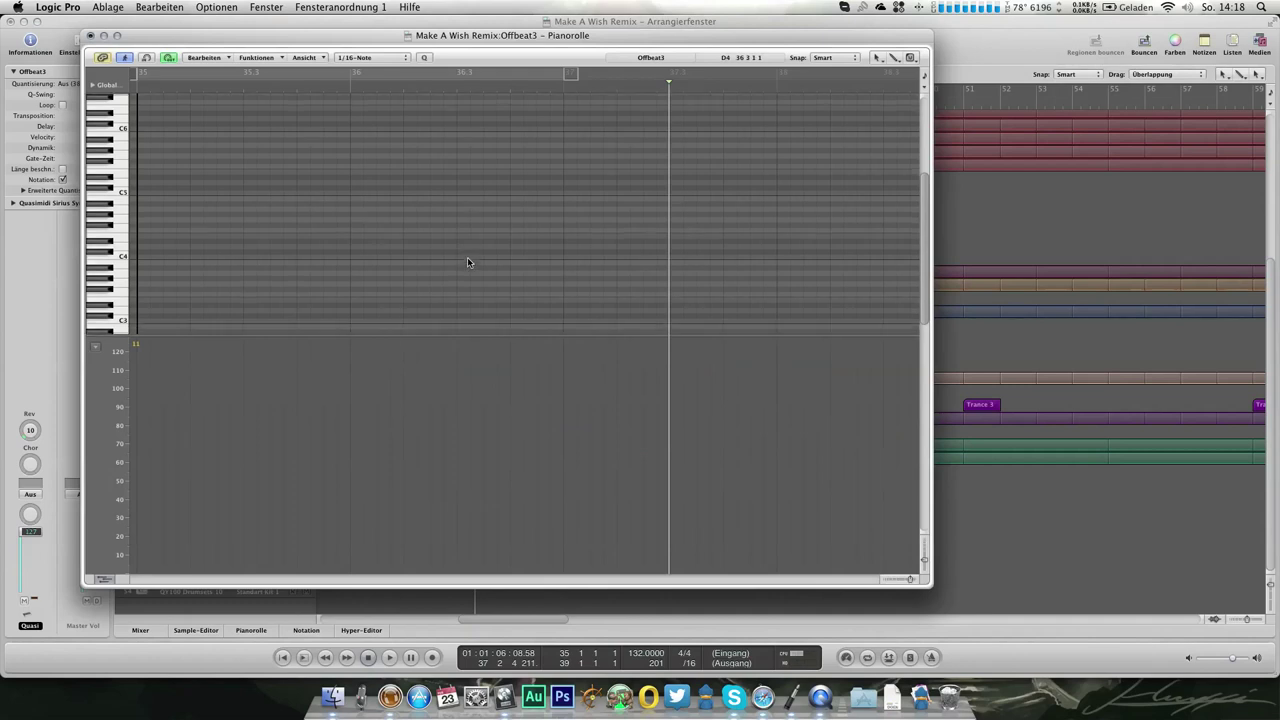
scroll(467, 262, "down", 3)
left_click(480, 264)
left_click_drag(491, 267, 496, 267)
Play back the Offbeat3 region's note, fine-tune its placement in the piano roll, and close the editor
double_click(380, 89)
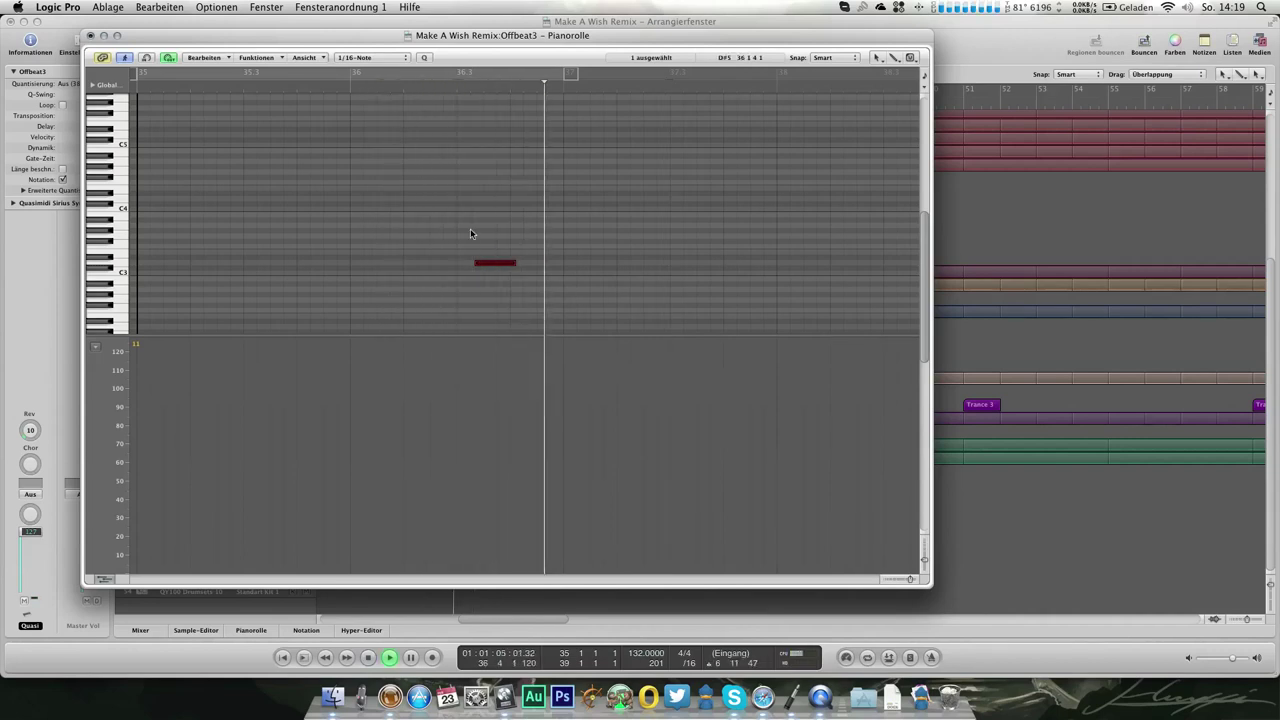
key("space")
left_click(491, 266)
left_click_drag(494, 267, 496, 265)
left_click(89, 36)
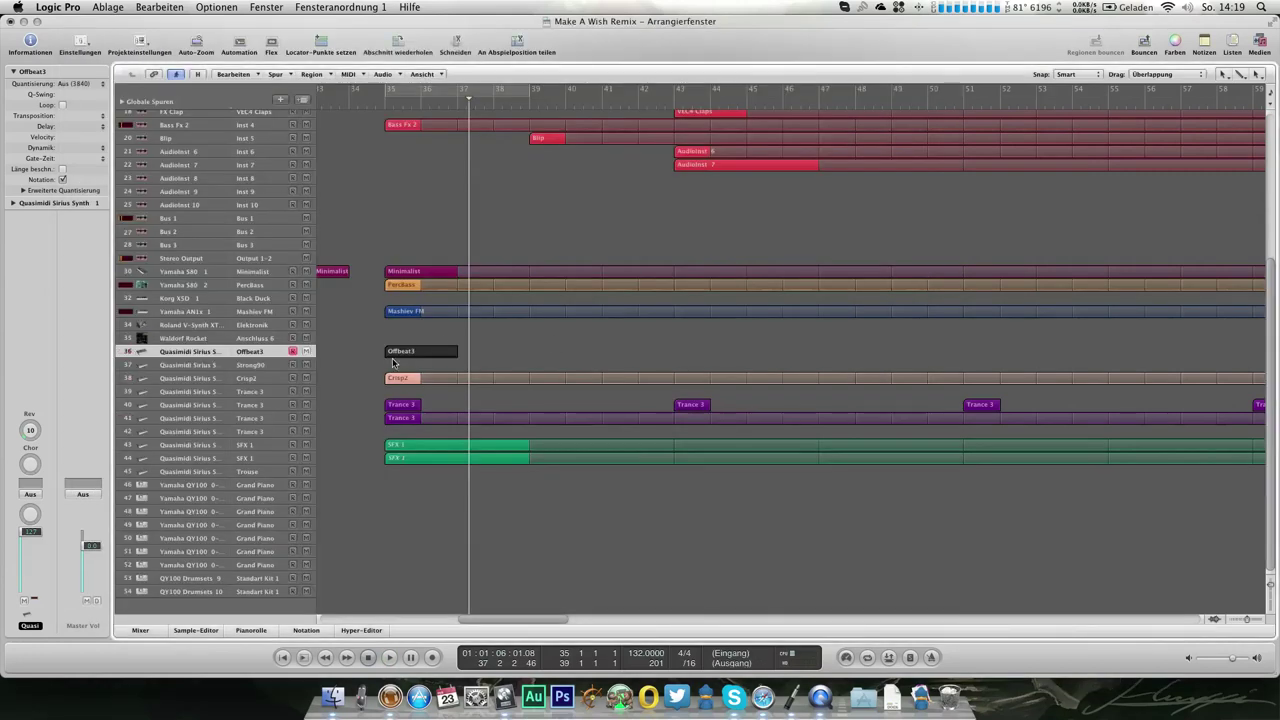
Move the Offbeat3 region to bar 43, loop it, and listen to the arrangement from bar 42
left_click_drag(412, 353, 698, 355)
key("l")
double_click(658, 104)
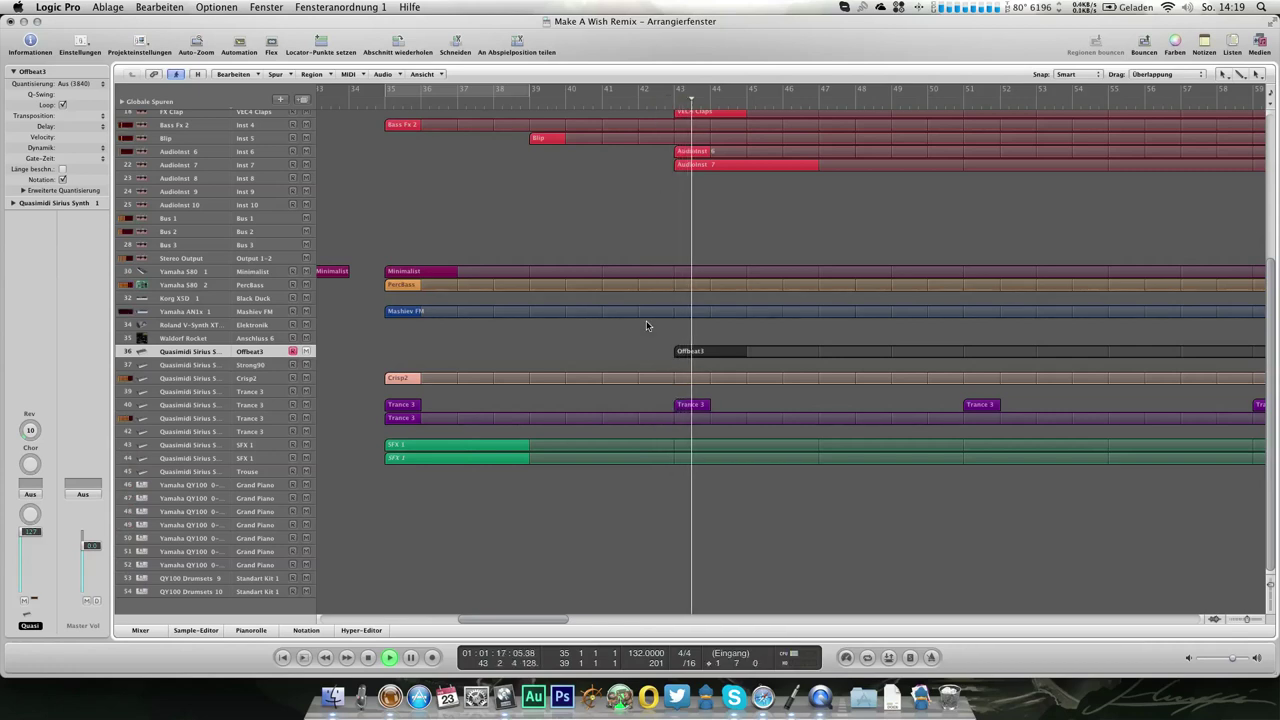
scroll(646, 325, "up", 2)
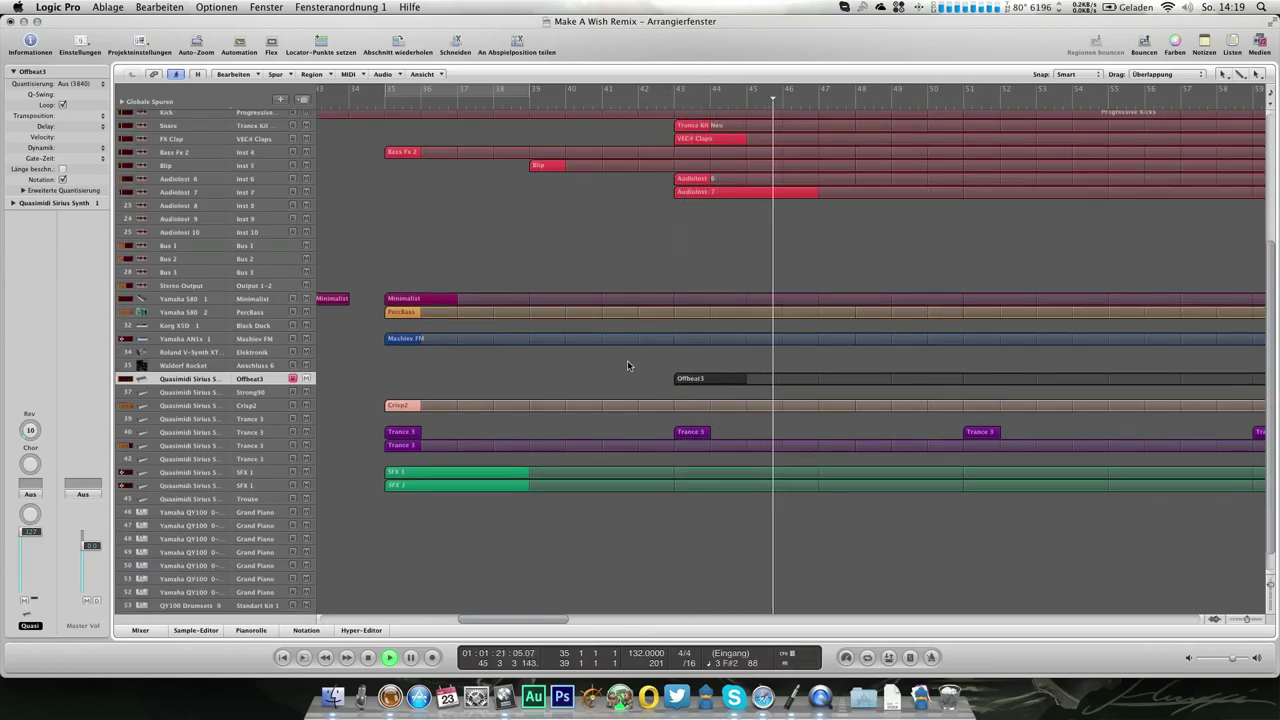
scroll(628, 366, "right", 1)
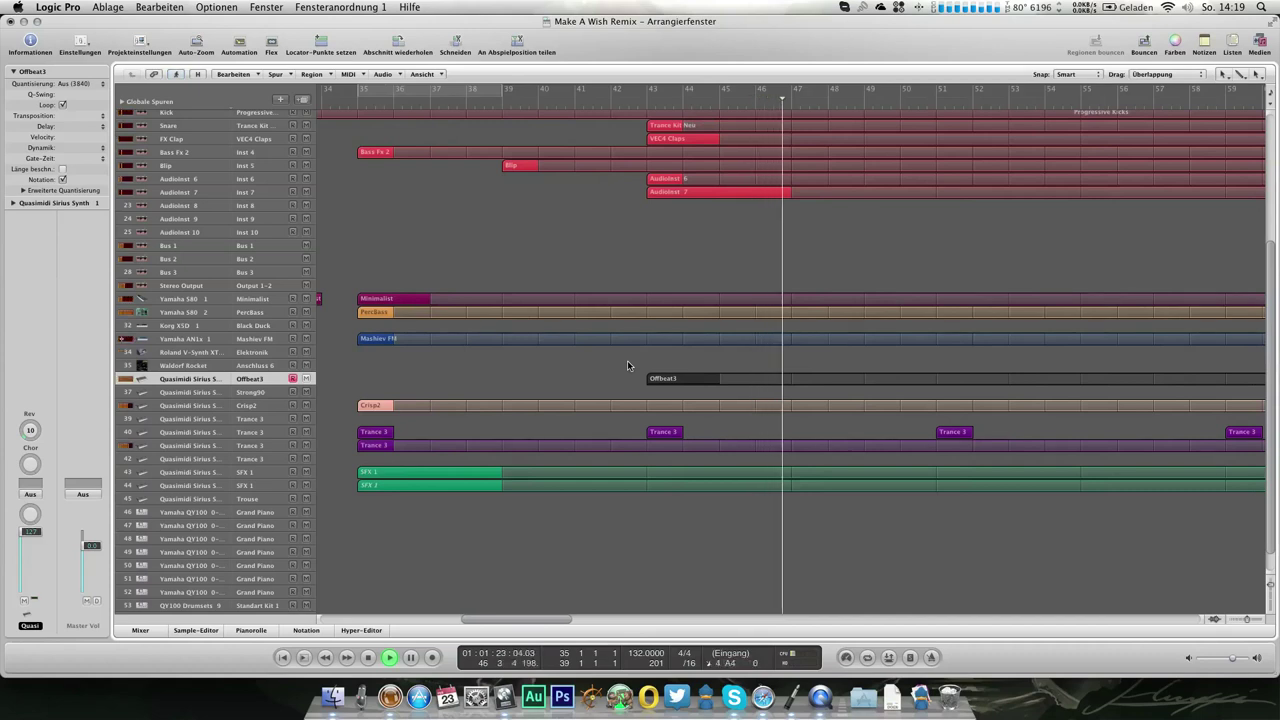
scroll(628, 366, "right", 1)
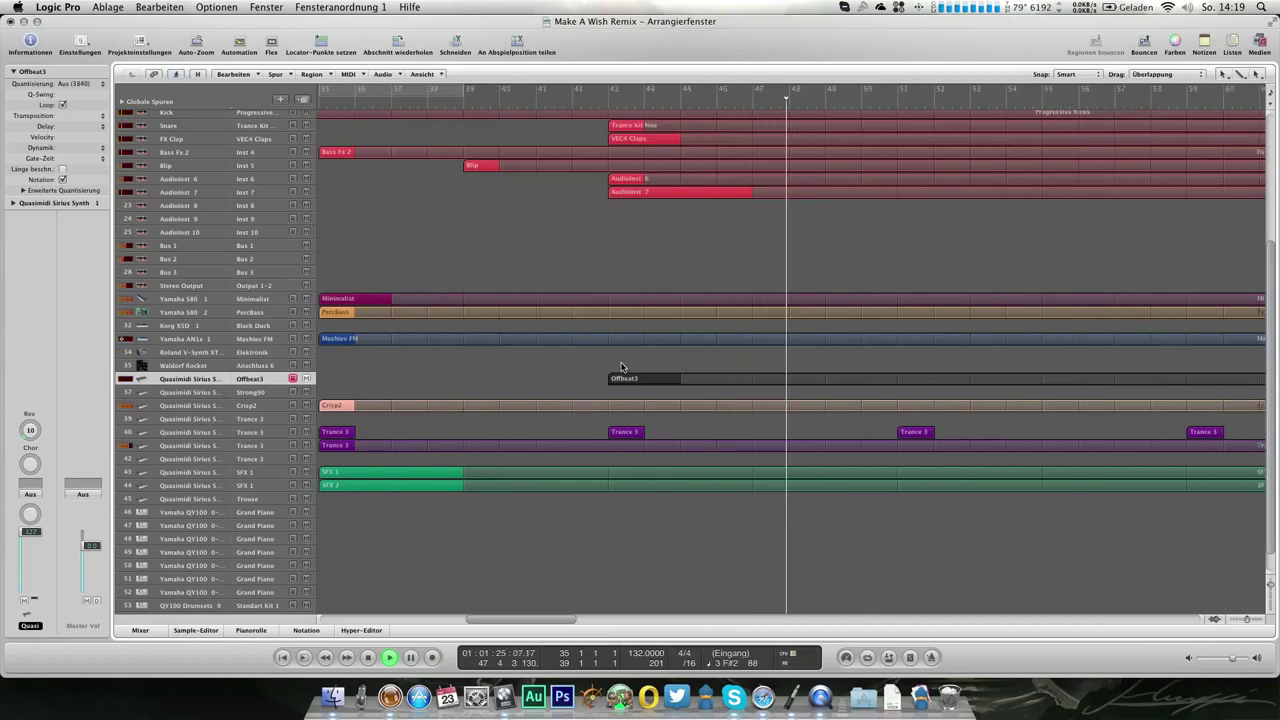
Assign the Dance Kit program to the QY100 Drumsets 9 track
scroll(620, 367, "down", 1)
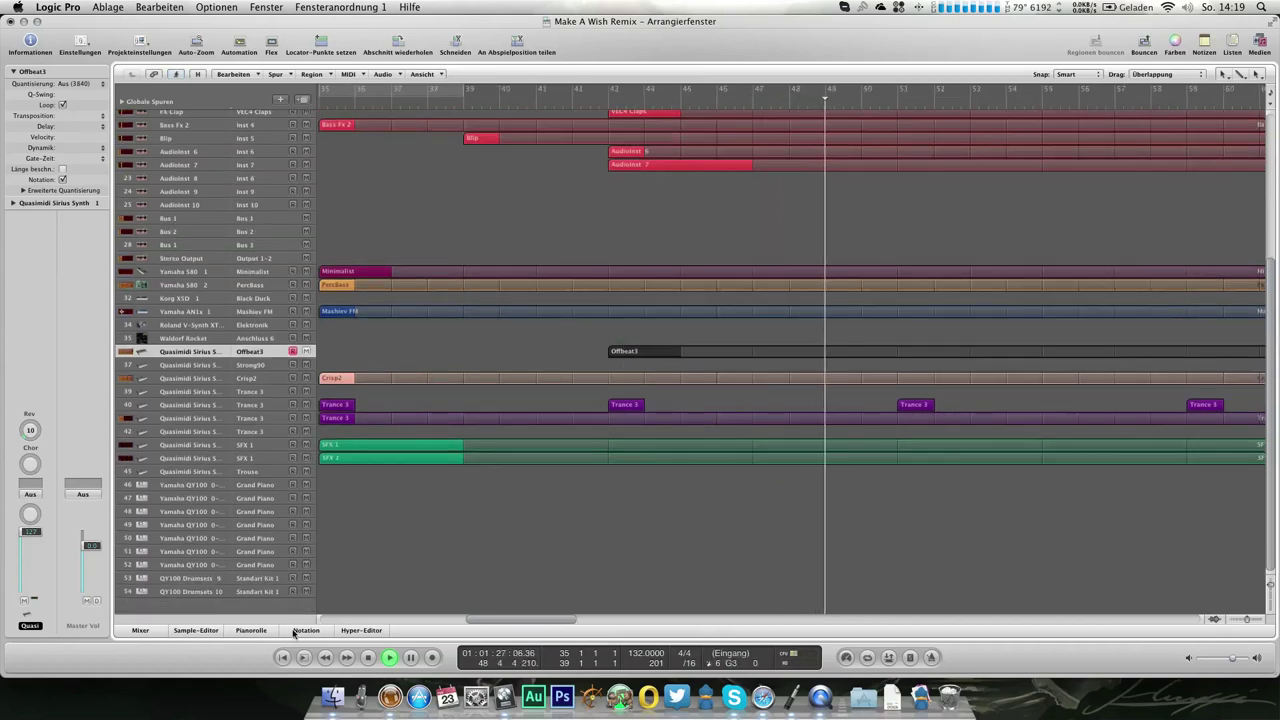
left_click(195, 578)
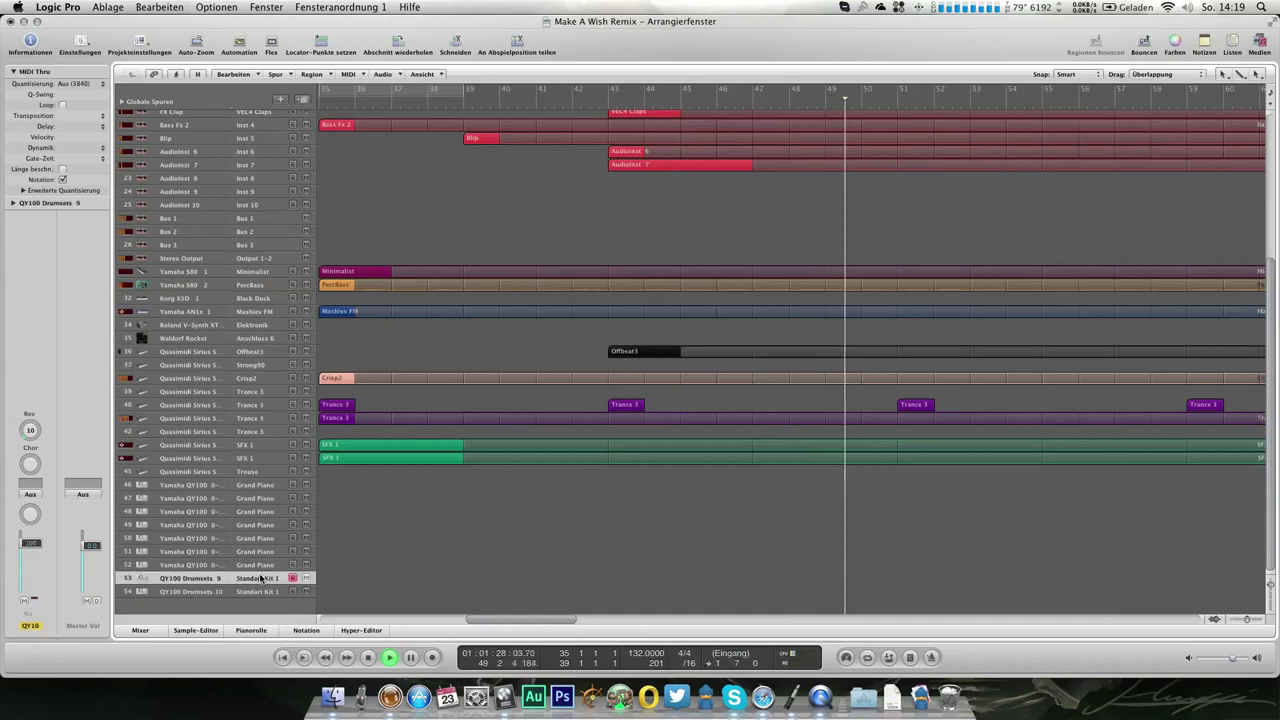
double_click(67, 204)
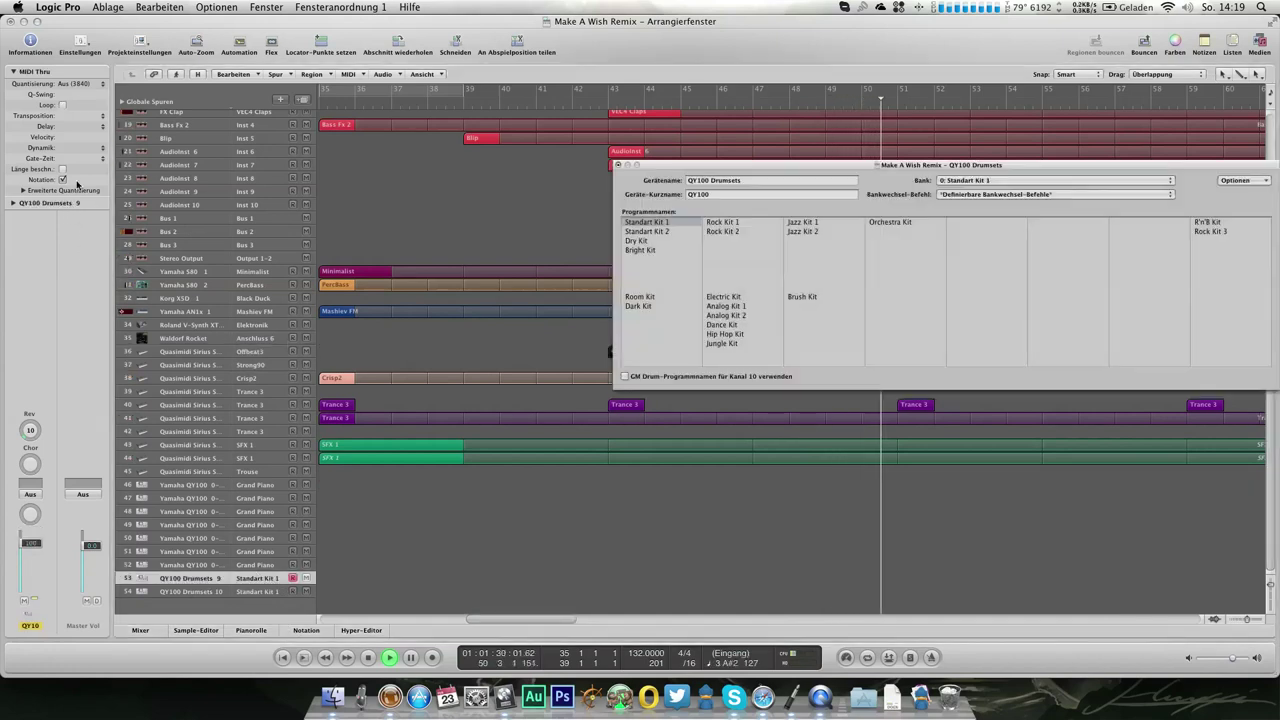
left_click(712, 325)
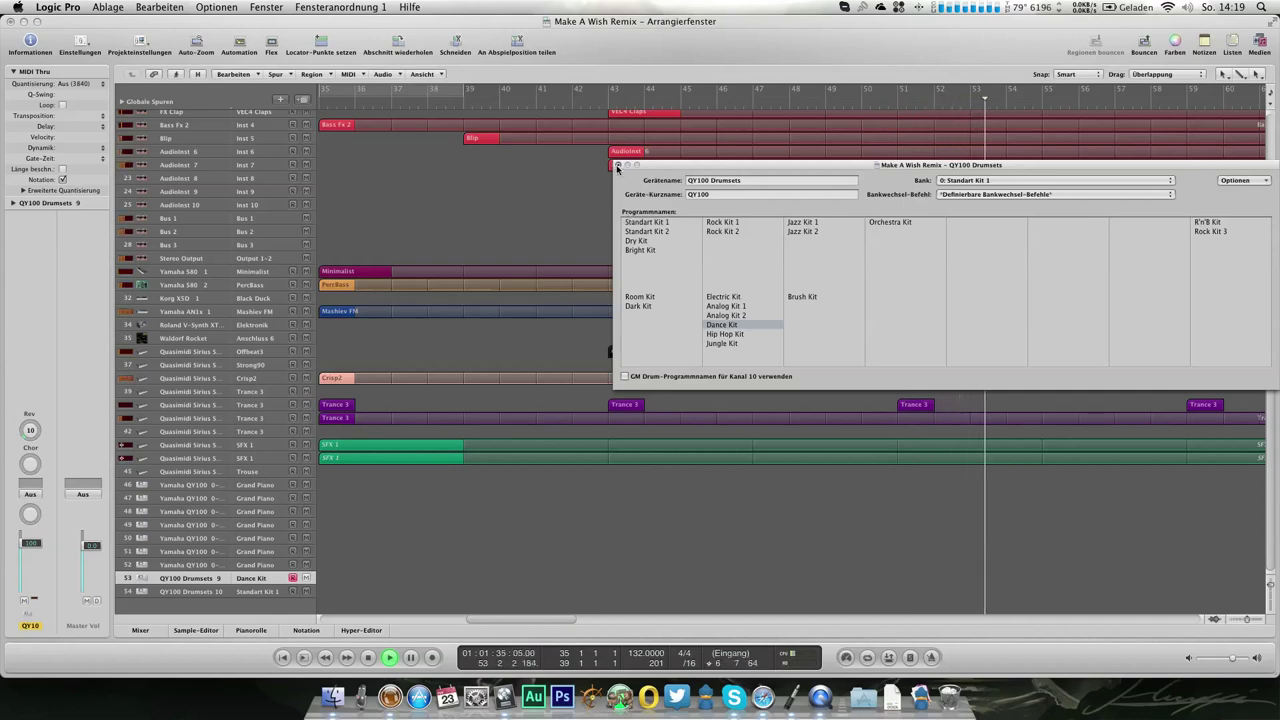
left_click(617, 165)
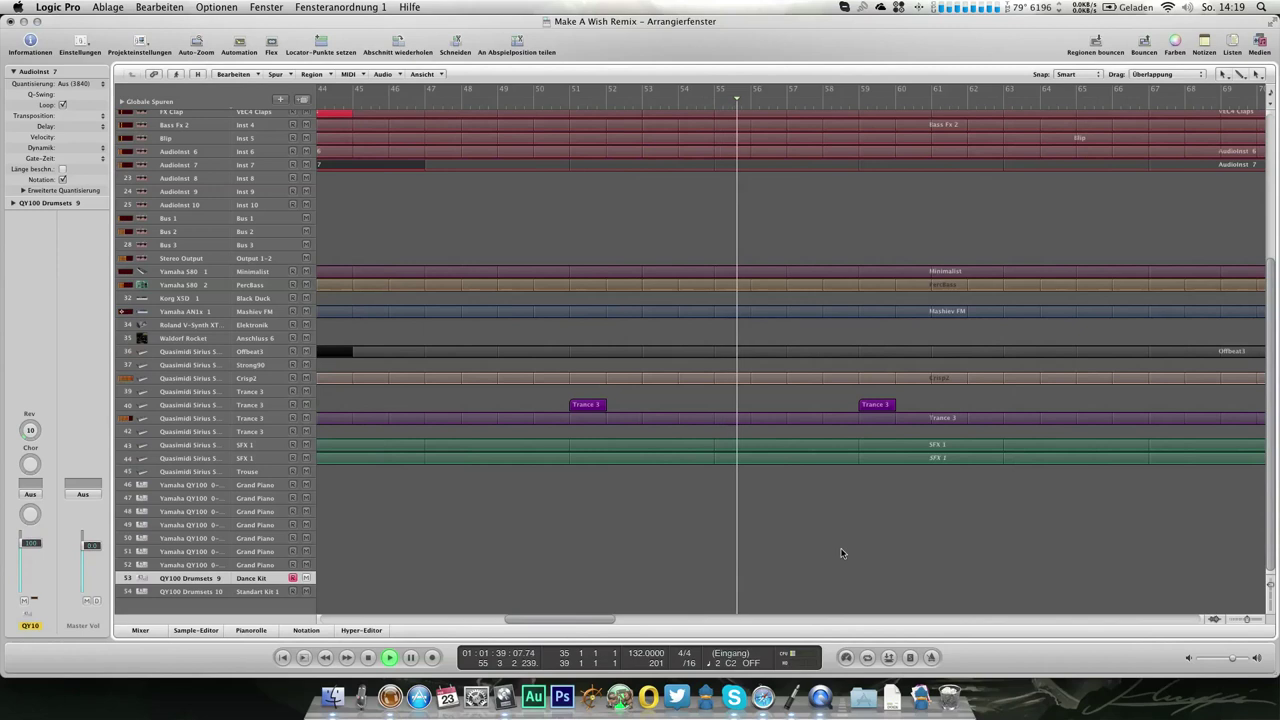
Duplicate the QY100 Drumsets 9 track and create a one-bar Dance Kit region at bar 42 with a note from beat 2 to the bar's end
key("super+d")
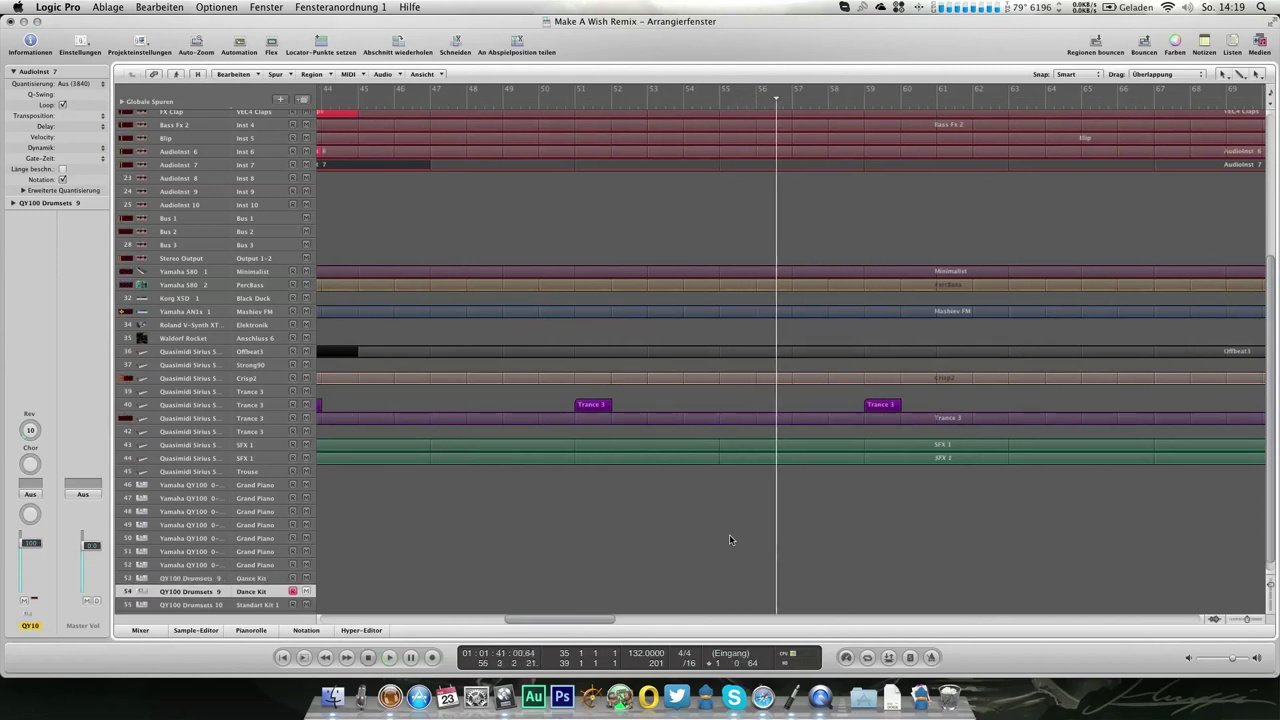
double_click(557, 592)
key("super+6")
scroll(259, 265, "down", 8)
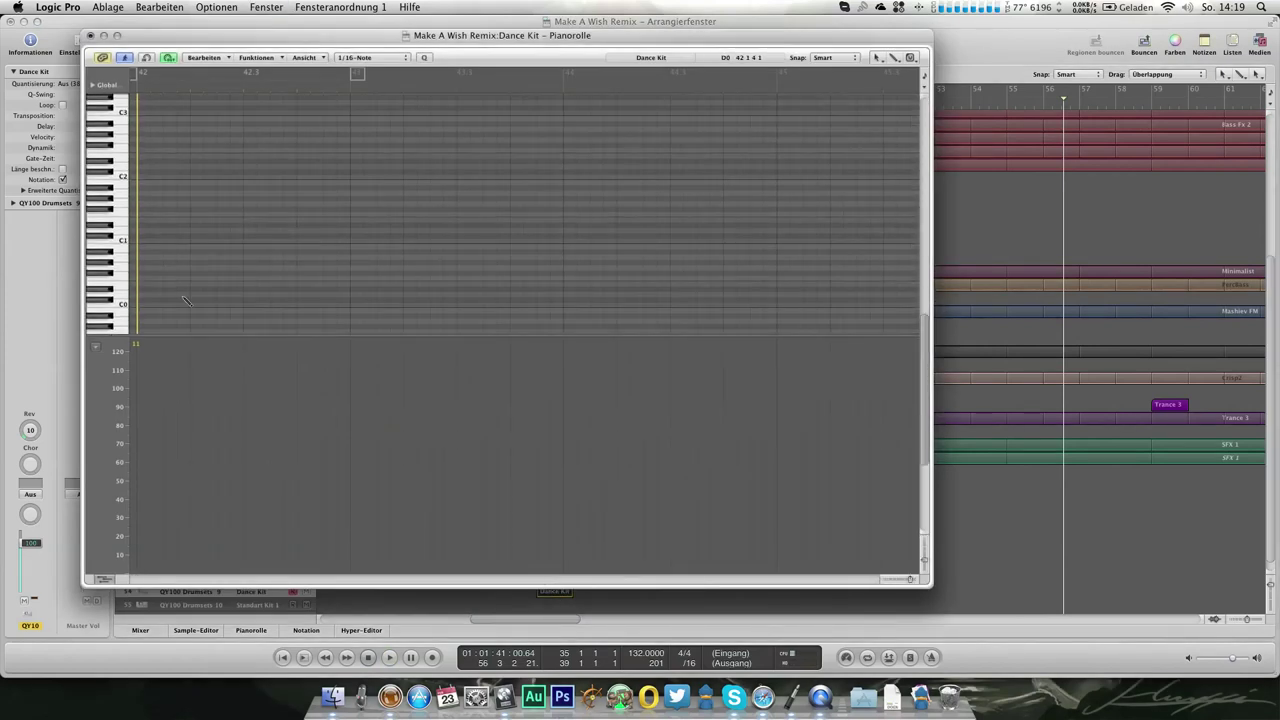
left_click_drag(198, 286, 316, 297)
left_click(137, 93)
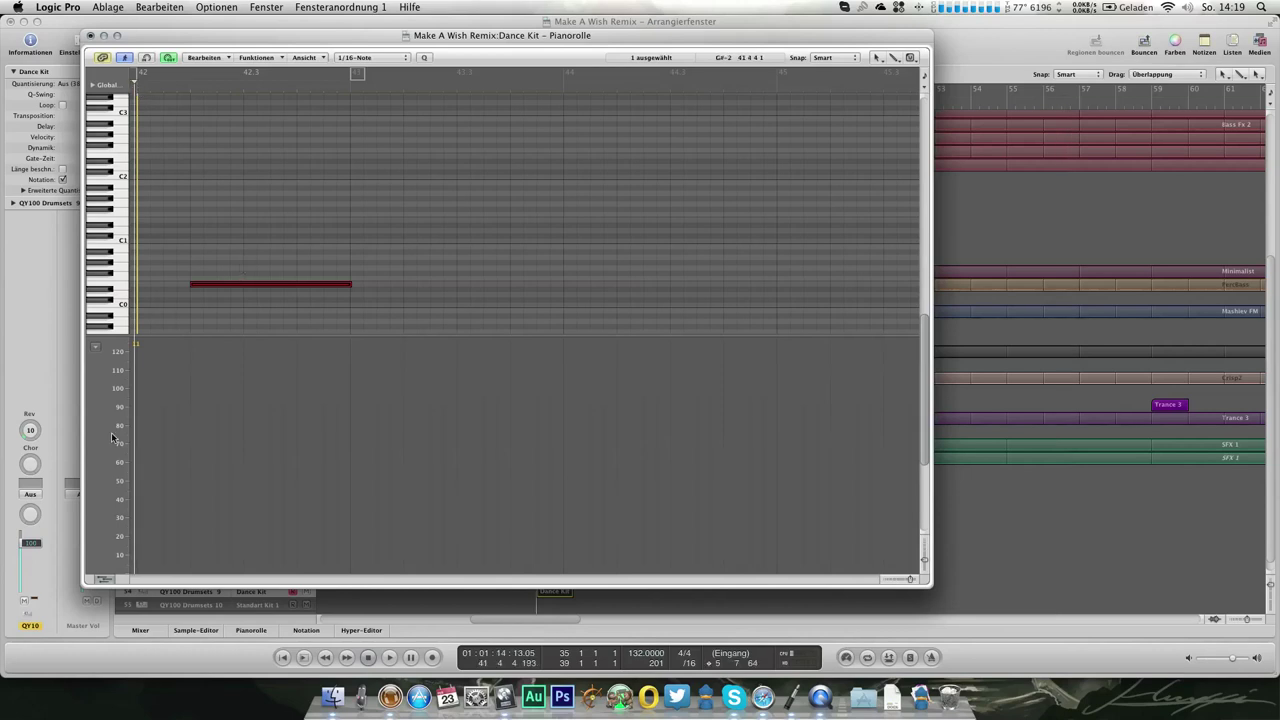
Set the duplicated drum track's volume to 96 and play back the Dance Kit note in the piano roll
left_click_drag(38, 542, 38, 545)
key("super+w")
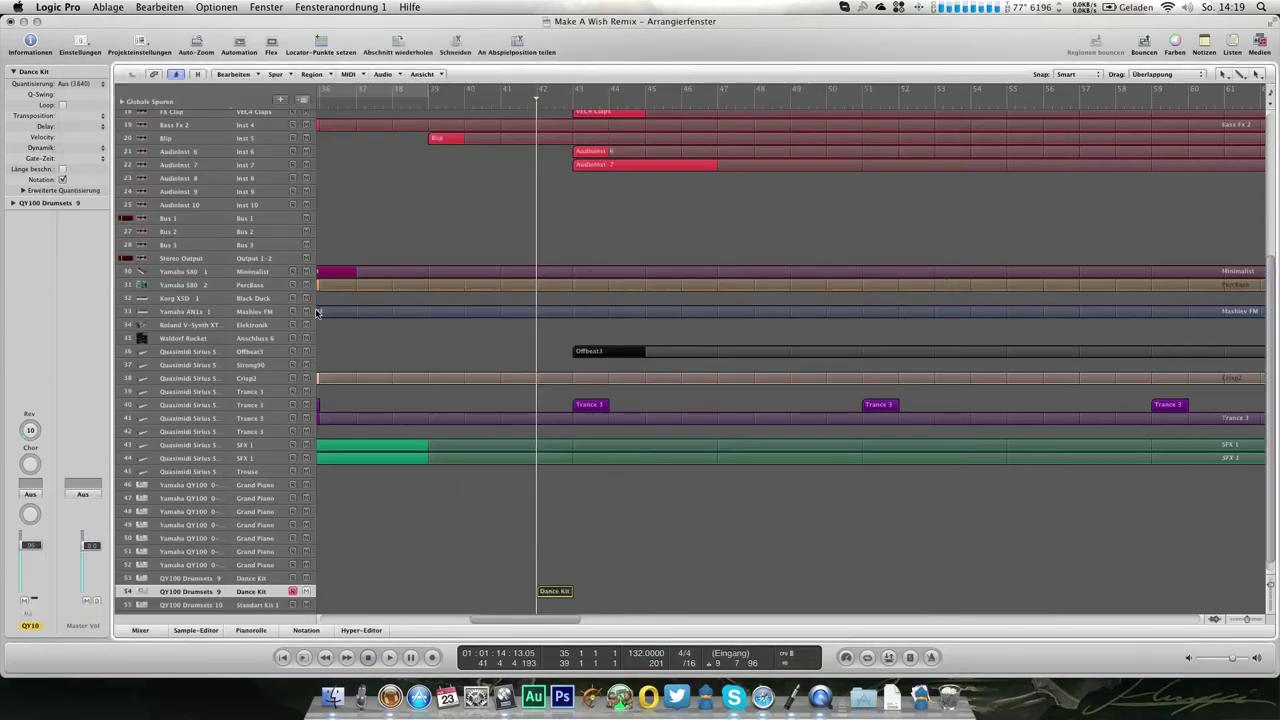
key("F3")
left_click(237, 303)
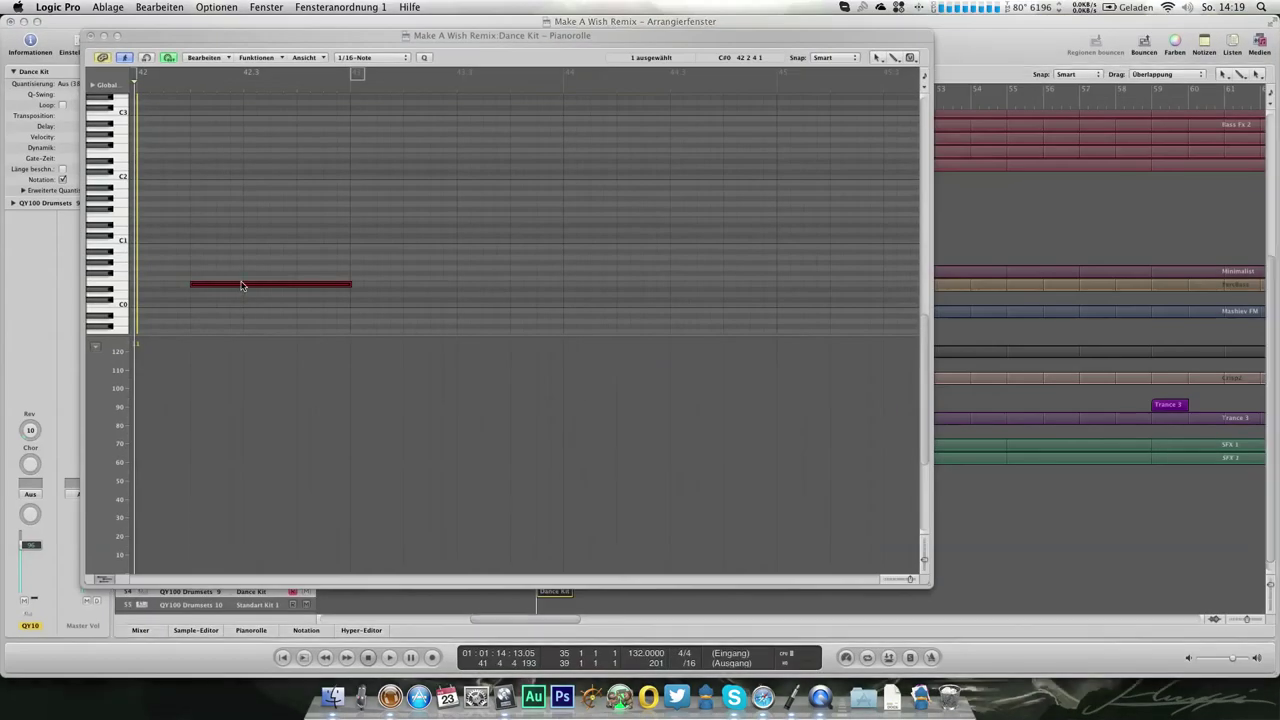
left_click_drag(240, 286, 242, 303)
key("space")
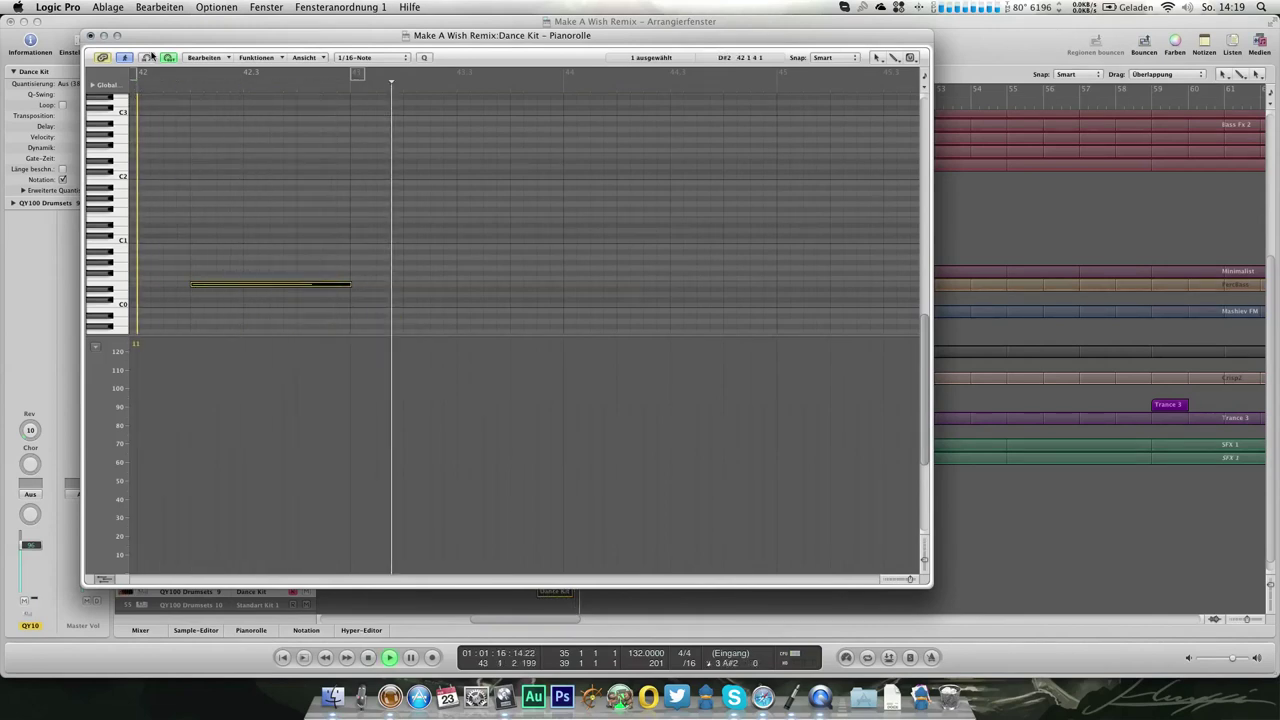
Shorten the Dance Kit note to start halfway through beat 2, listen to it, and copy the region to bar 50
key("space")
mouse_move(192, 285)
left_mouse_down()
mouse_move(234, 286)
mouse_move(217, 287)
left_mouse_up()
left_click(197, 89)
key("space")
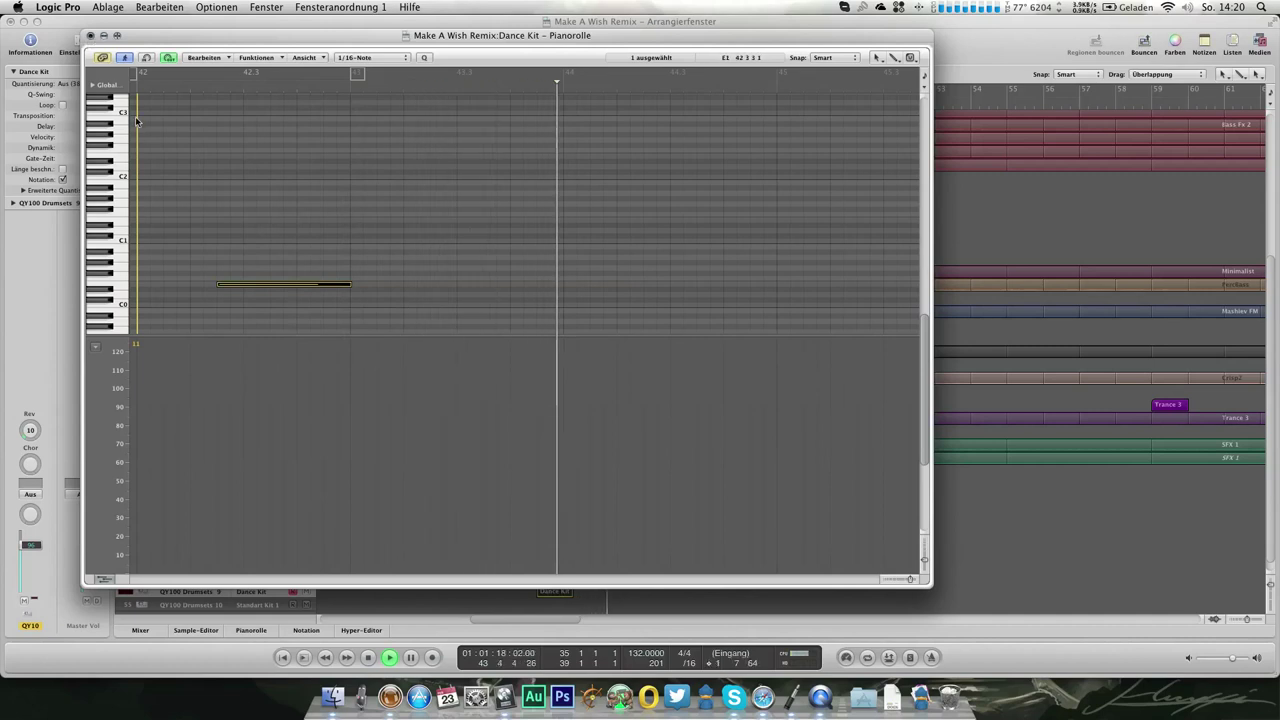
left_click(90, 36)
left_click_drag(556, 585, 843, 590)
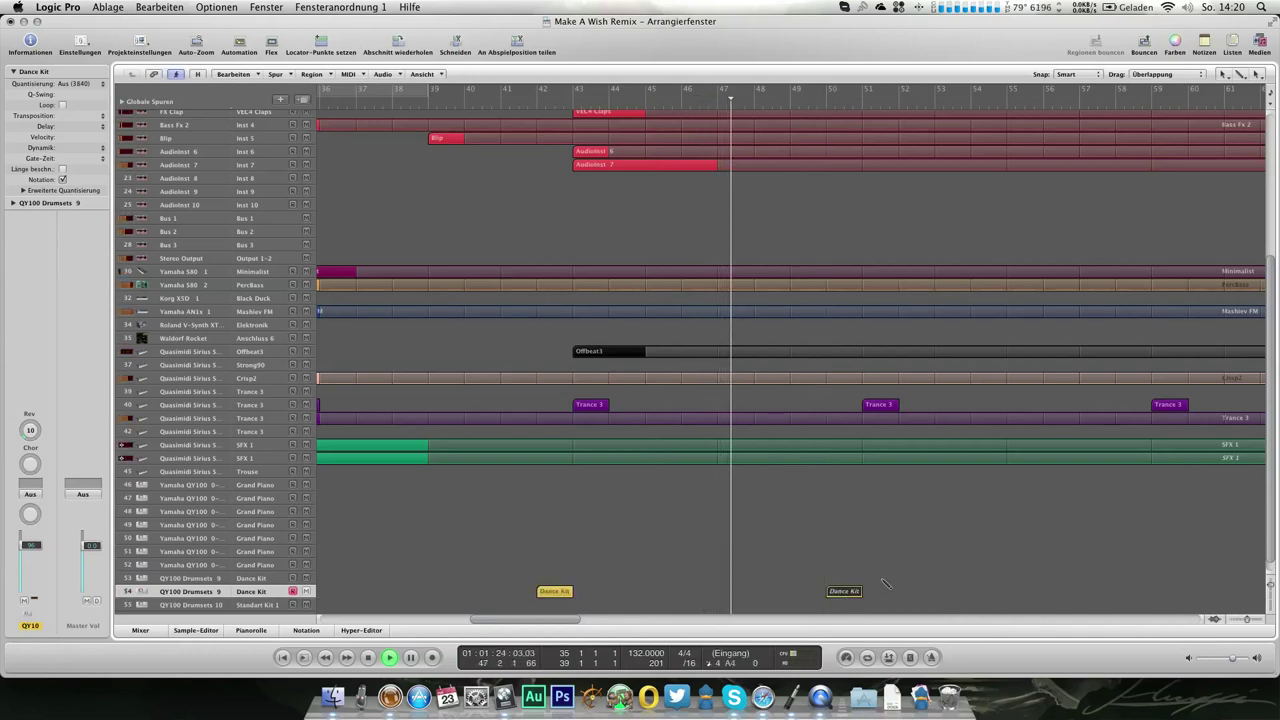
Create a one-bar Dance Kit region at bar 51 on the first QY100 Drumsets 9 track with short A#1 notes on all four offbeats
key("super+6")
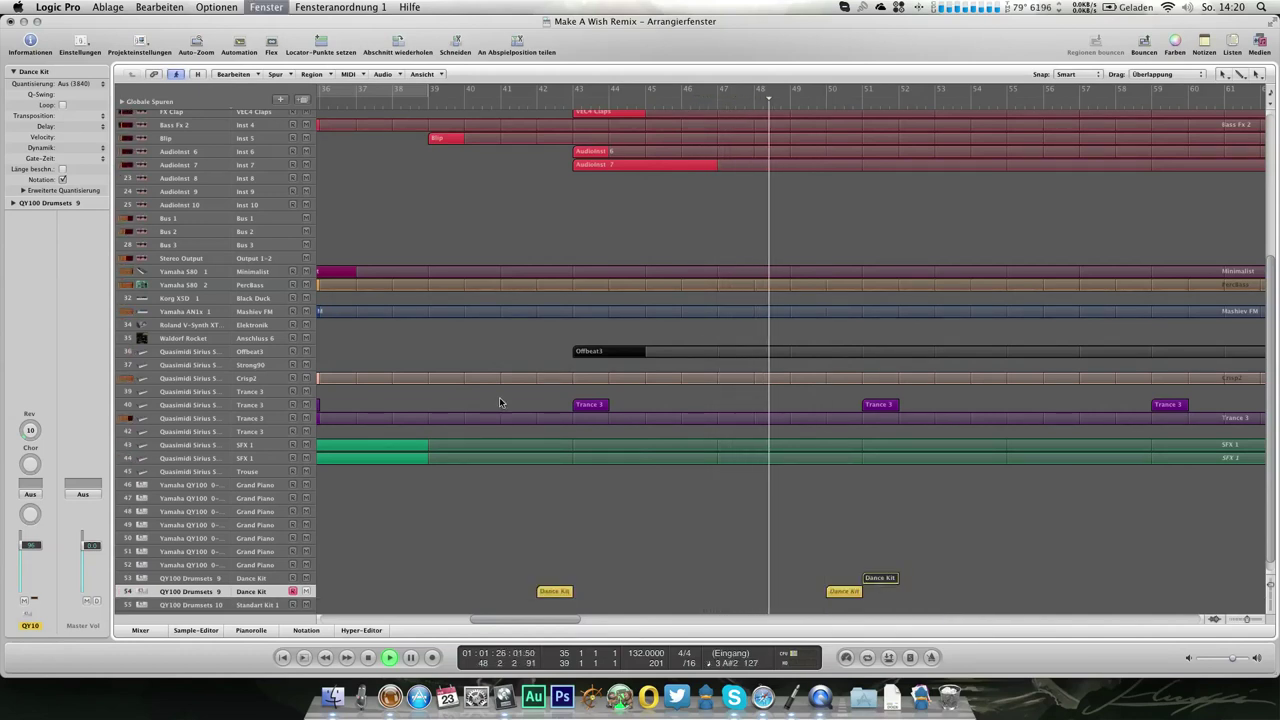
scroll(198, 258, "down", 2)
scroll(196, 257, "down", 3)
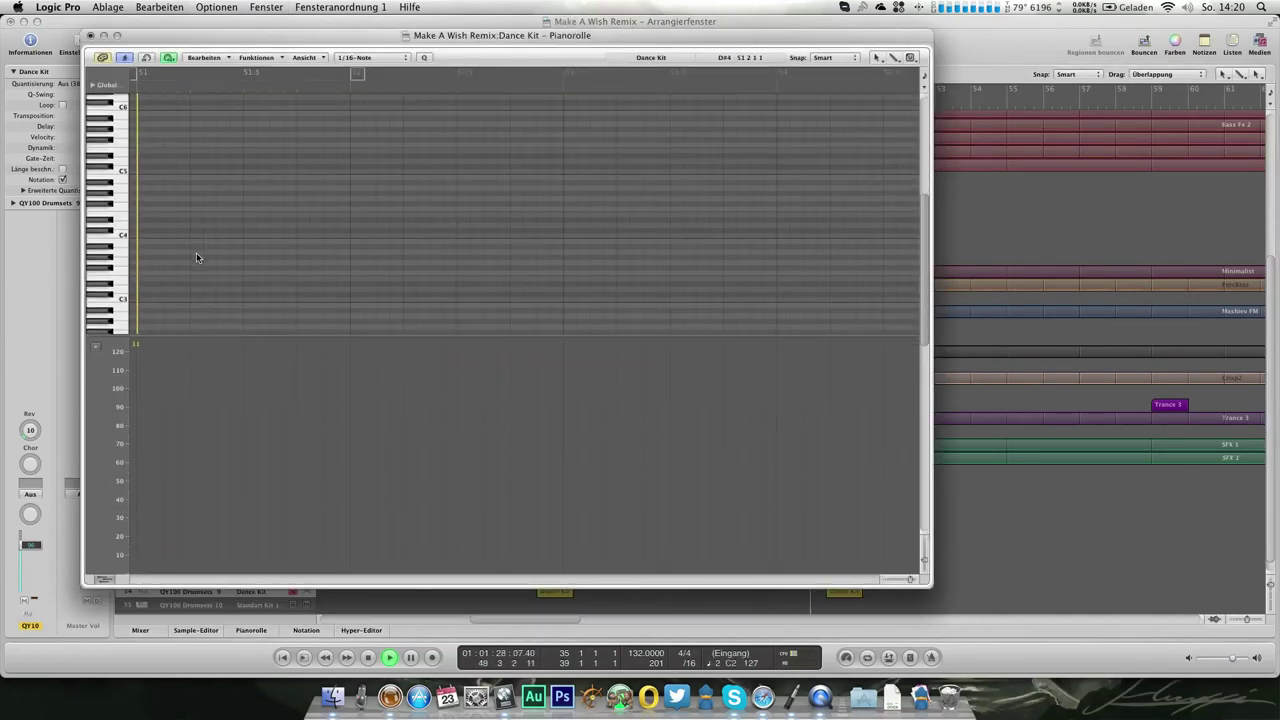
left_click(175, 237)
left_click_drag(258, 237, 173, 293)
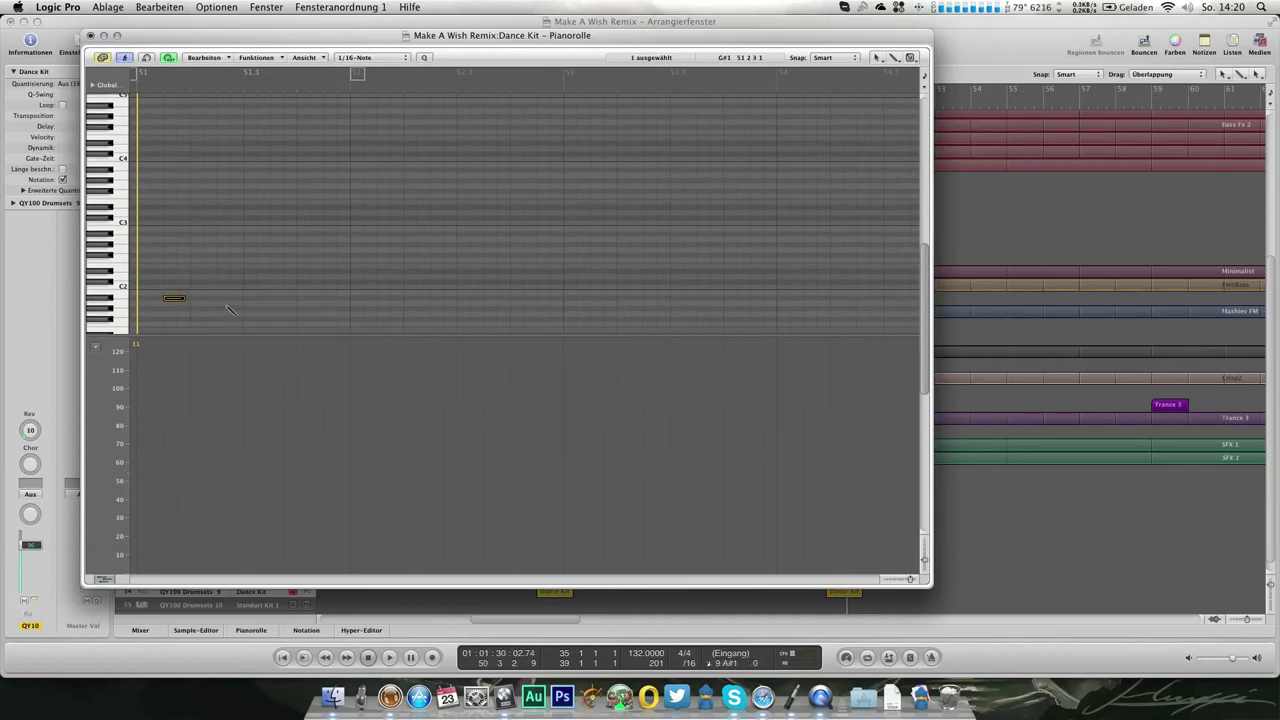
left_click(220, 298)
left_click(274, 298)
left_click(136, 87)
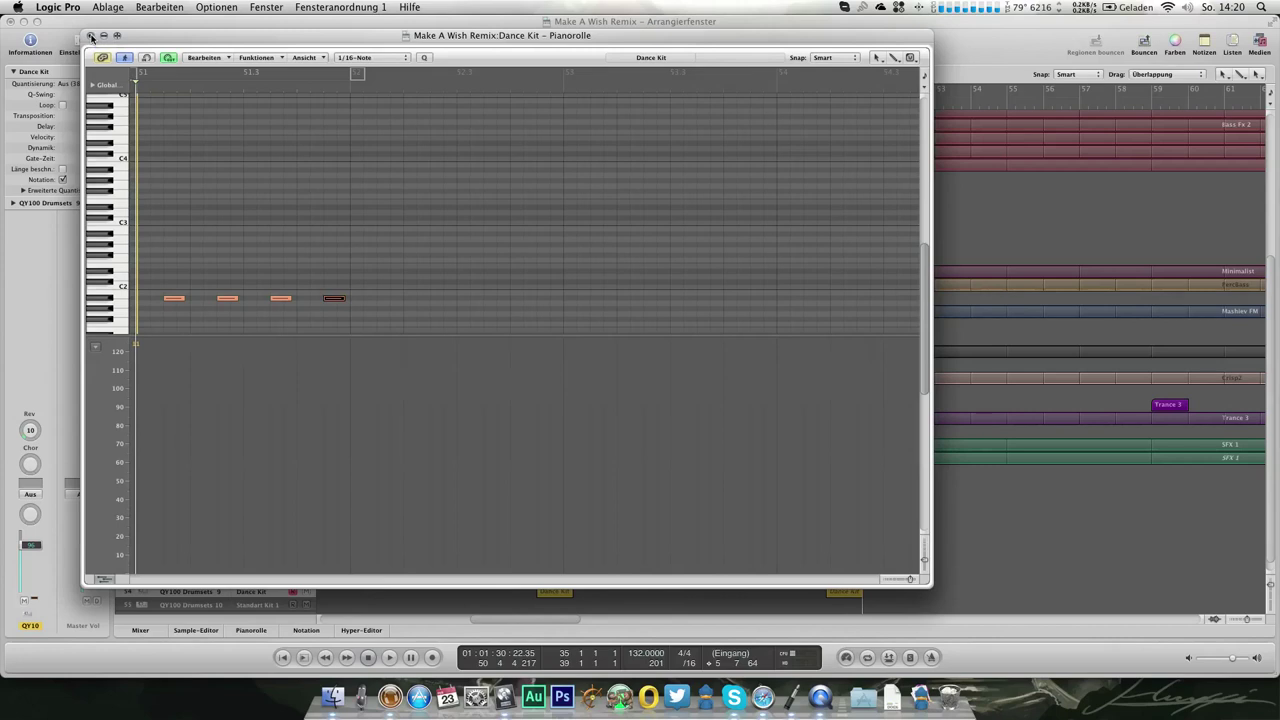
Add short F#1 notes on all four beats of the bar 51 pattern, play it back, and loop the Dance Kit region
scroll(287, 206, "down", 3)
left_click_drag(166, 228, 377, 306)
left_click(147, 285)
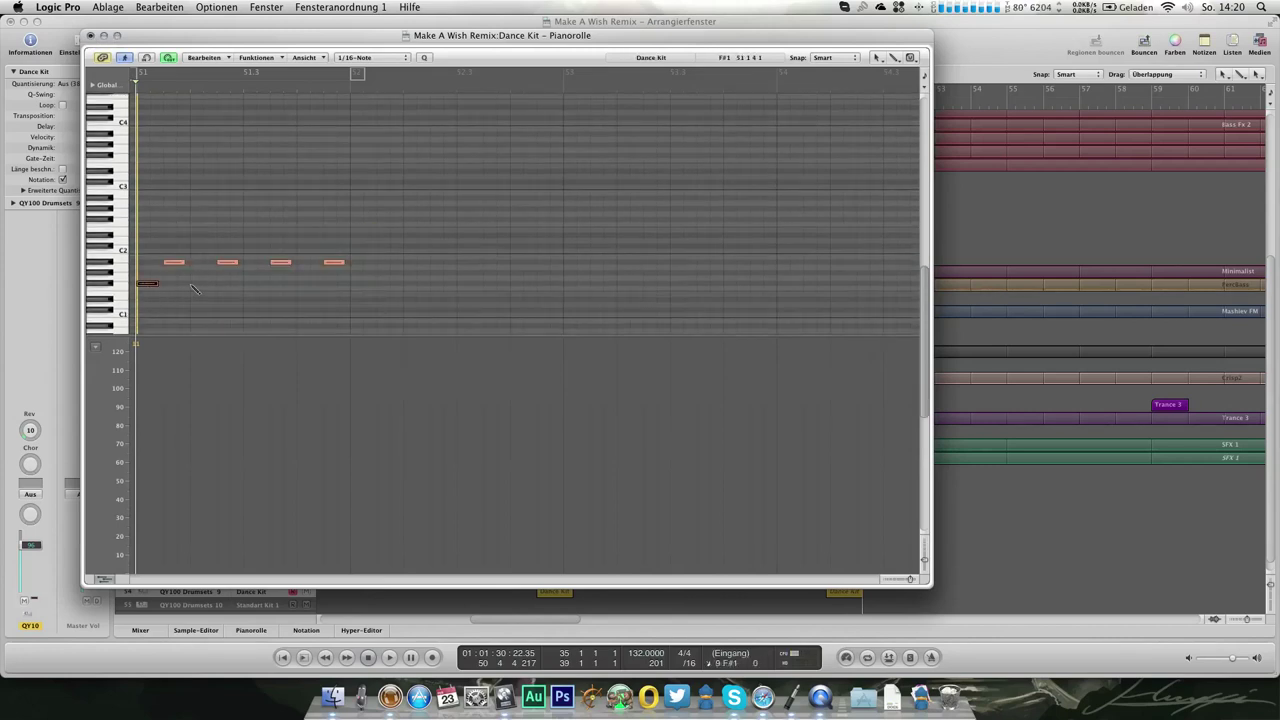
left_click(200, 284)
left_click(254, 284)
key("space")
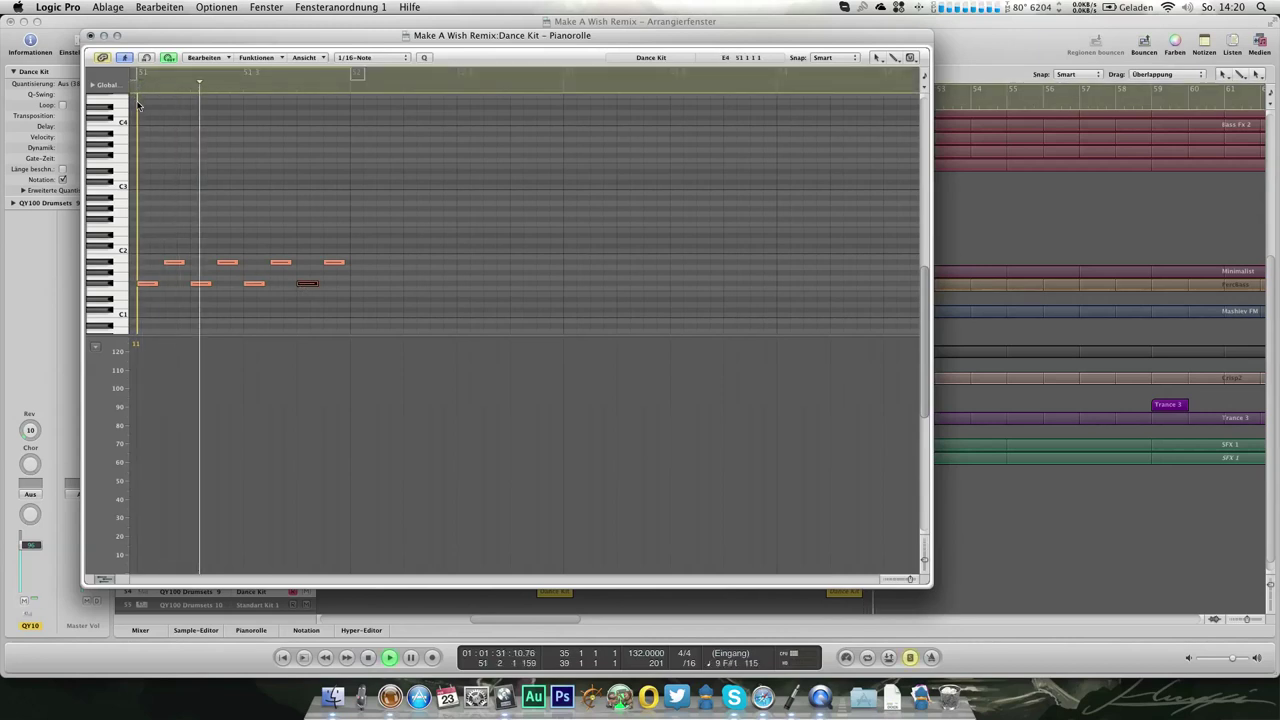
left_click(91, 35)
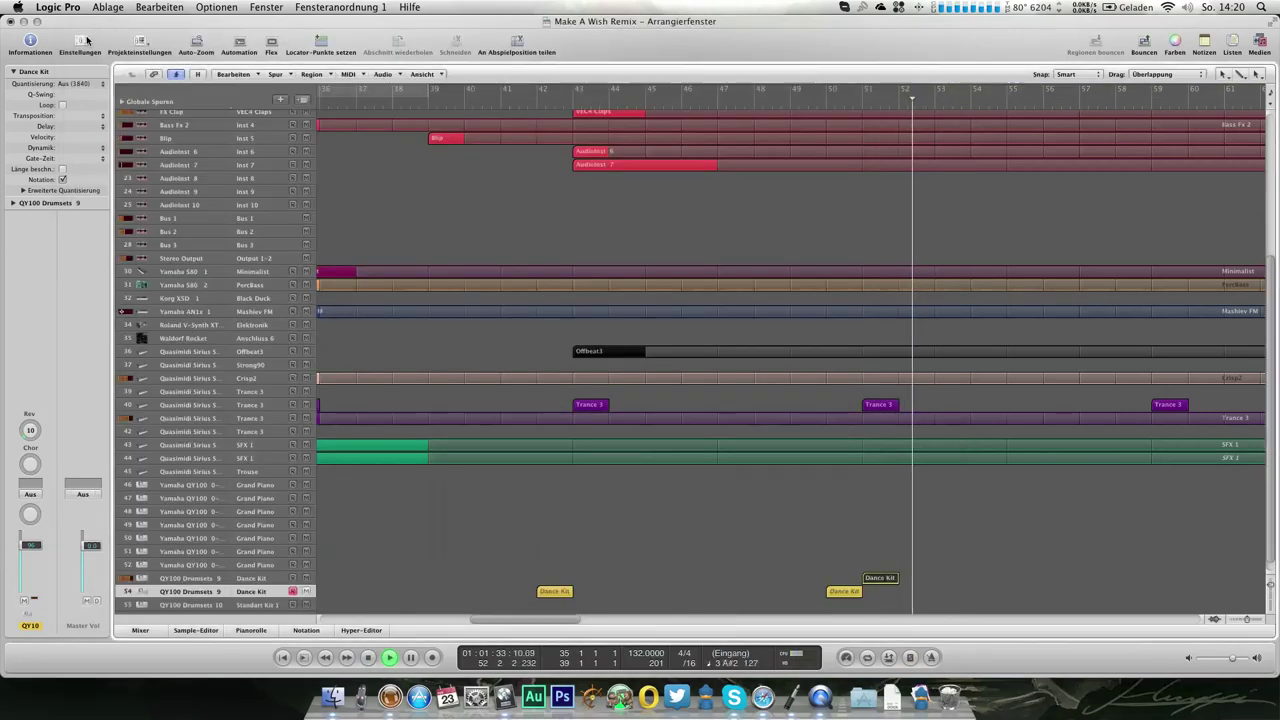
left_click(248, 578)
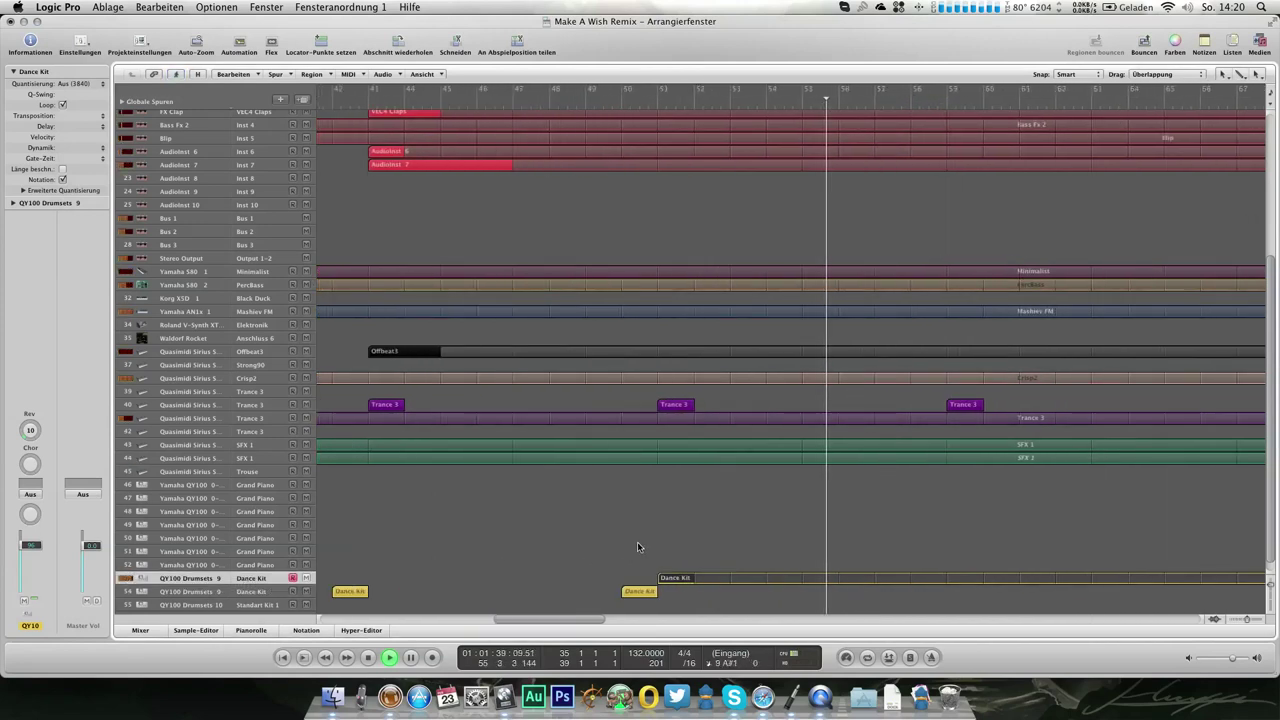
Automate the Kick track's volume to fade from bar 57 to silence at bar 58 and return to -5.5 dB at bar 59
scroll(637, 541, "up", 3)
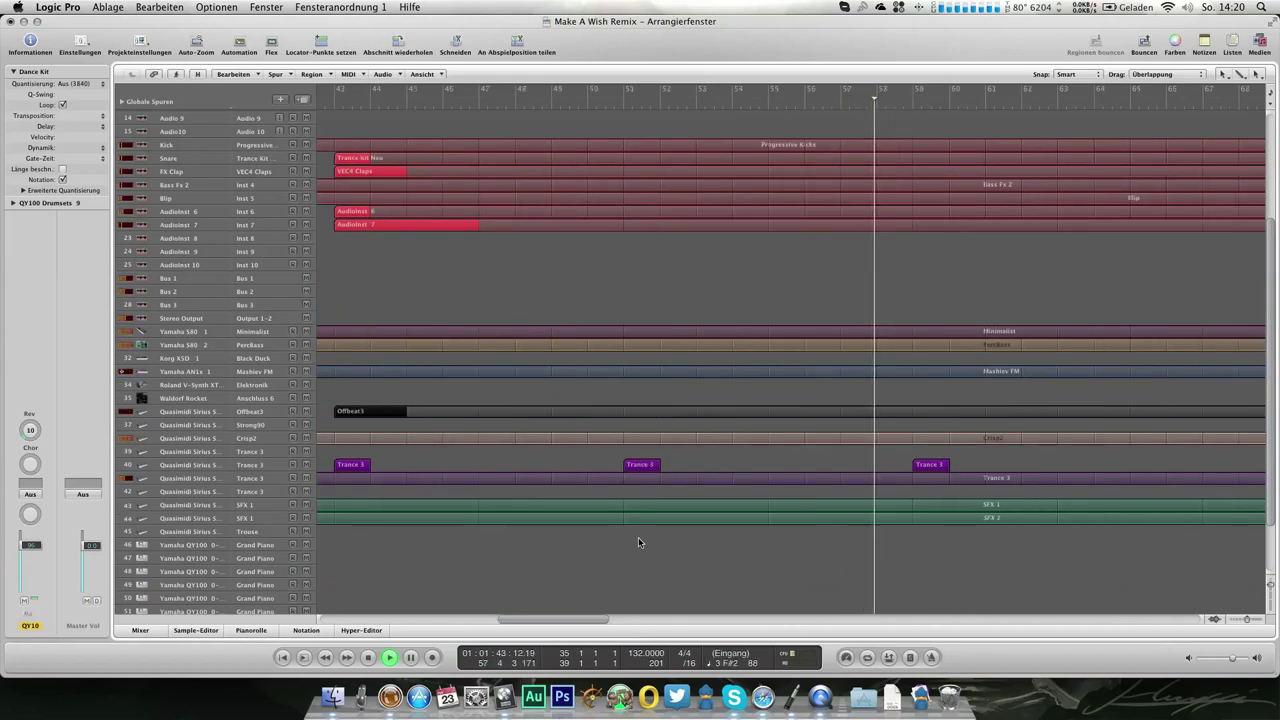
scroll(354, 229, "up", 5)
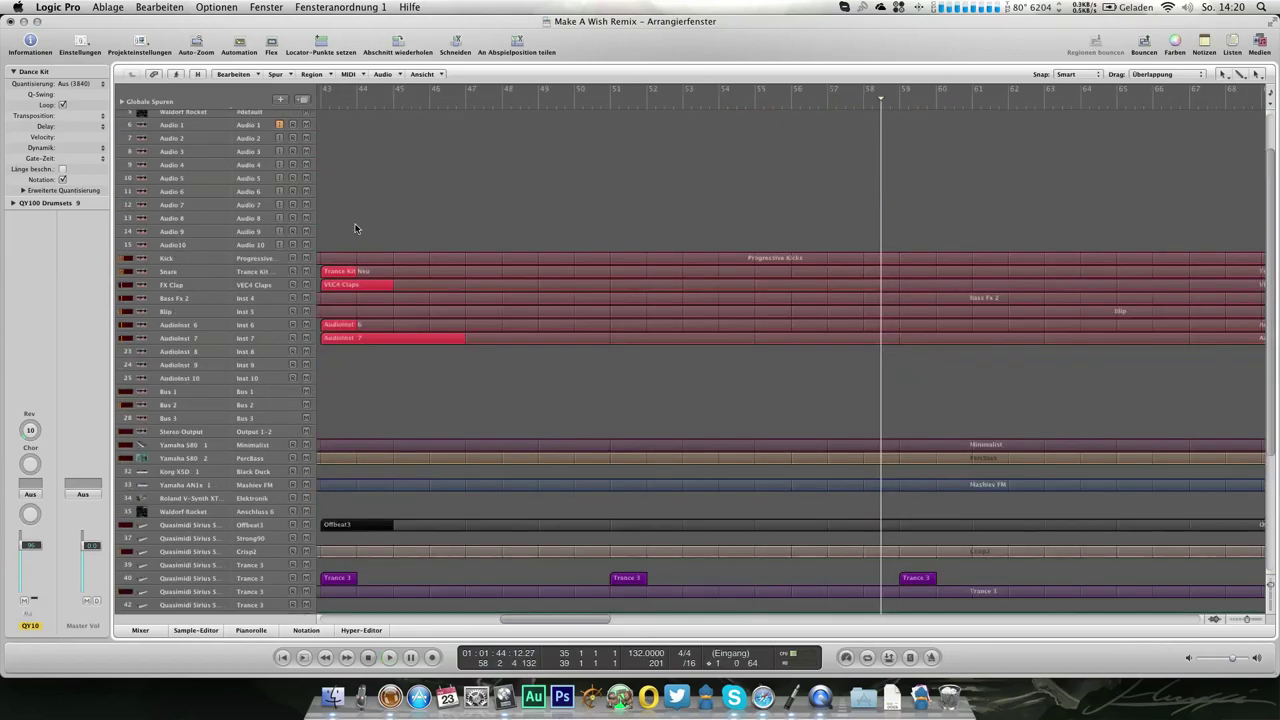
left_click(262, 261)
key("a")
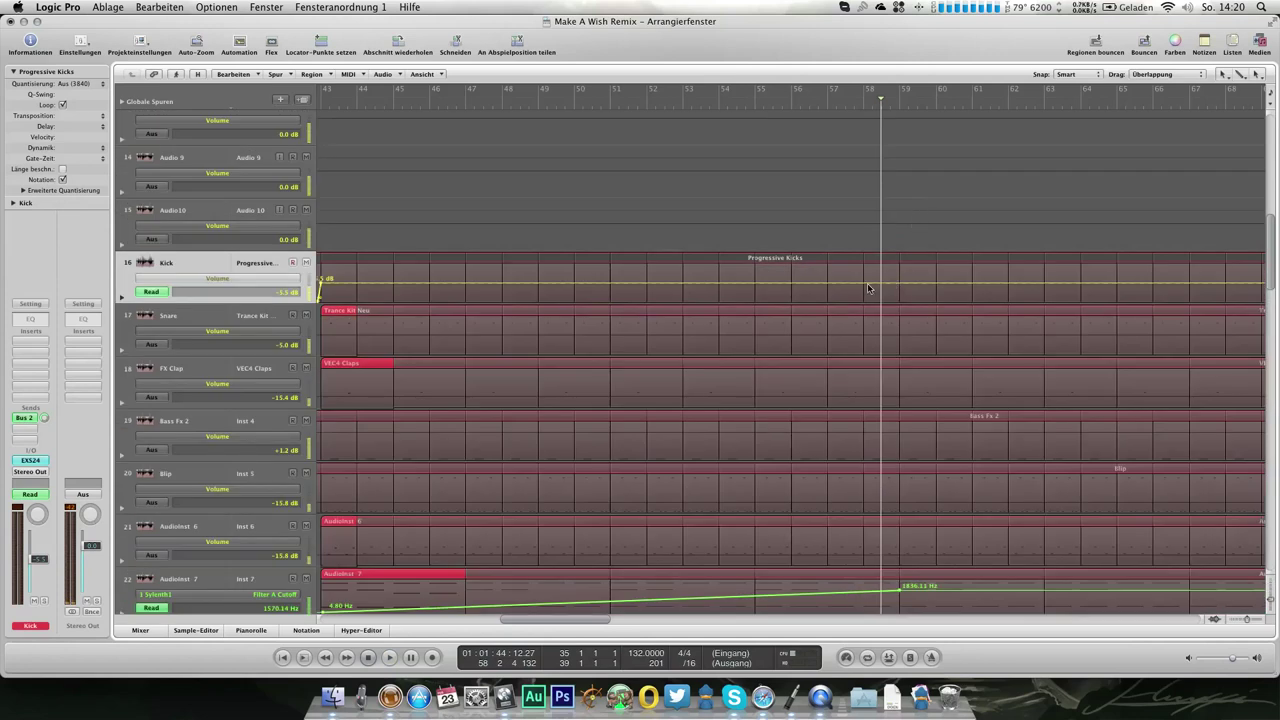
left_click(829, 286)
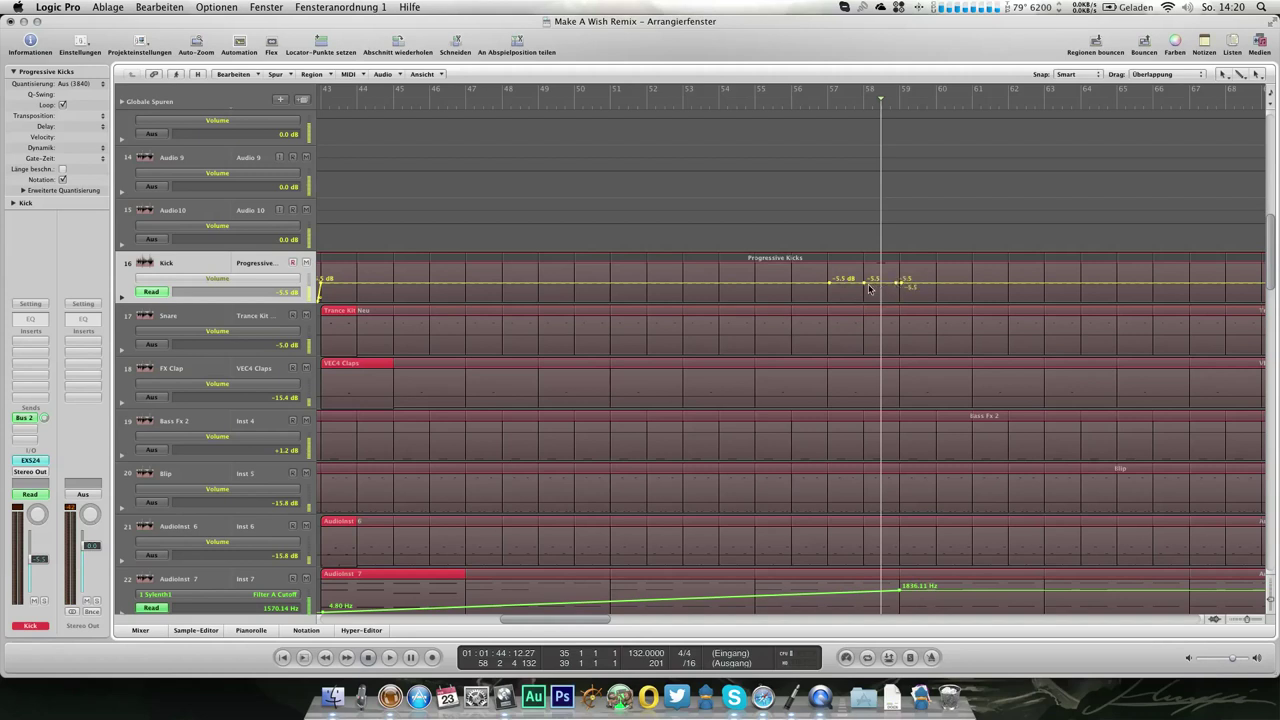
left_click_drag(877, 287, 878, 312)
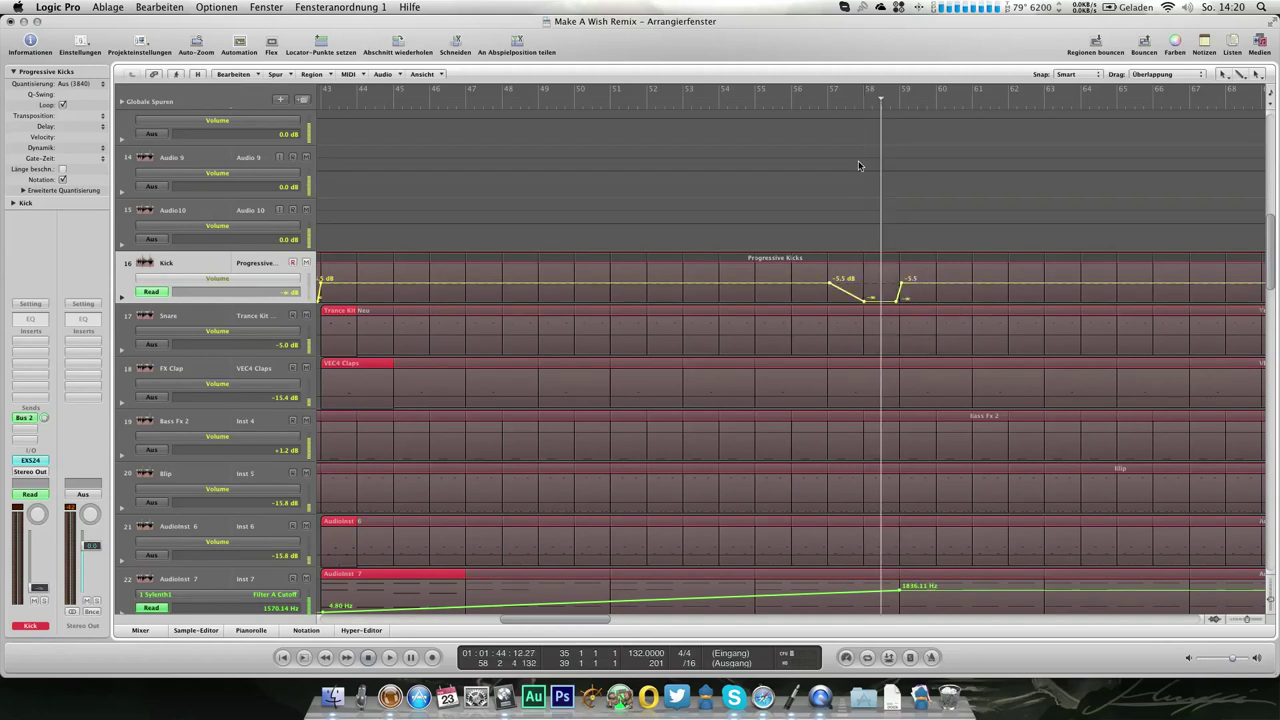
Play back the kick volume drop from just before bar 57 and hide the track automation
double_click(823, 103)
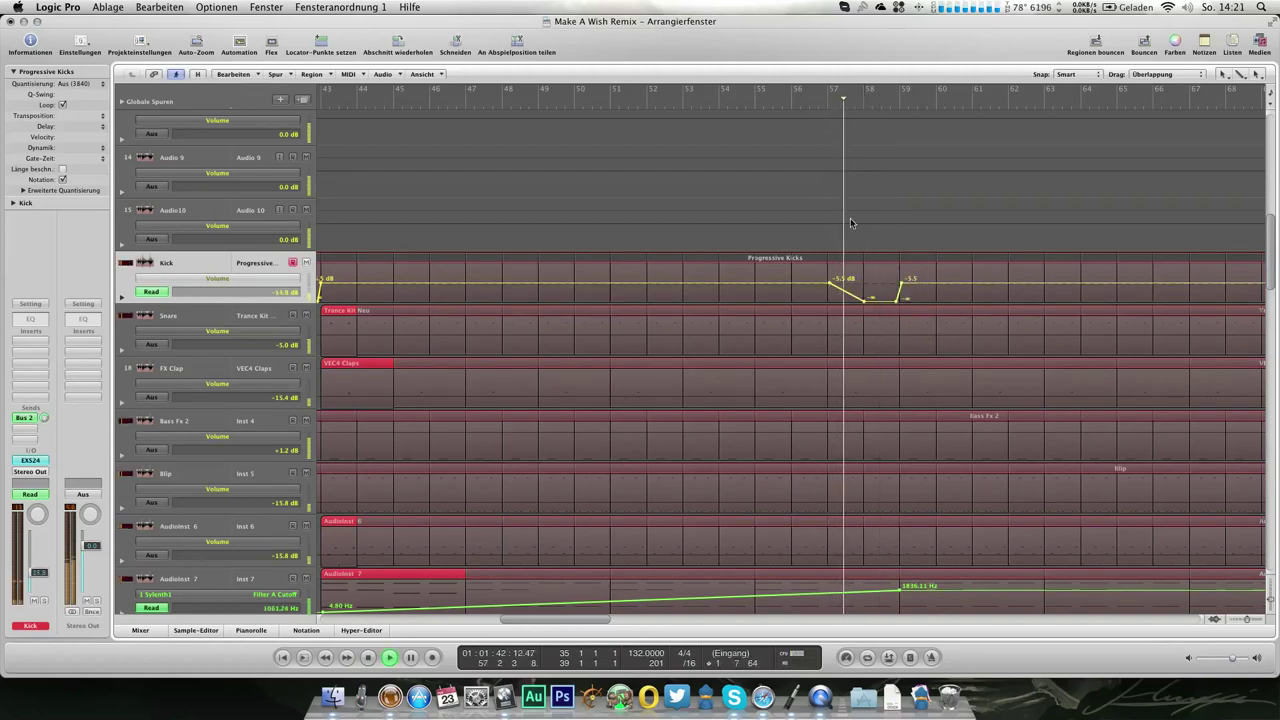
key("a")
key("ctrl+Up")
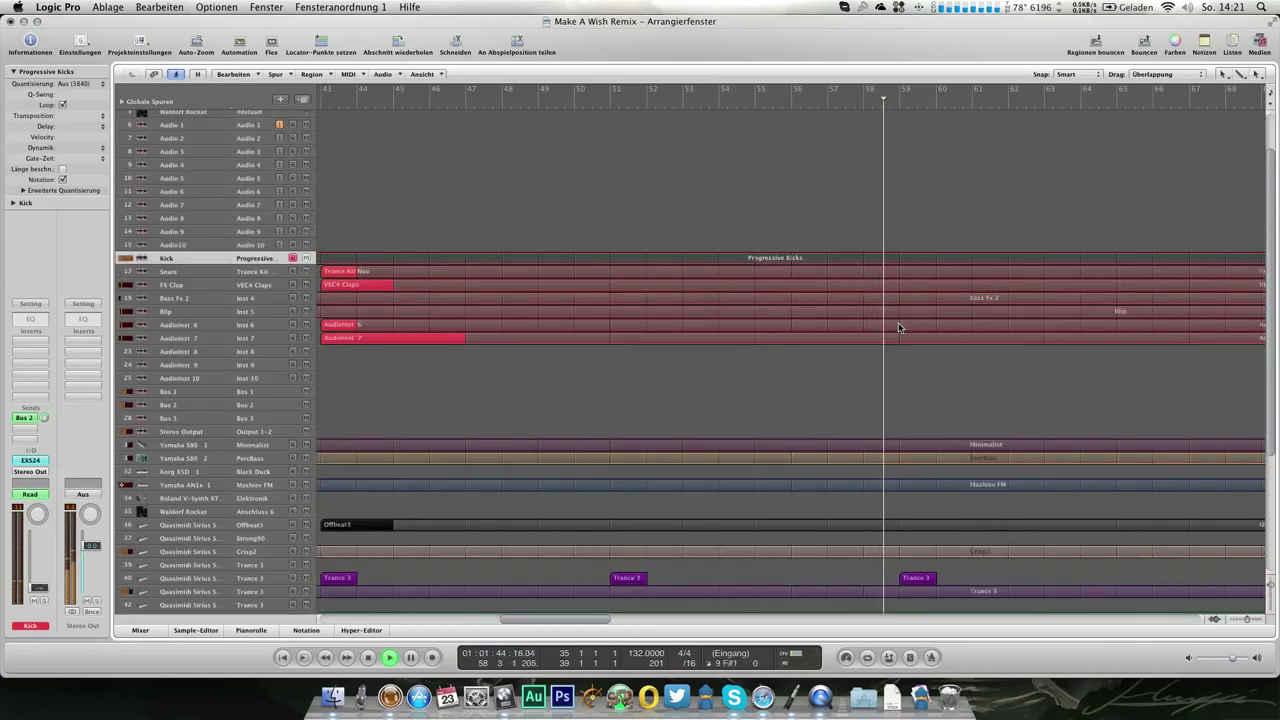
Copy the Dance Kit region from bar 50 to bar 58 on the duplicated drum track and stop playback
scroll(899, 325, "down", 3)
scroll(898, 327, "down", 5)
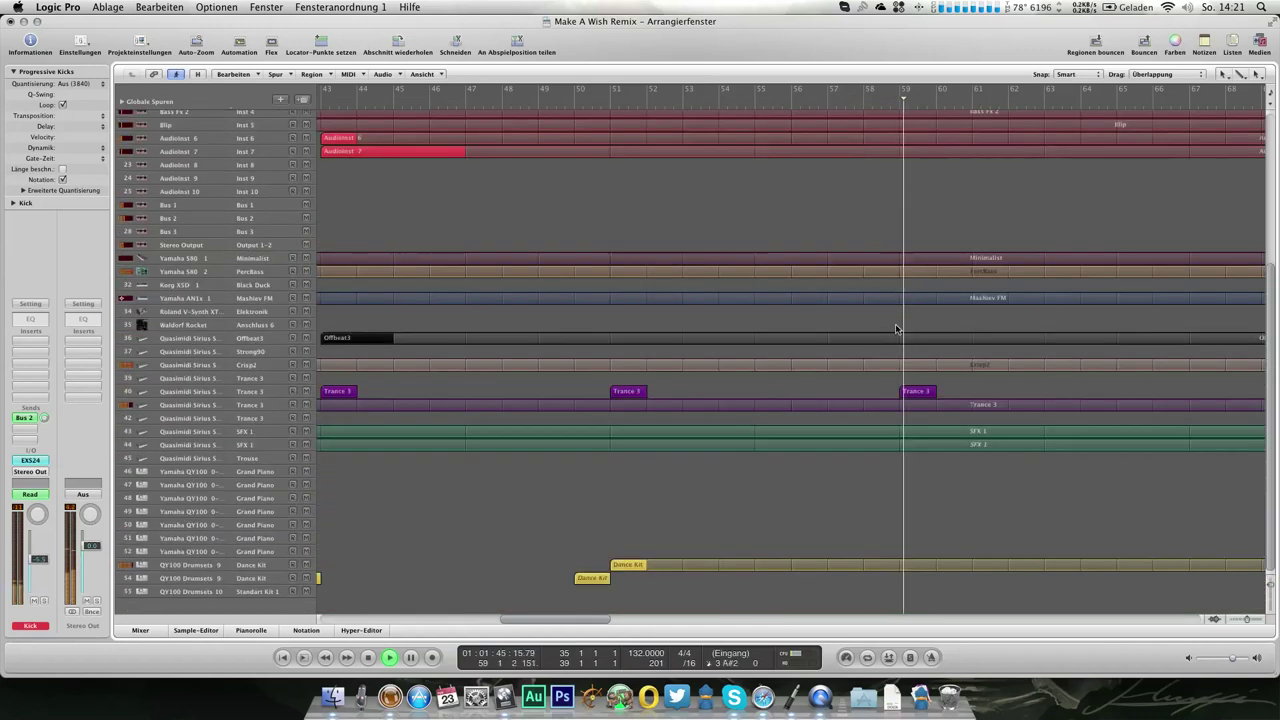
double_click(593, 579)
left_click_drag(805, 581, 877, 579)
key("space")
left_click(871, 511)
Look through the instrument tracks for another sound, selecting Black Duck, the first QY100 Grand Piano, and Minimalist in turn
scroll(871, 511, "up", 3)
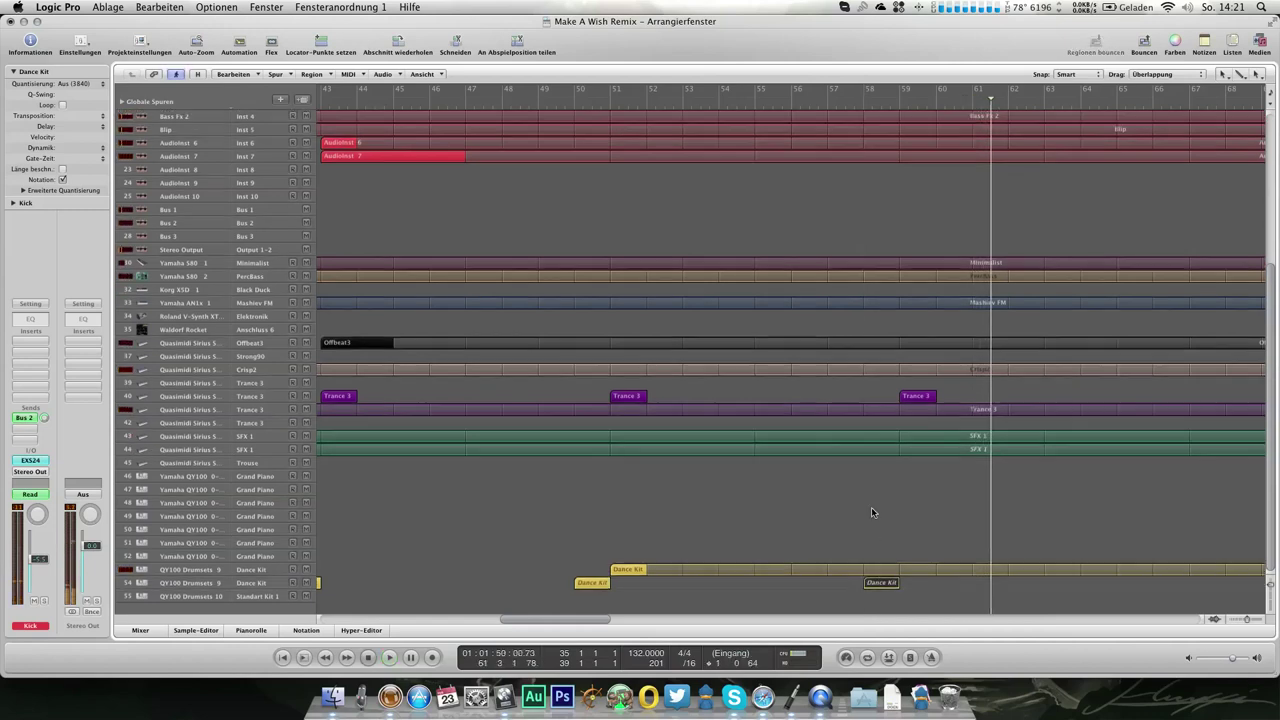
scroll(871, 511, "up", 2)
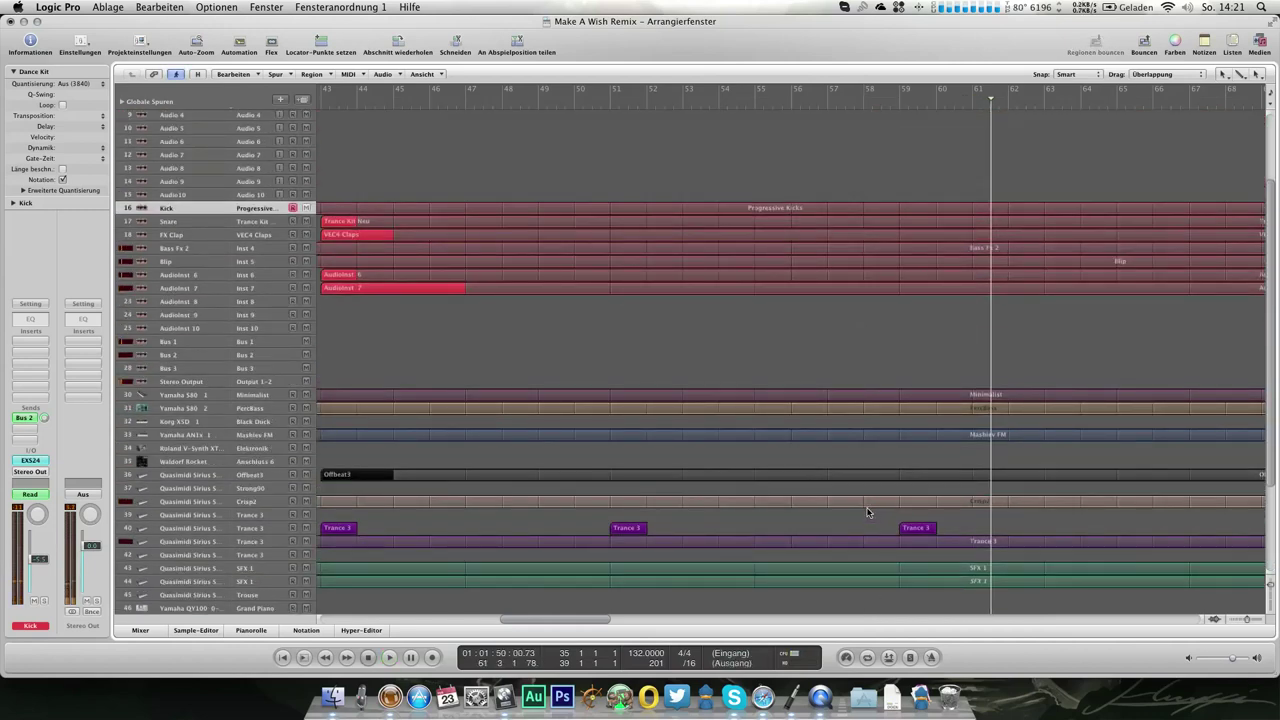
scroll(321, 424, "left", 5)
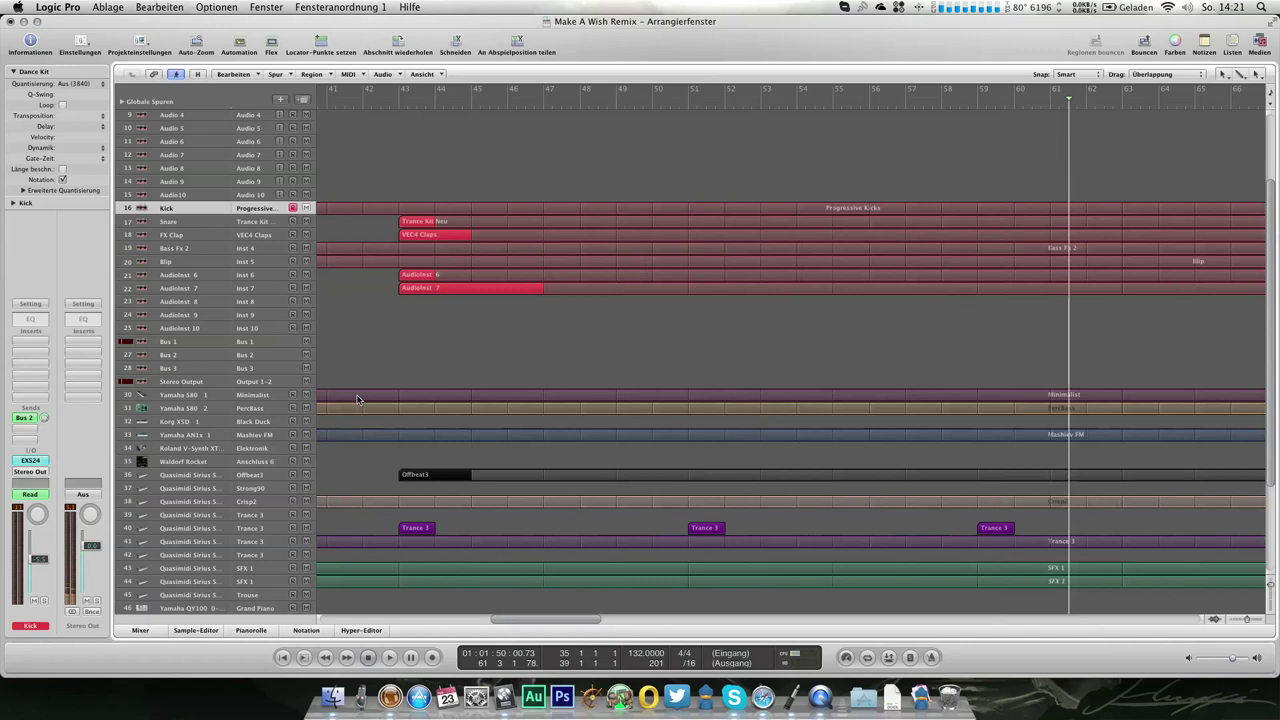
left_click(262, 424)
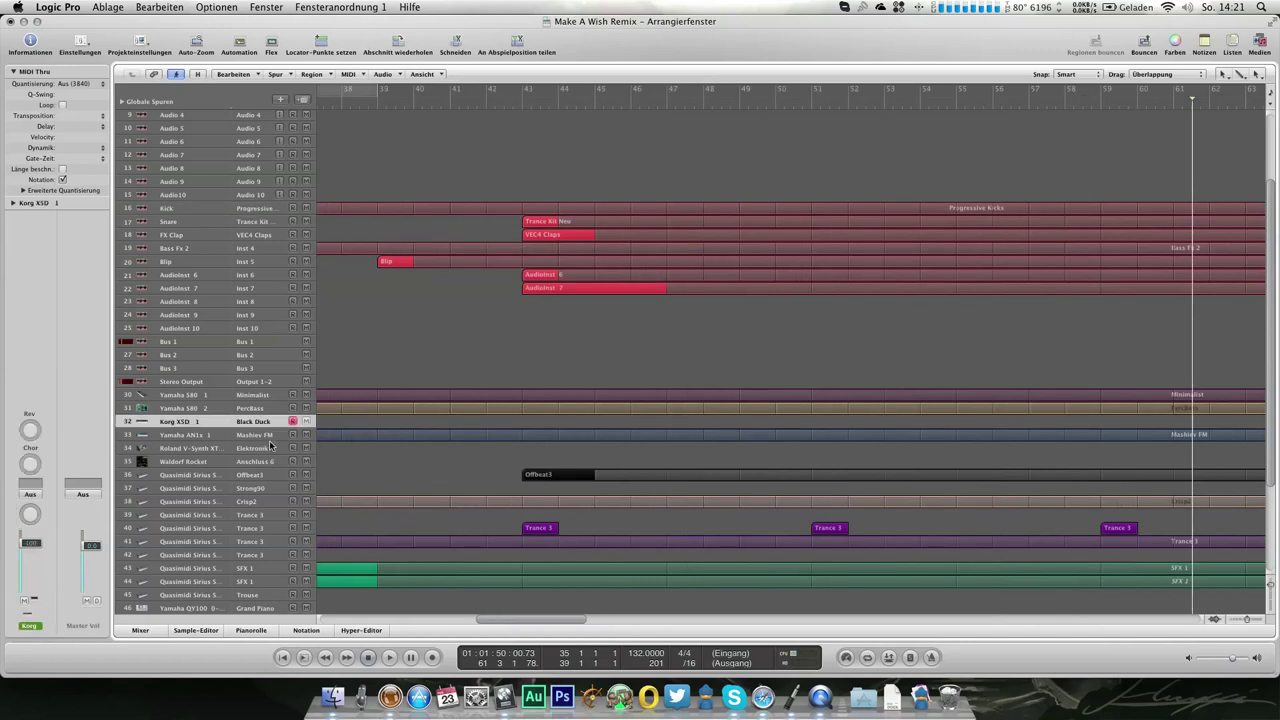
scroll(286, 492, "down", 5)
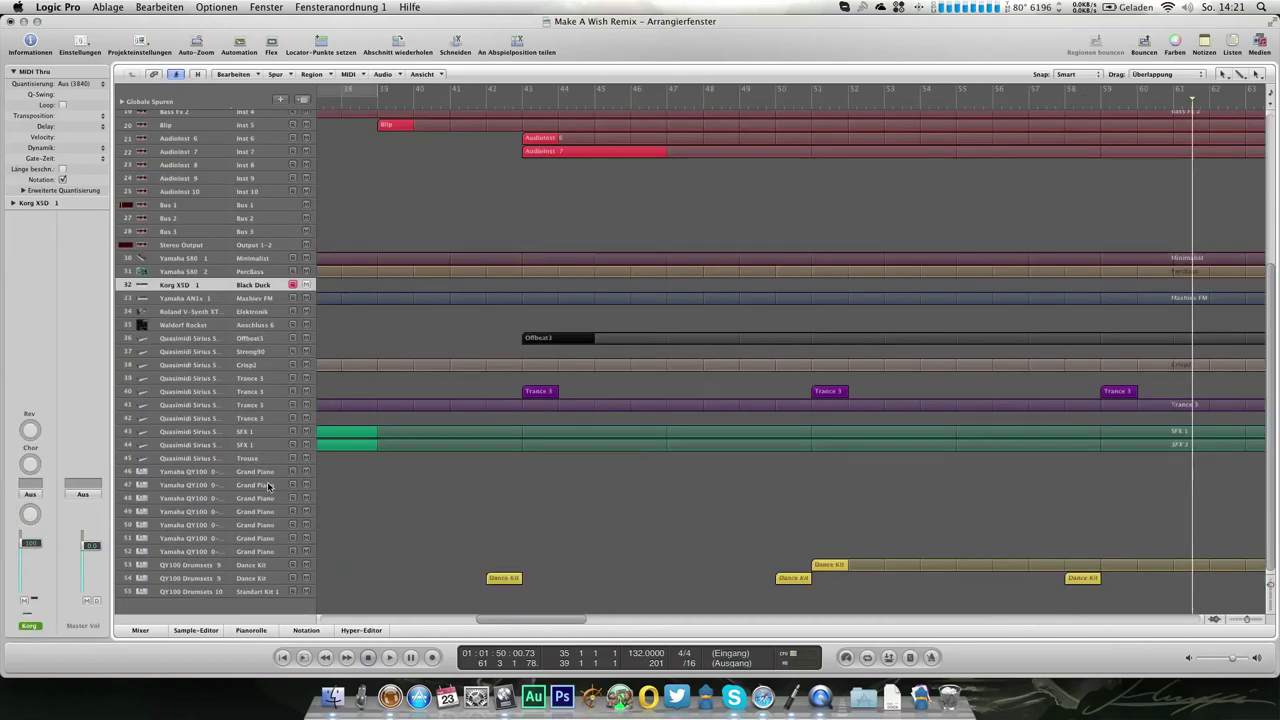
left_click(265, 472)
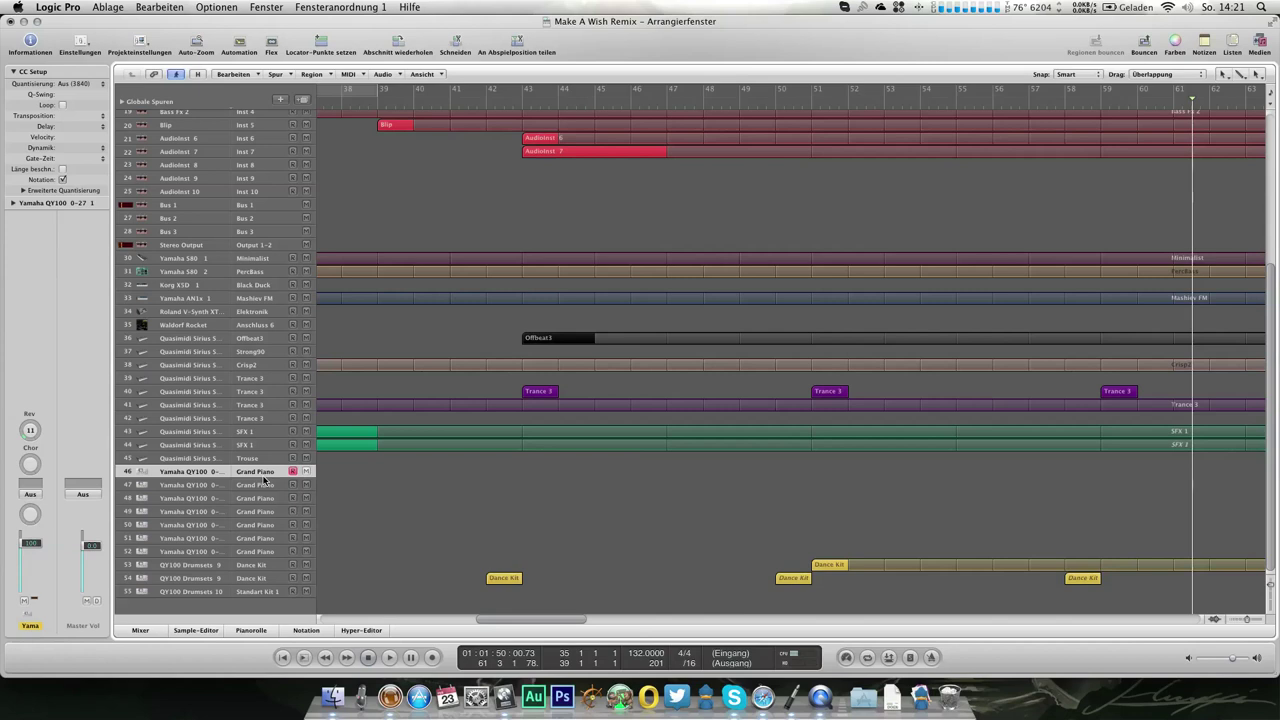
left_click(226, 257)
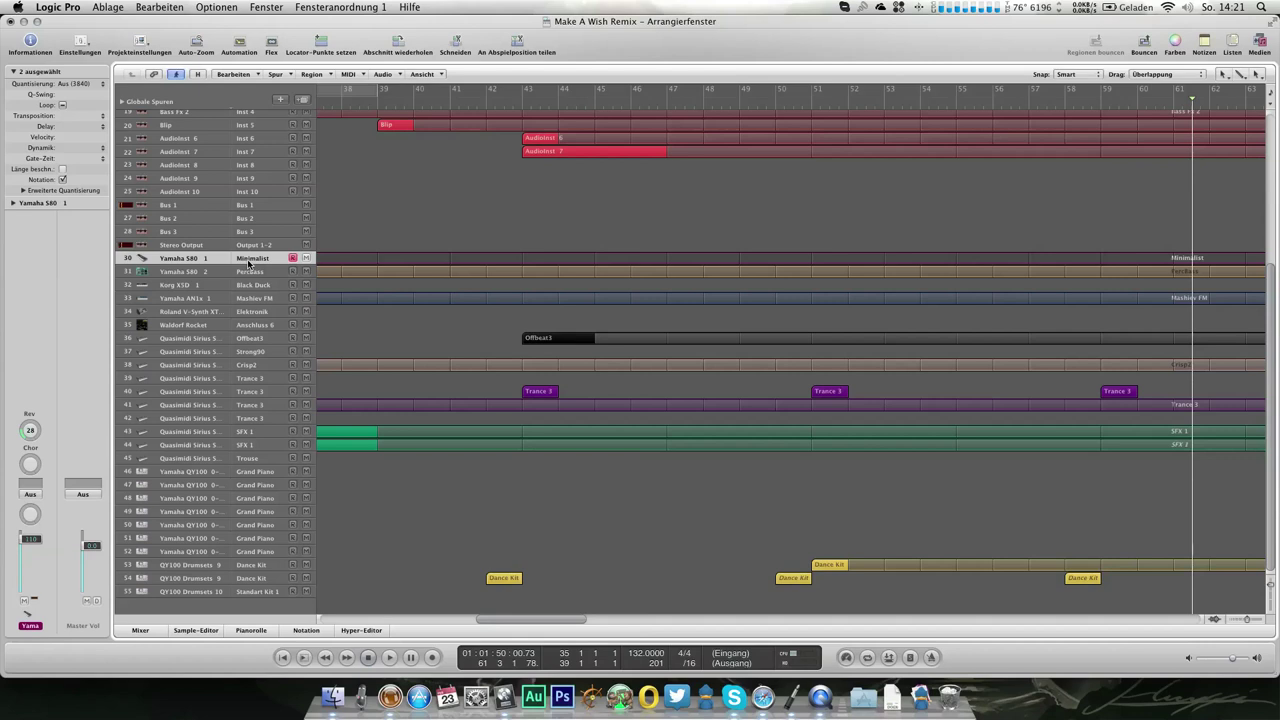
Reassign the first QY100 Grand Piano track to channel 1 (Bank 65) of the Yamaha QY100 65-101 instrument
left_click(256, 471)
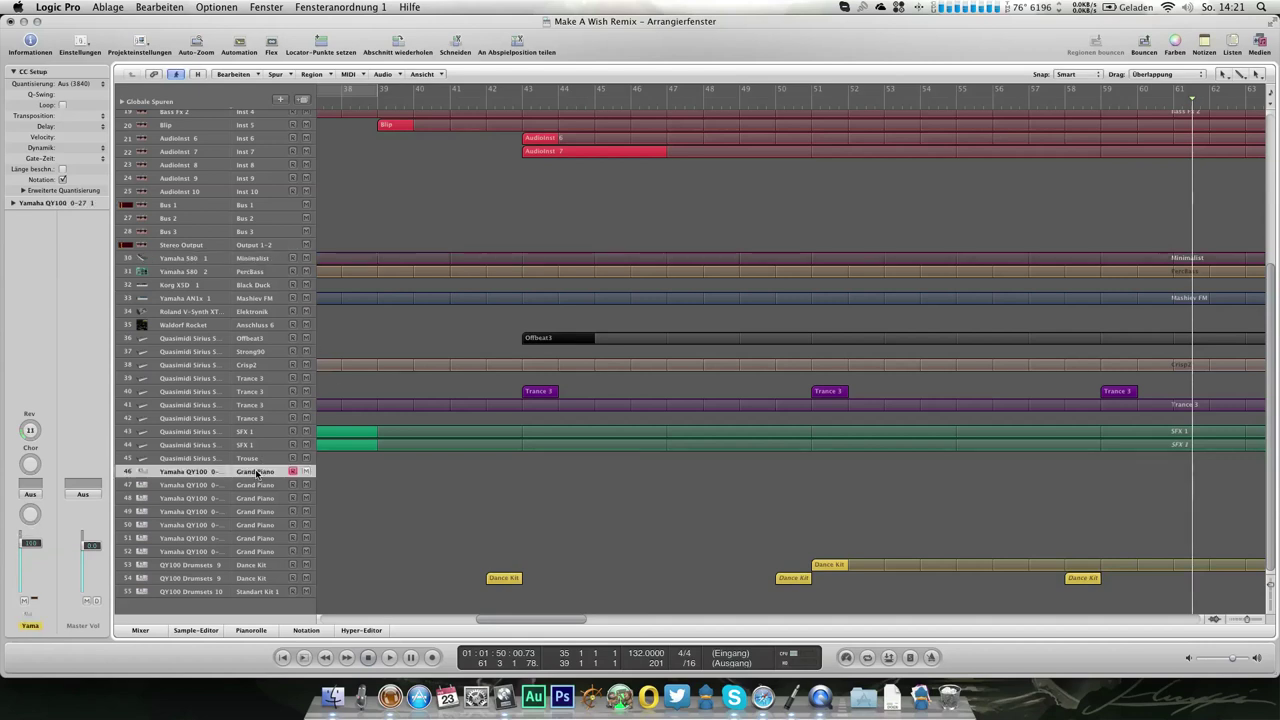
right_click(258, 474)
mouse_move(334, 492)
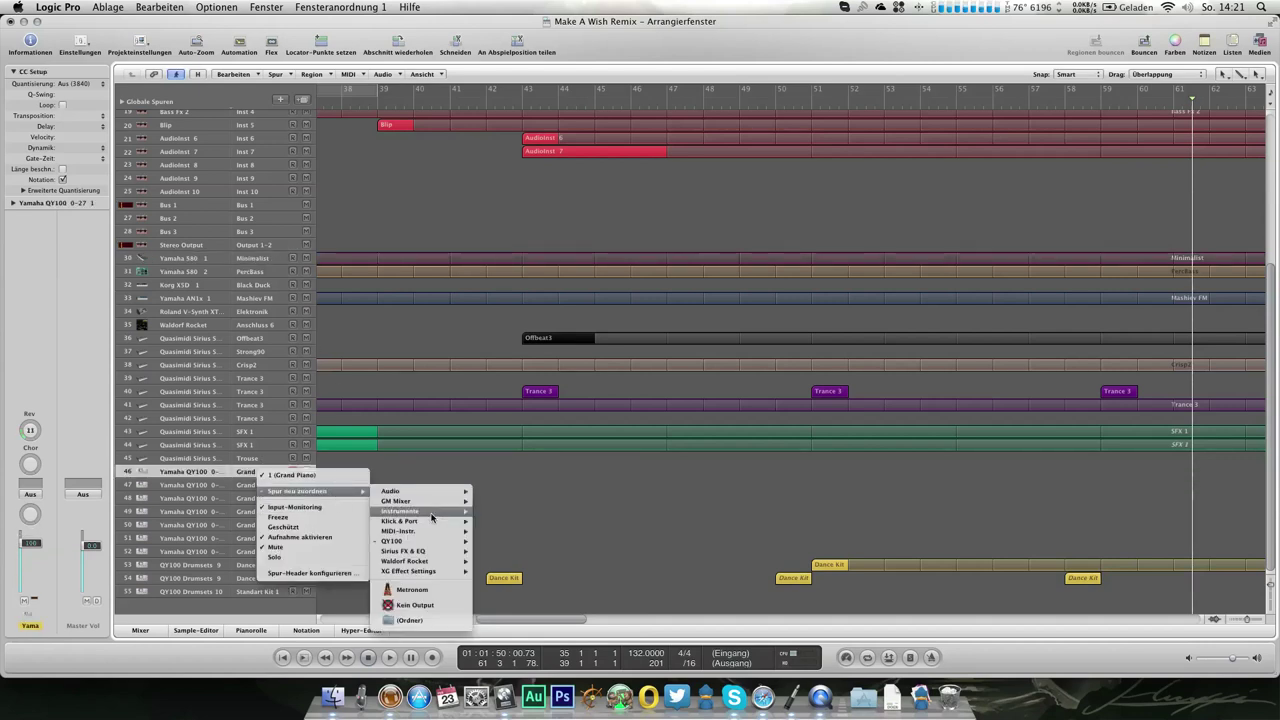
mouse_move(433, 541)
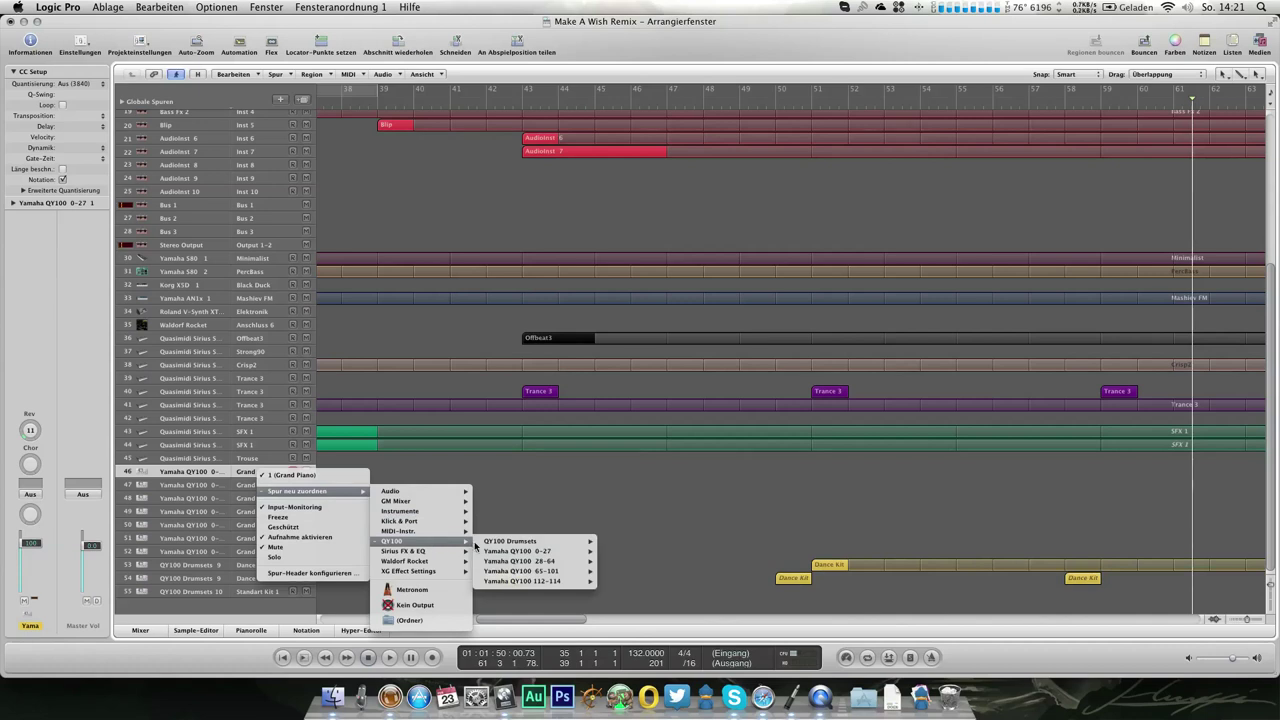
mouse_move(498, 554)
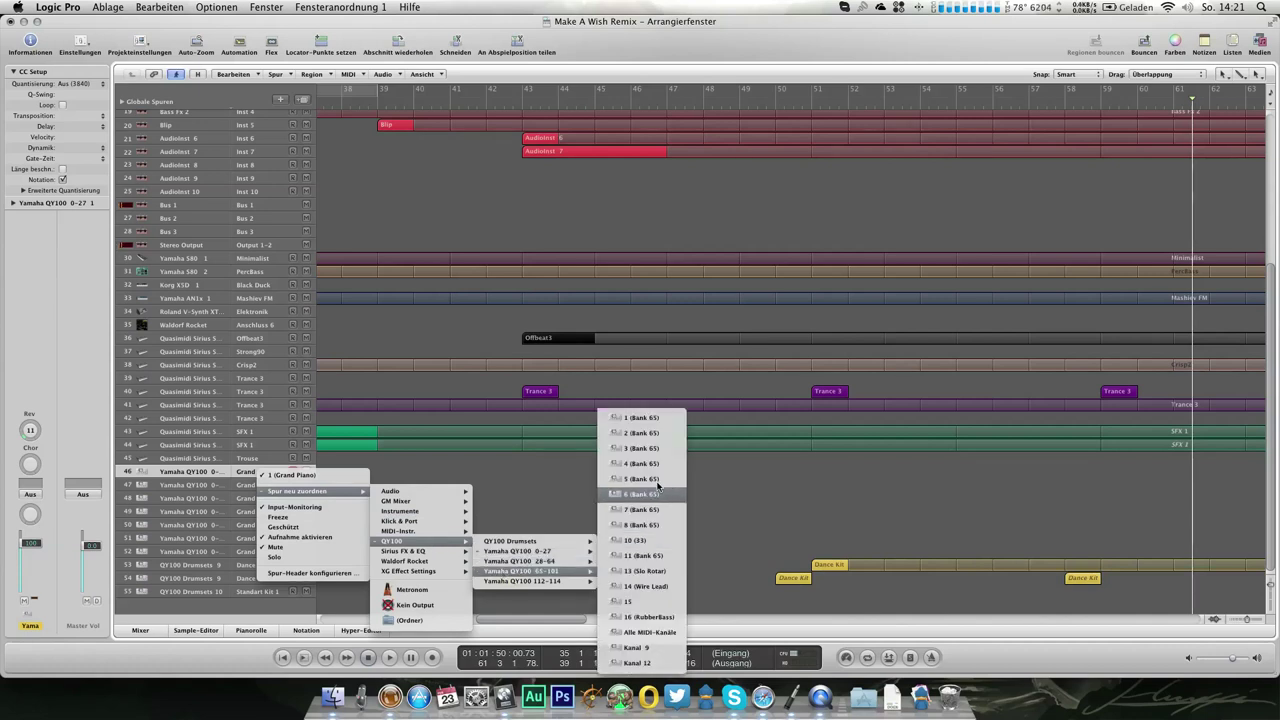
left_click(648, 418)
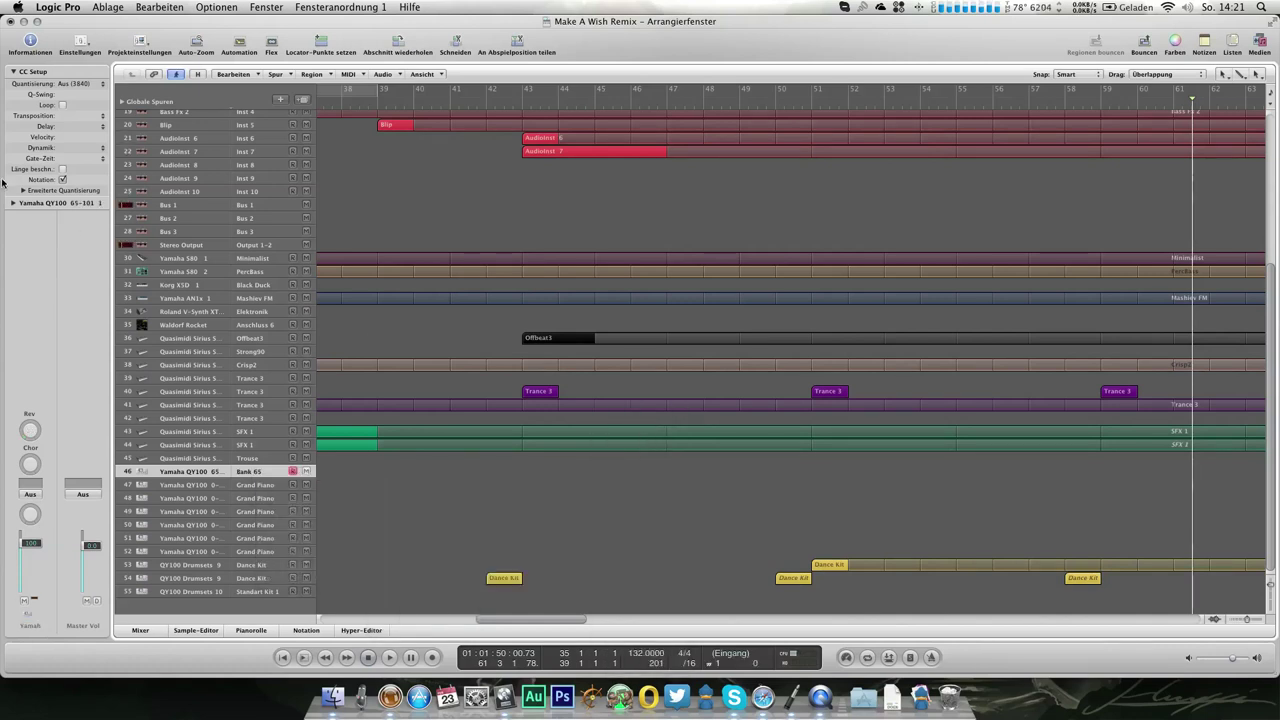
Open the QY100 65-101 program list, switch to Bank 72 and choose the Euro Hit sound
double_click(51, 207)
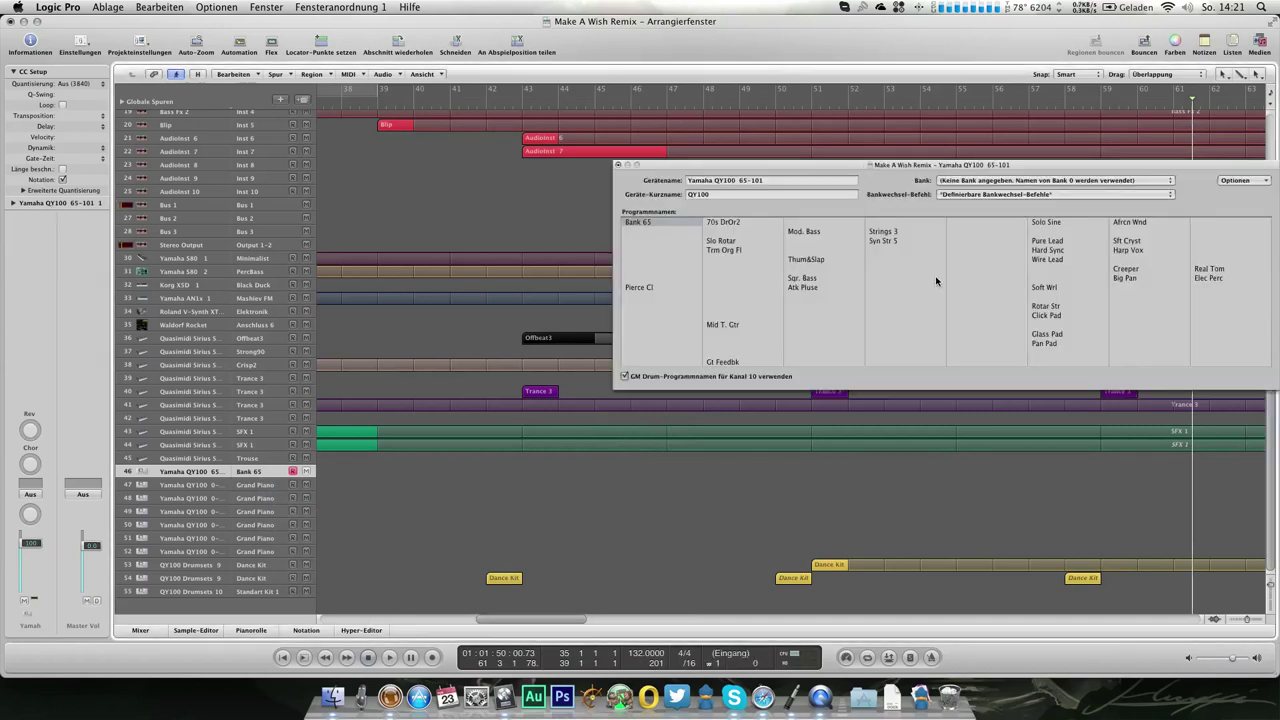
left_click(1035, 186)
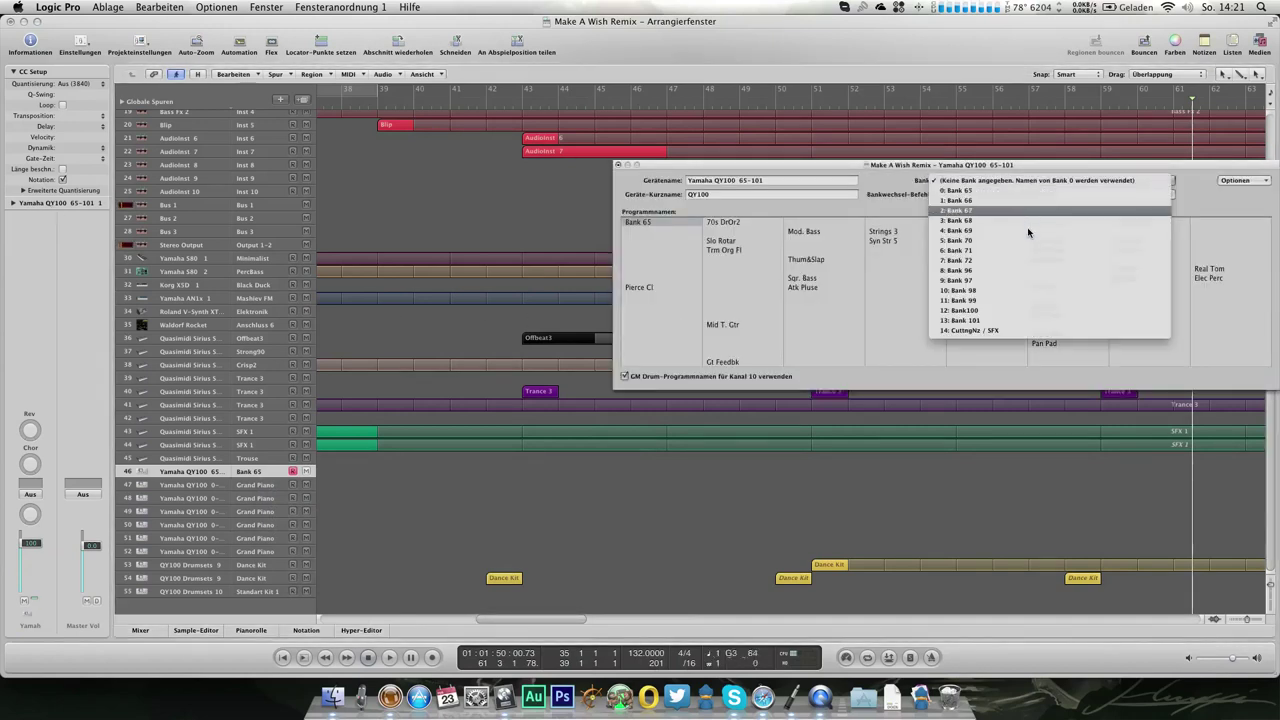
left_click(1030, 269)
left_click(889, 289)
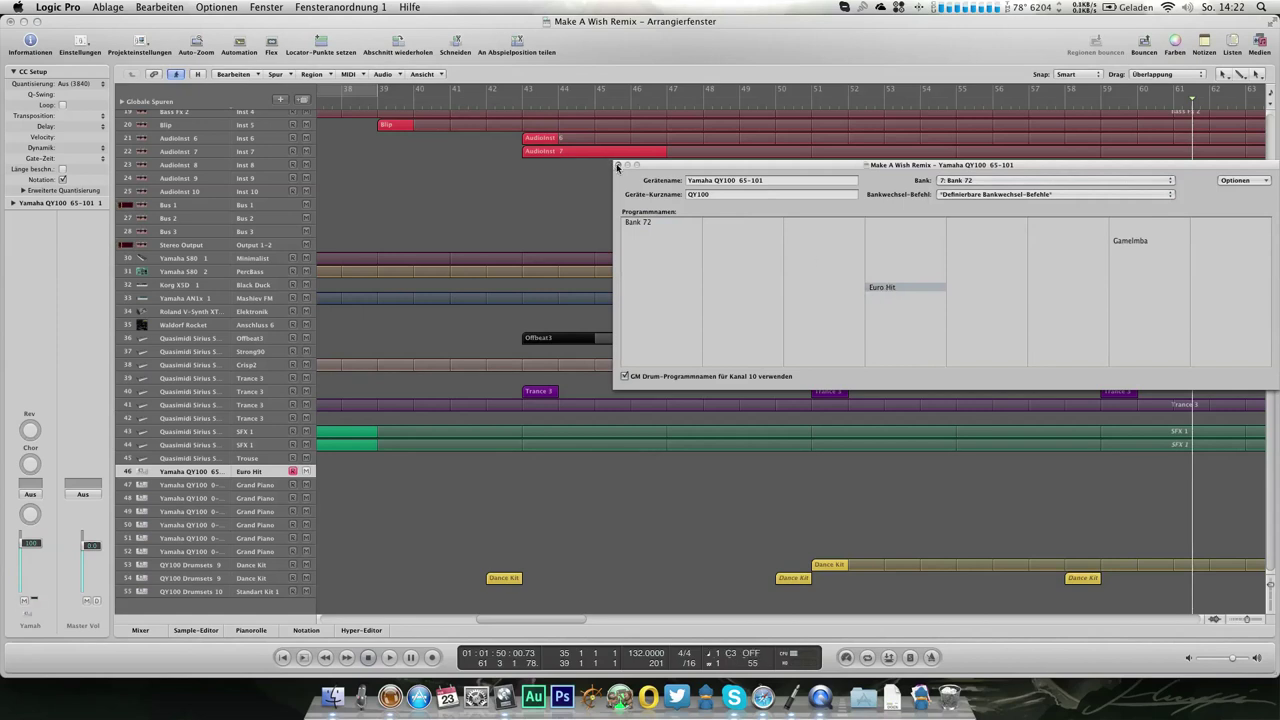
Try the 6th Hit sound from Bank 70 against playback starting just before bar 43
left_click(972, 185)
left_click(971, 171)
left_click(971, 183)
left_click(971, 171)
left_click(519, 101)
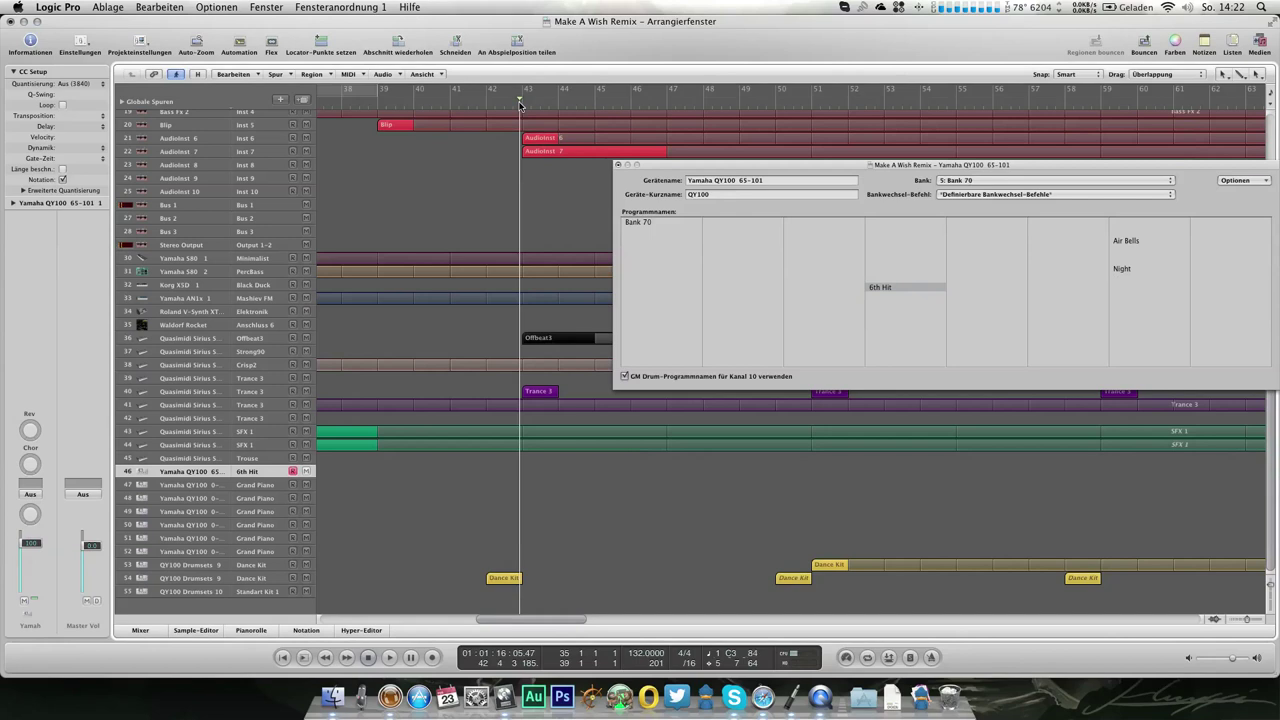
key("space")
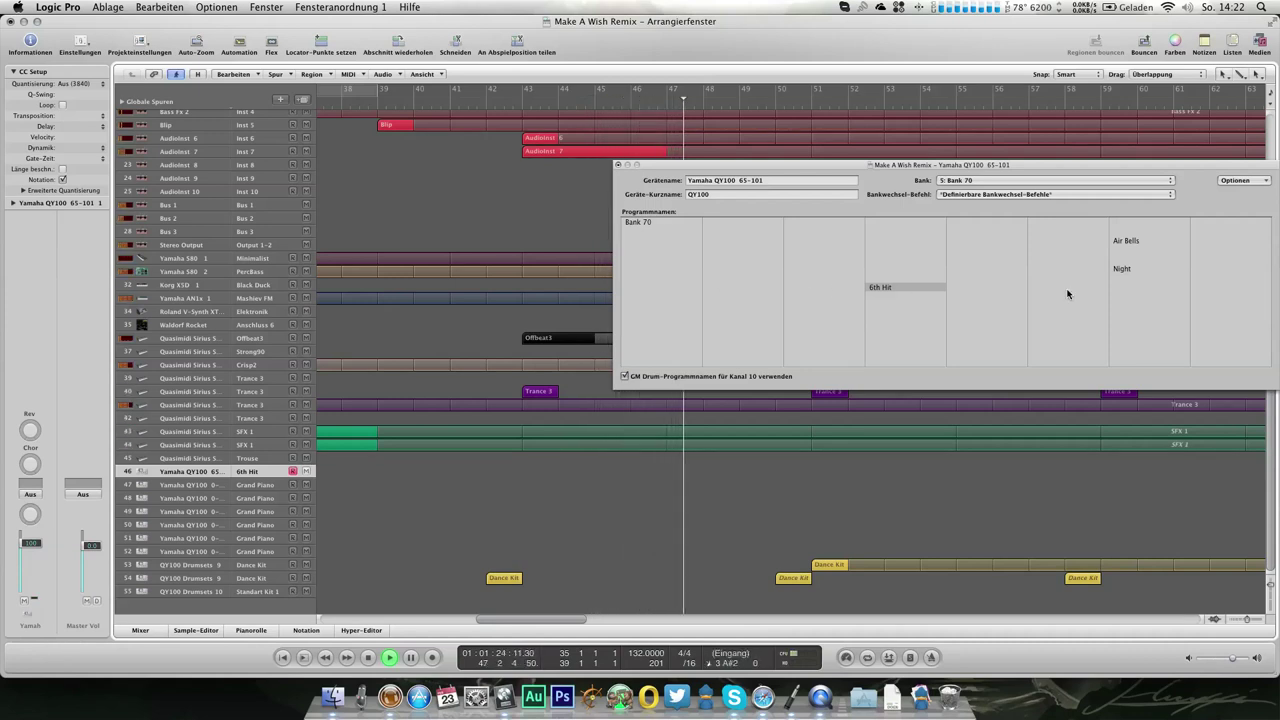
Compare the hit sounds in Banks 71, 72 and 96 during playback, settle on Euro Hit in Bank 72, and close the program list
left_click(977, 181)
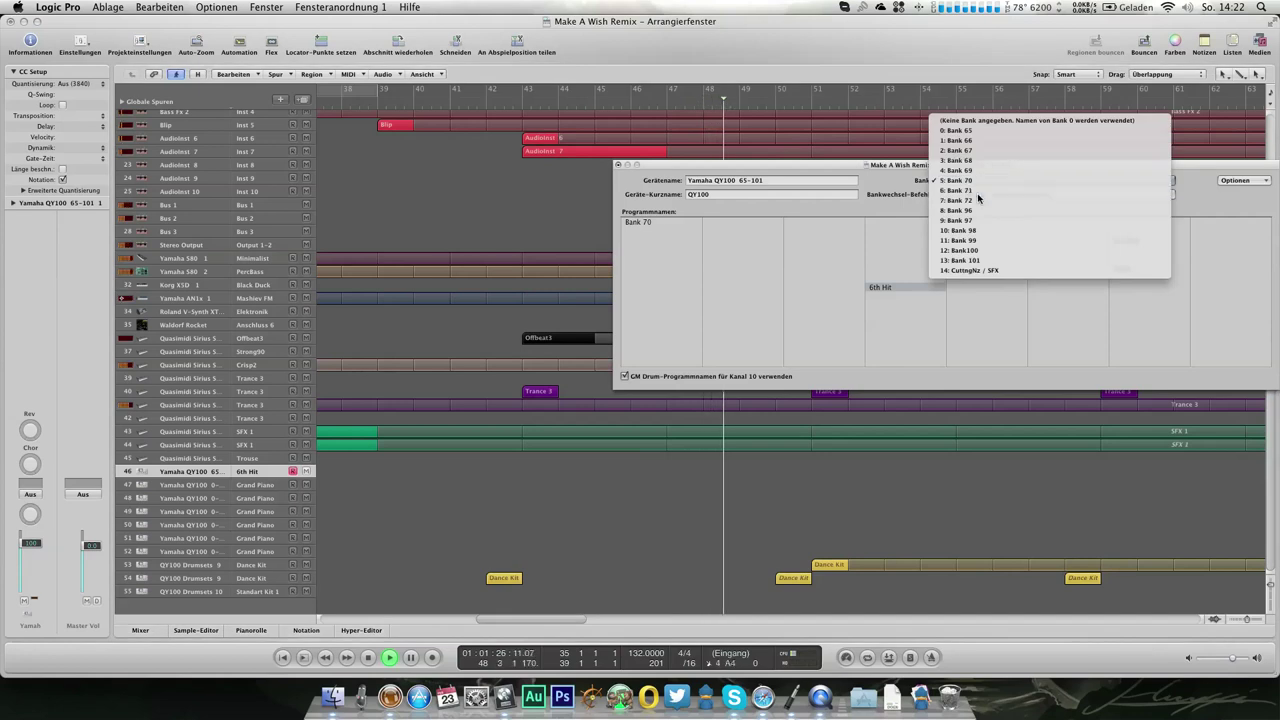
left_click(977, 192)
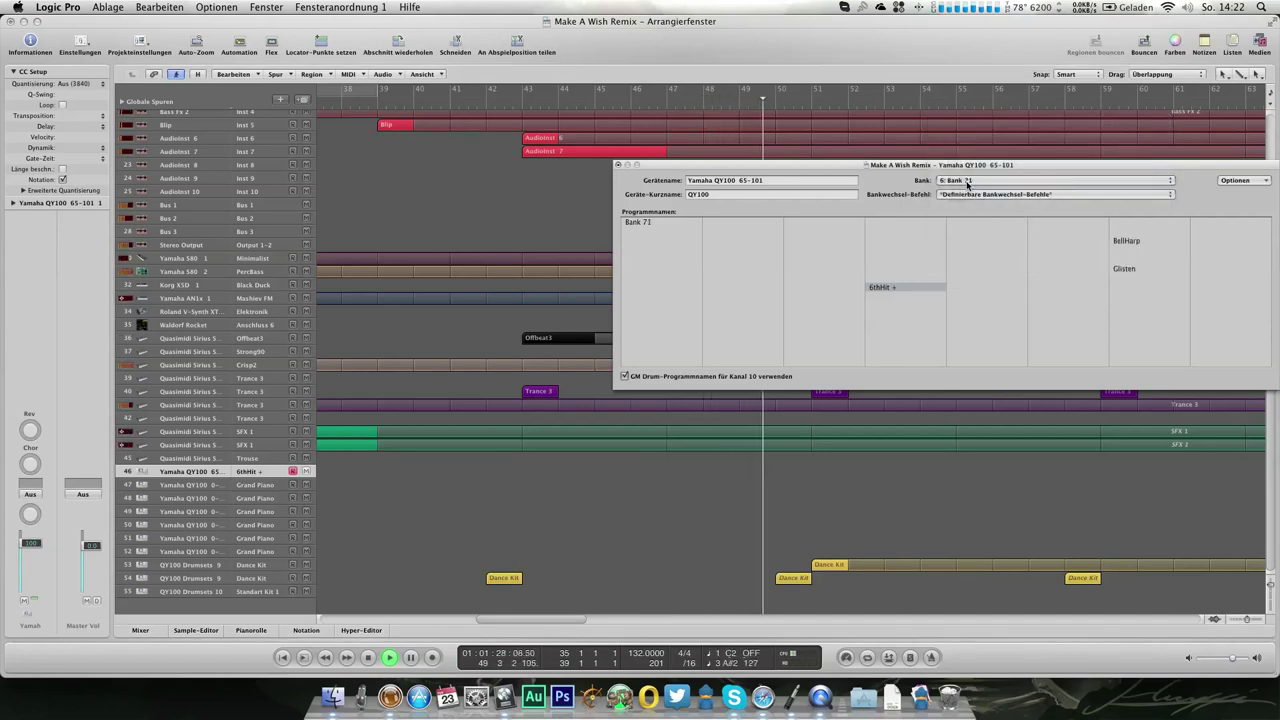
left_click(967, 181)
left_click(967, 195)
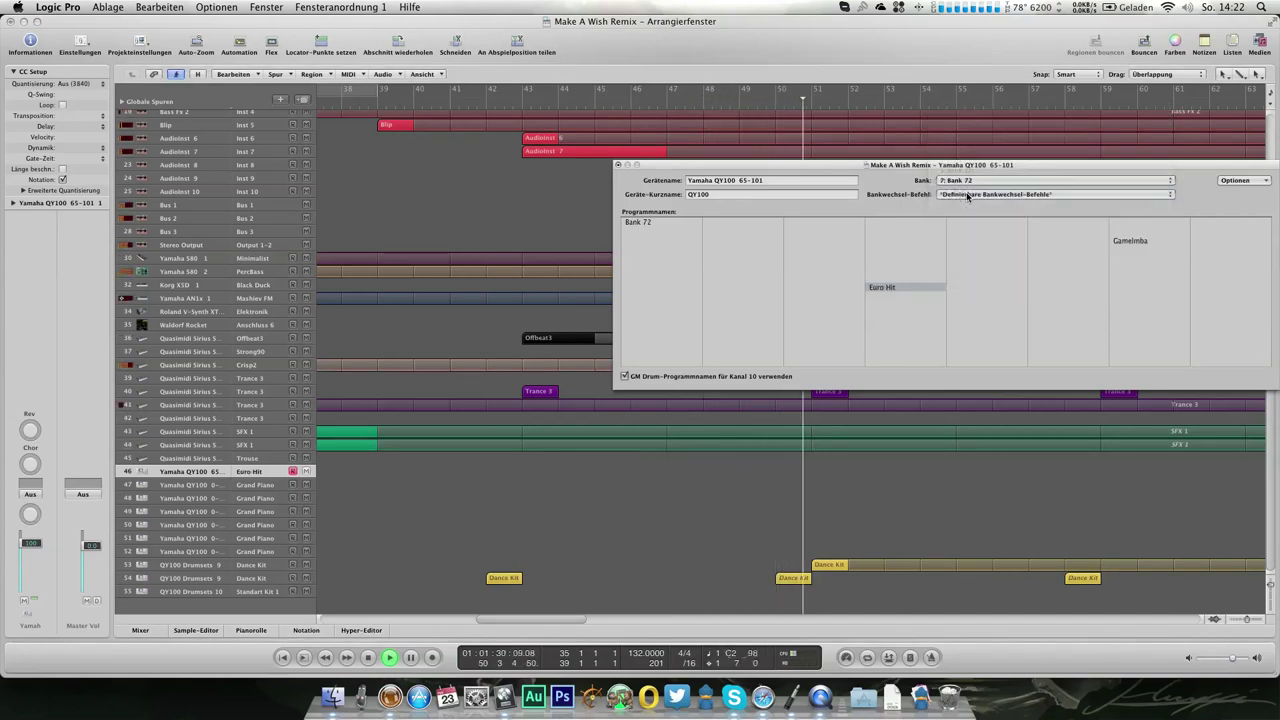
left_click(963, 183)
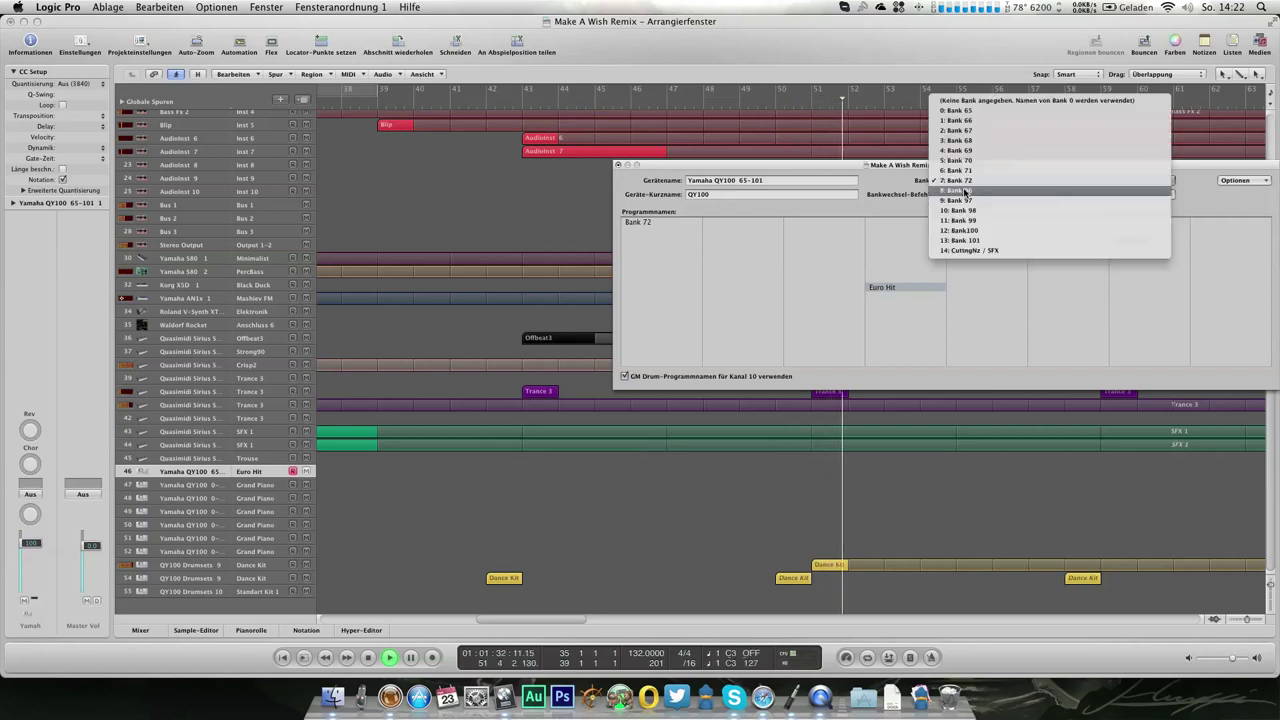
left_click(965, 193)
left_click(967, 181)
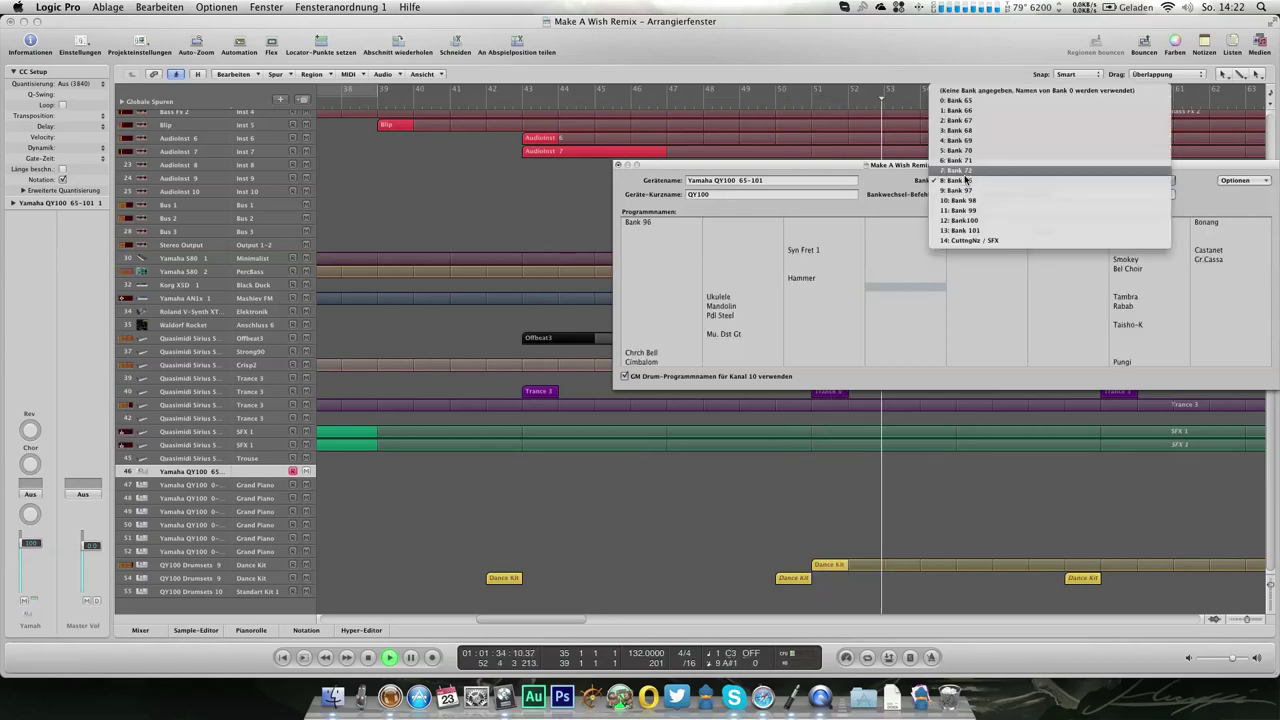
left_click(965, 173)
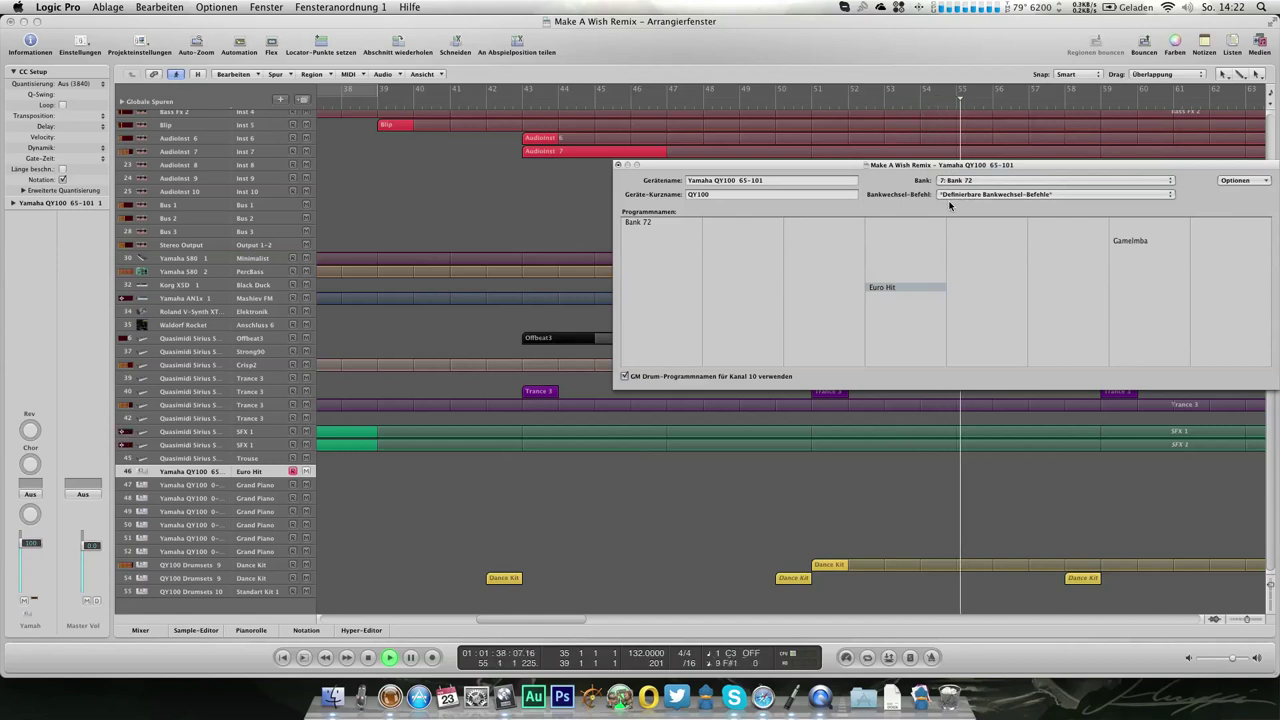
left_click(618, 165)
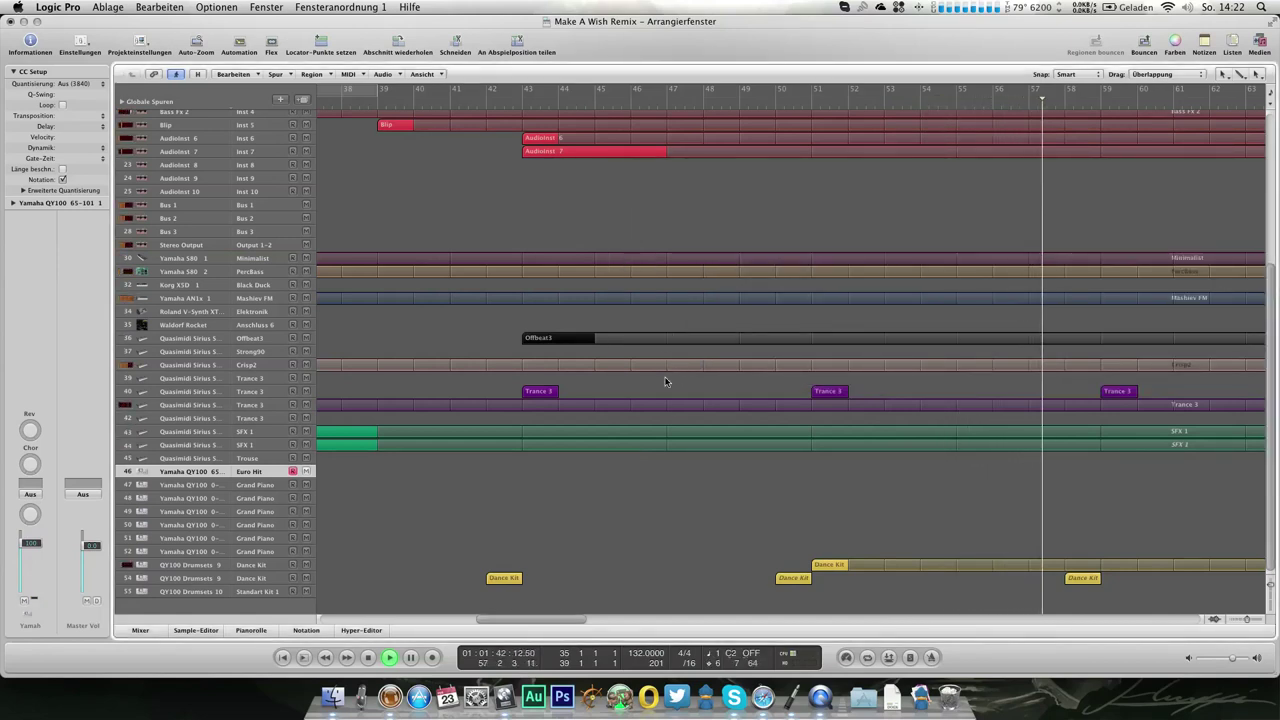
Create a Euro Hit region at bar 43, extend it to bar 47 and open it in the Piano Roll
left_click(535, 473)
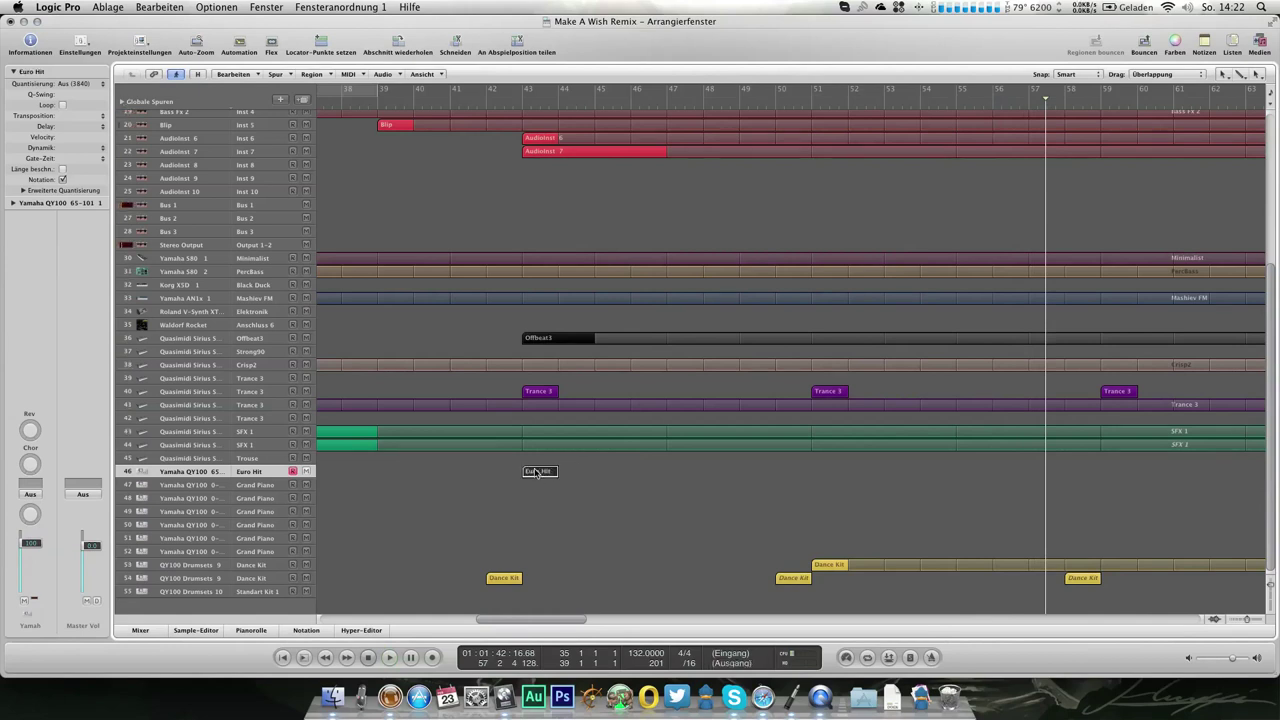
left_click_drag(557, 471, 663, 487)
double_click(662, 476)
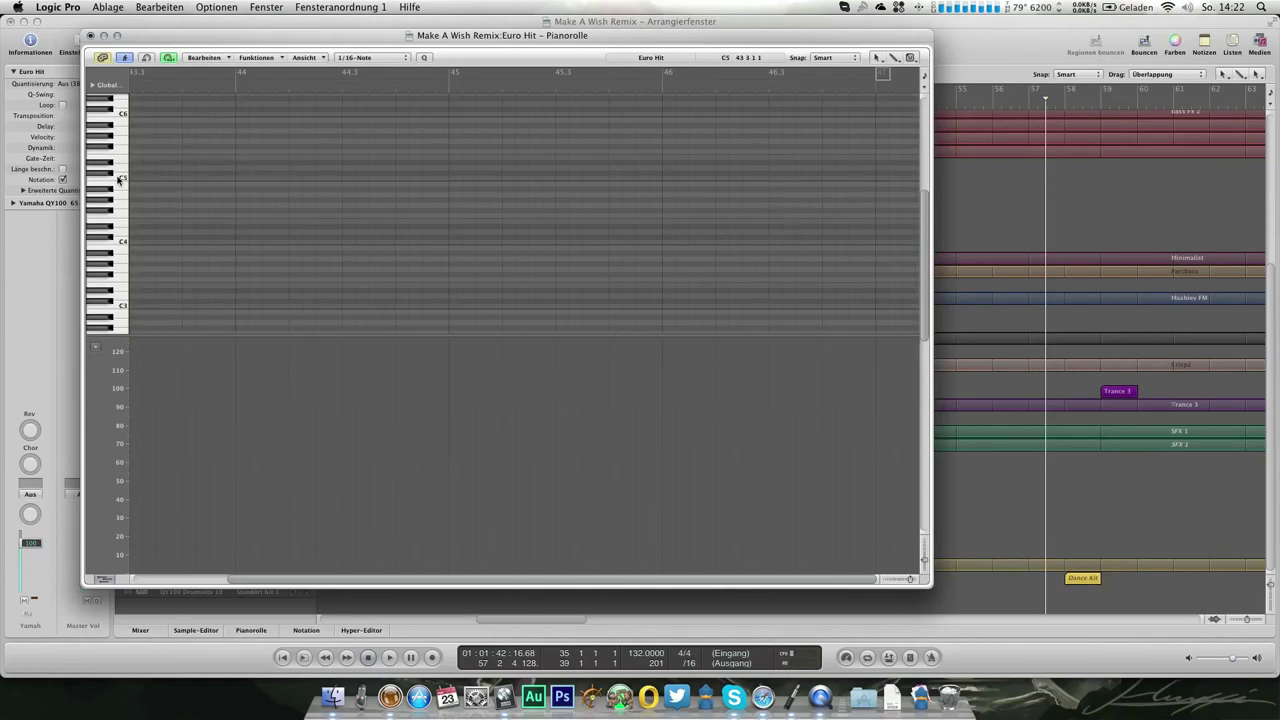
Find the spot for the hit by playing around bar 45, and add one-beat notes on C3 and C2 at 45 3 3
left_click(650, 92)
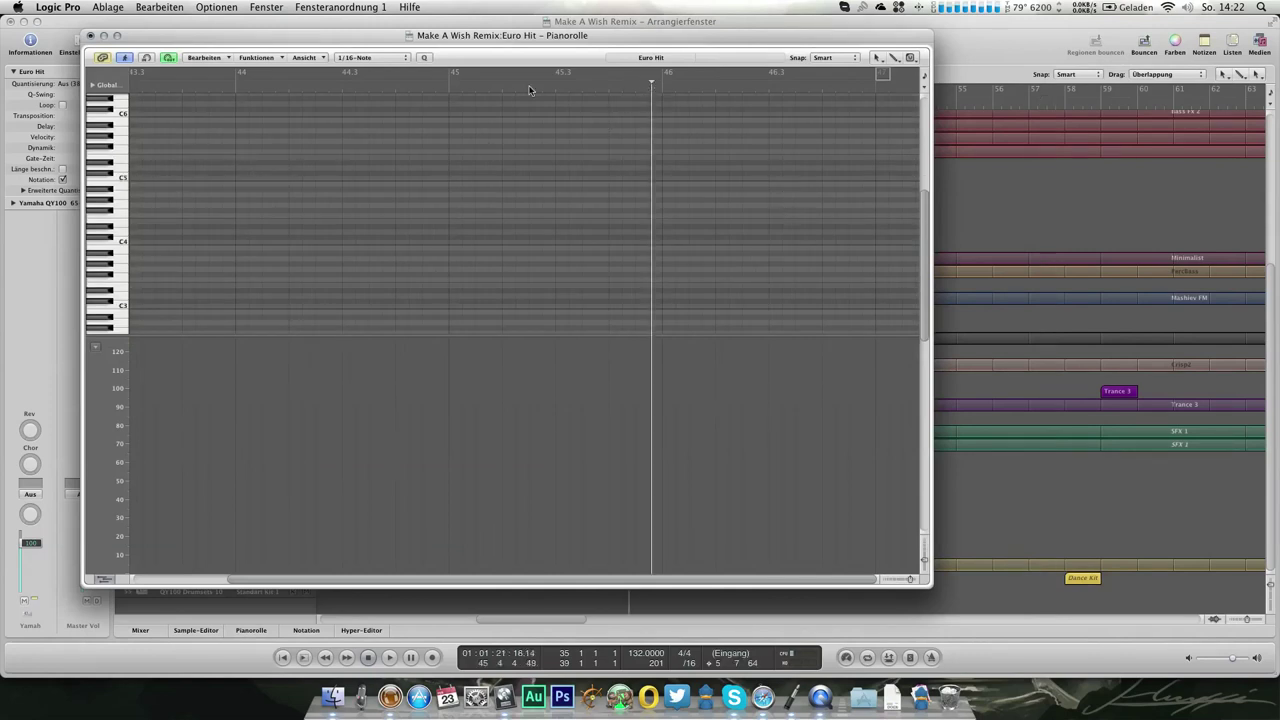
double_click(447, 90)
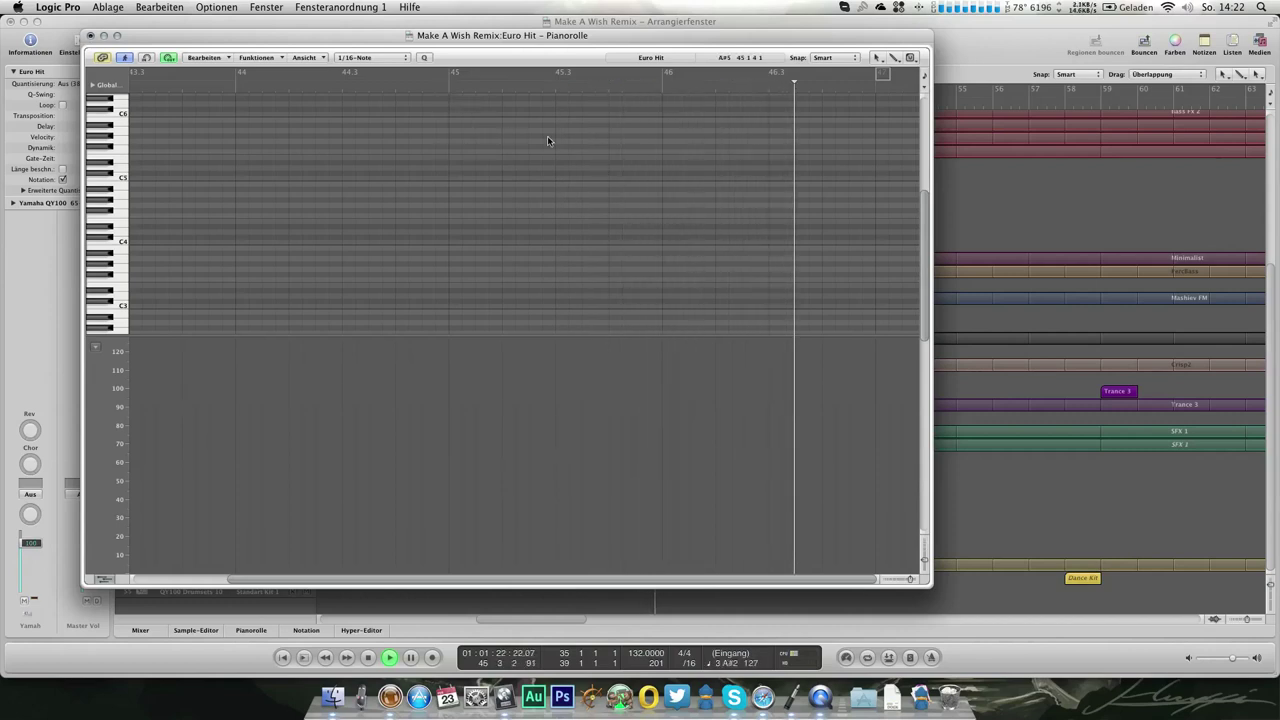
double_click(549, 87)
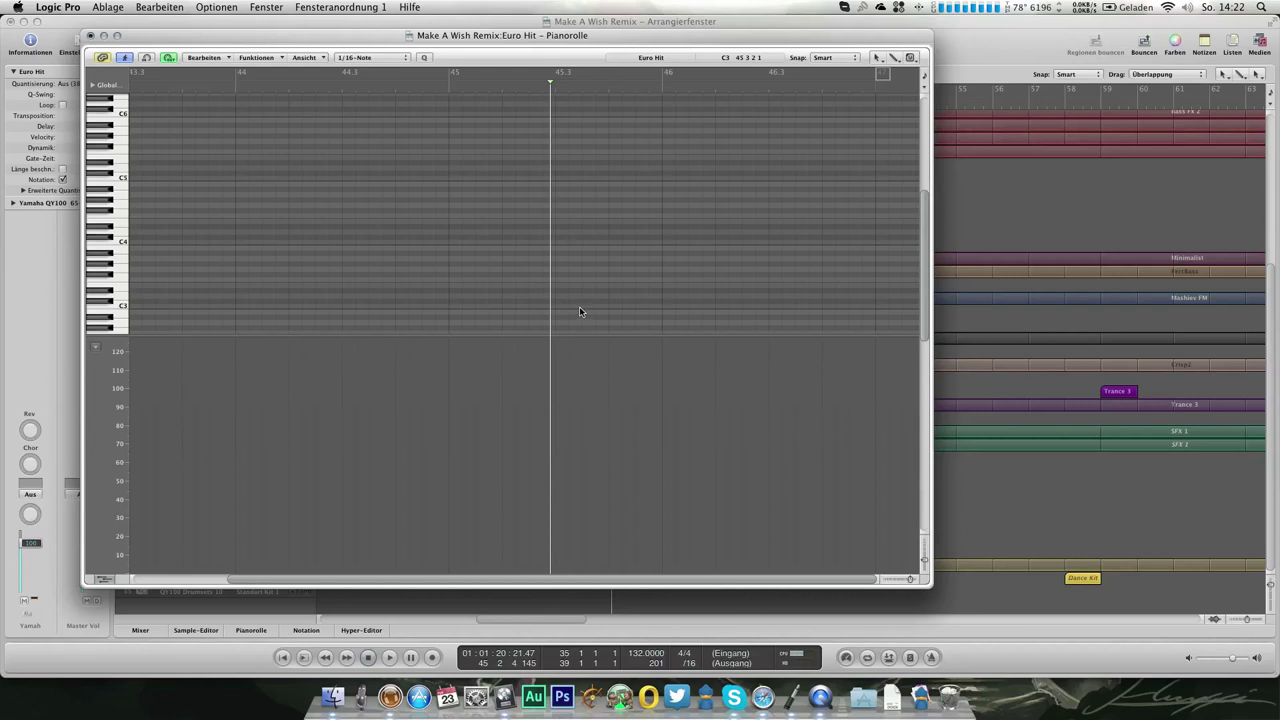
mouse_move(559, 308)
left_mouse_down()
mouse_move(626, 307)
mouse_move(614, 310)
left_mouse_up()
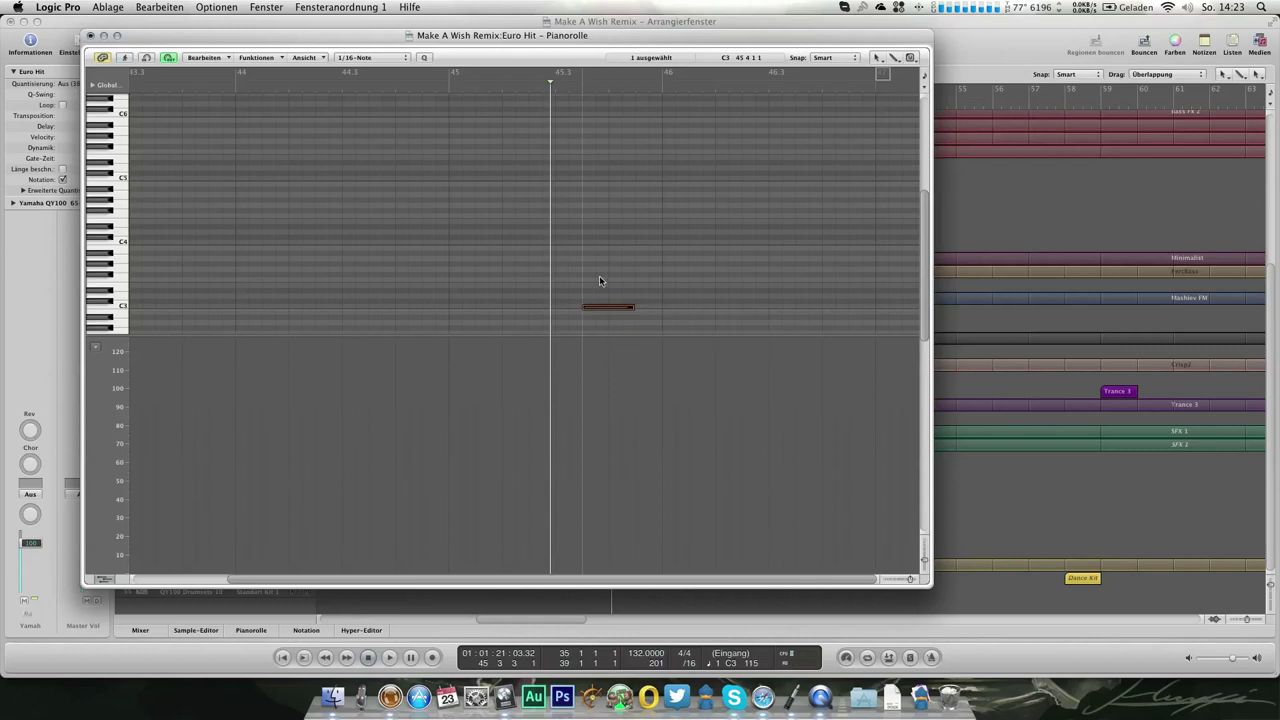
scroll(599, 275, "down", 8)
left_click(588, 209)
Play back the two Euro Hit notes, stop playback and close the Piano Roll
key("space")
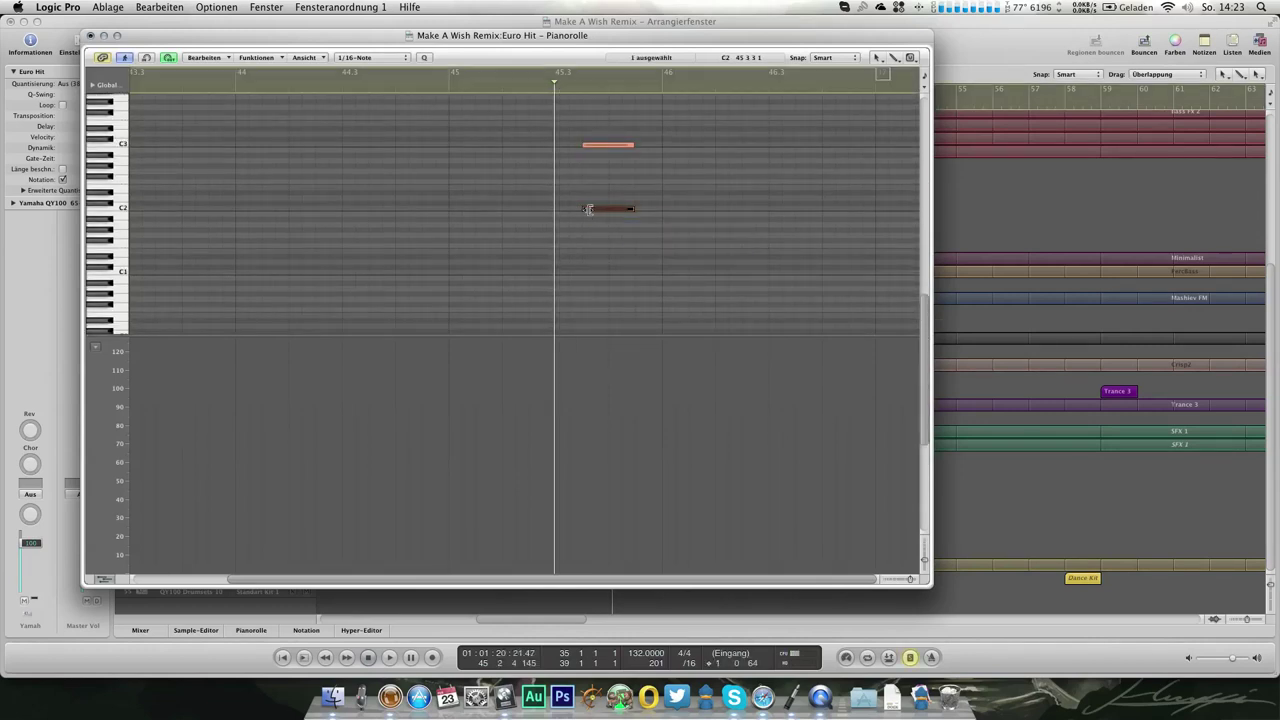
key("space")
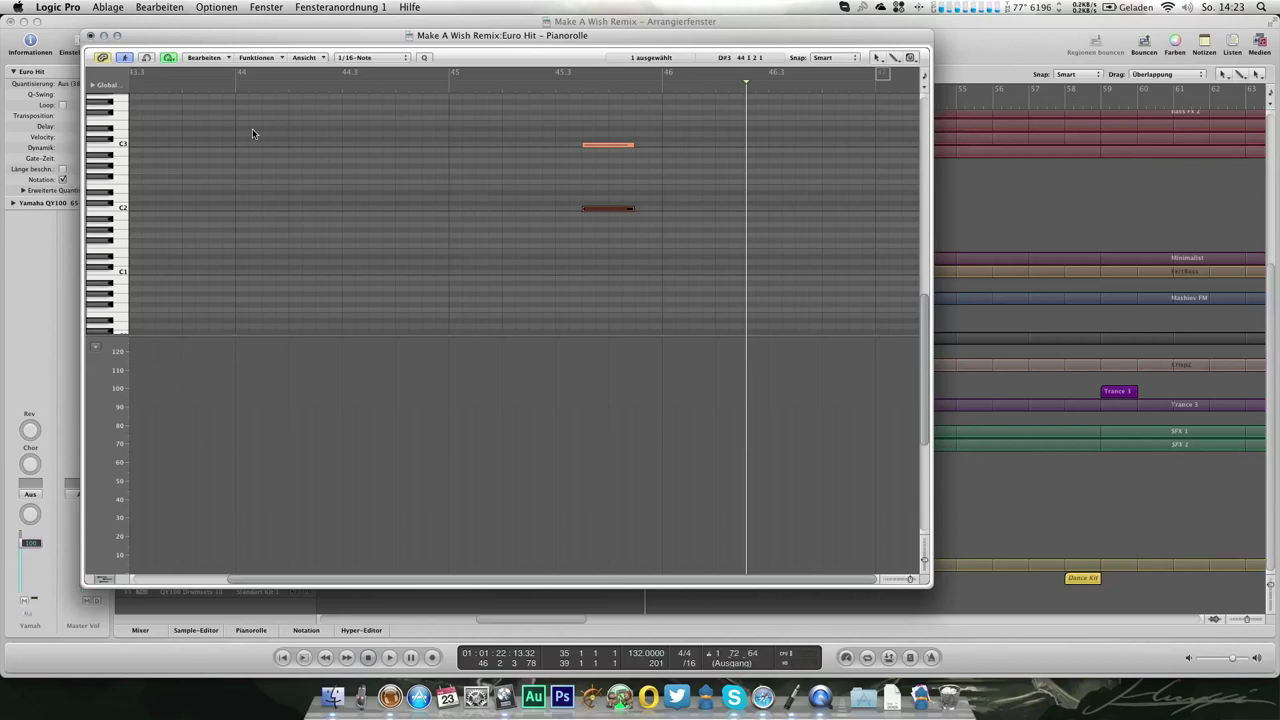
left_click(90, 35)
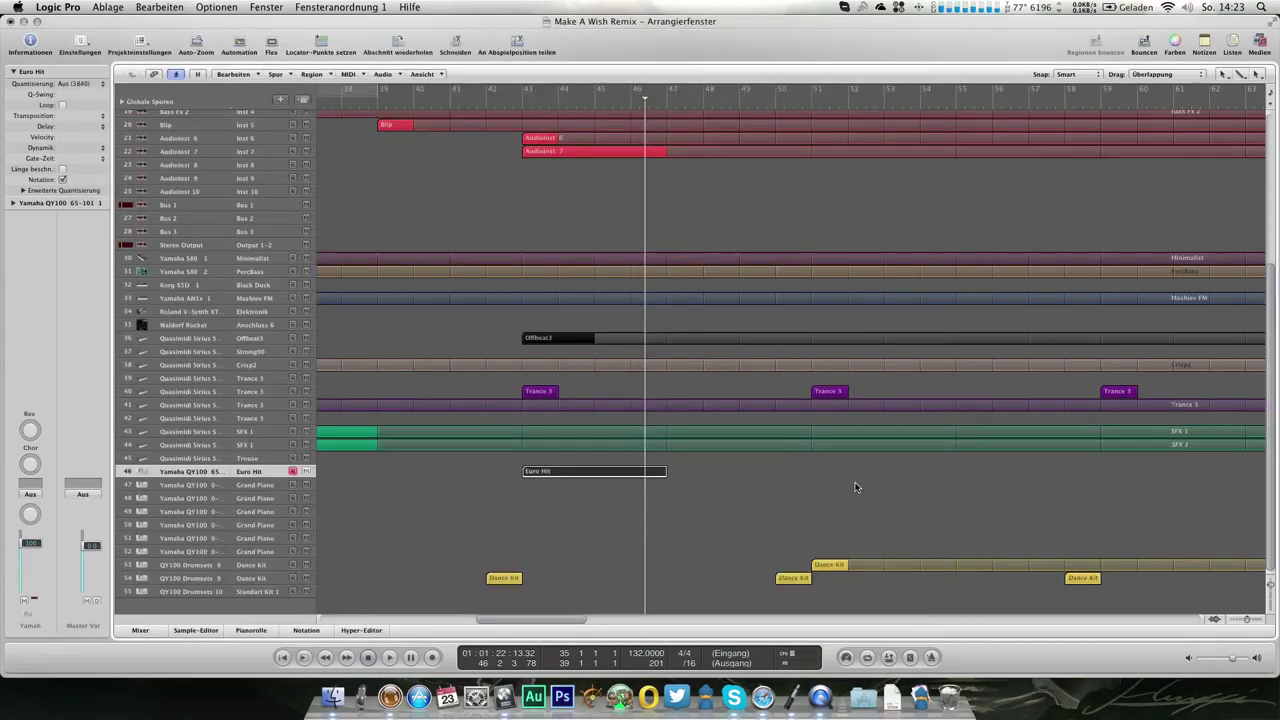
In the Euro Hit track's CC Setup event list at bar 1, set Release Time to 0 and Resonance to 97
scroll(778, 482, "left", 20)
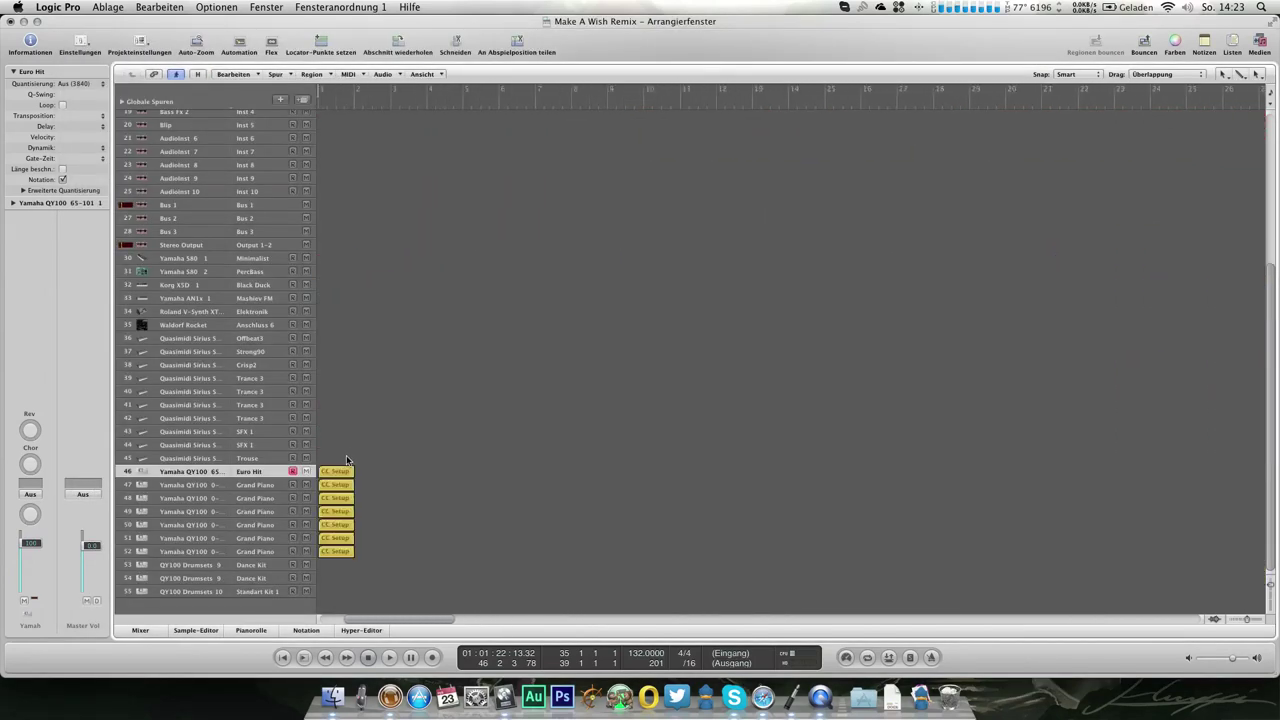
double_click(349, 471)
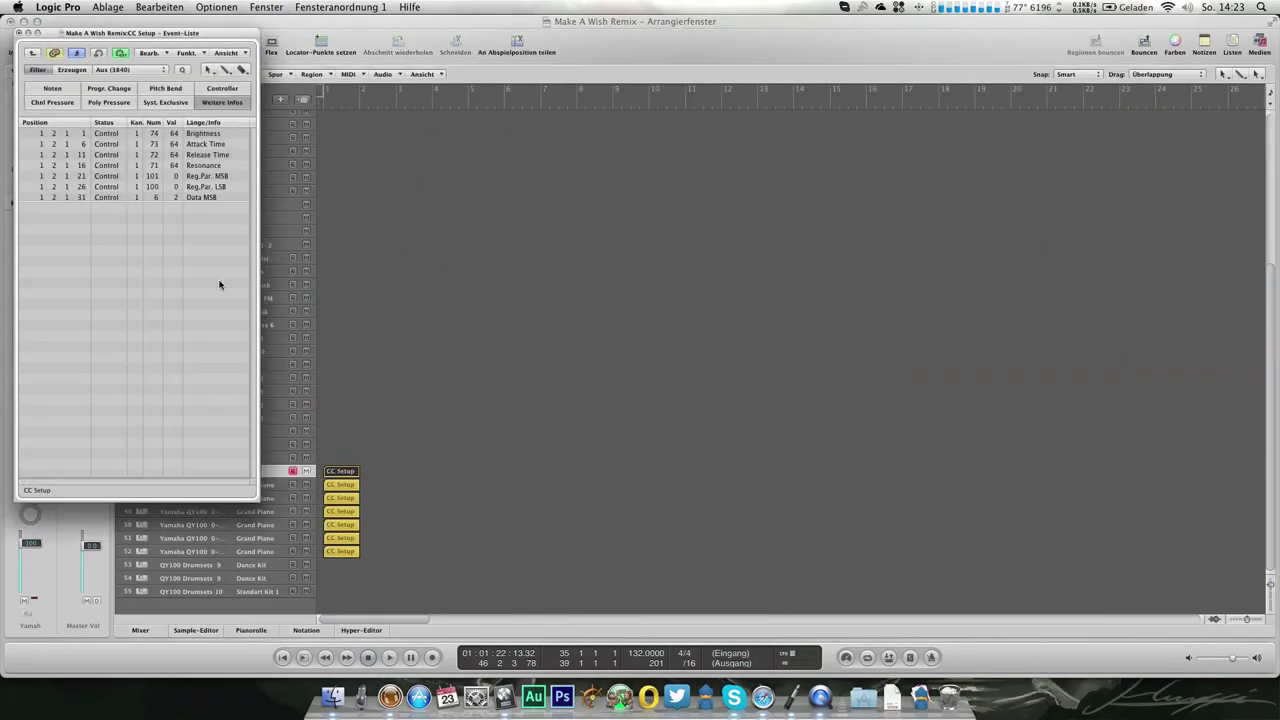
left_click(173, 155)
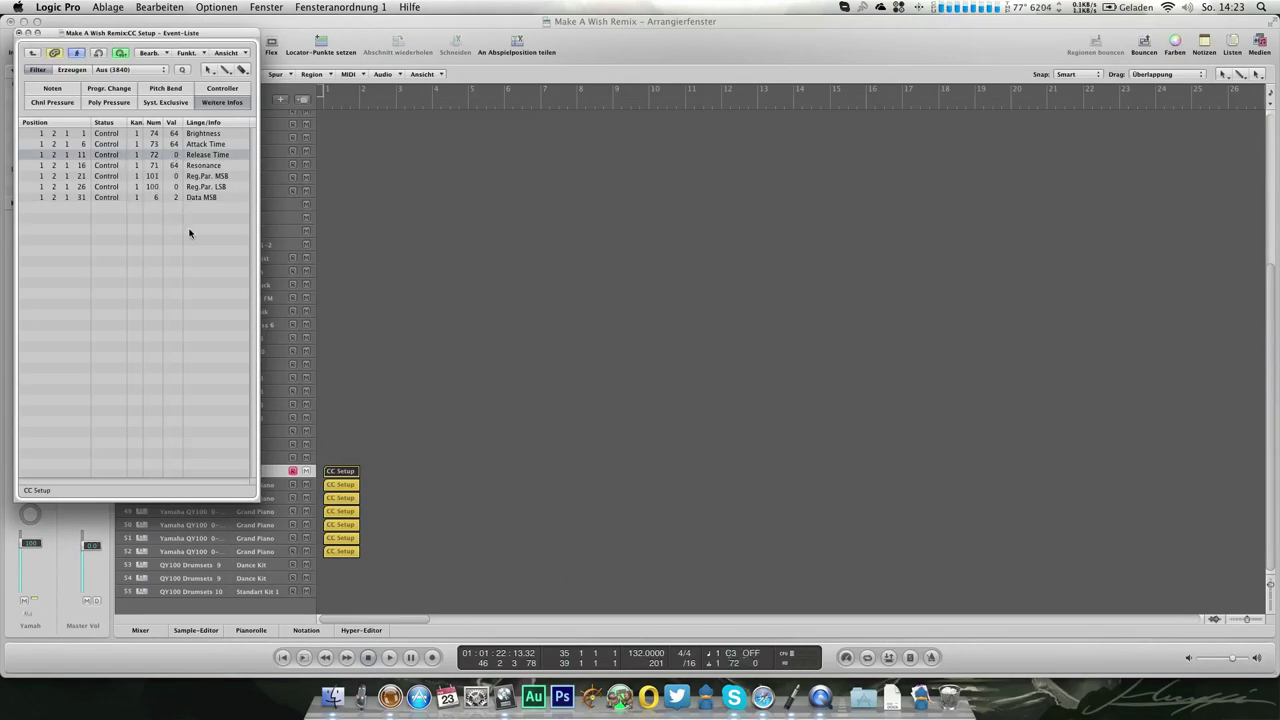
left_click_drag(176, 166, 173, 146)
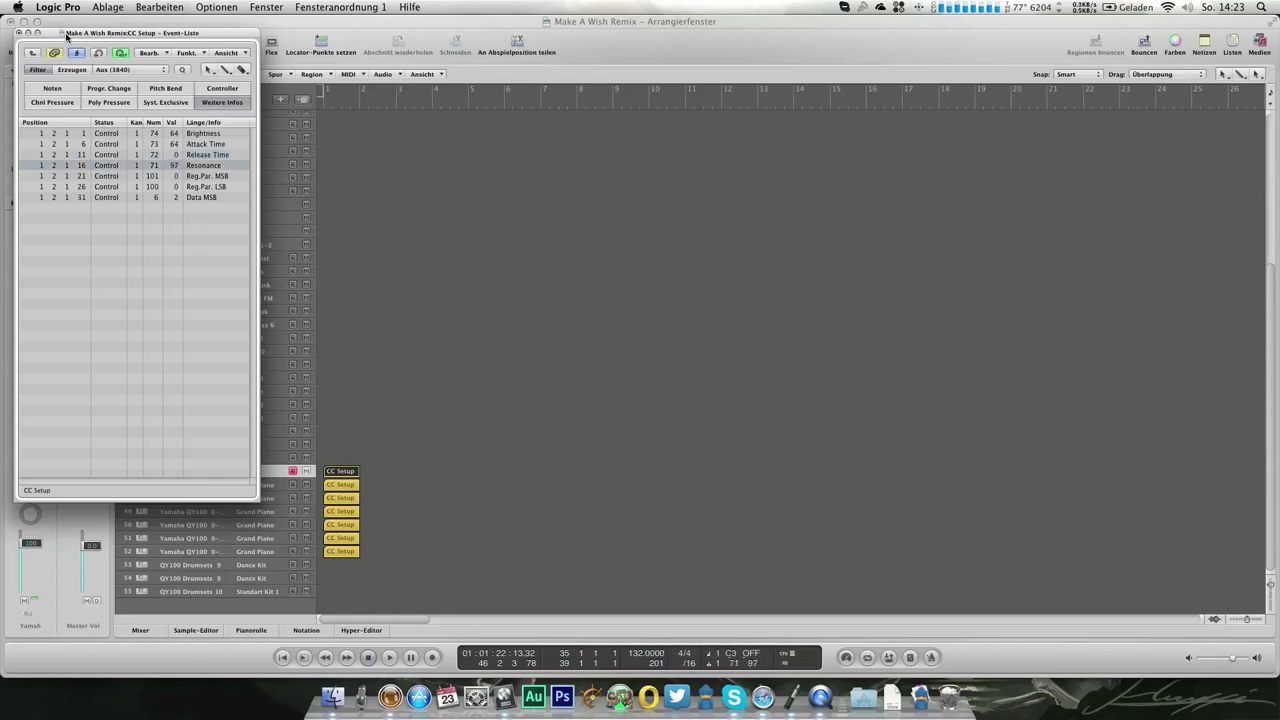
left_click(20, 33)
In the mixer, set the Euro Hit channel's reverb to 6 and chorus to 17, and close the mixer
key("3")
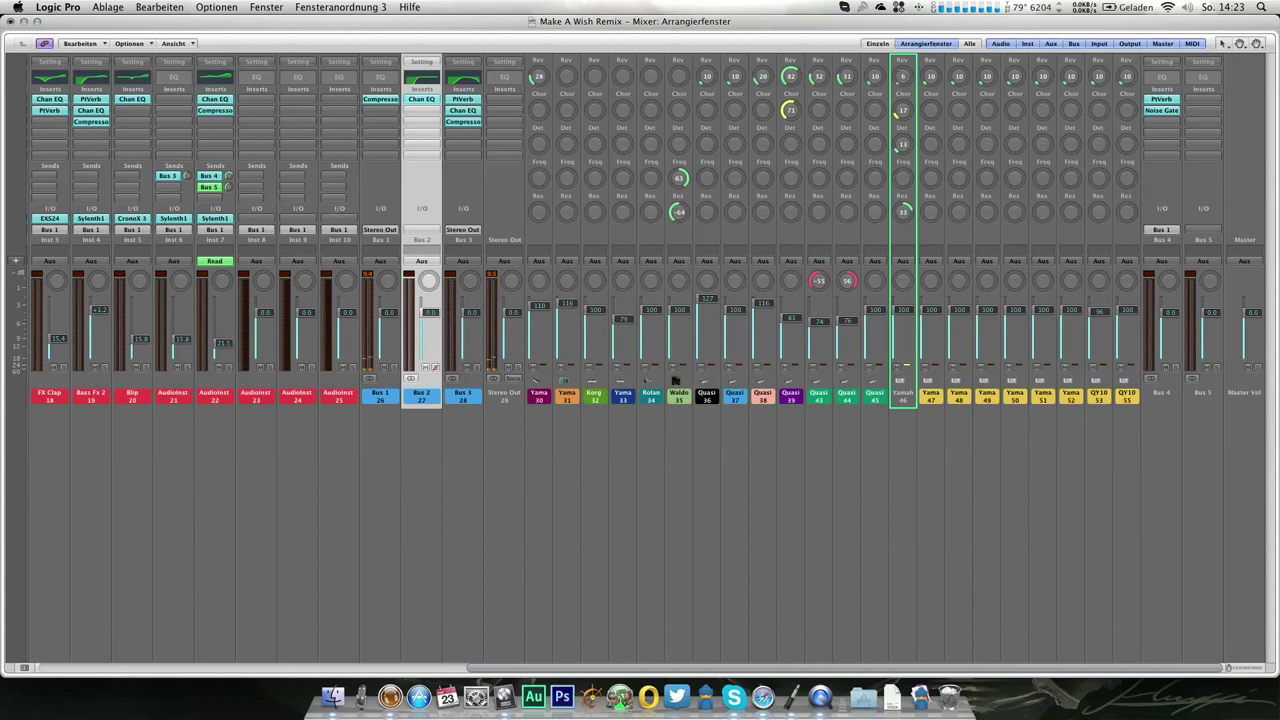
left_click(10, 20)
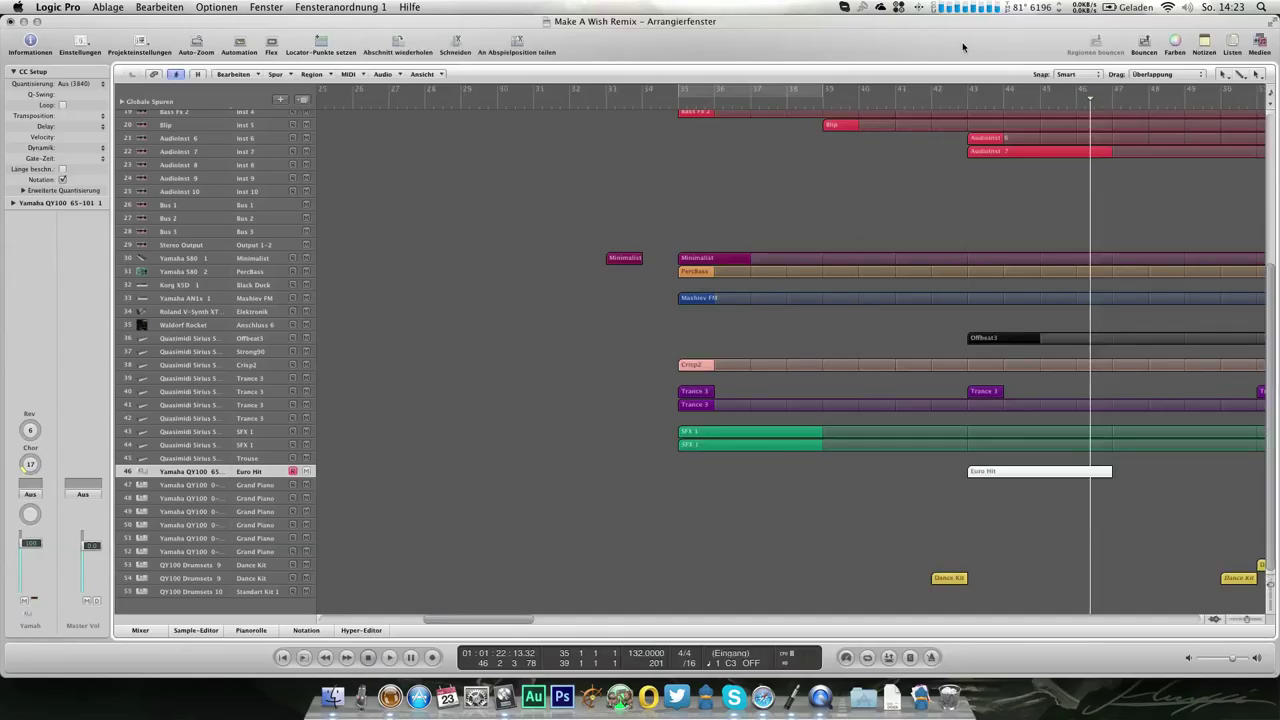
Play from bar 43, loop the Euro Hit region and lower the Euro Hit channel's volume
double_click(967, 104)
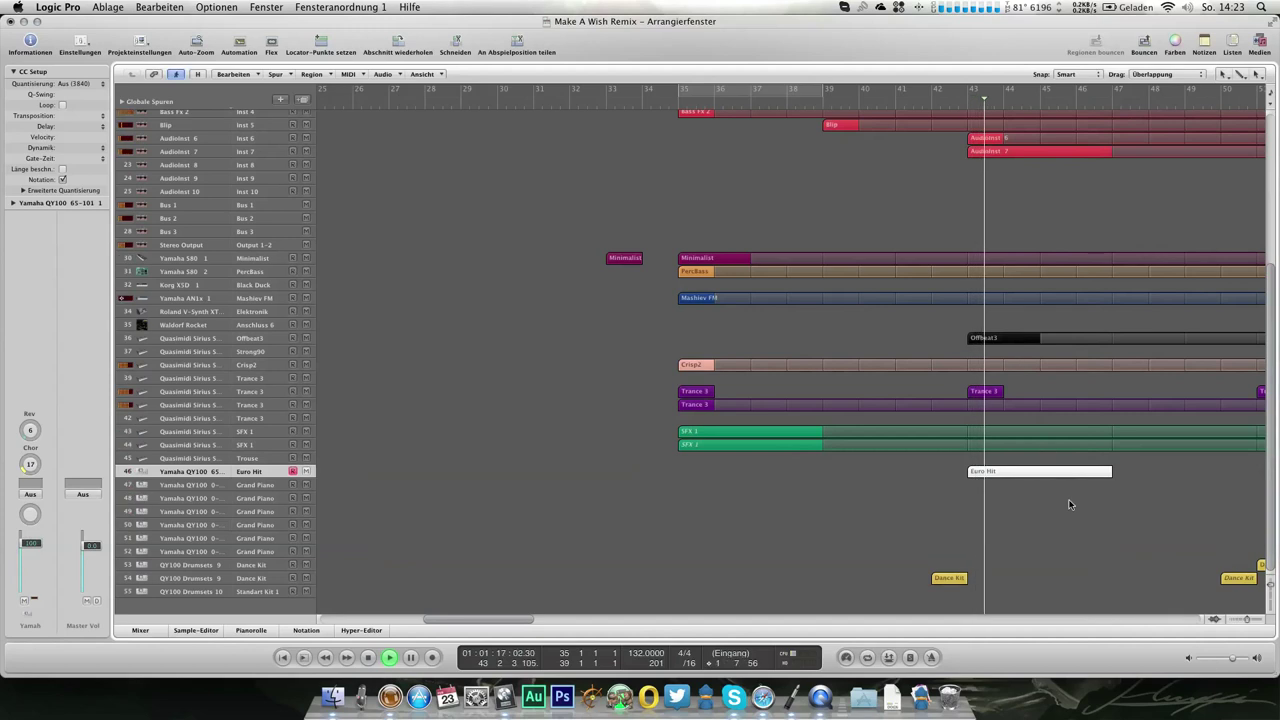
key("l")
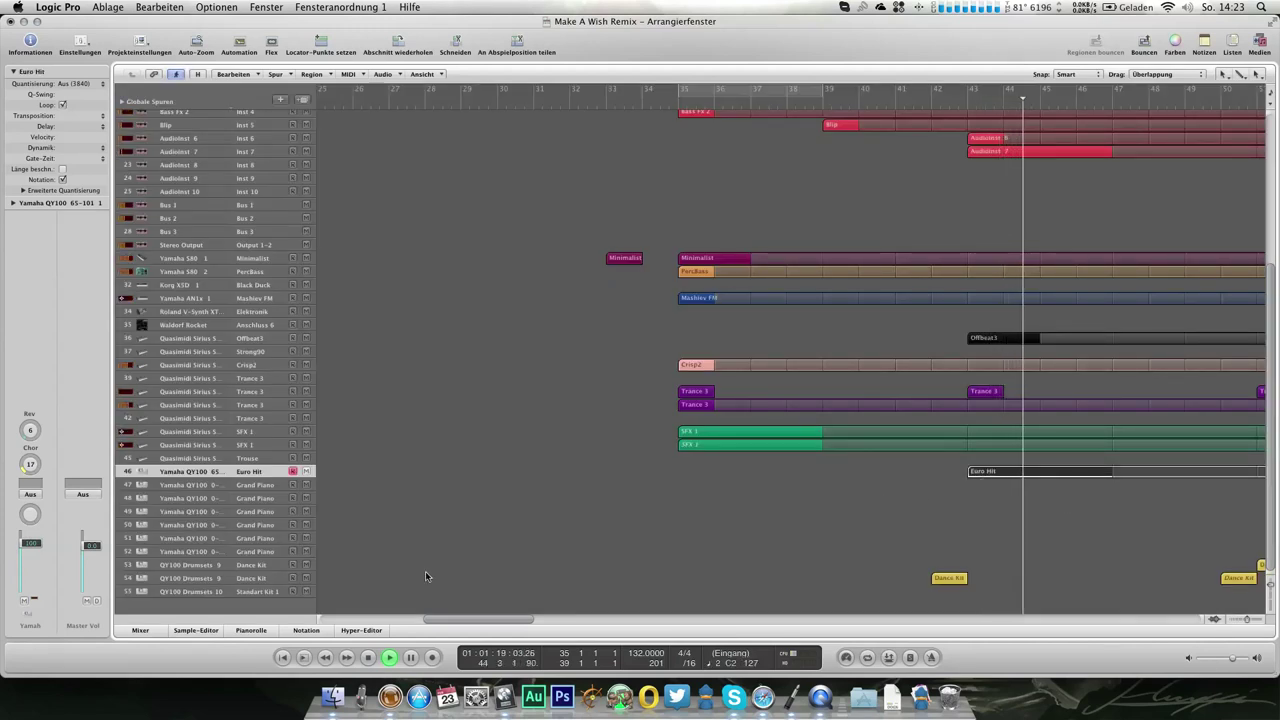
left_click_drag(30, 544, 30, 561)
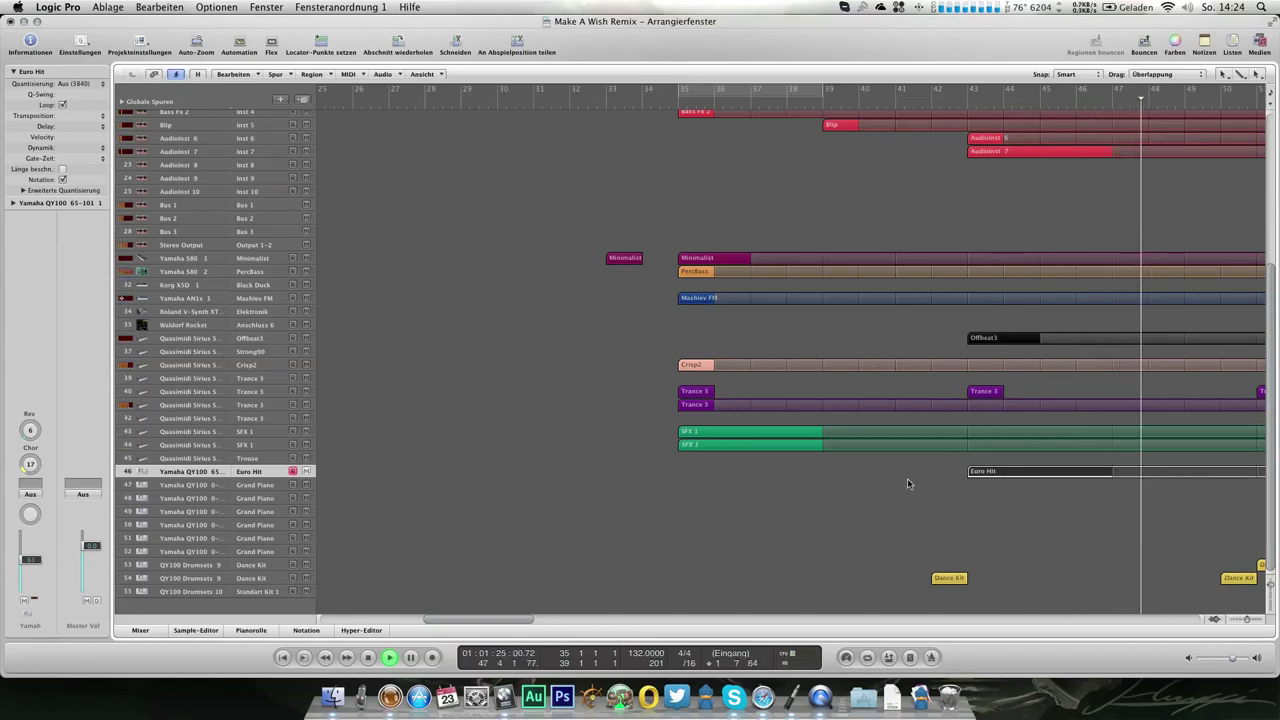
Shorten both Euro Hit notes in bar 45 to half their length, play them from mid-bar 44 and close the Piano Roll
scroll(908, 483, "right", 1)
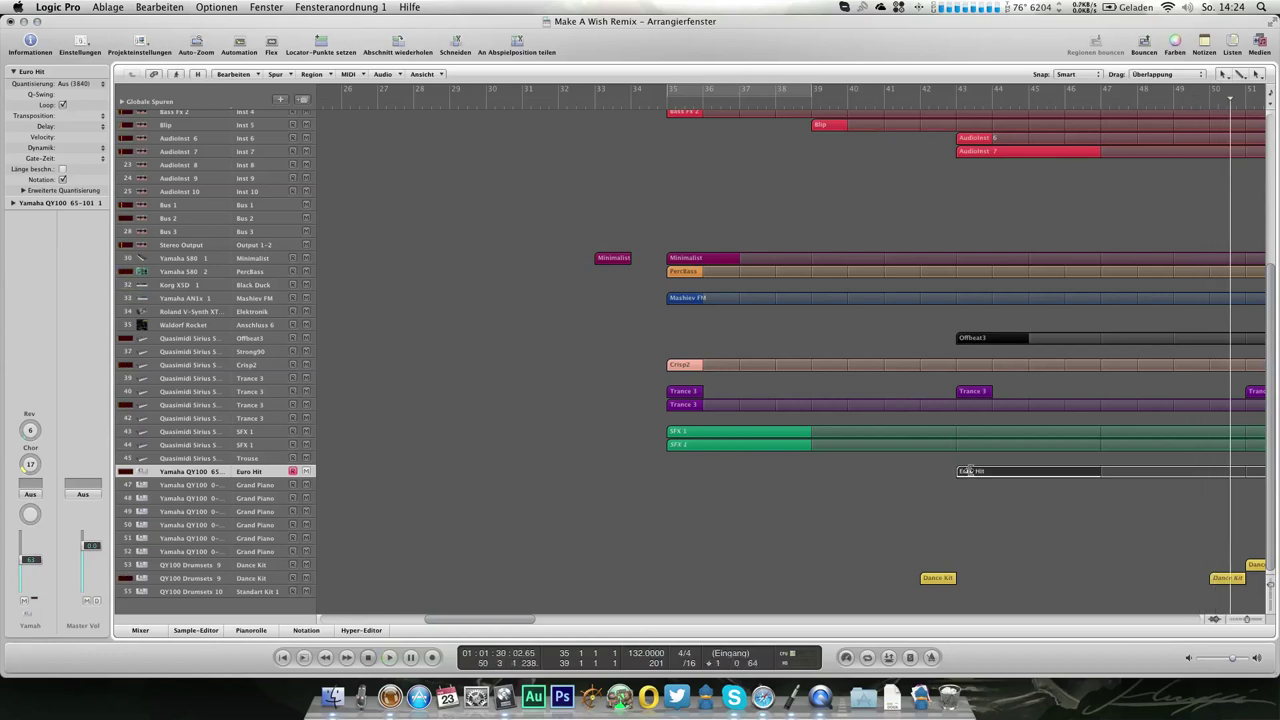
double_click(1069, 474)
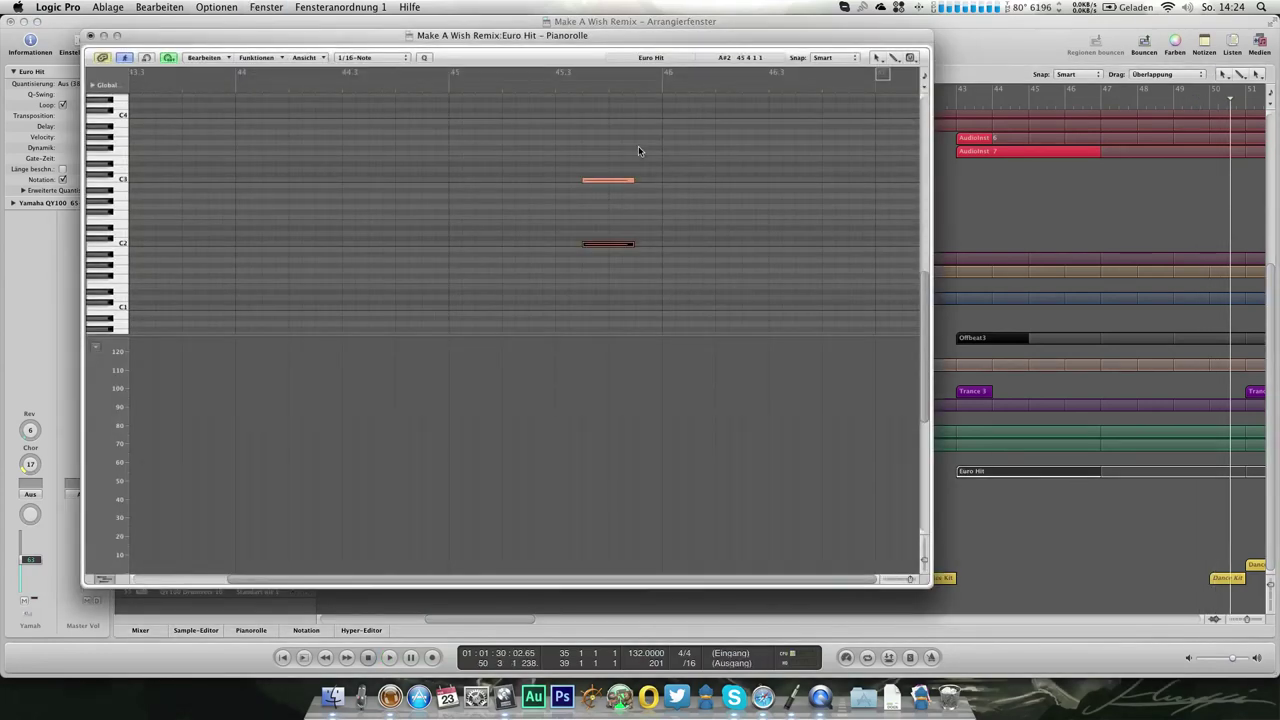
left_click_drag(624, 260, 607, 181)
left_click(336, 78)
key("space")
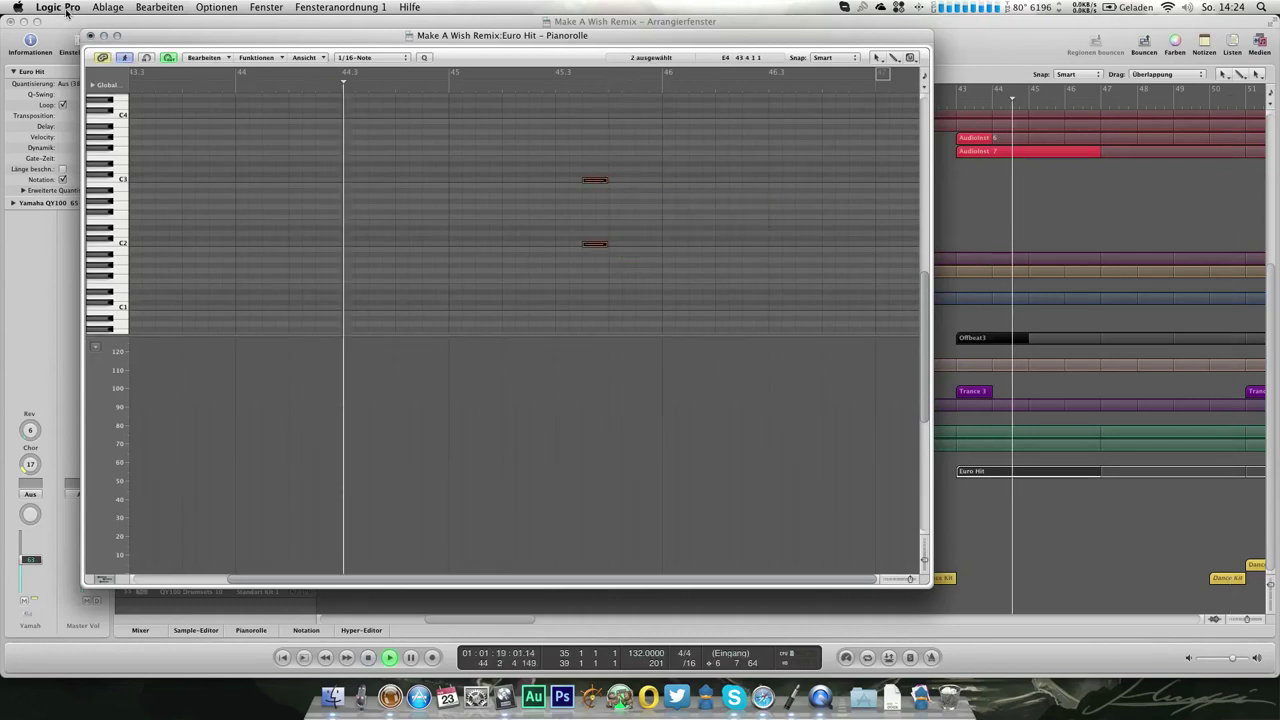
left_click(90, 35)
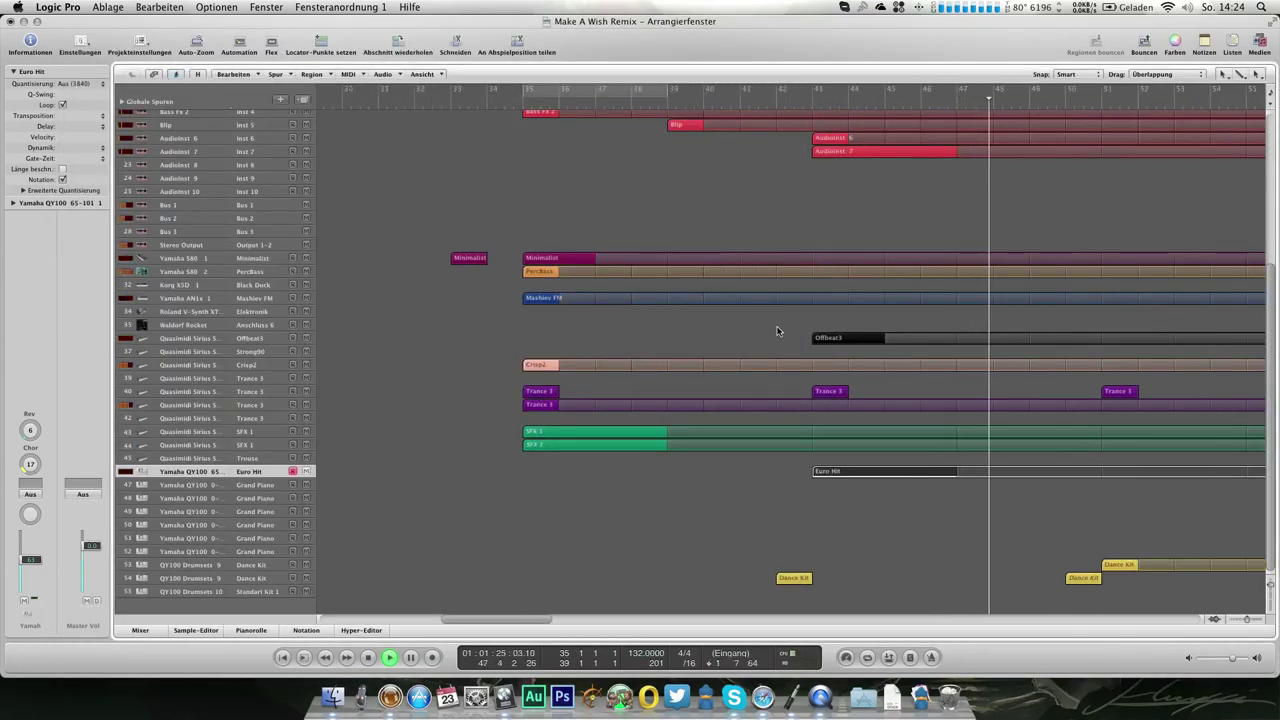
Lower the Euro Hit channel's volume slightly further while playback continues past bar 51
scroll(778, 330, "right", 2)
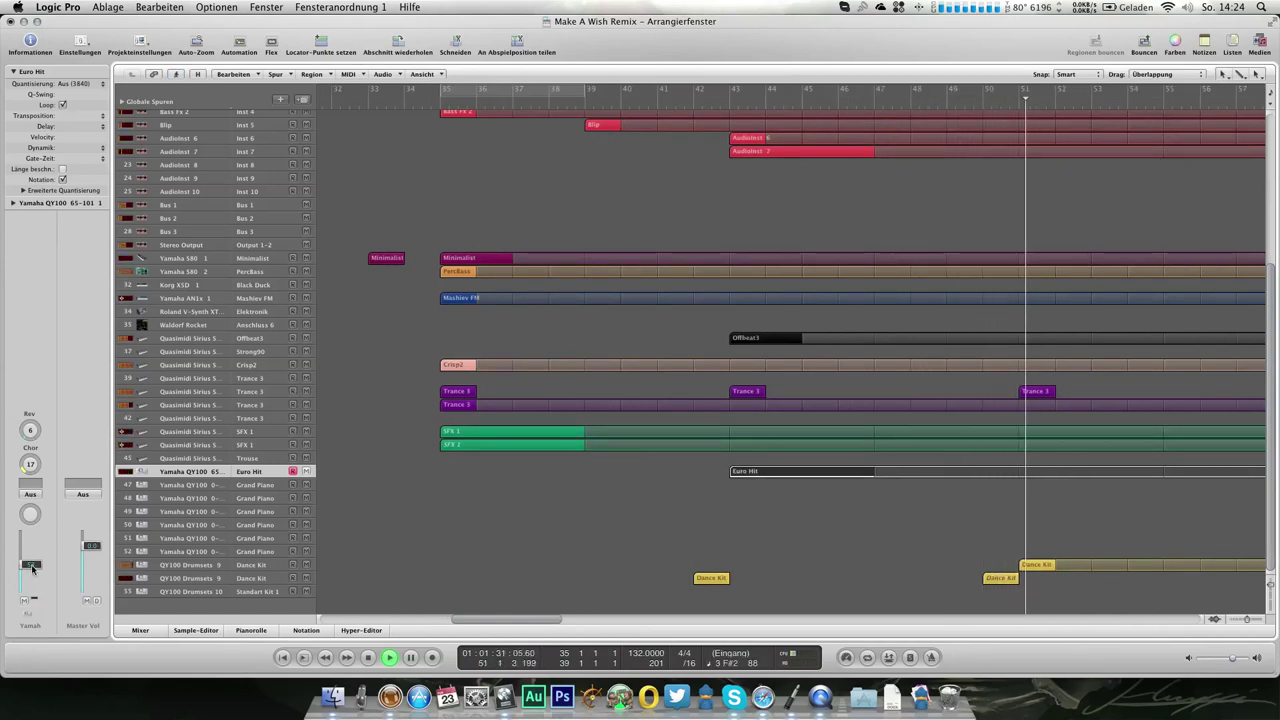
scroll(644, 498, "right", 5)
scroll(754, 495, "up", 5)
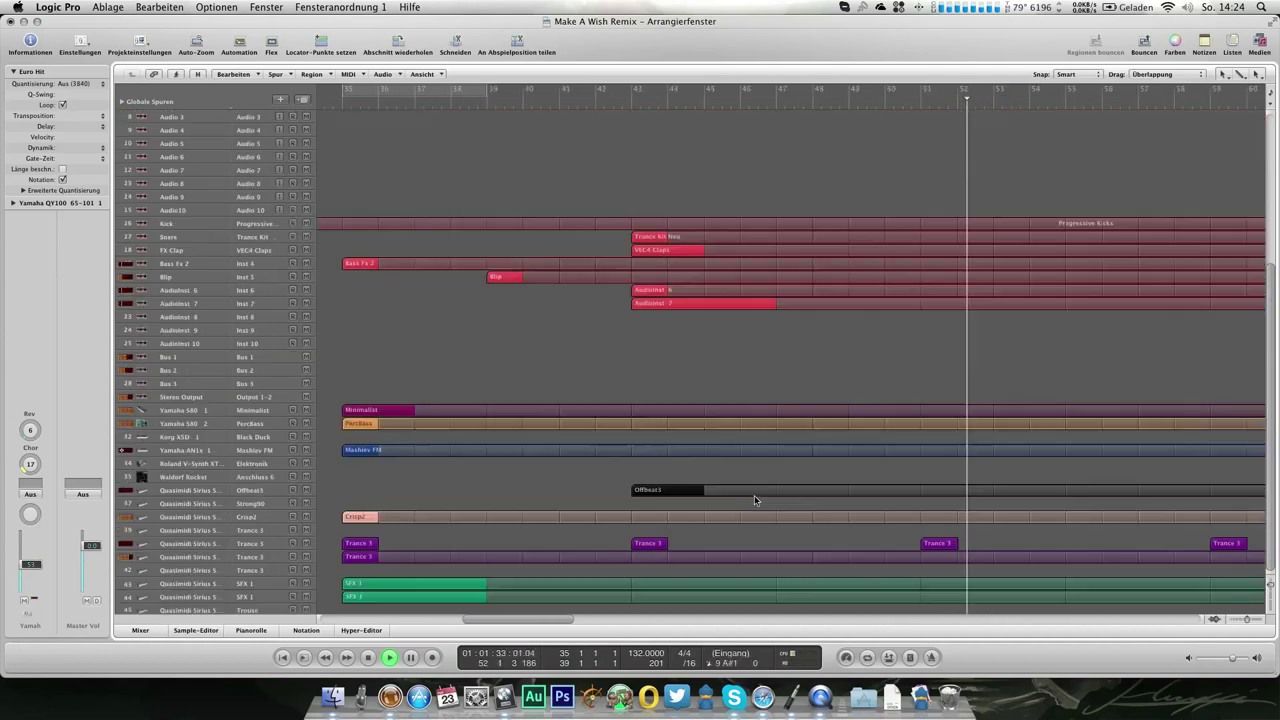
Select the Kick track and check its volume automation drops before bars 43 and 59 during playback
left_click(279, 242)
key("a")
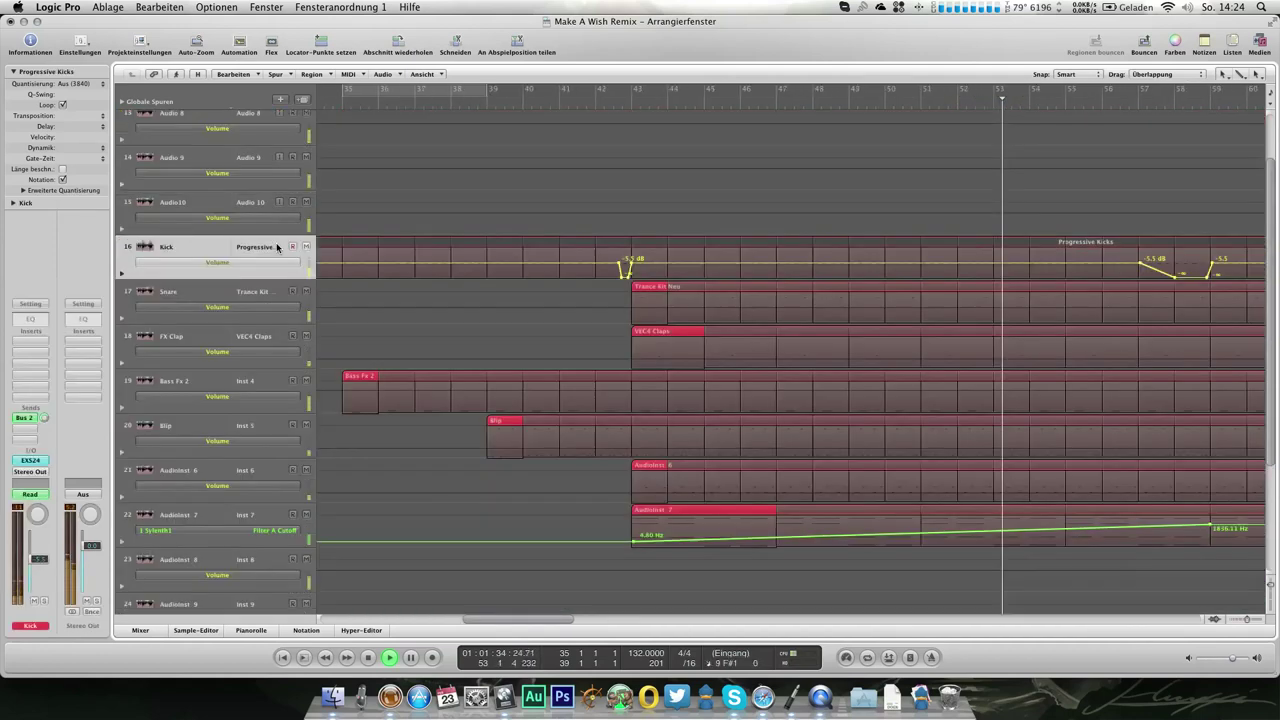
key("a")
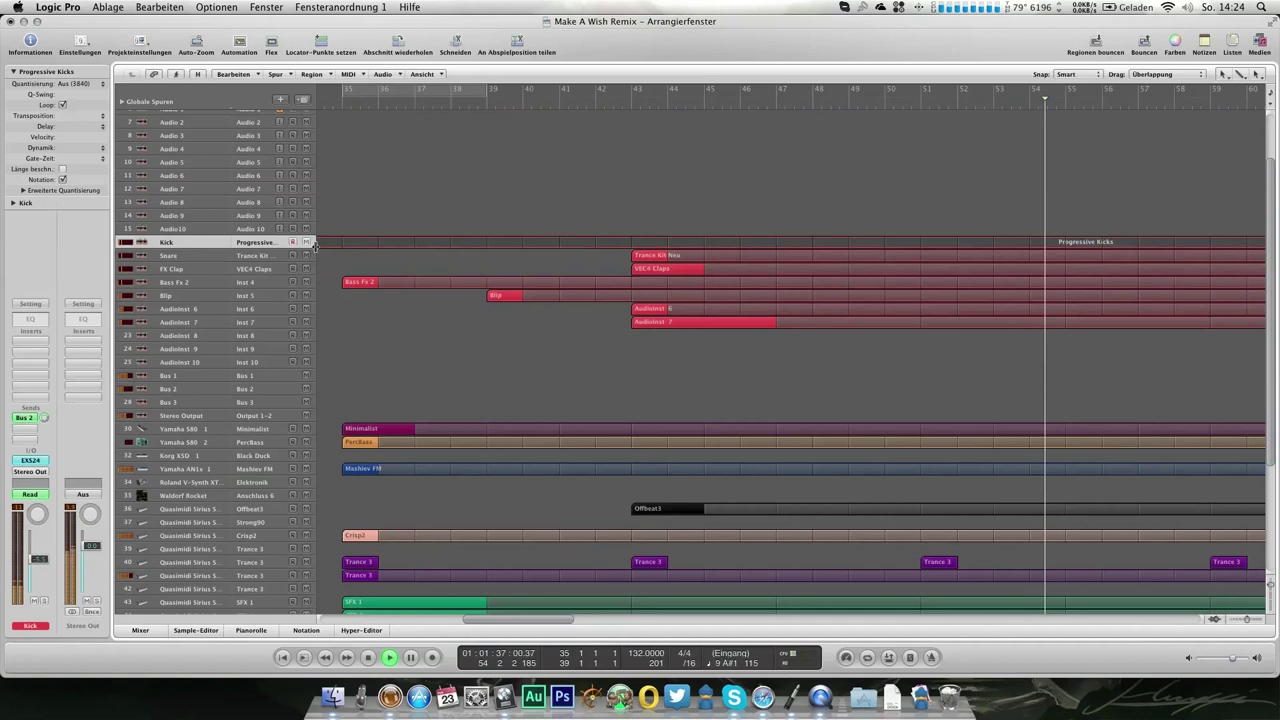
key("a")
scroll(584, 308, "down", 1)
scroll(584, 308, "right", 5)
key("a")
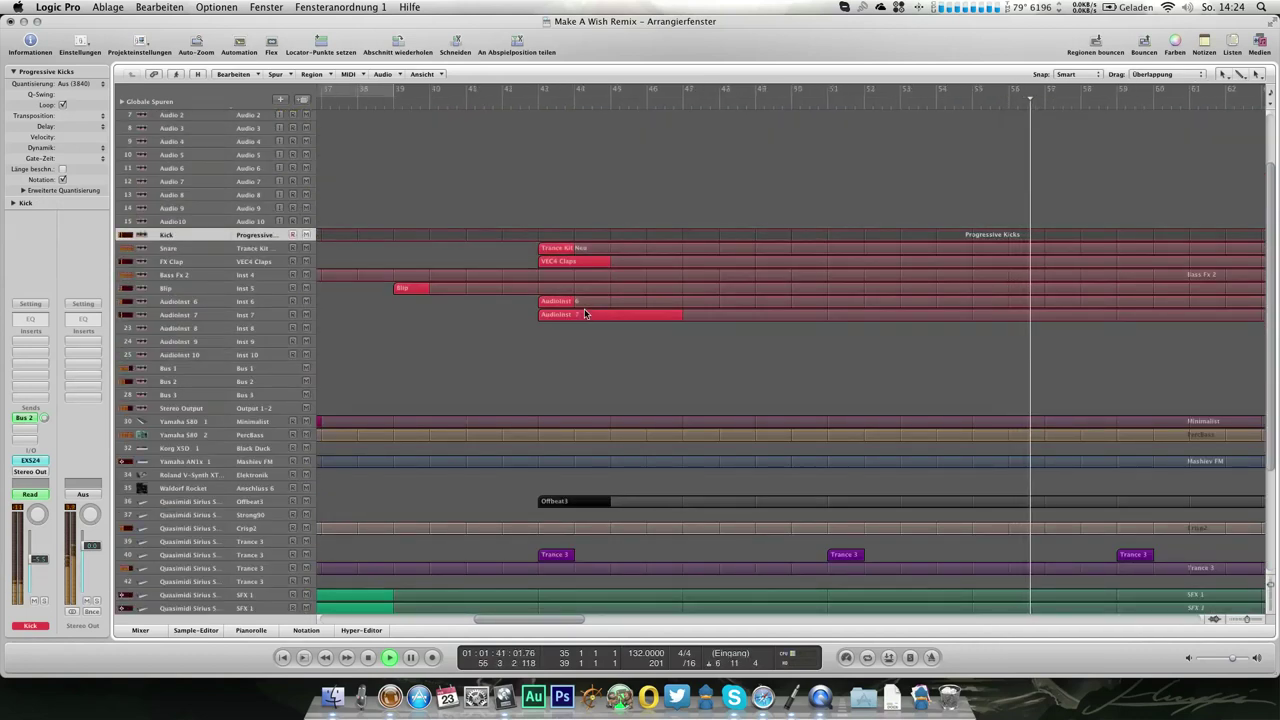
Stop playback and shift the Kick's volume automation point at bar 59 slightly earlier, with automation hidden again at the end
scroll(585, 313, "left", 2)
scroll(585, 313, "right", 5)
scroll(585, 313, "down", 5)
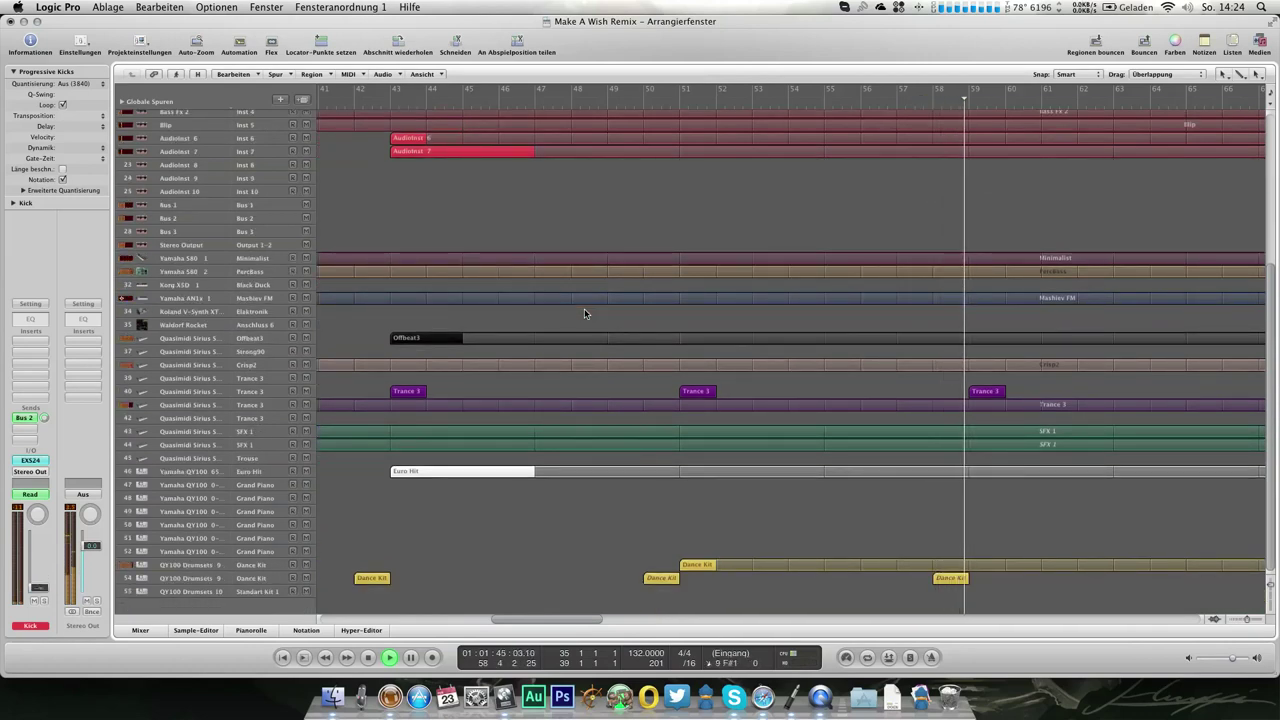
scroll(847, 252, "up", 4)
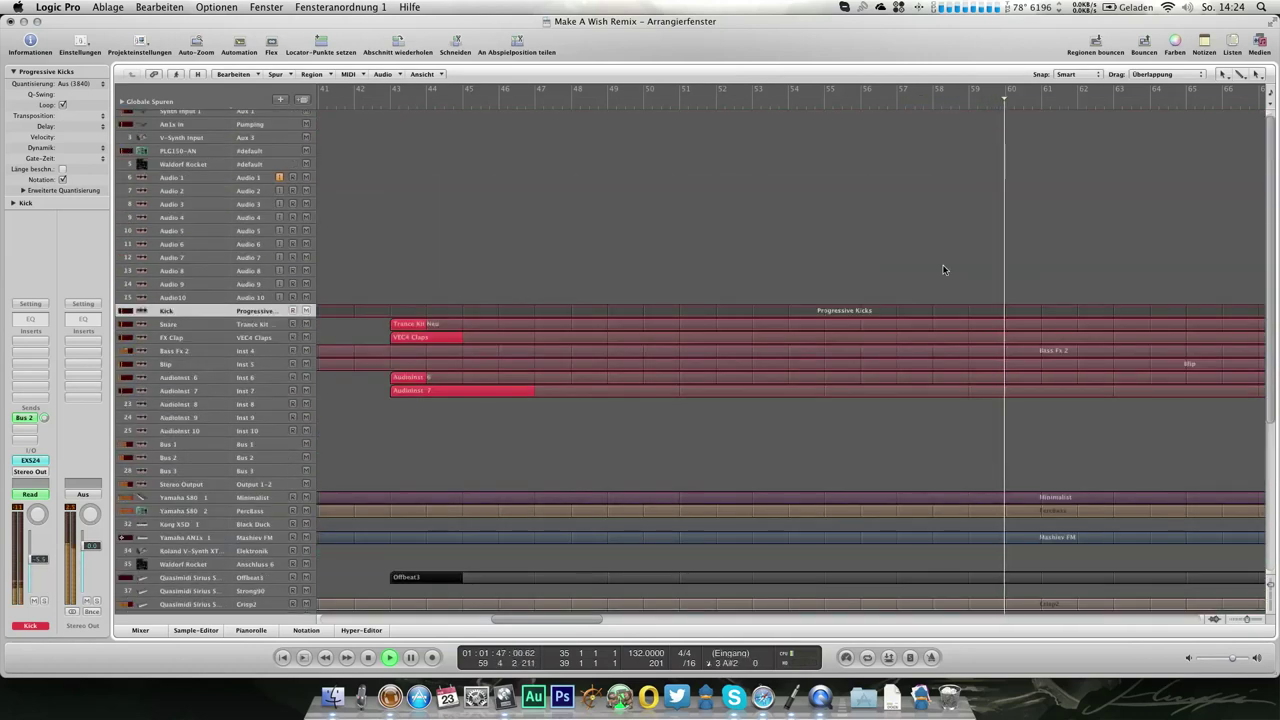
key("a")
key("space")
left_click_drag(971, 336, 968, 336)
key("a")
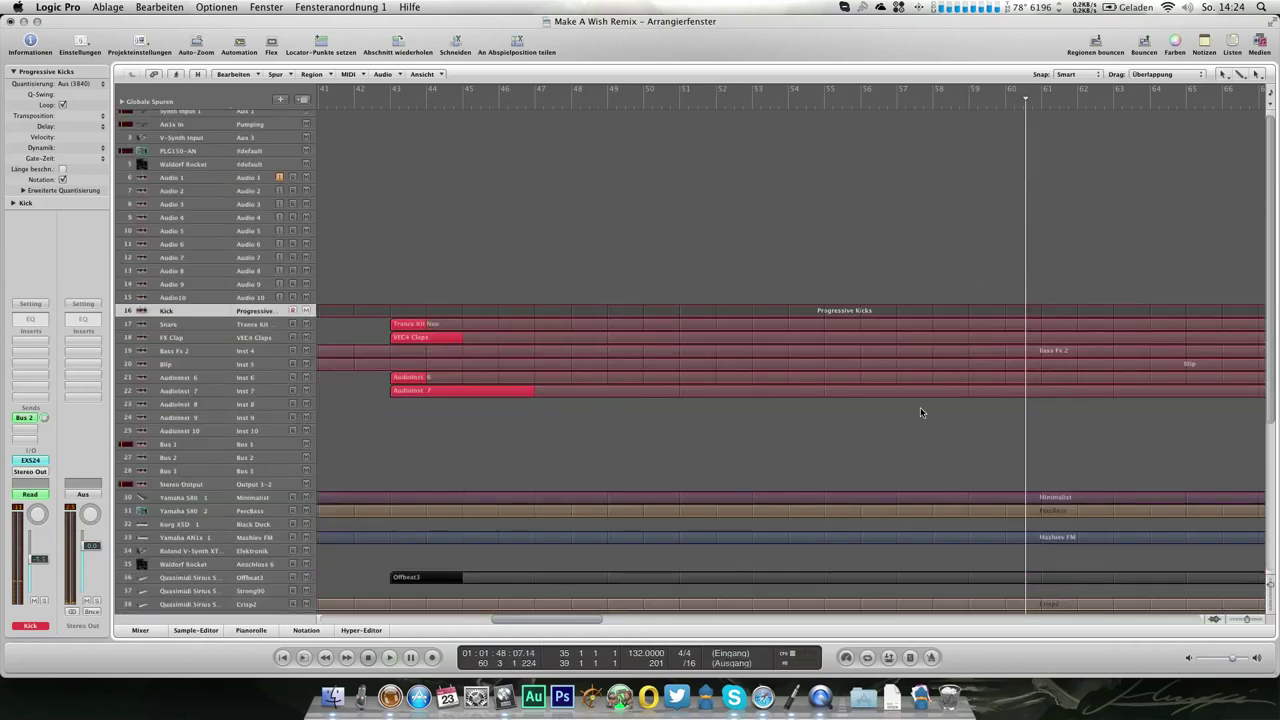
Play the arrangement on from bar 60 with the Korg X5D Black Duck track selected and review all layers through bar 70
scroll(908, 415, "down", 5)
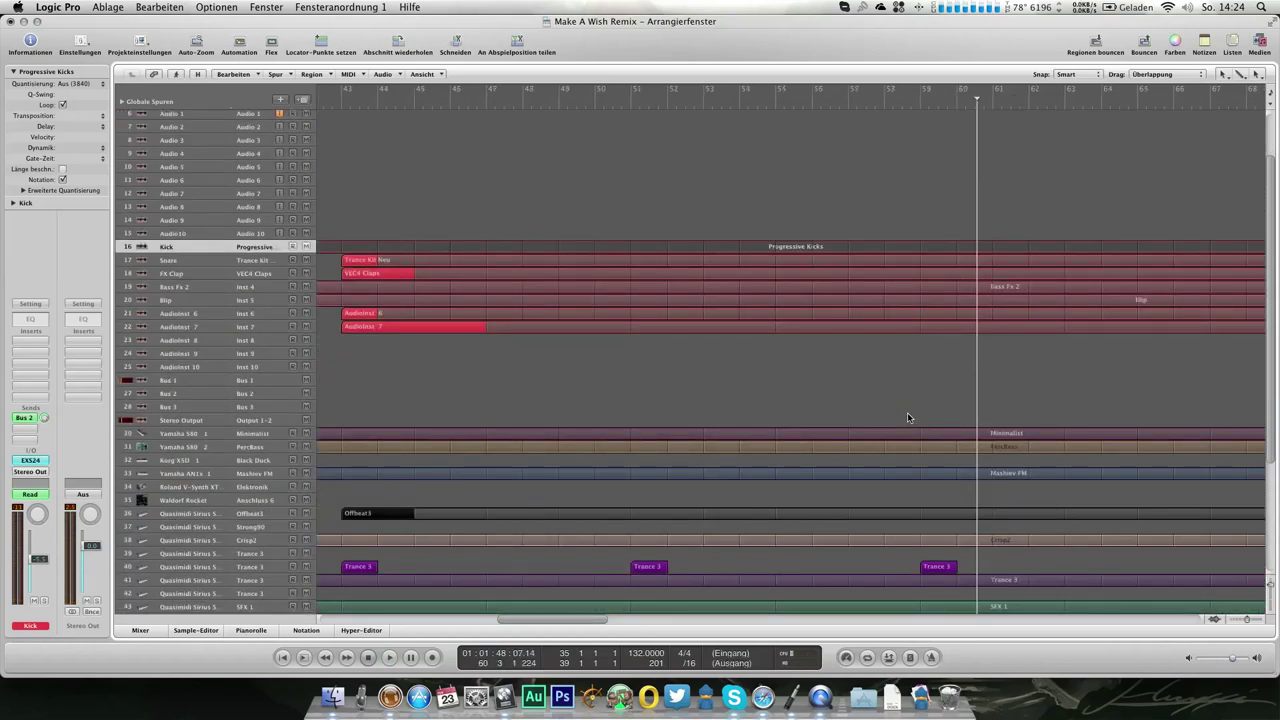
key("space")
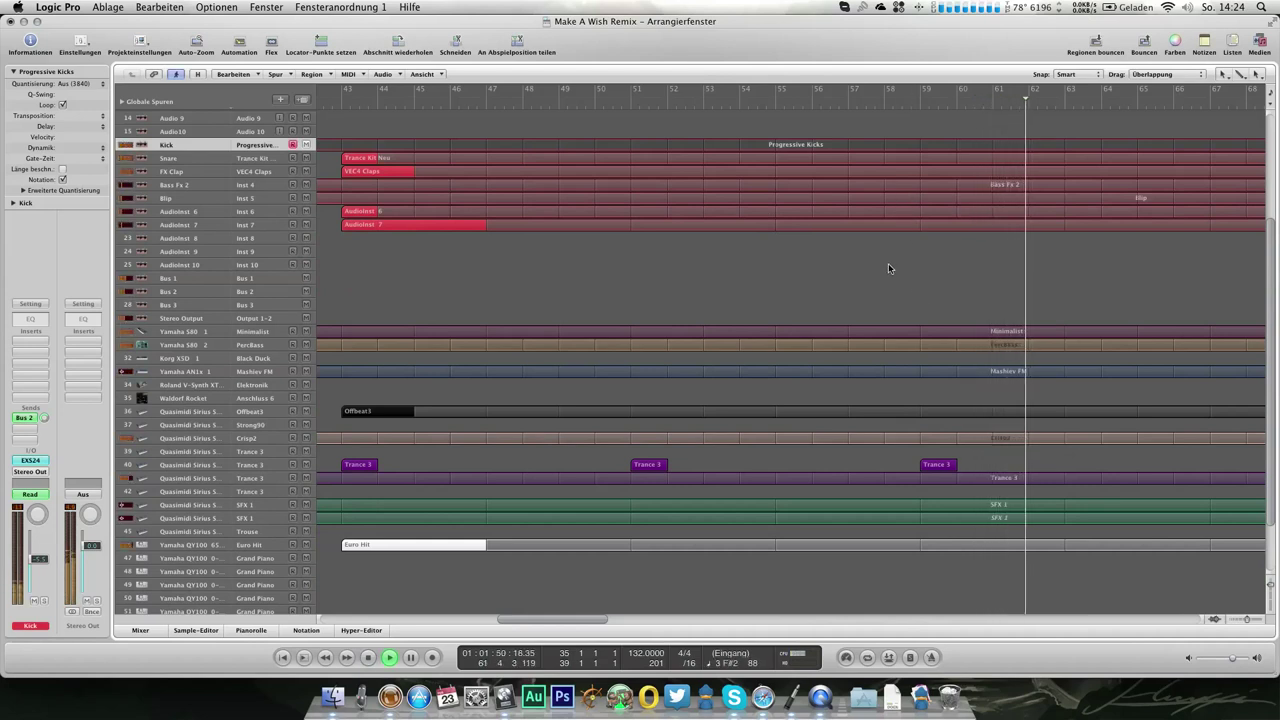
left_click(264, 362)
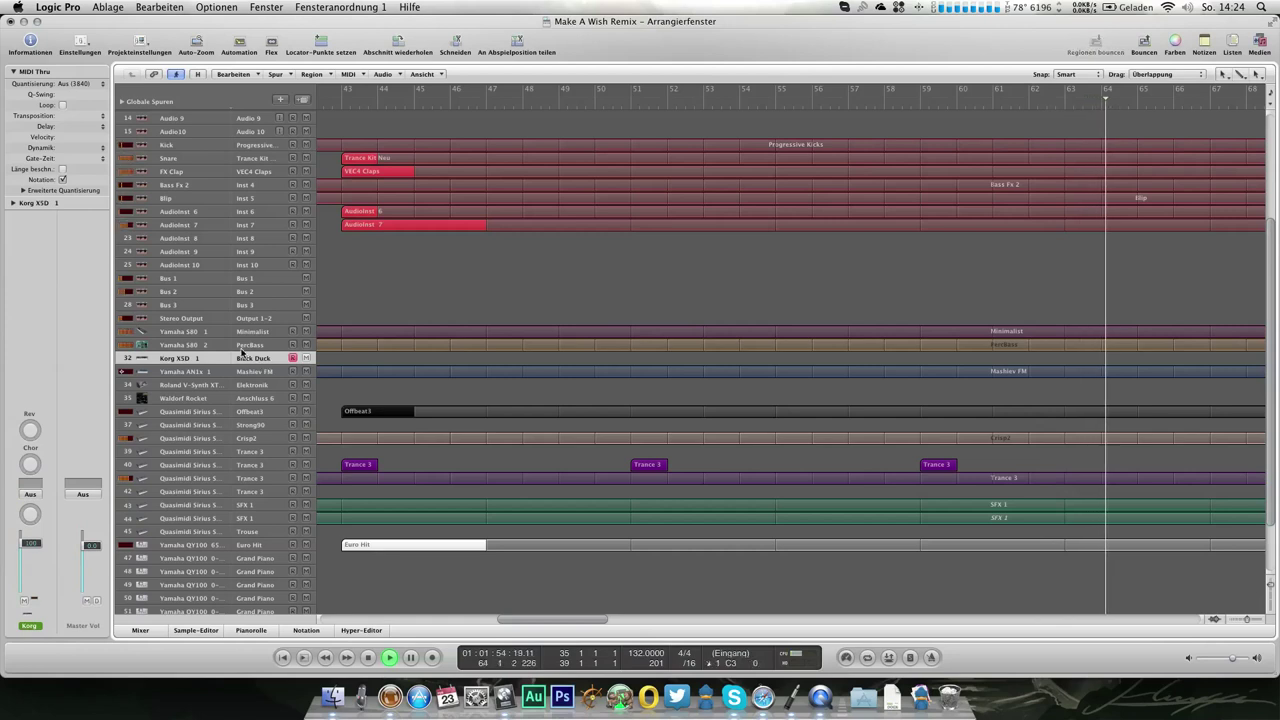
scroll(688, 468, "right", 3)
scroll(688, 466, "right", 5)
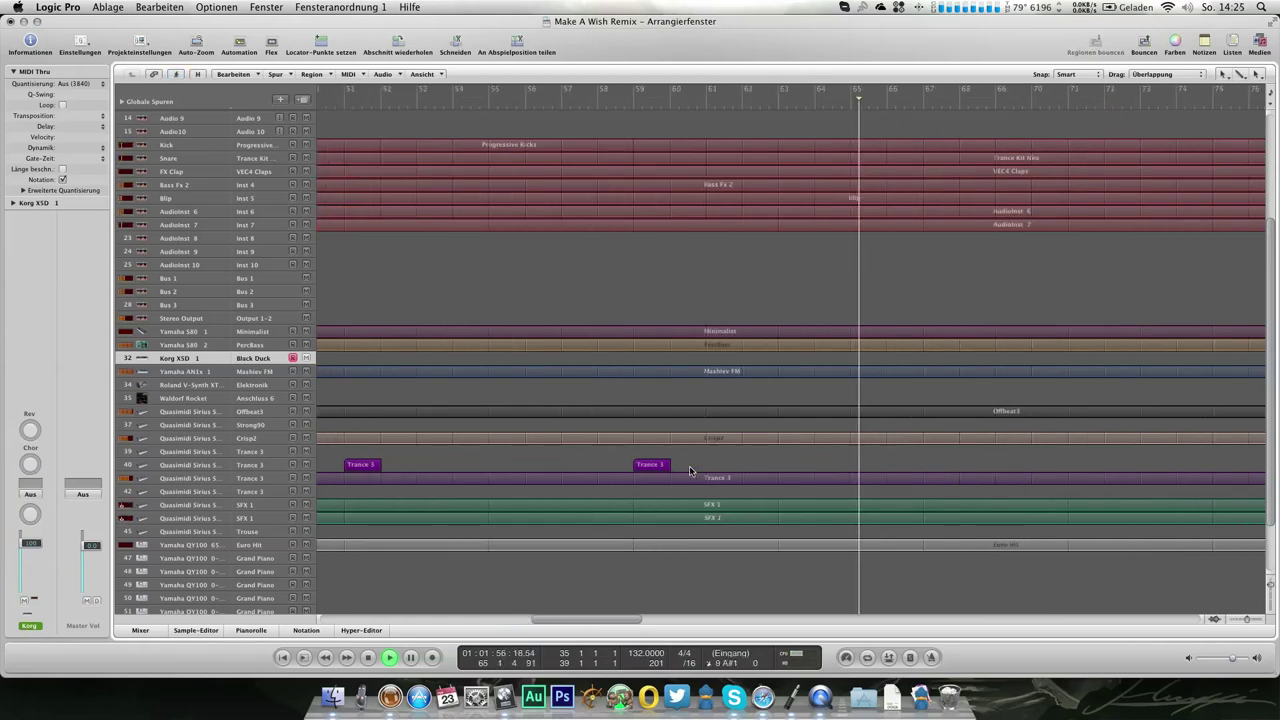
scroll(688, 465, "down", 3)
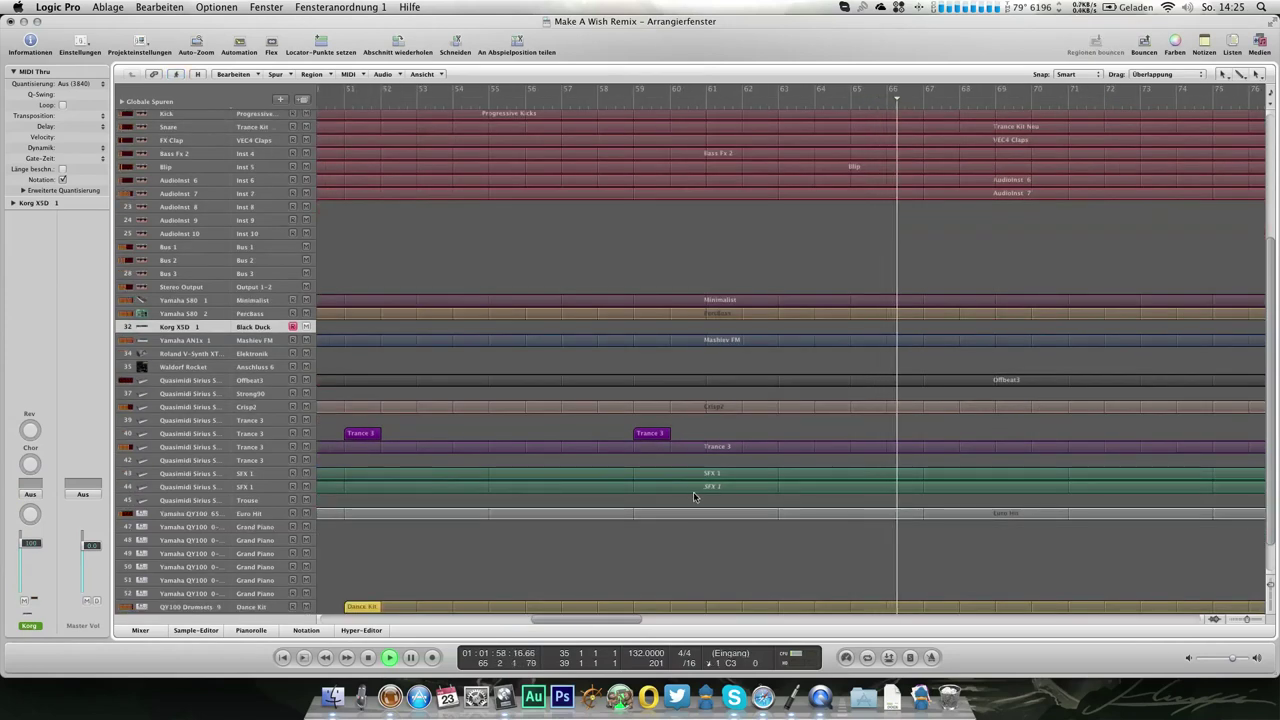
scroll(693, 491, "down", 3)
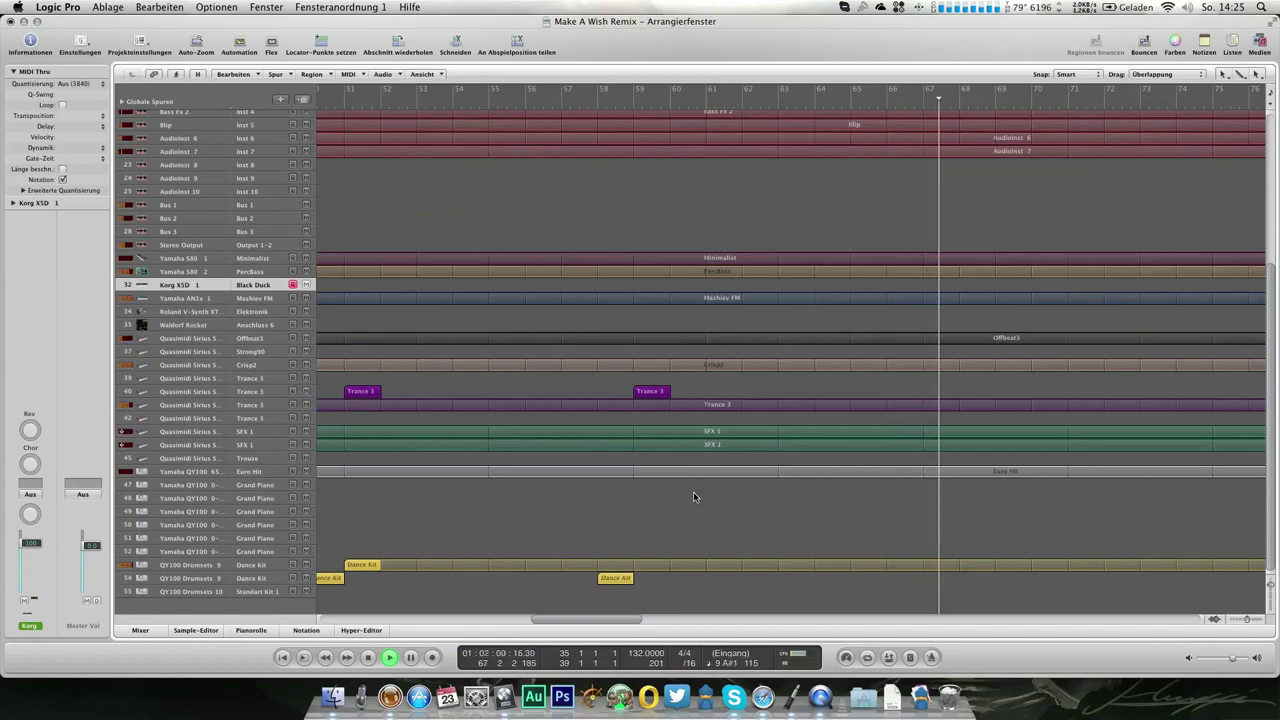
scroll(693, 491, "up", 7)
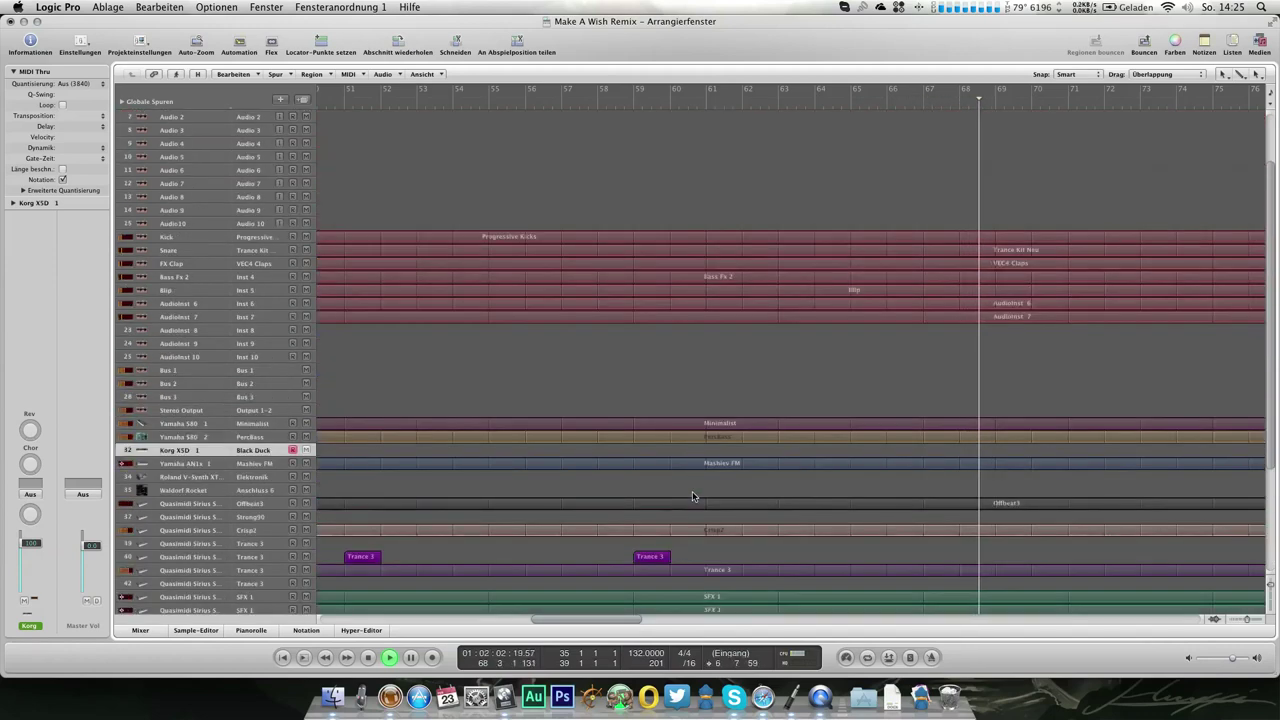
scroll(691, 491, "down", 3)
scroll(691, 495, "down", 2)
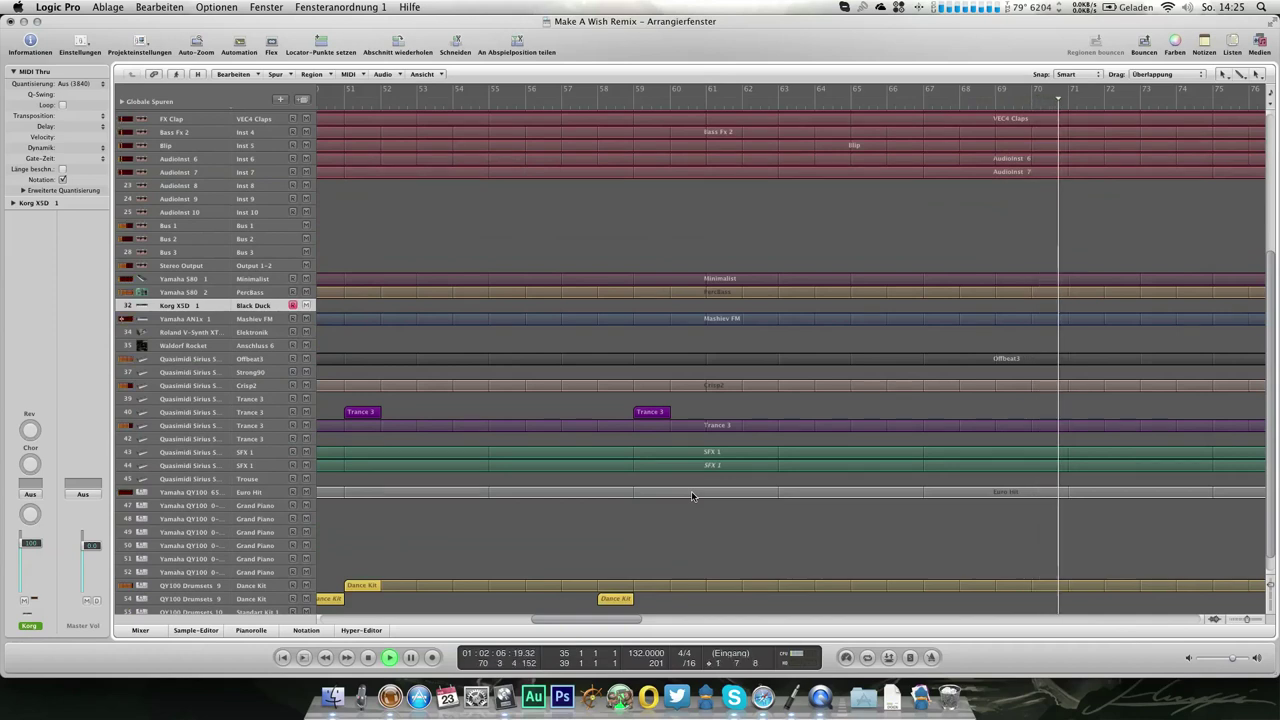
Stop playback and listen to the opening bars of the section starting at bar 35
scroll(671, 451, "left", 10)
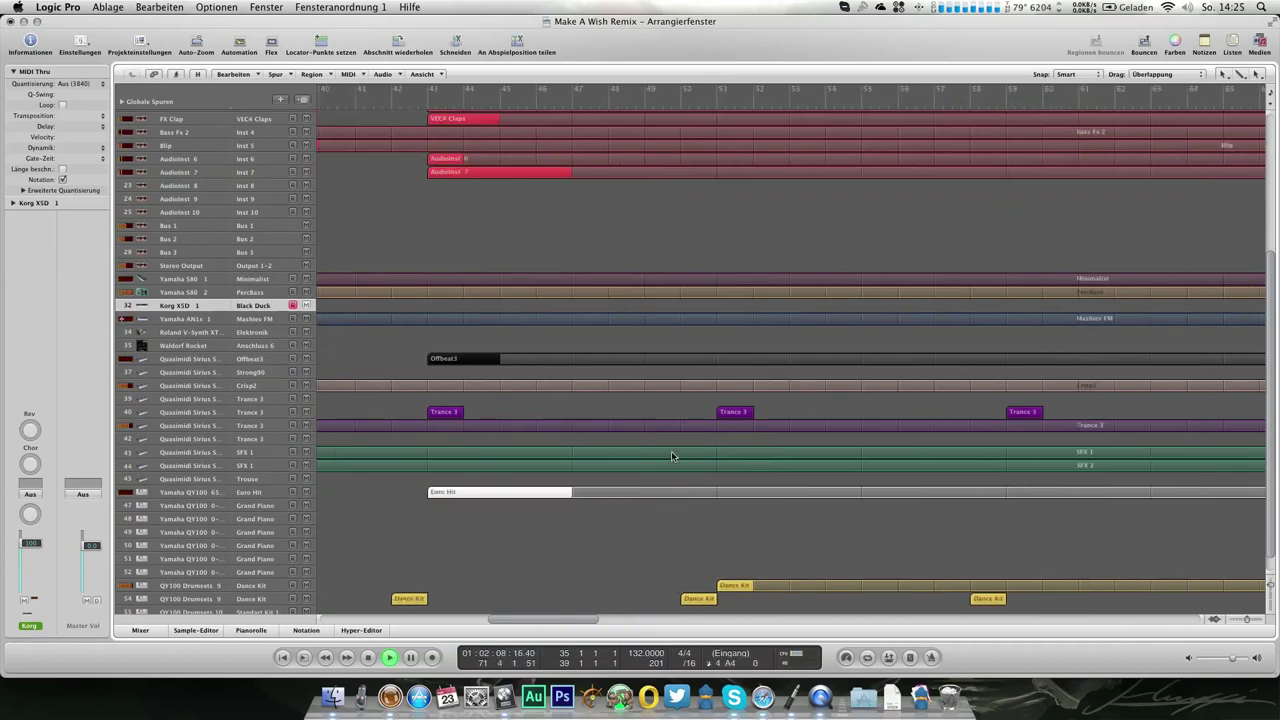
scroll(671, 453, "up", 5)
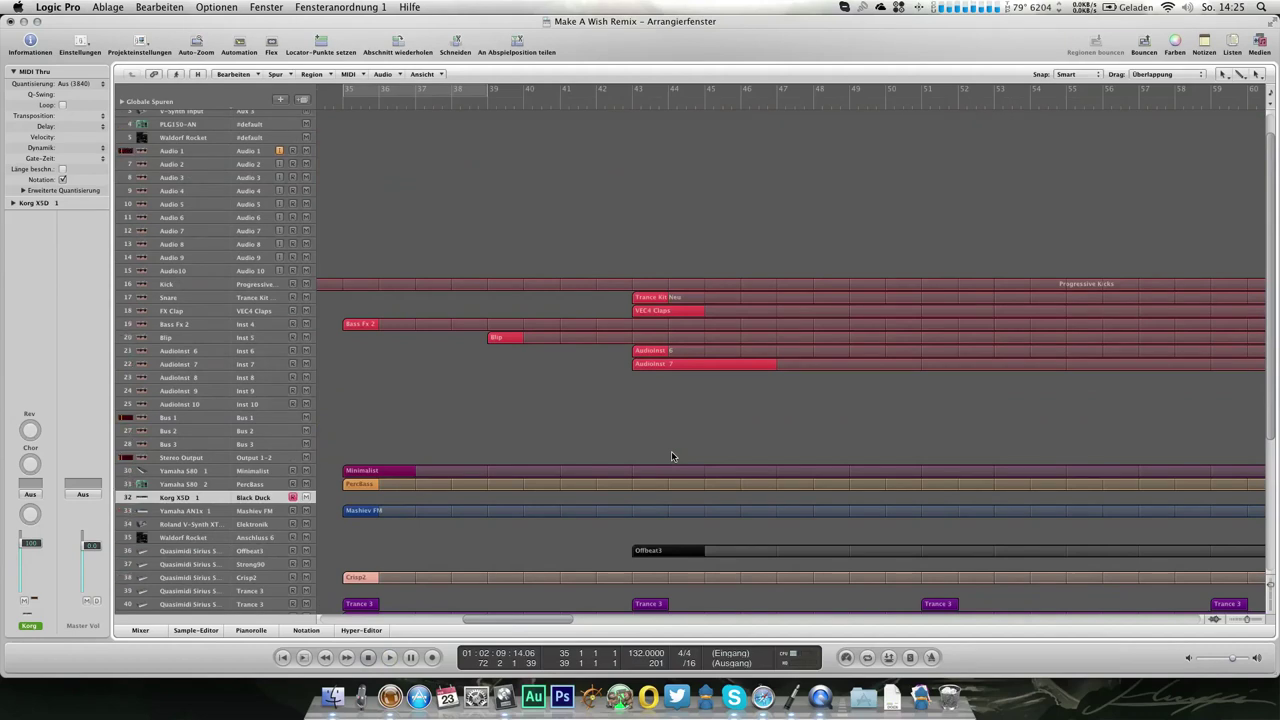
scroll(671, 456, "left", 1)
scroll(671, 456, "left", 1)
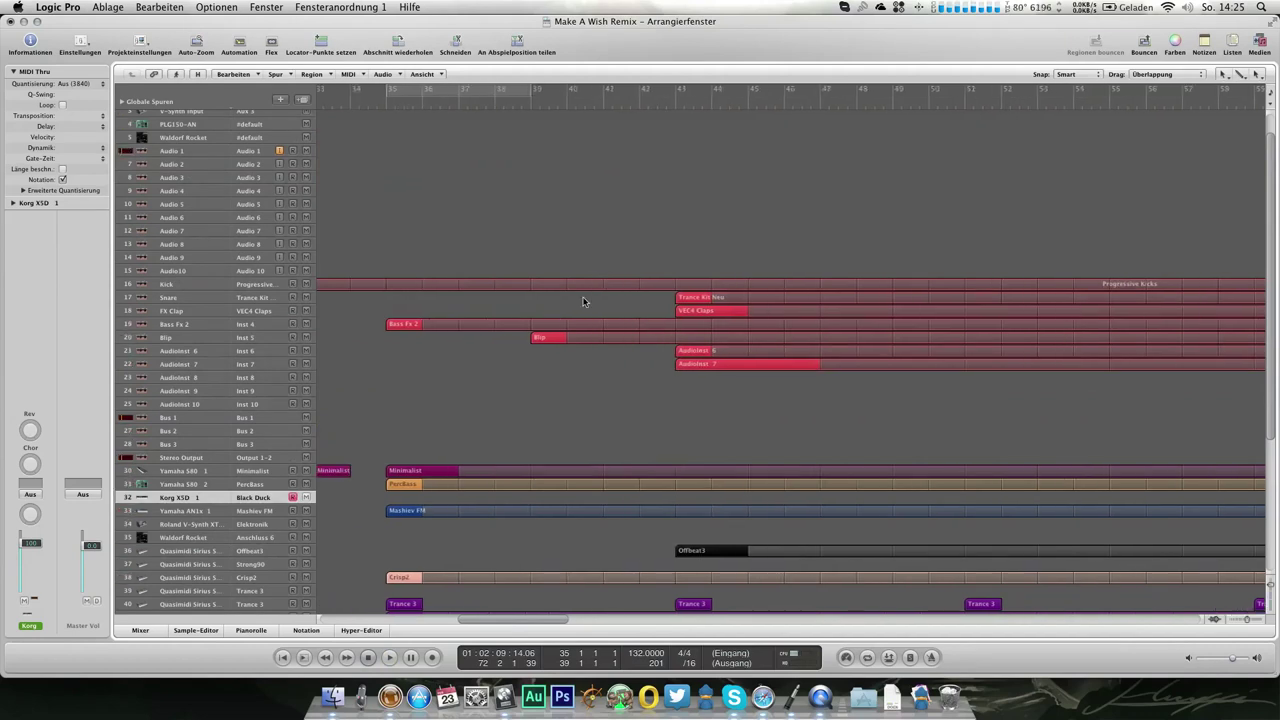
key("space")
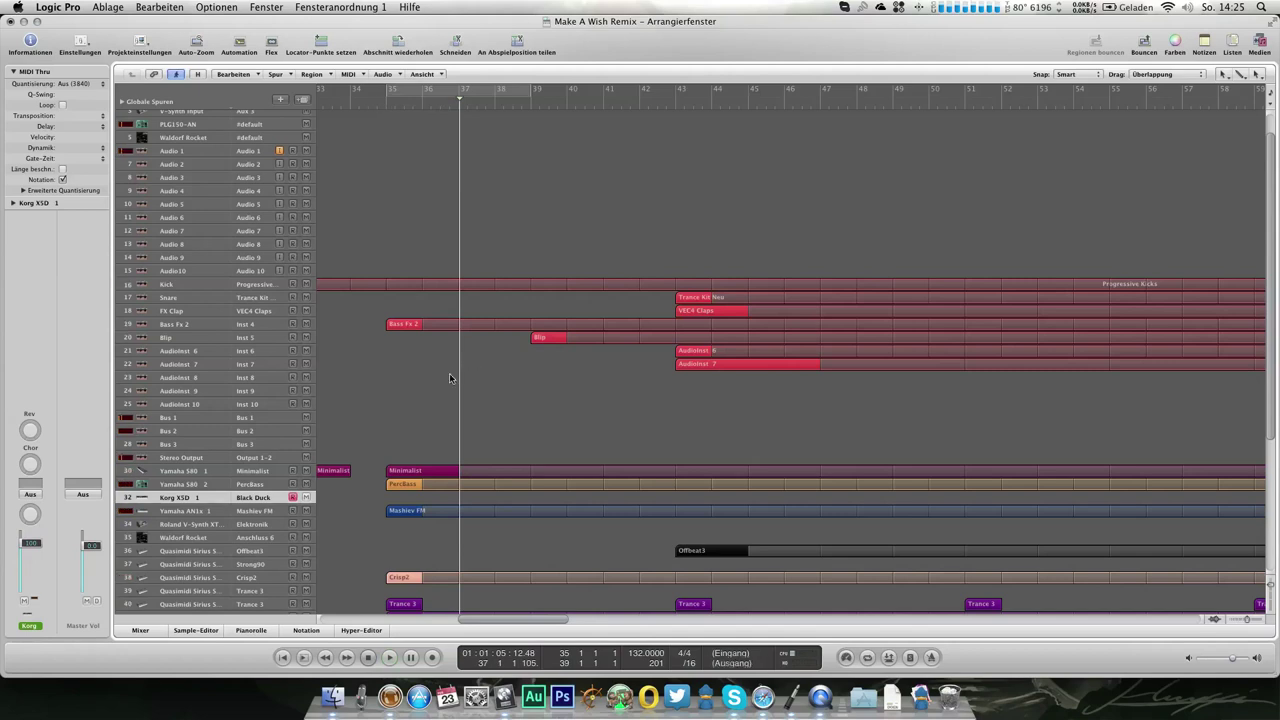
Rename the AudioInst 6 track as Pluck Synth and the AudioInst 7 track as Pad
left_click(260, 352)
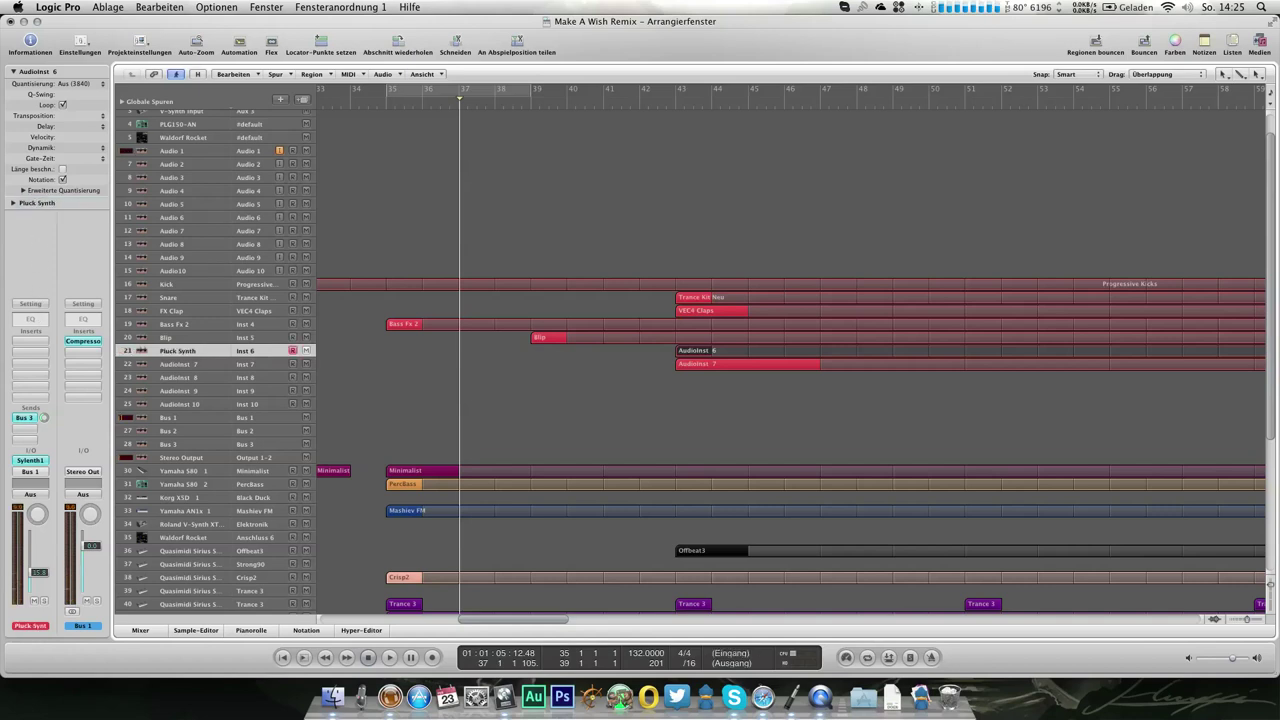
left_click(170, 366)
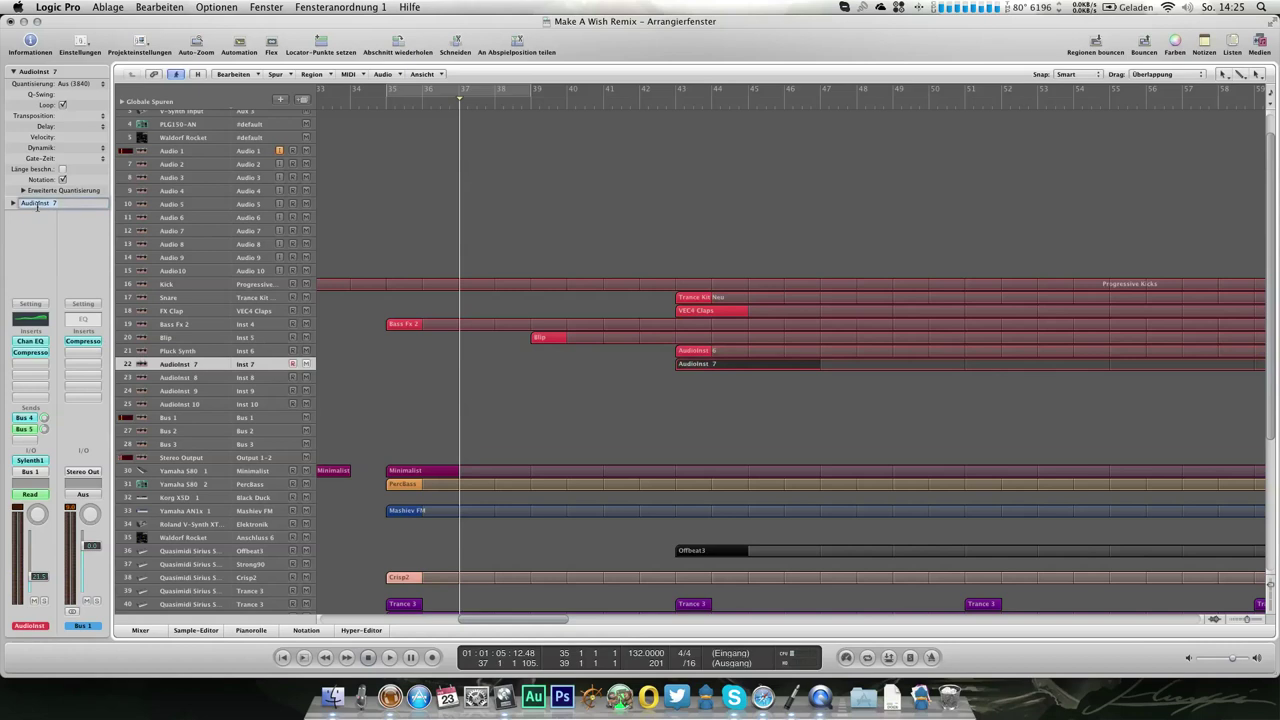
left_click(188, 393)
Load LennarDigital's Sylenth1 on the AudioInst 8 track, reset it to the Init preset and close the plug-in window
left_click(191, 377)
left_click(43, 452)
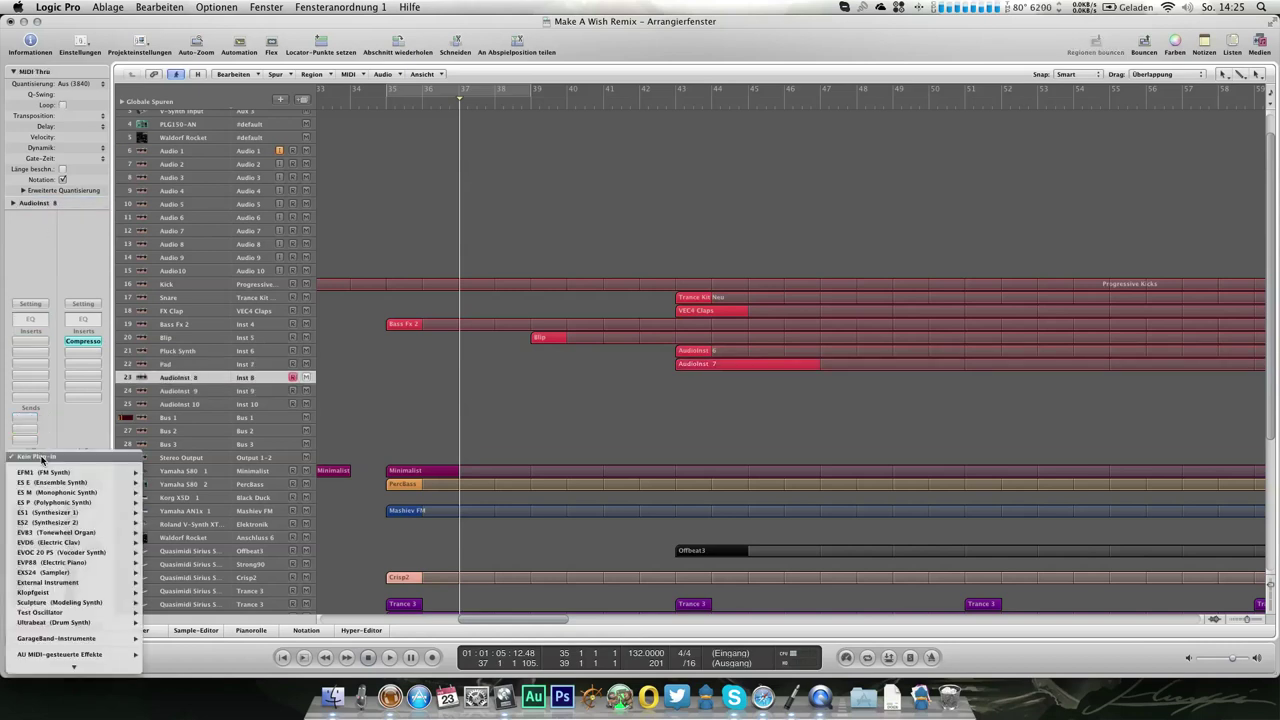
mouse_move(92, 576)
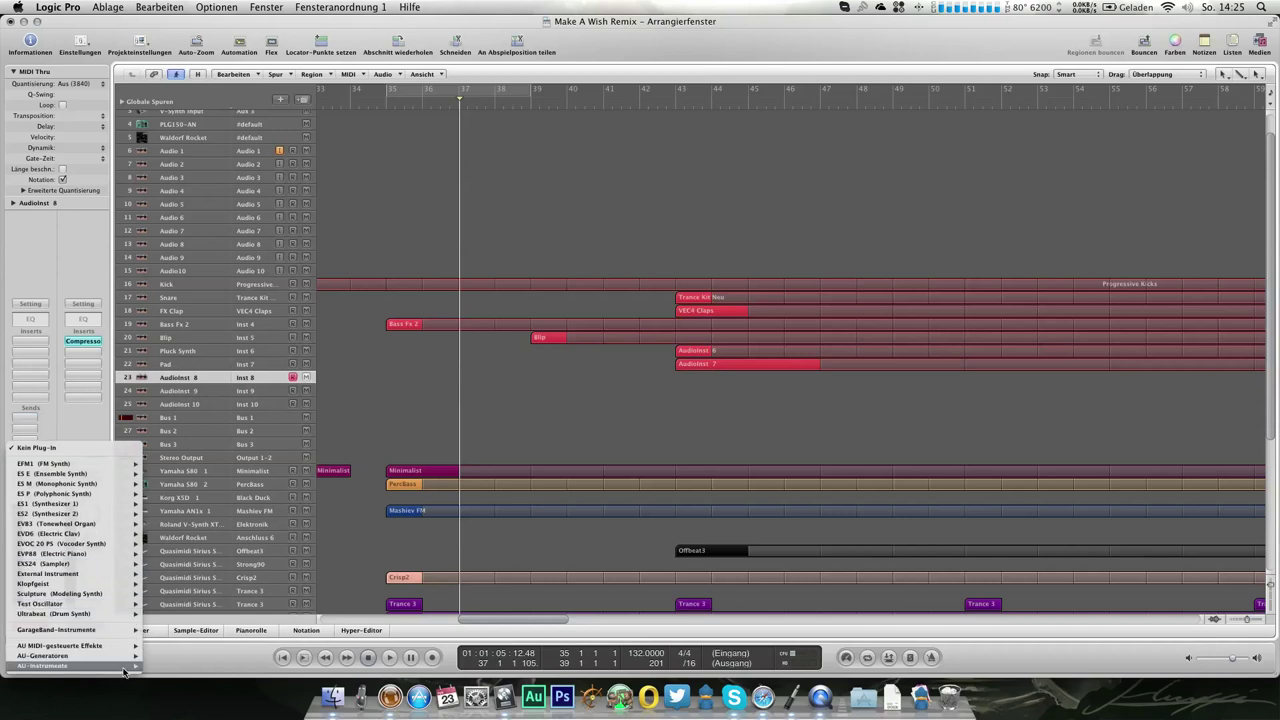
mouse_move(75, 665)
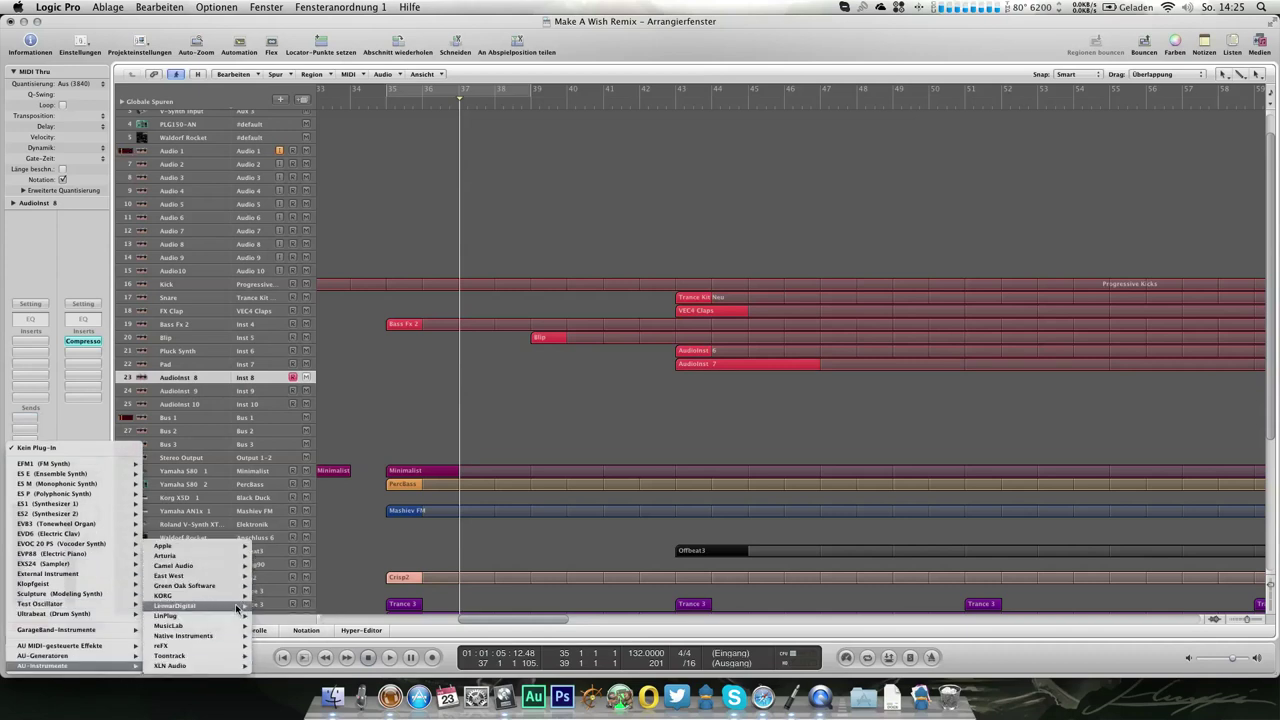
left_click(344, 606)
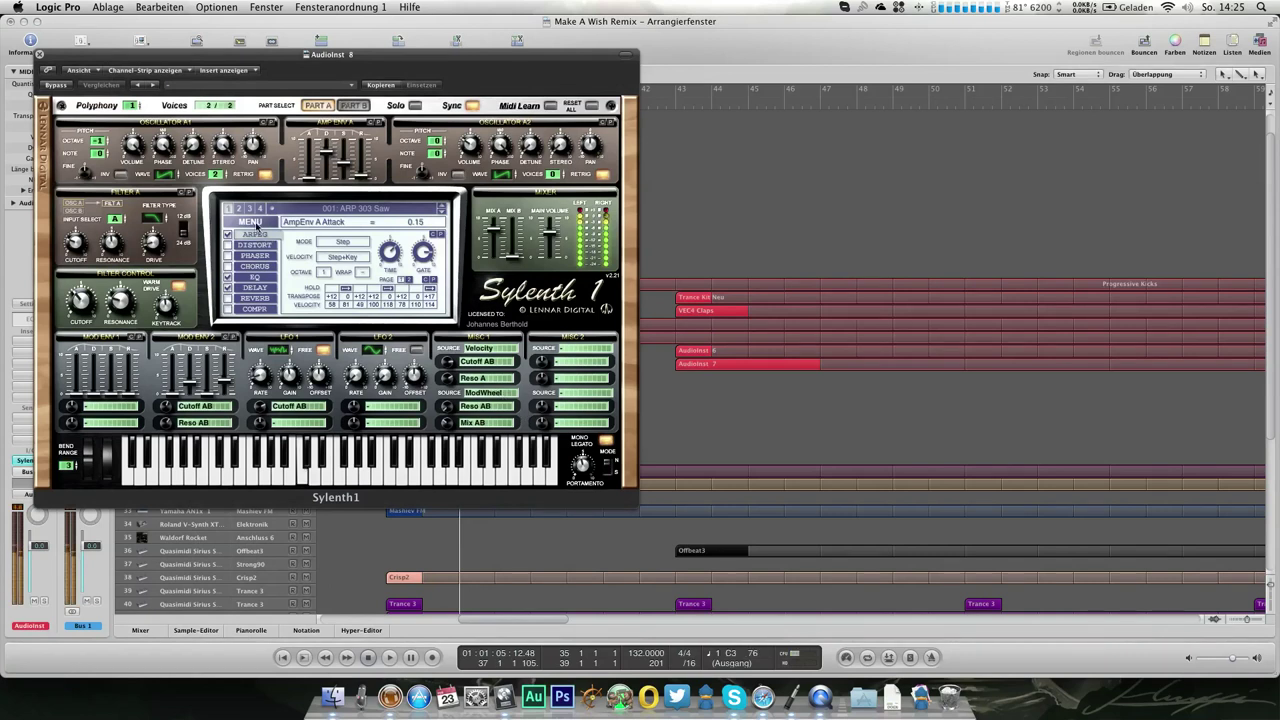
left_click(254, 223)
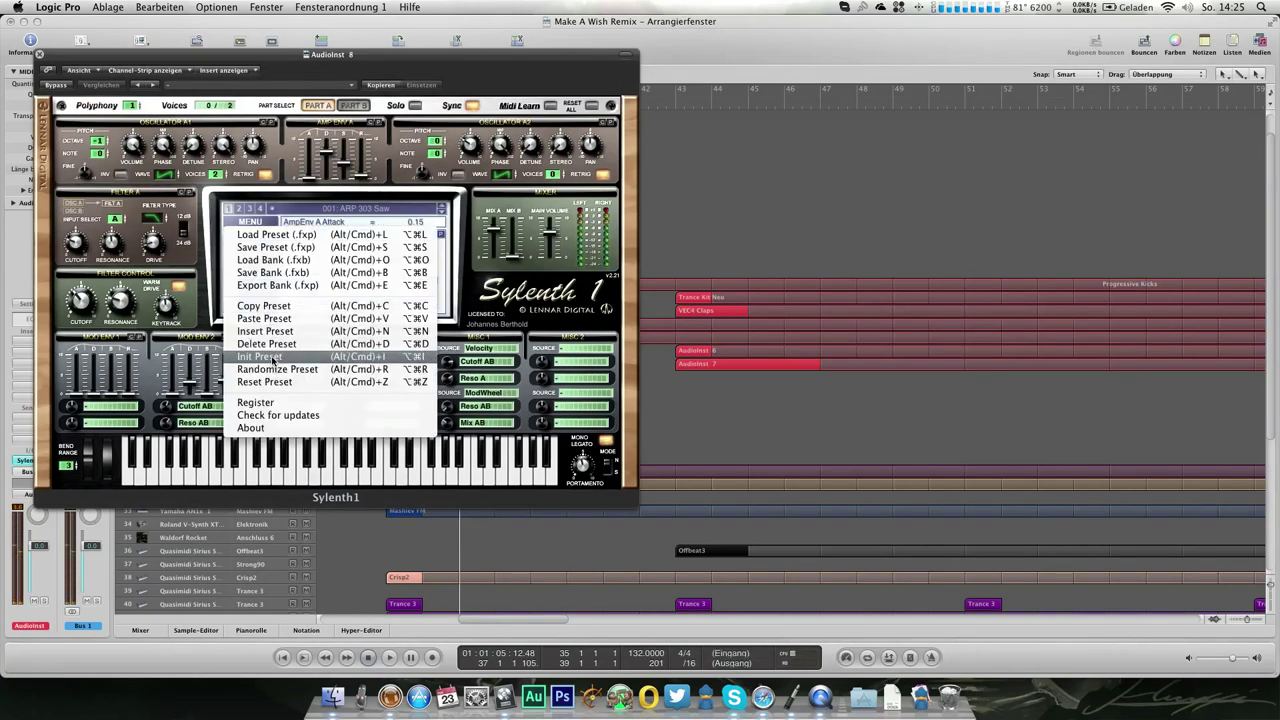
left_click(272, 358)
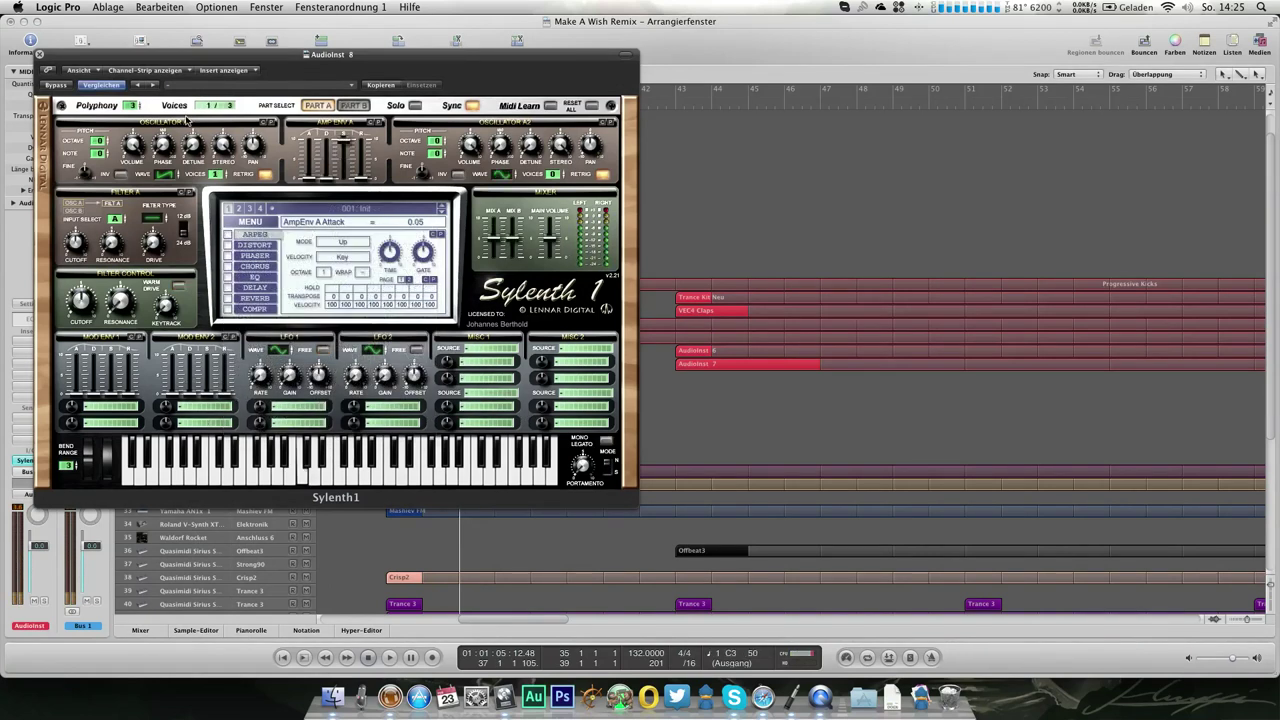
left_click(40, 55)
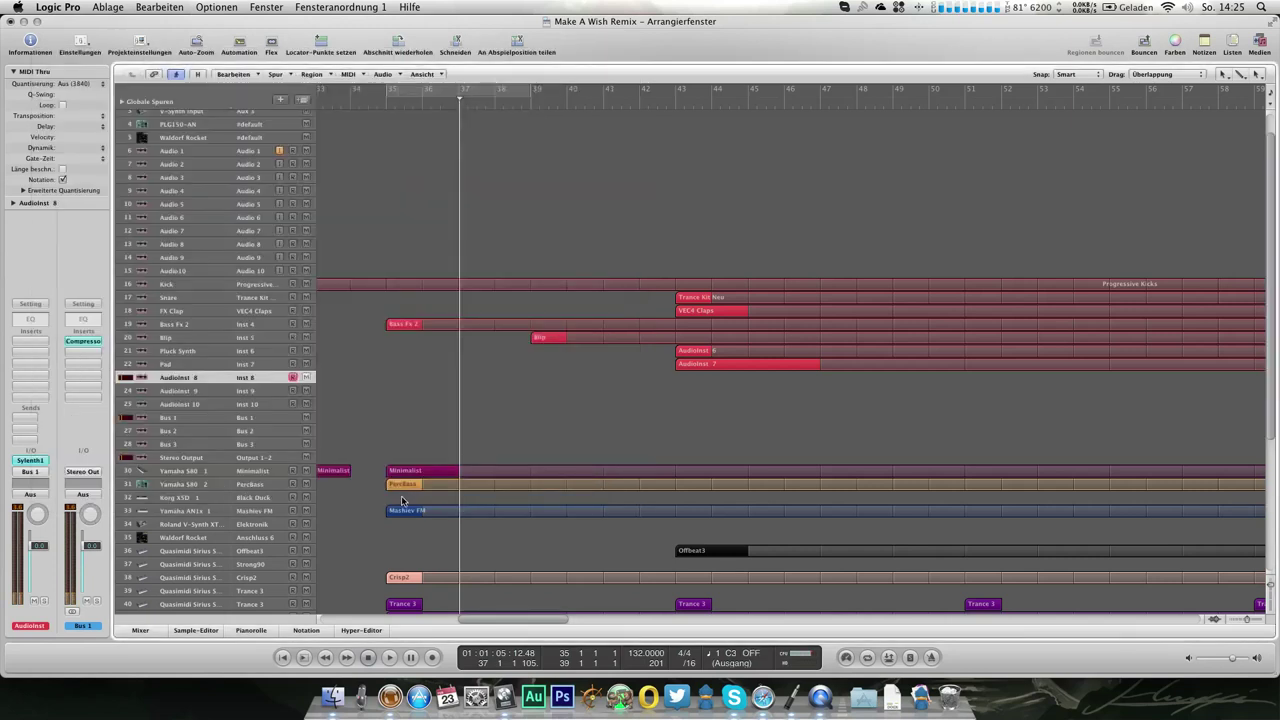
Copy the Mashiev FM region at bar 35 to the AudioInst 8 track and open the copy in the Piano Roll
left_click_drag(395, 512, 403, 380)
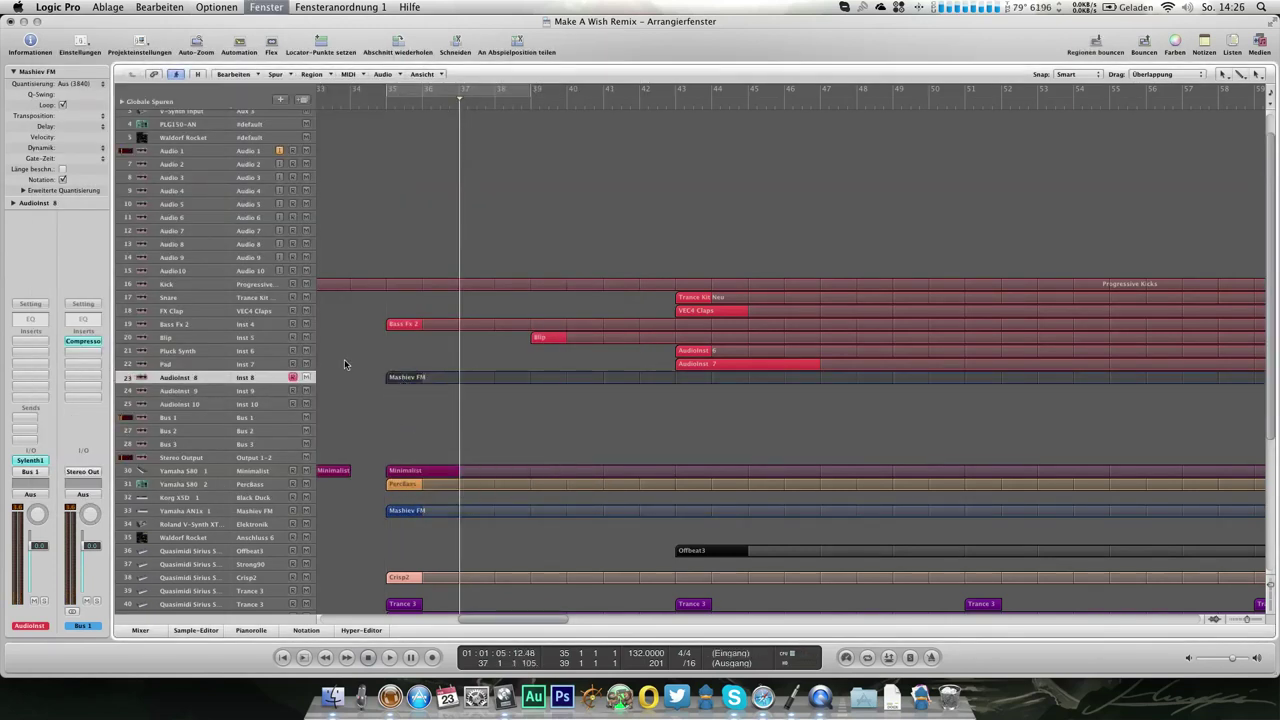
double_click(395, 380)
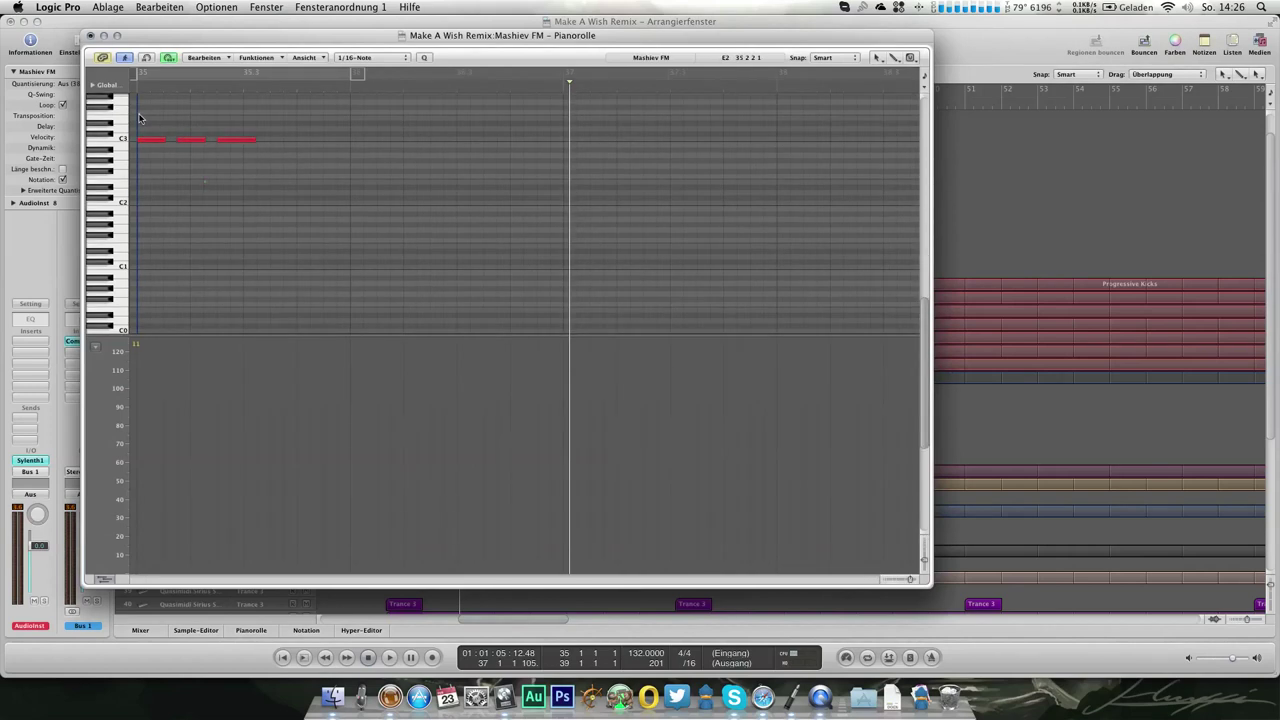
Loop bars 35 to 39 with AudioInst 8 soloed and set Sylenth1's oscillator A1 to octave -1 and A2 to octave -2
left_click(90, 36)
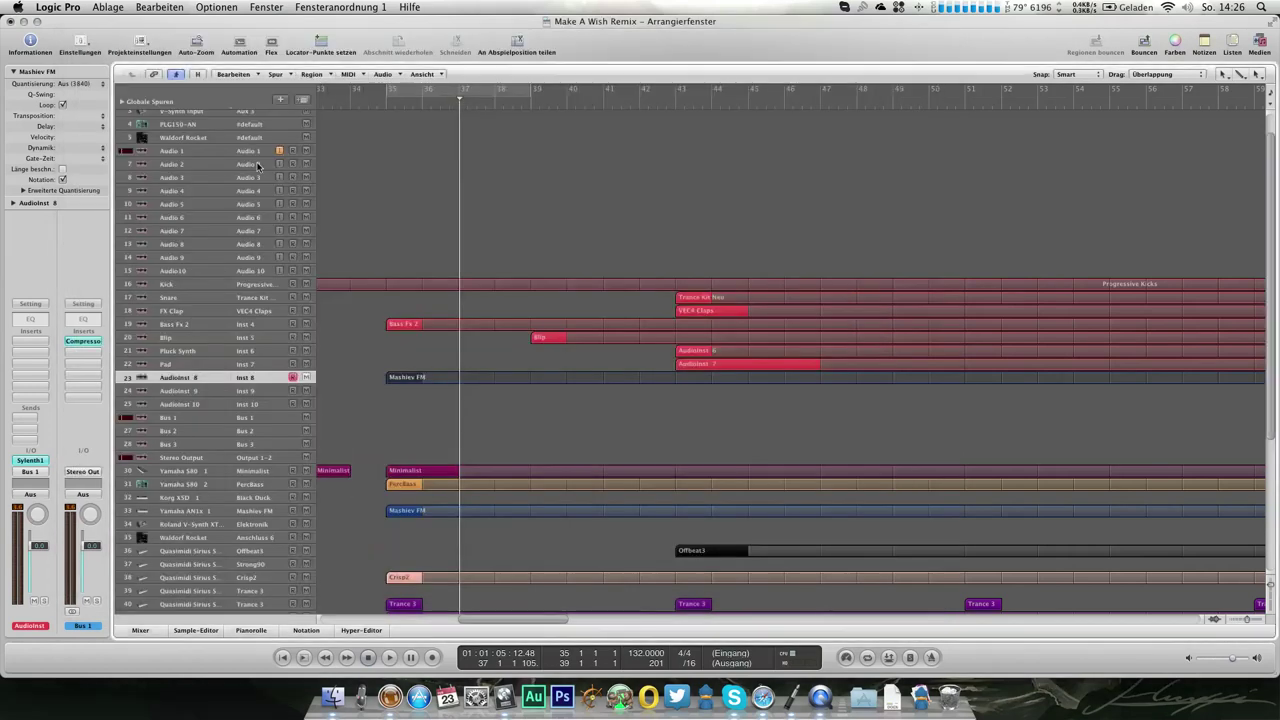
left_click_drag(395, 93, 532, 93)
key("s")
key("space")
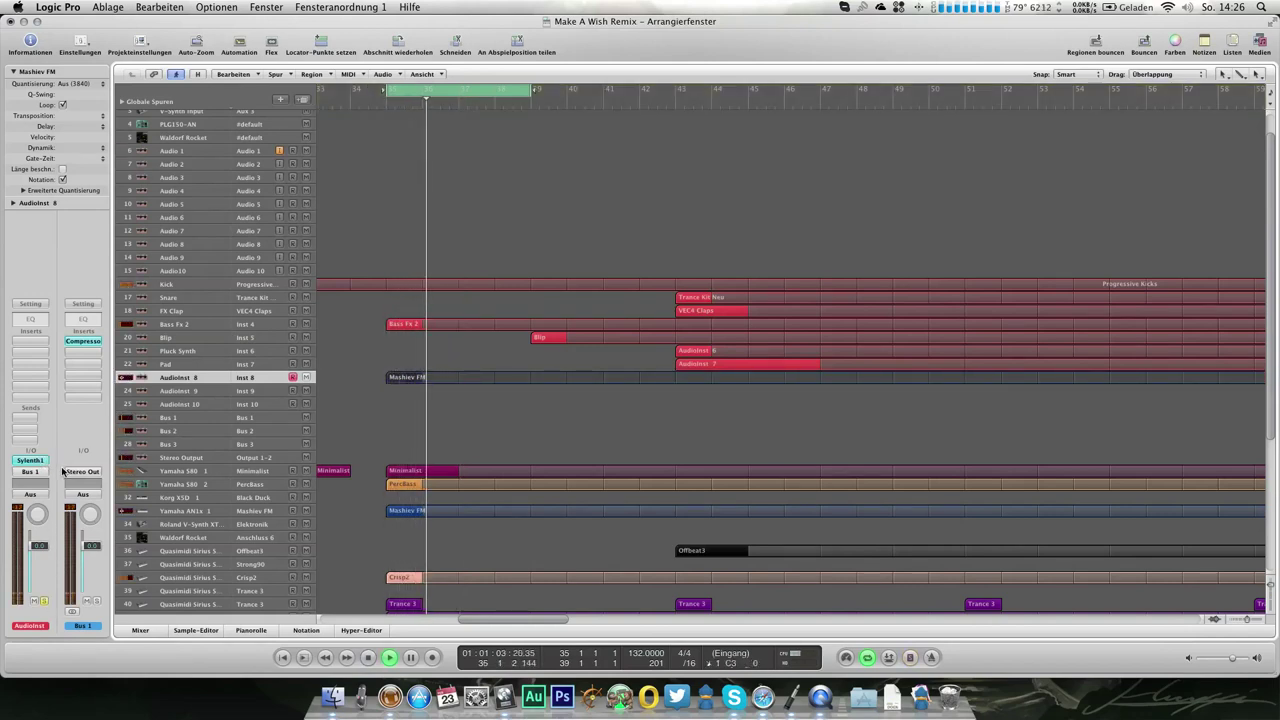
left_click(40, 462)
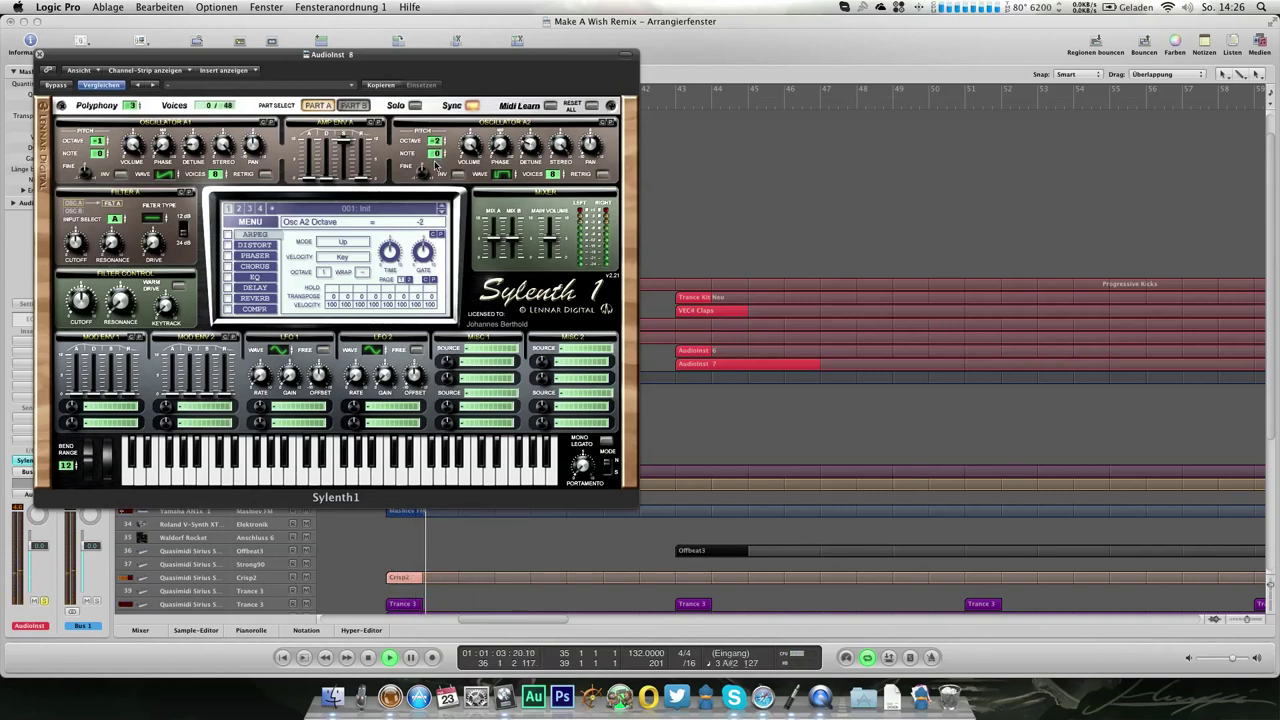
left_click(40, 54)
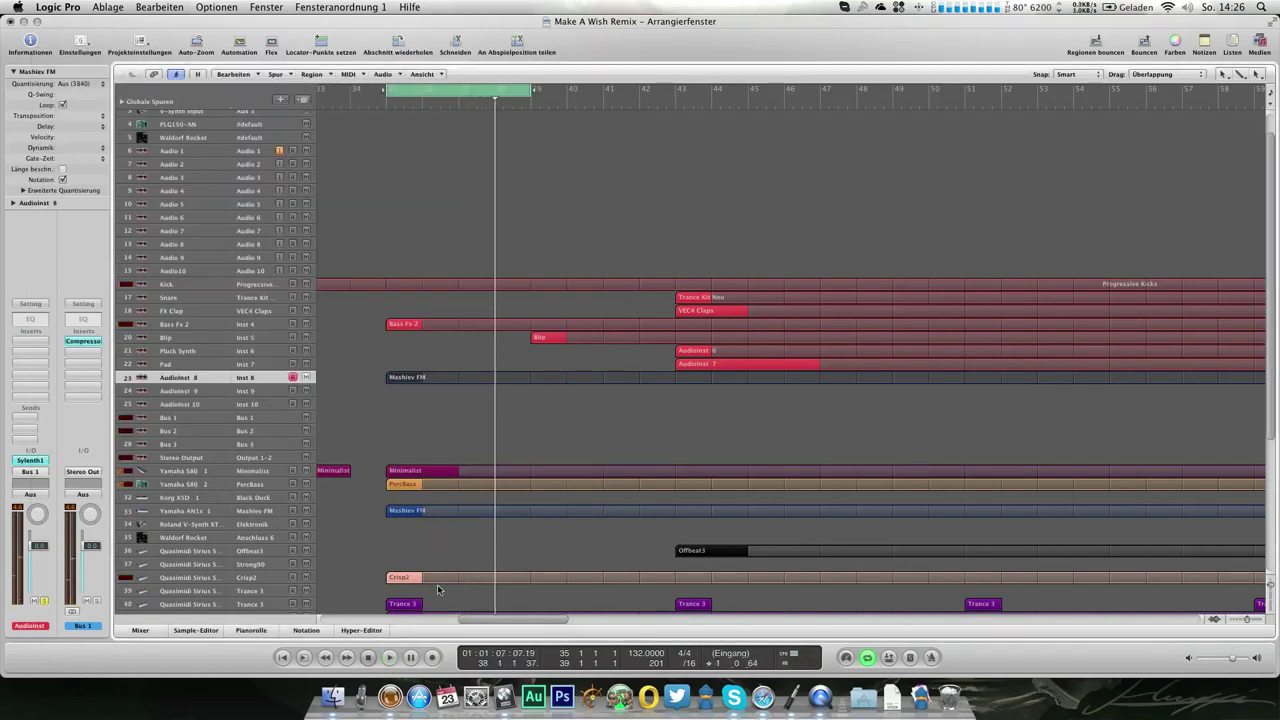
Solo both Mashiev FM regions together during looped playback and lower the AudioInst 8 volume to balance the two layers
left_click(399, 512, "shift")
key("space")
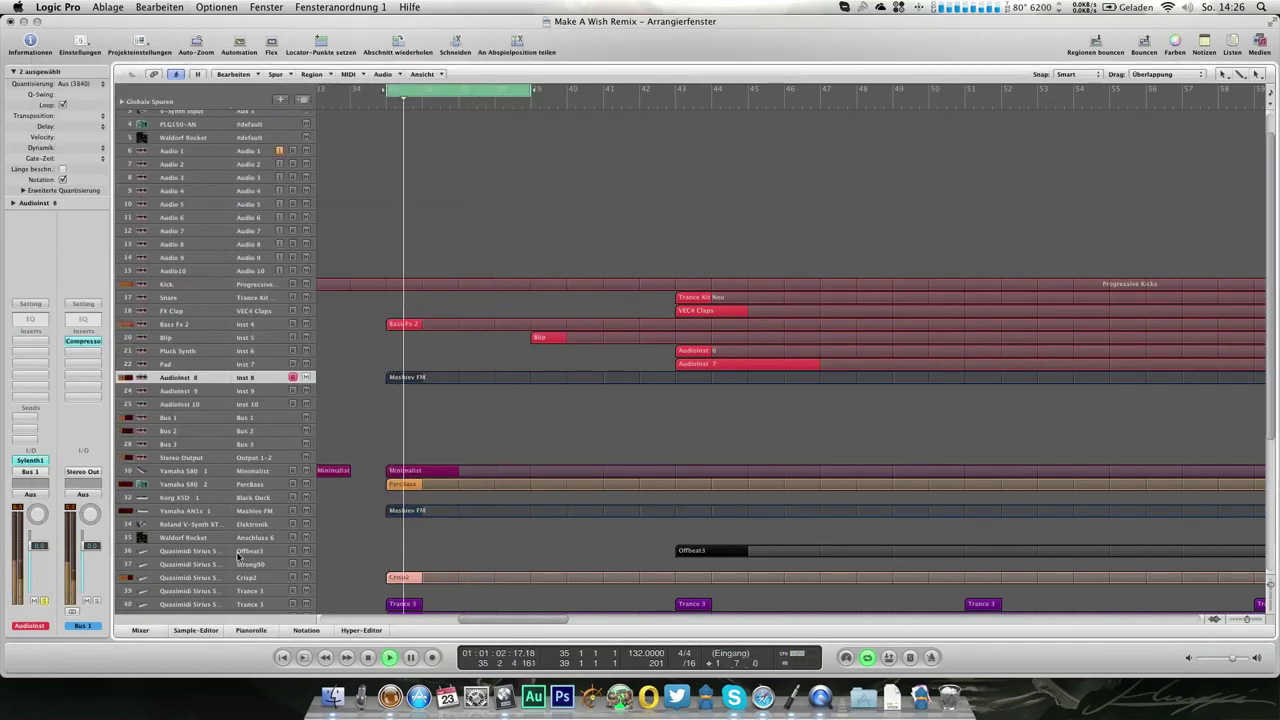
key("s")
key("space")
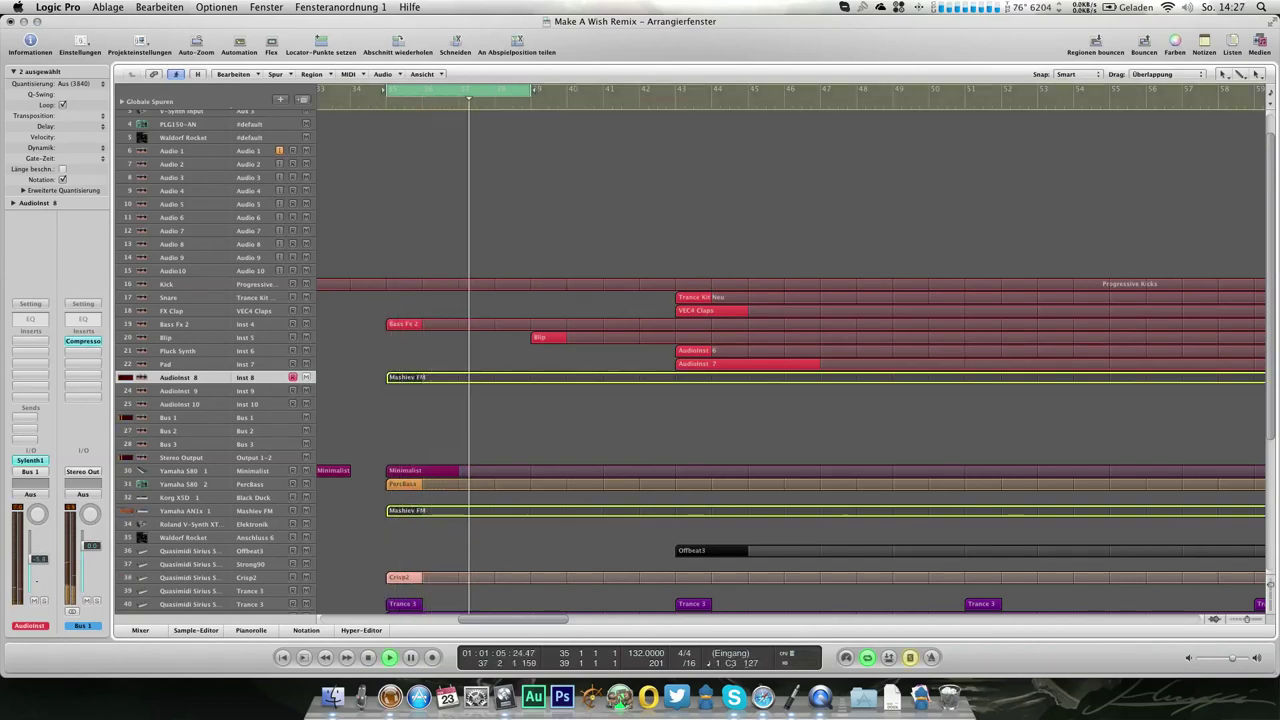
Add a Channel EQ to AudioInst 8 with a 24 dB/Oct low cut at 198 Hz and compare the soloed layers with the mix
double_click(30, 318)
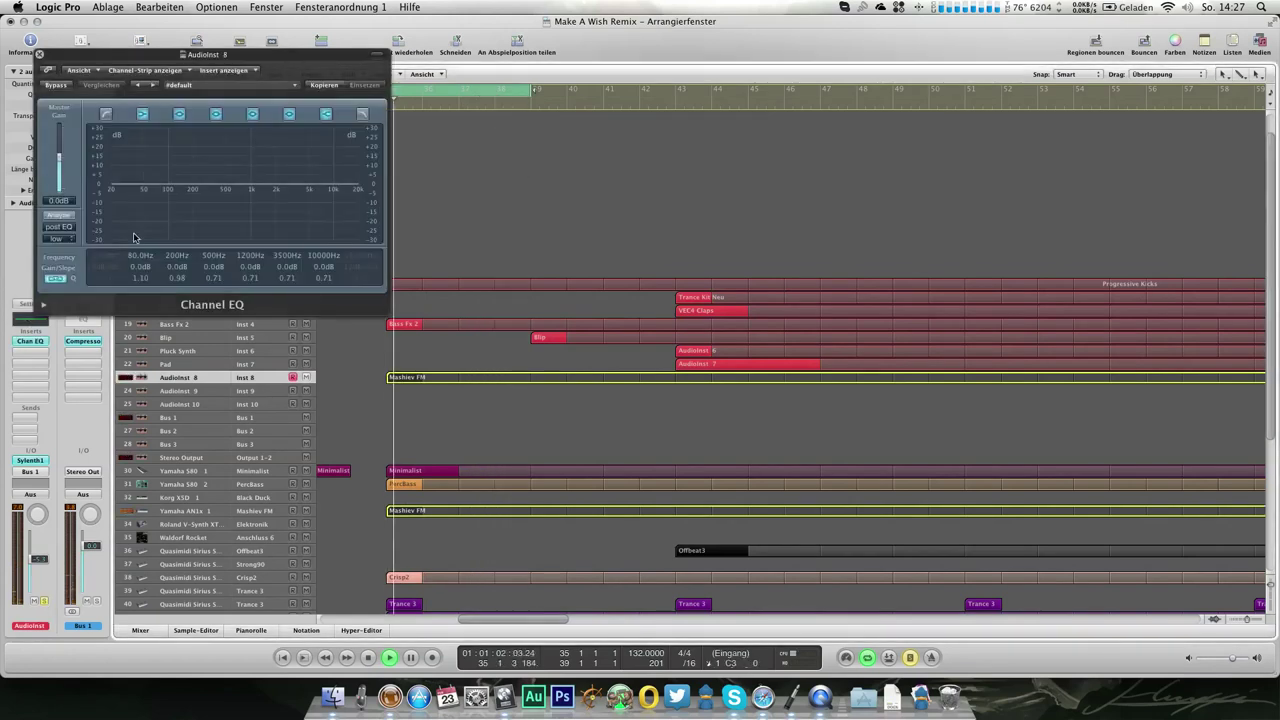
left_click(106, 115)
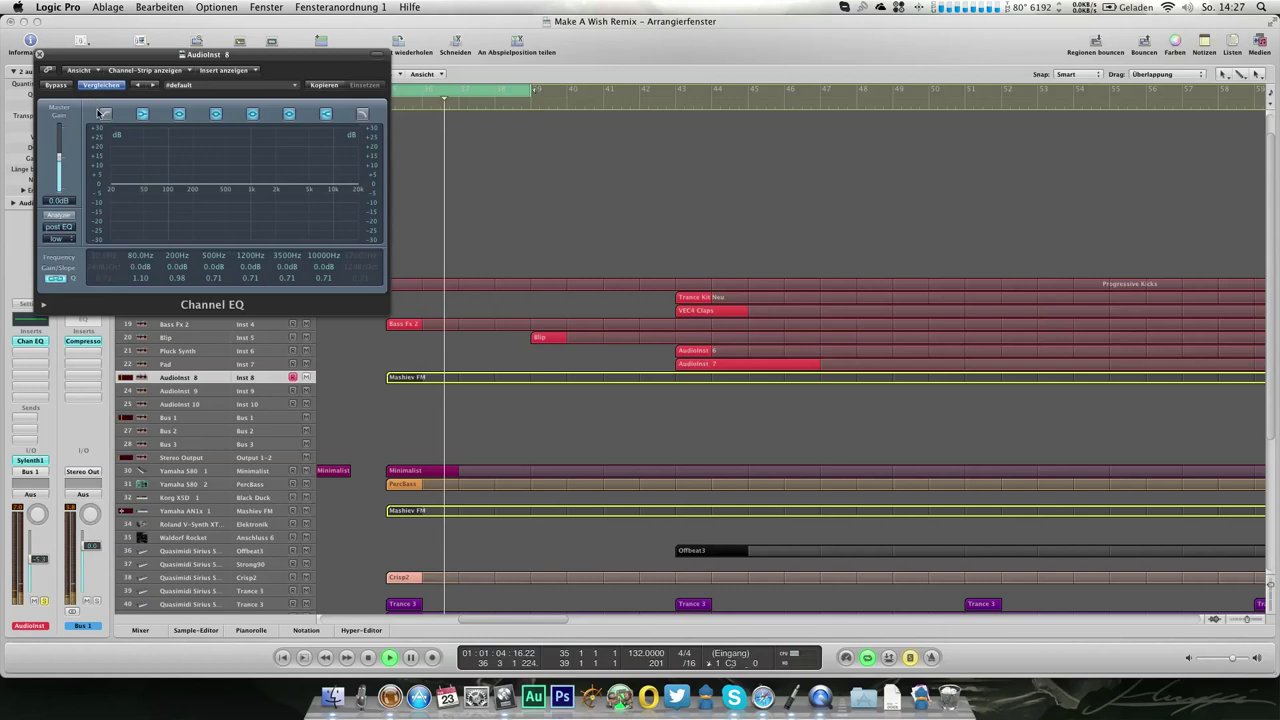
left_click(106, 115)
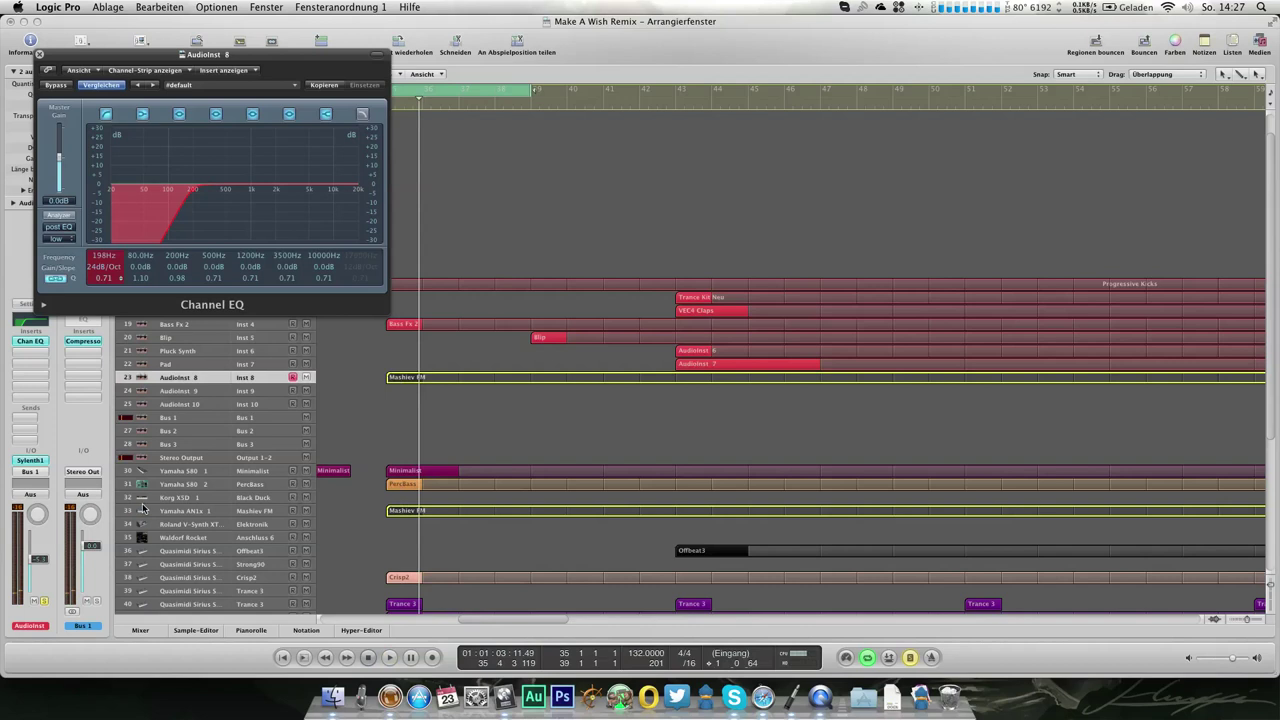
key("s")
key("space")
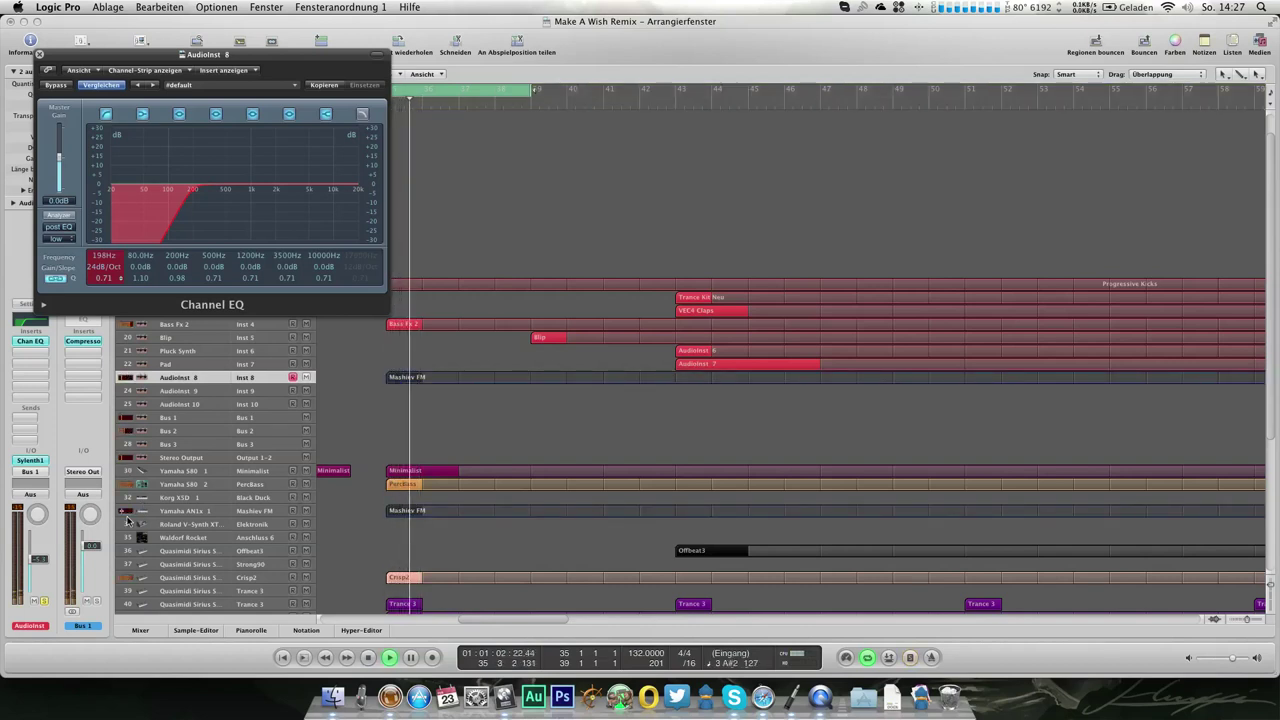
key("s")
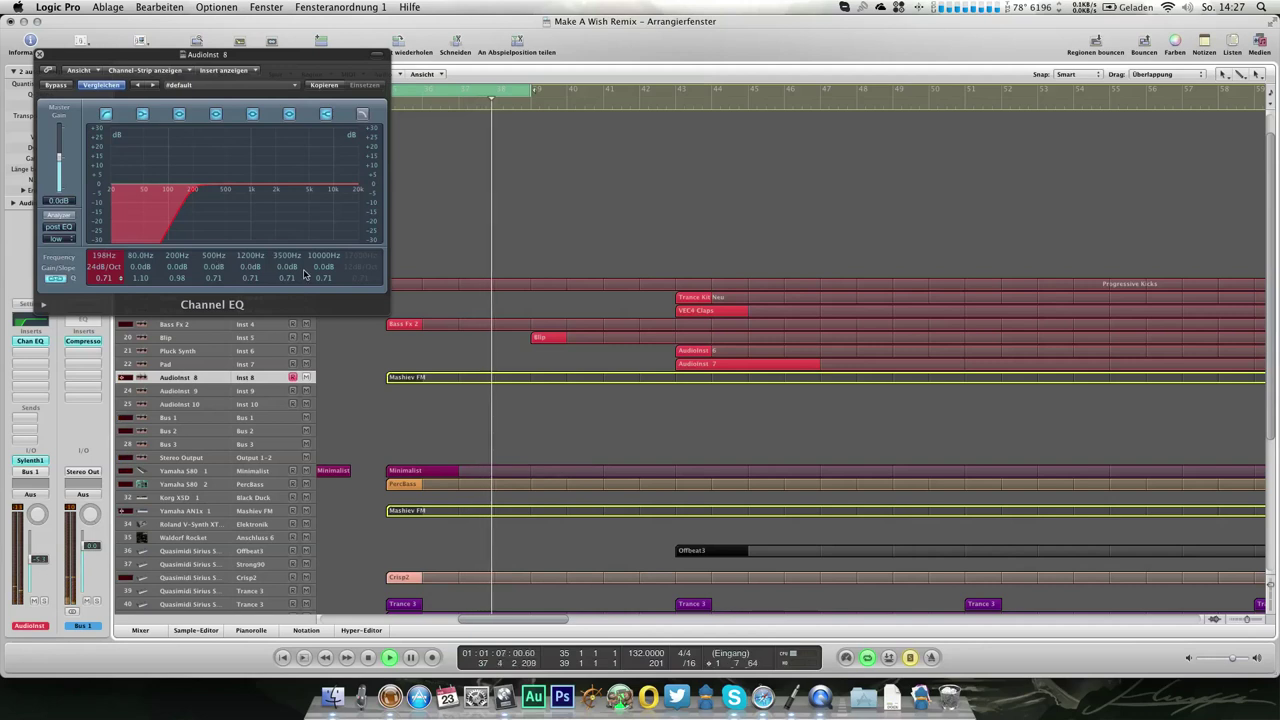
Boost the Channel EQ's sixth band by about 4.5 dB at 14600 Hz and close the EQ window
left_click_drag(291, 267, 279, 202)
mouse_move(289, 280)
left_mouse_down()
mouse_move(290, 291)
mouse_move(285, 270)
left_mouse_up()
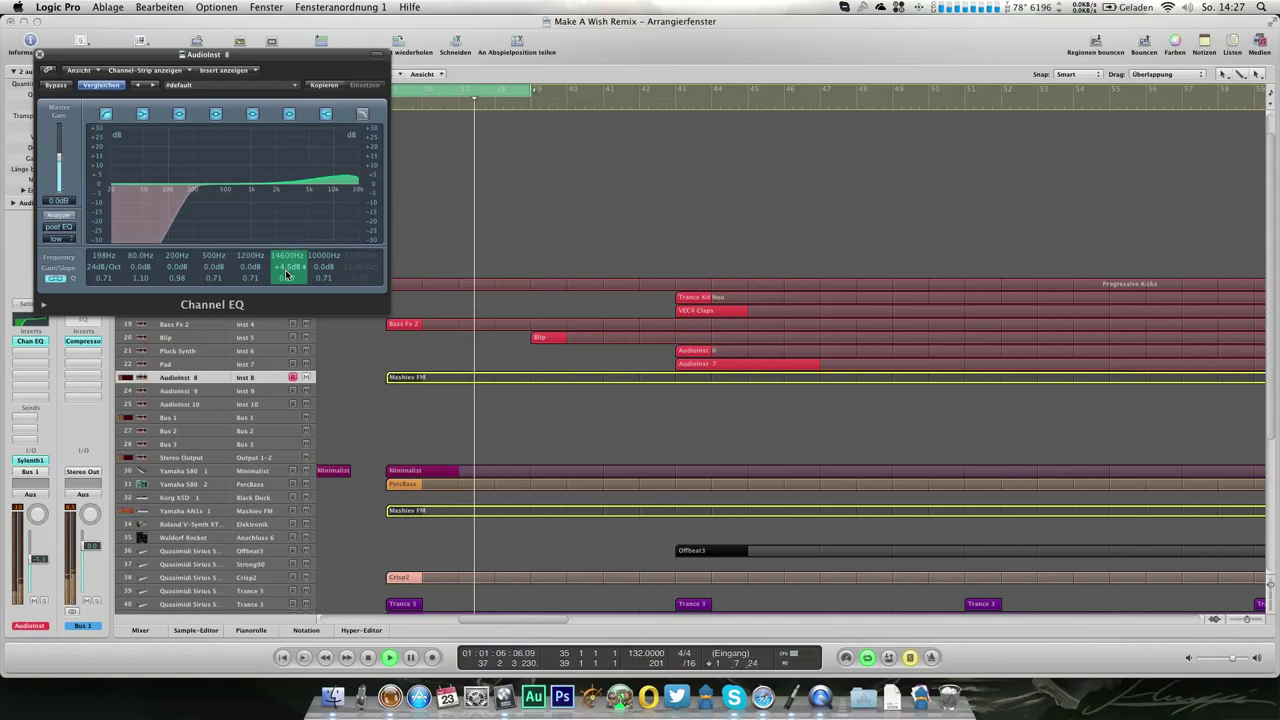
left_click(40, 55)
Turn off the cycle range, play the full mix from before bar 35 and lower the AudioInst 8 volume slightly
left_click(354, 103)
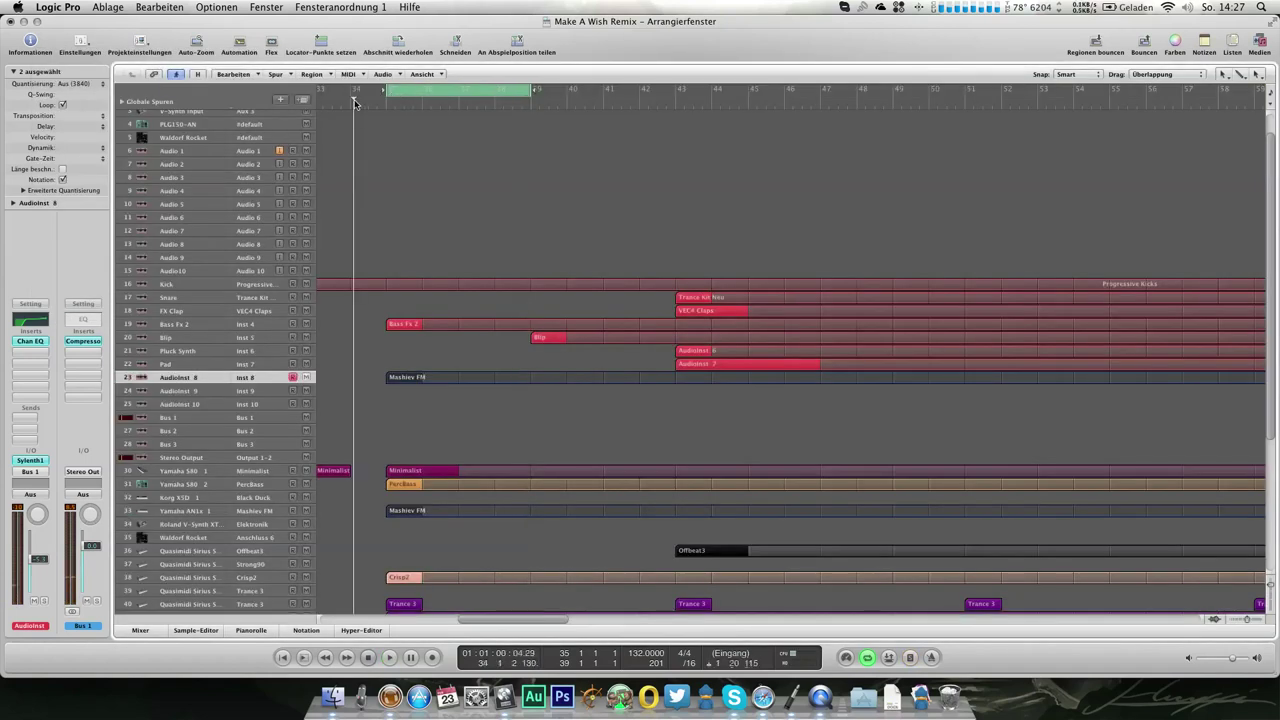
left_click(392, 92)
key("space")
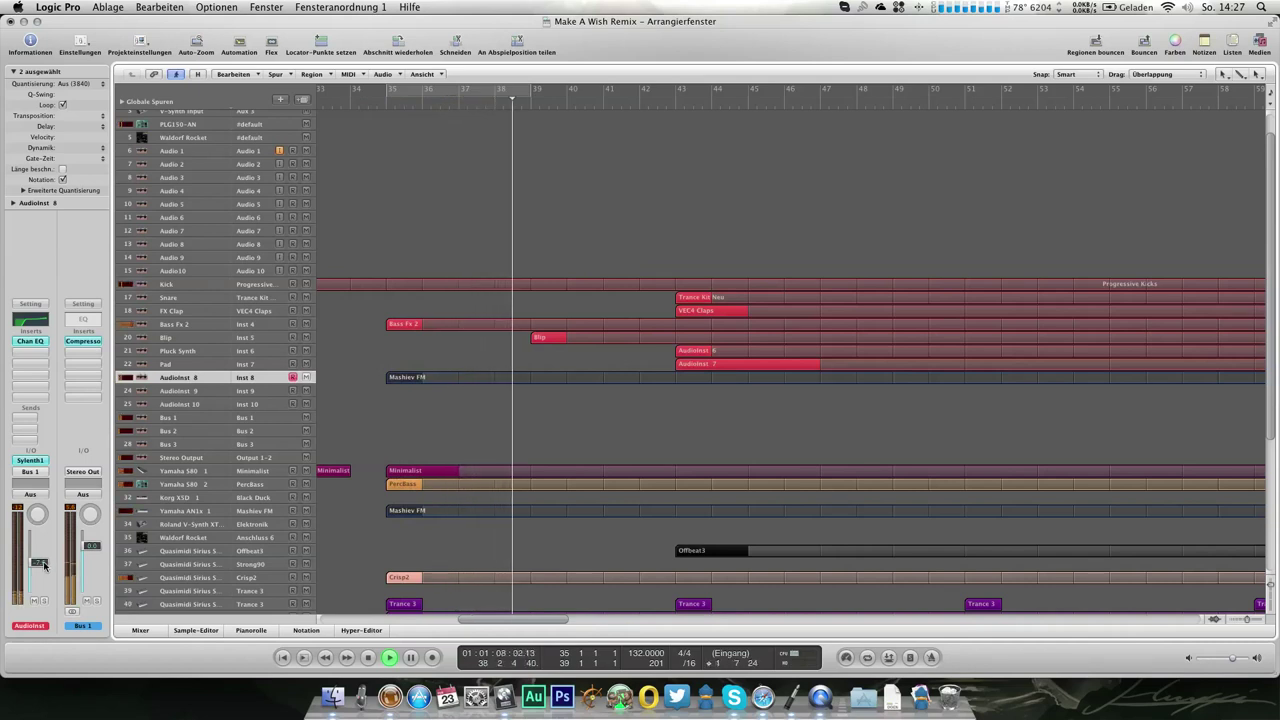
key("space")
Try moving the Bass Fx 2 note to the start of bar 35 and listen to it in the mix
left_click(418, 338)
left_click_drag(348, 316, 417, 338)
key("super+6")
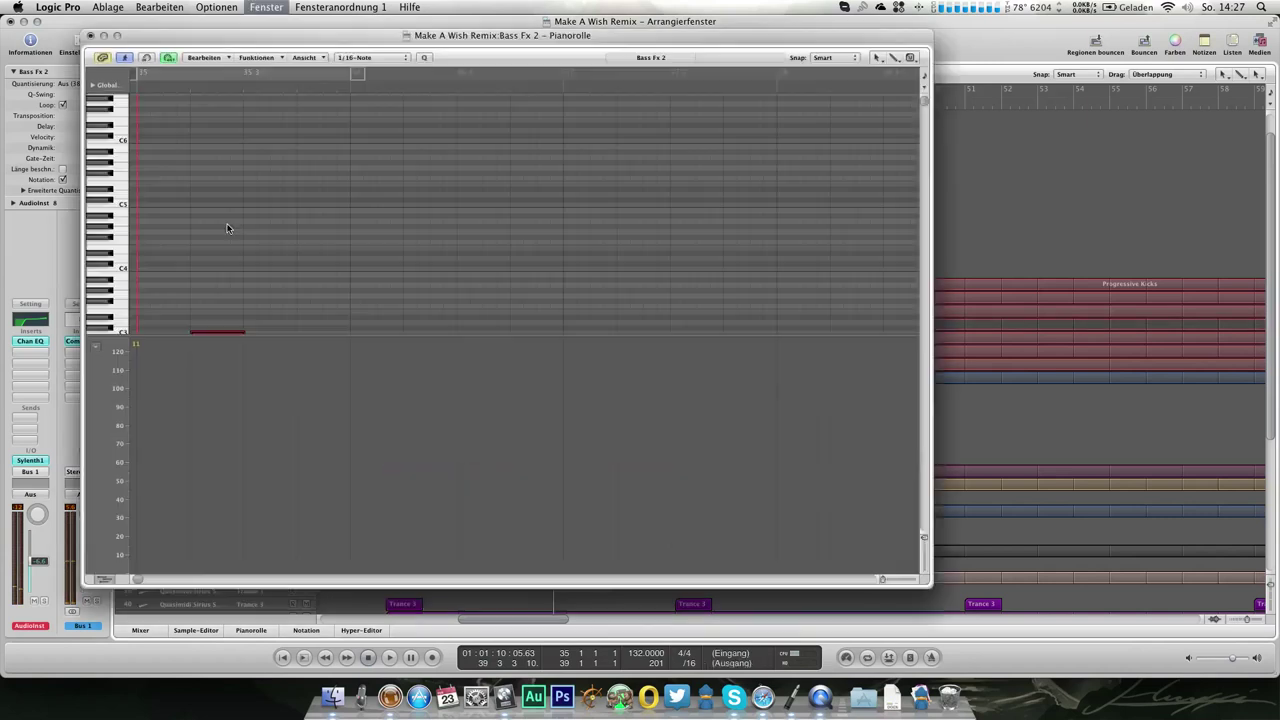
left_click_drag(211, 296, 154, 293)
key("space")
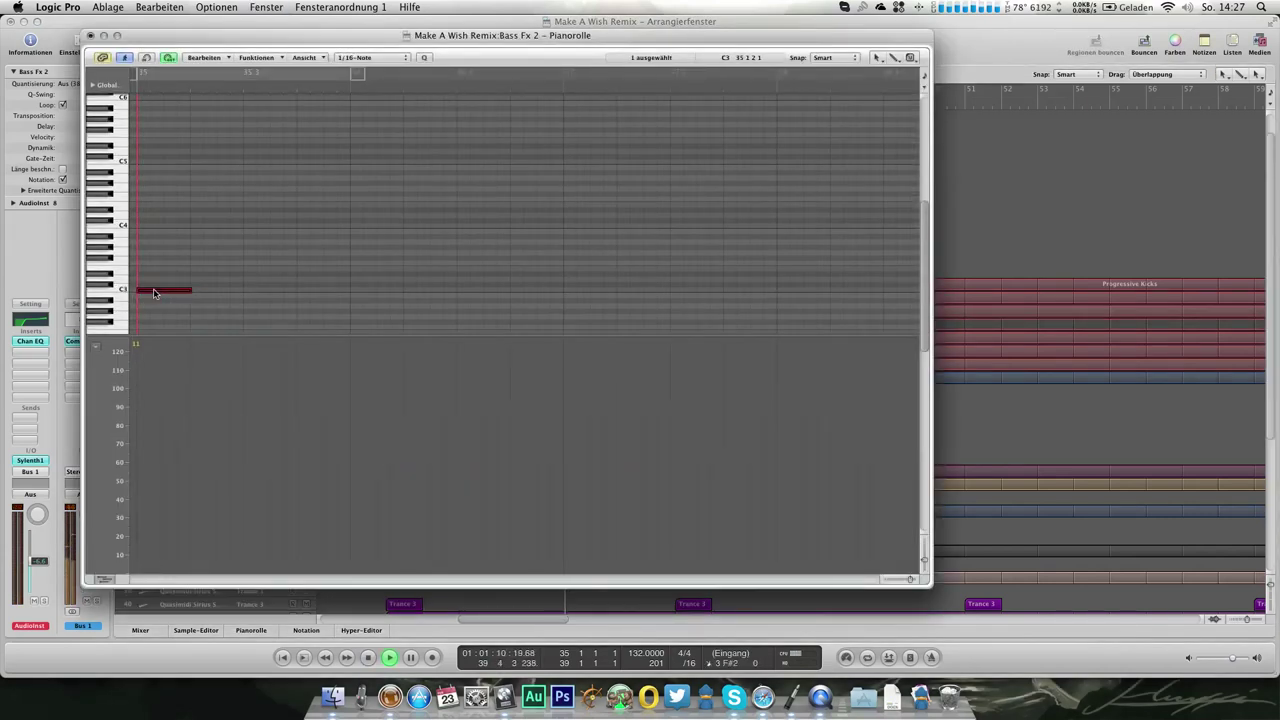
left_click(91, 36)
Shift the Bass Fx 2 note to an eighth after the start of bar 35, play the result and close the Piano Roll
key("super+6")
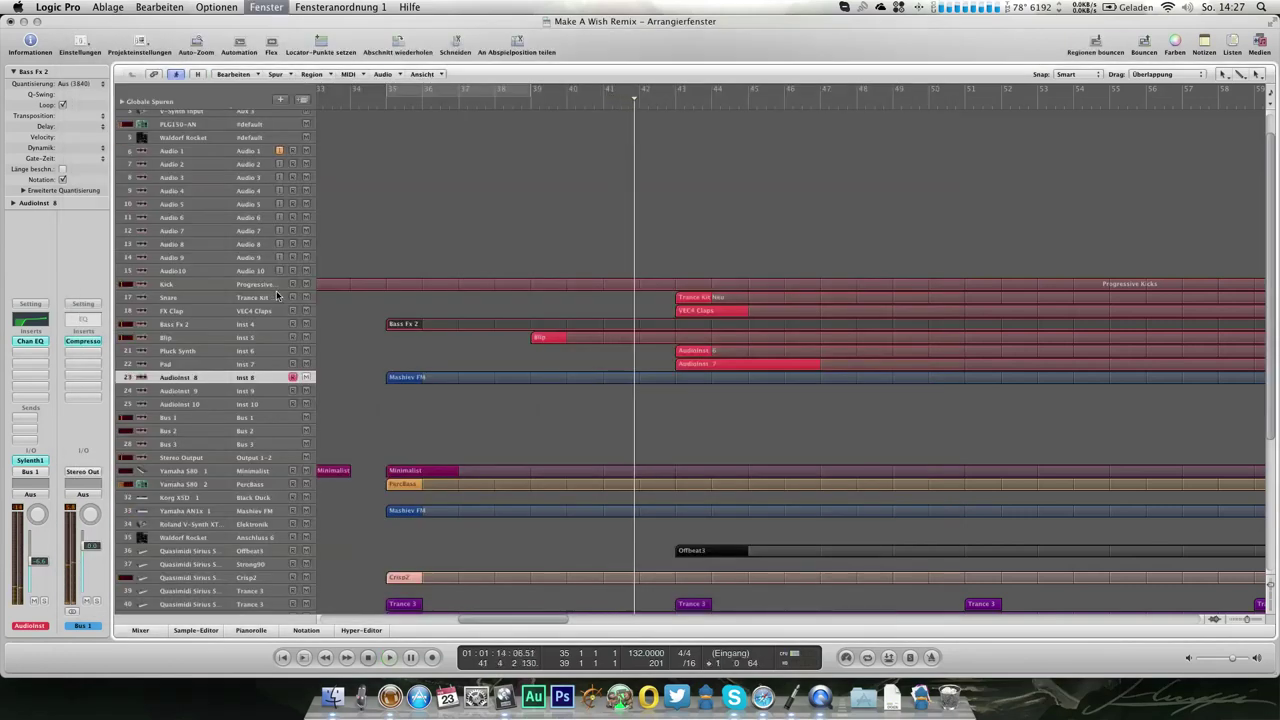
left_click(167, 324)
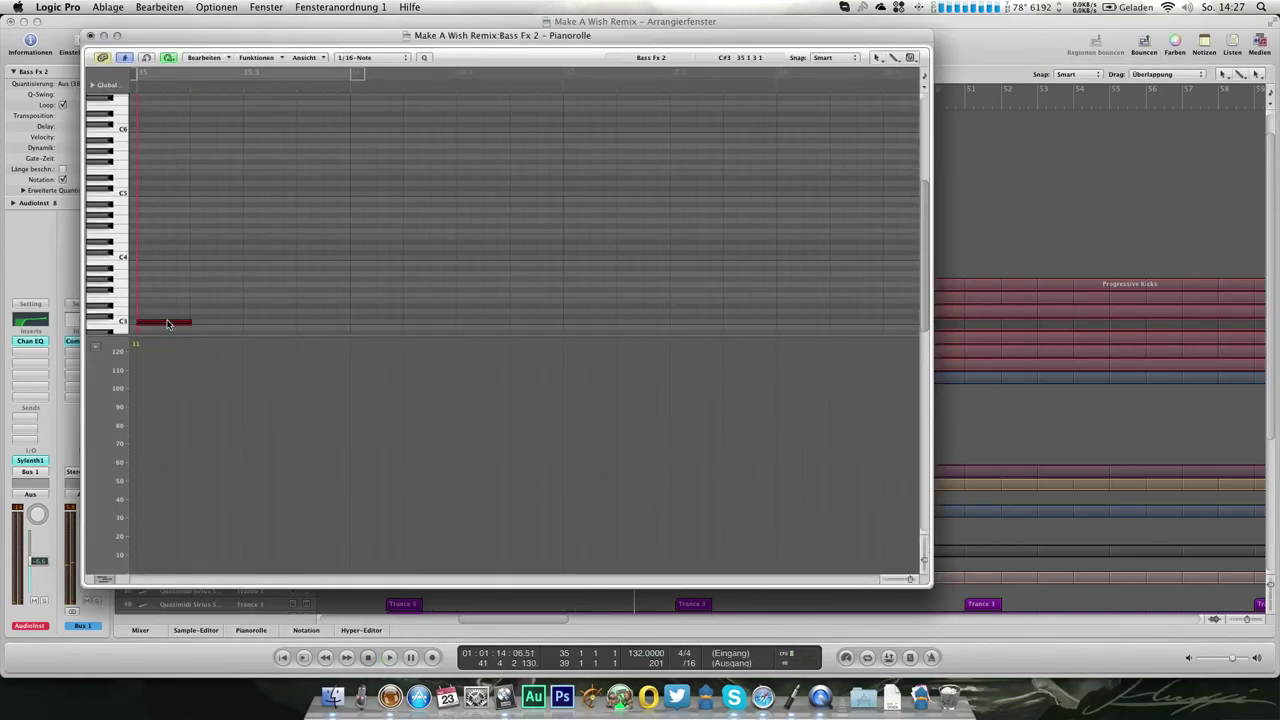
left_click_drag(188, 324, 198, 325)
left_click(193, 324)
key("space")
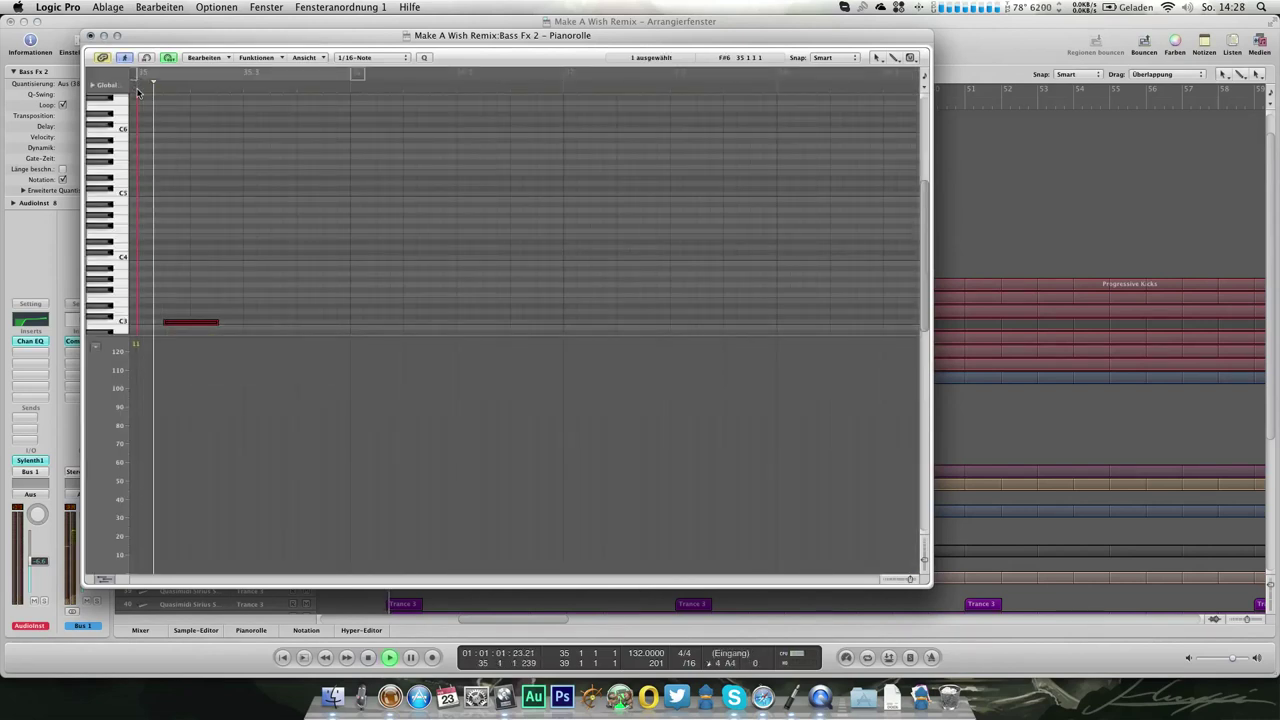
left_click(103, 36)
Try oscillator A1 at octave 0 in the Sylenth1 on AudioInst 8 during playback
left_click(216, 326)
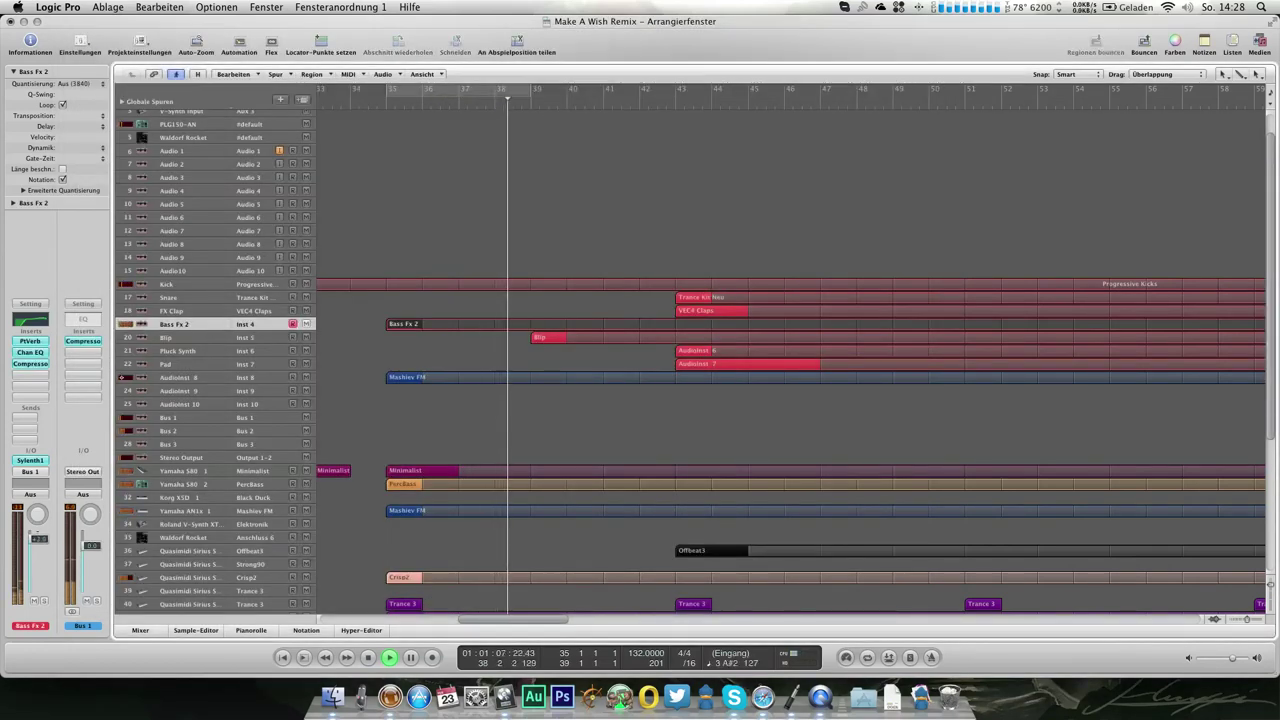
left_click(193, 377)
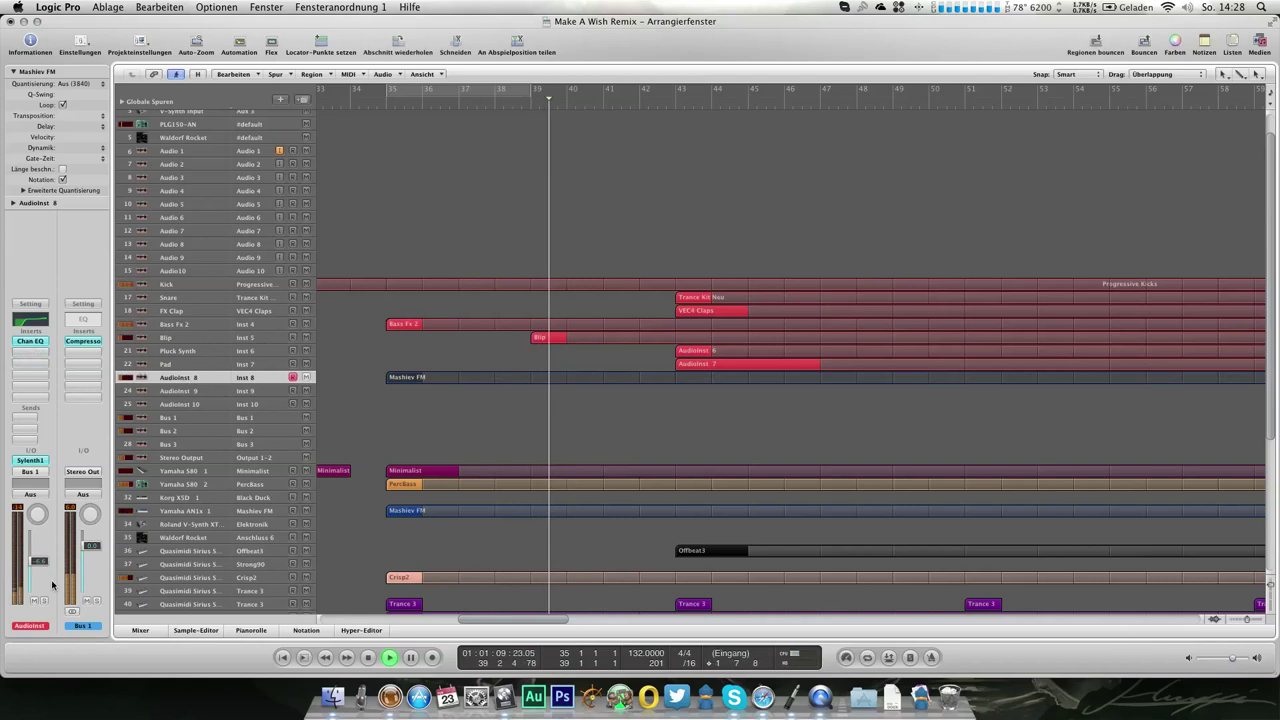
left_click(31, 460)
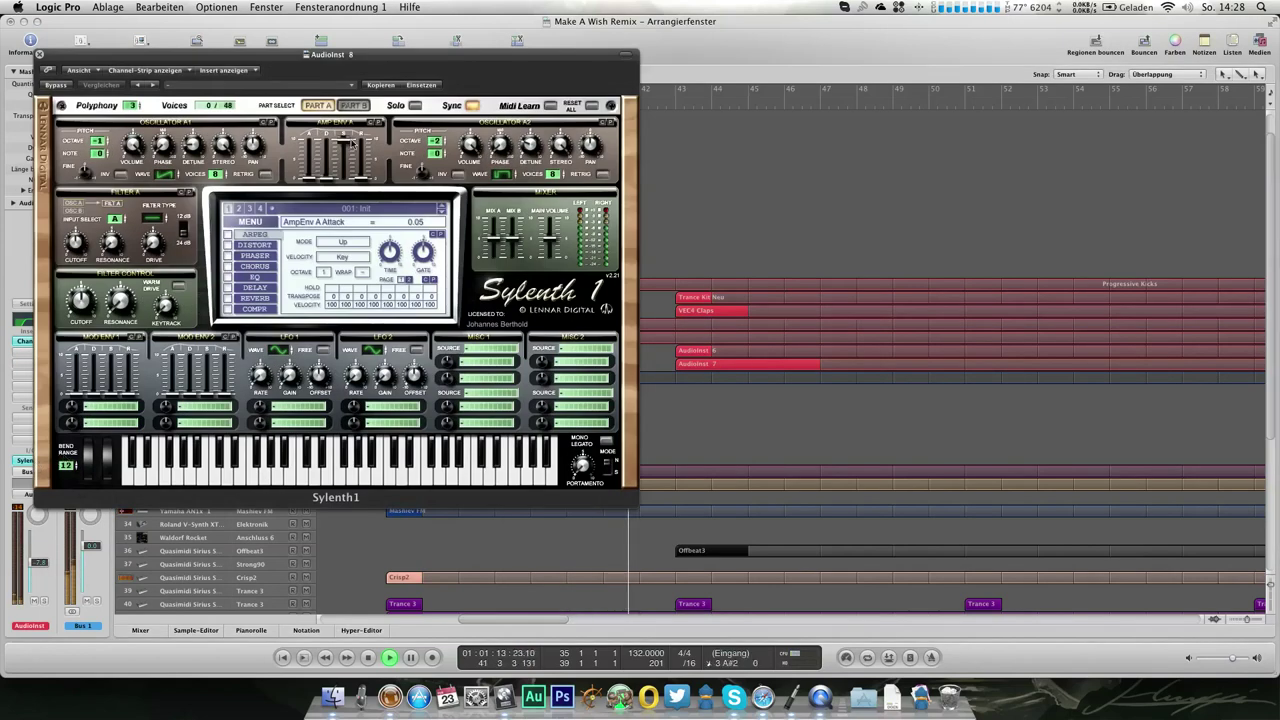
left_click(103, 133)
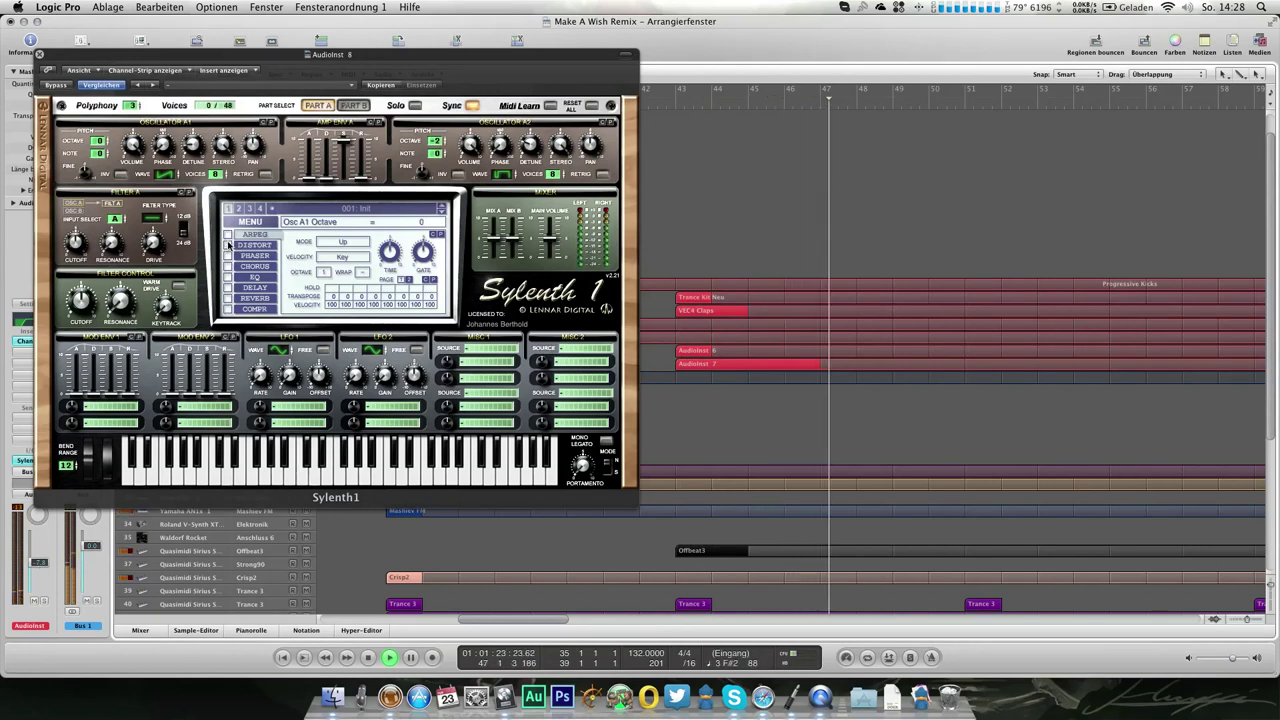
left_click(39, 53)
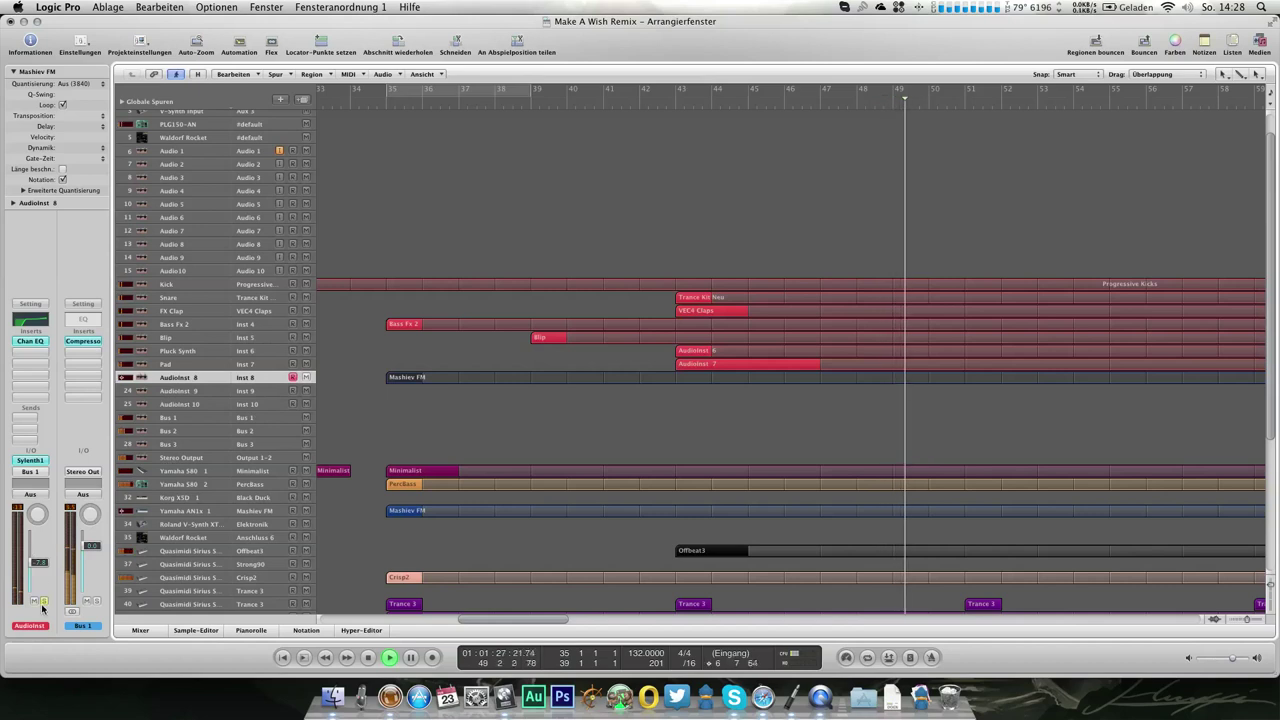
Set Sylenth1's oscillator A1 to octave -1 with the HPulse waveform, unsolo AudioInst 8 and close the plug-in window
left_click(30, 460)
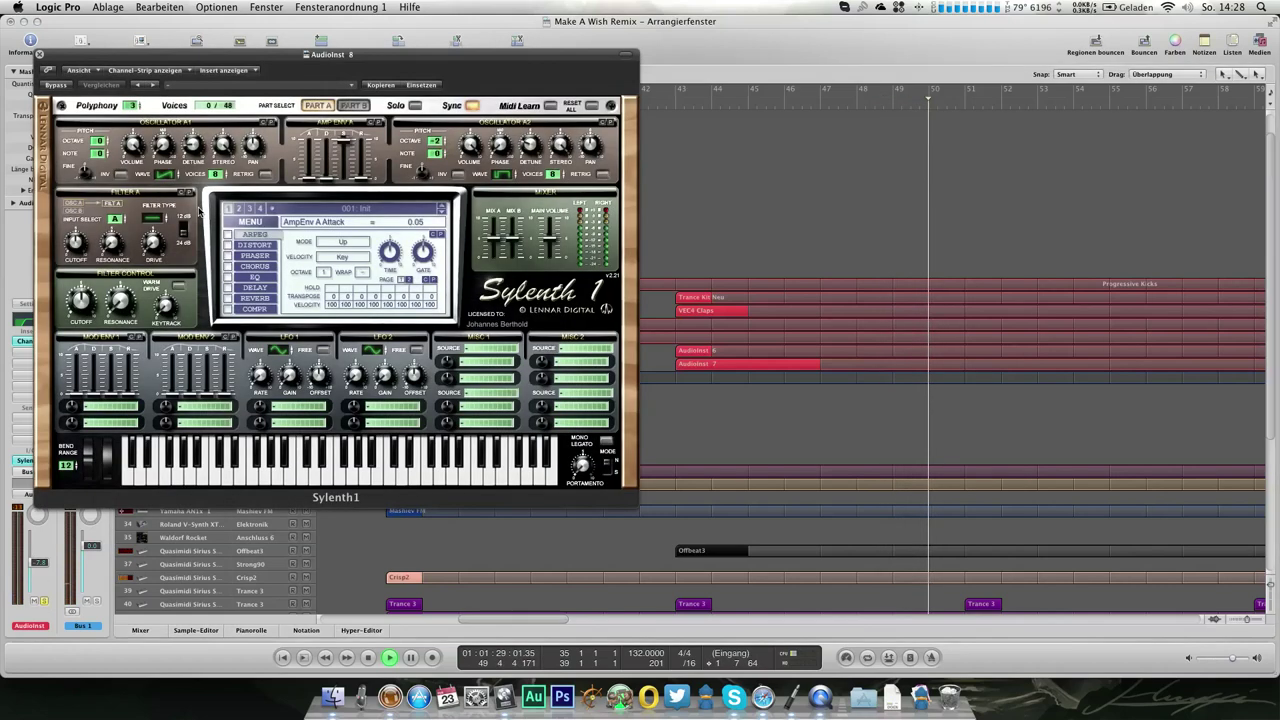
left_click_drag(100, 141, 100, 148)
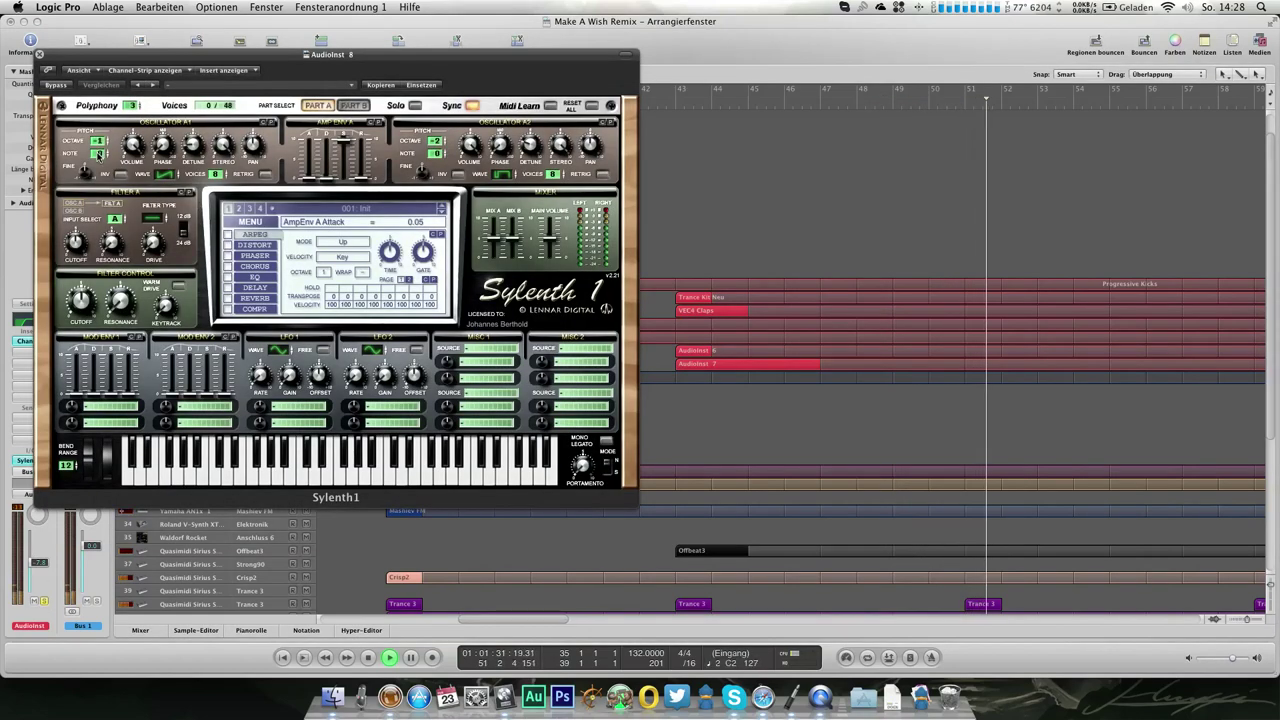
left_click_drag(165, 175, 172, 154)
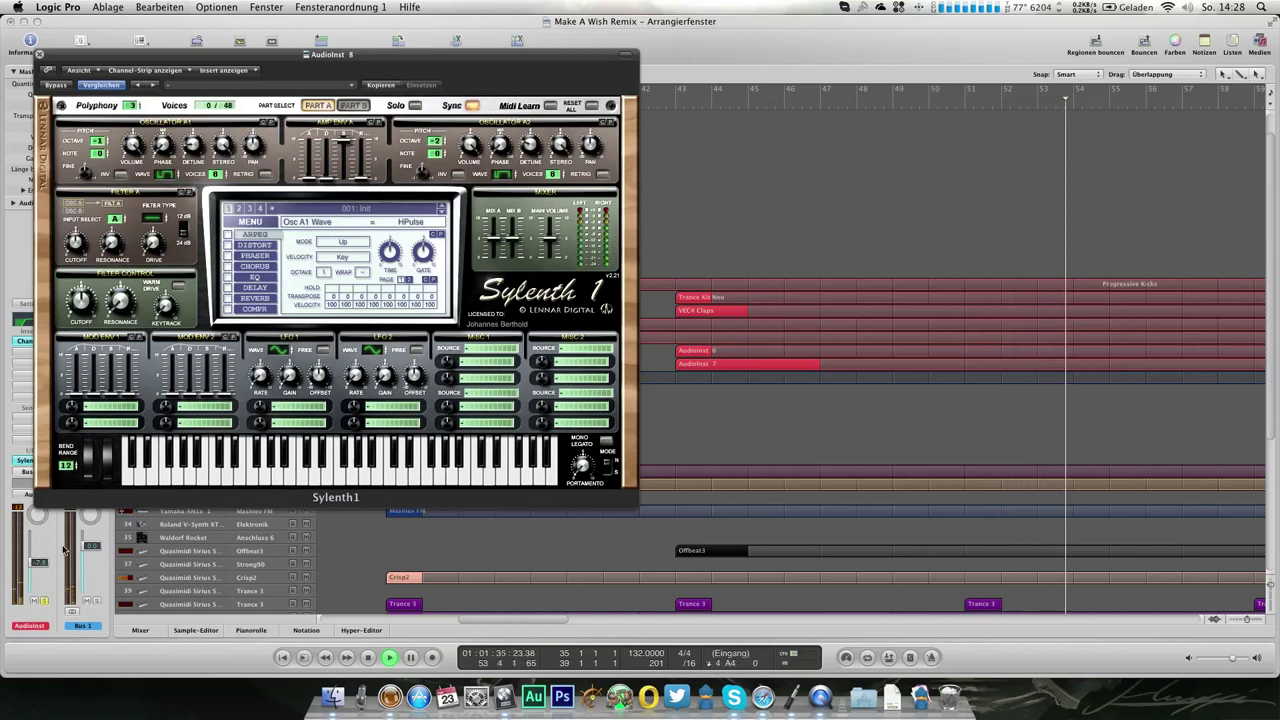
left_click(45, 602)
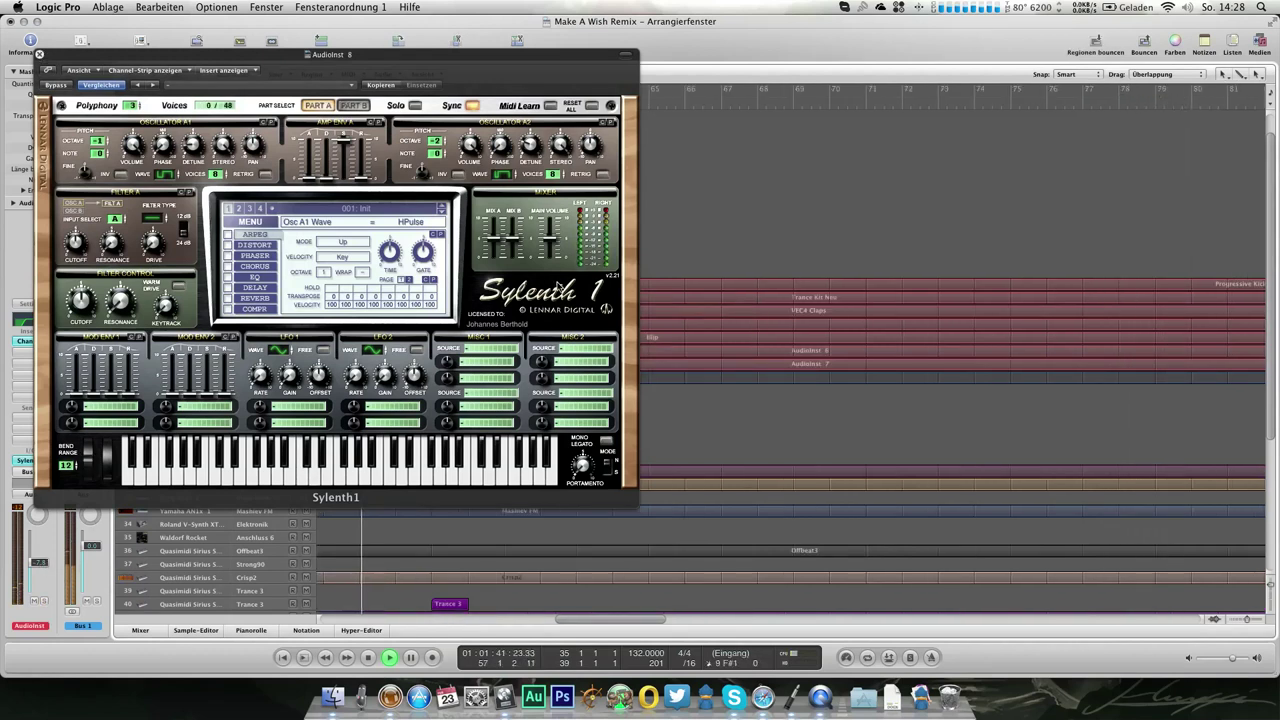
left_click(39, 55)
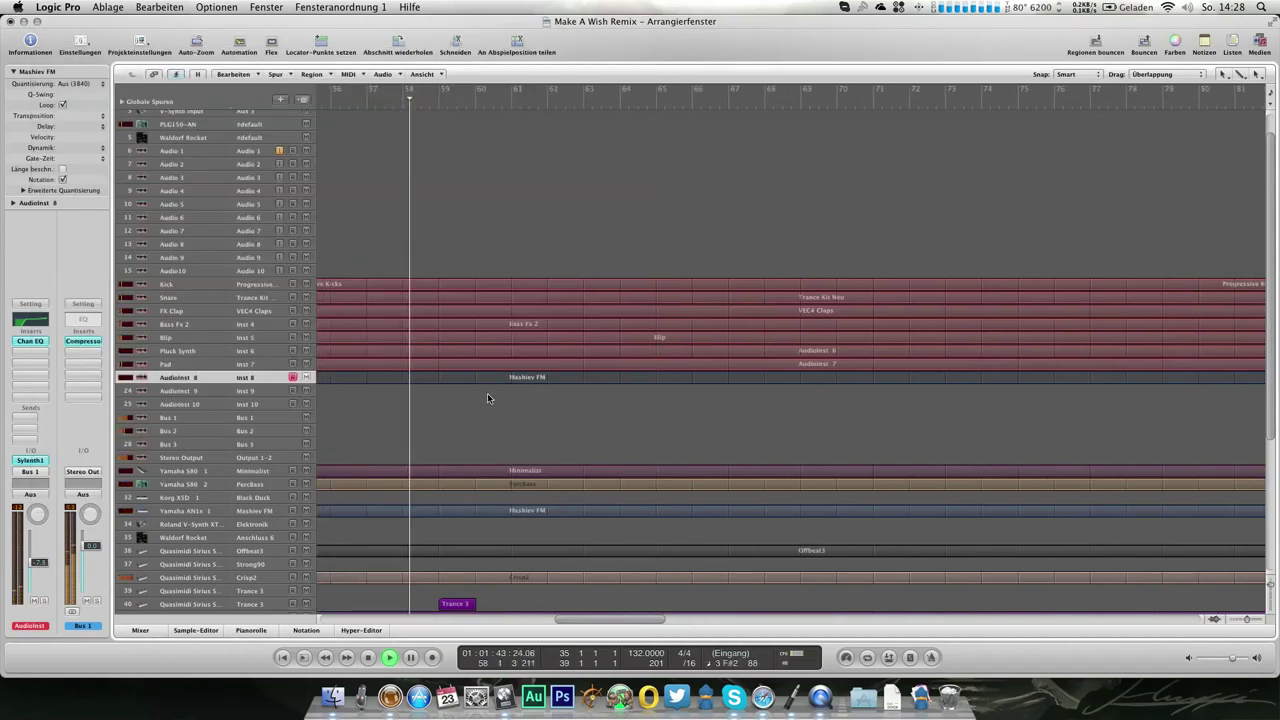
Select the empty AudioInst 10 track, stop playback and save the project
scroll(487, 400, "down", 5)
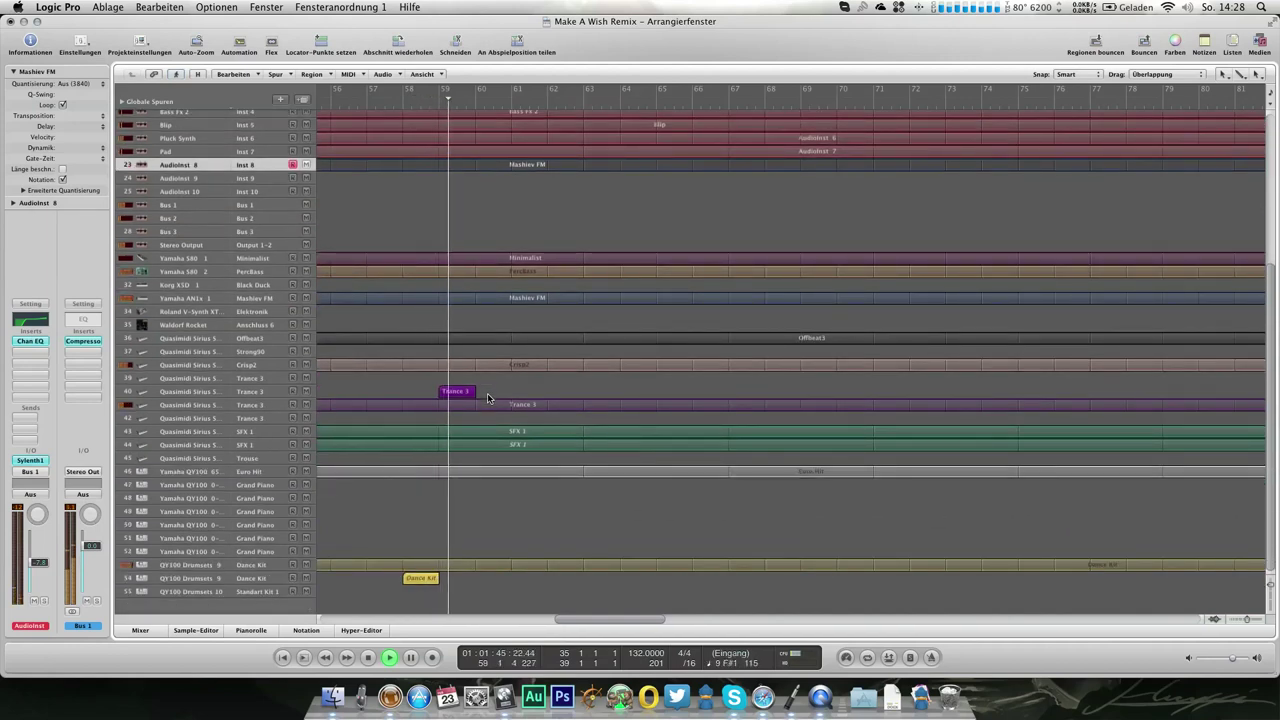
scroll(487, 393, "up", 2)
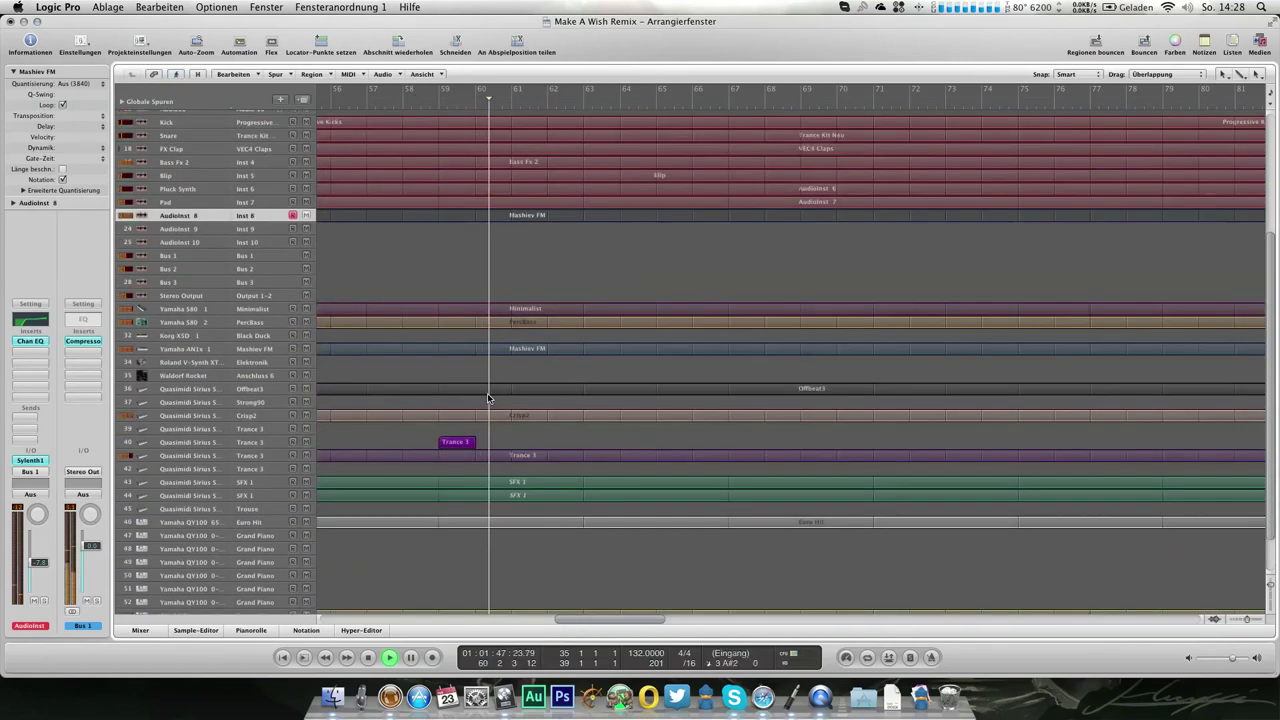
left_click(278, 243)
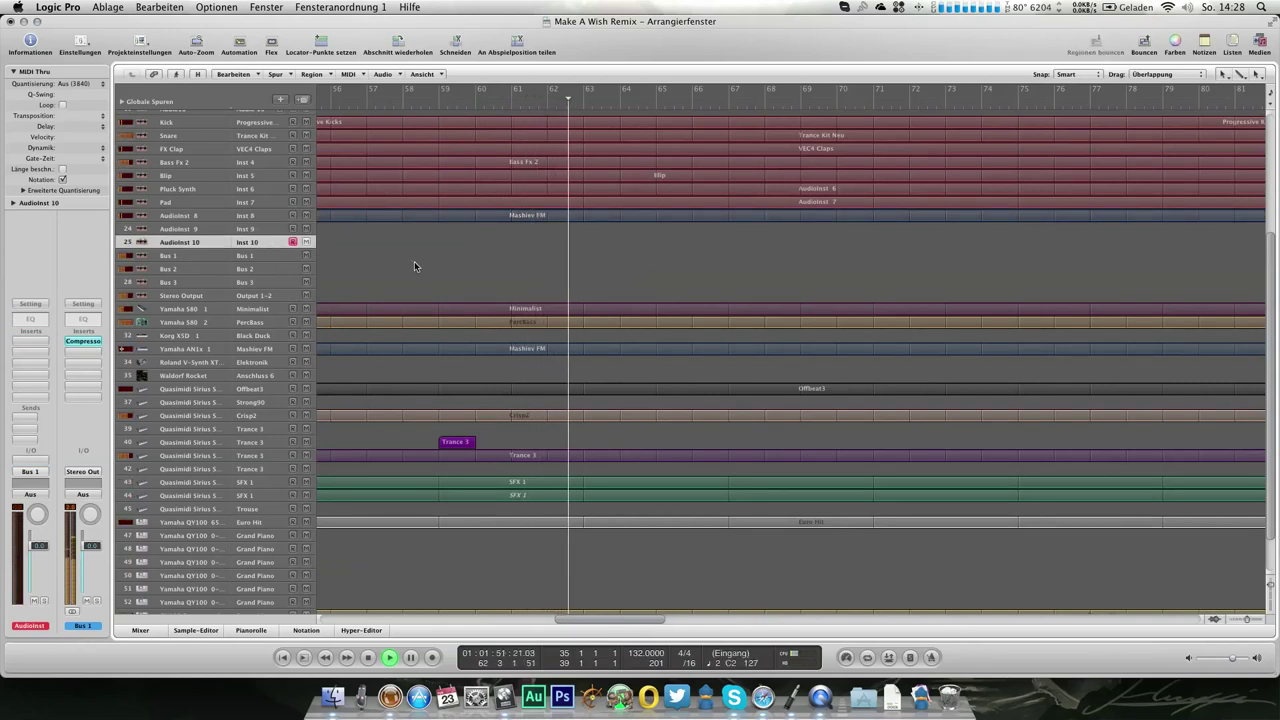
scroll(414, 261, "up", 2)
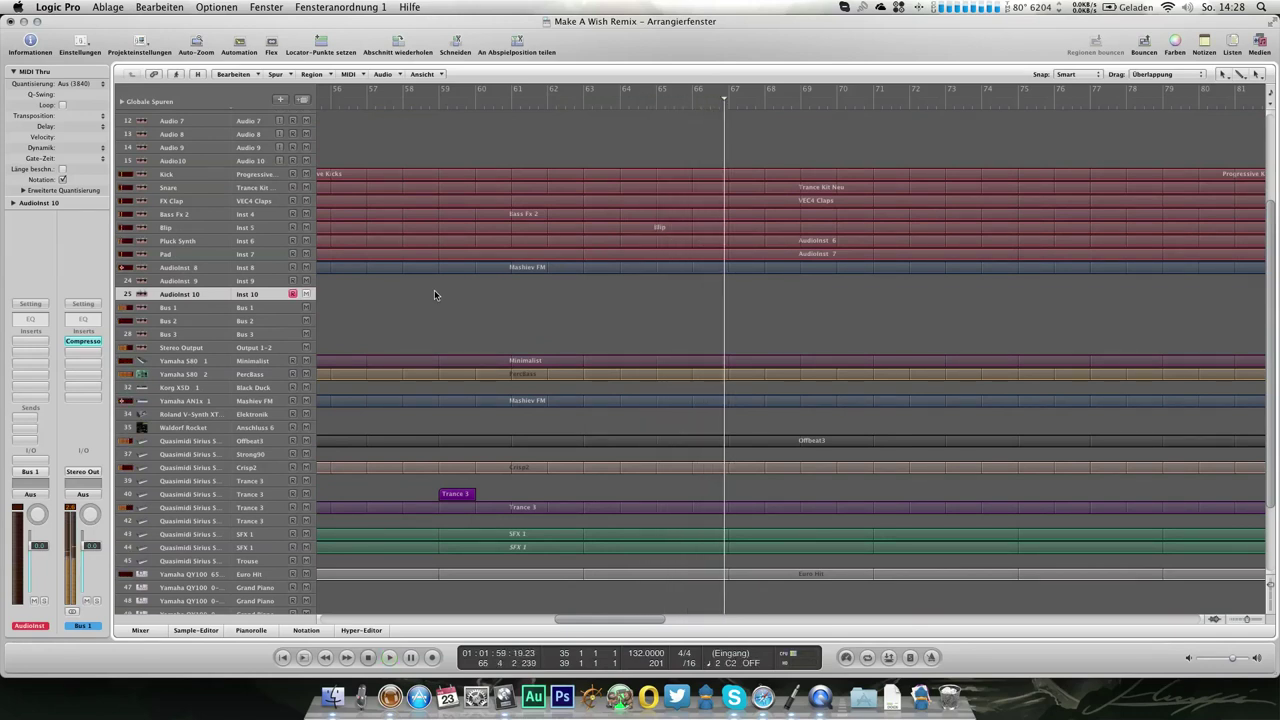
key("super+s")
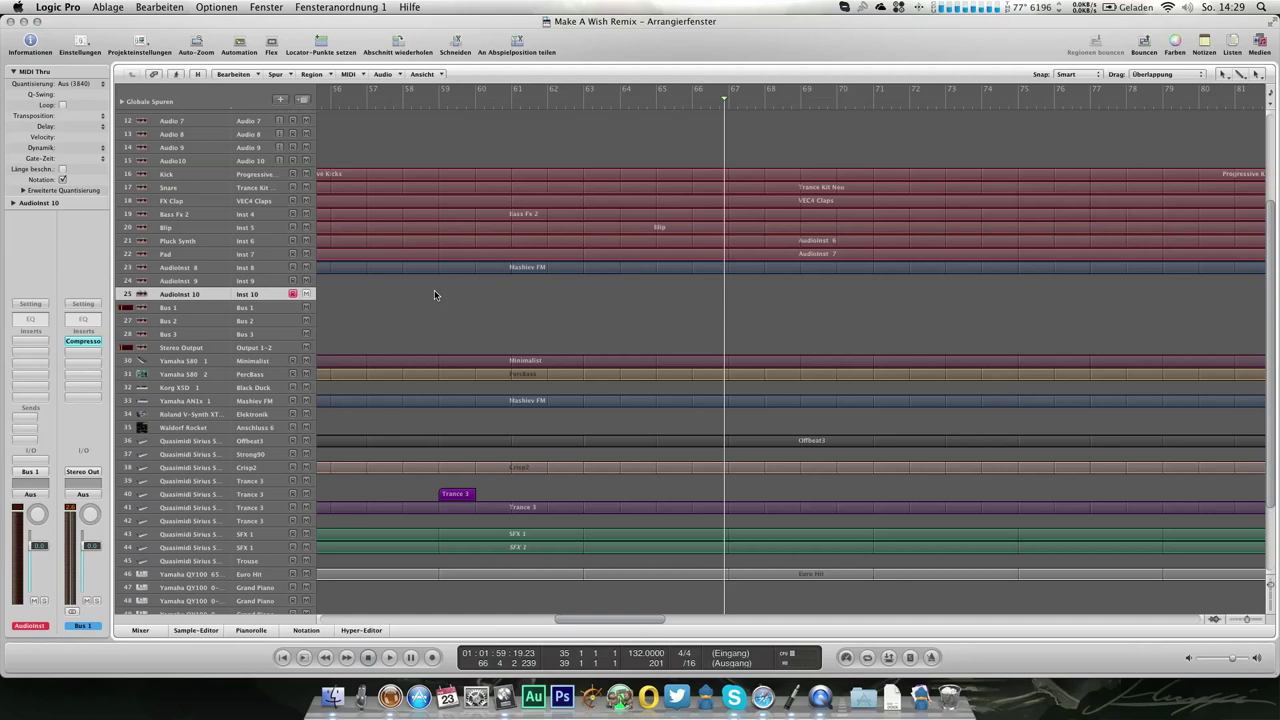
scroll(464, 331, "left", 10)
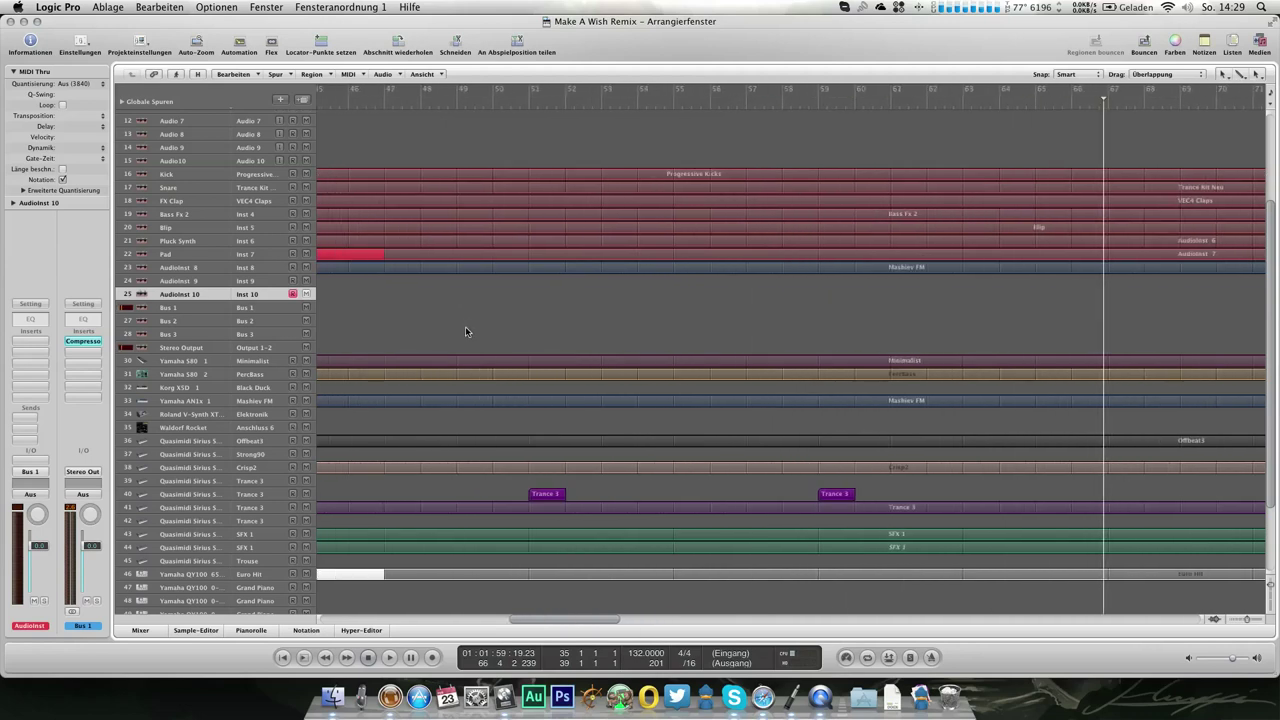
Set the playhead just before bar 59 and play the arrangement from there to listen to the layered tracks
scroll(465, 331, "left", 8)
scroll(465, 331, "down", 1)
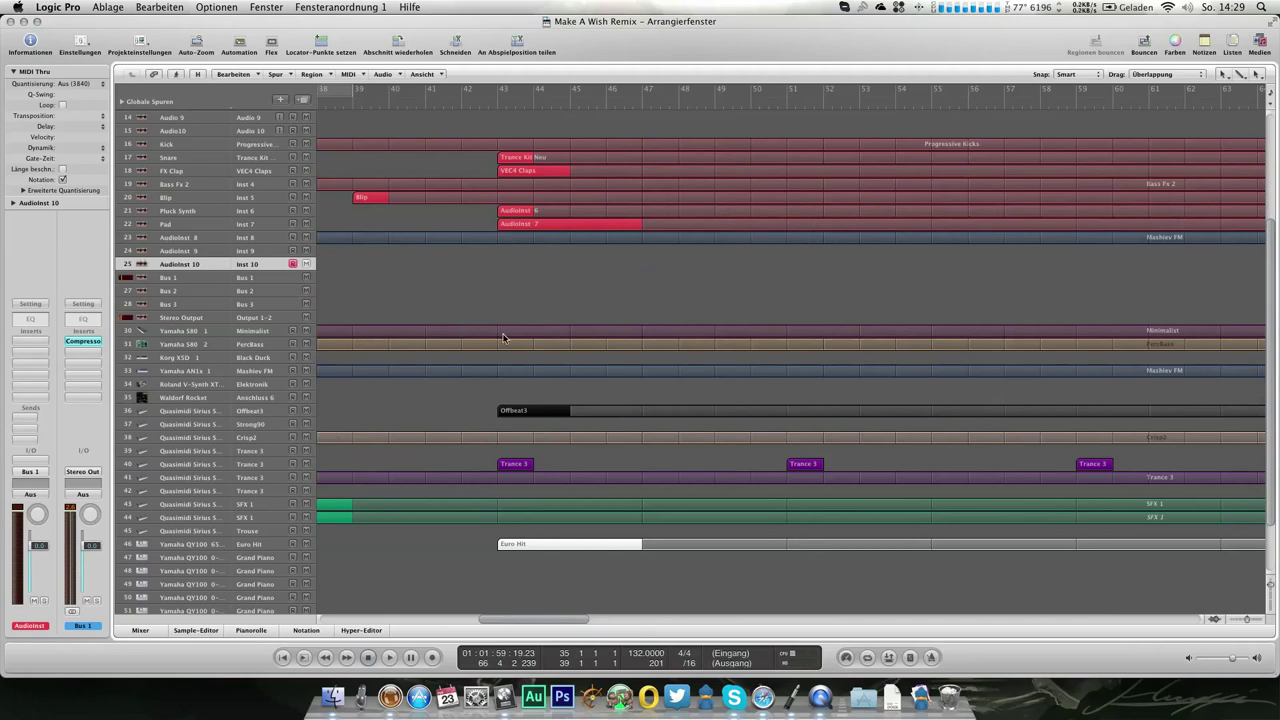
scroll(510, 335, "right", 10)
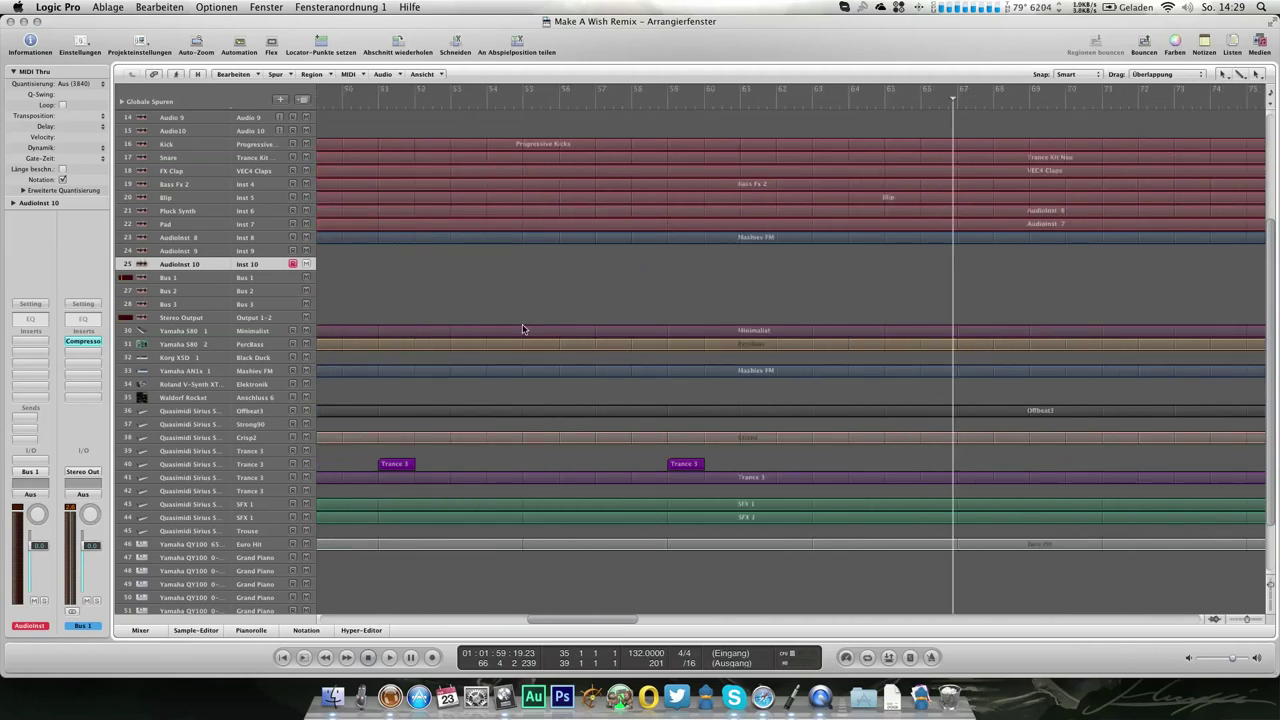
scroll(549, 332, "down", 1)
scroll(590, 340, "up", 1)
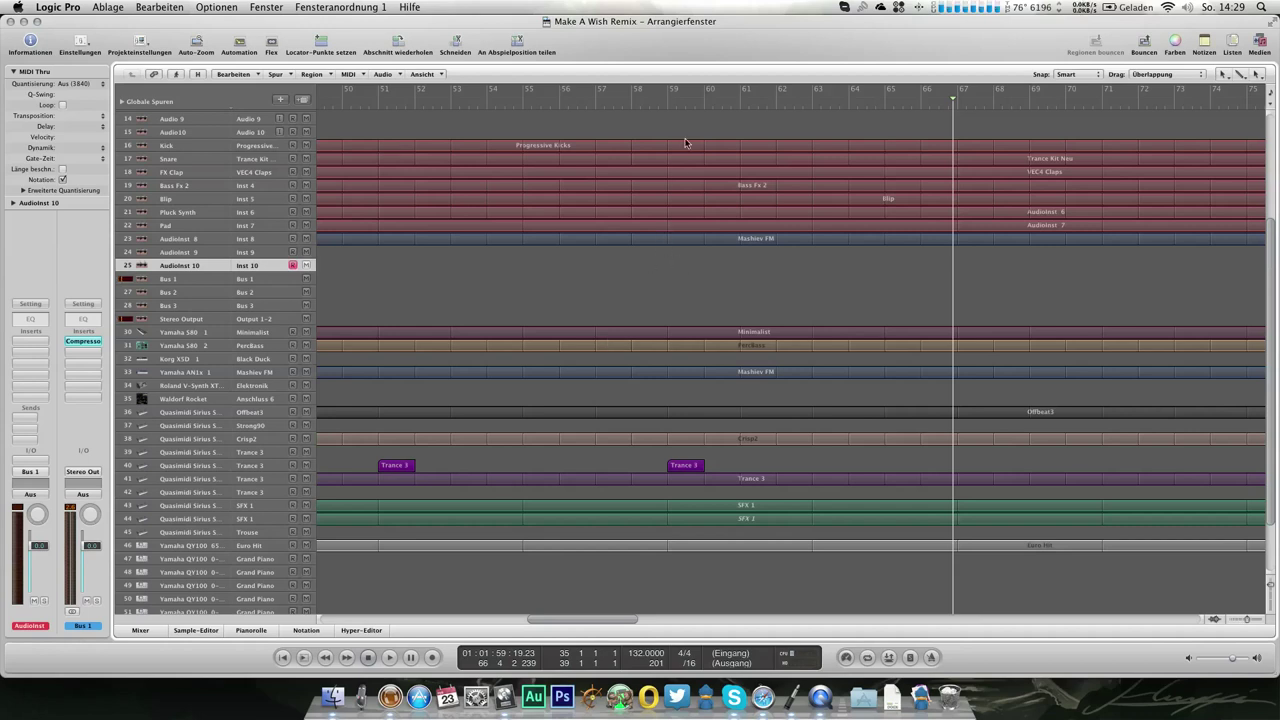
left_click(666, 110)
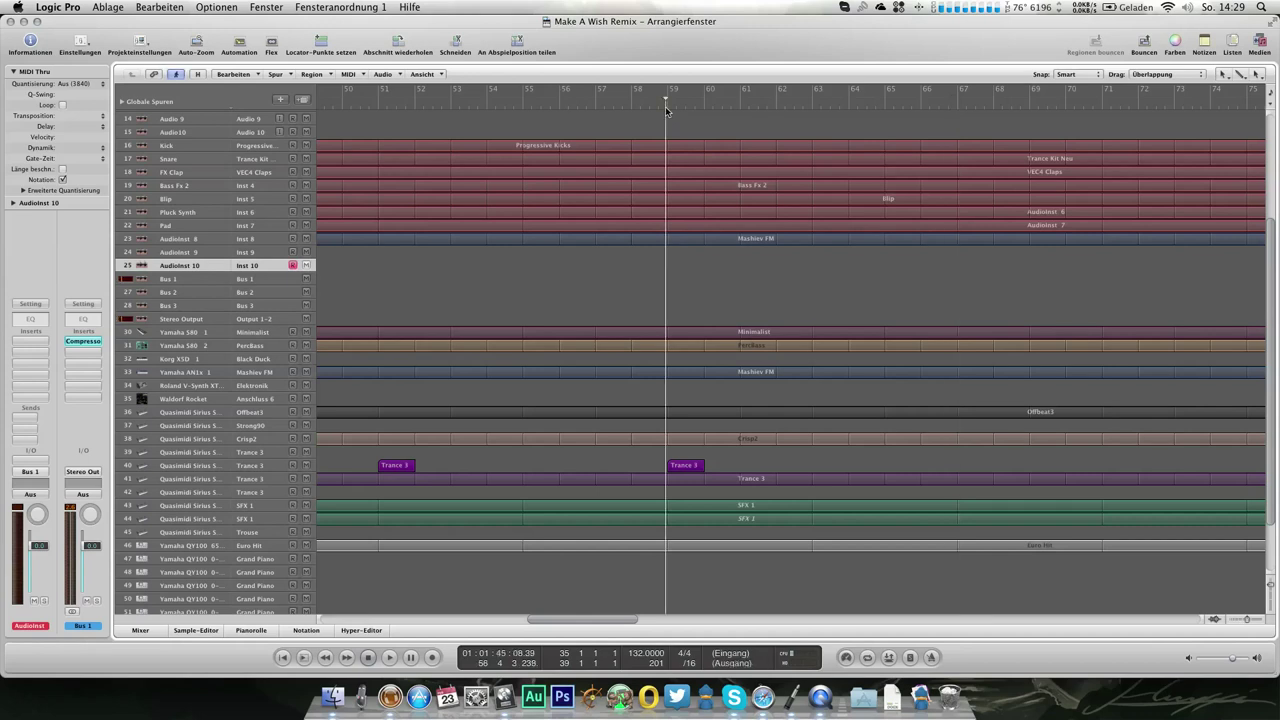
scroll(730, 242, "down", 3)
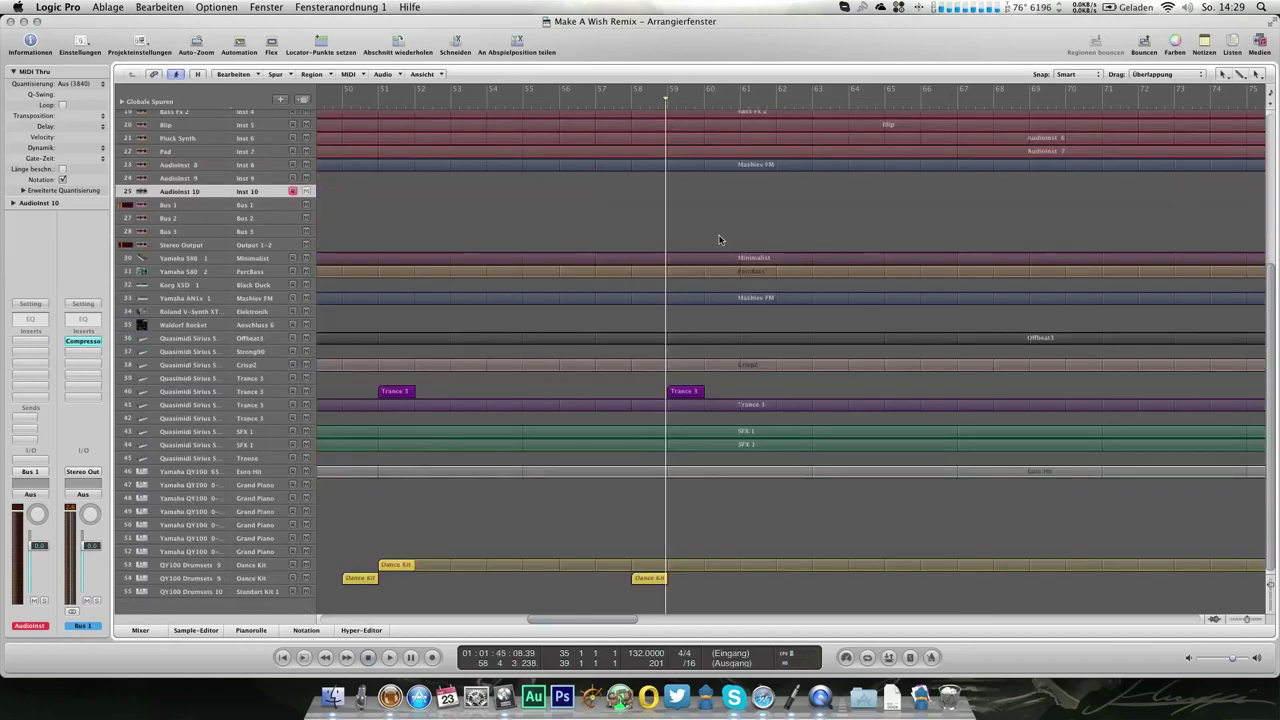
key("space")
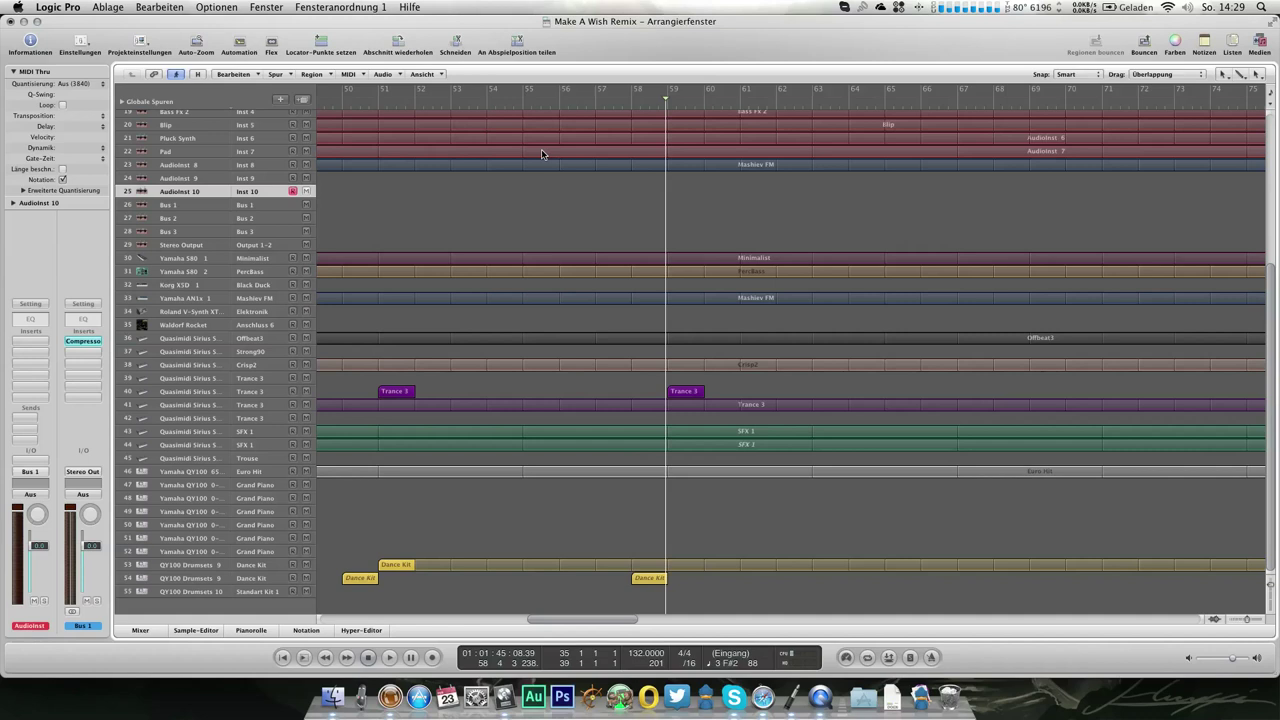
scroll(663, 285, "up", 3)
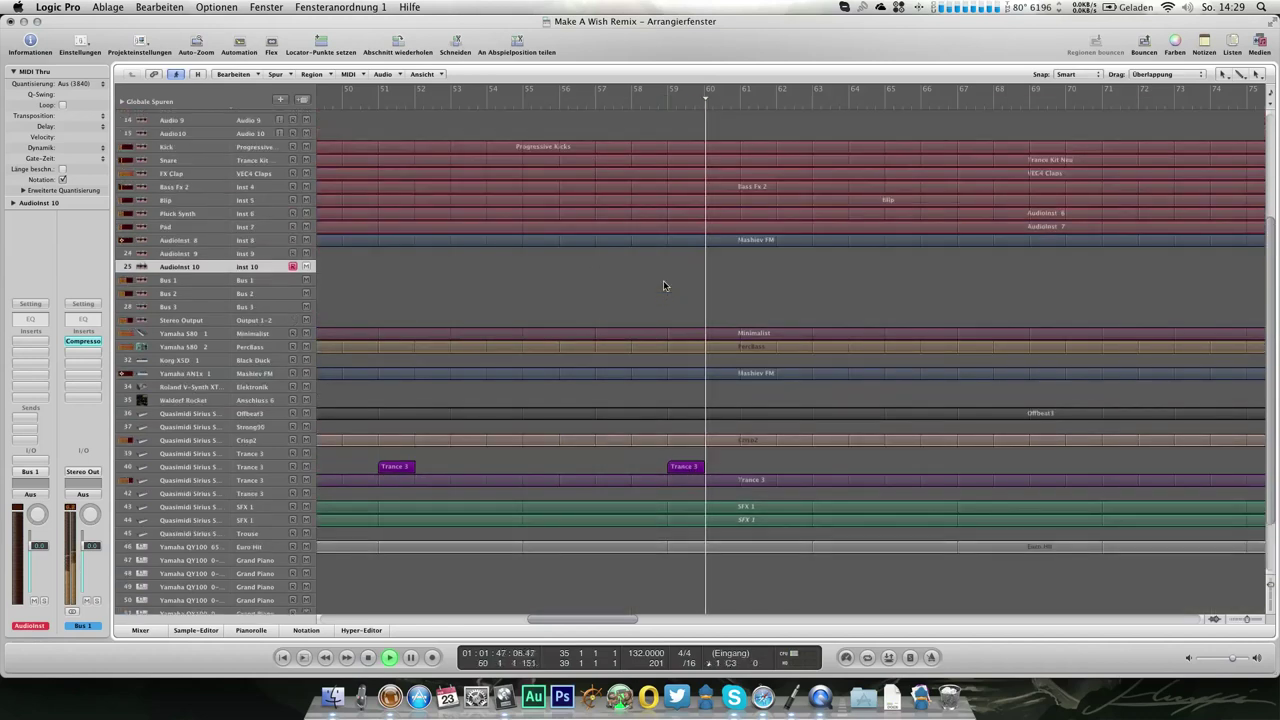